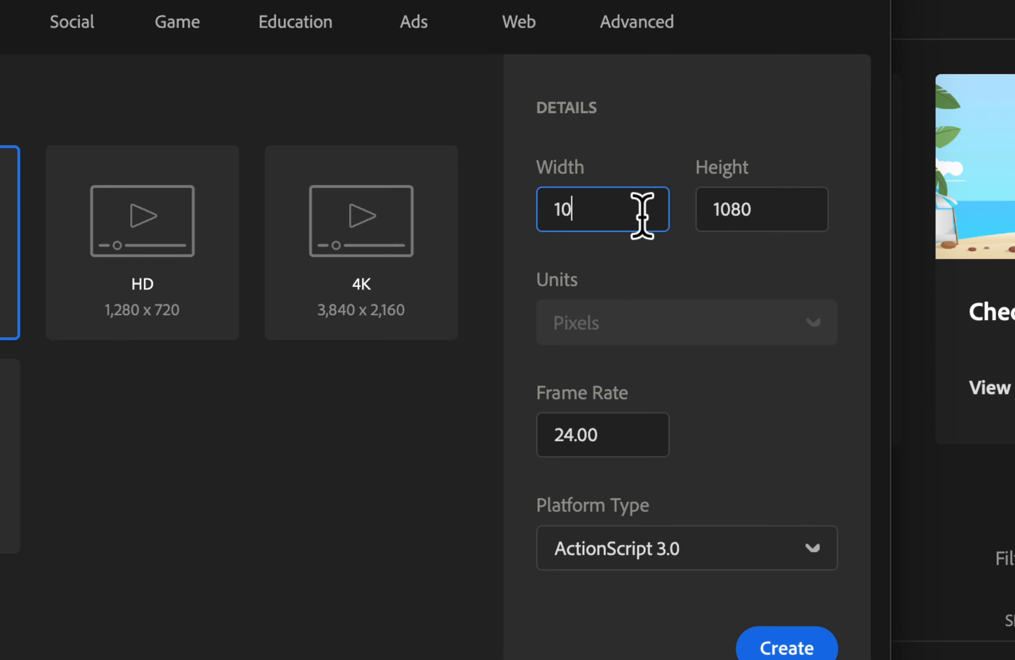
Create a new ActionScript 3.0 document 1080 pixels wide and 1920 pixels high at 24 fps.
double_click(733, 215)
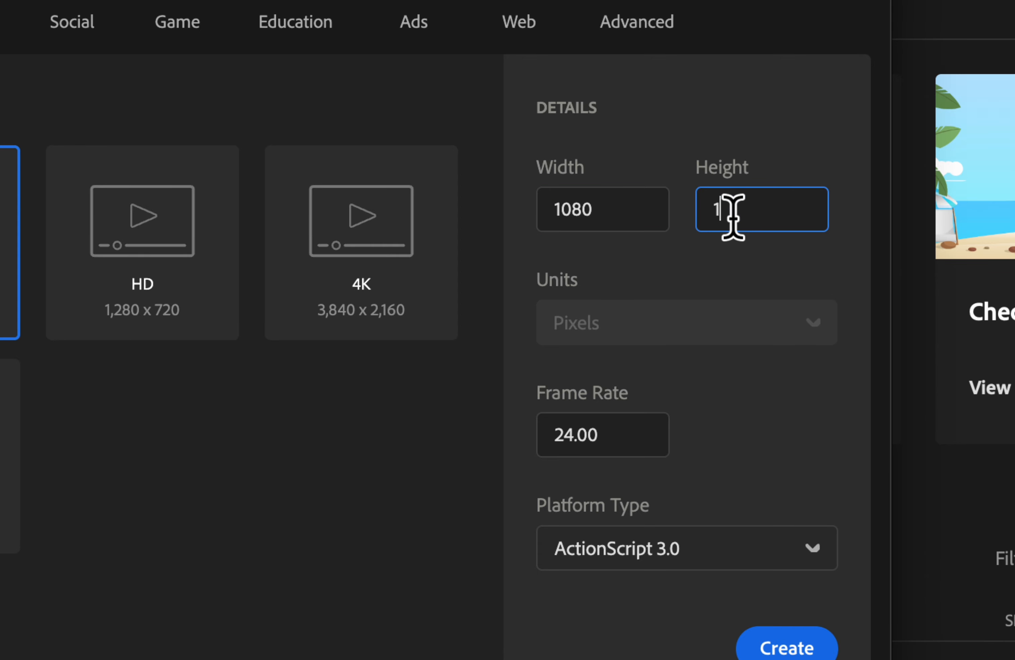
text(1920)
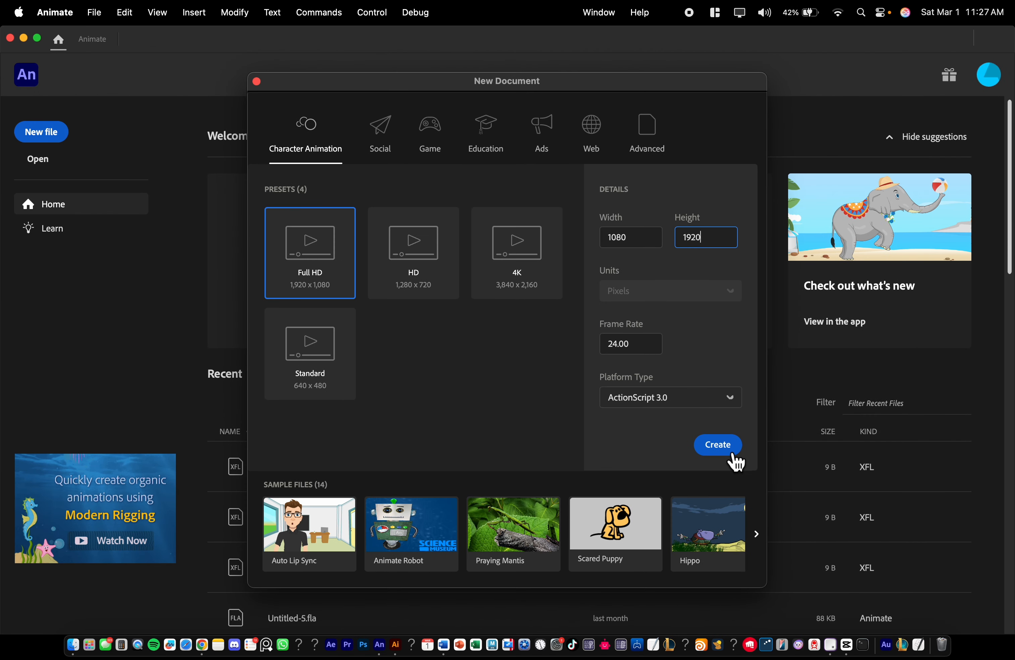
click(800, 615)
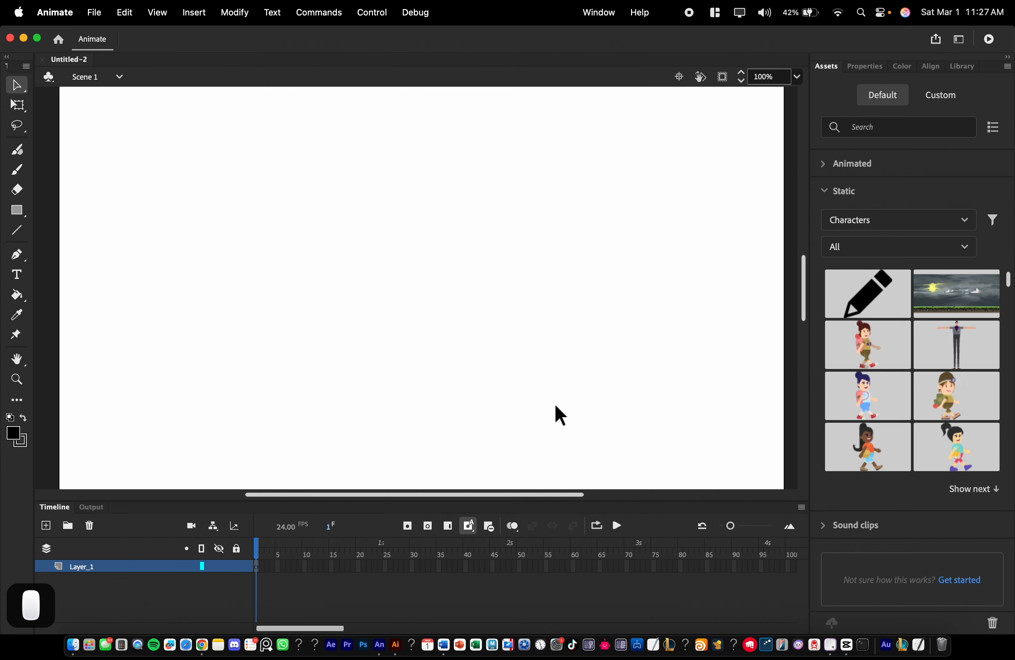
Reset the Basic workspace to its original layout.
click(610, 13)
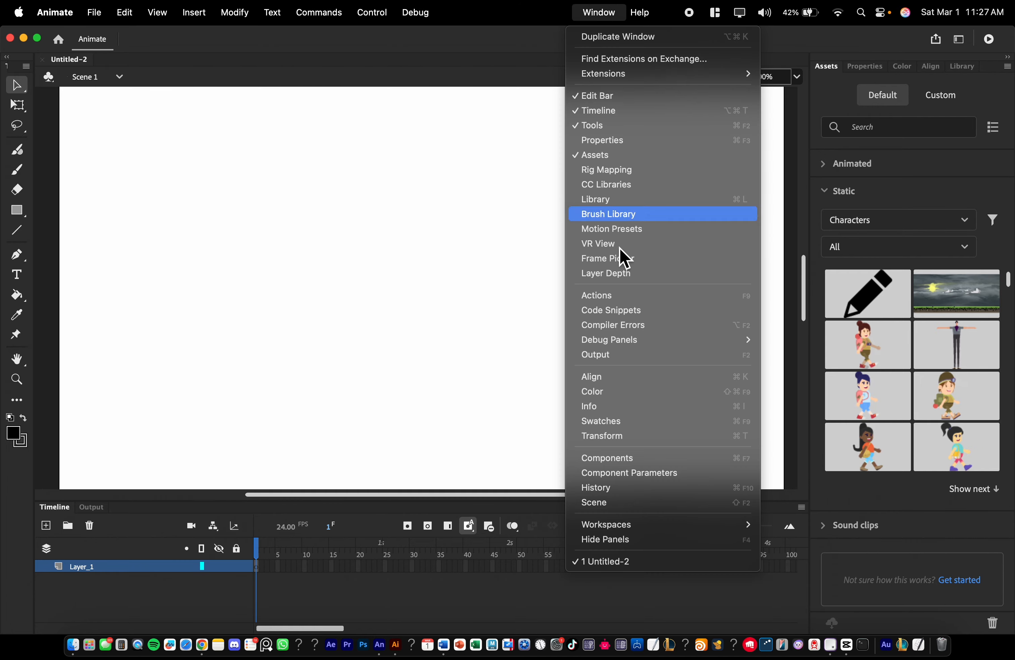
mouse_move(679, 526)
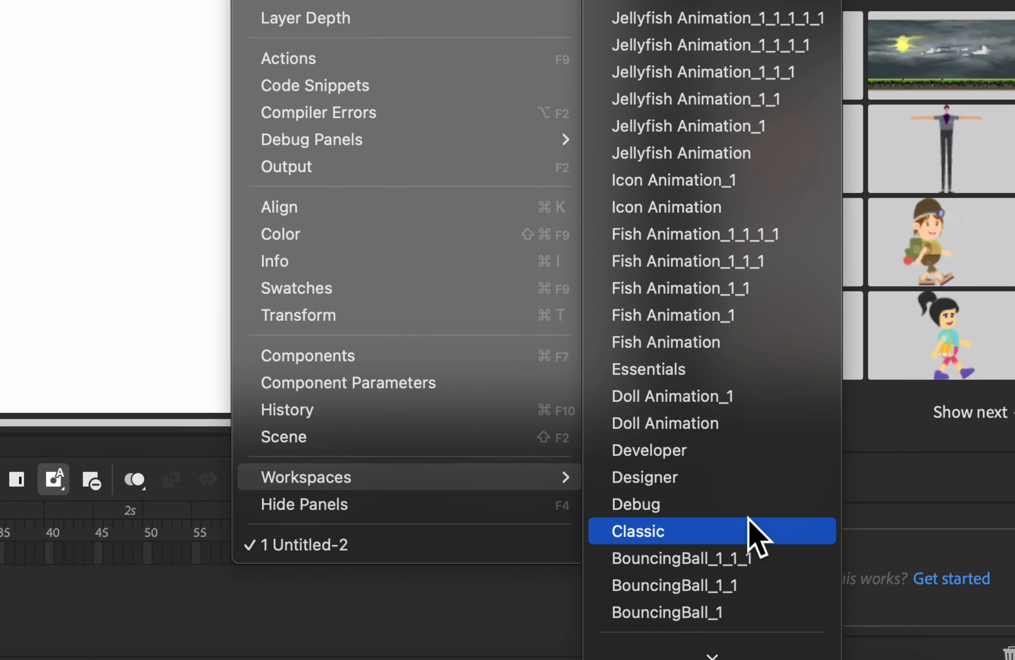
scroll(809, 550, down, 5)
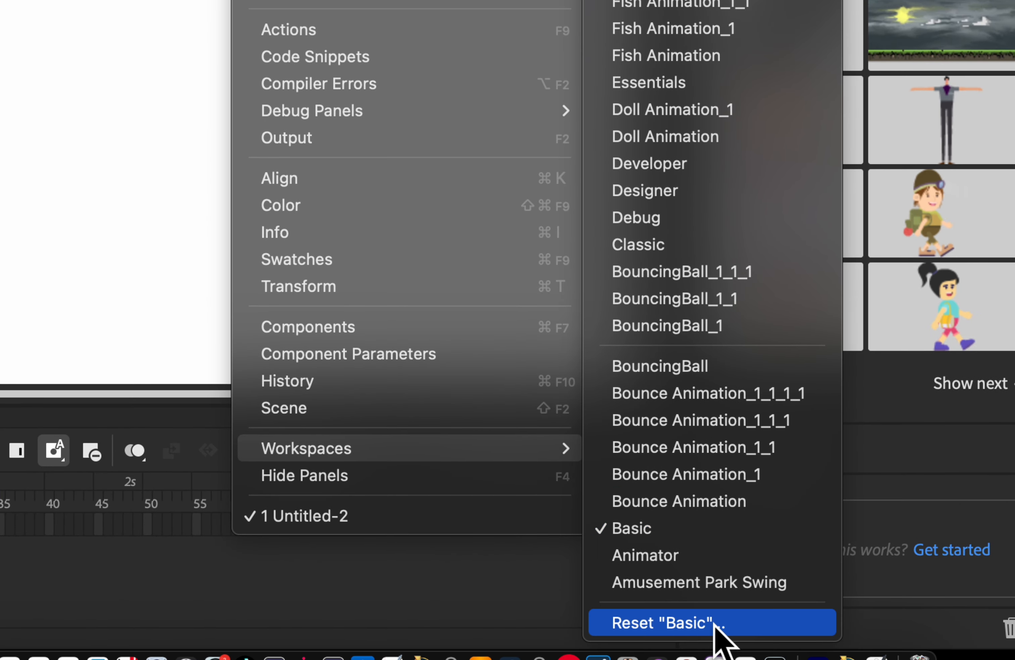
click(763, 626)
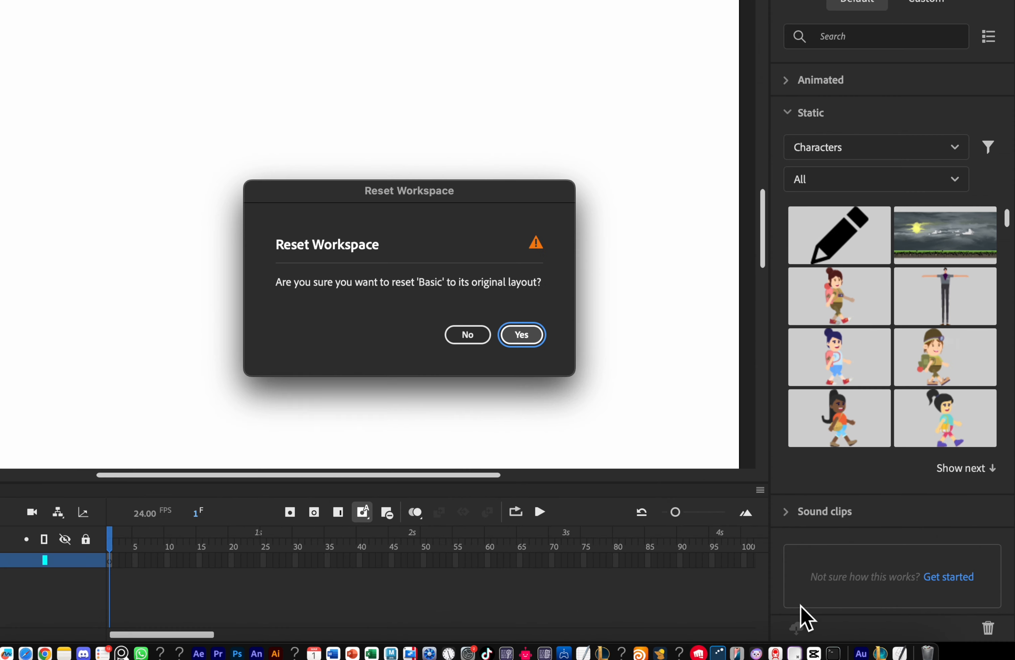
click(521, 335)
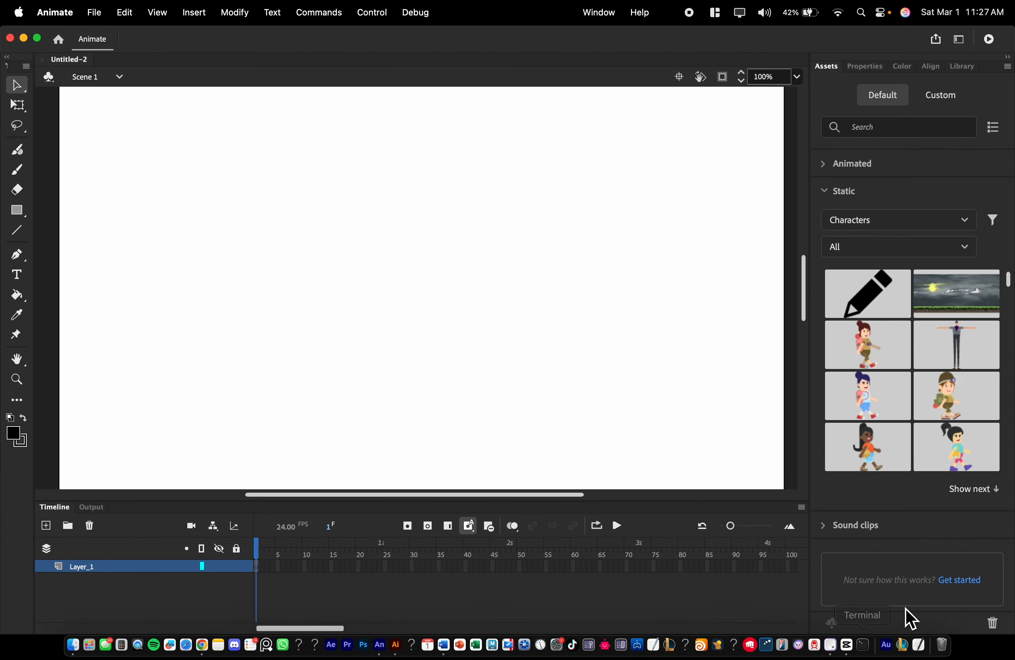
Set up the Fluid Brush with a size of 23 for drawing on the stage.
scroll(571, 257, down, 5)
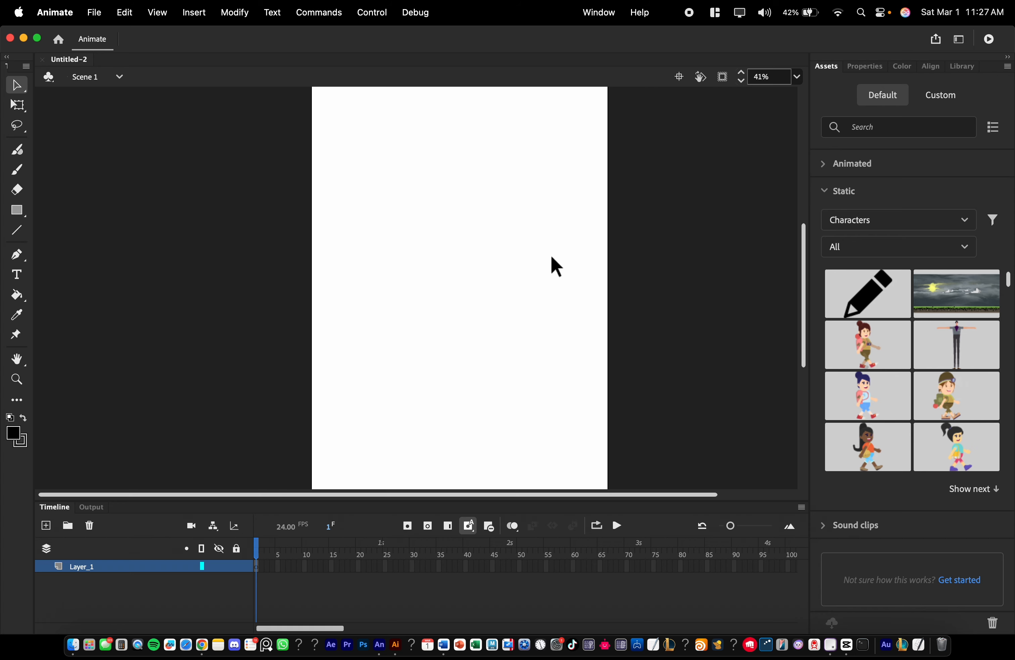
scroll(360, 261, up, 2)
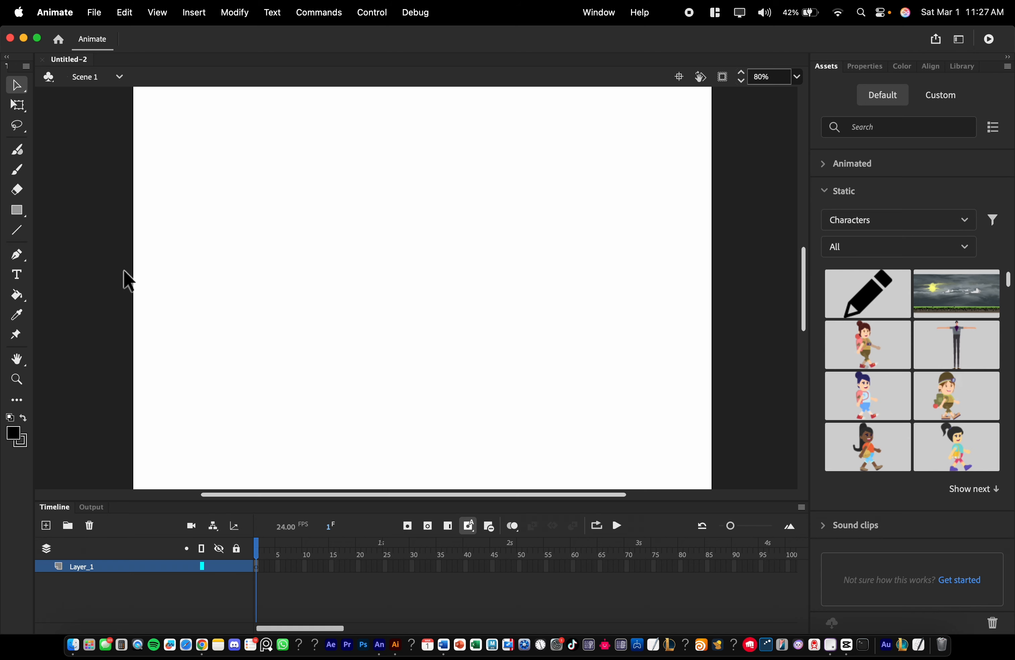
click(17, 150)
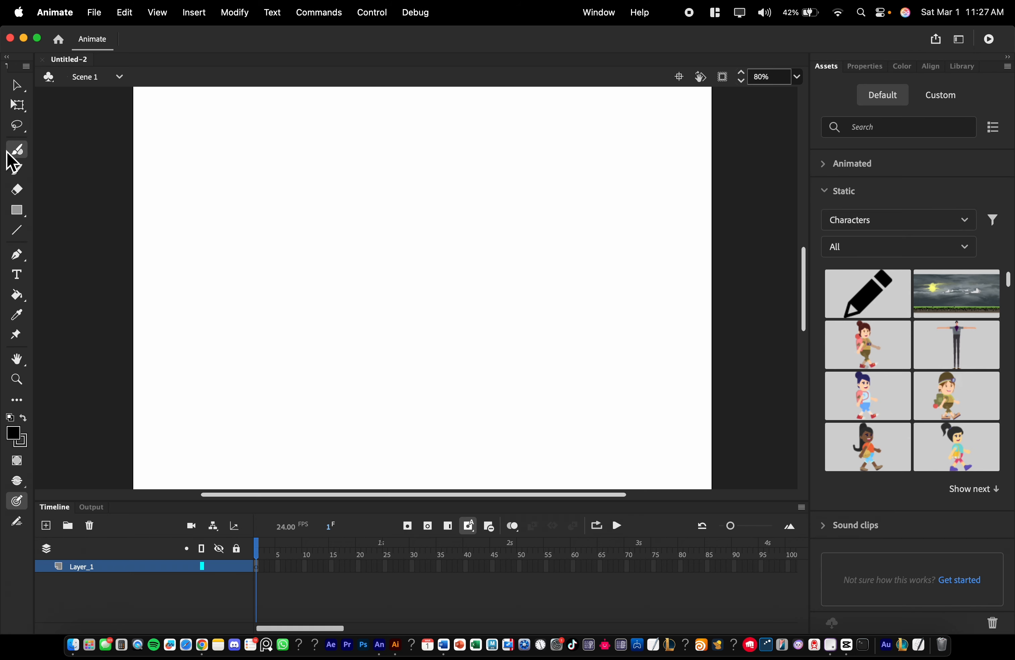
click(865, 66)
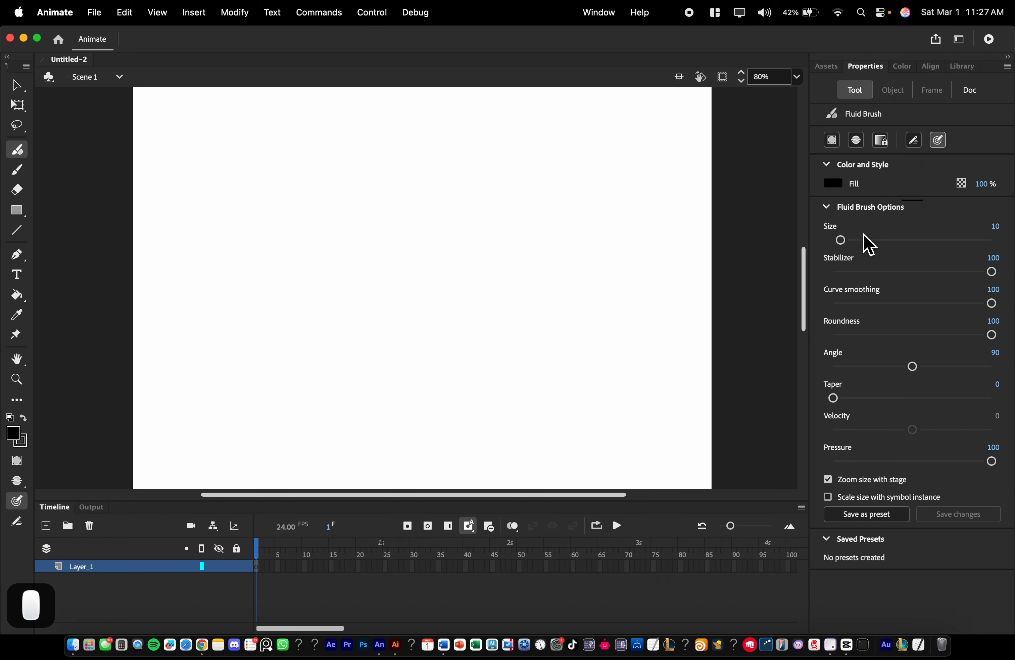
drag(841, 239, 851, 241)
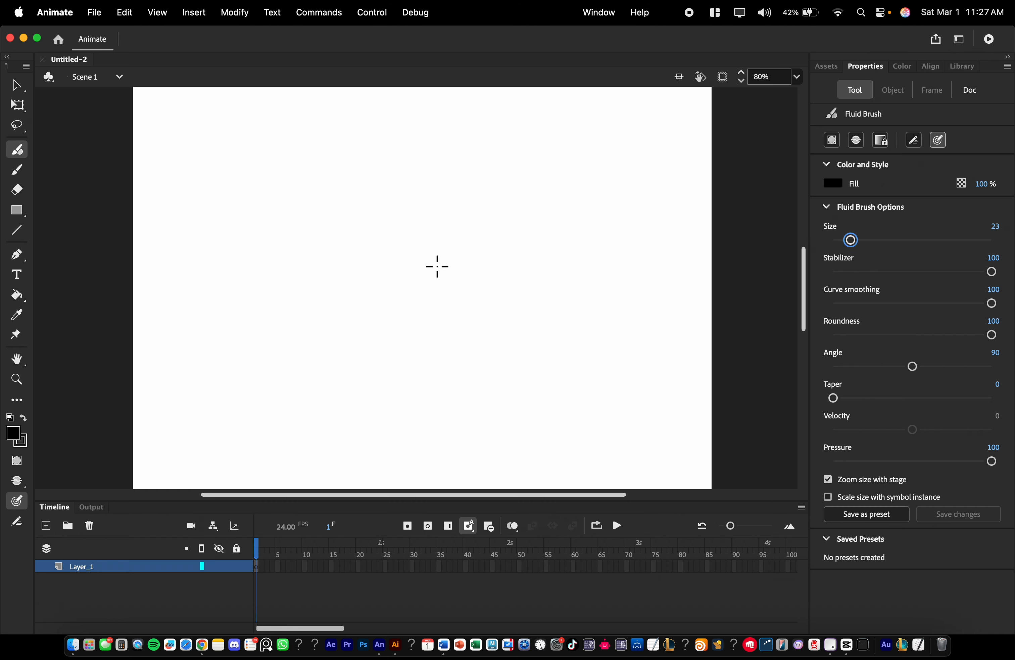
drag(494, 161, 505, 241)
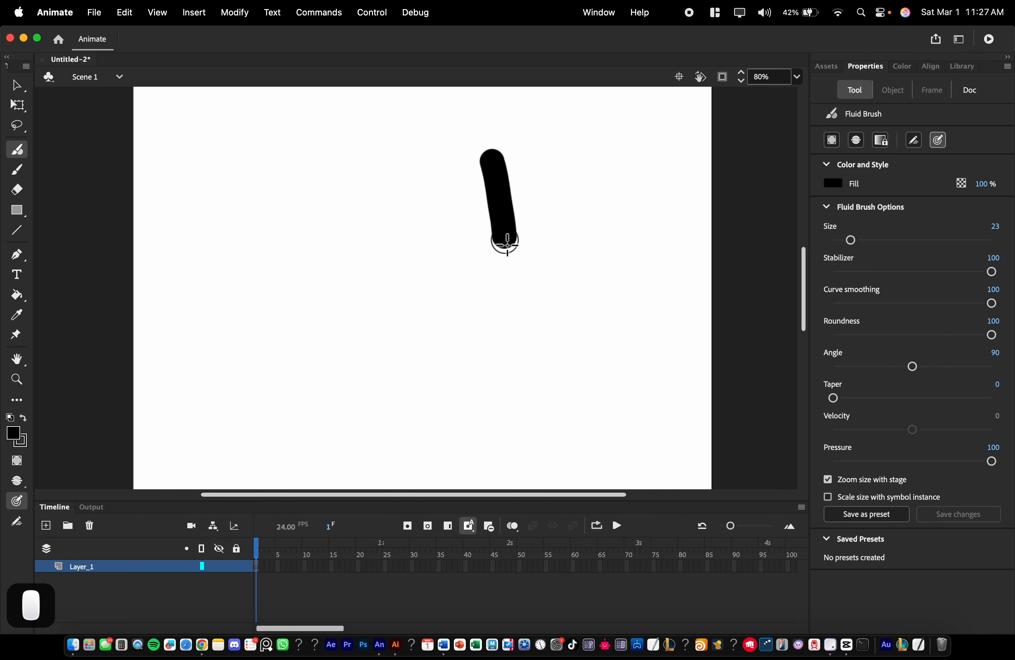
drag(396, 165, 406, 274)
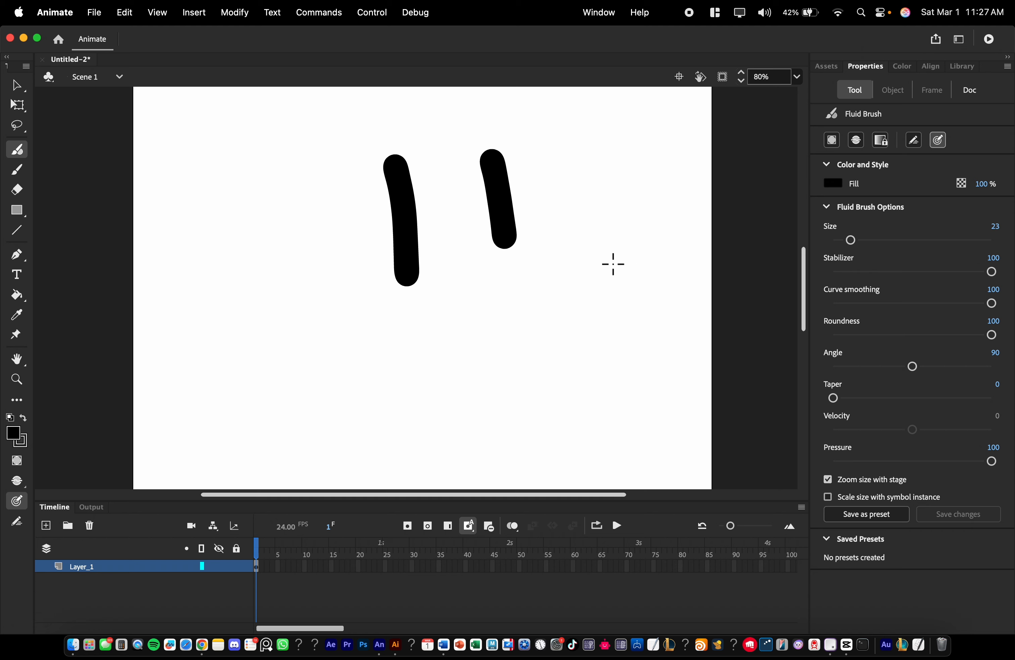
key(super+z)
key(super+z)
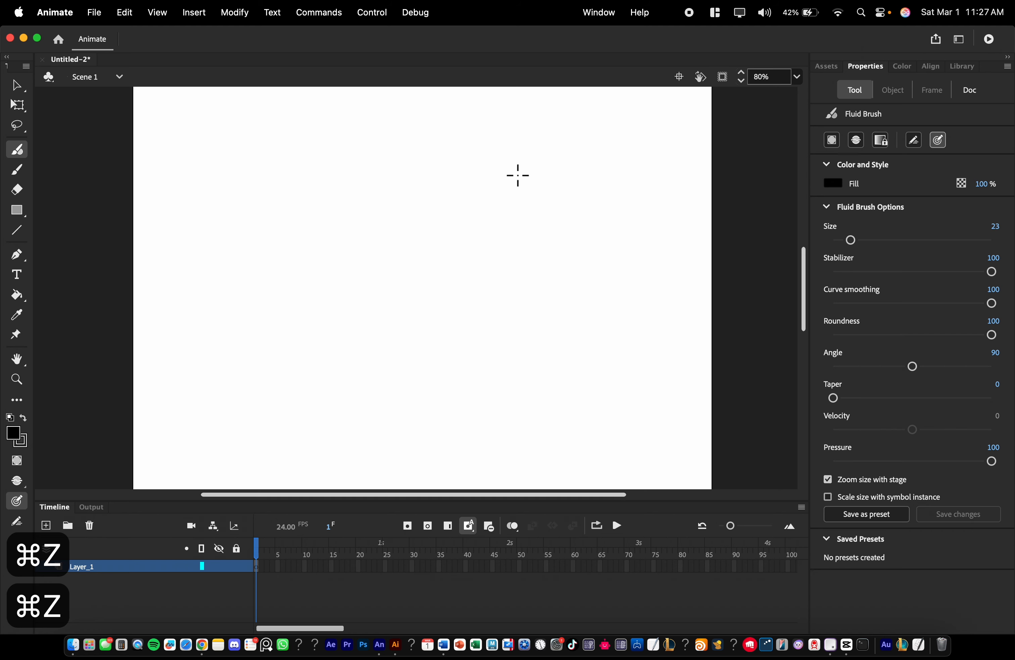
Draw two near-vertical black strokes as eyes, and a wide smiling mouth below them on a new layer.
drag(511, 141, 522, 240)
drag(453, 150, 473, 242)
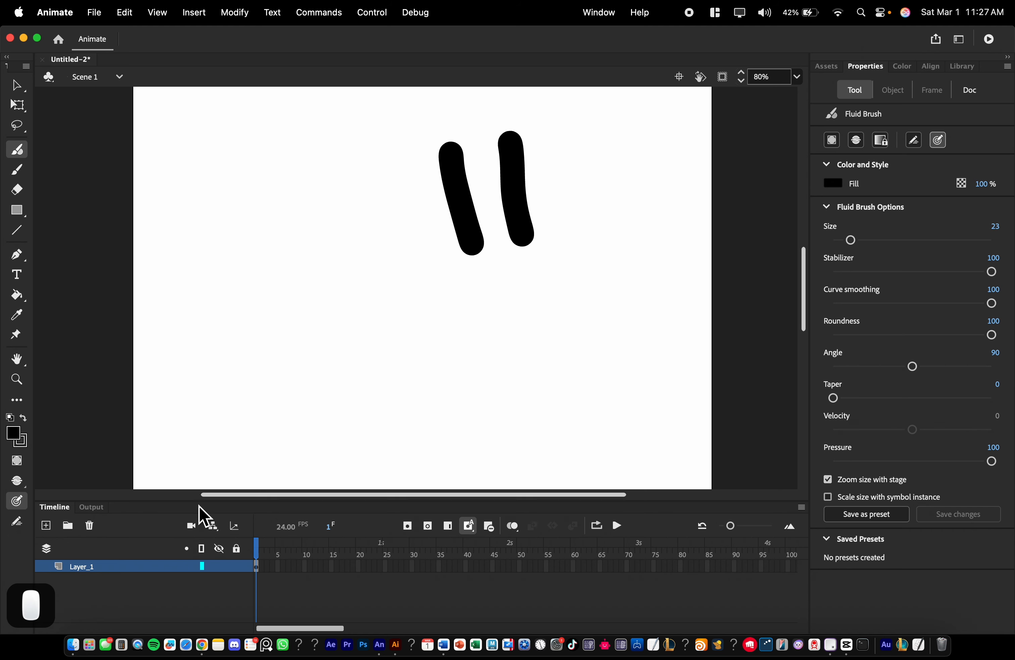
click(47, 528)
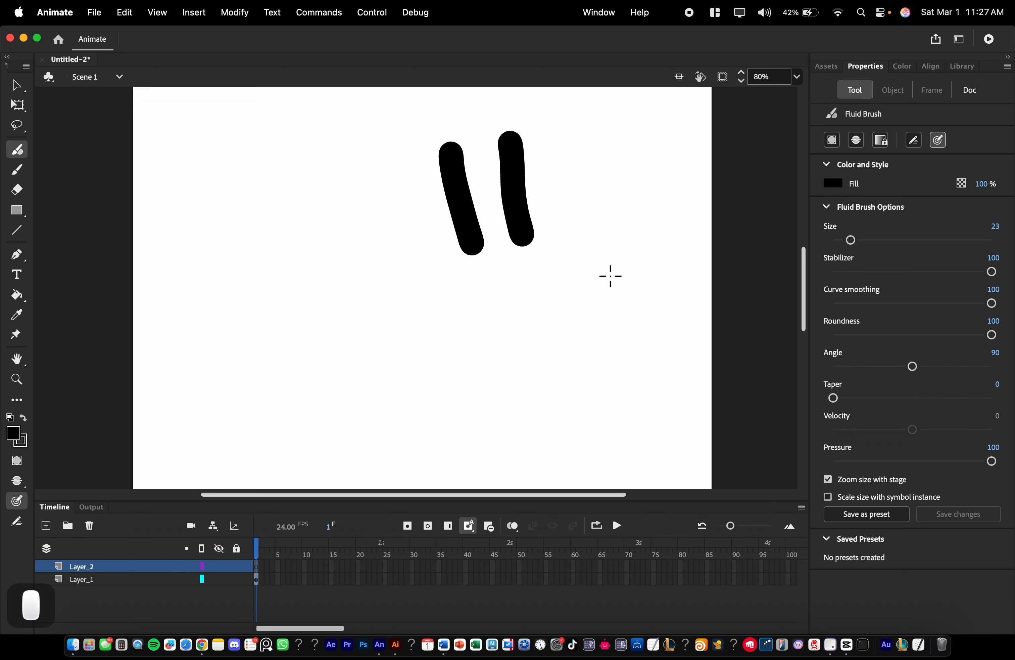
mouse_move(611, 257)
mouse_down()
mouse_move(596, 339)
mouse_move(457, 366)
mouse_move(380, 262)
mouse_up()
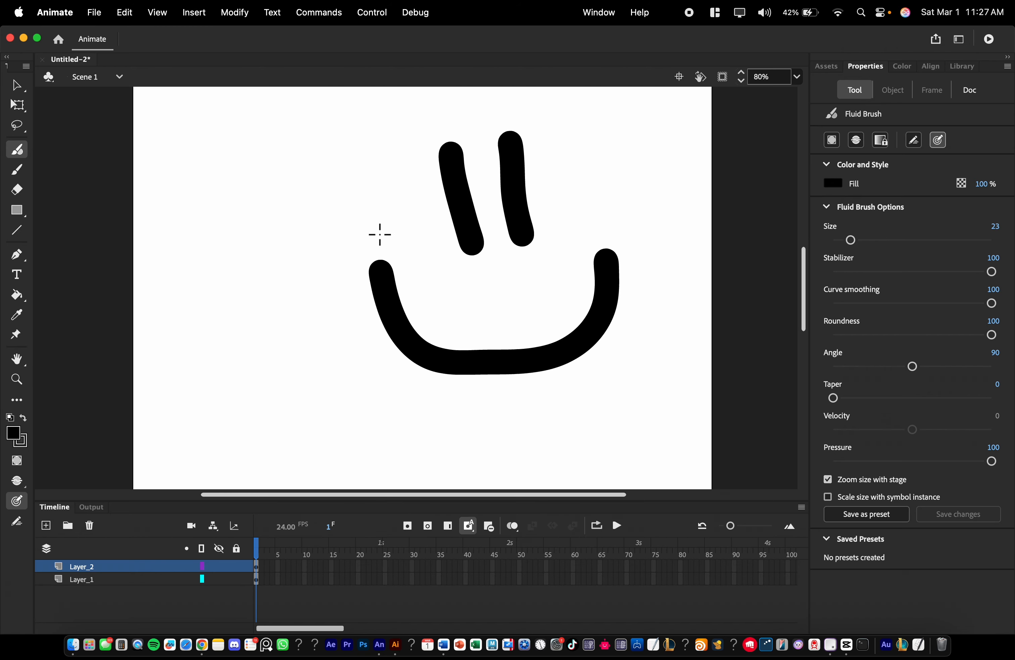
Convert the mouth layer to a Graphic symbol named Mouths.
key(v)
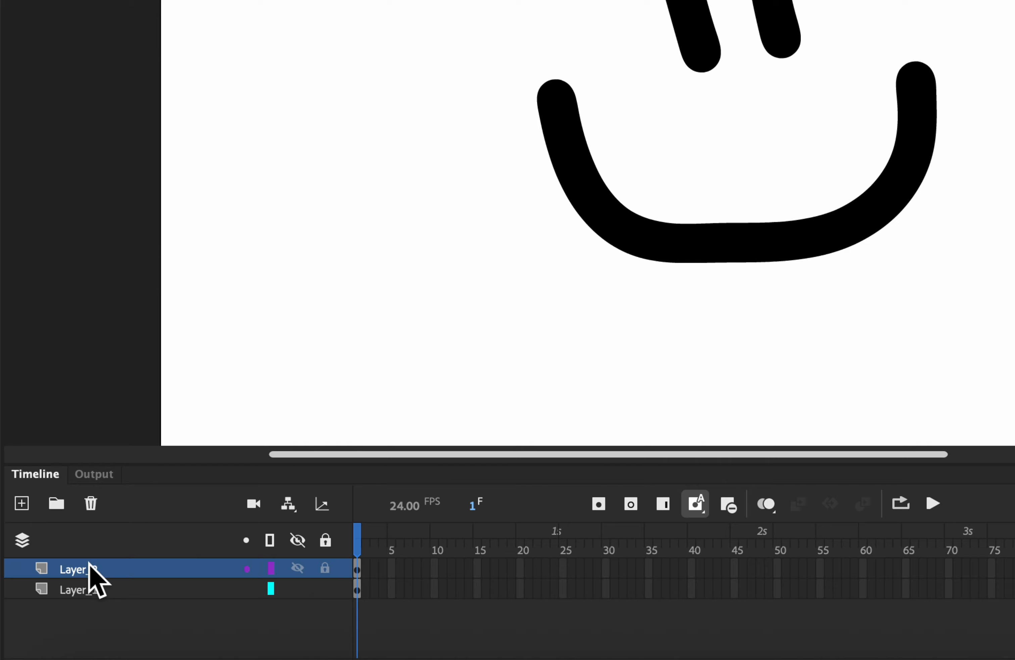
click(87, 566)
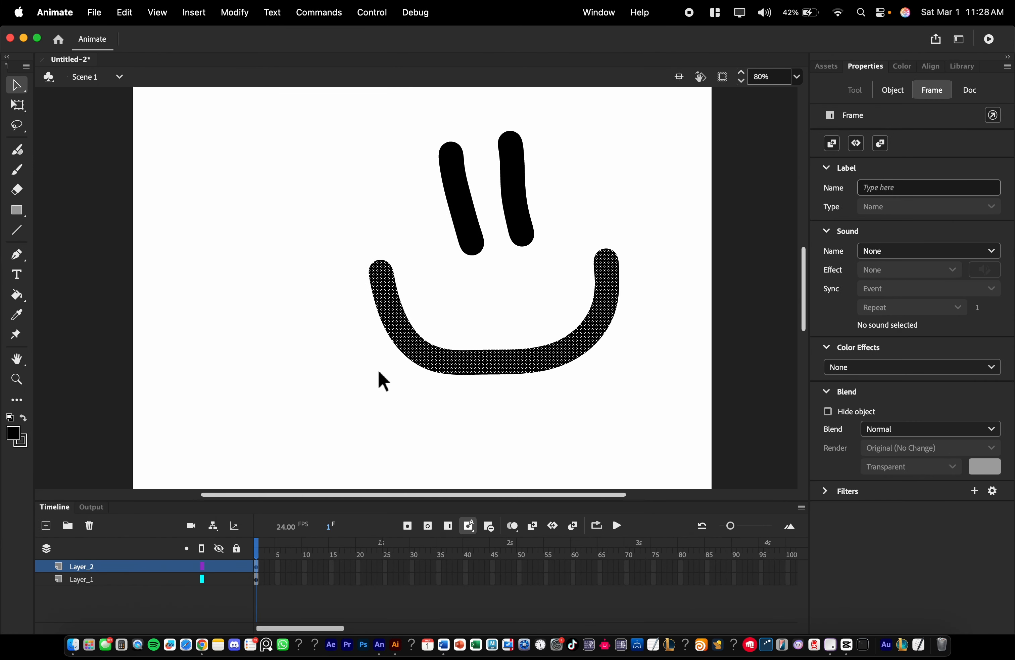
right_click(427, 360)
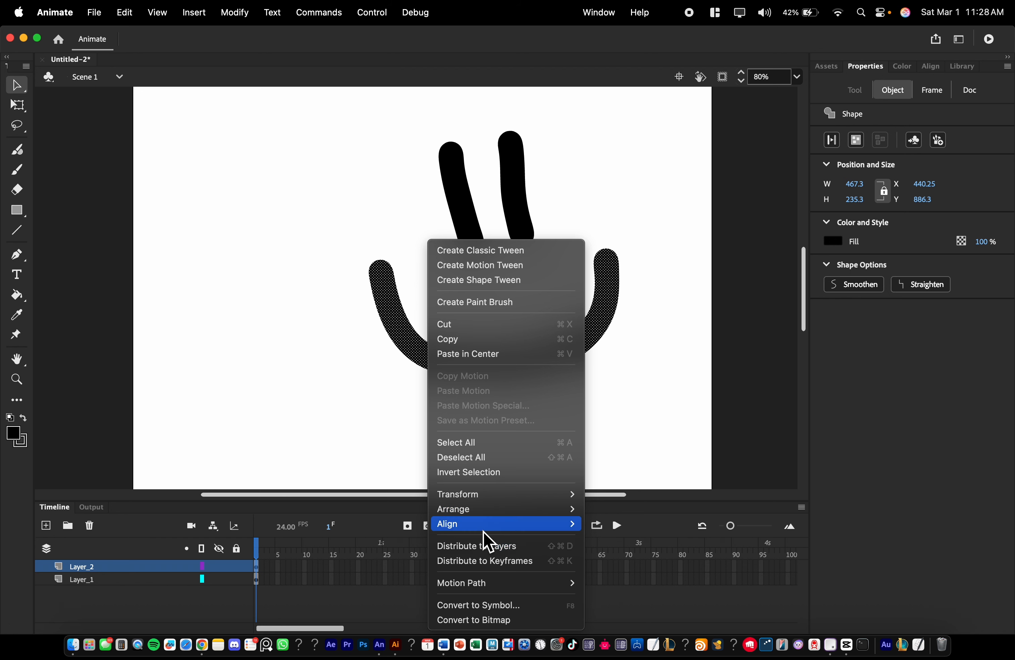
right_click(85, 569)
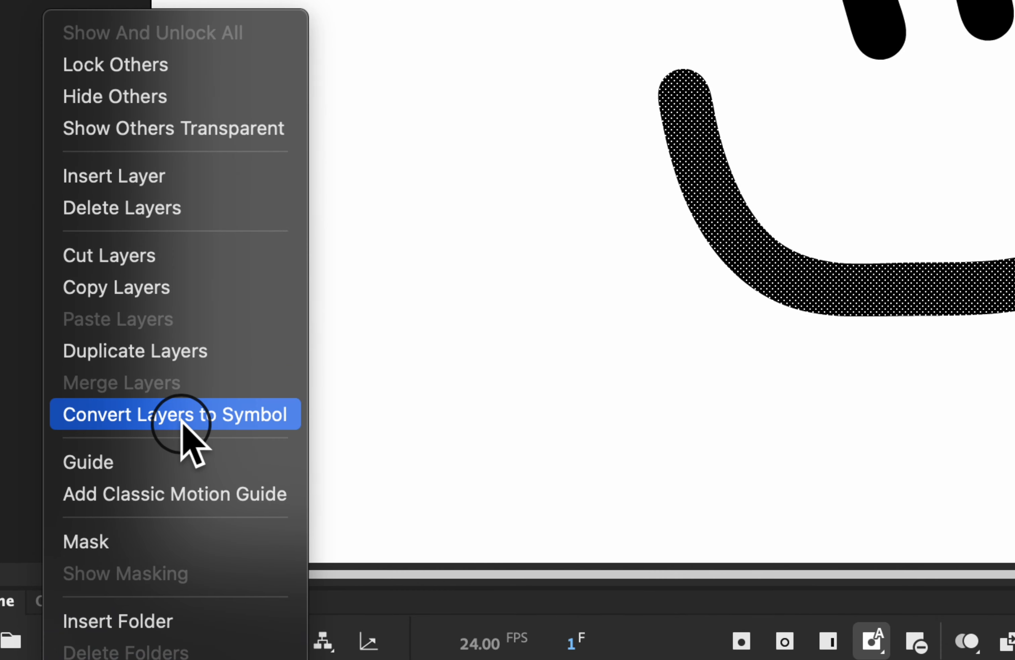
click(181, 422)
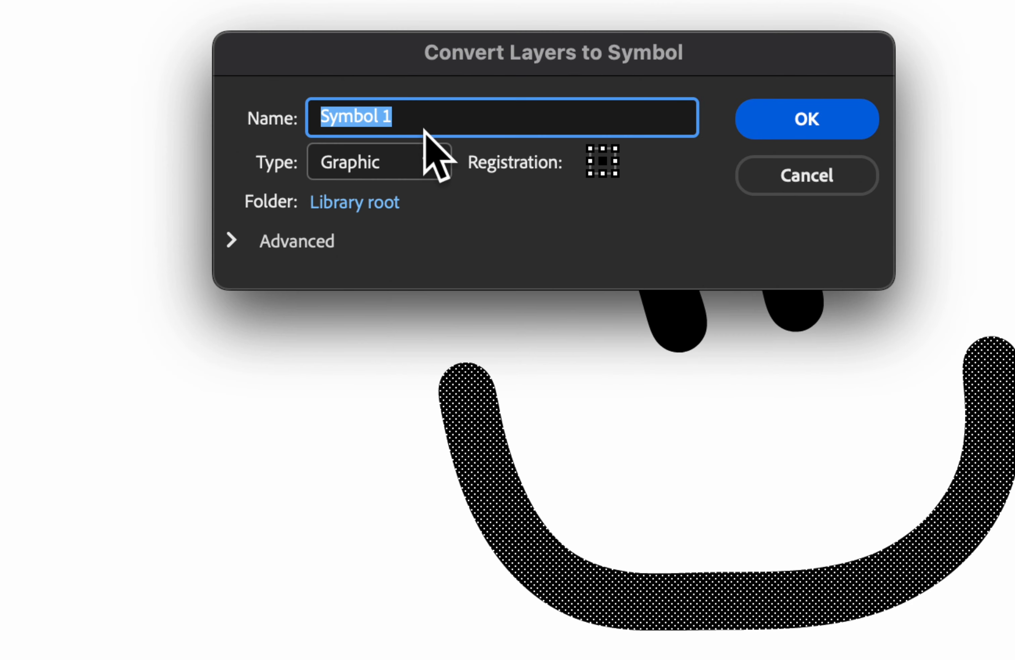
text(Mouths)
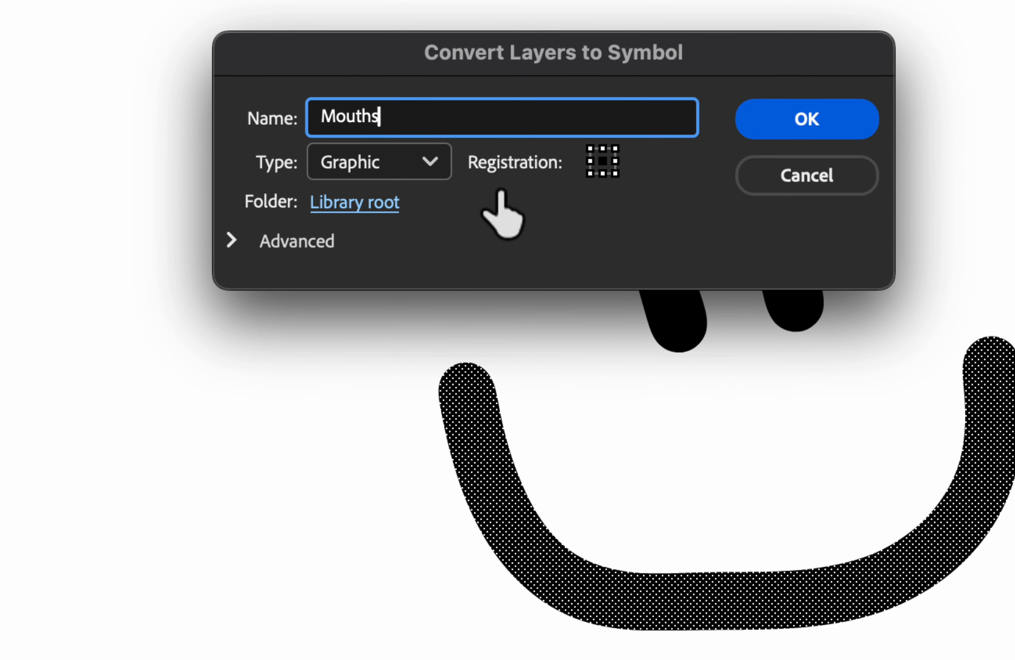
click(405, 161)
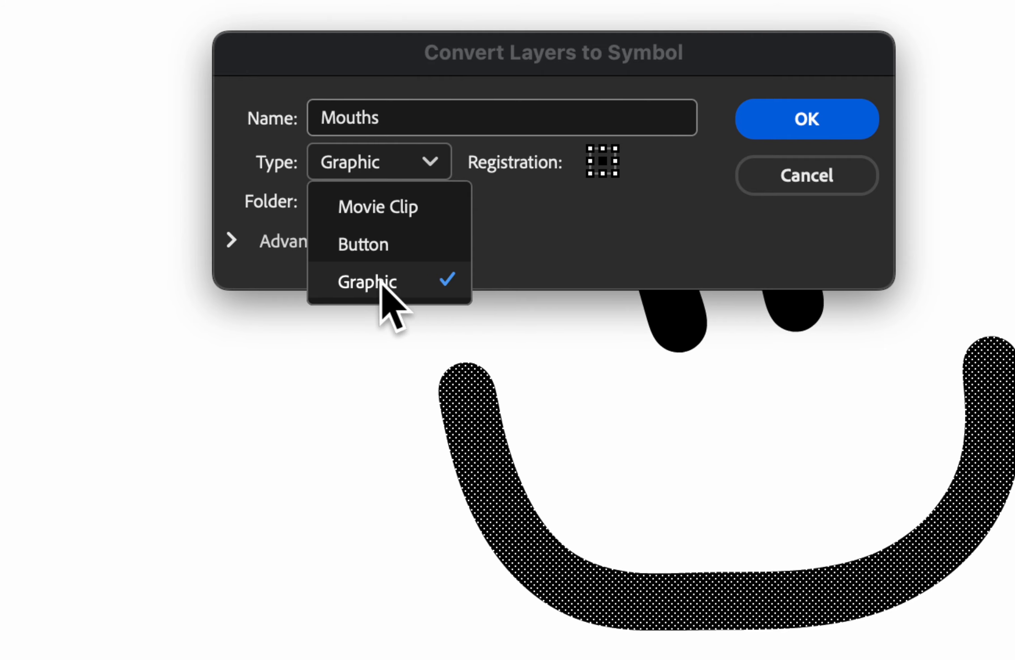
click(400, 283)
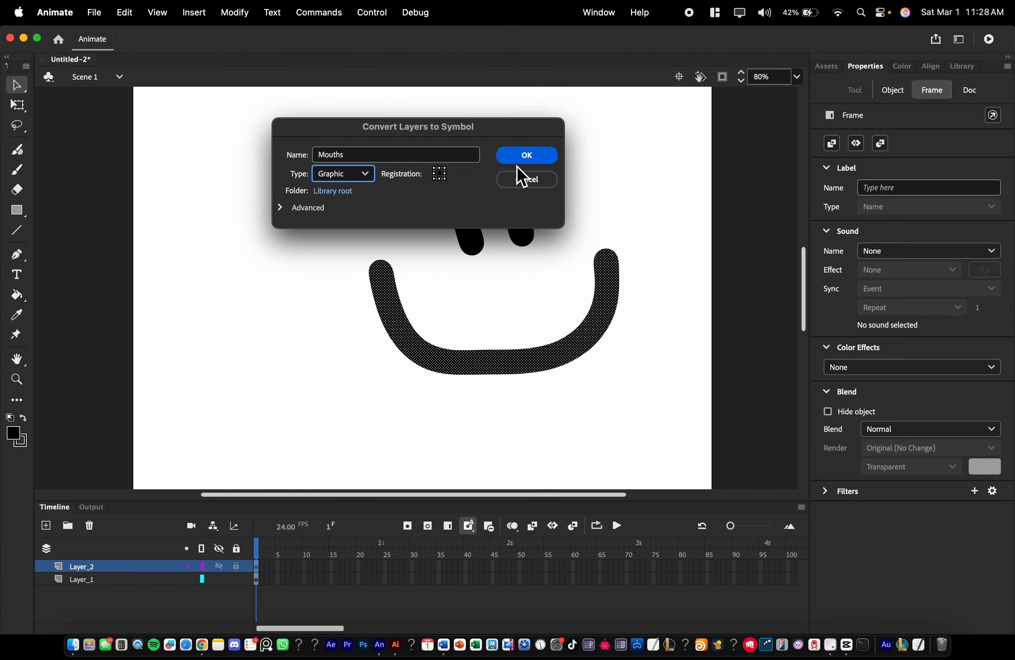
click(796, 129)
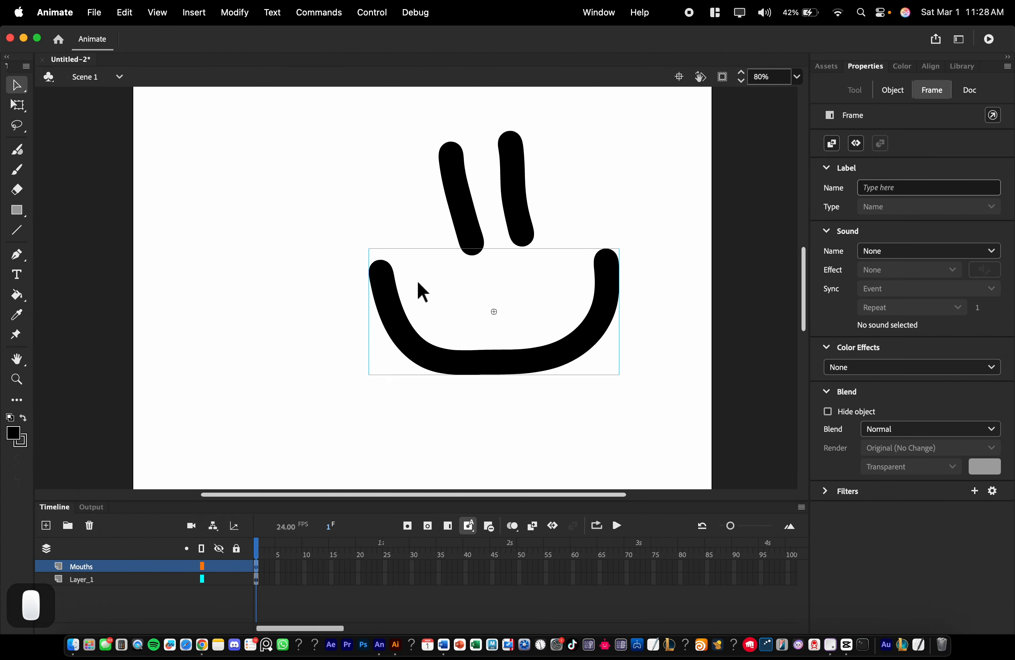
Open the Mouths symbol for editing, insert a blank keyframe at frame 2 and enable onion skinning.
double_click(450, 362)
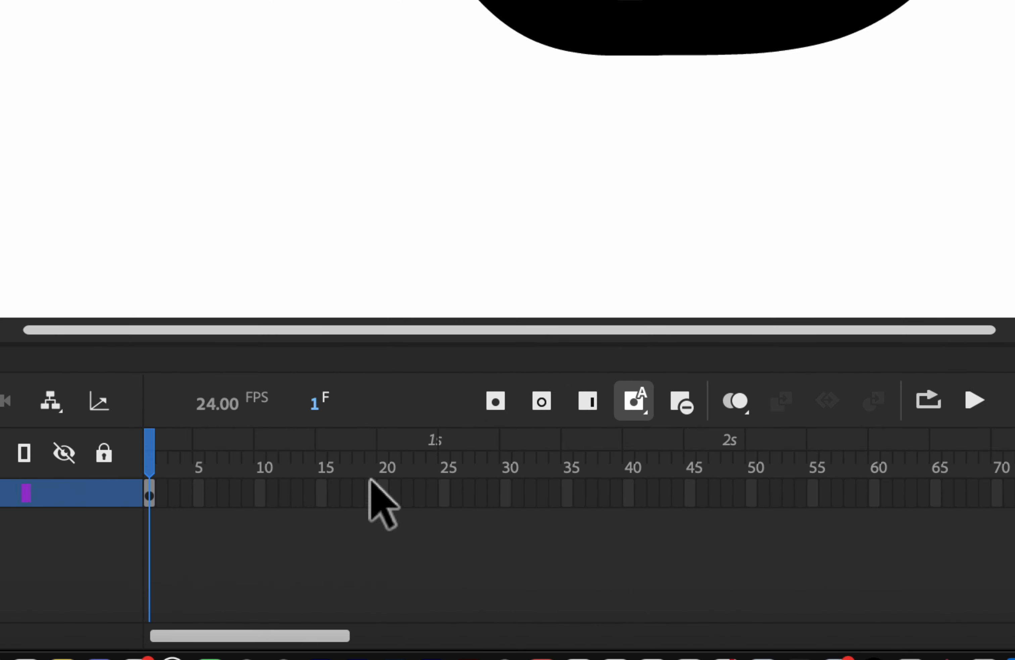
click(541, 401)
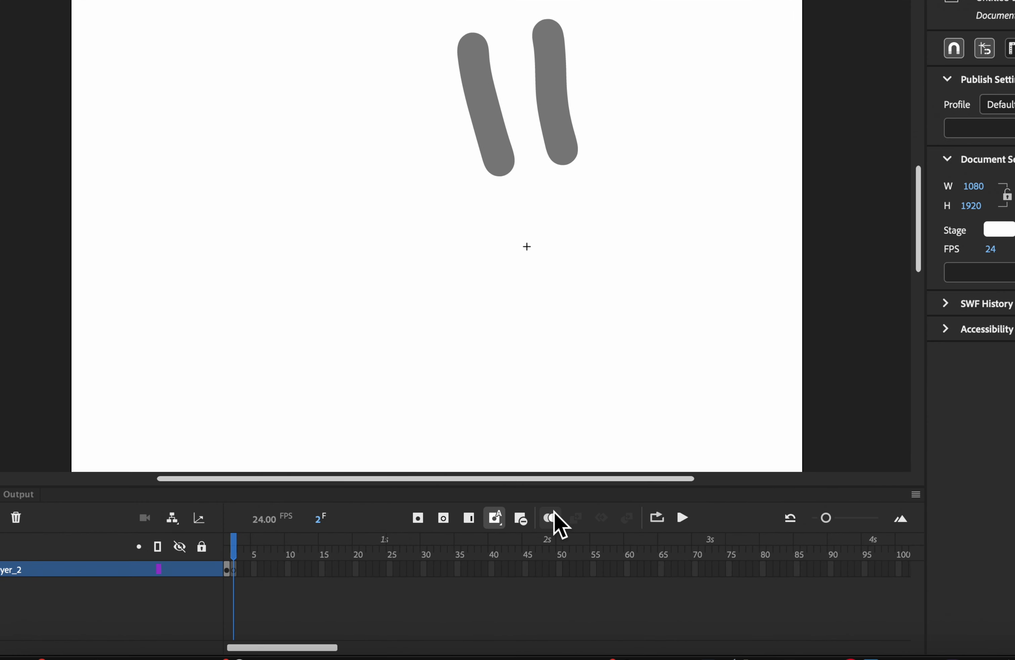
click(554, 517)
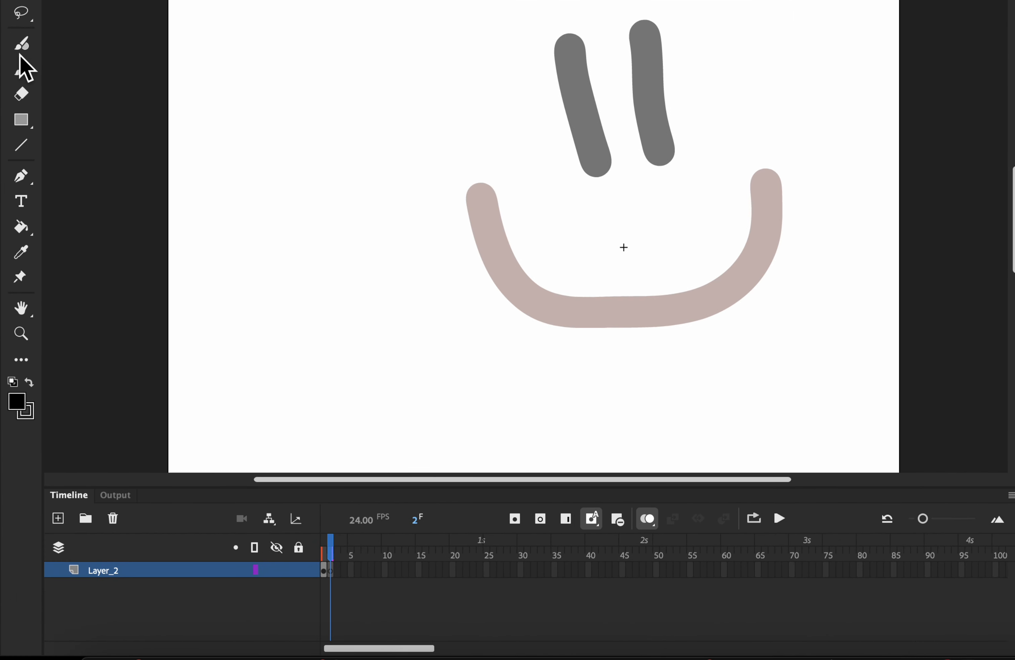
Brush a flat mouth across the smile on frame 2 and a frowning mouth on a new blank keyframe at frame 3.
click(24, 52)
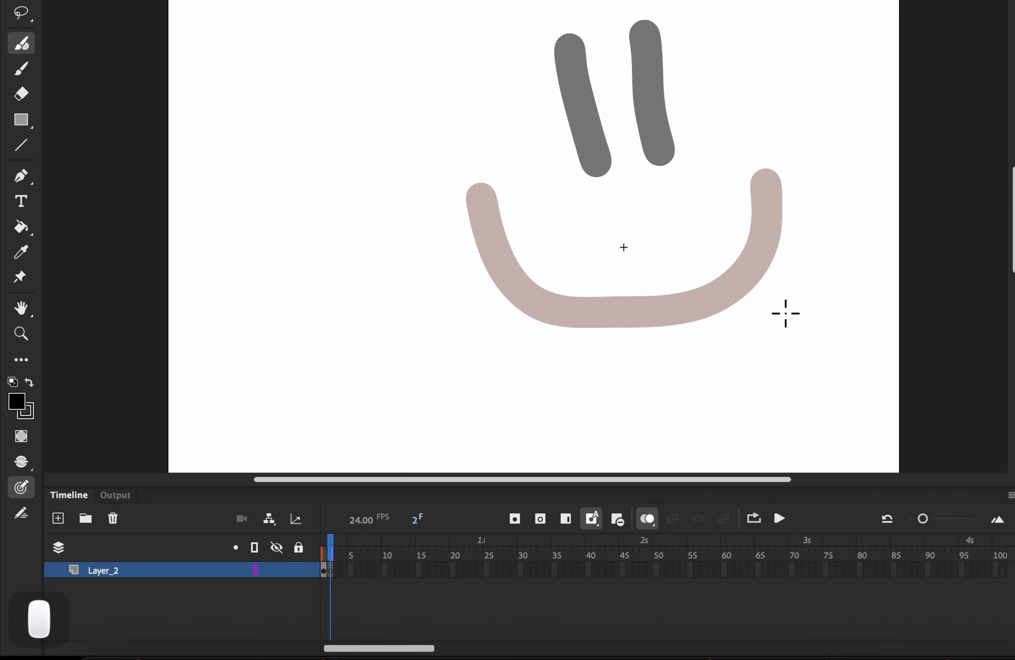
drag(765, 277, 476, 291)
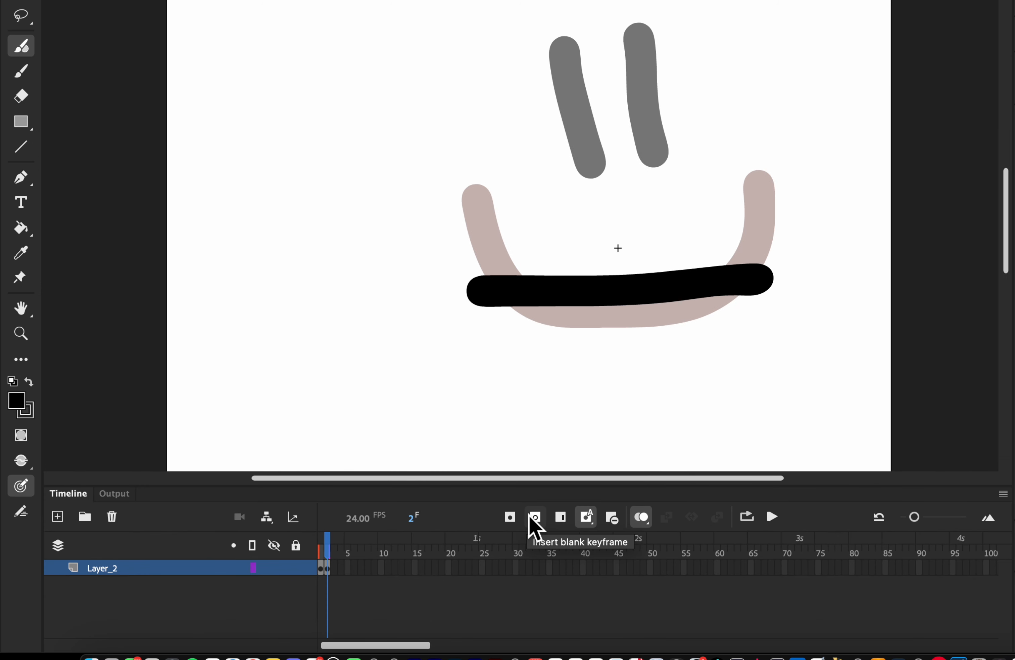
click(538, 517)
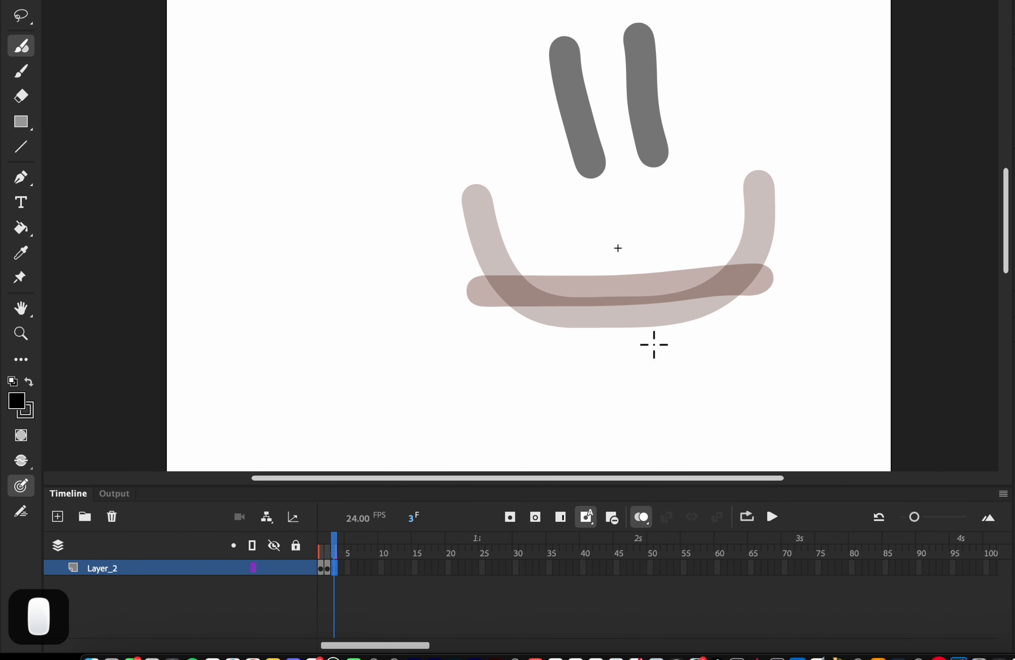
mouse_move(773, 319)
mouse_down()
mouse_move(754, 273)
mouse_move(647, 209)
mouse_move(525, 253)
mouse_move(471, 337)
mouse_up()
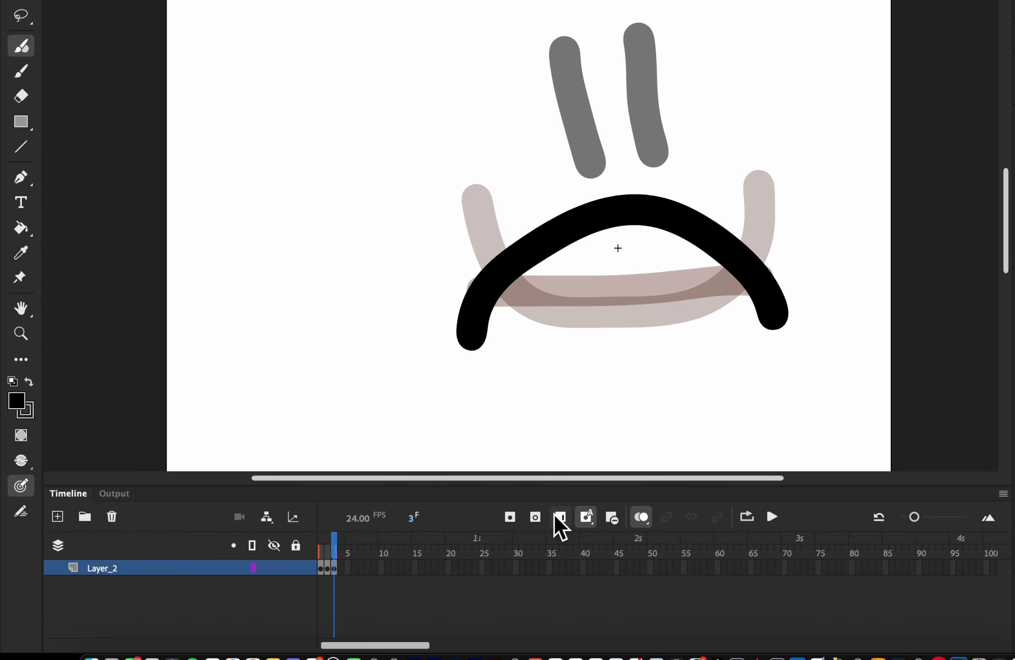
Brush a small round open mouth on a new blank keyframe at frame 4 and turn off onion skinning.
click(536, 518)
mouse_move(648, 250)
mouse_down()
mouse_move(601, 282)
mouse_move(619, 313)
mouse_move(649, 314)
mouse_move(664, 290)
mouse_move(663, 259)
mouse_move(648, 250)
mouse_move(618, 249)
mouse_up()
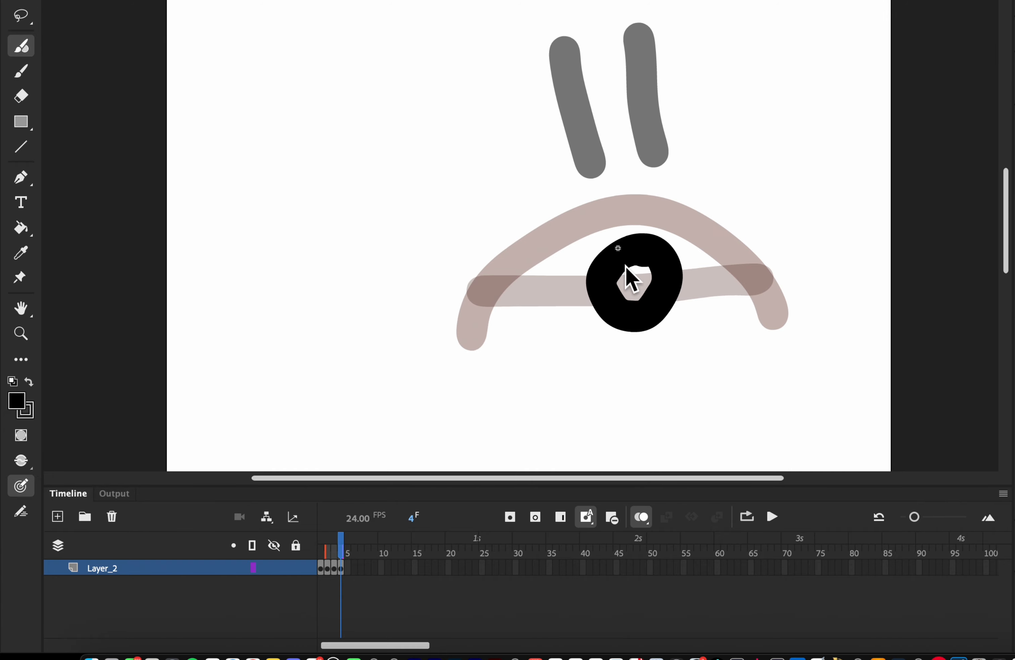
click(641, 518)
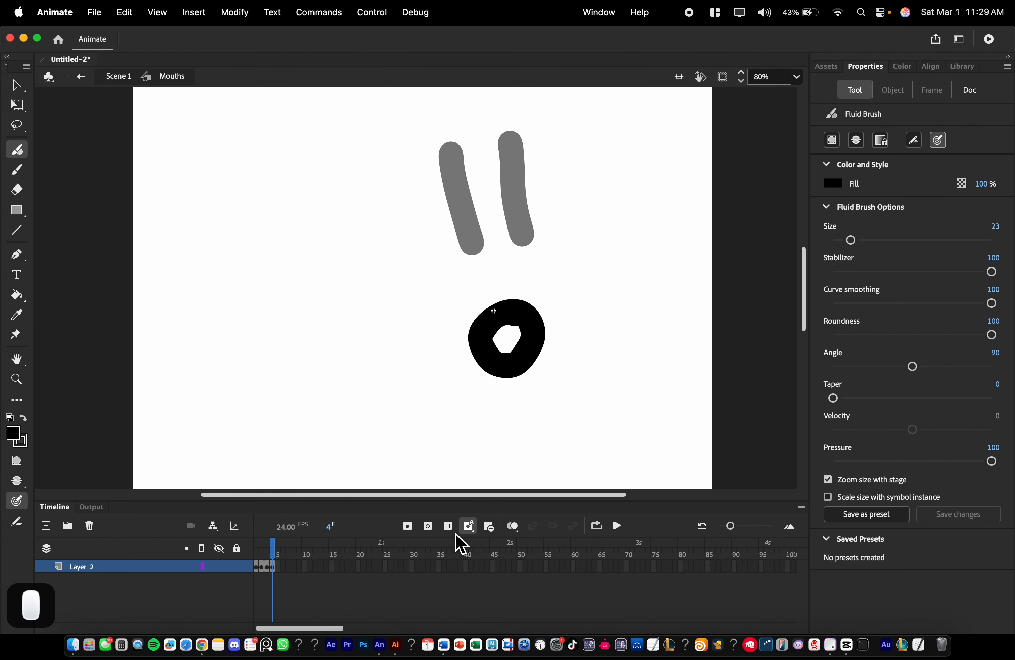
mouse_move(277, 548)
mouse_down()
mouse_move(257, 542)
mouse_move(273, 543)
mouse_up()
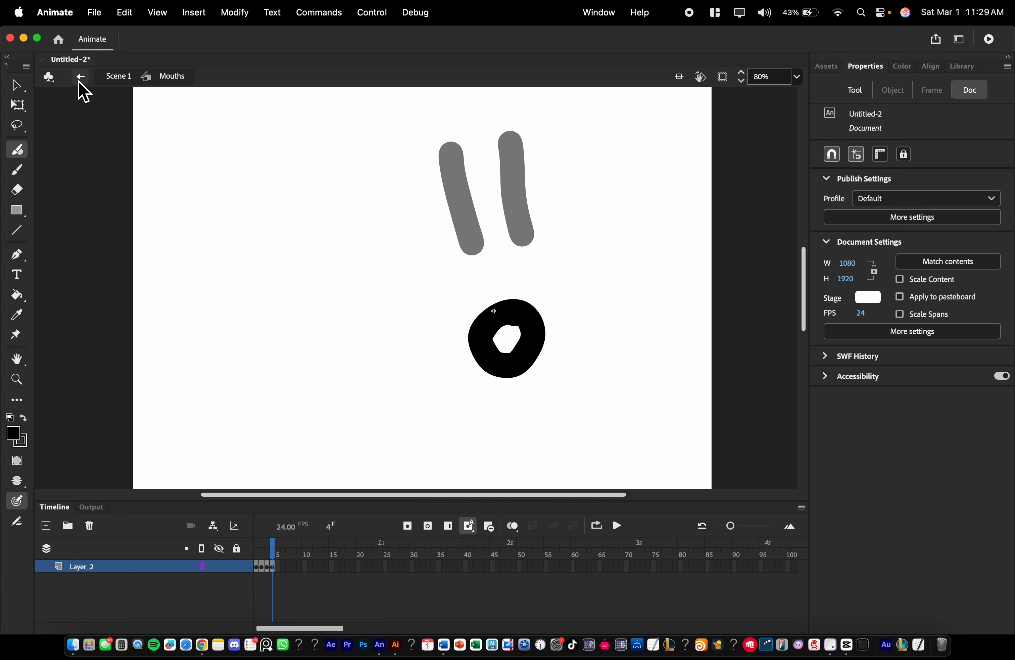
Return to Scene 1 and select the smiling mouth instance on the Mouths layer.
click(80, 81)
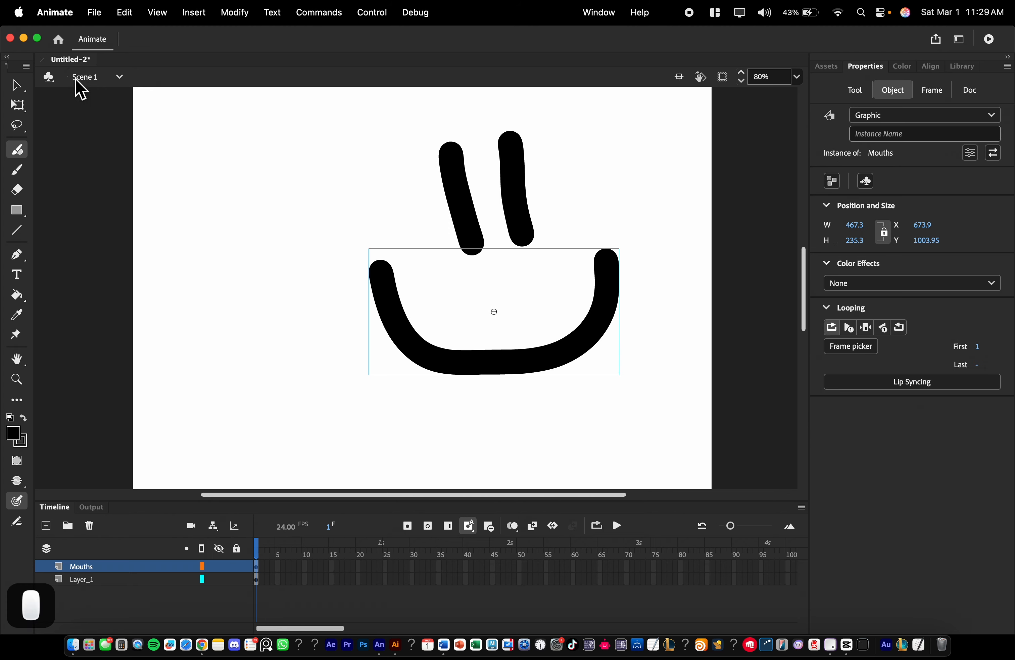
click(81, 579)
click(86, 567)
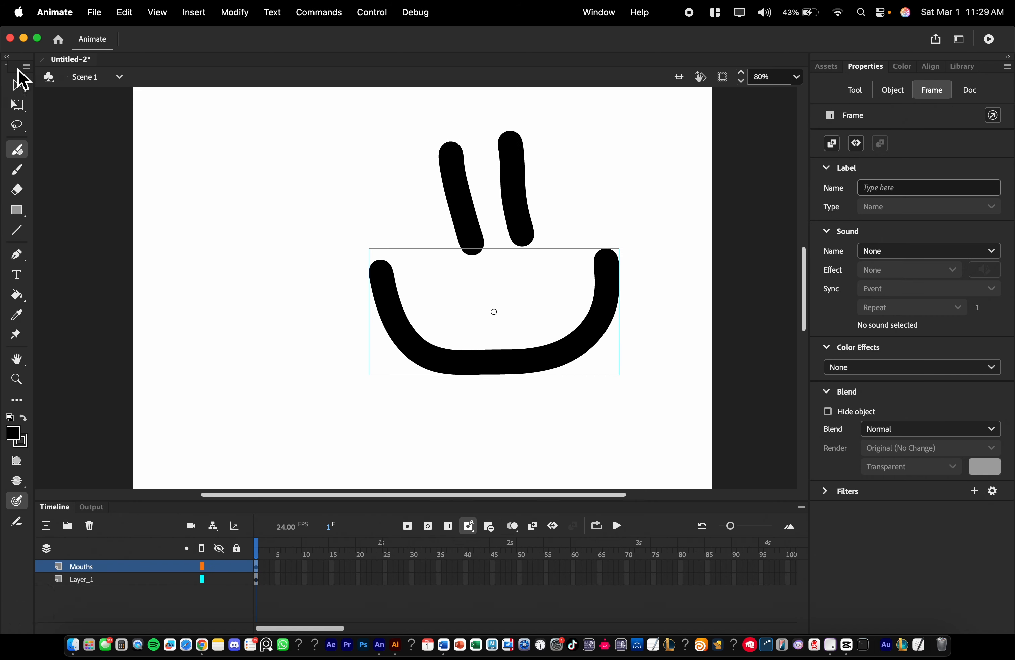
click(17, 84)
click(400, 318)
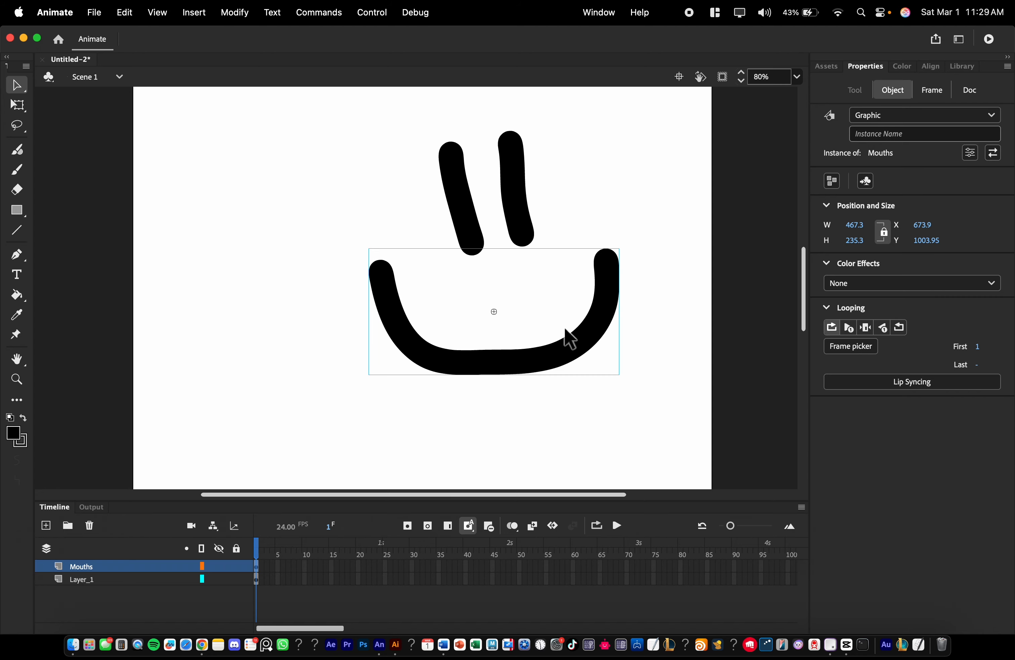
Reopen the Mouths symbol to review its frames and go back to Scene 1.
double_click(562, 357)
mouse_move(260, 557)
mouse_down()
mouse_move(270, 551)
mouse_move(257, 552)
mouse_up()
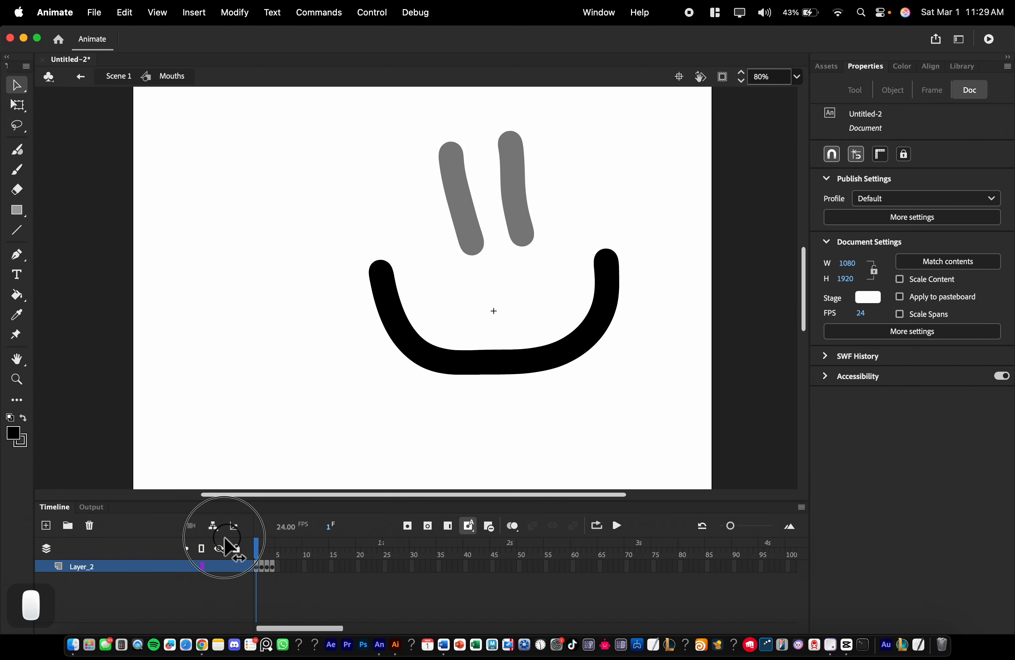
click(81, 78)
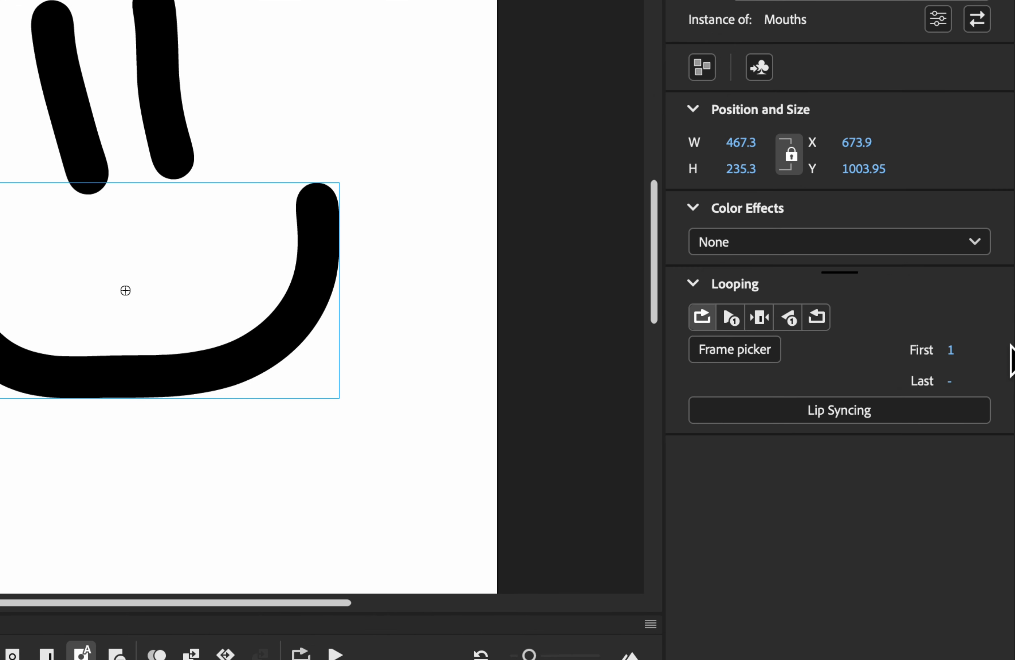
Open the Frame Picker beside the stage for the Mouths instance and try its four mouth shapes, finishing on the smile in frame 1.
click(756, 356)
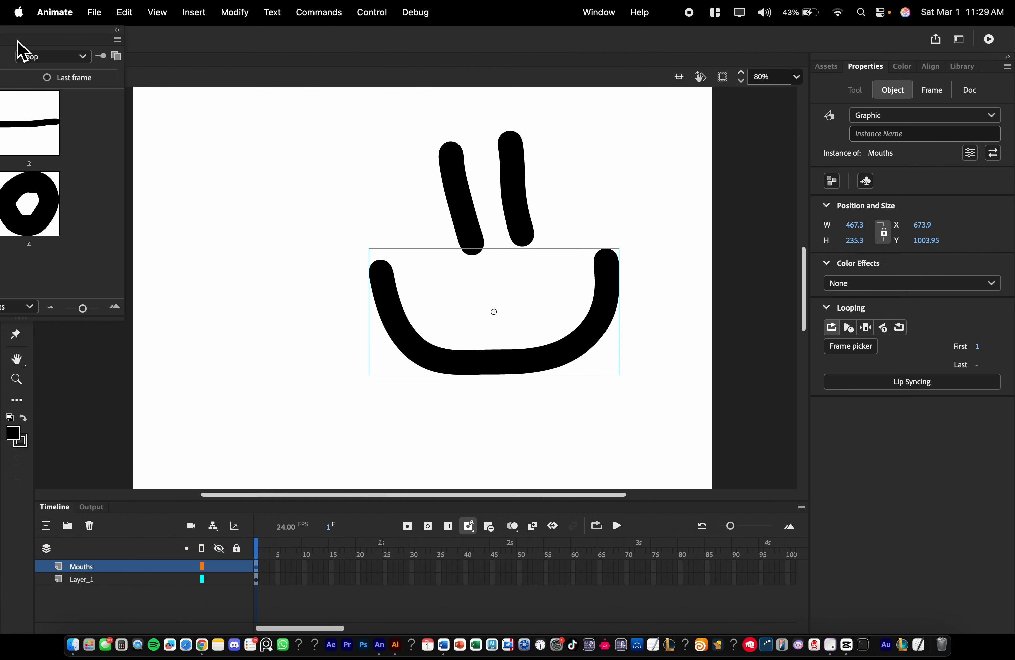
drag(17, 40, 849, 120)
click(874, 216)
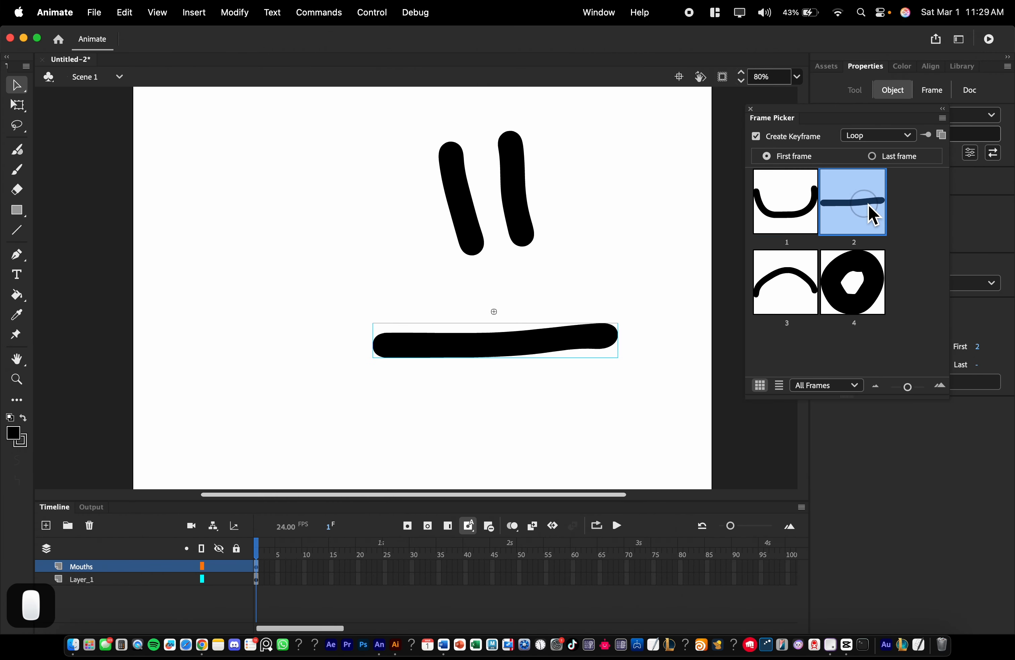
click(805, 290)
click(847, 274)
click(856, 225)
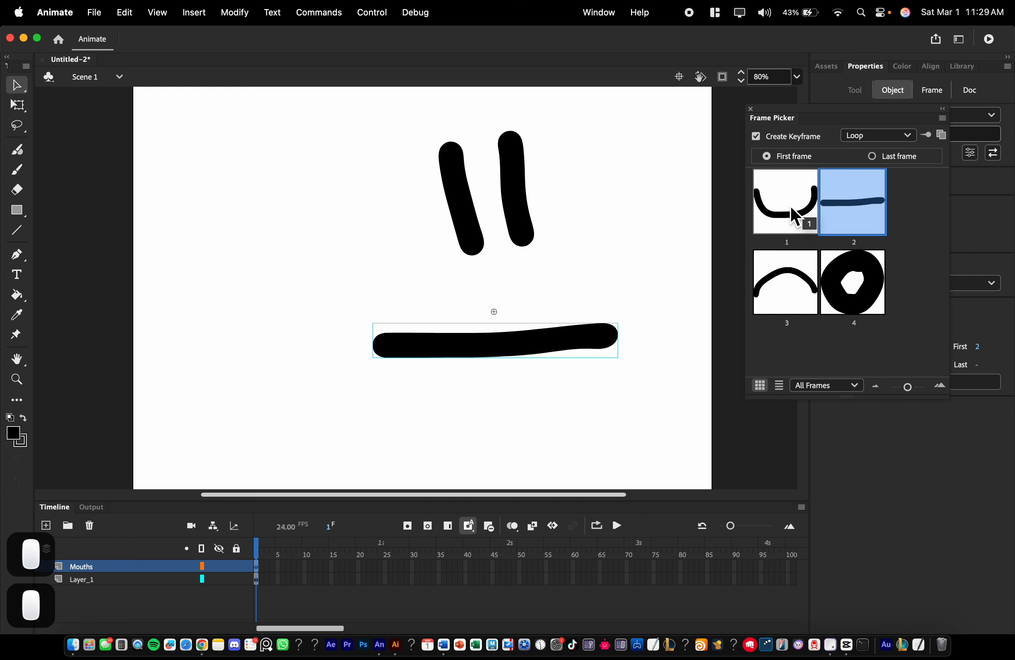
click(790, 206)
click(794, 276)
click(839, 279)
click(839, 229)
click(802, 218)
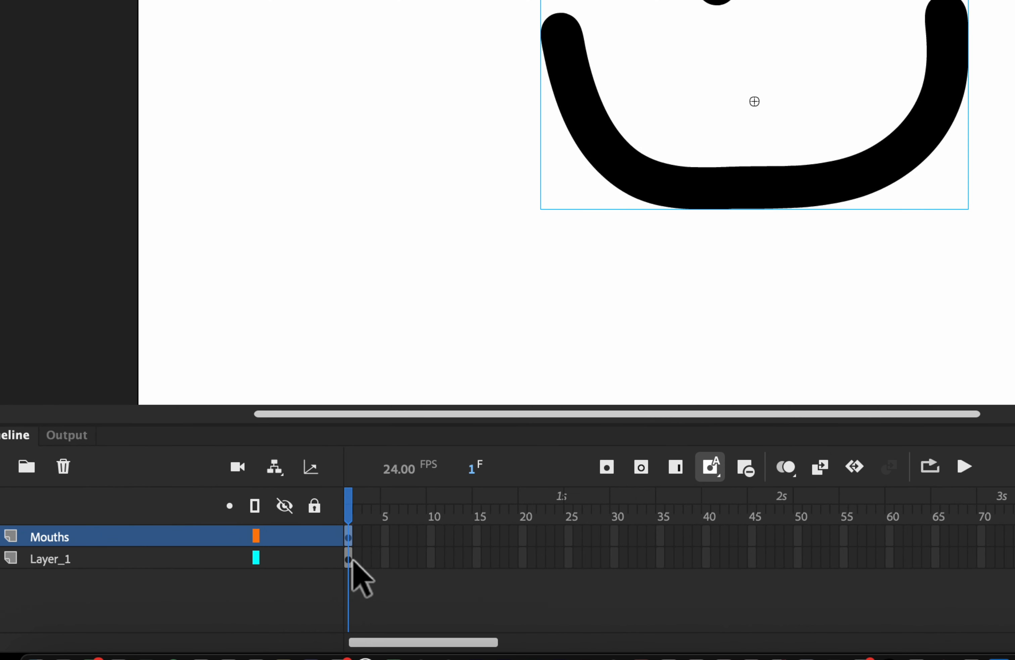
Extend Layer_1 to frame 60, and add a Mouths keyframe at frame 10 showing the round mouth from symbol frame 4.
click(350, 562)
drag(350, 559, 889, 557)
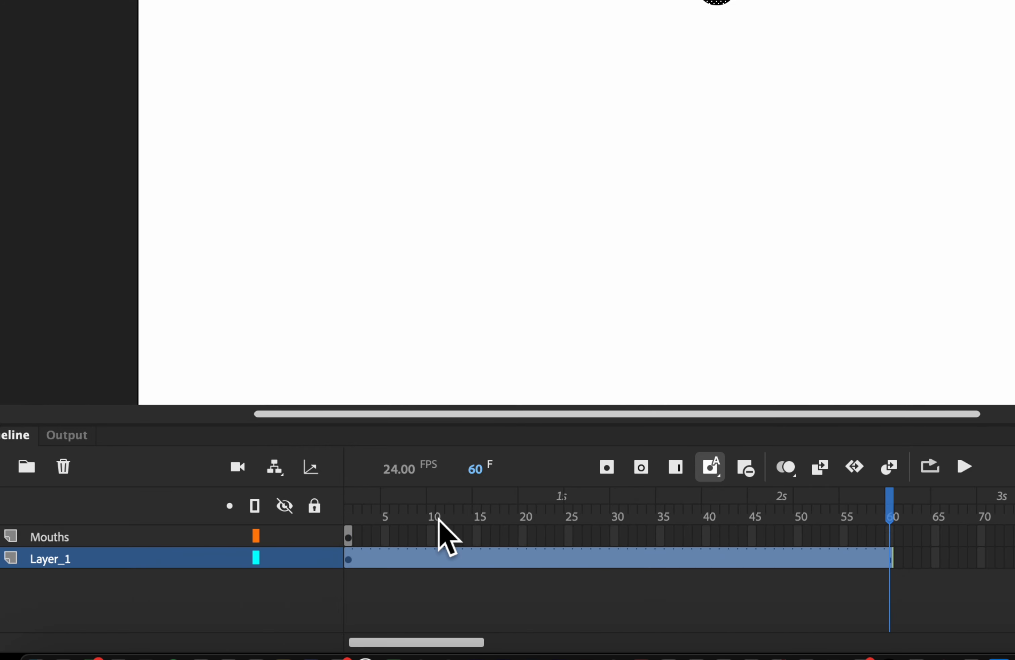
drag(438, 518, 432, 517)
click(430, 538)
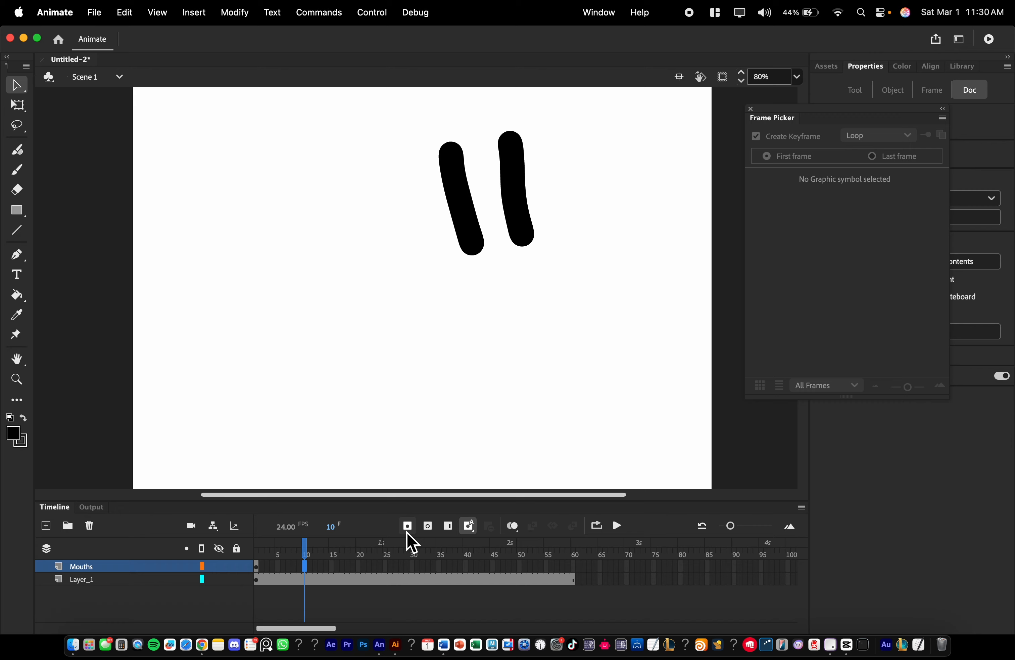
click(408, 526)
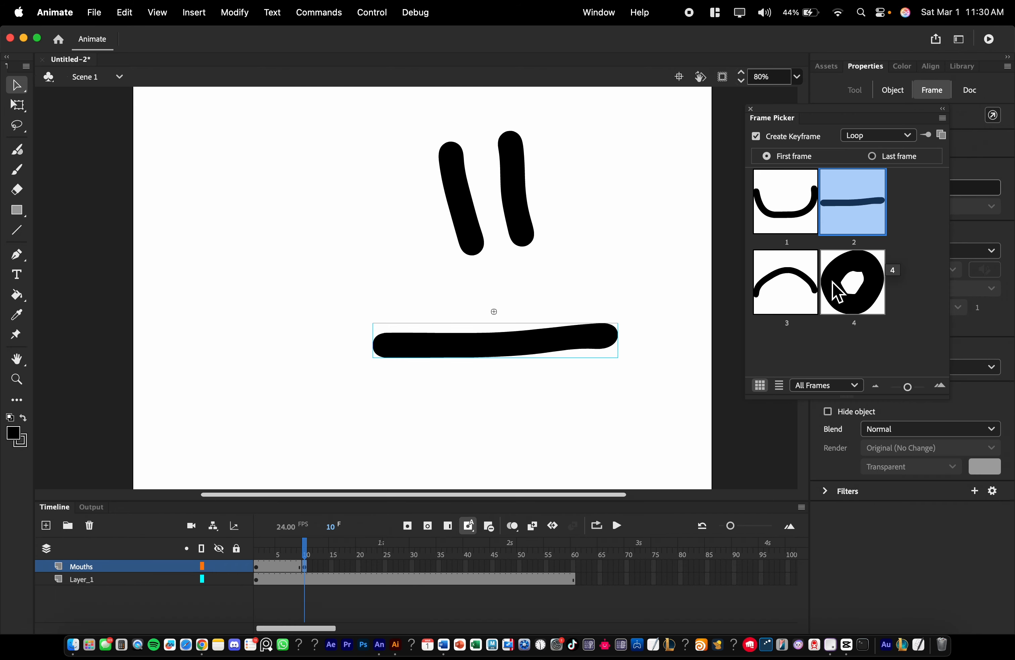
click(838, 292)
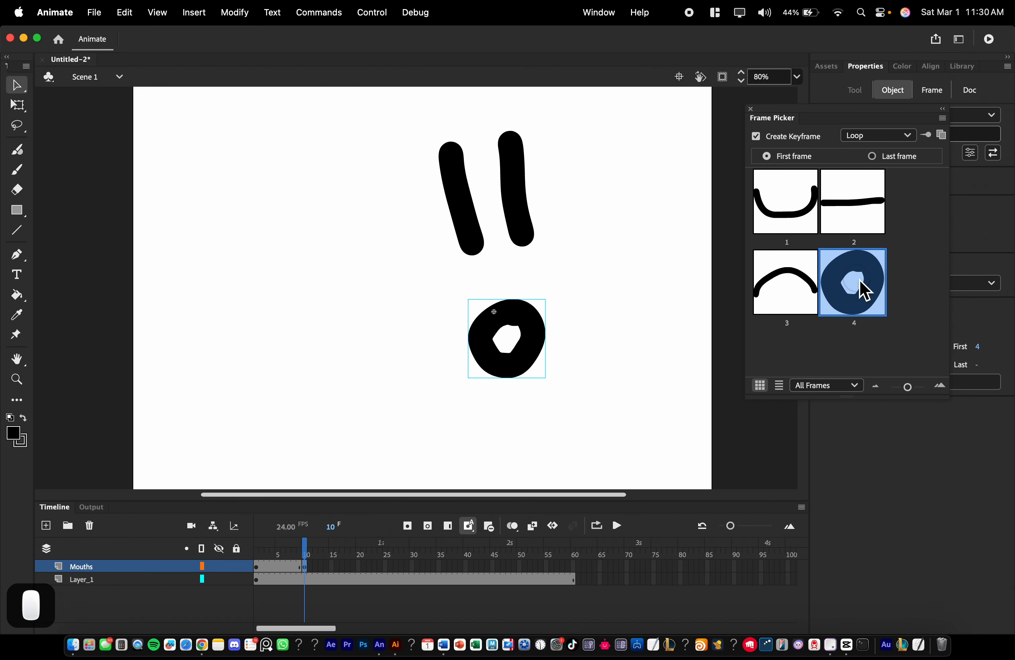
Add a Mouths keyframe at frame 20 showing the frowning mouth from symbol frame 3.
click(358, 565)
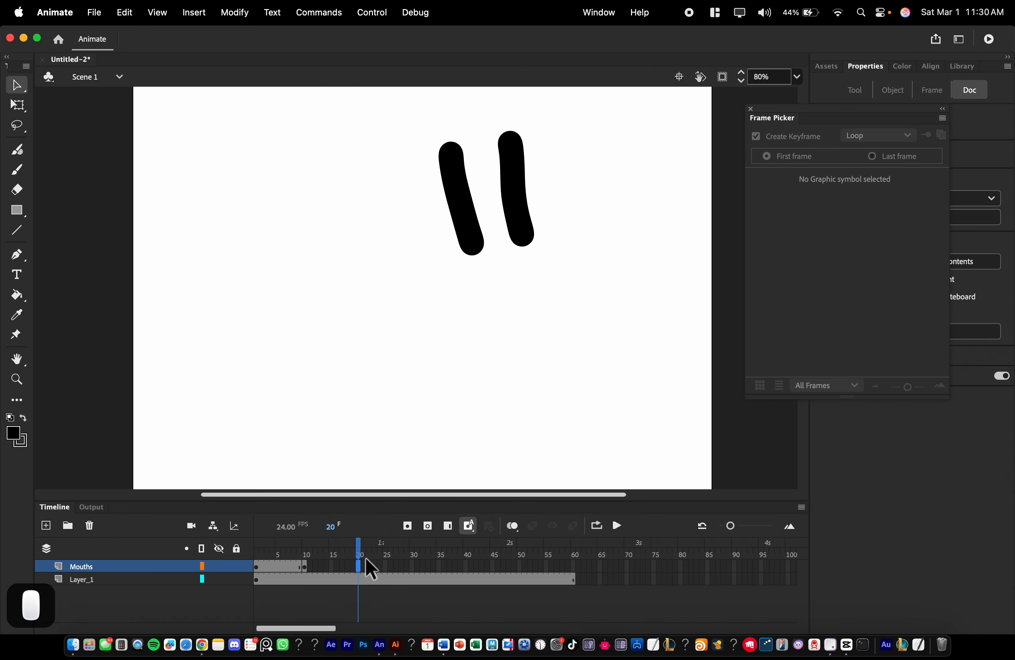
click(409, 529)
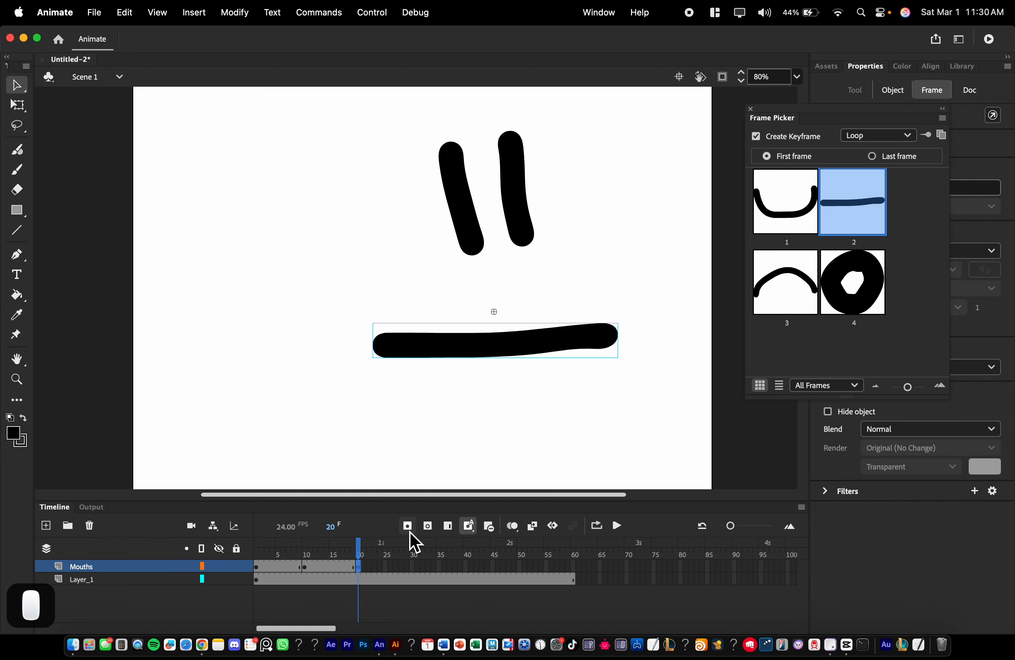
click(786, 283)
Set the smiling mouth at frame 1 of the Mouths layer to Single Frame looping.
drag(271, 569, 240, 571)
click(582, 297)
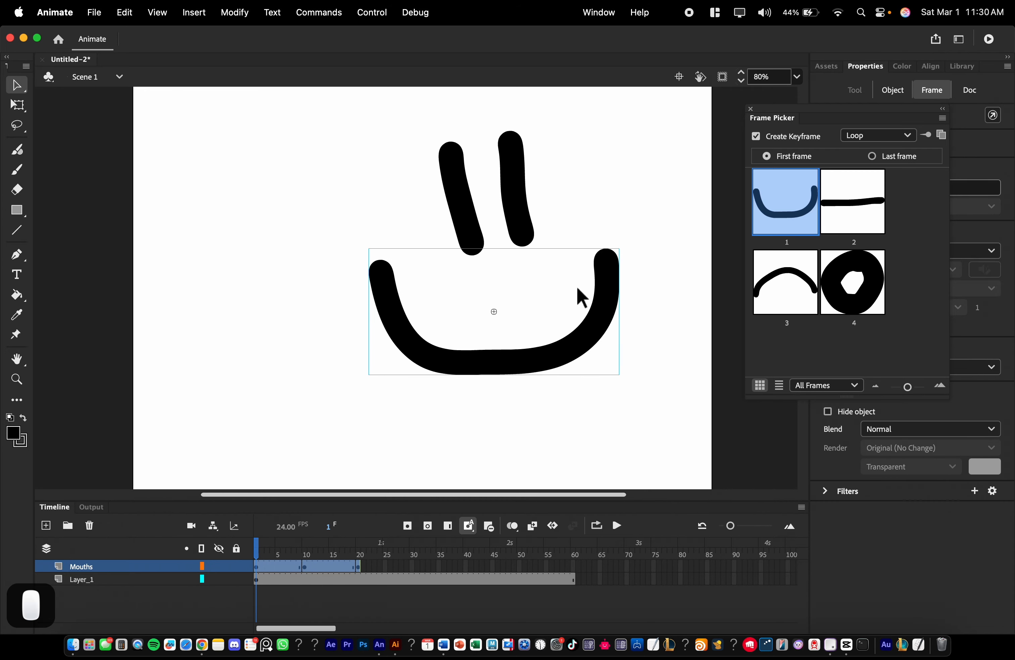
click(878, 136)
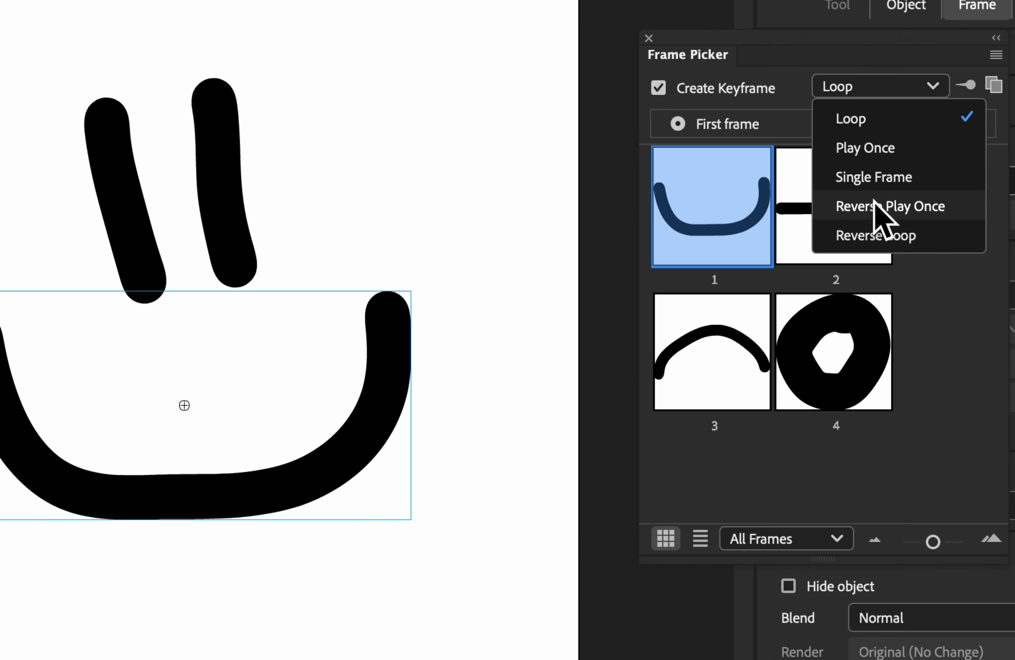
click(857, 177)
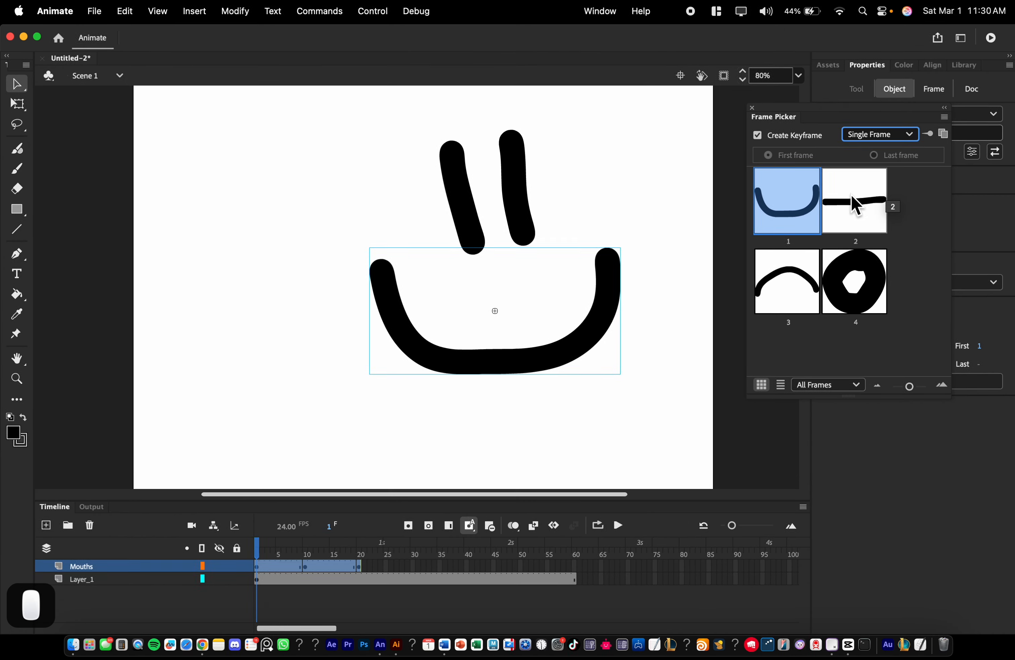
scroll(428, 386, down, 3)
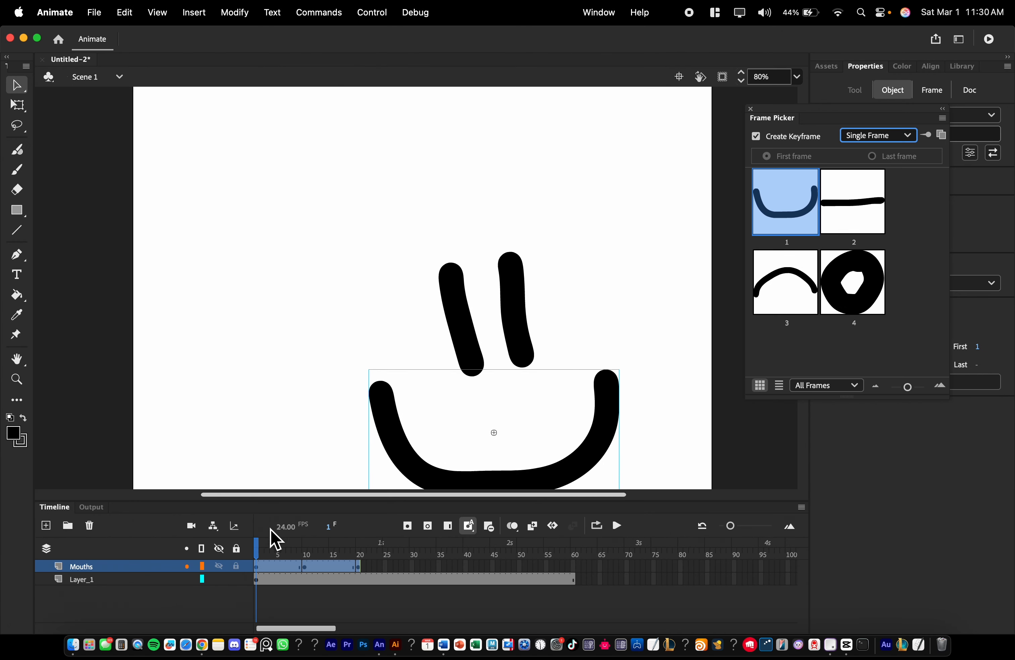
Set the Mouths keyframes at frames 10 and 20 to Single Frame looping.
drag(271, 553, 304, 551)
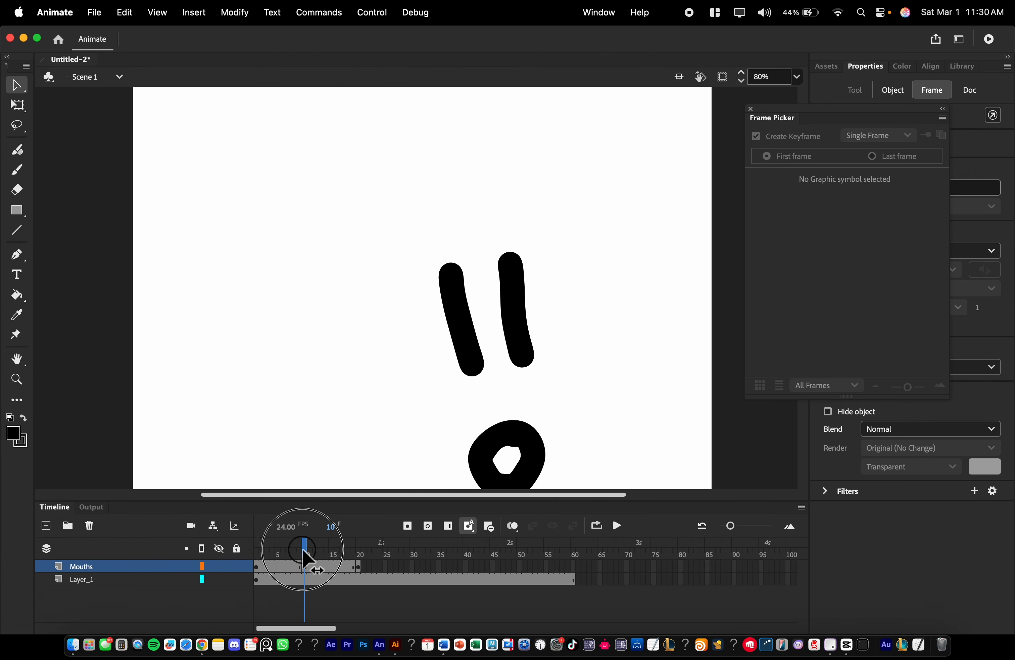
click(305, 566)
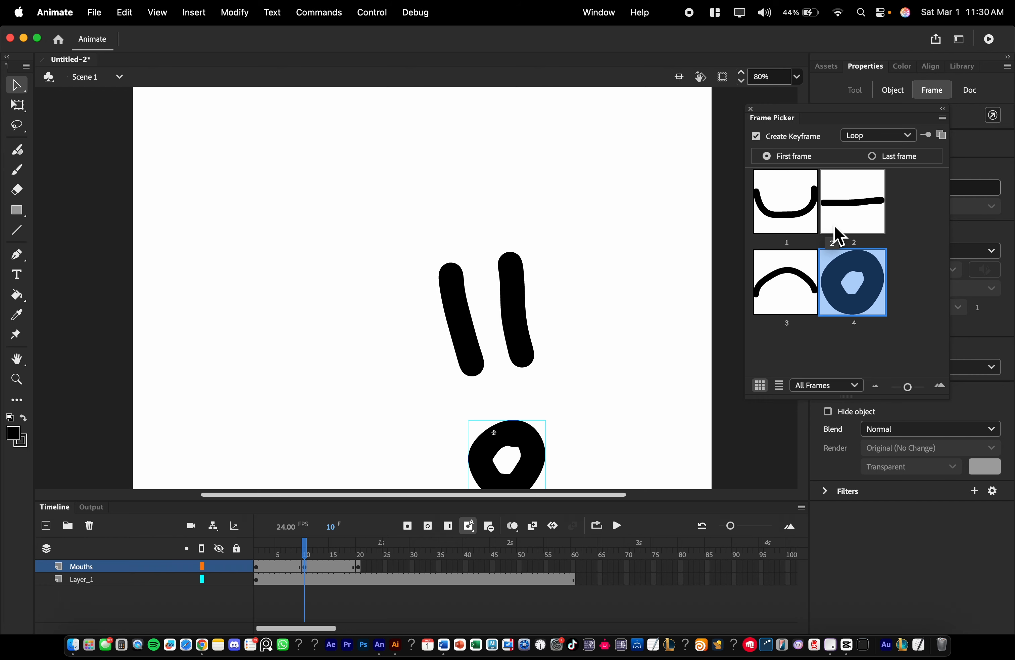
click(871, 138)
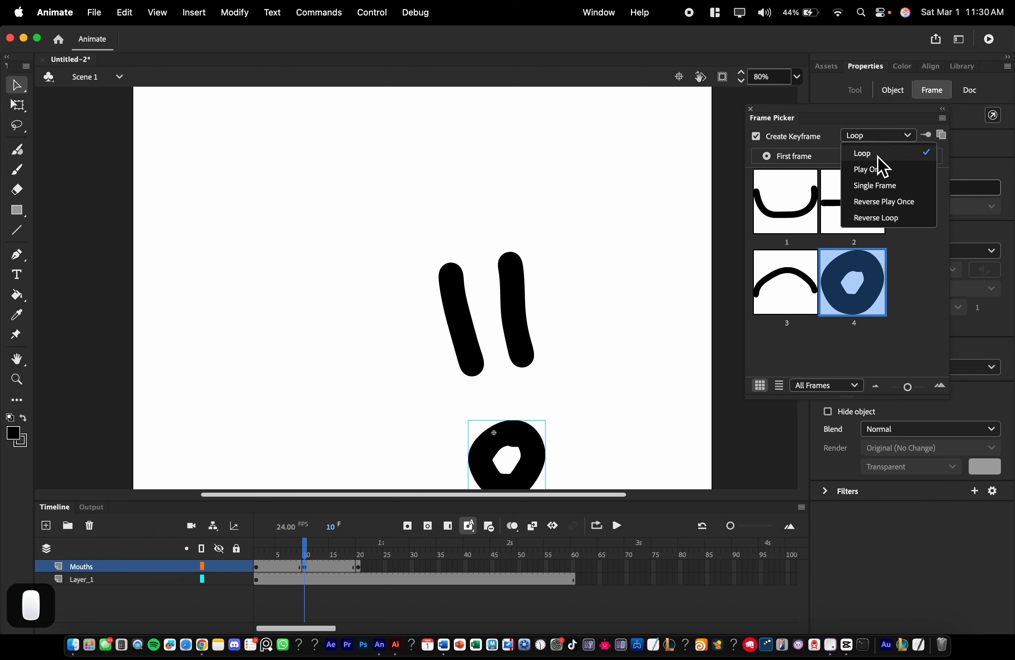
click(876, 186)
click(359, 567)
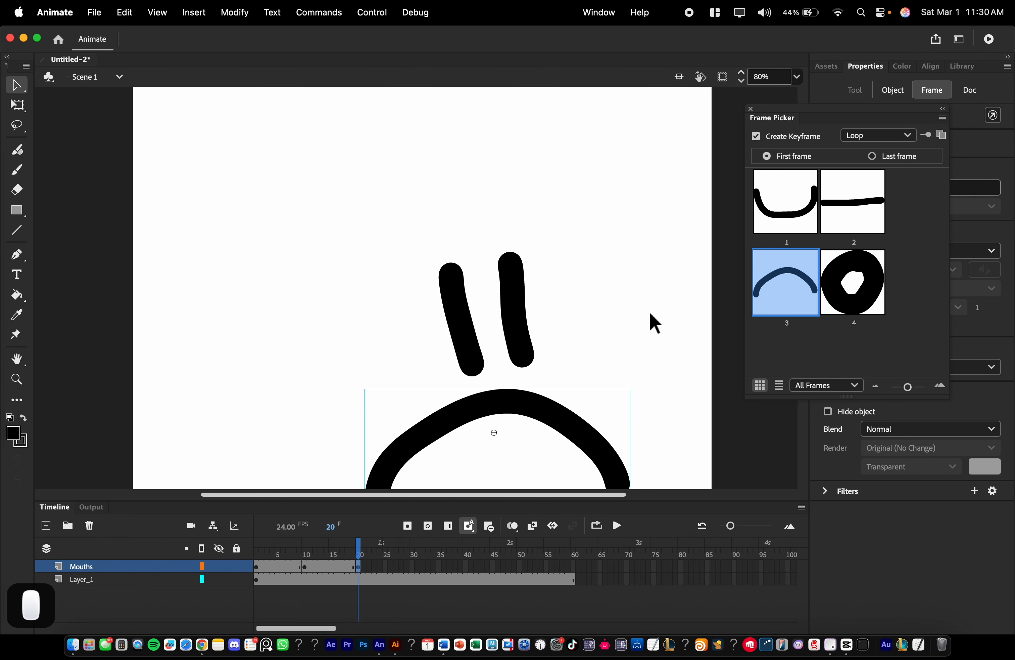
click(871, 136)
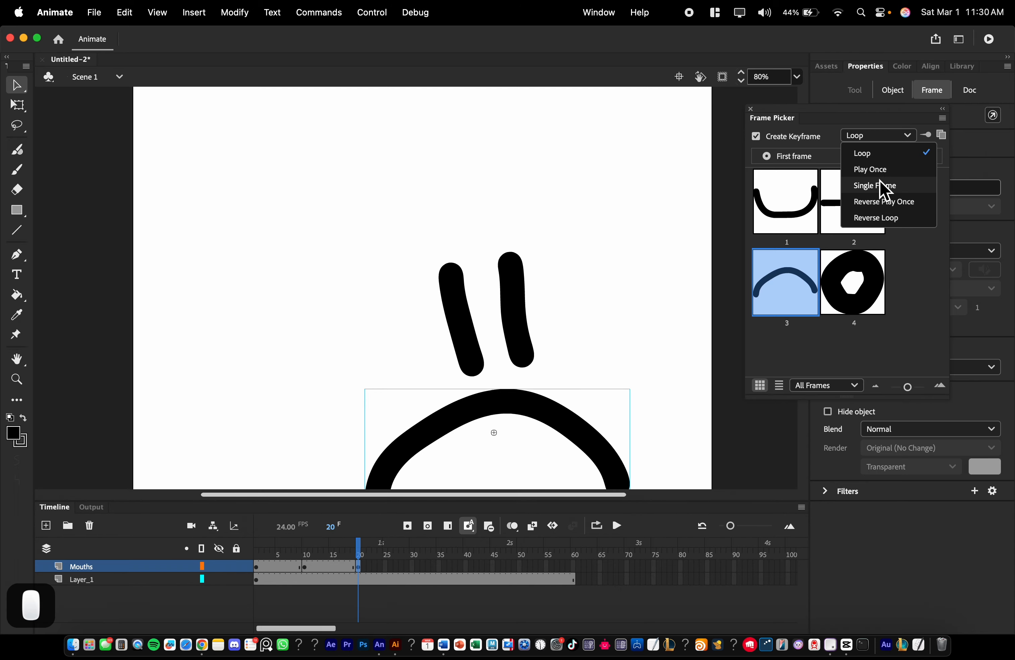
click(877, 186)
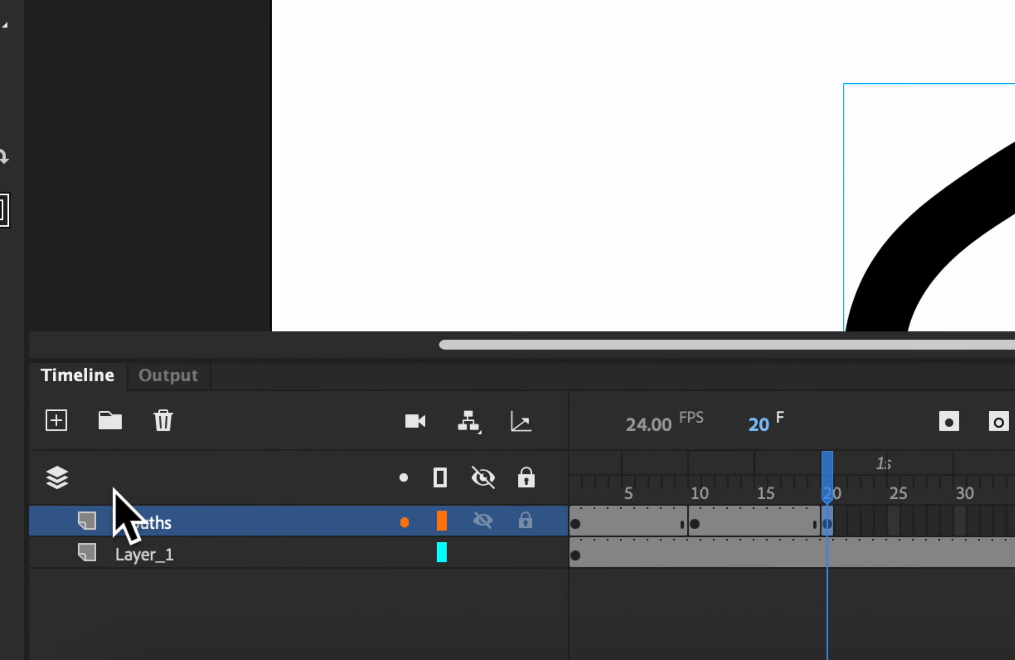
Delete the Mouths layer and the eyes layer Layer_1, and close the Frame Picker.
click(170, 428)
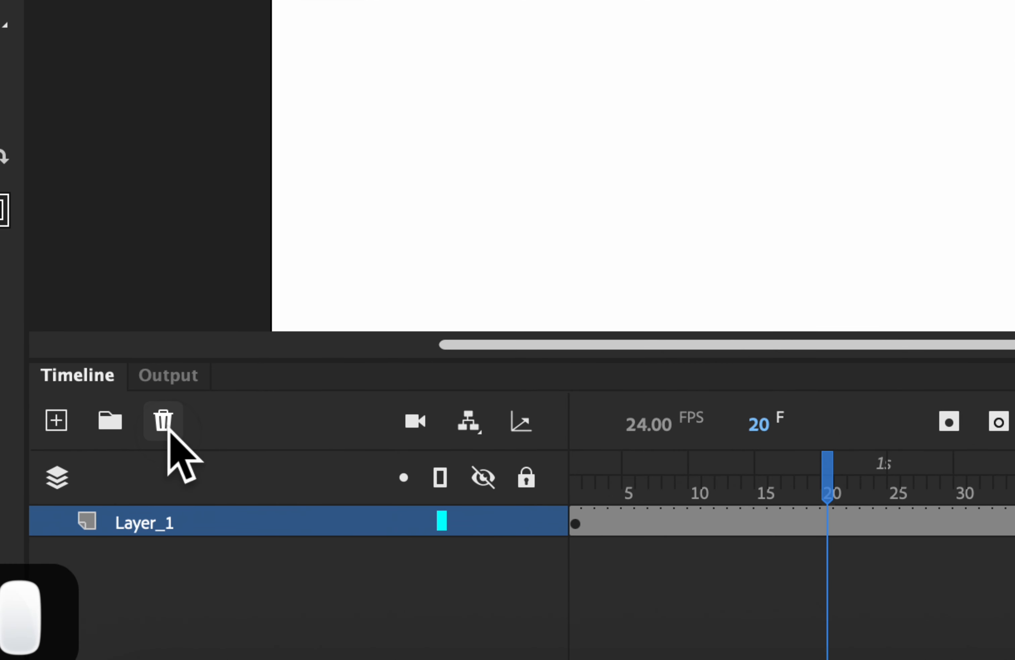
click(167, 529)
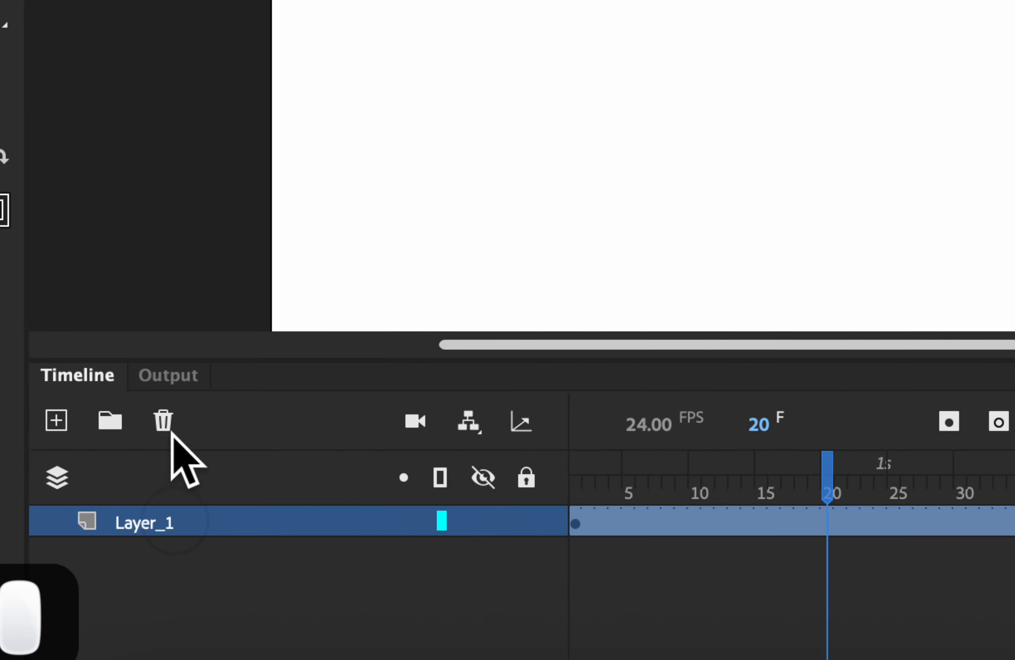
click(164, 418)
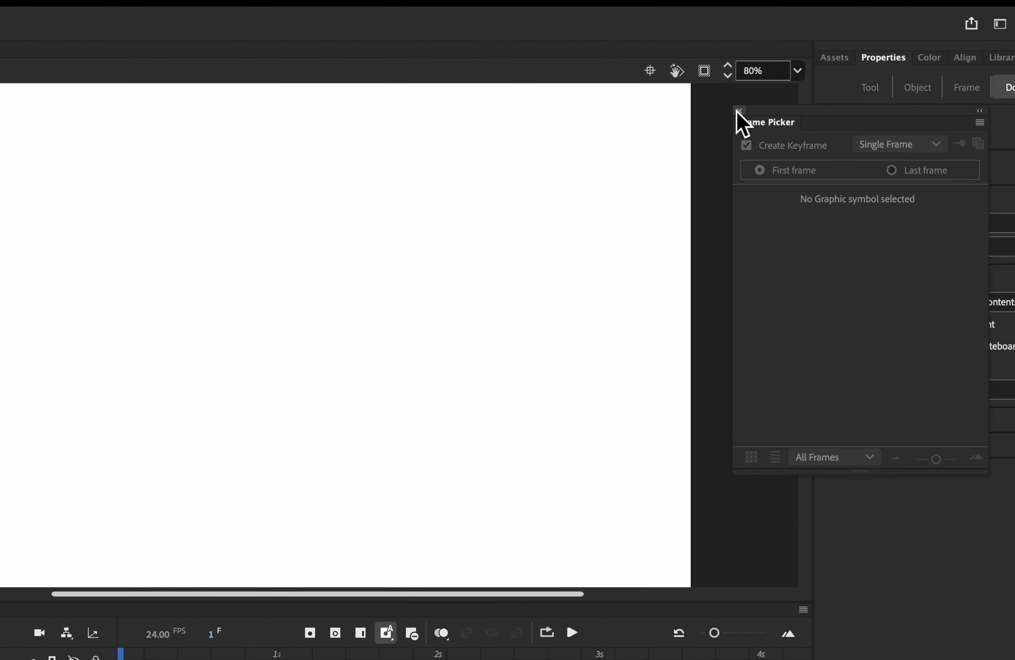
click(739, 111)
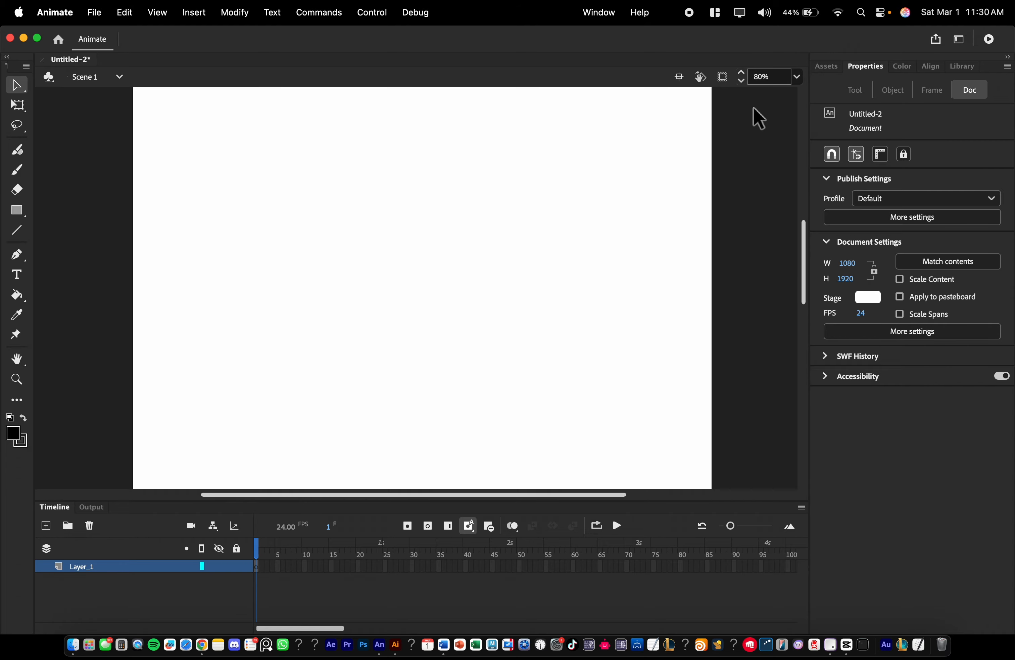
Switch to Finder and drop fruit characters.ai from the Object Show folder onto the Animate stage to open its import options.
key(super+Tab)
key(super+Tab)
key(super+Tab)
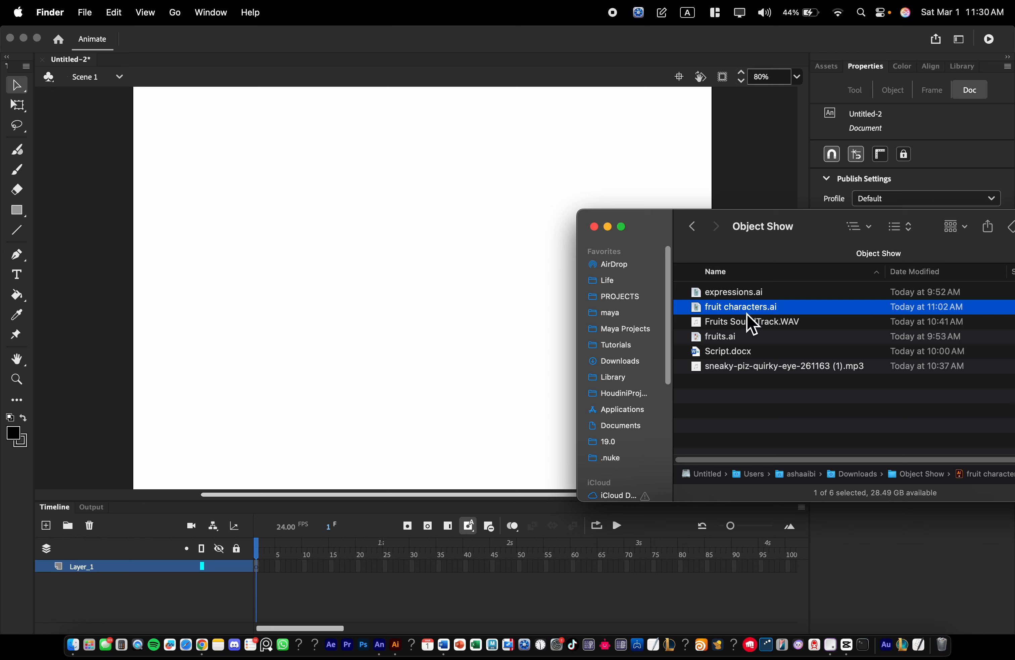
drag(754, 319, 403, 302)
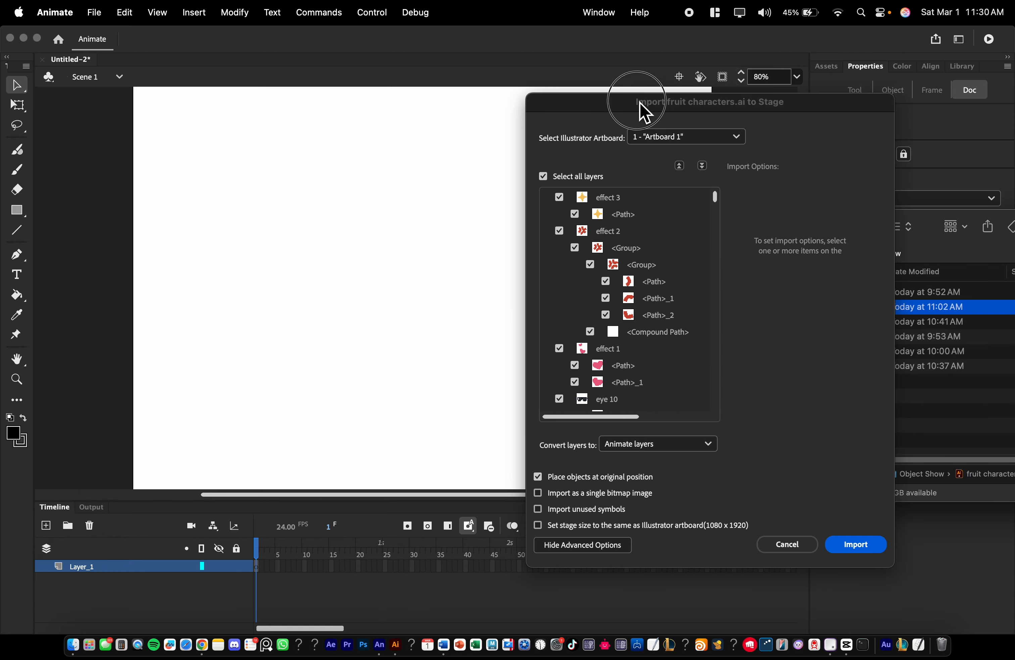
drag(641, 109, 447, 91)
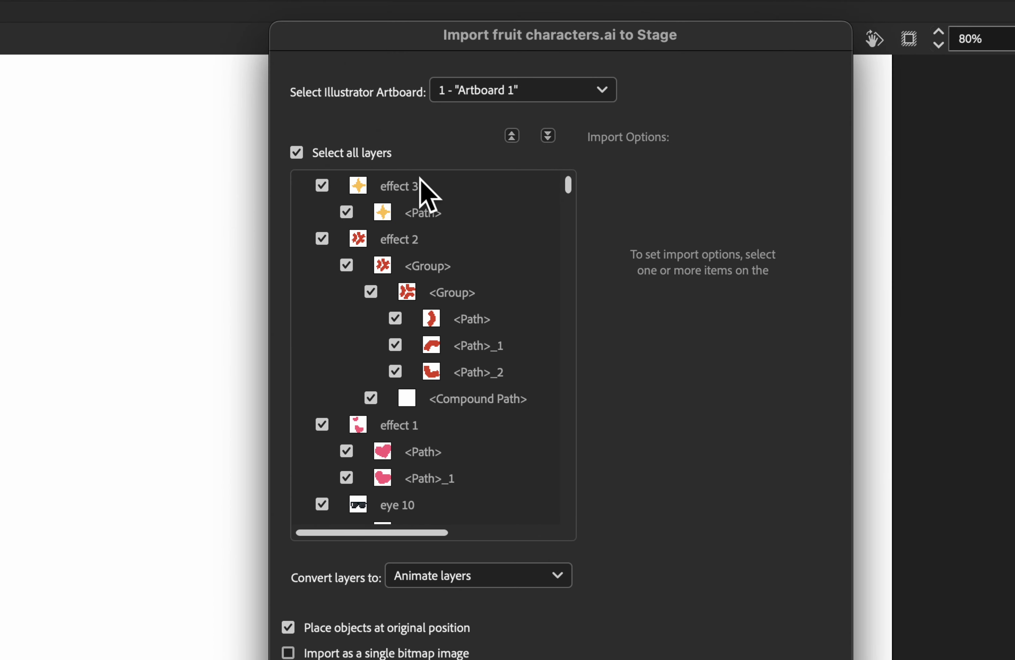
Import Artboard 1 with all layers included, collapsing the layer list for review and converting layers to Animate layers.
click(450, 82)
click(491, 110)
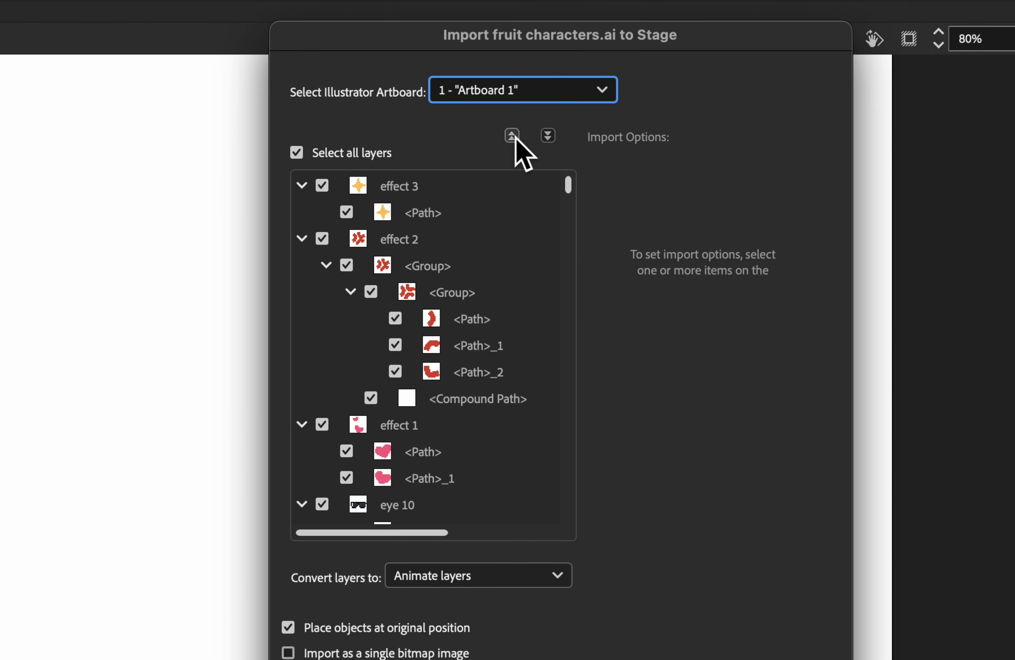
click(512, 135)
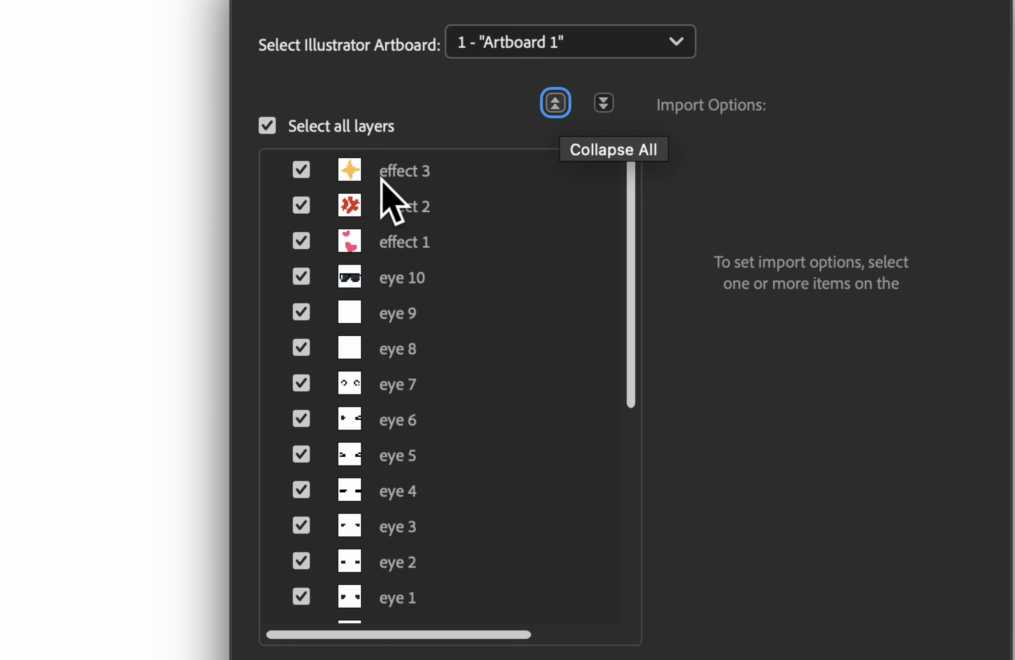
scroll(382, 180, down, 10)
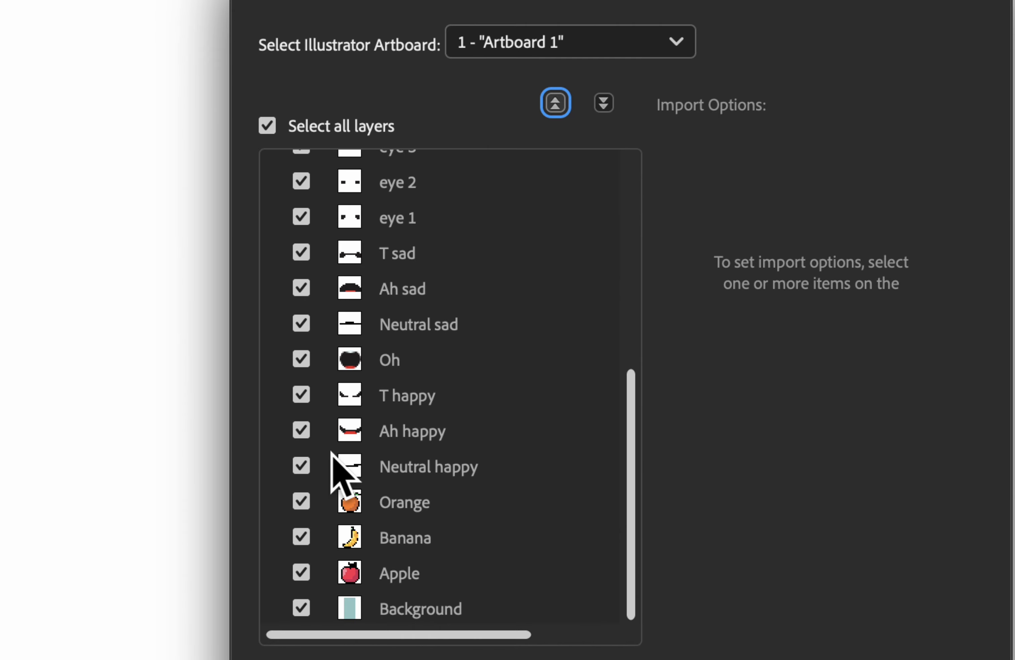
scroll(426, 377, up, 10)
scroll(456, 340, down, 10)
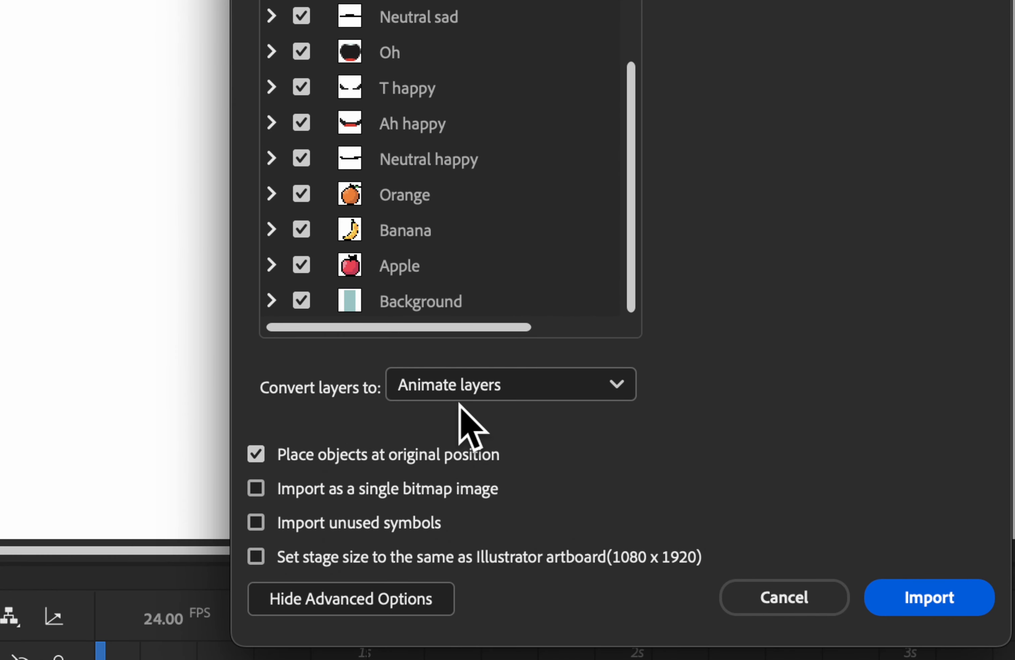
click(477, 391)
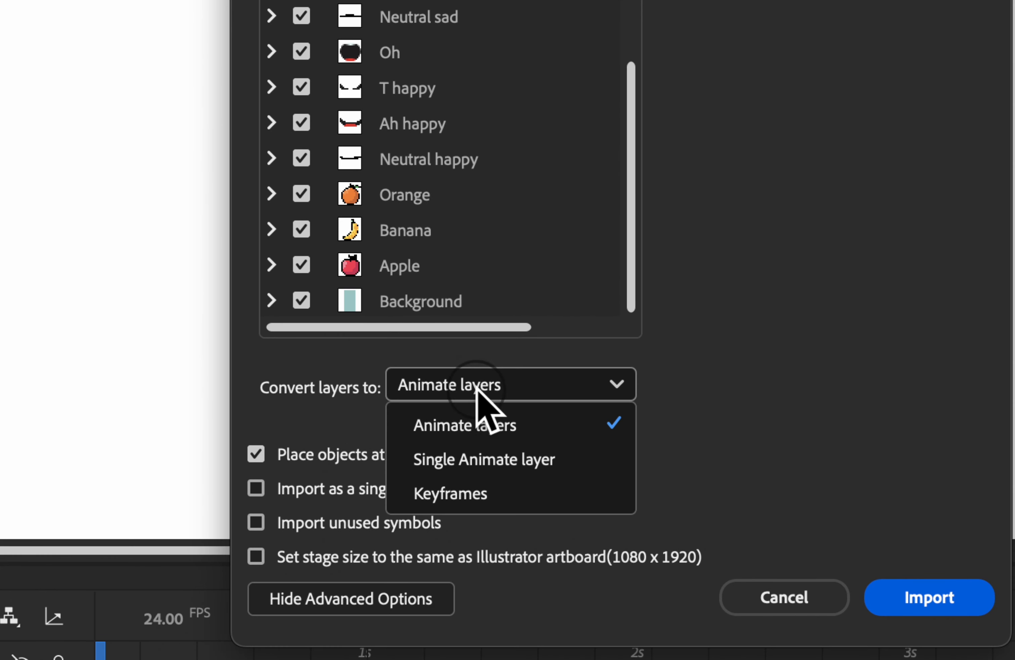
click(526, 424)
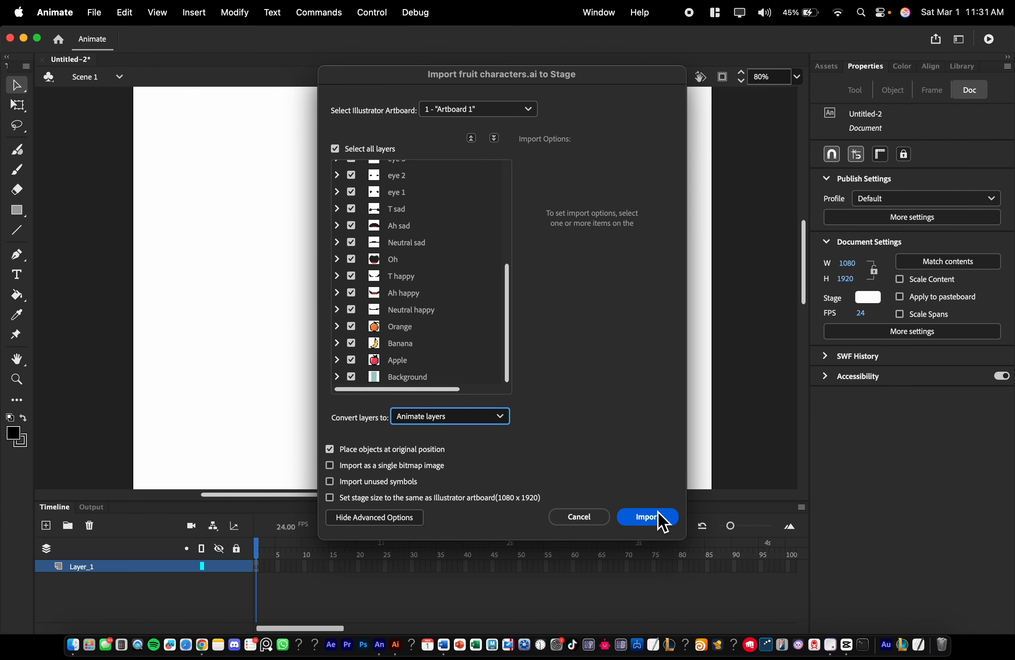
click(911, 596)
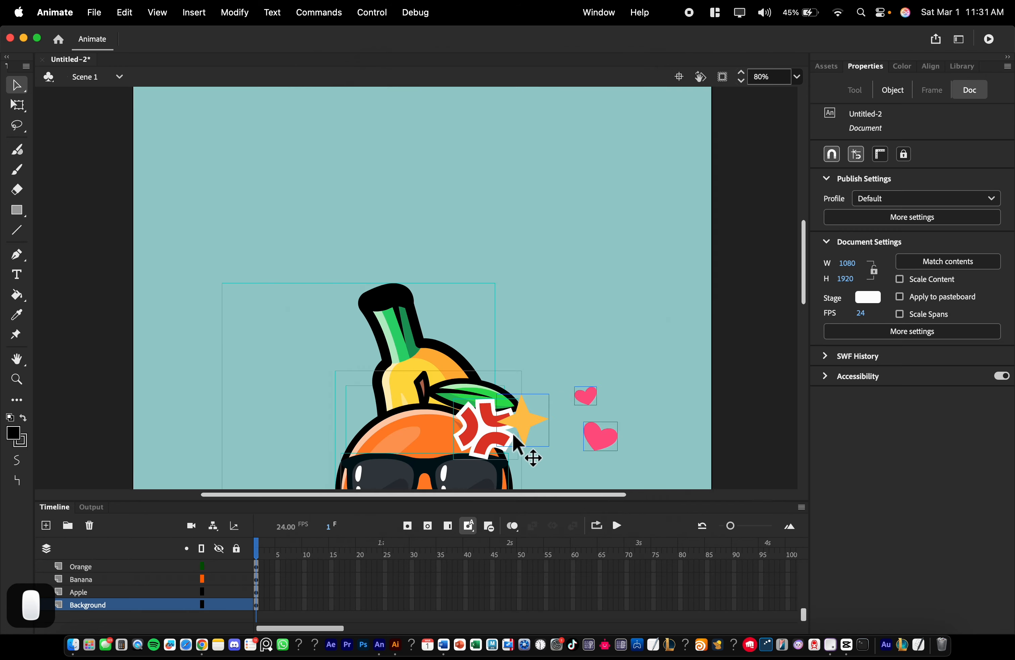
Examine the imported fruit artwork on the stage and the separate effect, eye, mouth and fruit layers in the timeline.
scroll(393, 316, down, 5)
scroll(554, 195, down, 5)
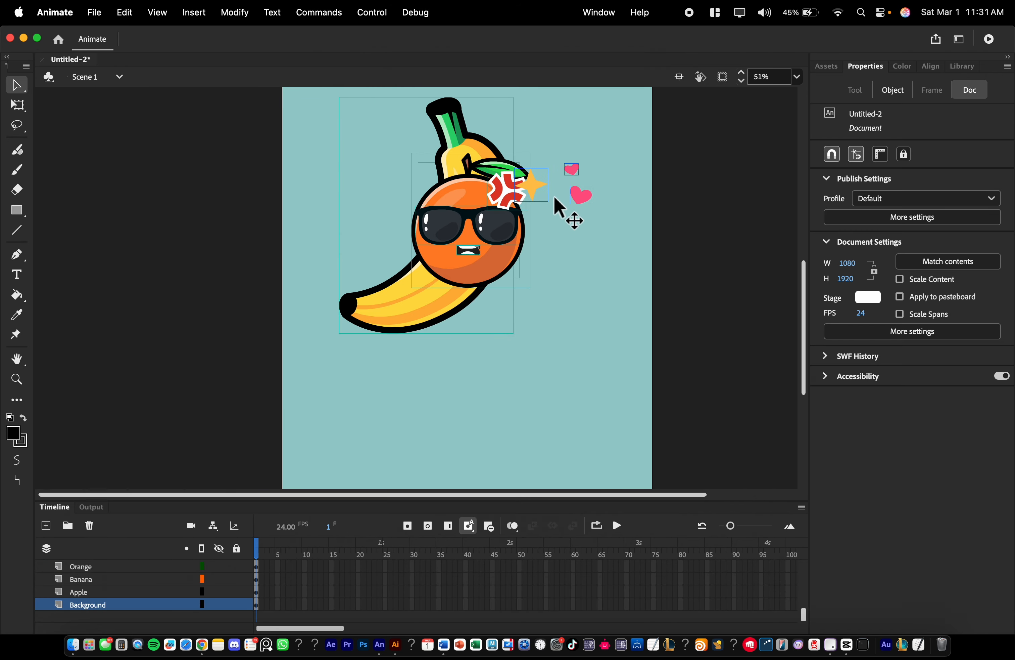
click(508, 213)
key(super+z)
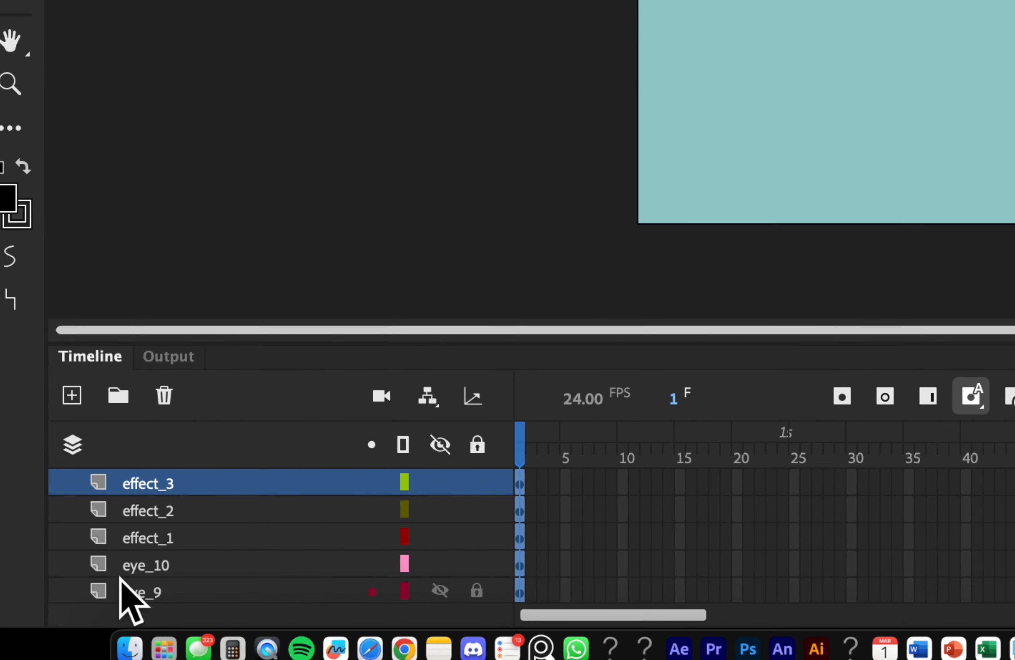
scroll(171, 596, down, 15)
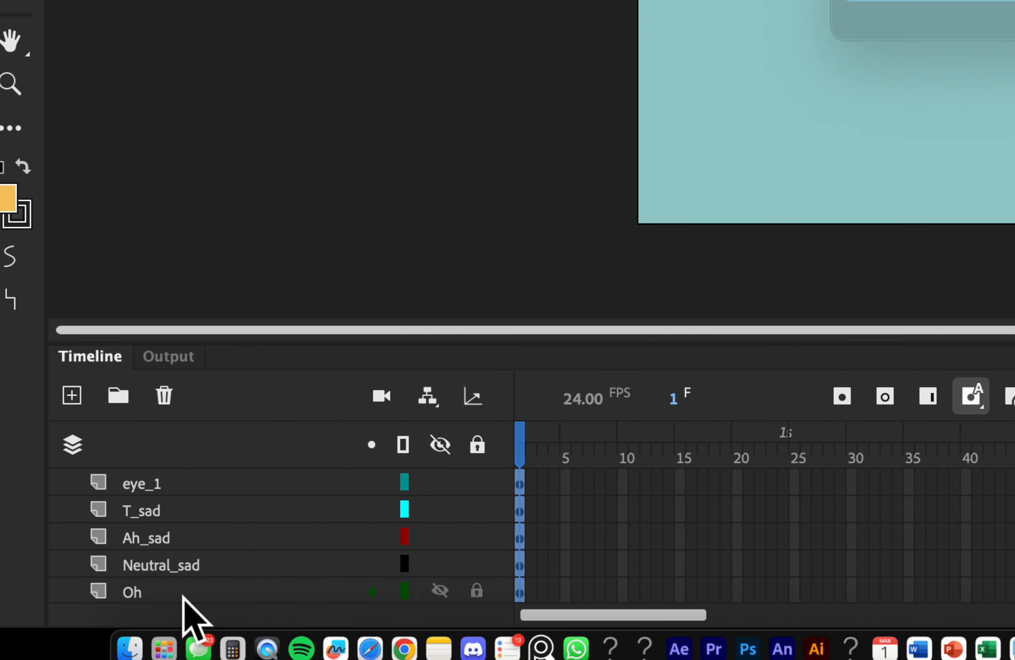
scroll(181, 595, up, 15)
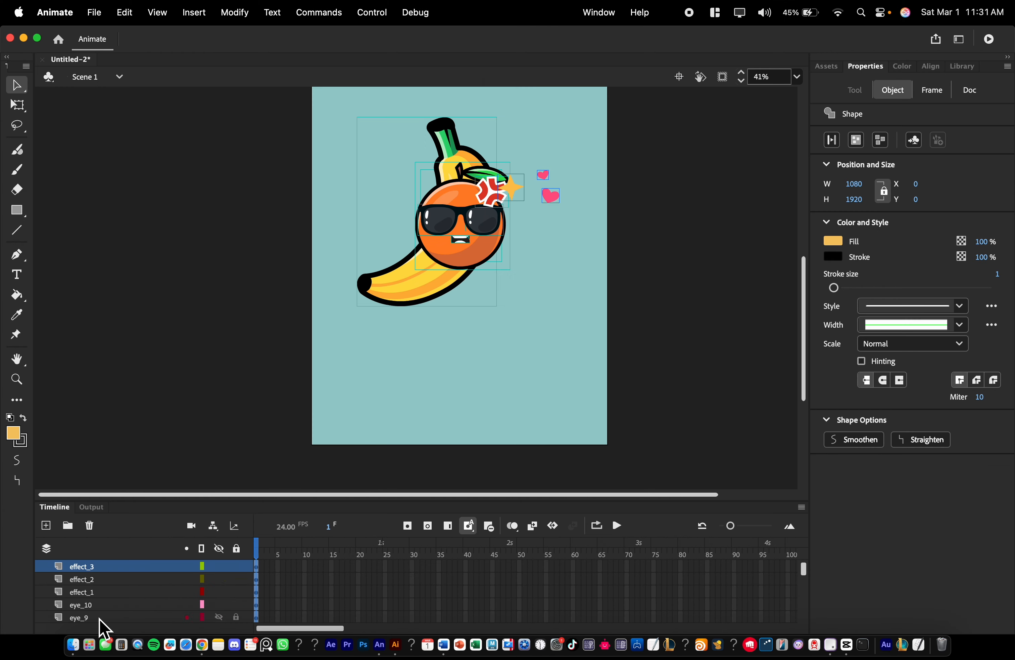
scroll(404, 278, up, 4)
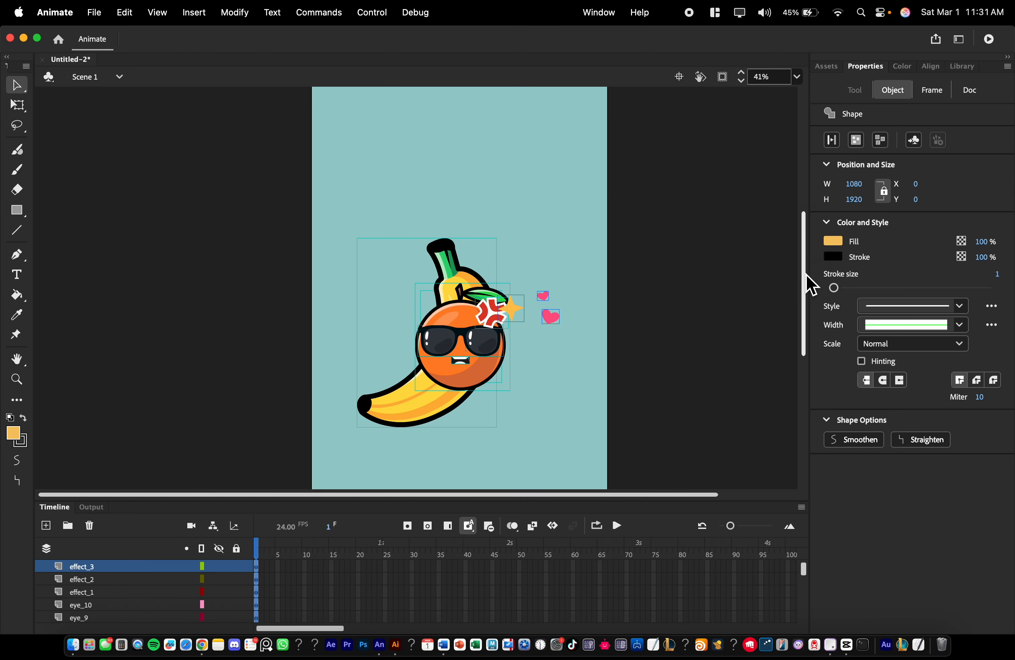
drag(808, 277, 806, 294)
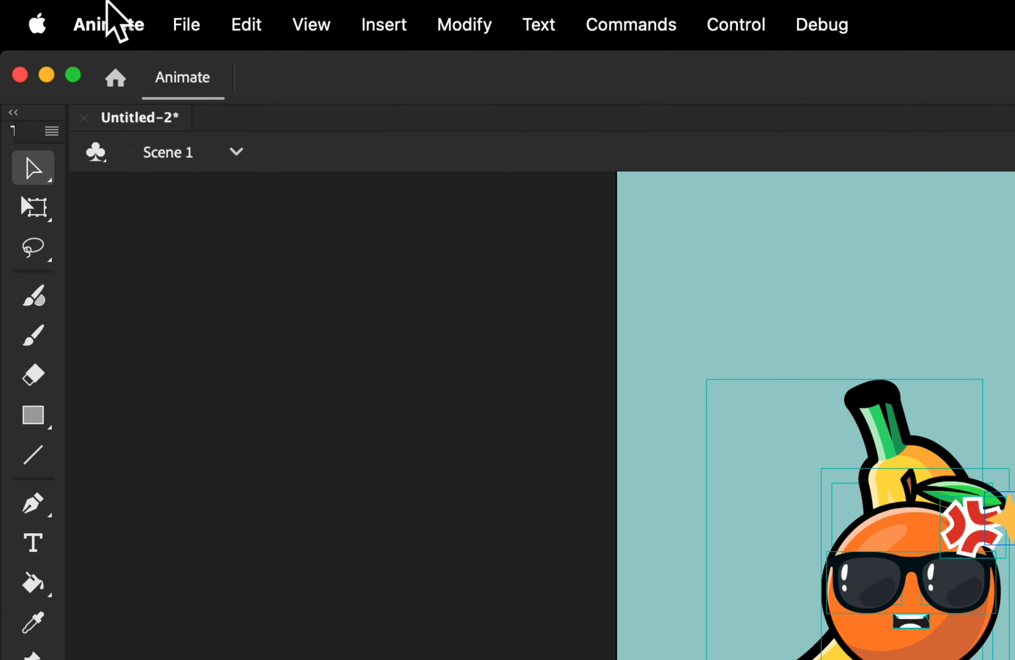
Try a 10-minute Auto-Recovery interval in the general preferences, return it to 1 minute and accept the preferences.
click(110, 21)
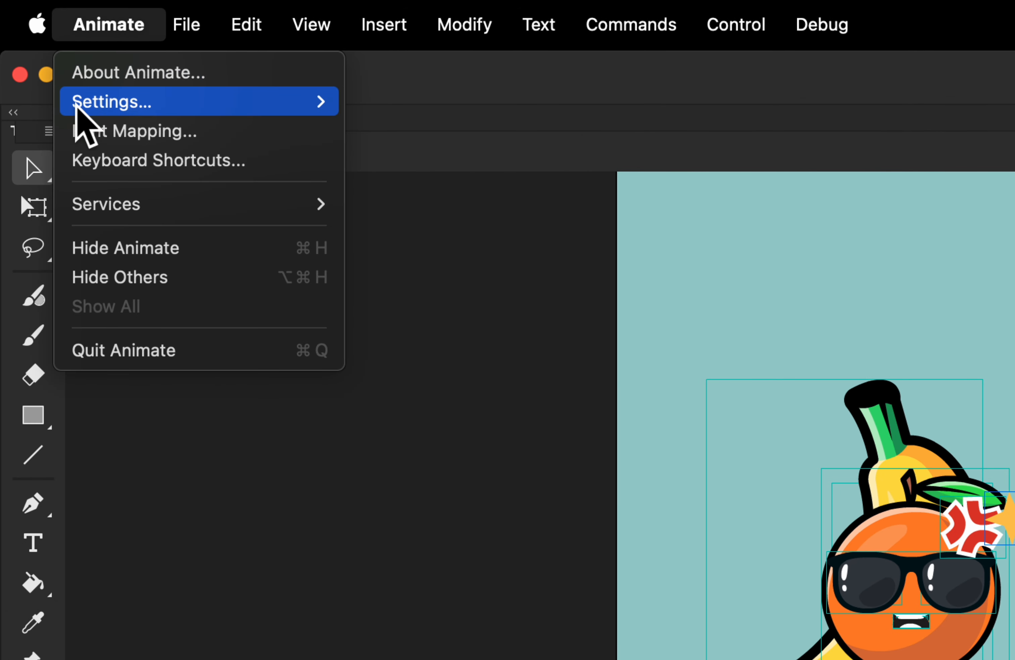
mouse_move(141, 101)
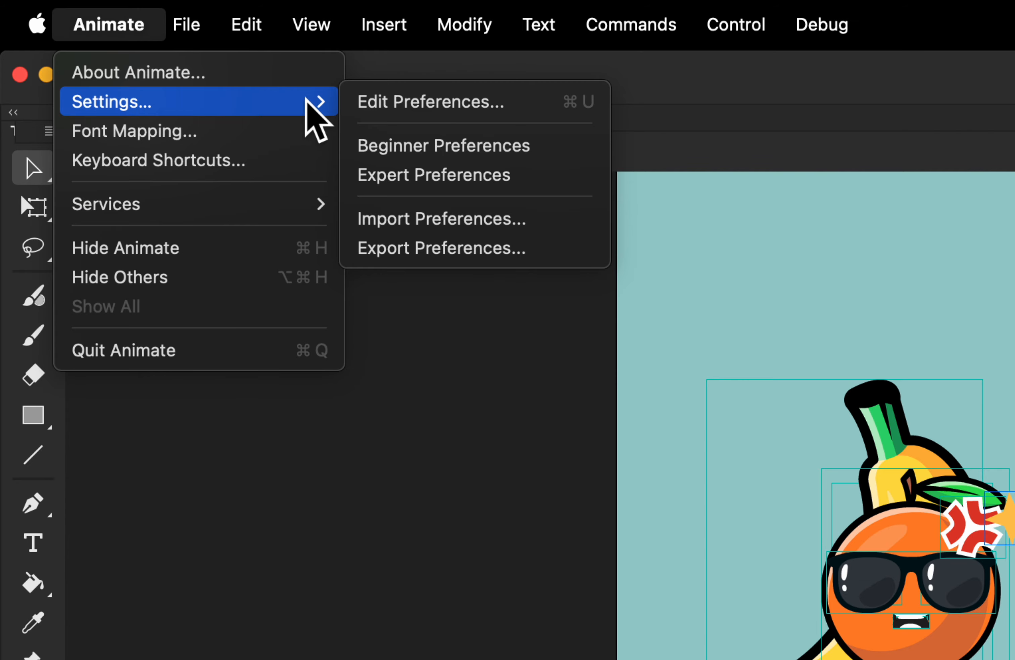
click(554, 103)
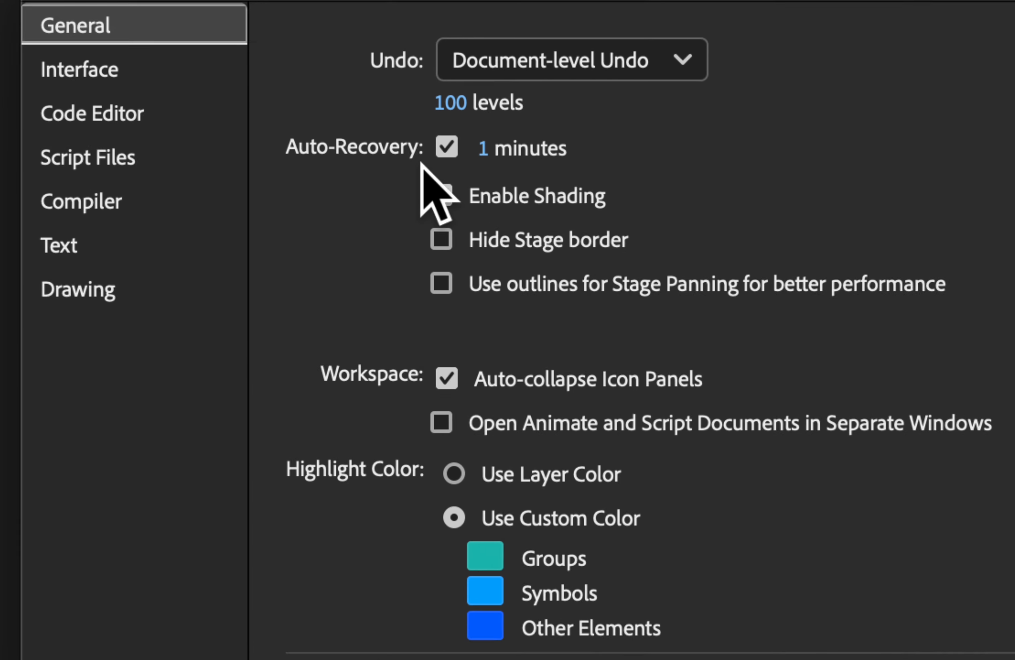
click(483, 148)
text(1)
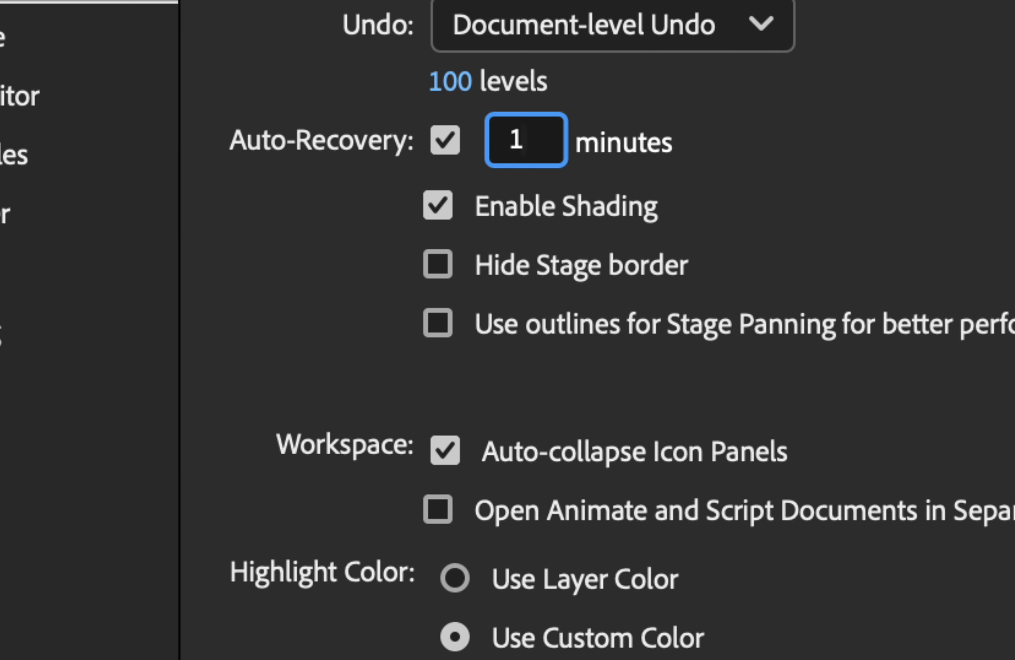
text(0)
key(Return)
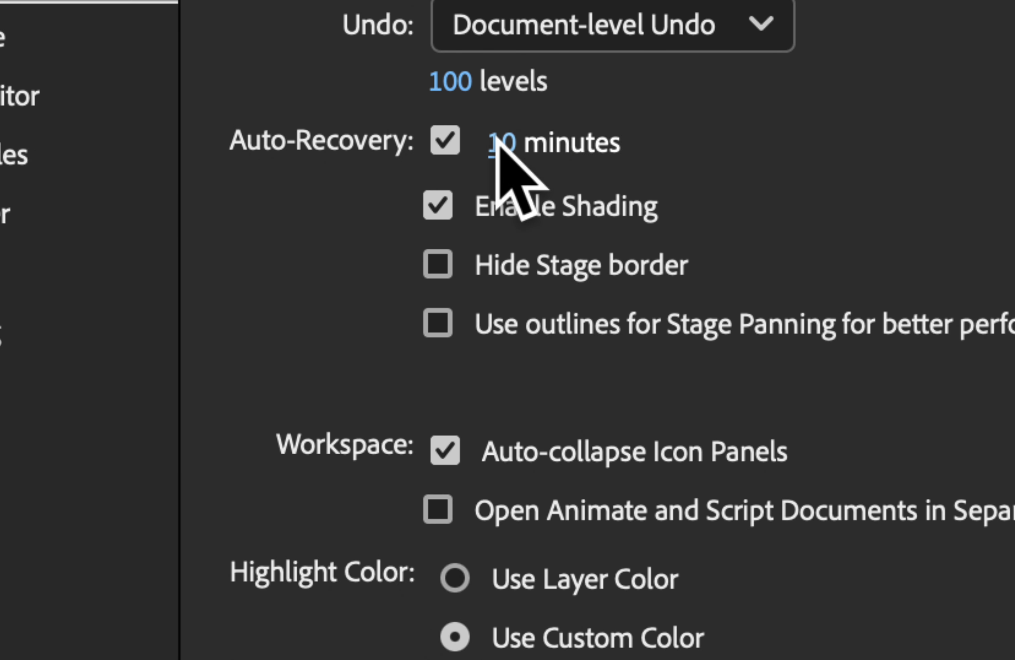
drag(497, 138, 422, 147)
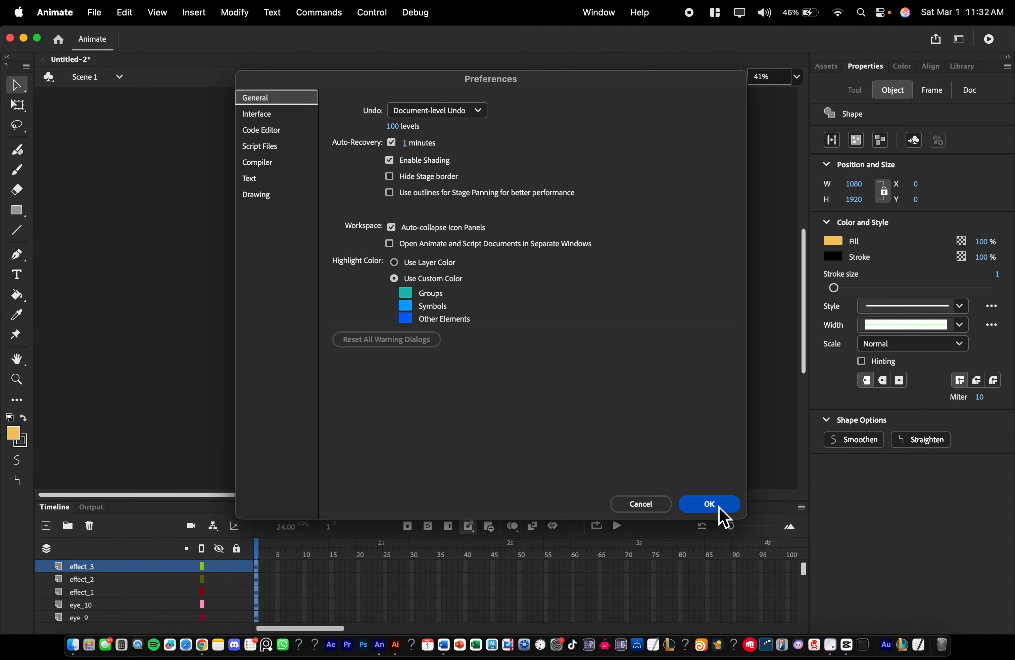
click(720, 509)
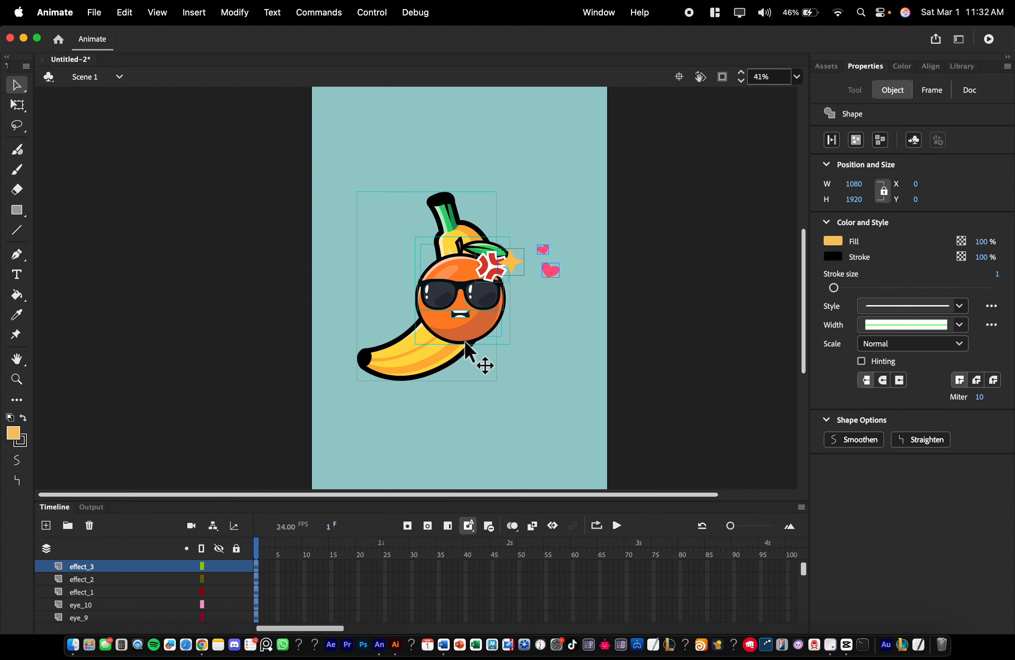
Convert the layers effect_1, effect_2 and effect_3 together into one Graphic symbol named Effects.
drag(471, 313, 471, 343)
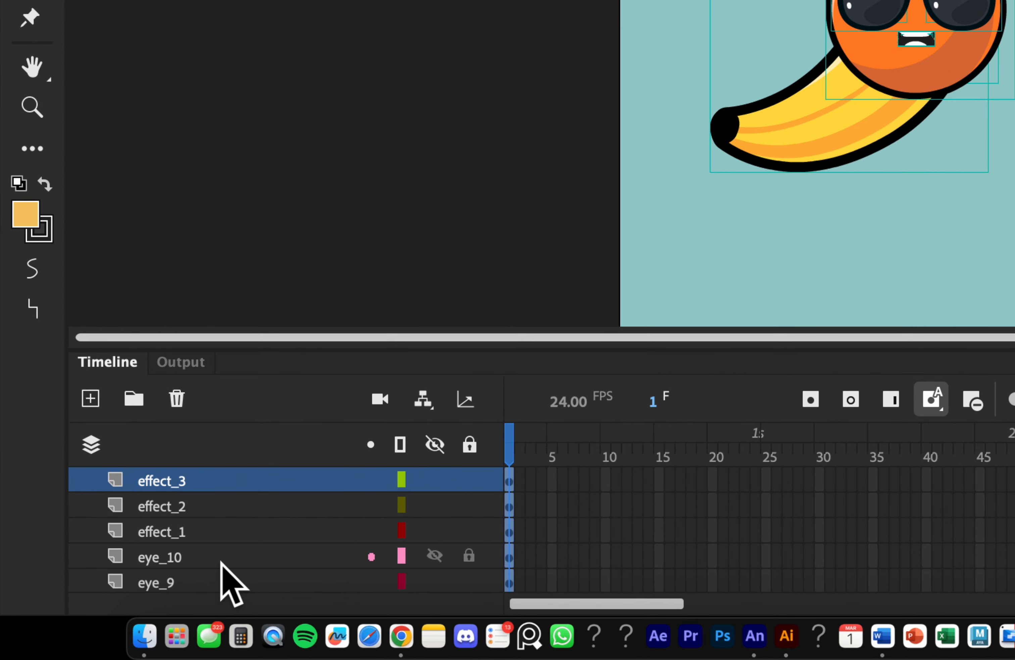
shift+click(184, 533)
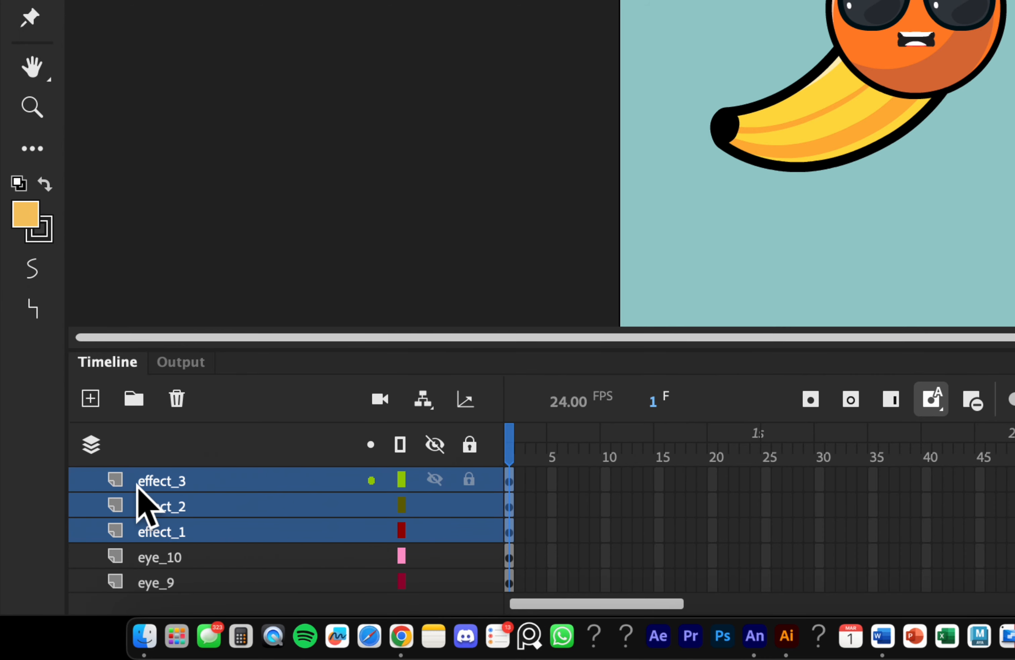
click(188, 530)
shift+click(172, 480)
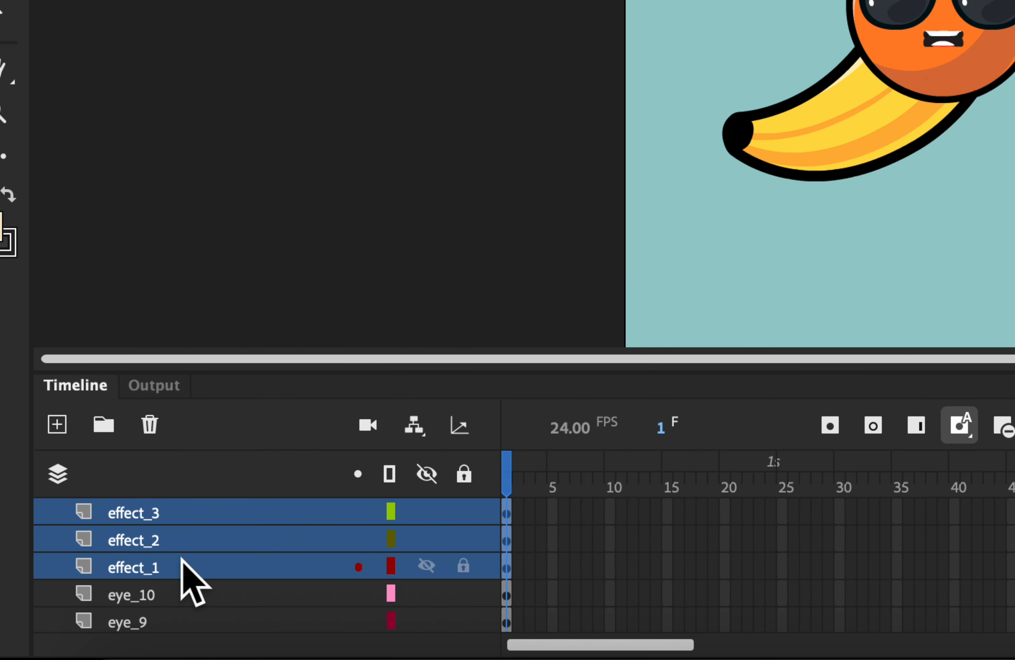
right_click(185, 558)
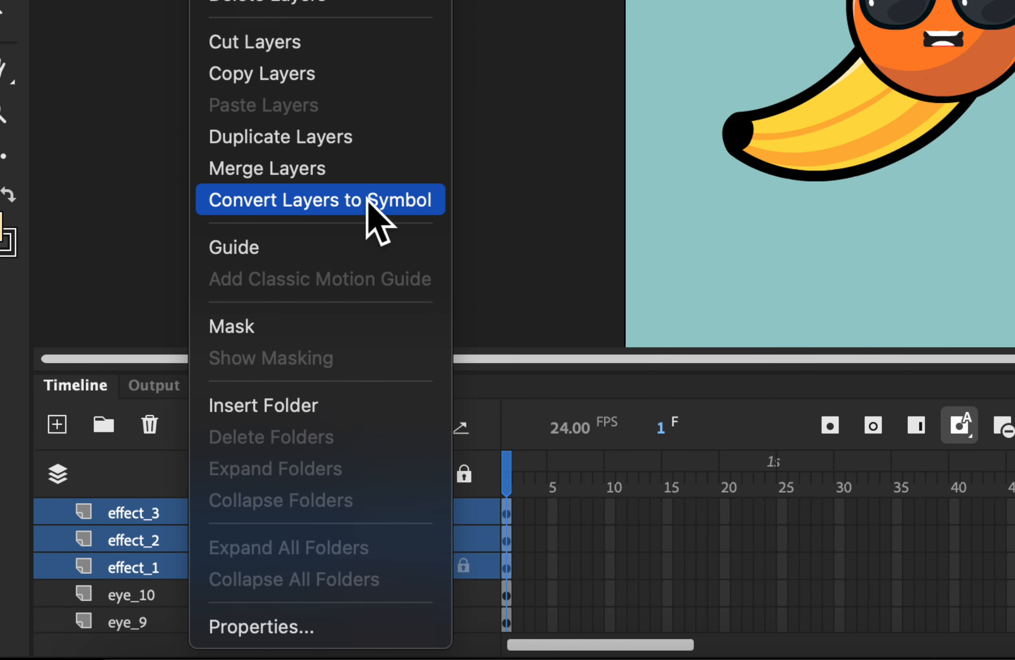
click(368, 202)
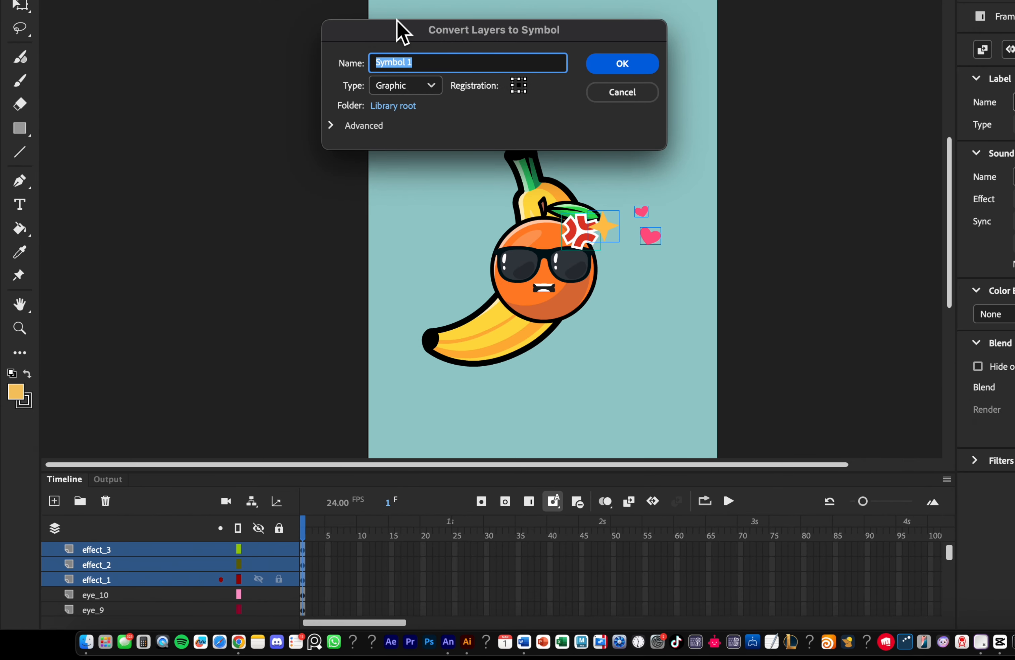
drag(402, 33, 194, 303)
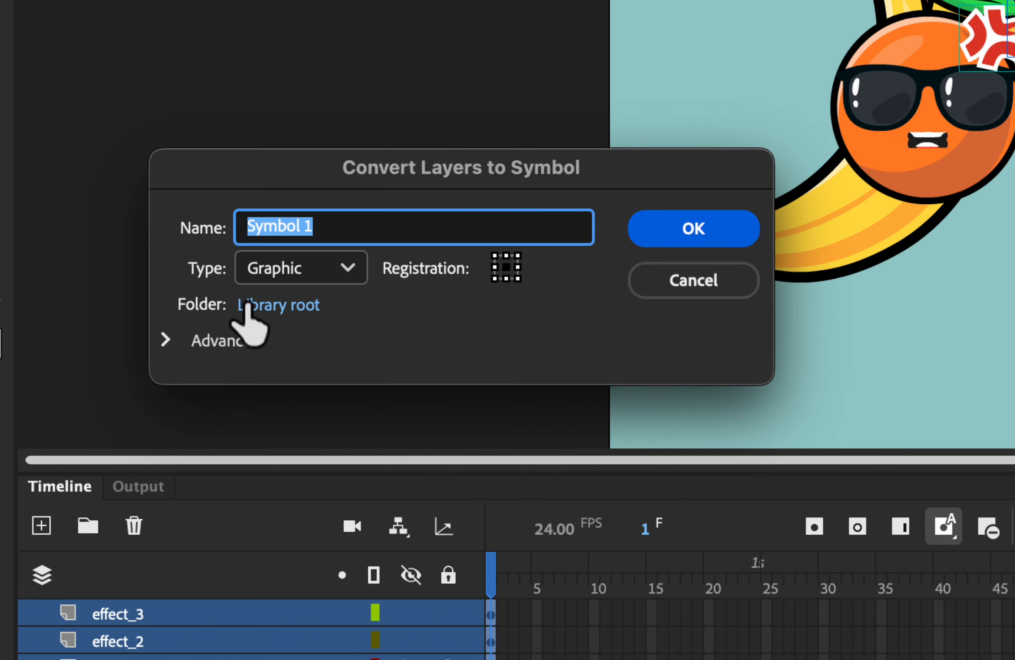
click(186, 360)
click(304, 377)
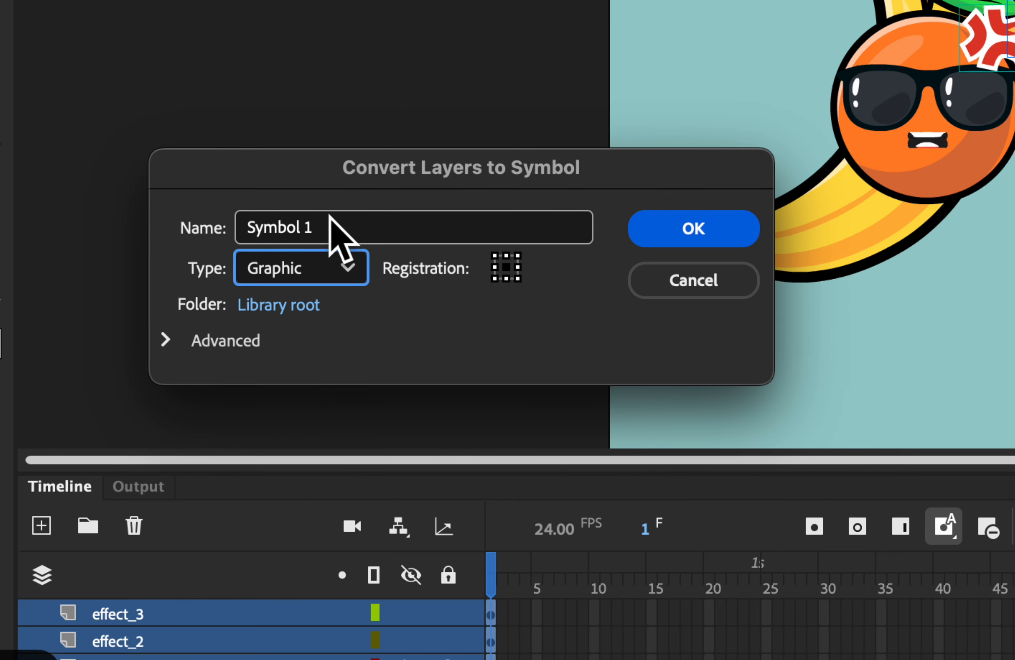
click(260, 238)
drag(345, 231, 226, 224)
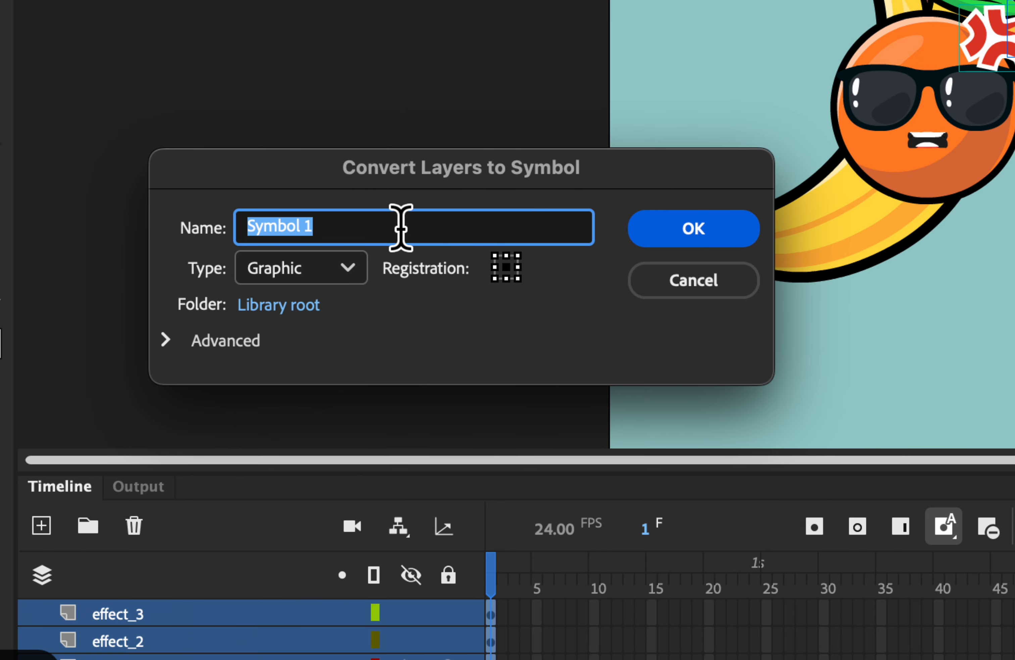
text(Effects)
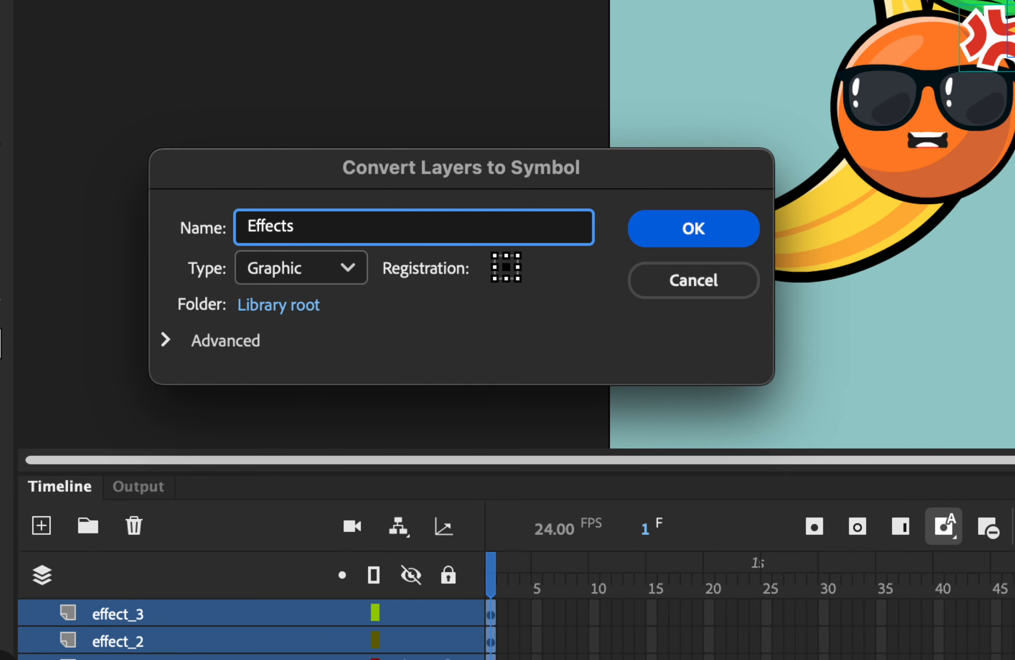
click(671, 227)
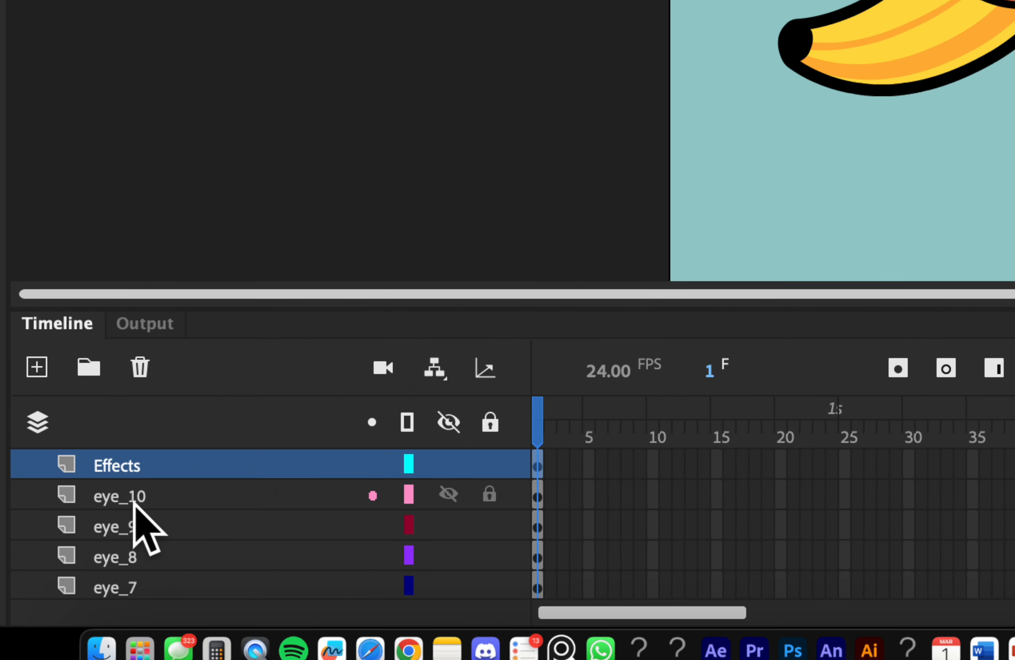
Convert the layers eye_10 through eye_1 together into one Graphic symbol named Eyes.
click(133, 496)
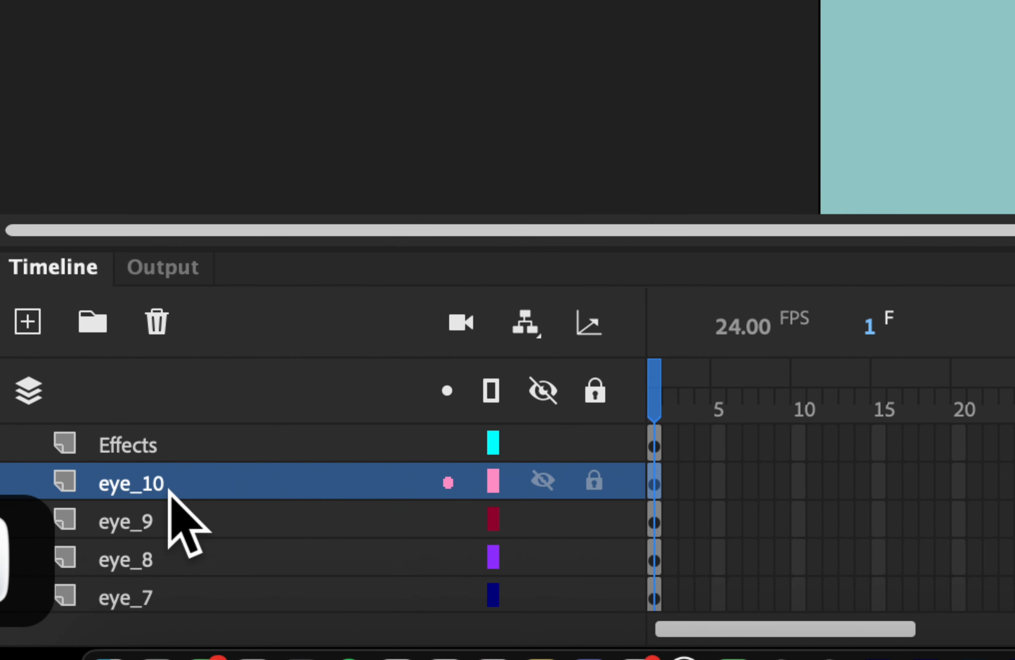
scroll(171, 491, down, 3)
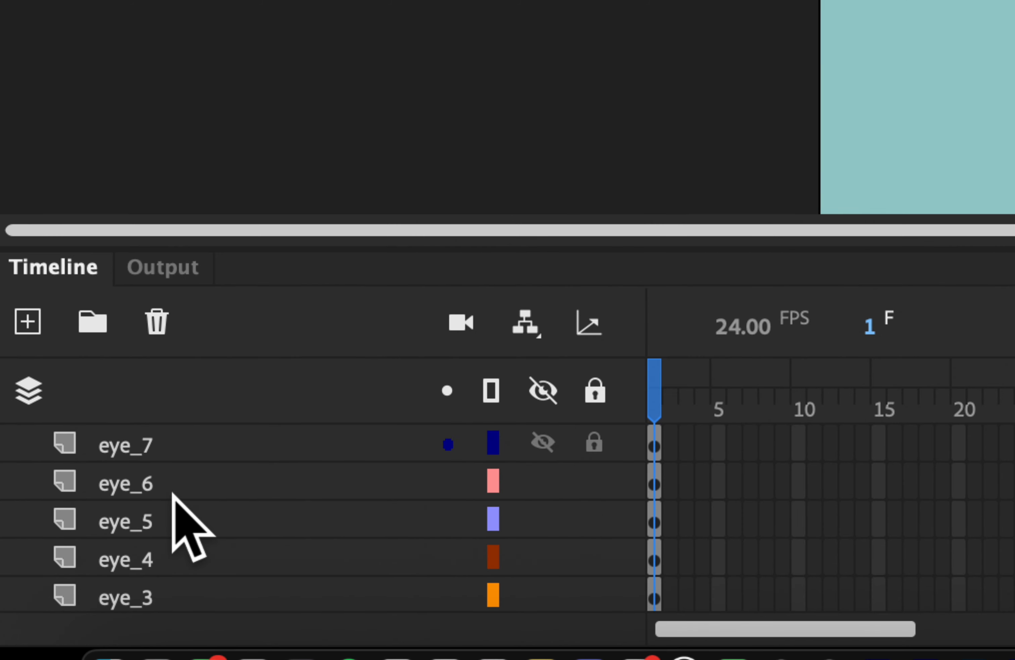
scroll(173, 492, down, 2)
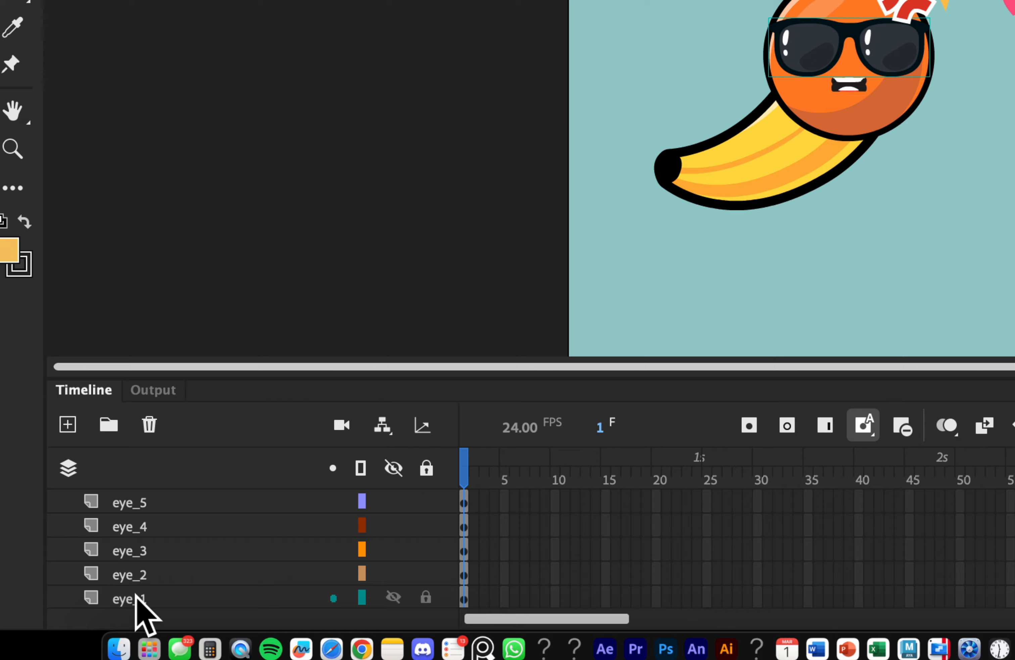
shift+click(137, 596)
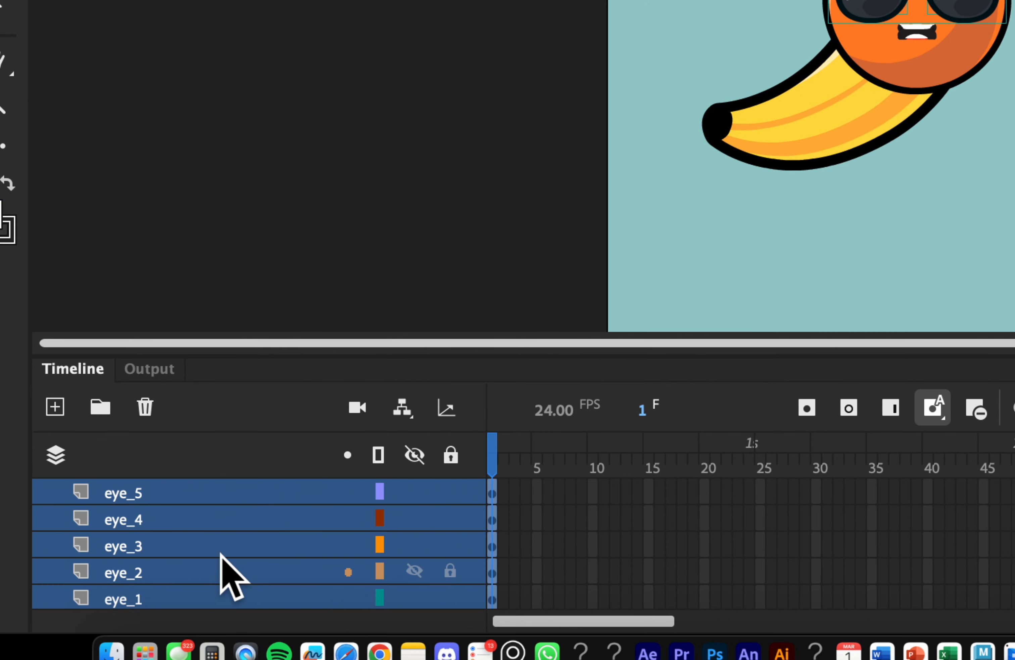
right_click(221, 555)
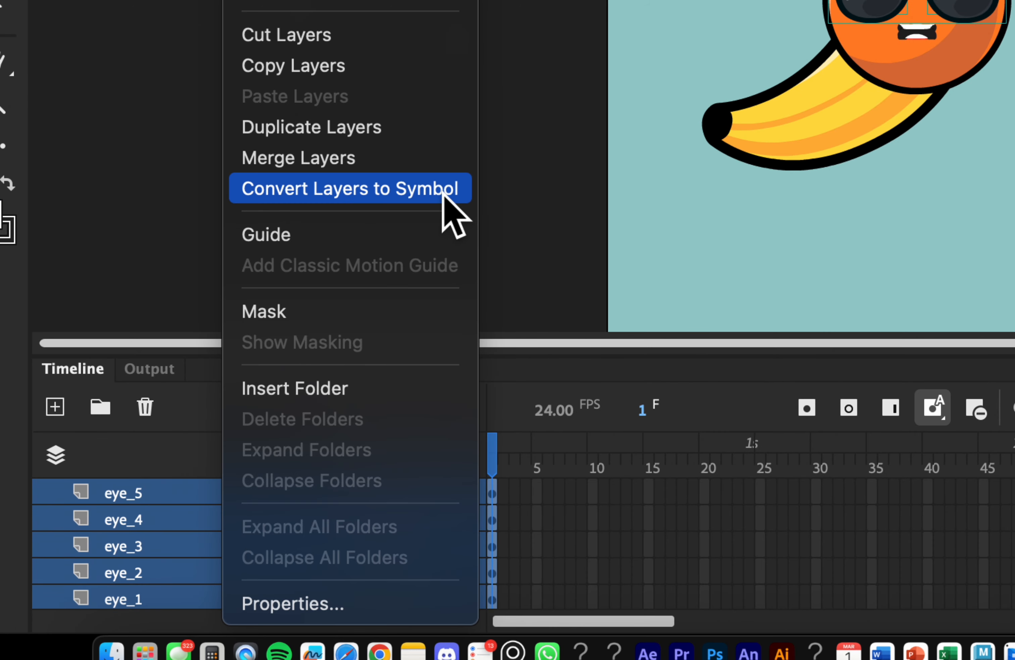
click(429, 191)
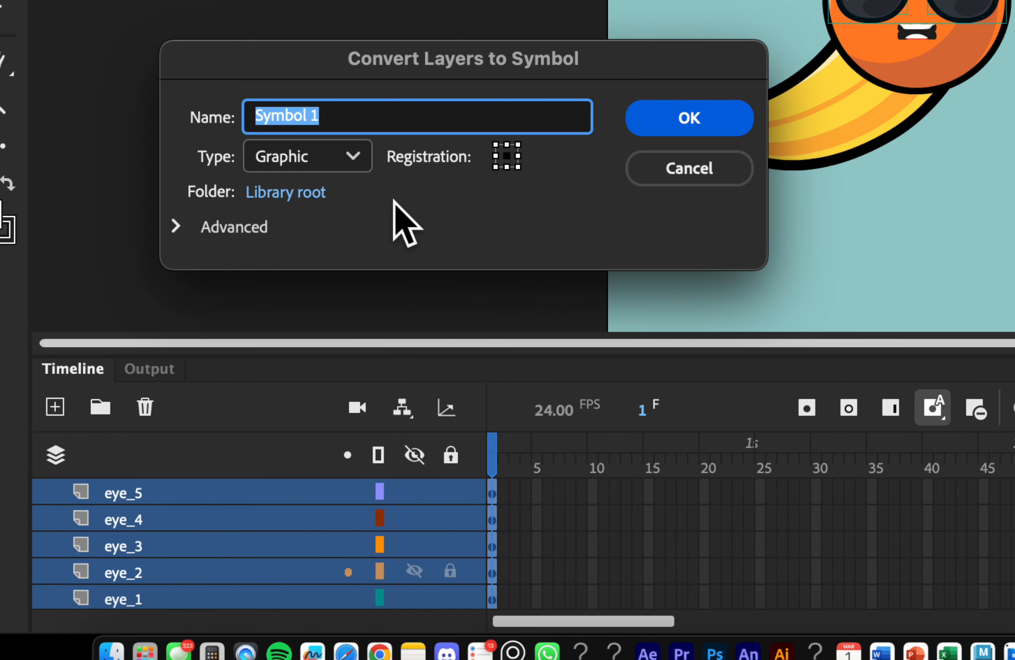
text(Eyes)
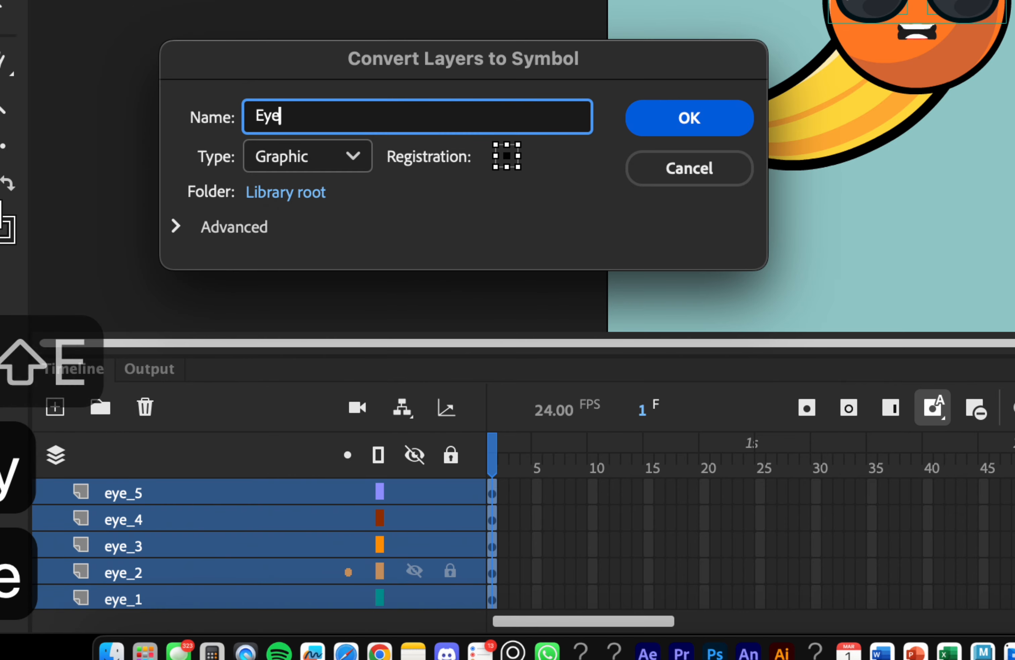
click(676, 124)
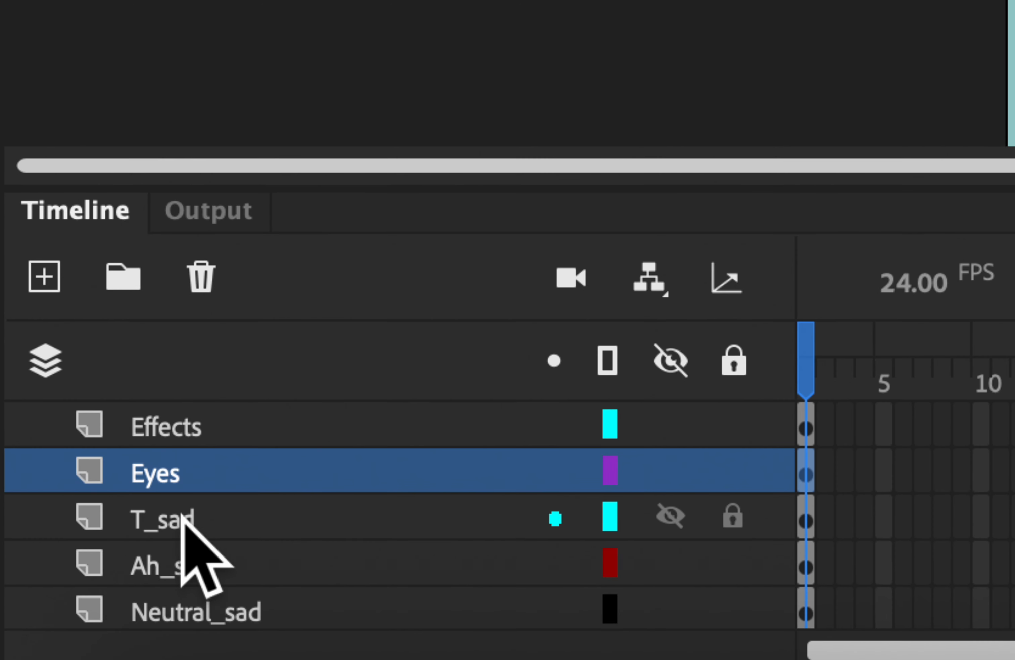
Convert the mouth layers from T_sad through Neutral_happy together into one Graphic symbol named Mouths.
click(246, 518)
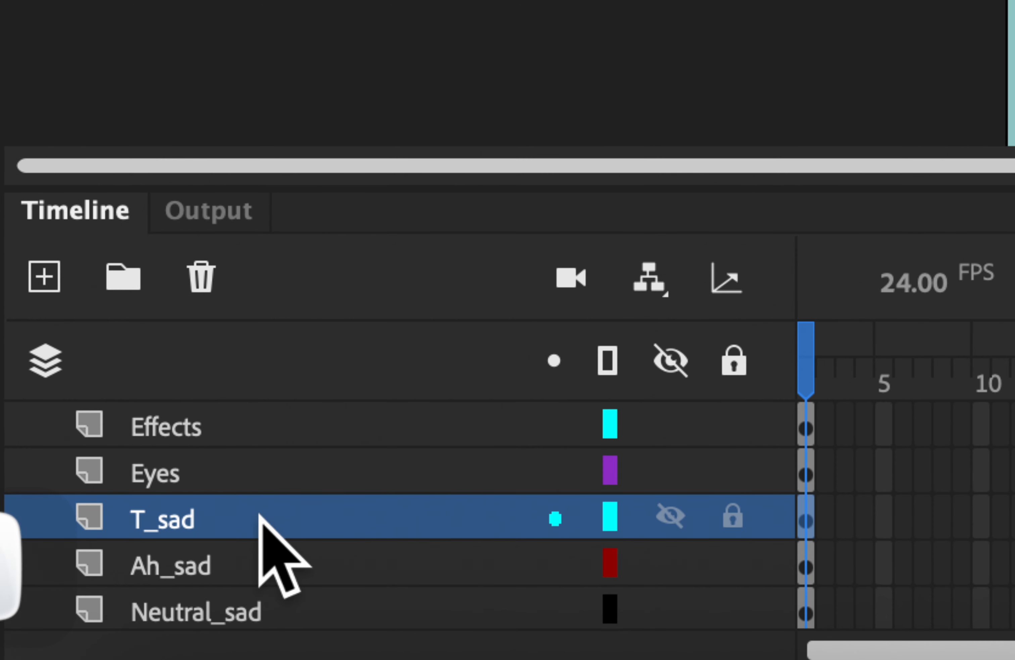
scroll(247, 517, down, 6)
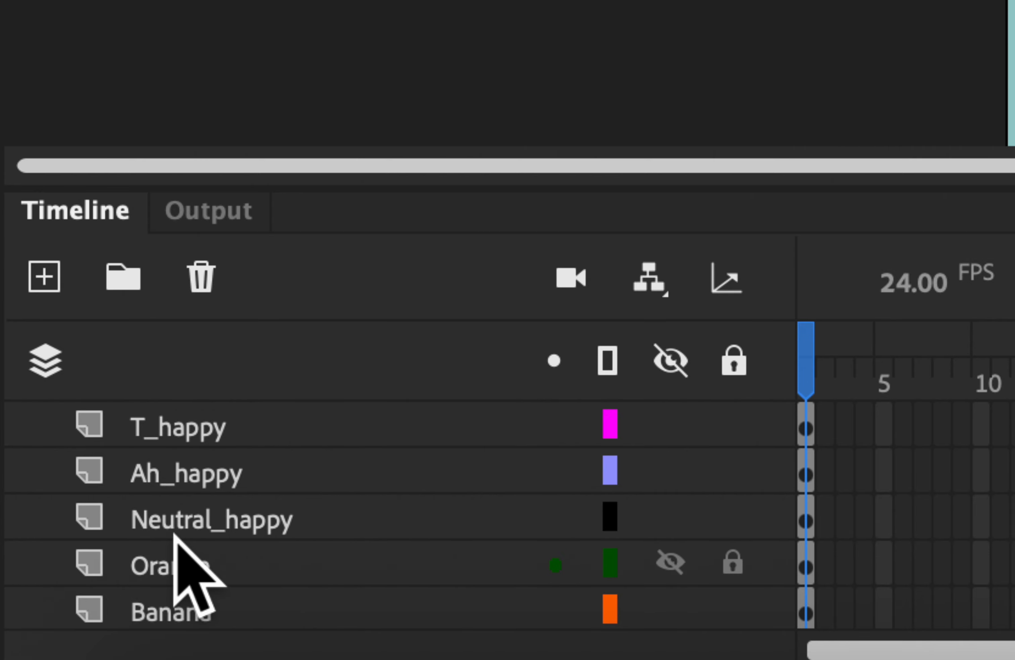
shift+click(246, 518)
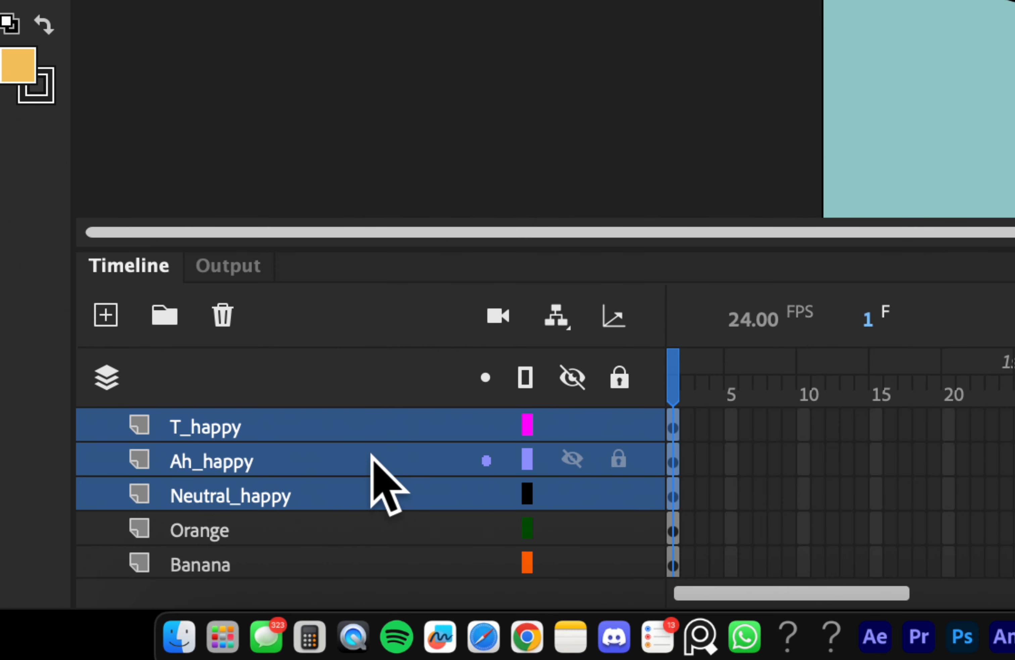
right_click(396, 465)
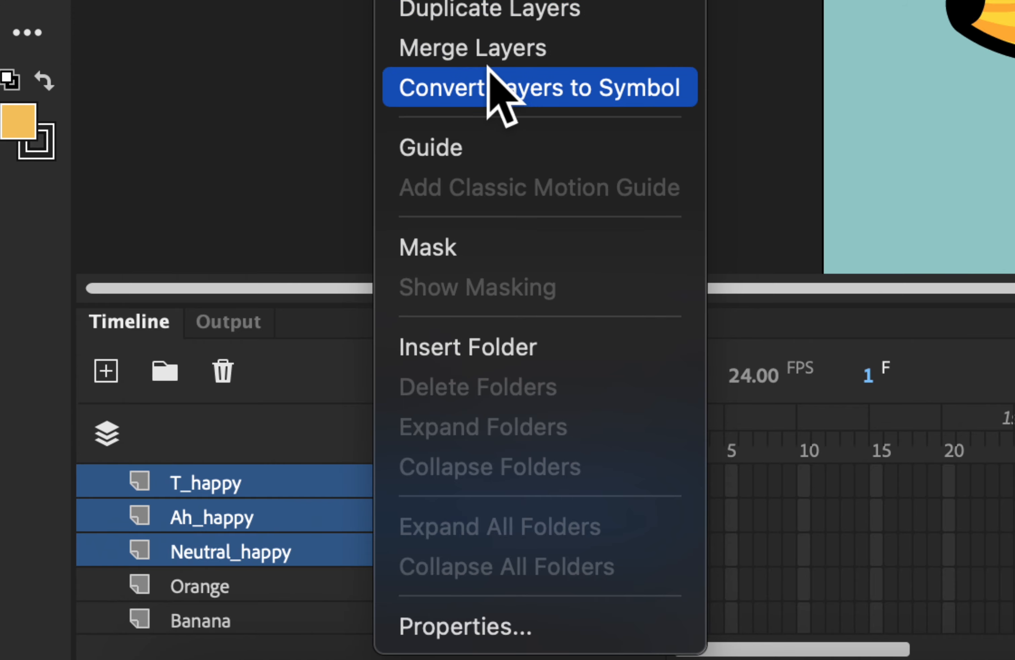
click(519, 86)
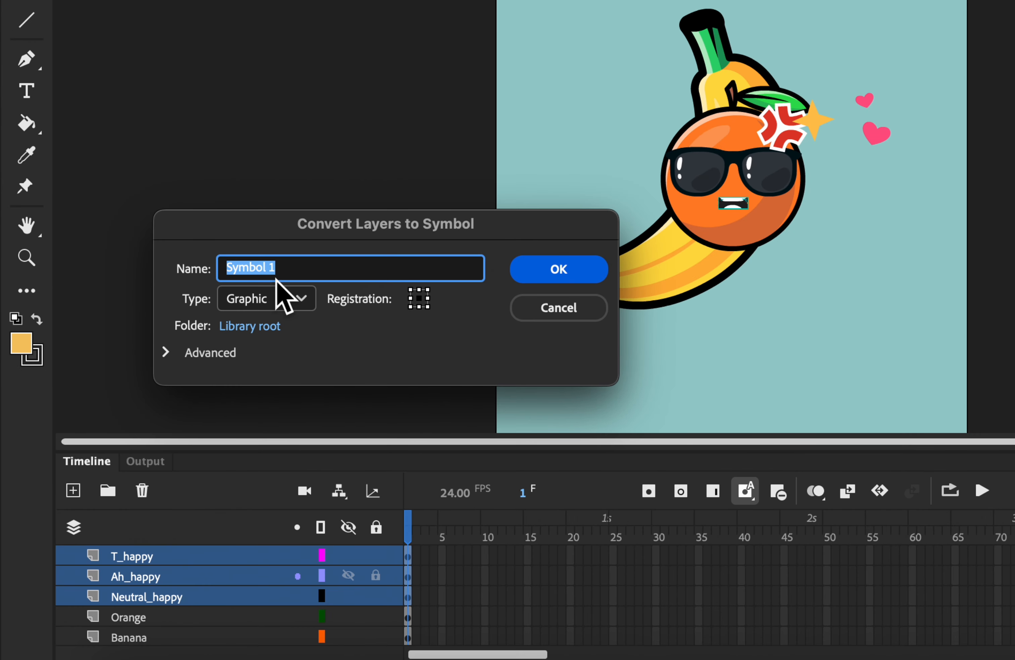
text(Mouths)
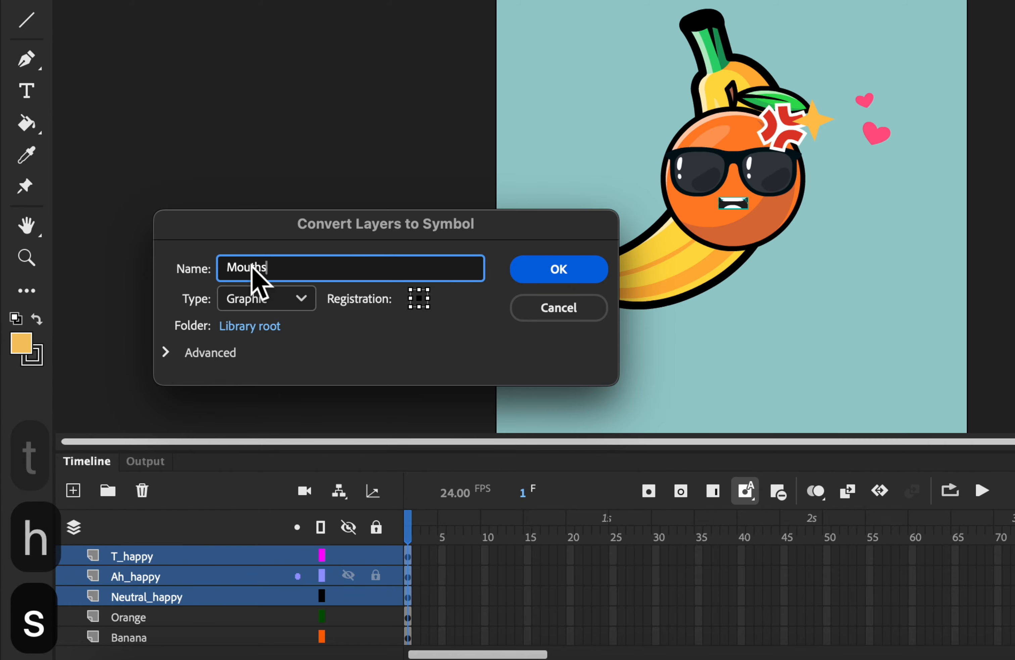
click(563, 274)
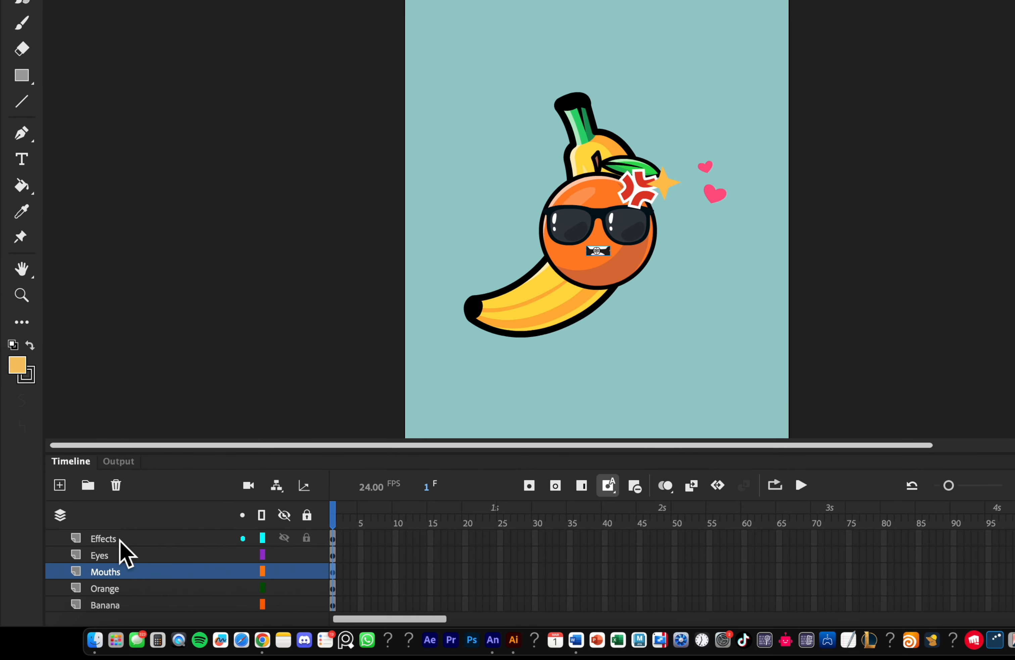
Check the Effects, Eyes and Mouths layers by hiding and showing each one in turn.
click(121, 540)
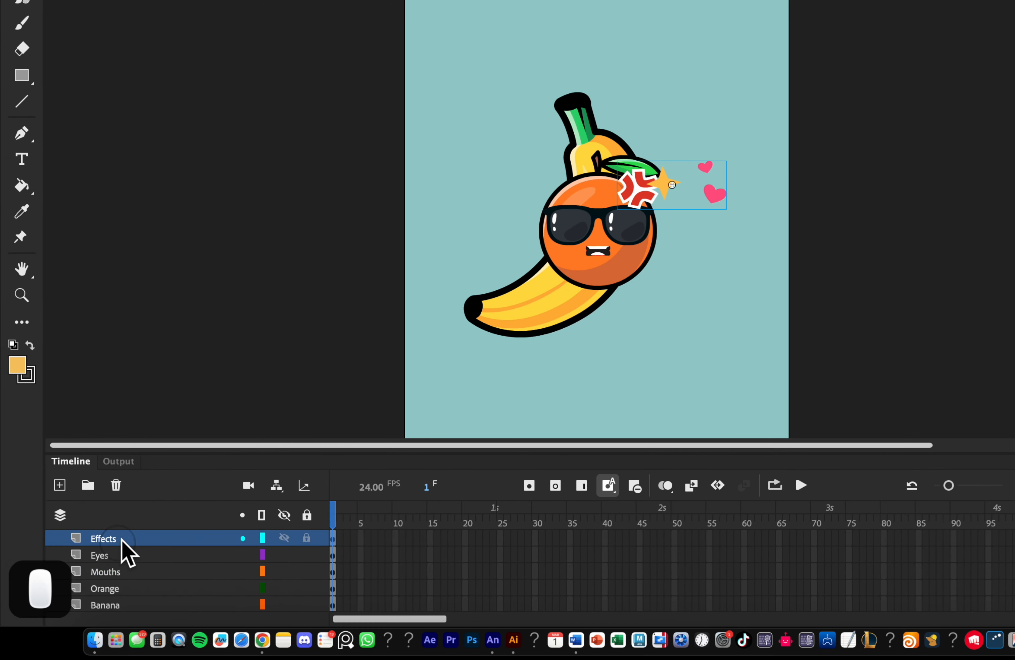
click(284, 538)
click(283, 538)
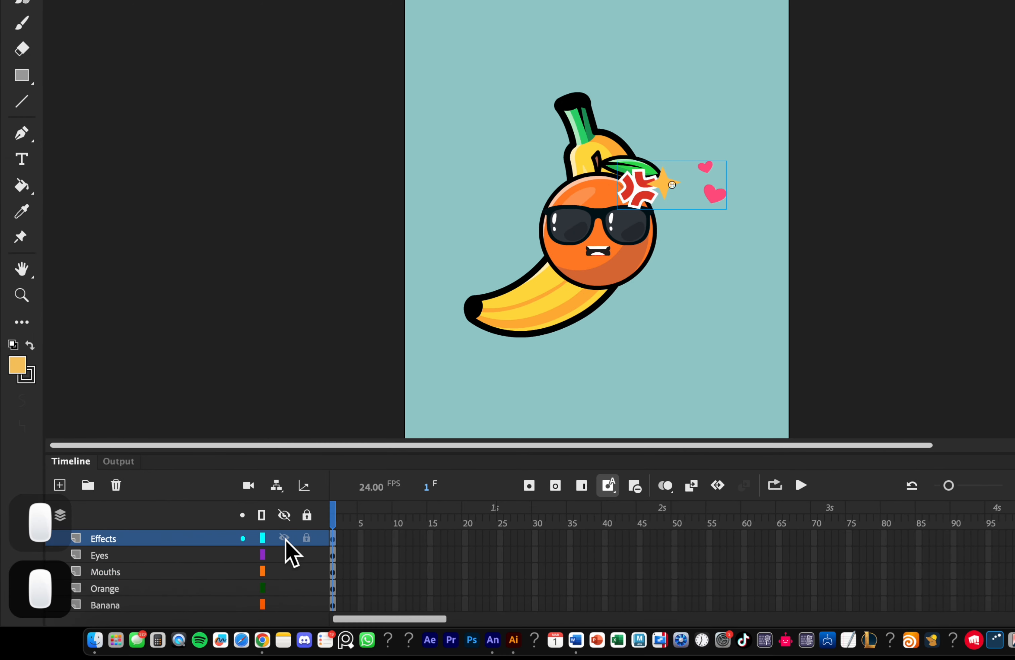
click(286, 555)
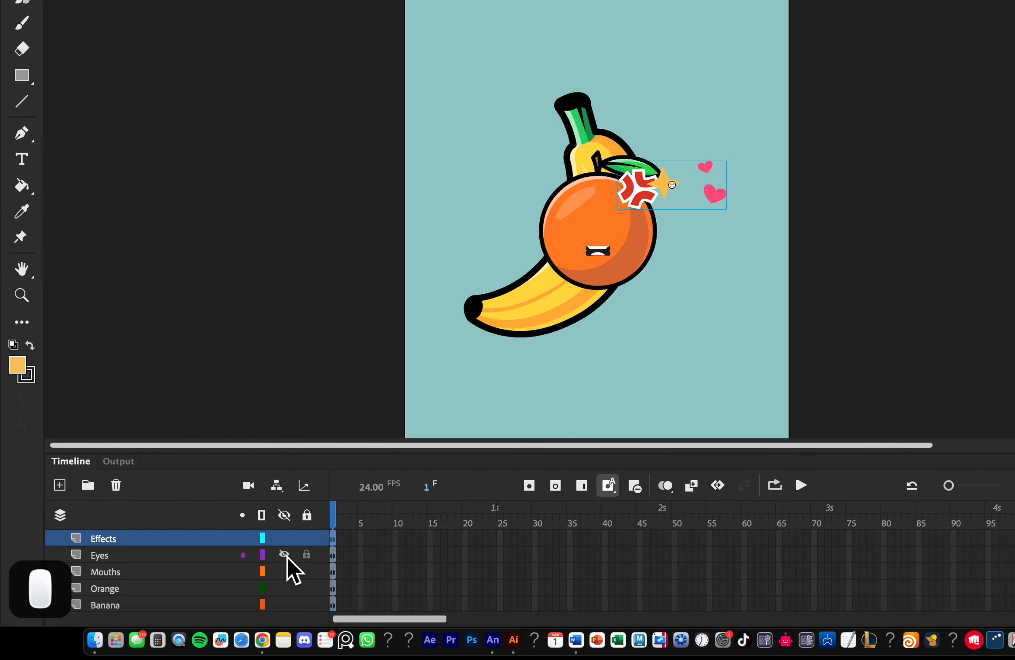
click(286, 556)
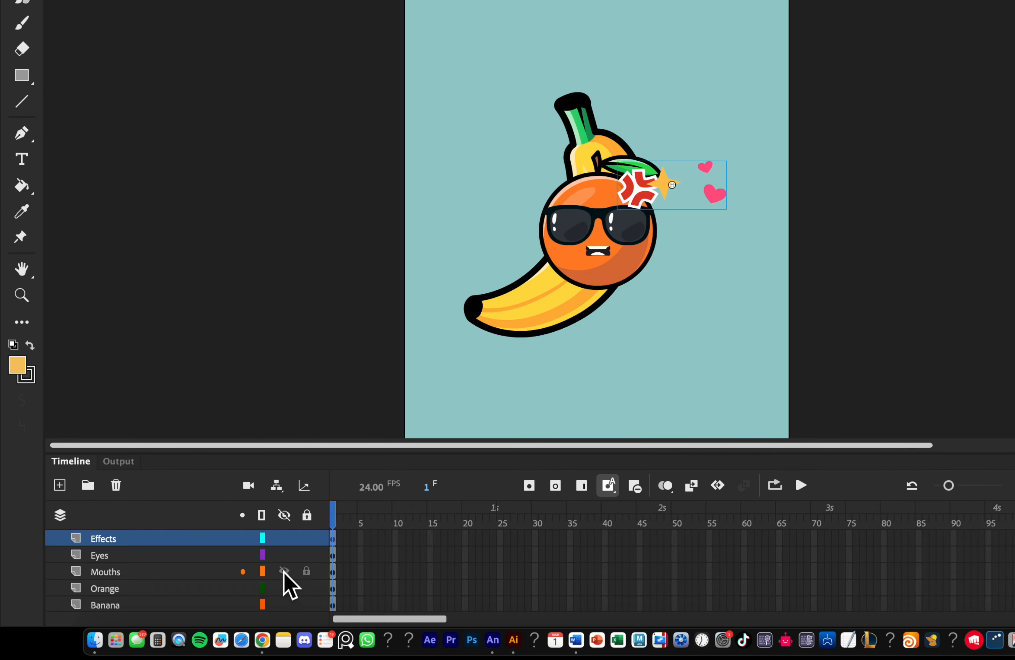
click(284, 571)
click(284, 571)
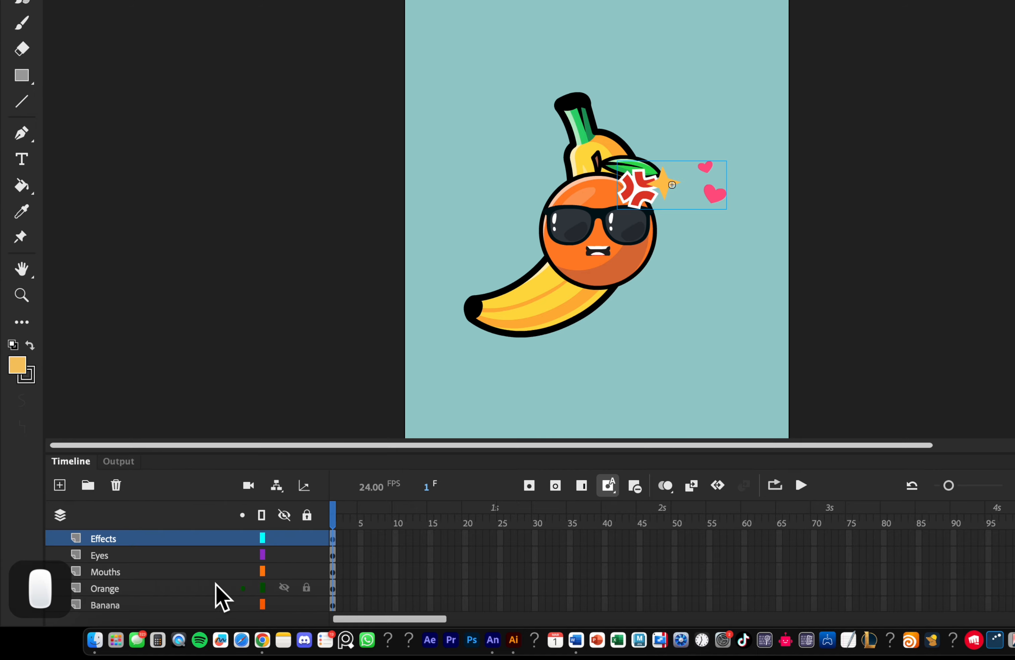
Convert the Orange layer into a Graphic symbol named Orange.
scroll(223, 595, down, 3)
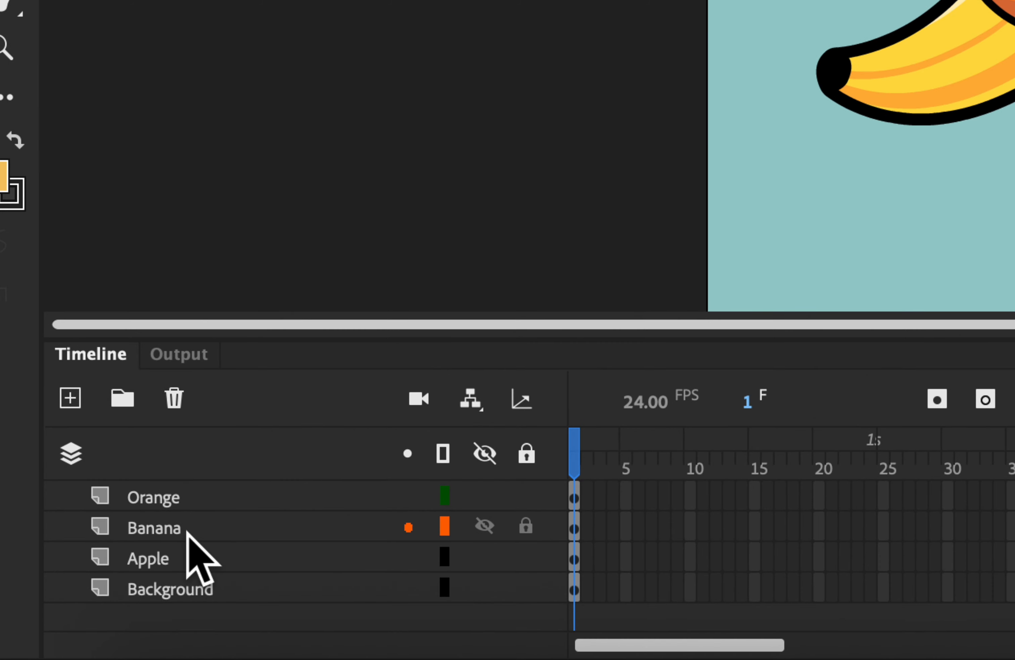
click(129, 499)
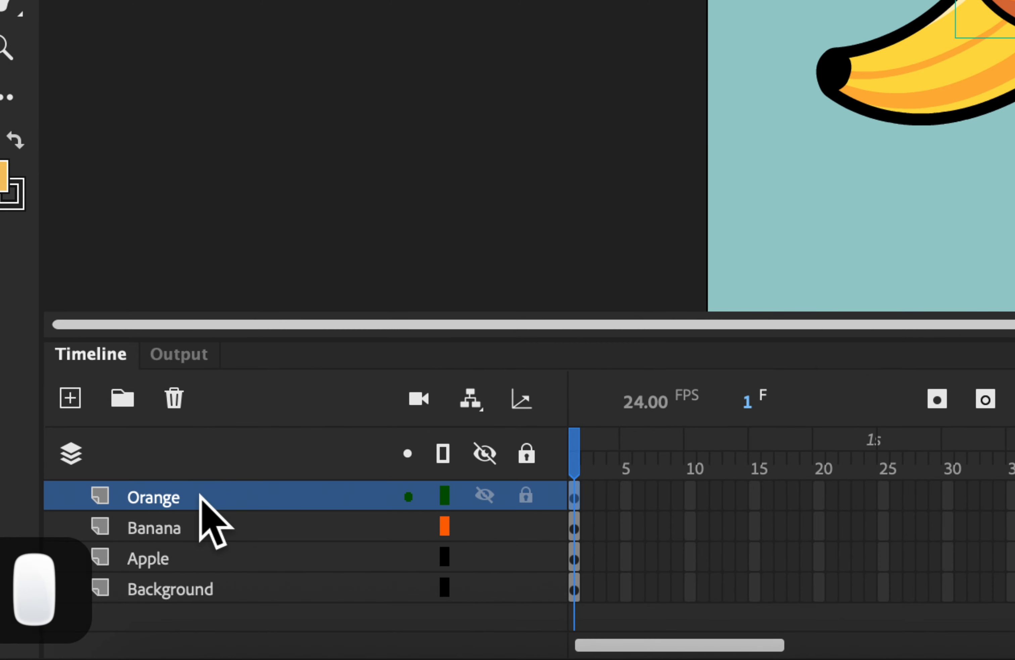
right_click(210, 497)
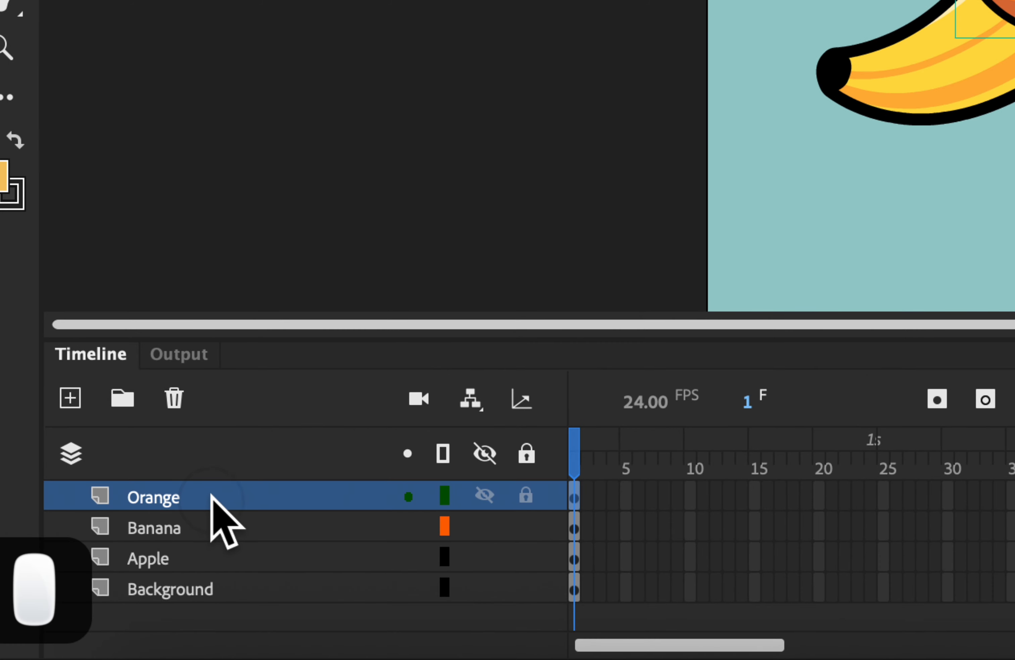
click(305, 146)
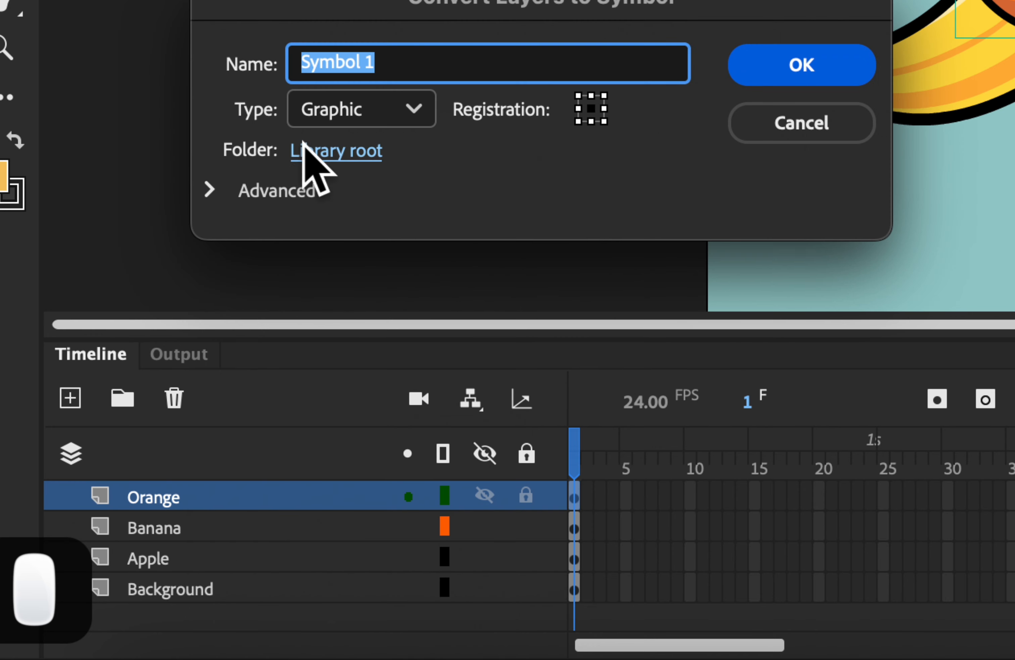
text(O)
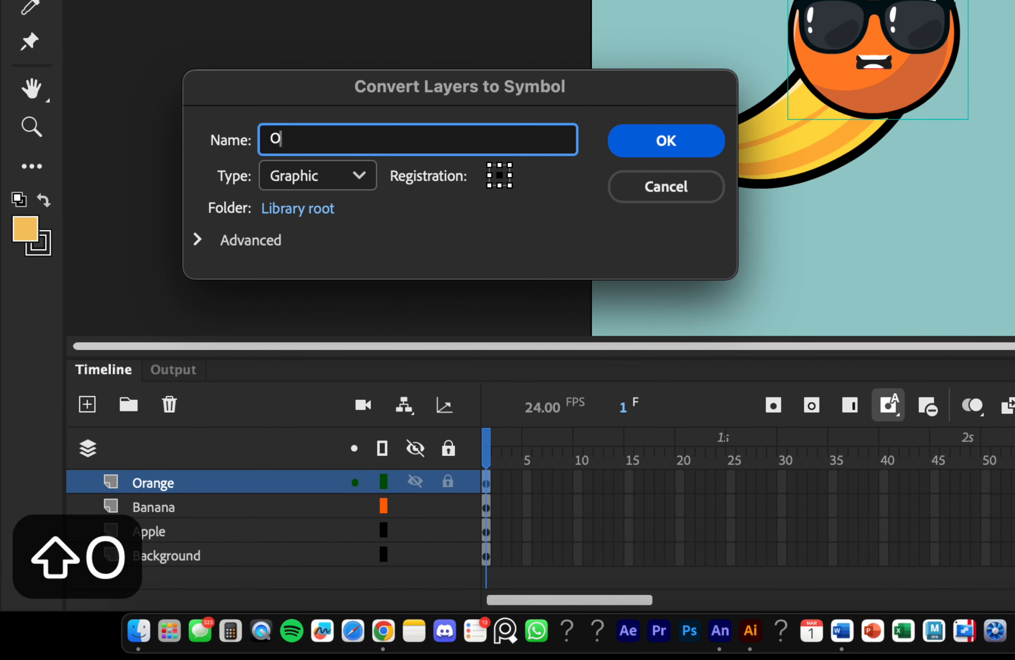
text(range)
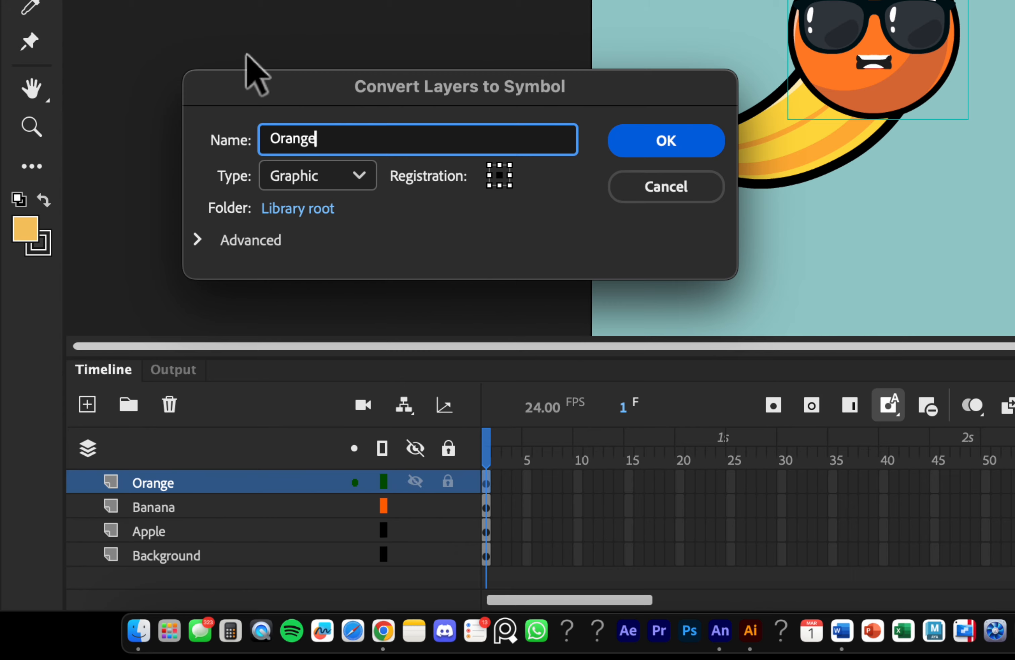
click(644, 148)
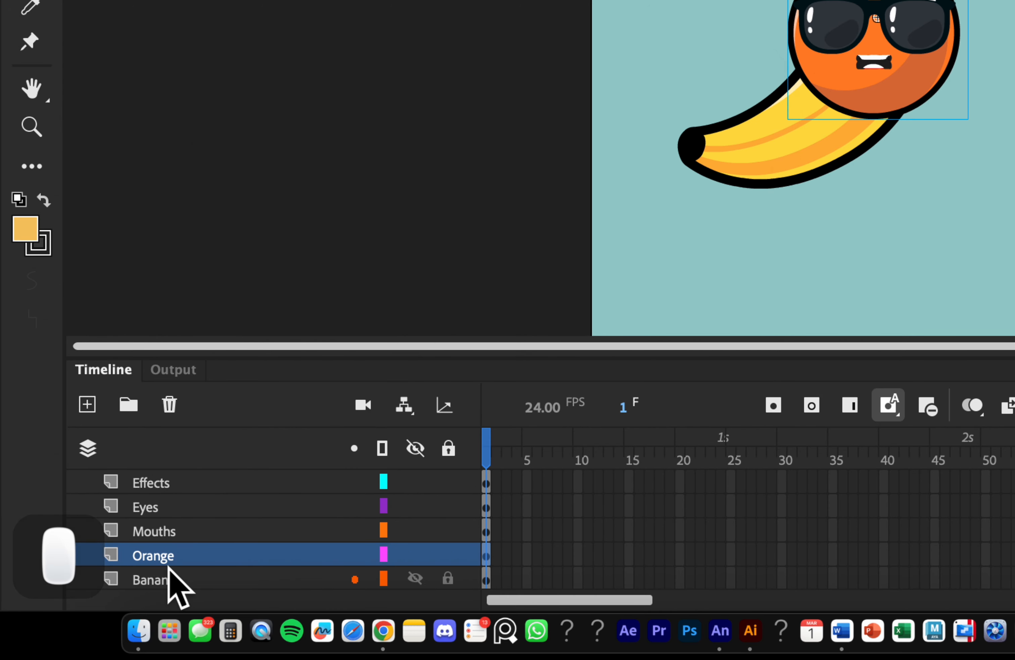
Convert the Banana layer into a Graphic symbol named Banana.
click(168, 575)
right_click(167, 586)
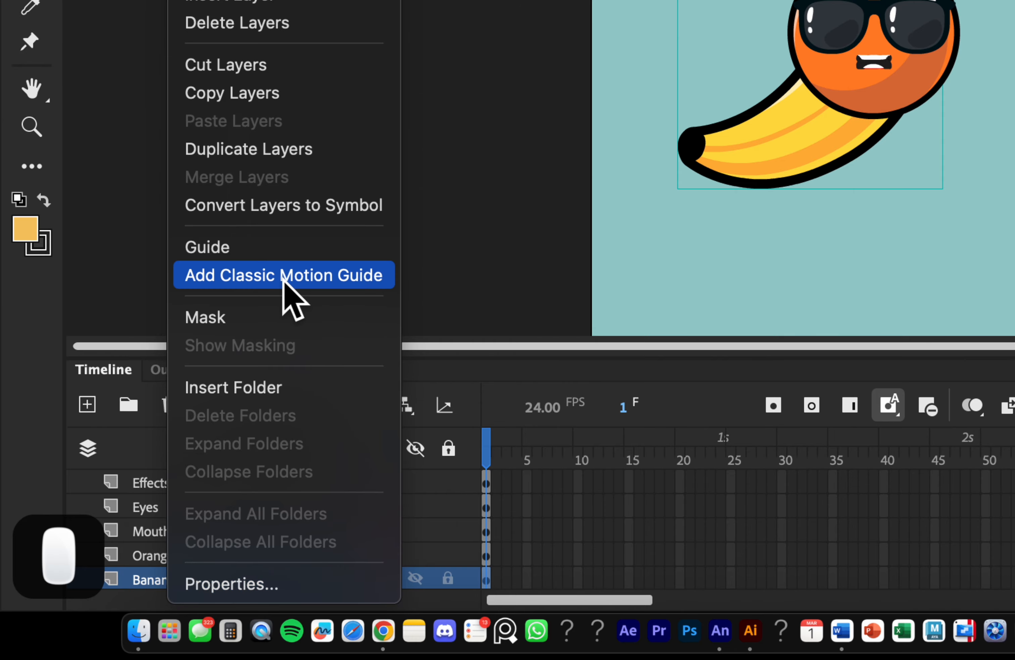
click(326, 213)
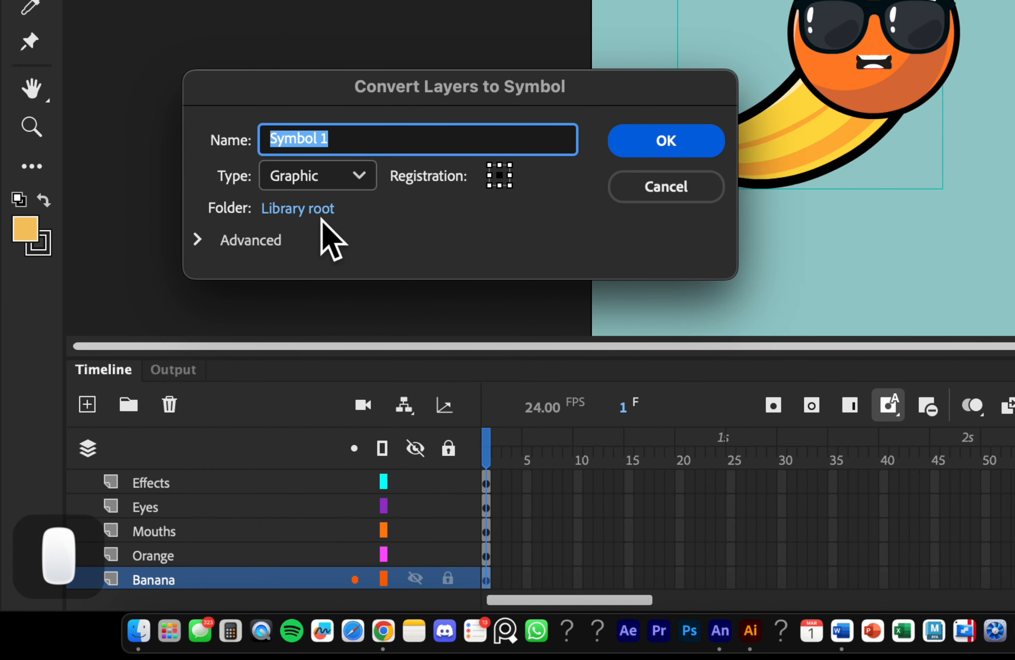
text(Banana)
key(Return)
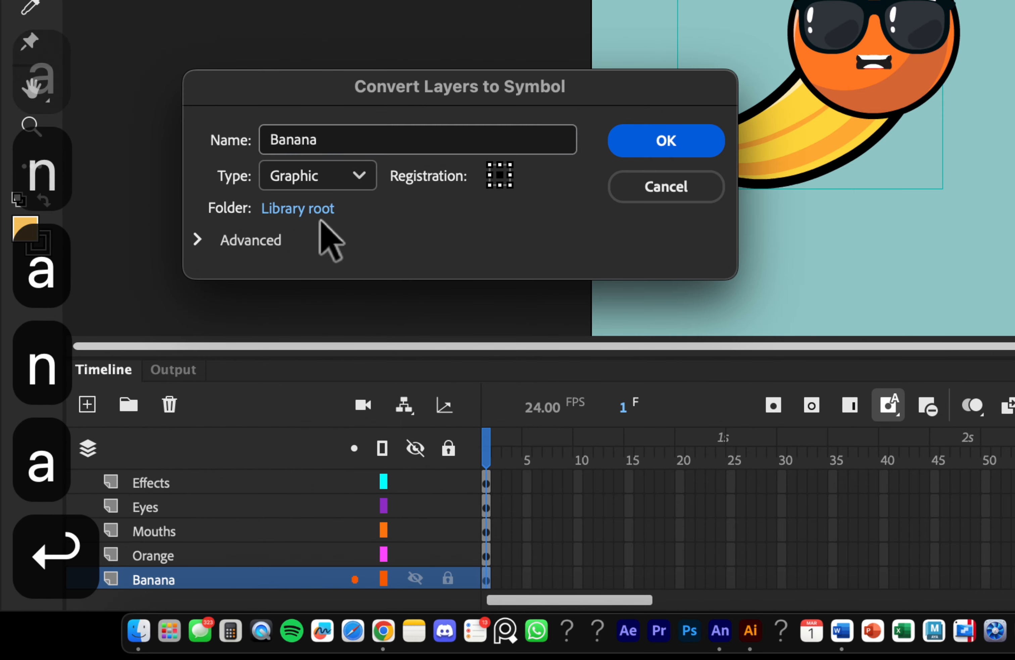
Convert the Apple layer into a Graphic symbol named Apple and hide the Background layer.
scroll(202, 542, down, 2)
click(167, 555)
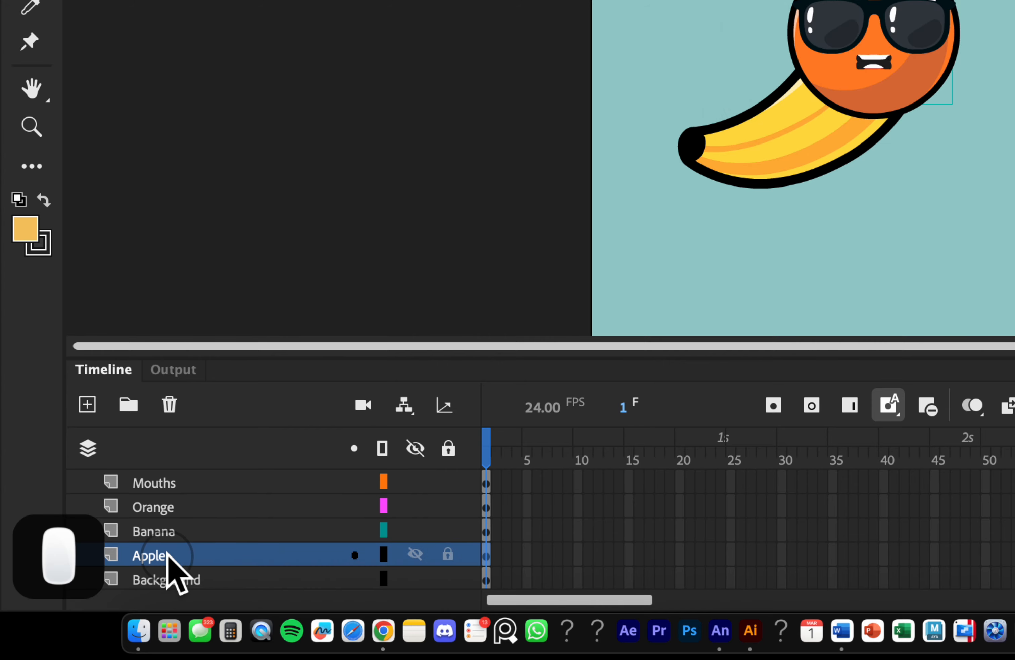
right_click(167, 555)
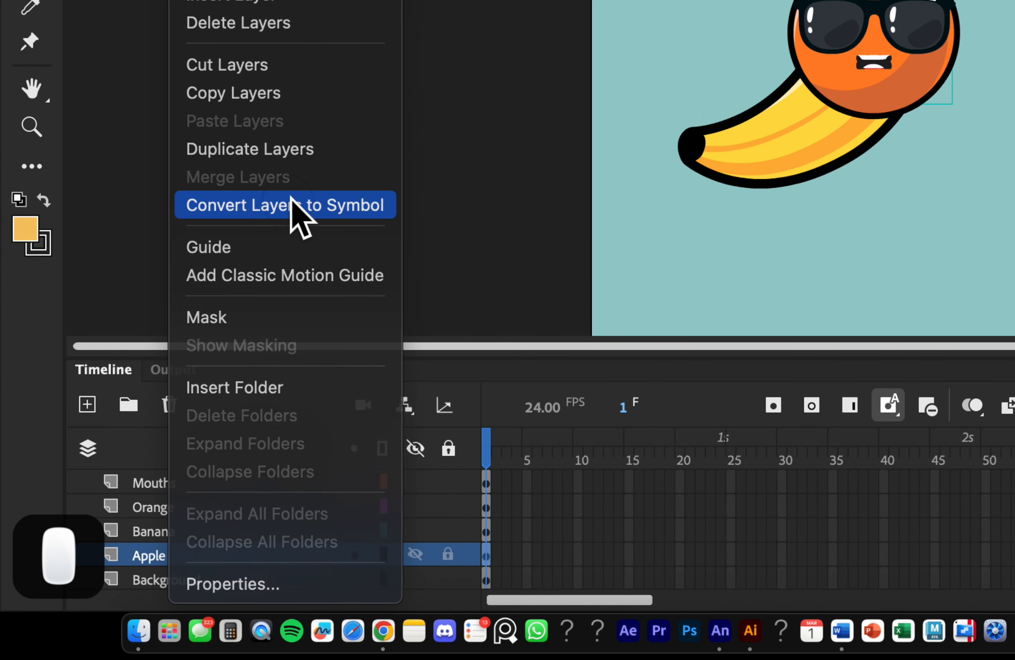
click(287, 202)
text(Apple)
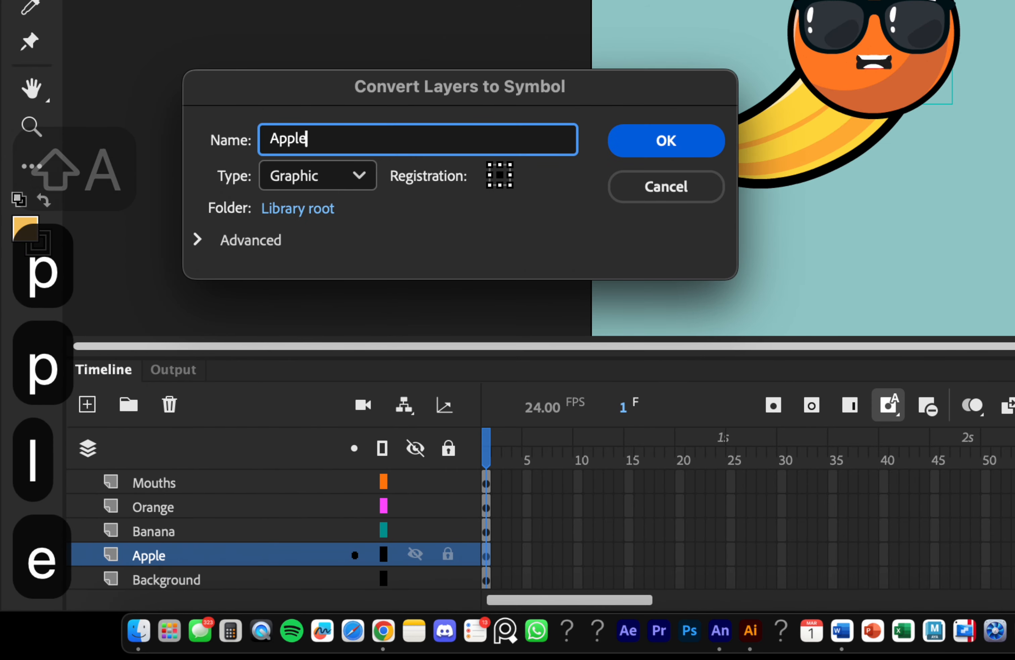
key(Return)
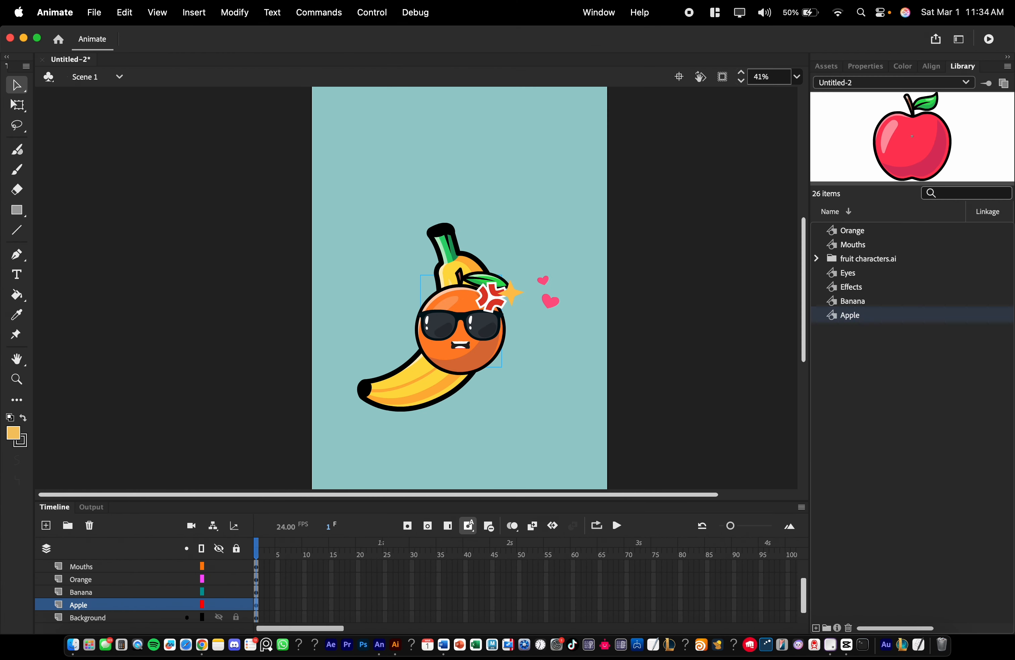
click(219, 616)
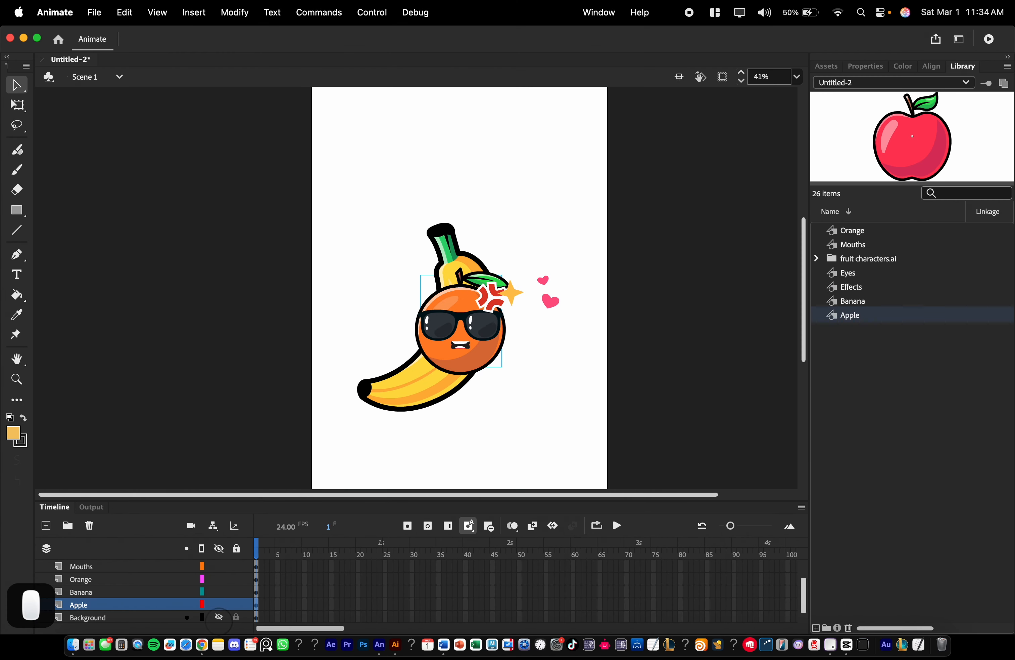
Check the Background layer by showing and hiding it, and delete that layer.
click(143, 618)
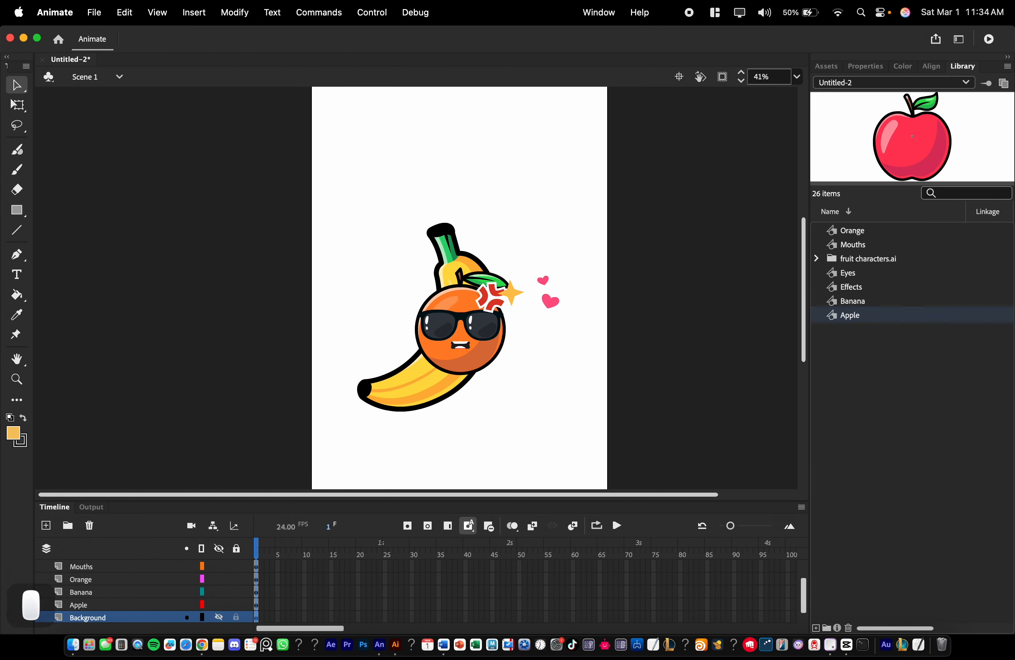
click(219, 616)
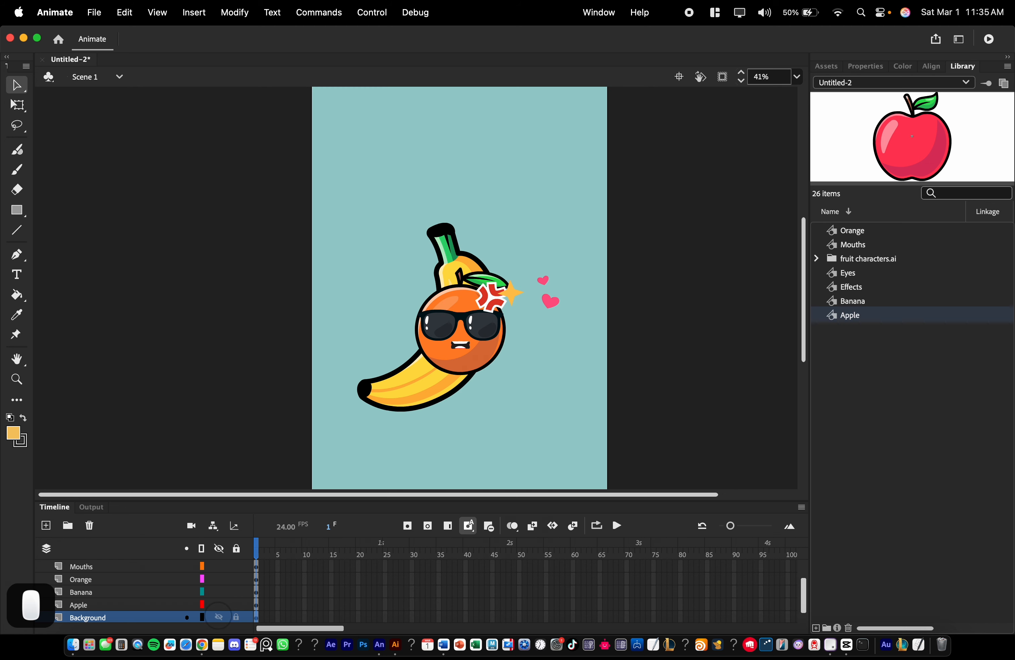
click(219, 617)
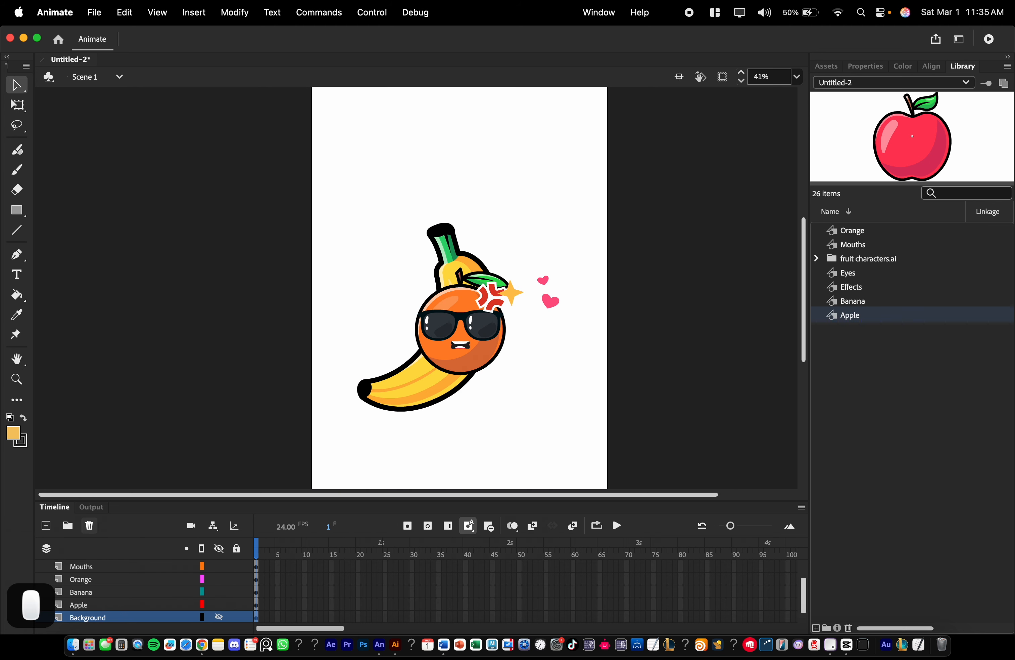
click(89, 525)
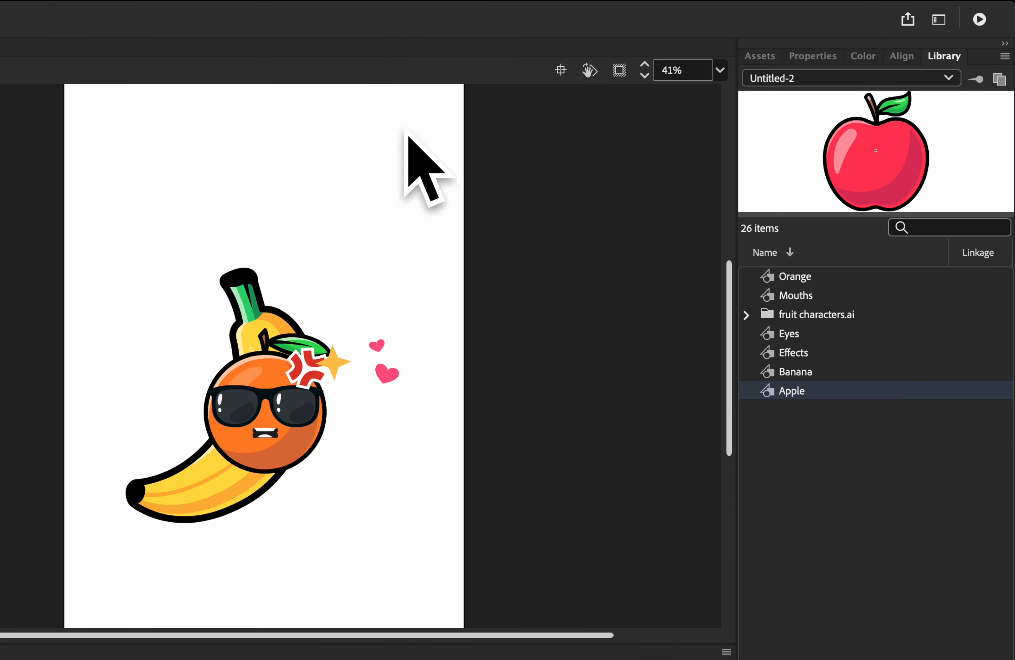
Change the document's stage color from the default swatches to a bright sky blue.
click(800, 60)
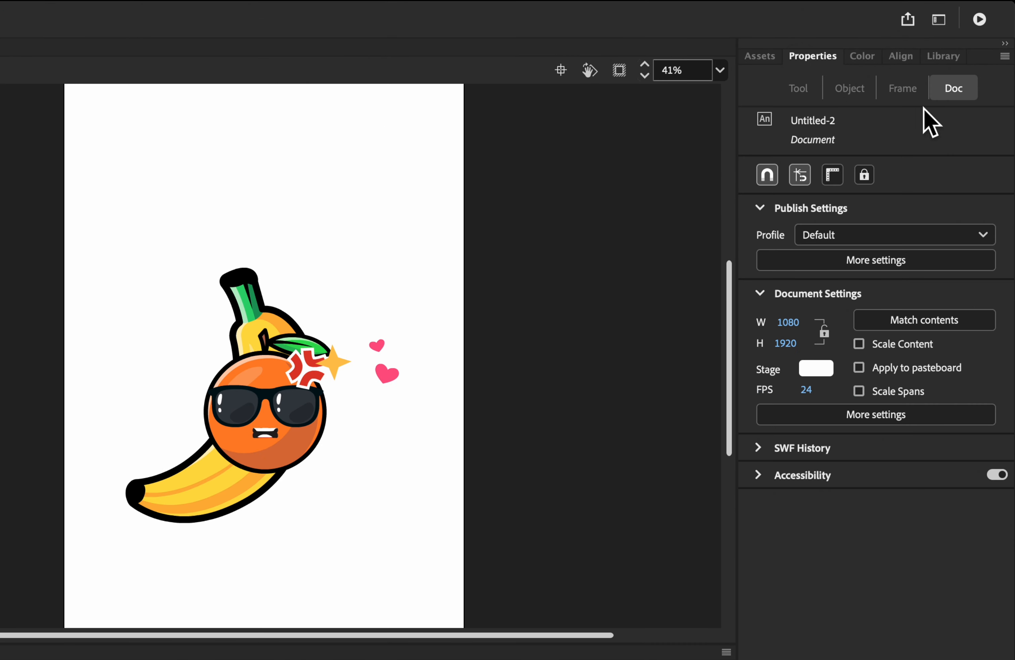
click(819, 370)
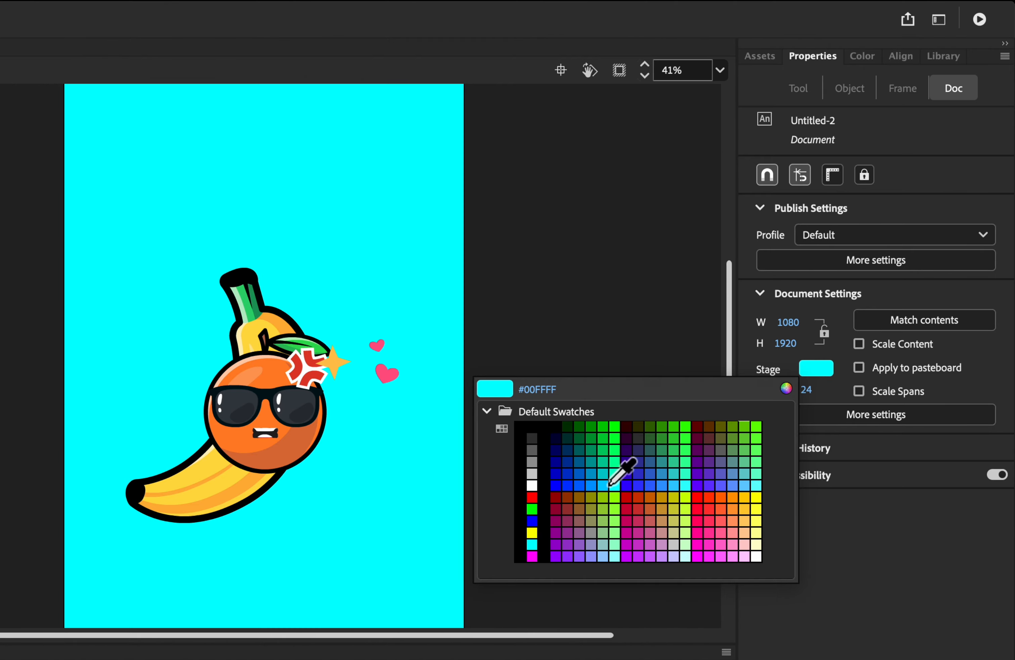
click(675, 484)
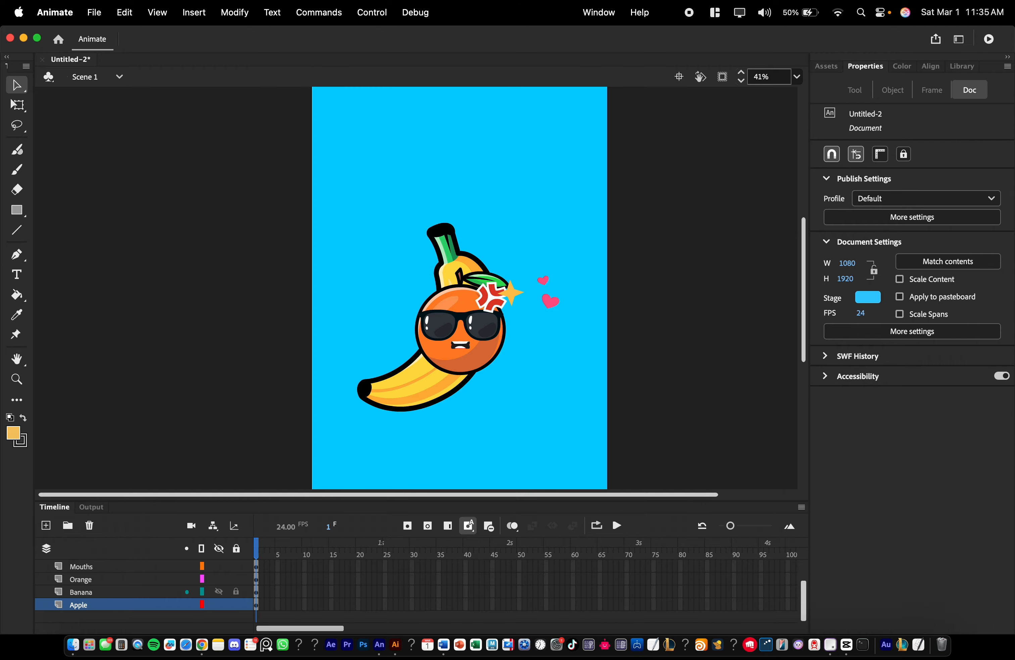
Open the Effects symbol for editing in place from its artwork on the stage.
scroll(128, 587, up, 2)
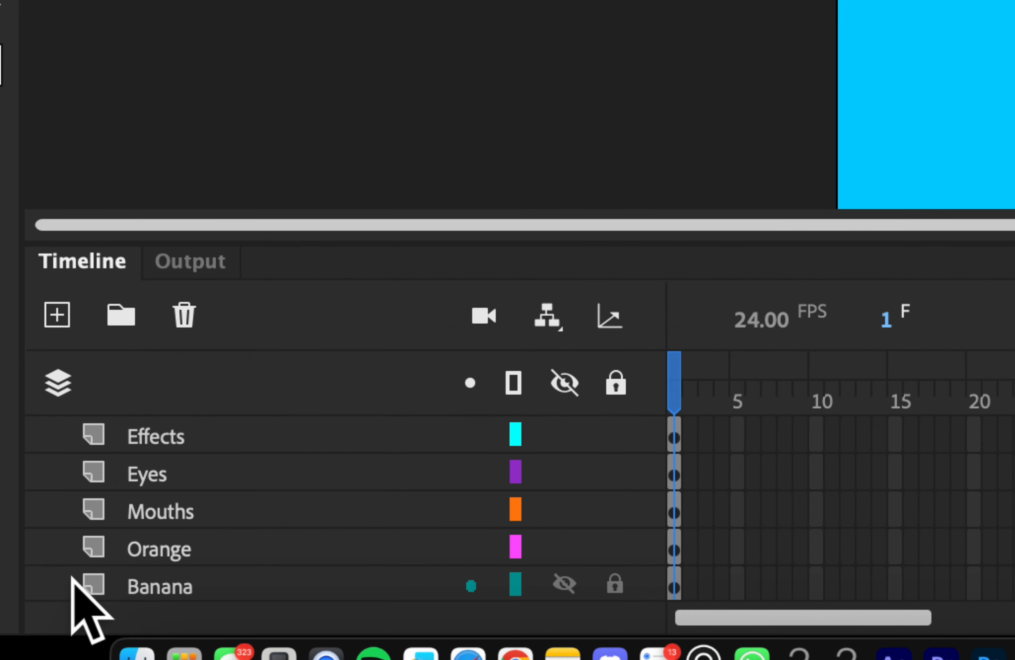
click(184, 511)
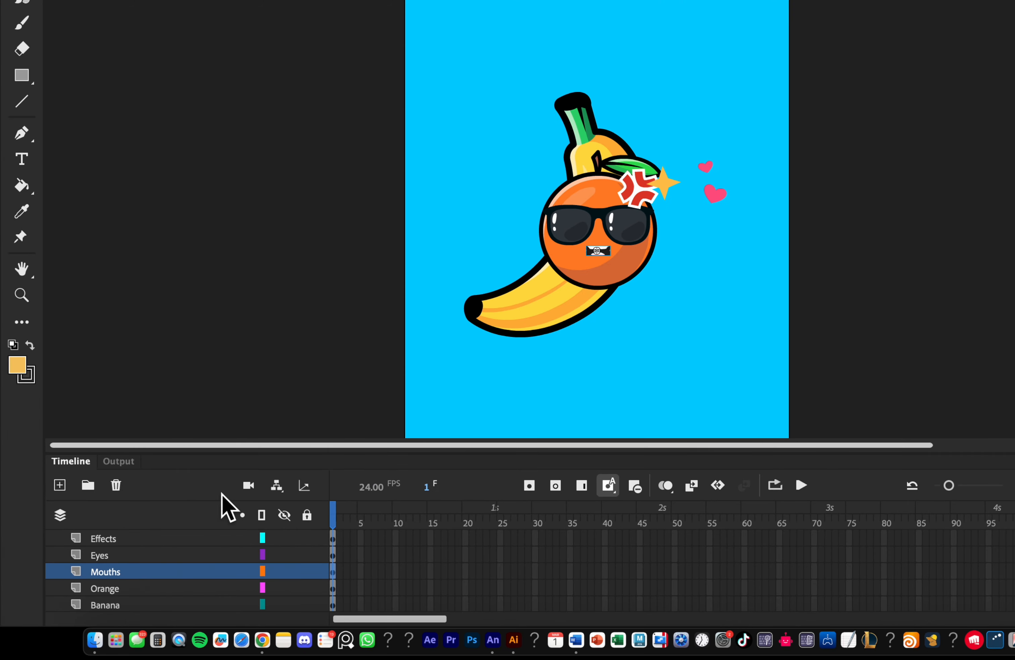
scroll(698, 210, up, 3)
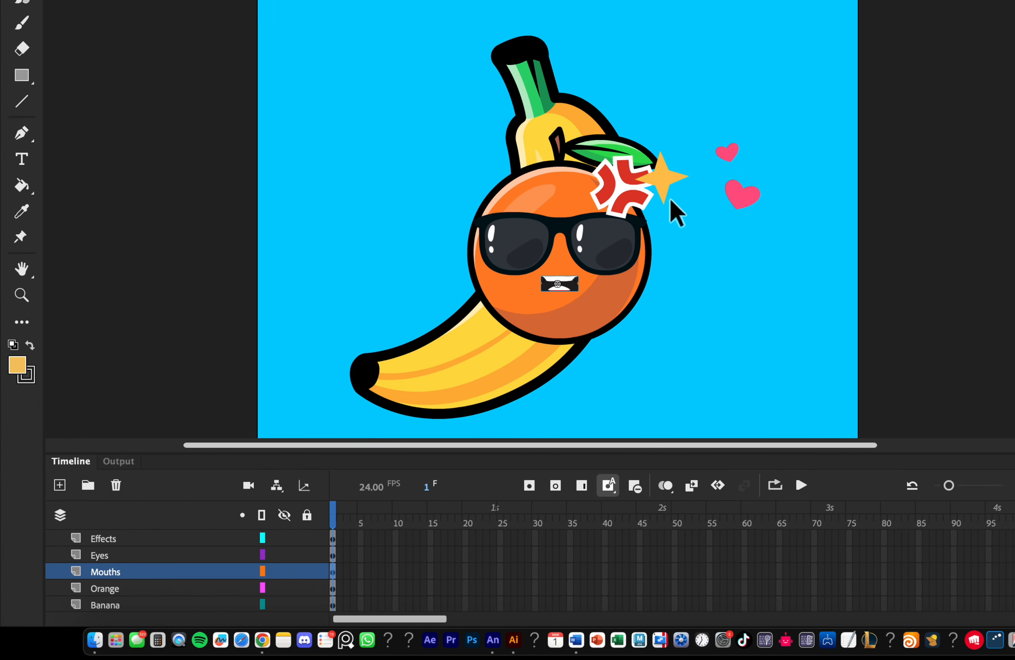
scroll(786, 180, up, 2)
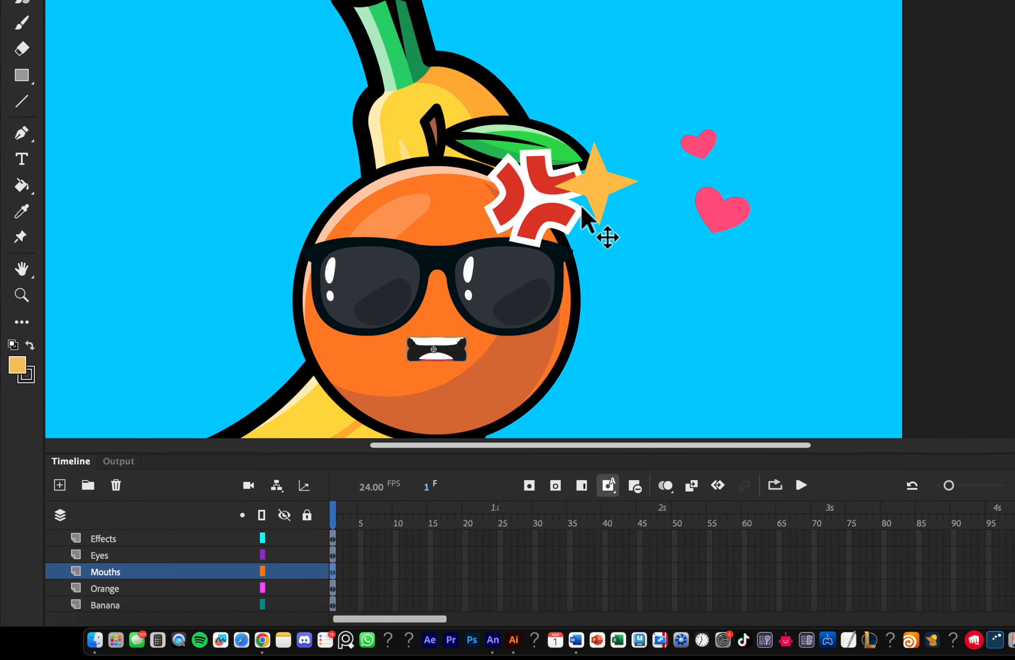
click(593, 184)
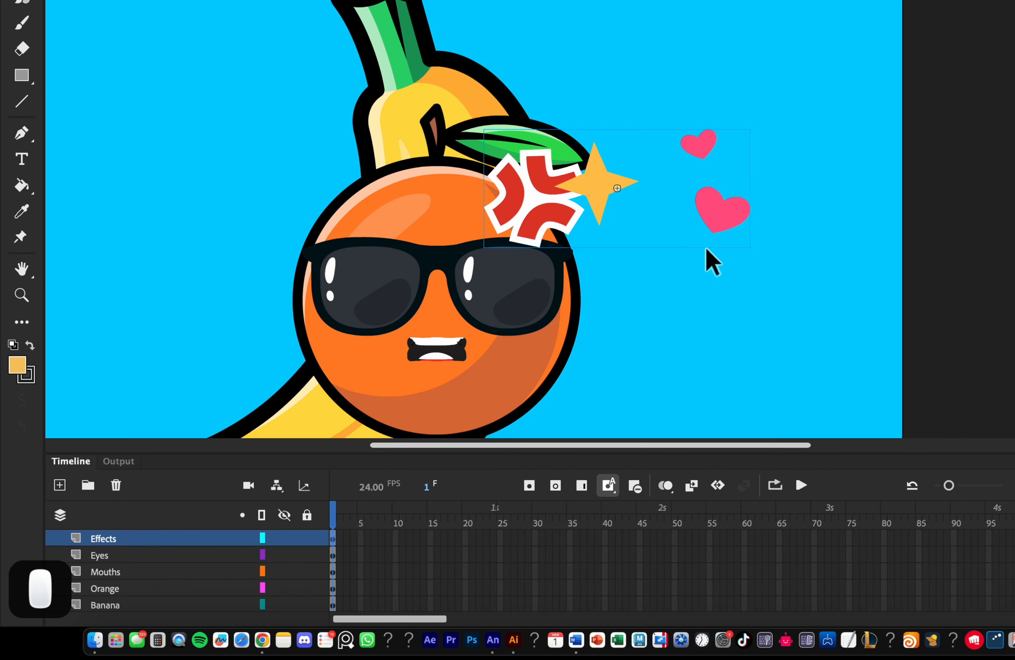
double_click(590, 182)
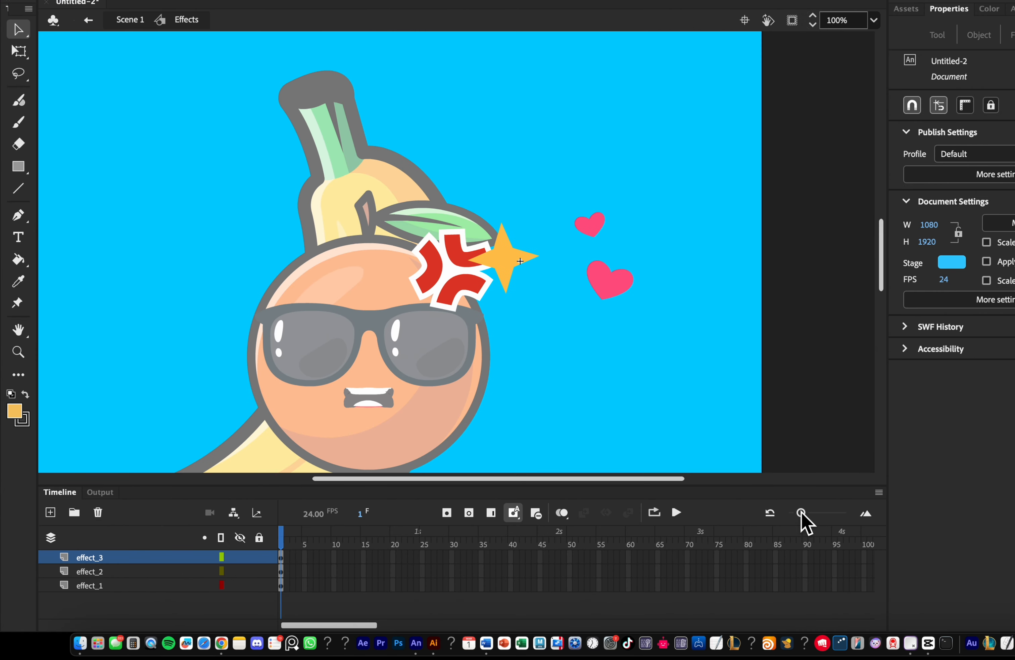
Move the effect_2 keyframe to frame 2 and the effect_3 keyframe to frame 3 of the effect_1 layer.
drag(801, 513, 829, 522)
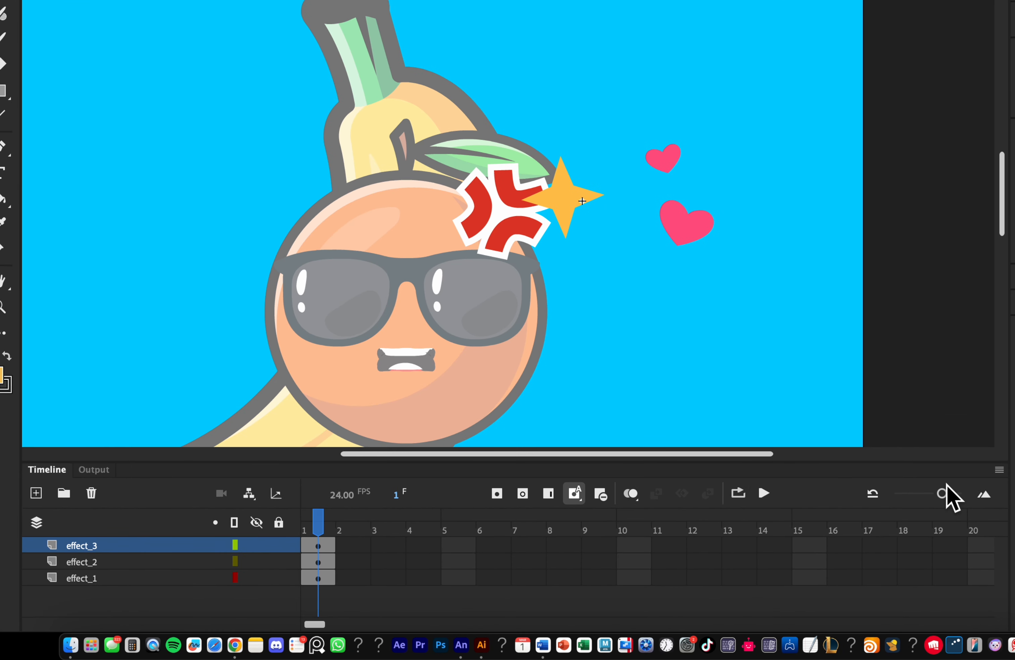
drag(947, 485, 930, 493)
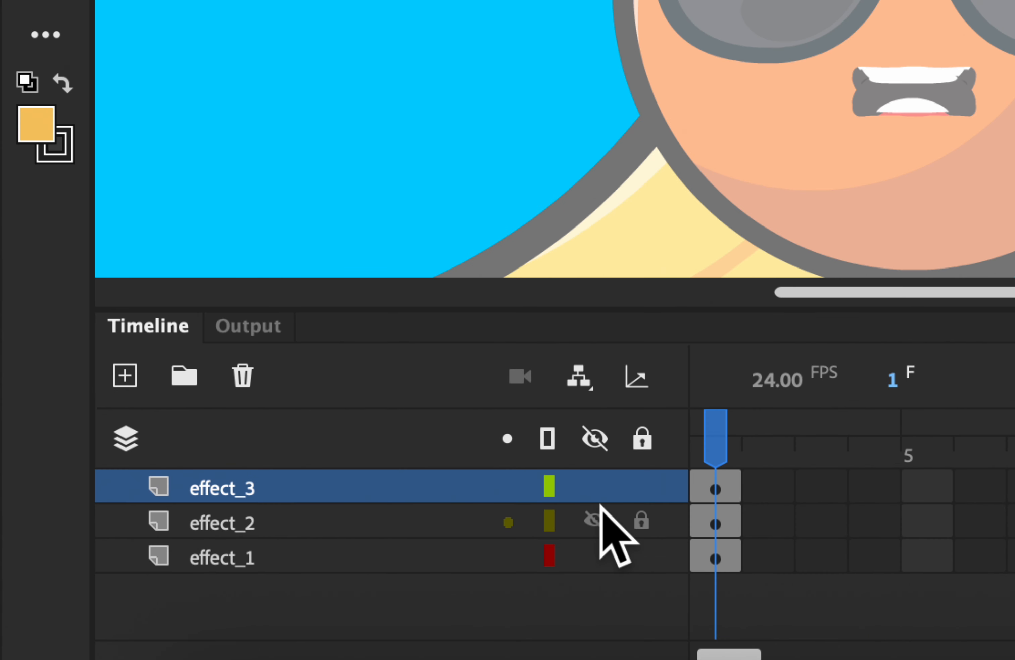
click(714, 521)
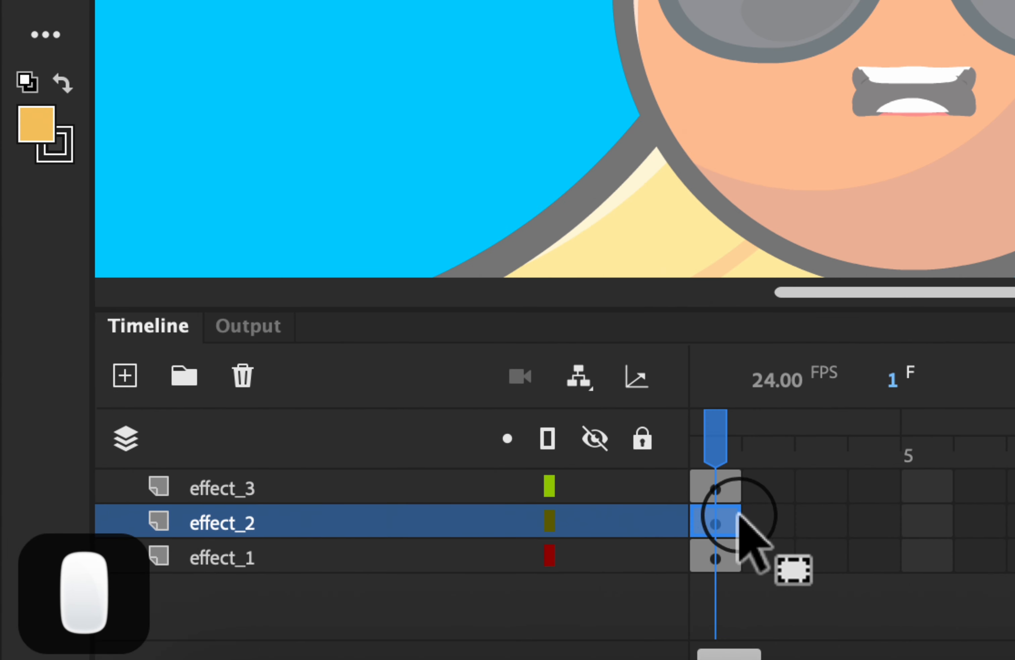
drag(737, 514, 754, 556)
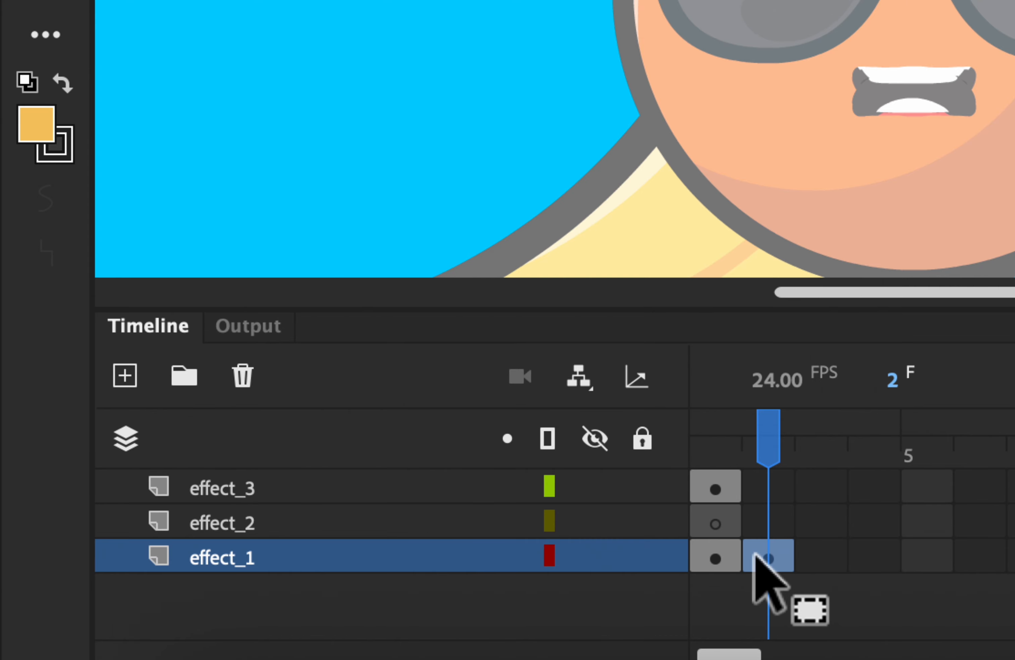
click(720, 492)
drag(721, 494, 835, 550)
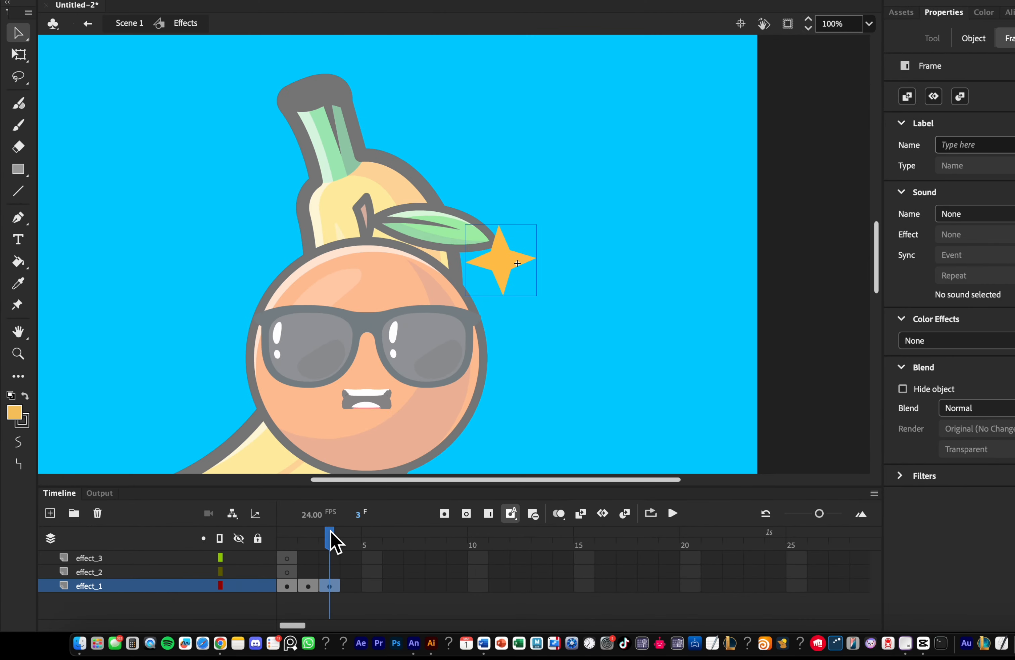
Scrub back through the three effect frames and delete the emptied effect_2 and effect_3 layers.
click(329, 534)
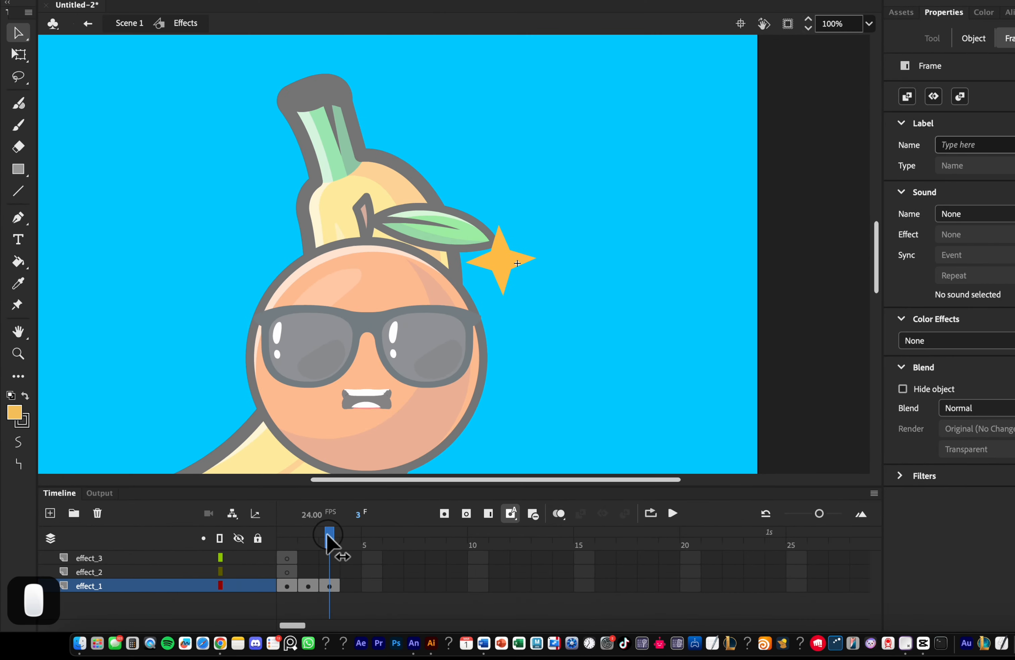
drag(326, 542, 289, 535)
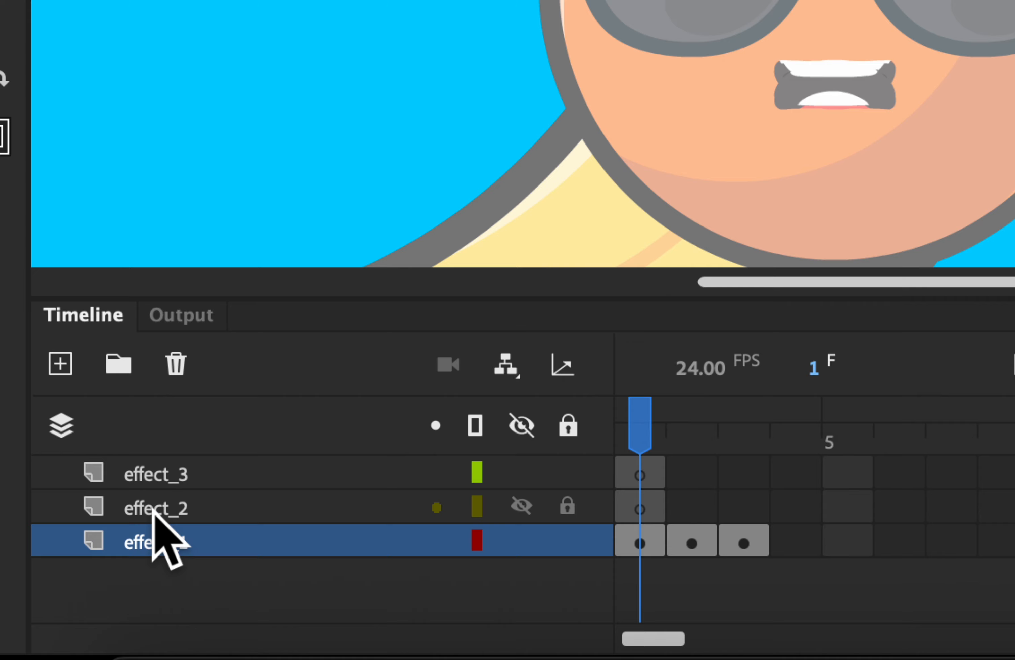
click(132, 534)
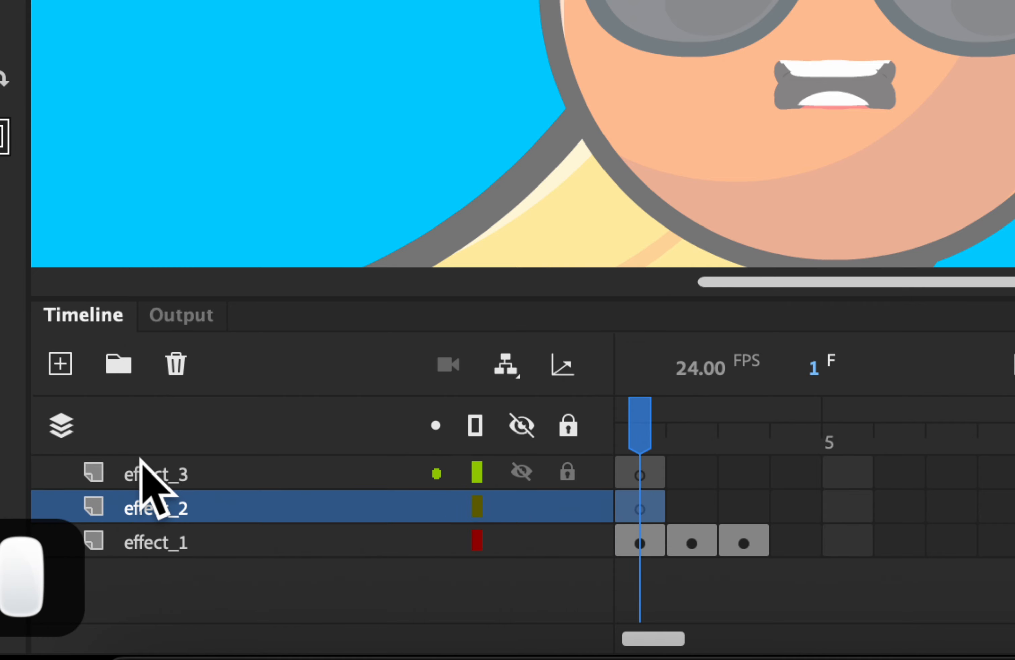
shift+click(129, 508)
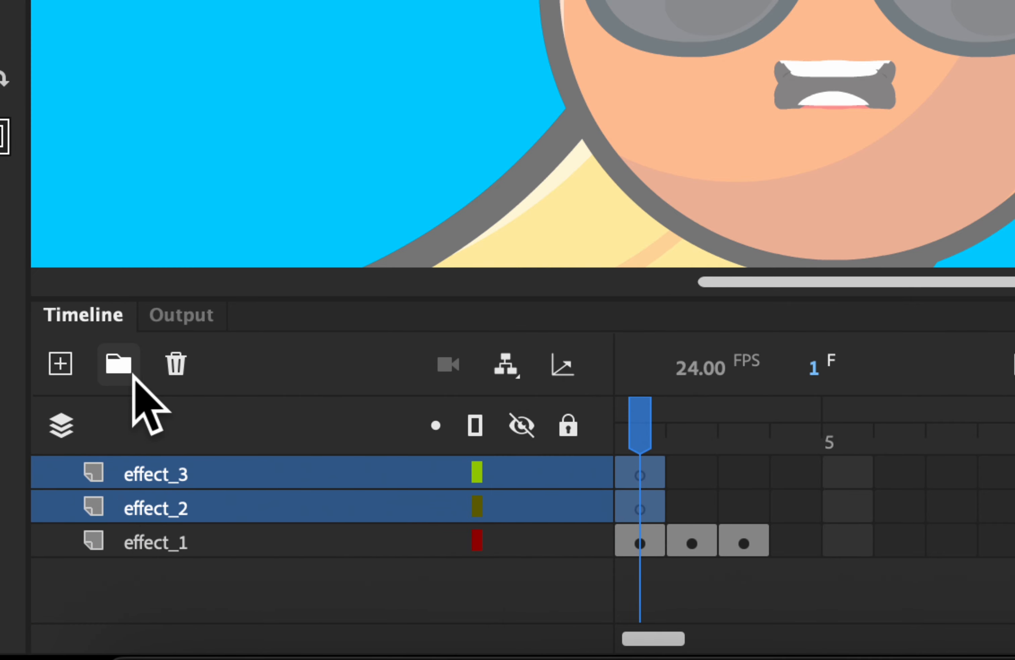
click(183, 369)
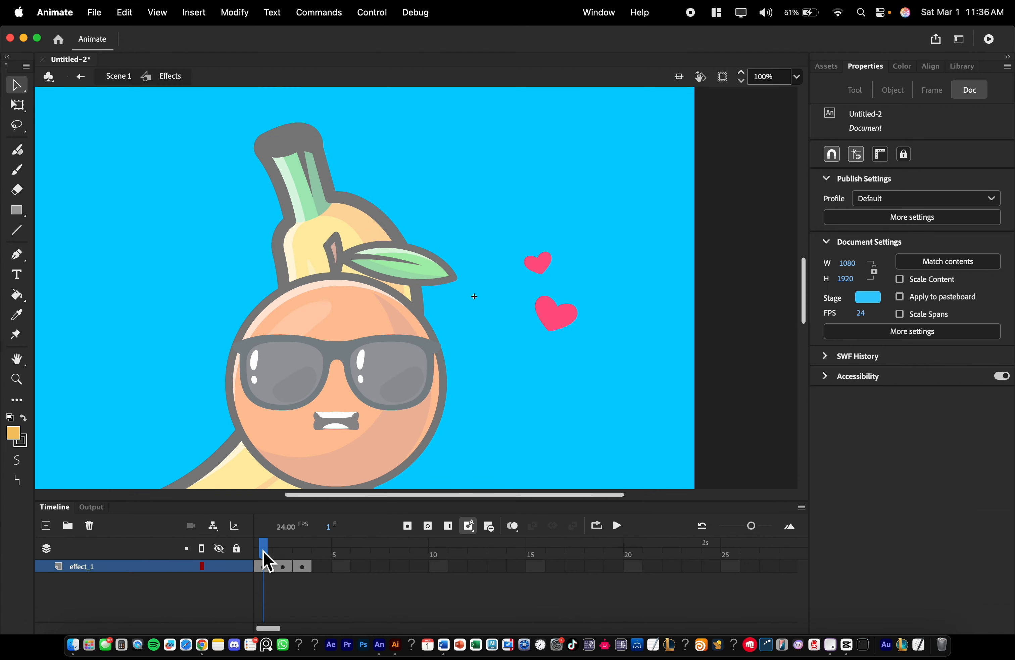
Change the fill of the star on frame 3 to bright green (#00FF00).
drag(264, 552, 301, 552)
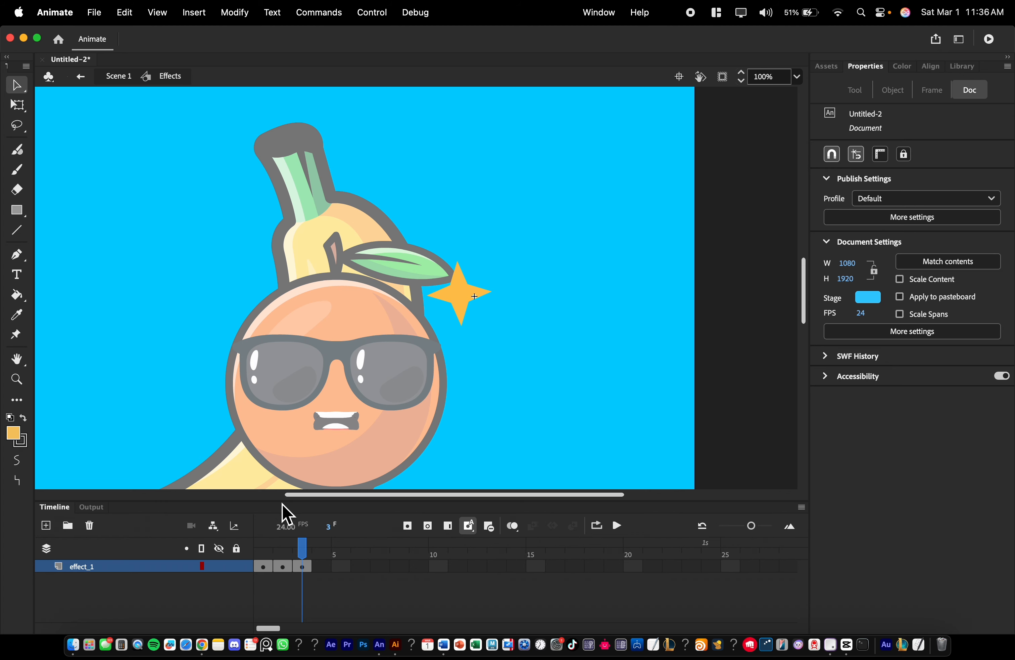
click(459, 306)
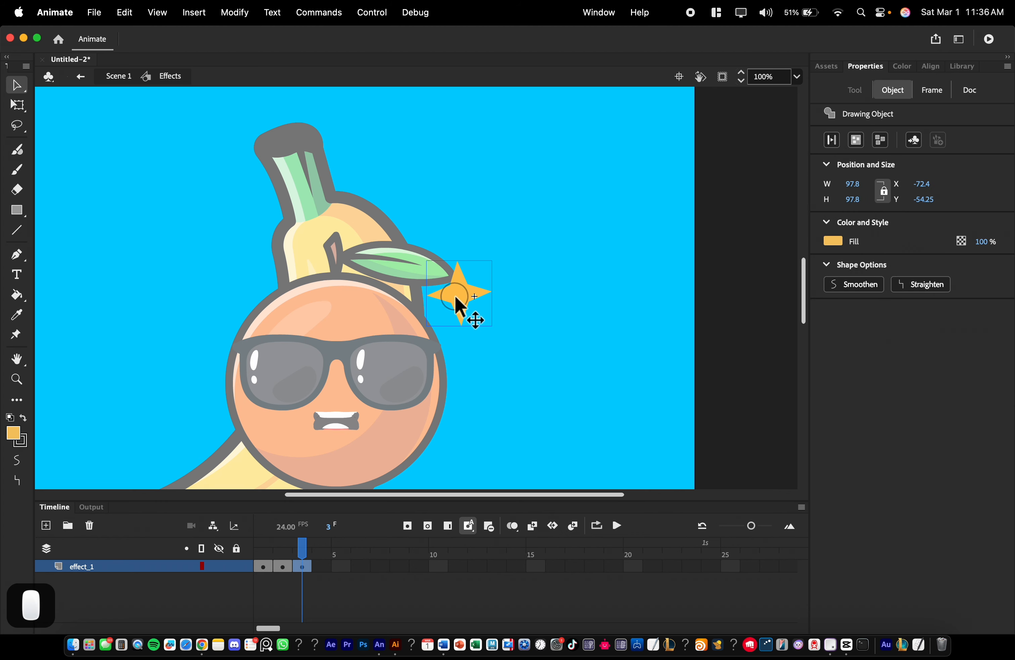
scroll(466, 299, up, 5)
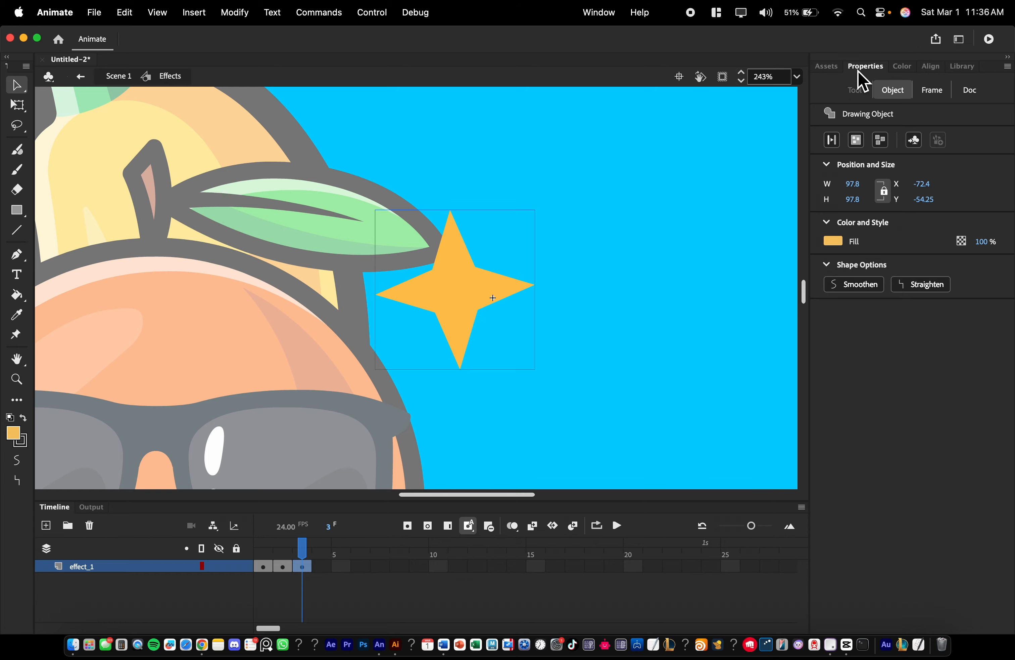
click(839, 241)
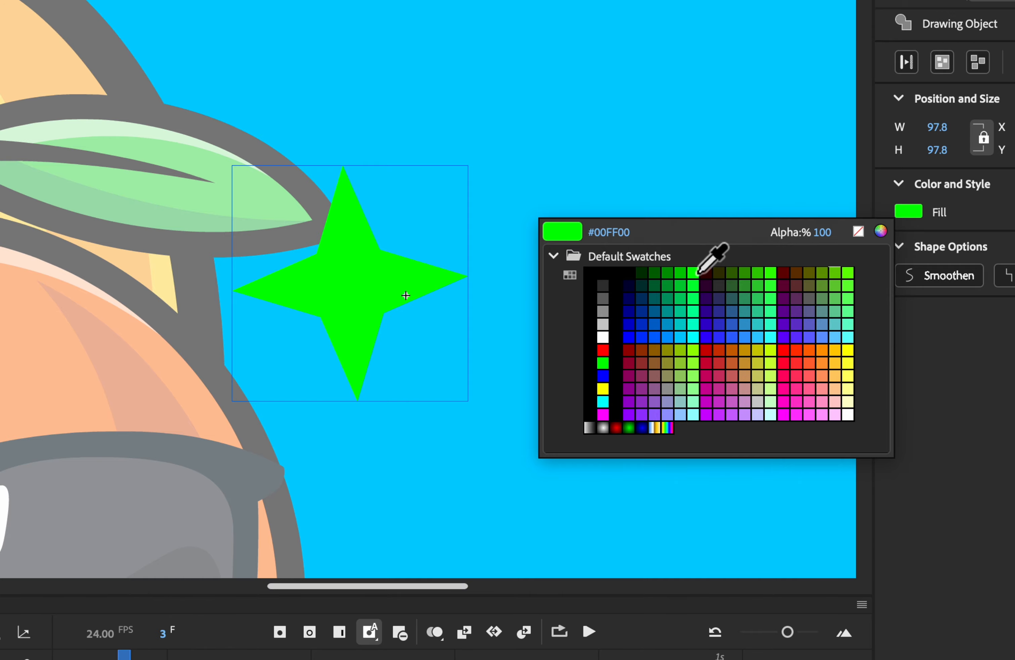
click(697, 273)
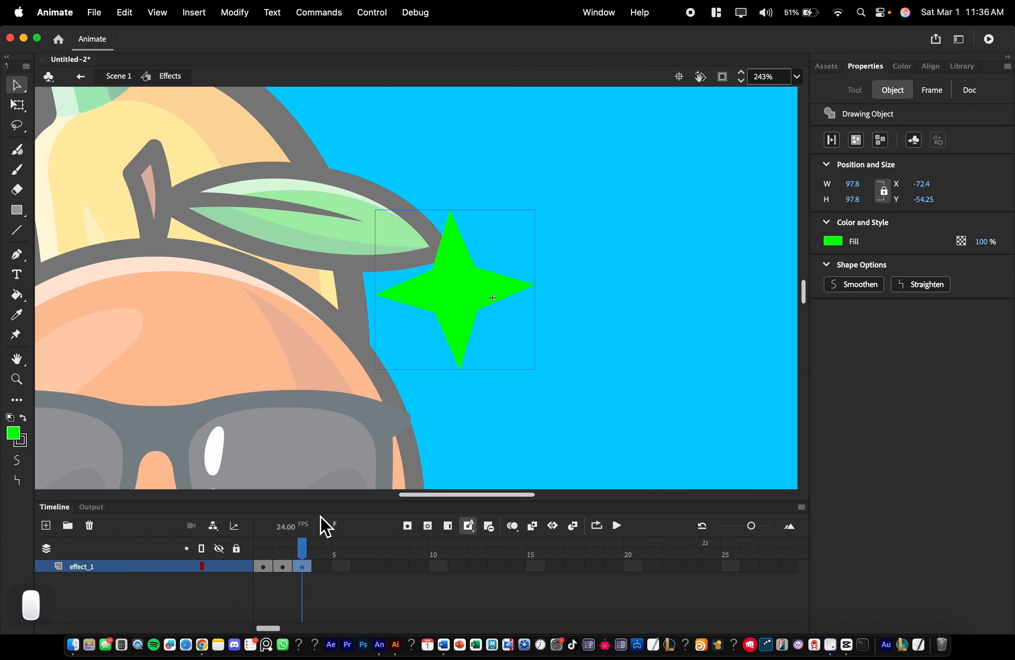
Change the fill of both hearts on frame 1 to bright red.
drag(298, 559, 264, 551)
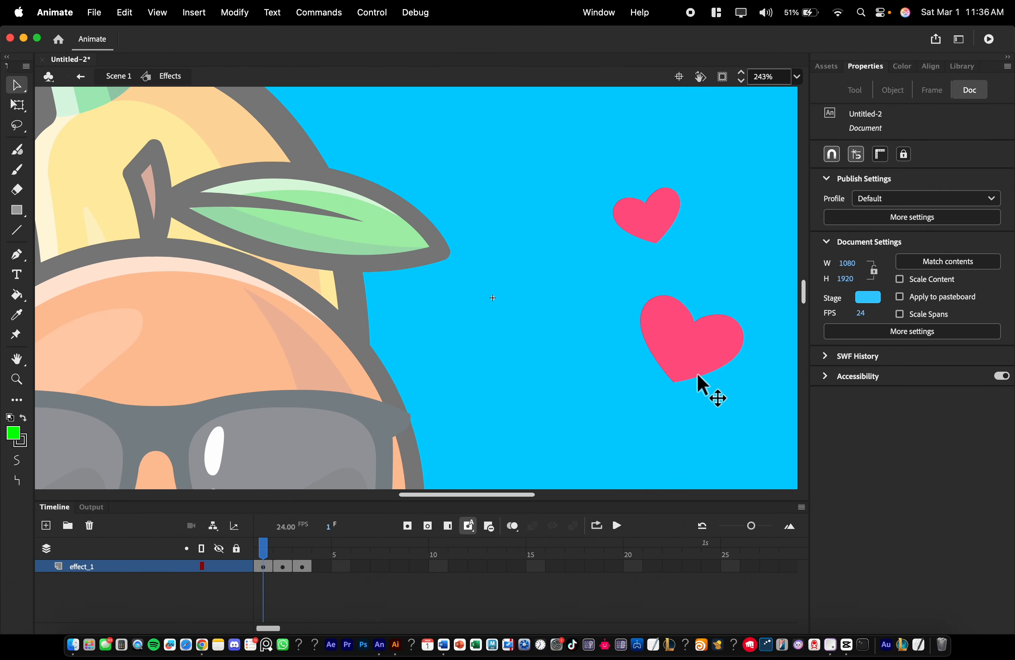
click(680, 344)
shift+click(653, 226)
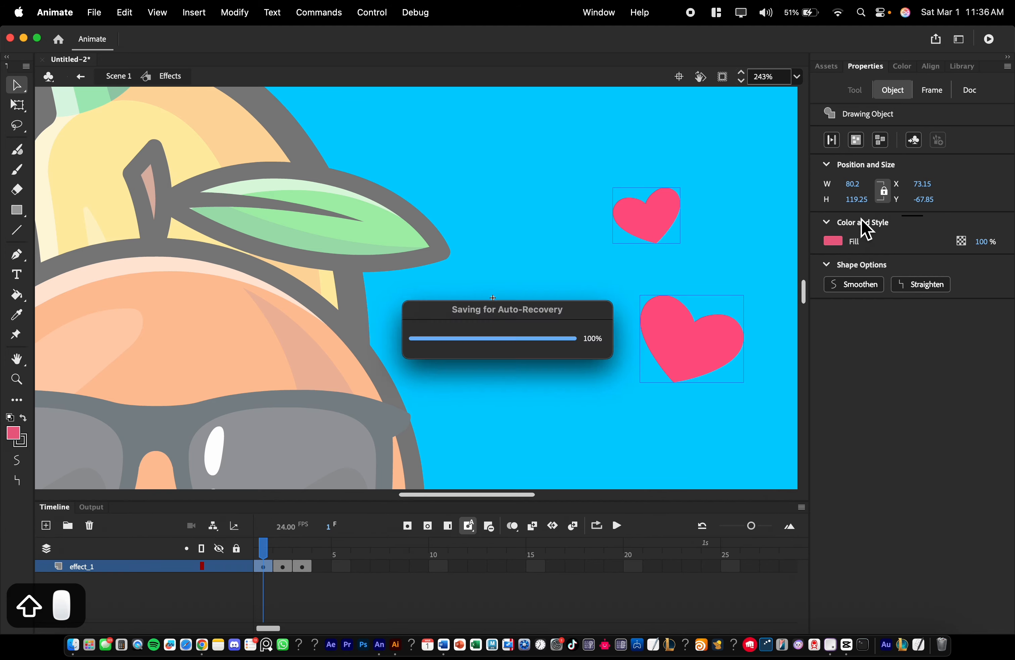
click(842, 242)
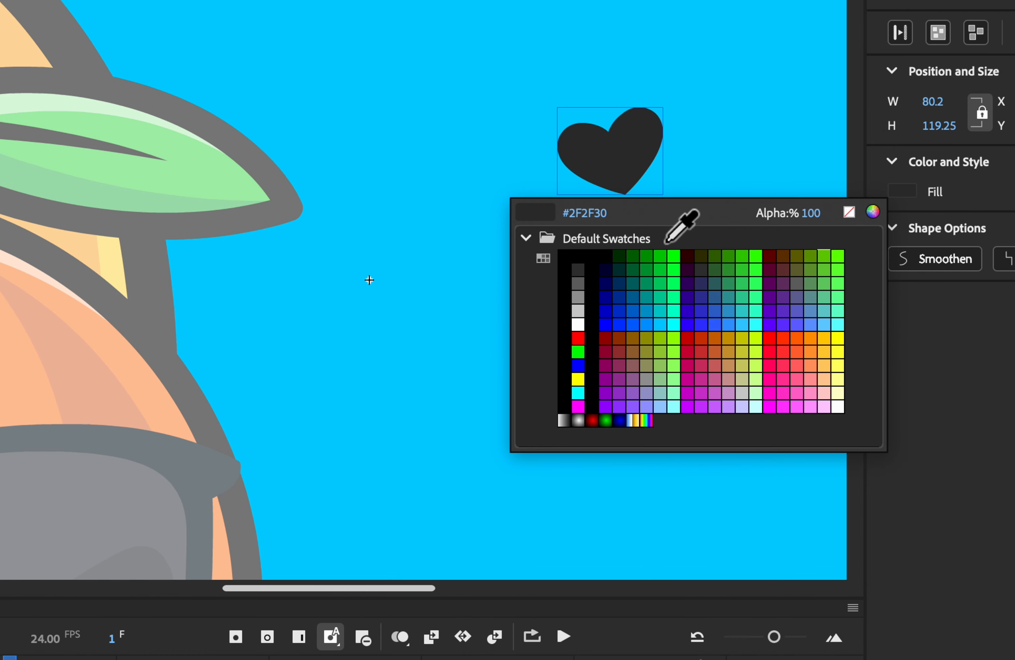
key(Escape)
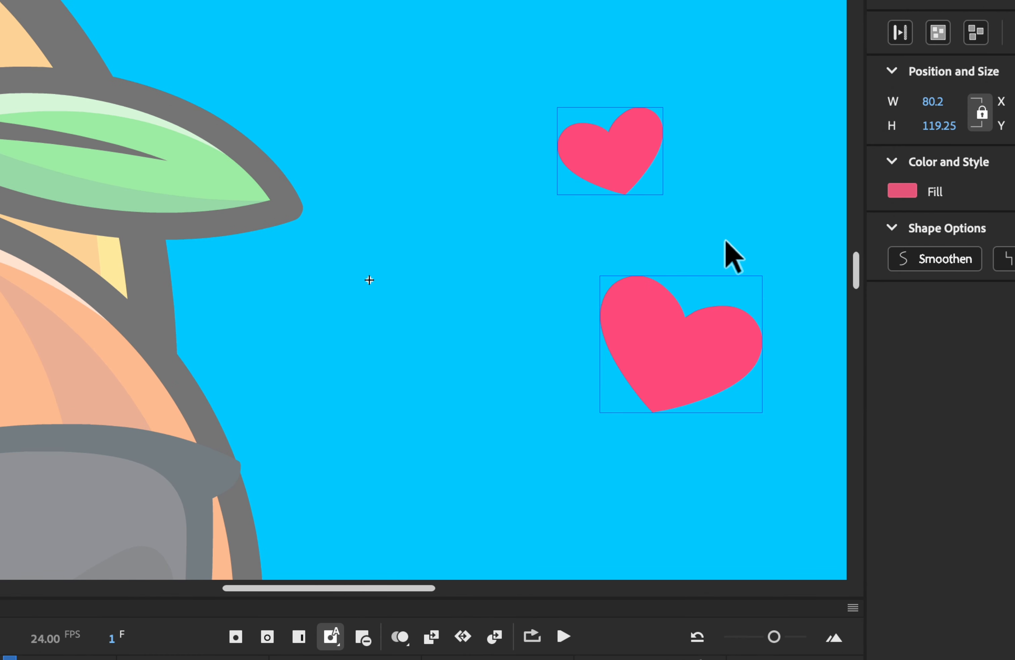
drag(725, 329, 353, 345)
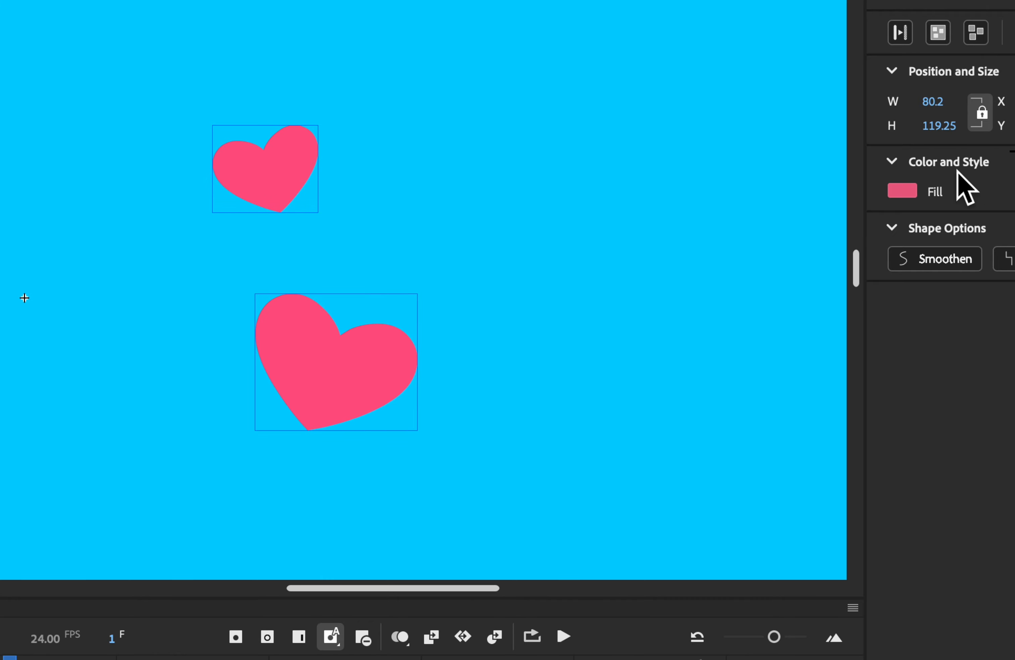
click(902, 191)
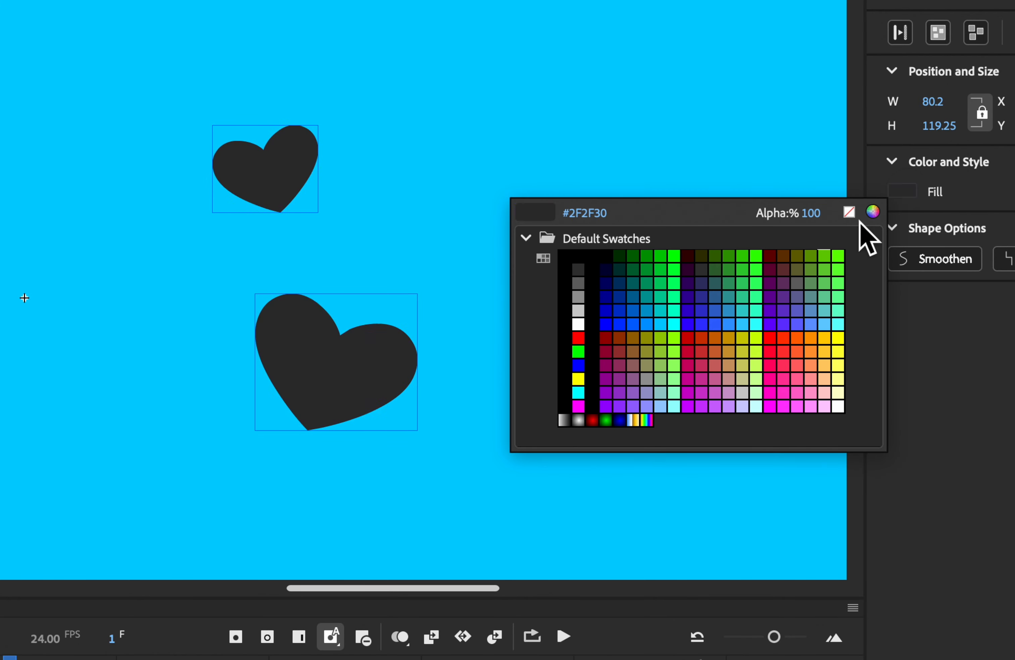
click(785, 354)
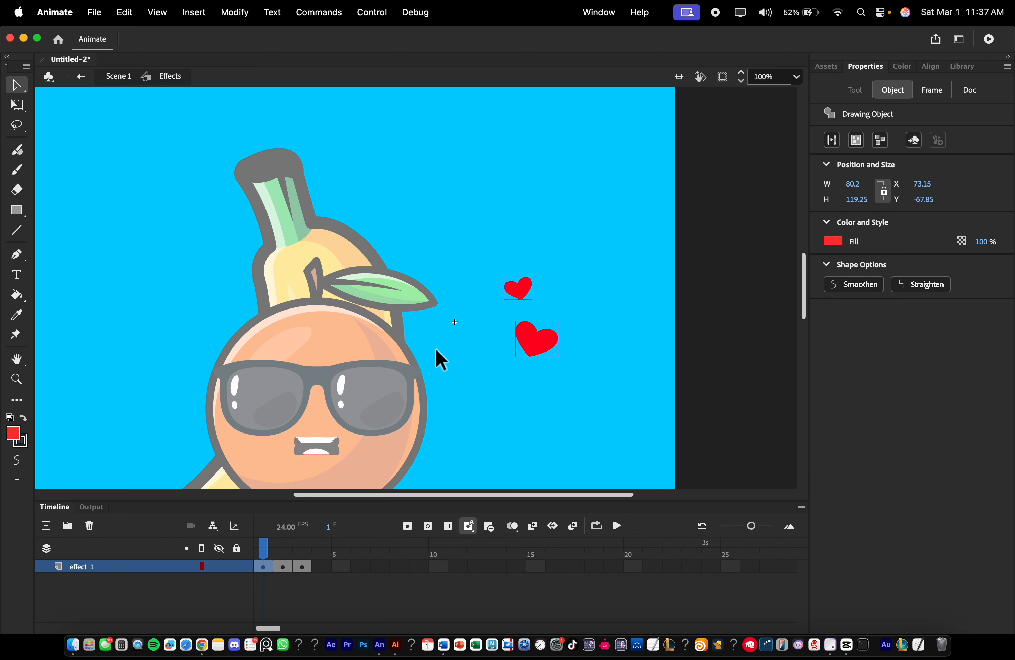
Move both hearts on frame 1 closer to the orange, to about X -20.2, and return to Scene 1.
key(space)
click(409, 356)
key(space)
drag(399, 349, 498, 244)
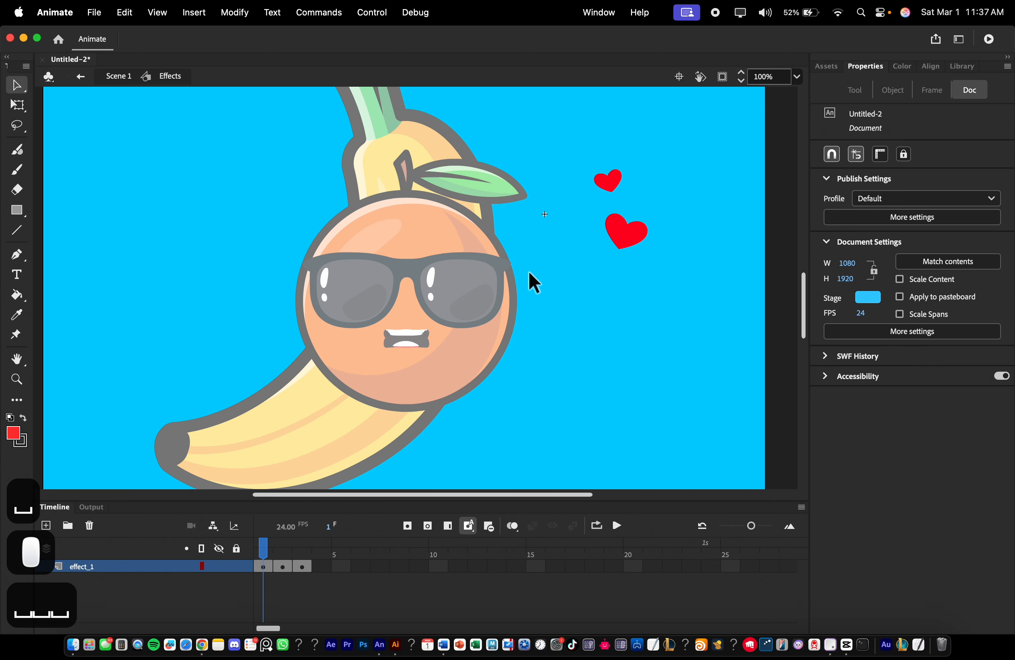
click(615, 182)
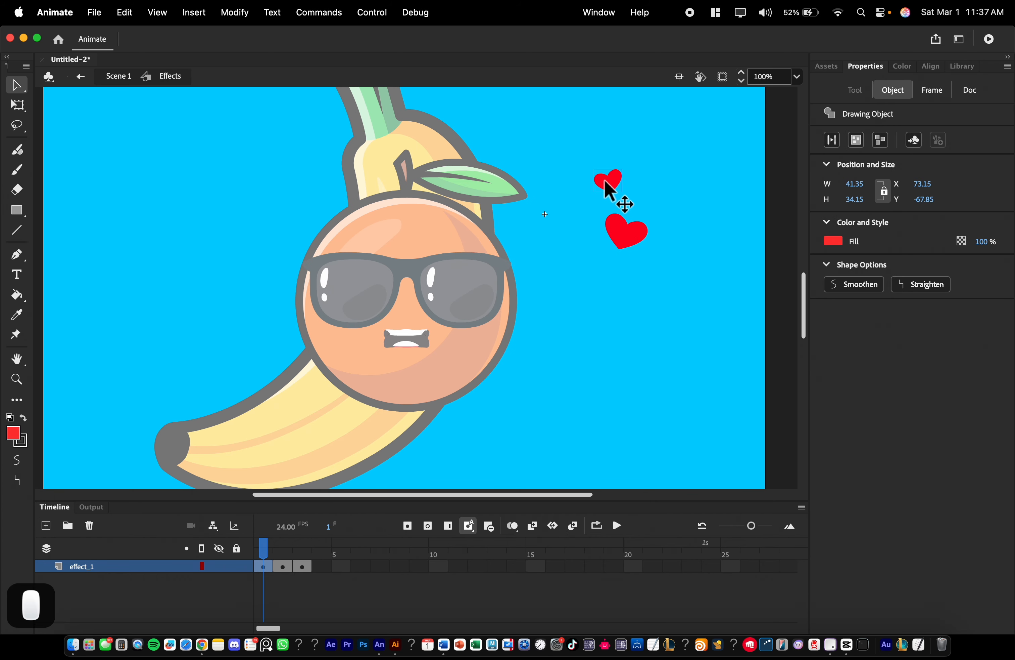
shift+click(627, 236)
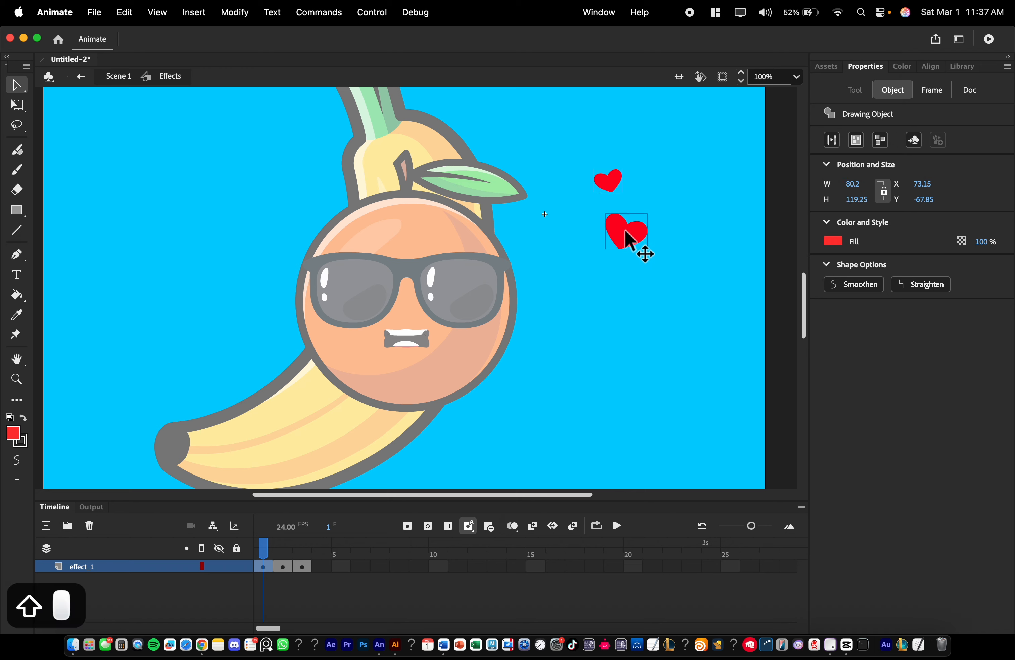
drag(627, 235, 564, 234)
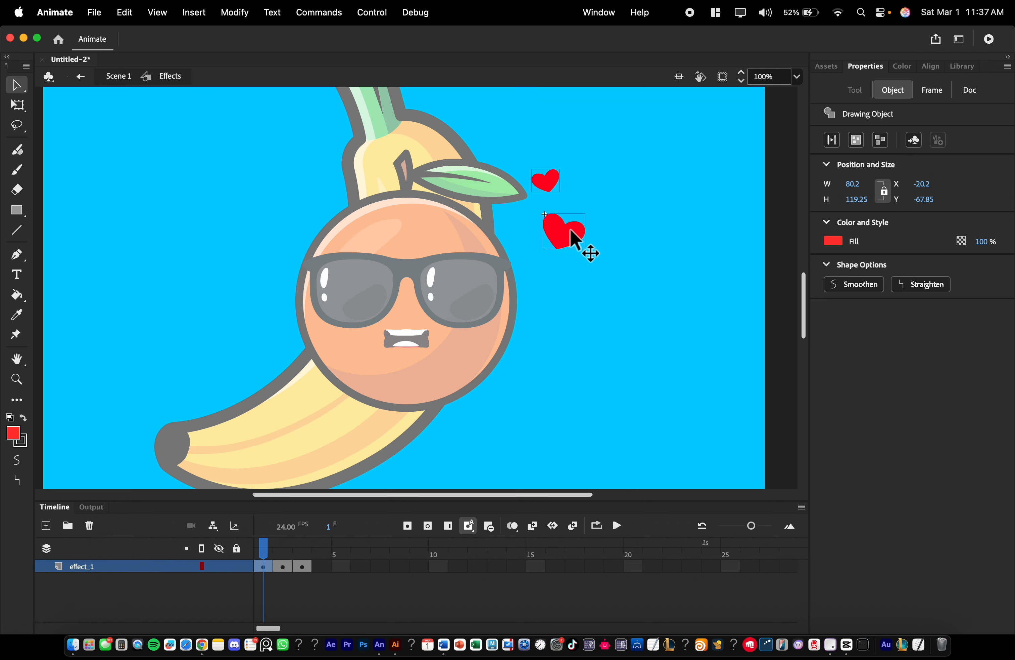
drag(267, 551, 224, 543)
click(69, 89)
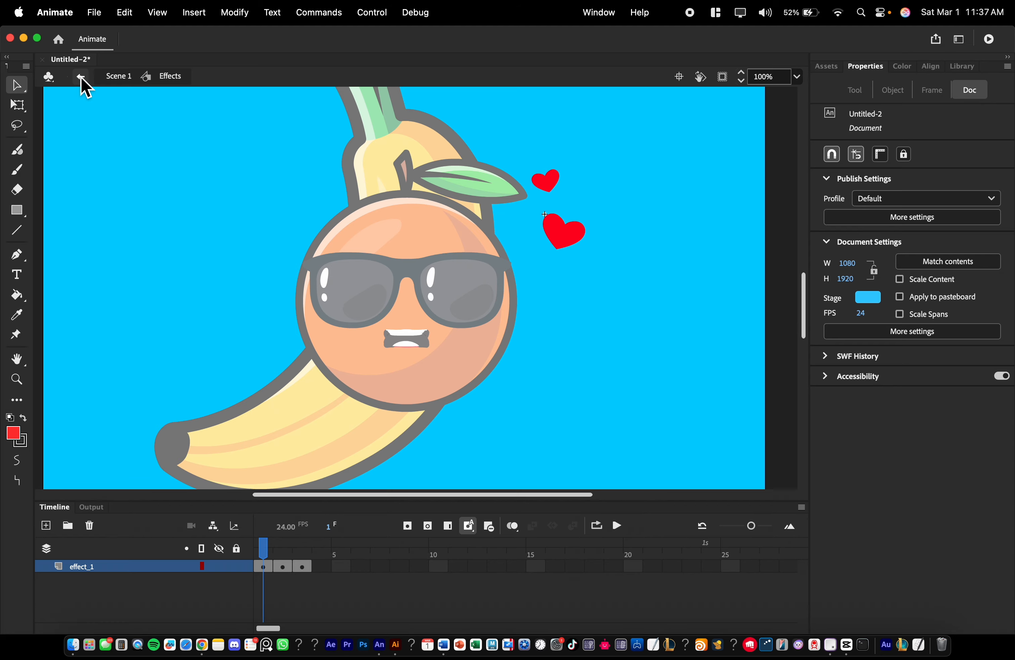
click(81, 77)
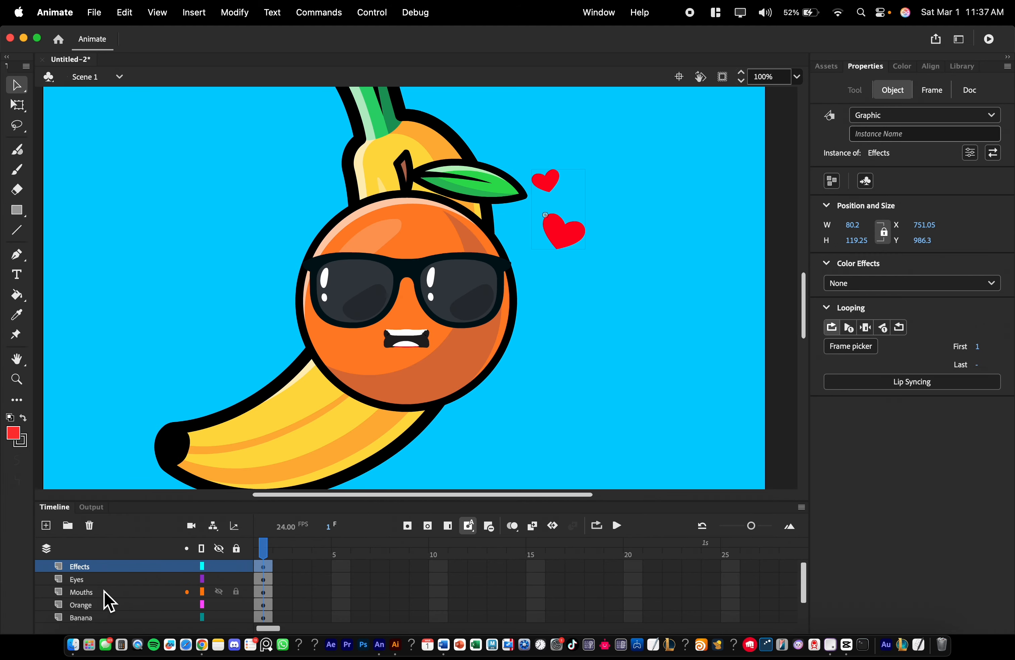
Hide the Eyes, Mouths, Banana and Orange layers so the apple shows with the effects.
click(92, 582)
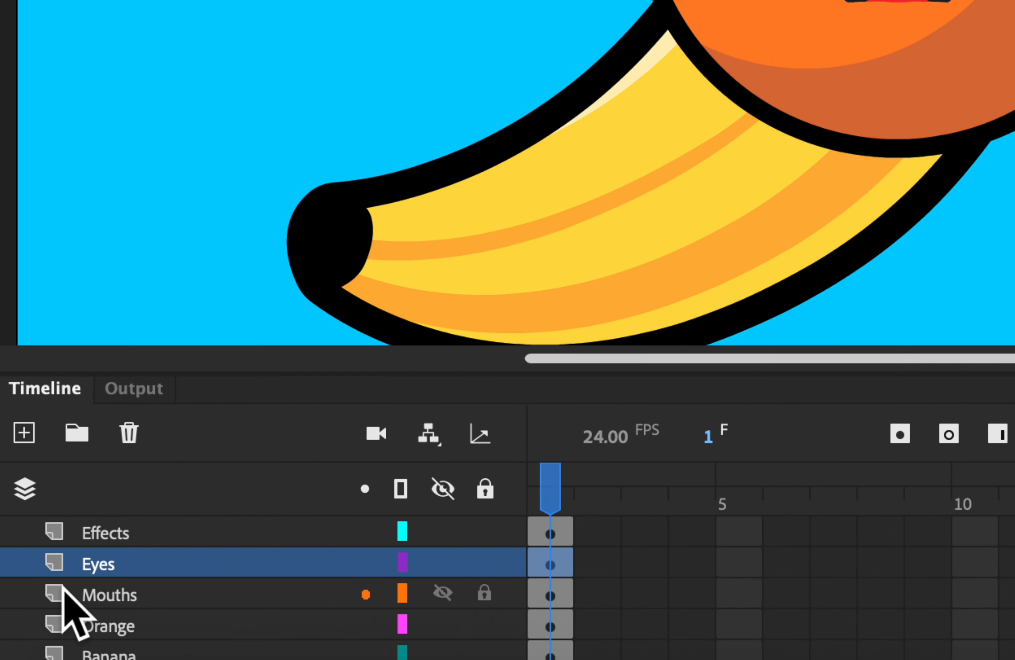
click(101, 539)
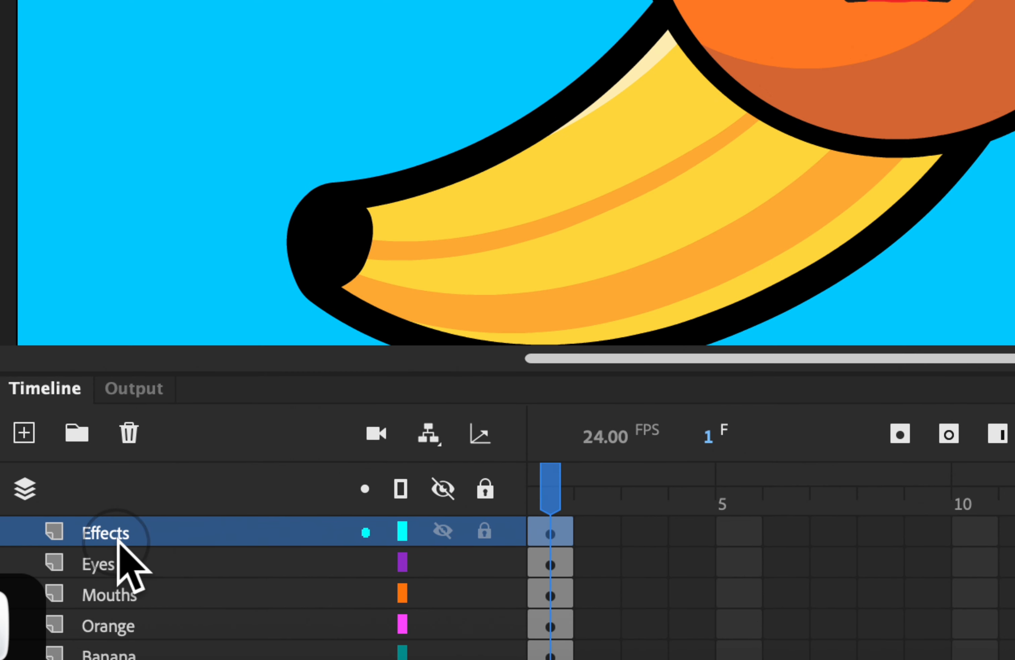
click(116, 562)
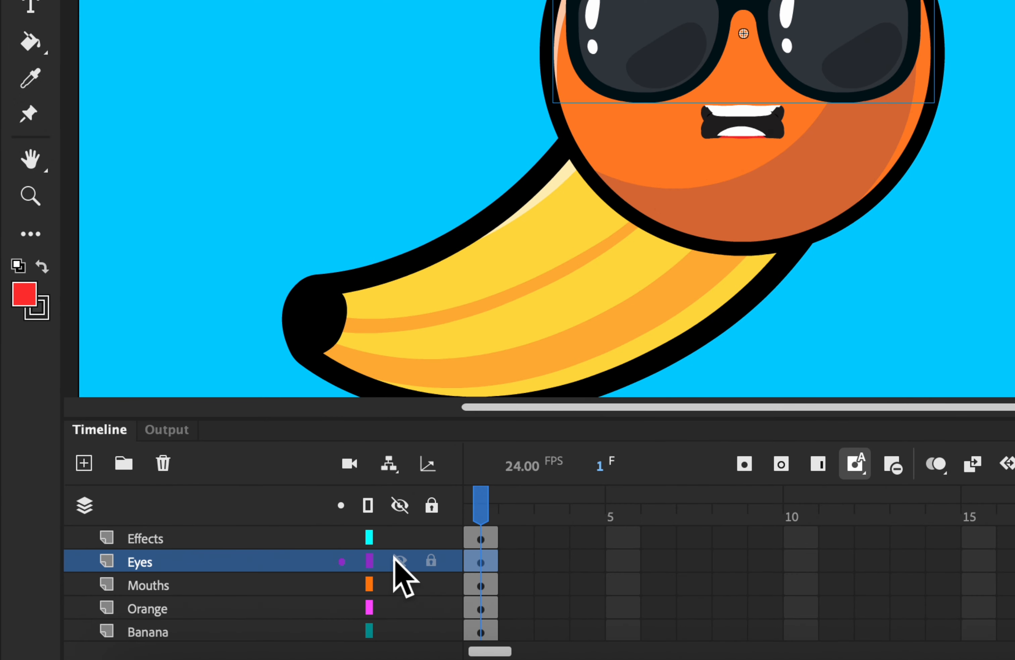
click(399, 560)
click(400, 584)
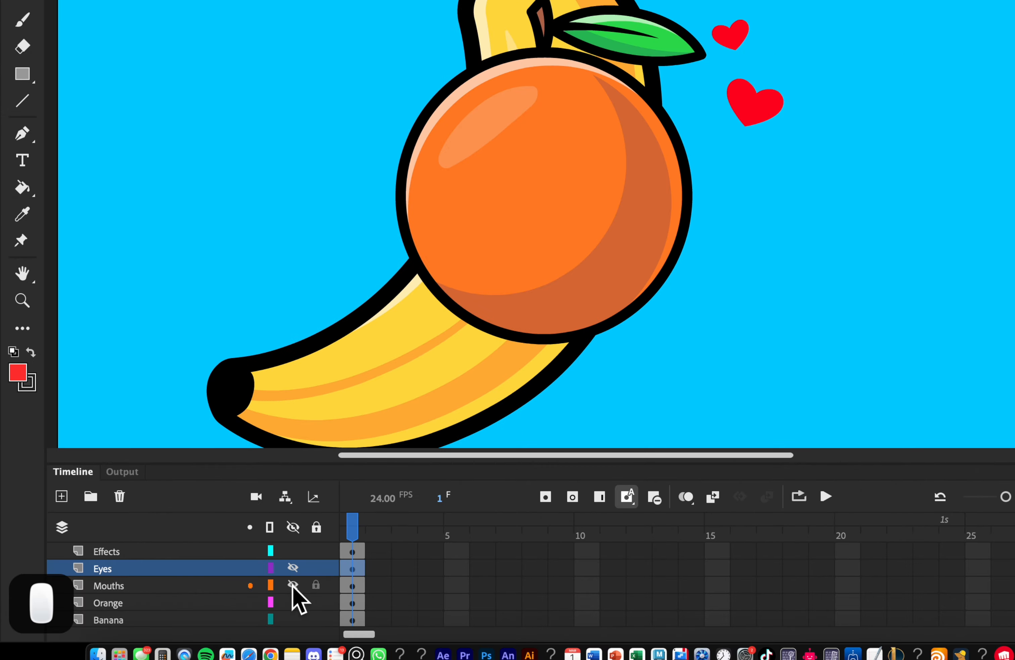
scroll(201, 599, down, 2)
click(287, 585)
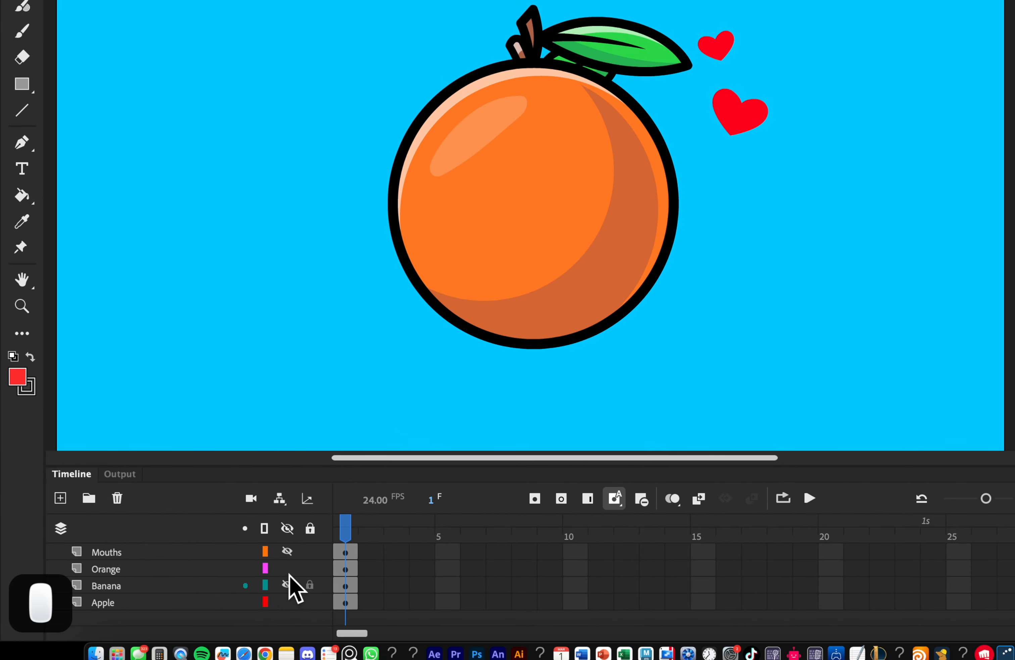
click(287, 568)
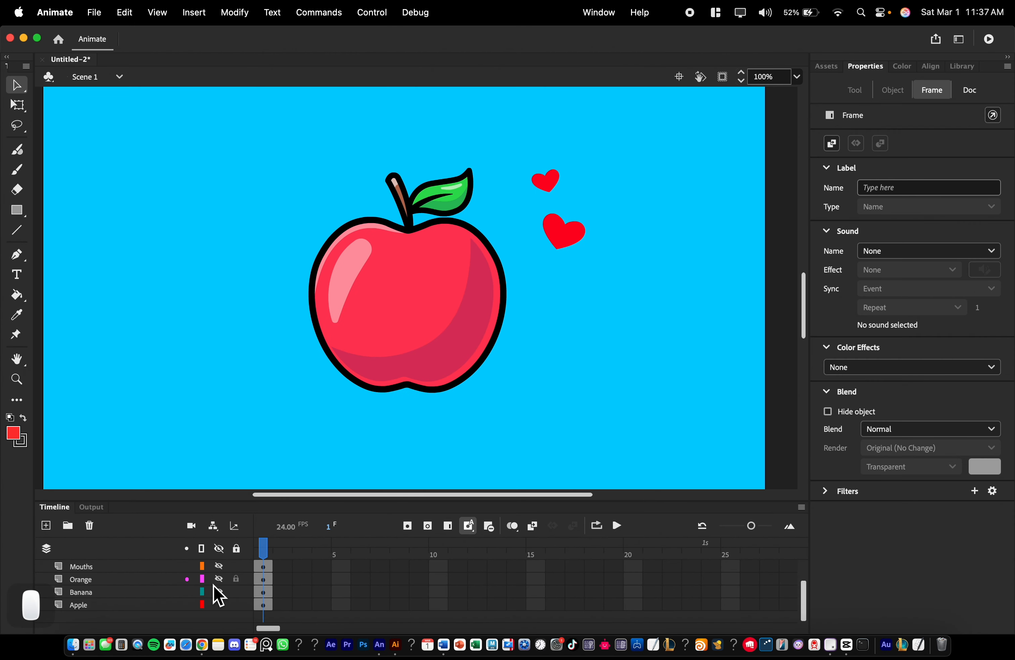
Open the Frame Picker for the Effects symbol instance and dock it with the Properties panel group.
scroll(119, 579, up, 2)
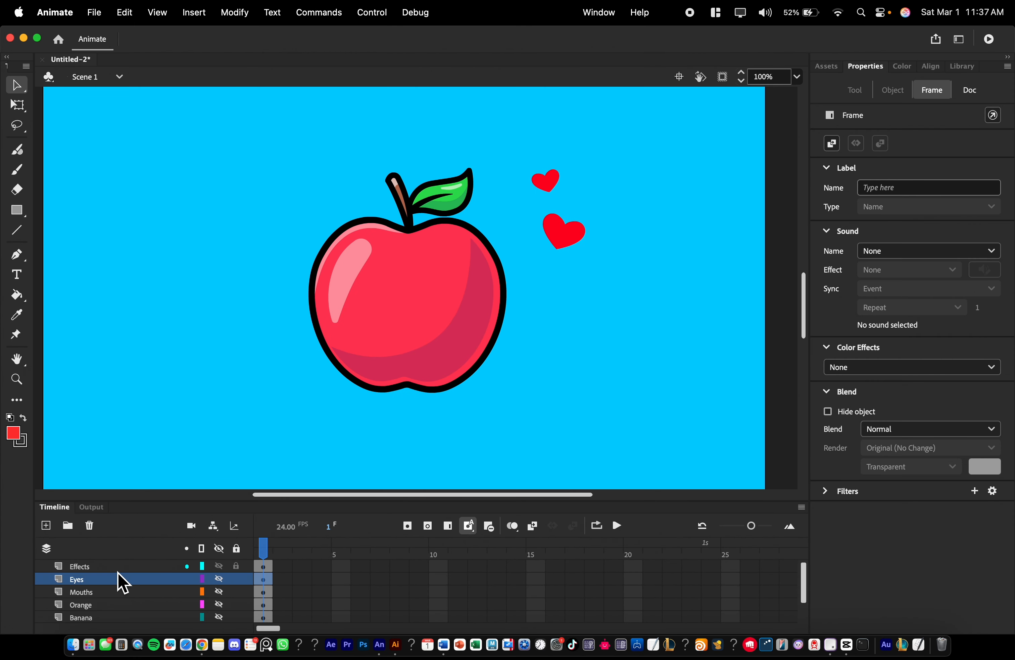
click(91, 567)
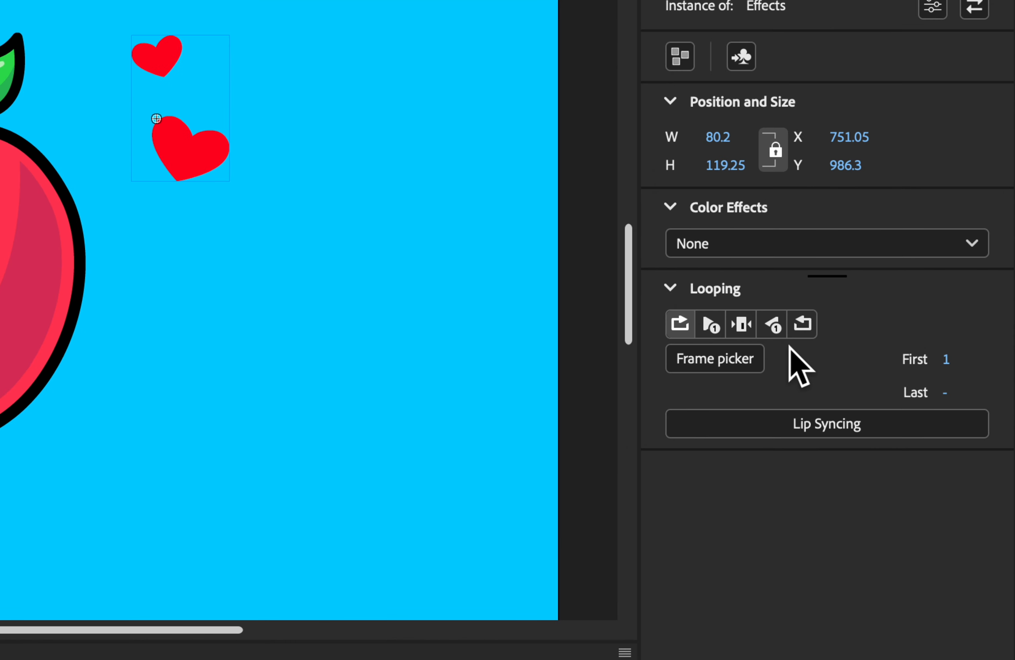
click(731, 357)
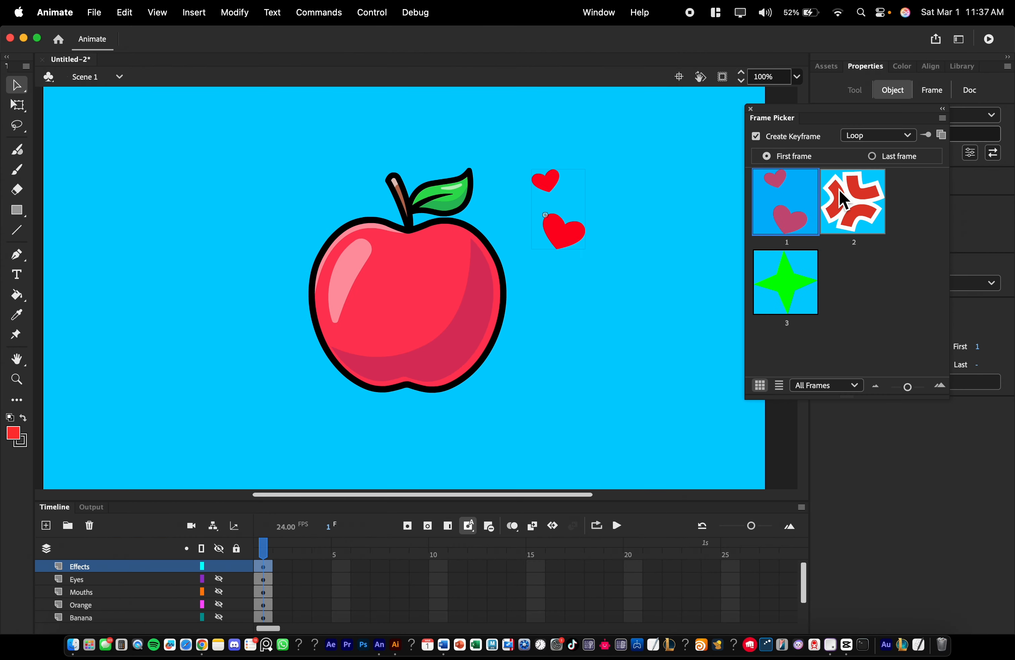
drag(780, 121, 741, 140)
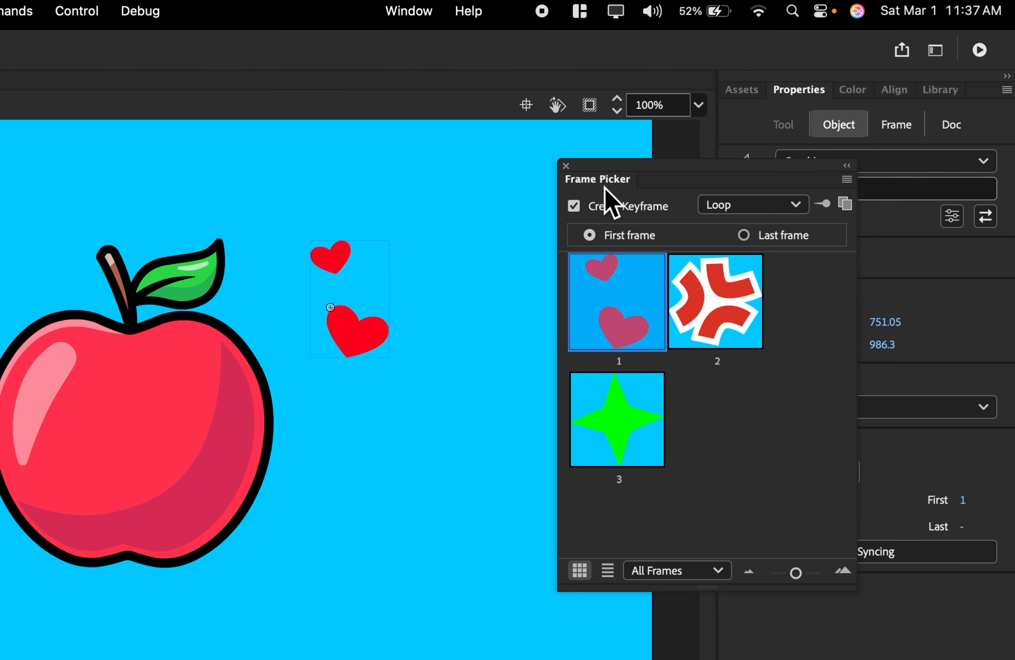
drag(605, 187, 942, 95)
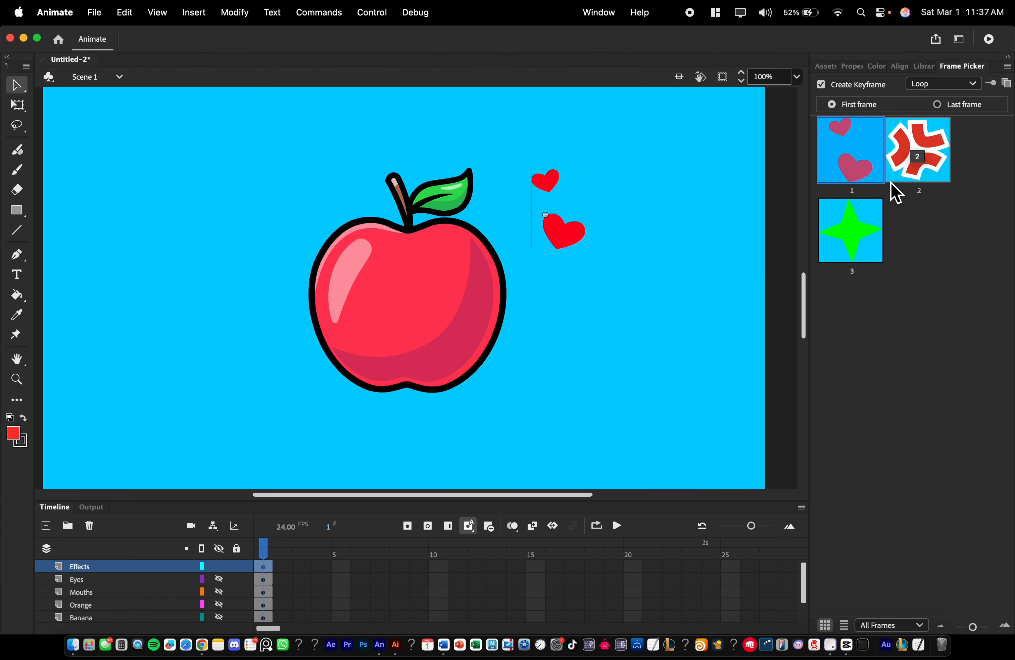
Preview the hearts, anger mark and star on the Effects instance with the Frame Picker, ending on frame 3.
click(925, 165)
click(859, 221)
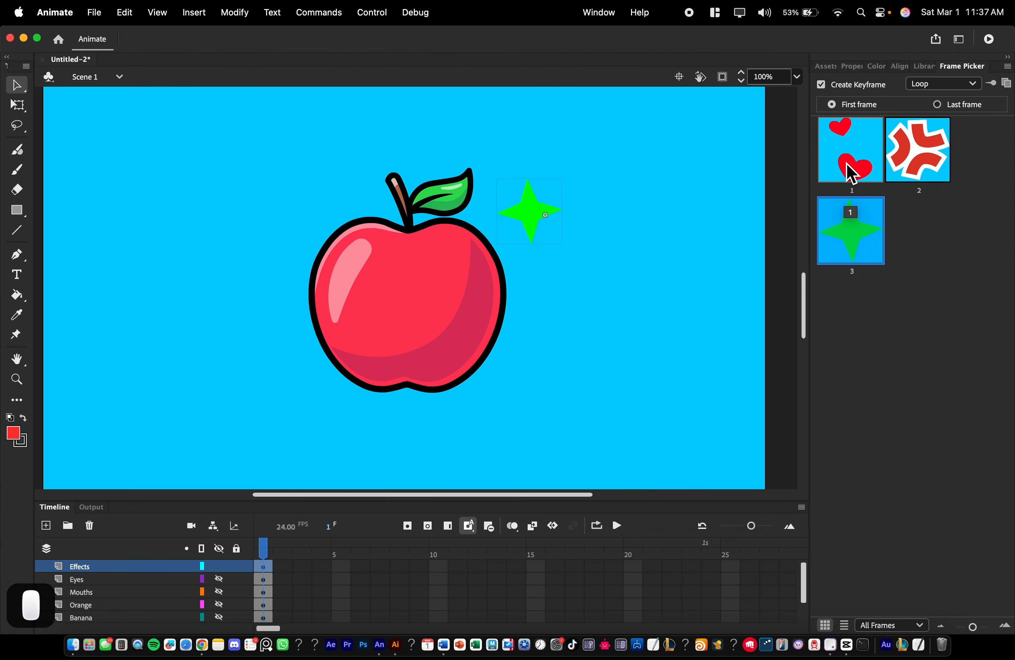
click(852, 147)
click(929, 154)
click(858, 223)
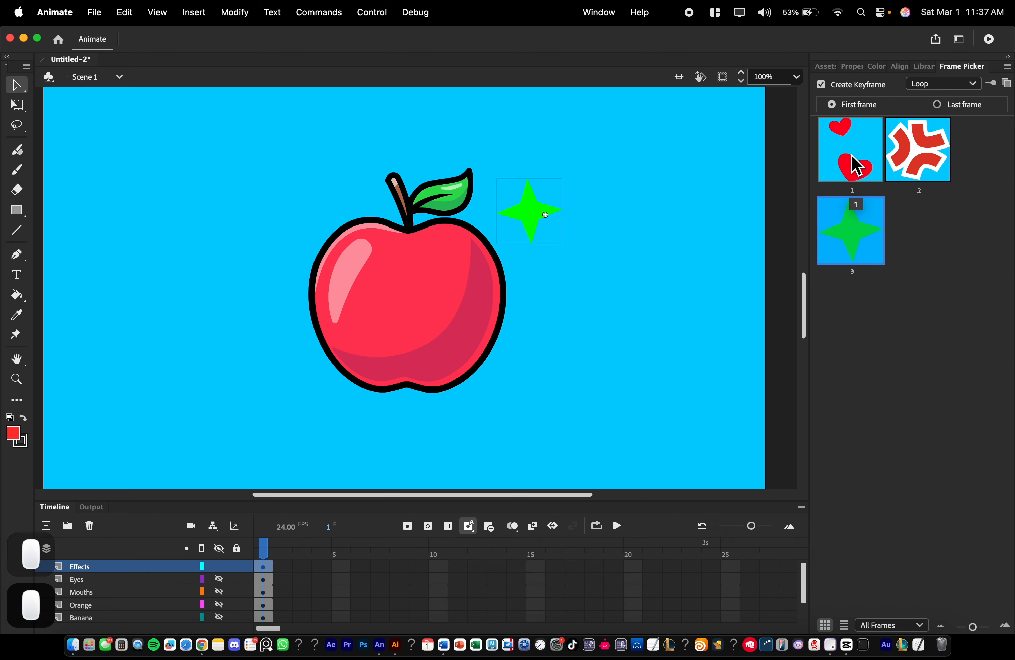
click(851, 158)
click(947, 153)
click(854, 223)
click(852, 152)
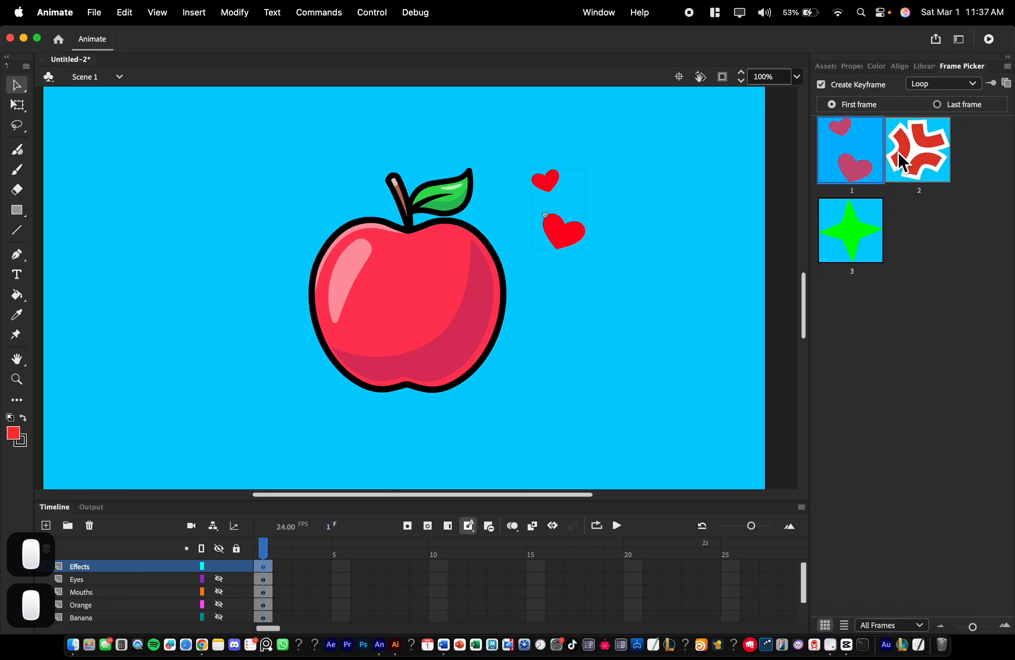
click(900, 159)
click(849, 219)
click(859, 165)
click(941, 154)
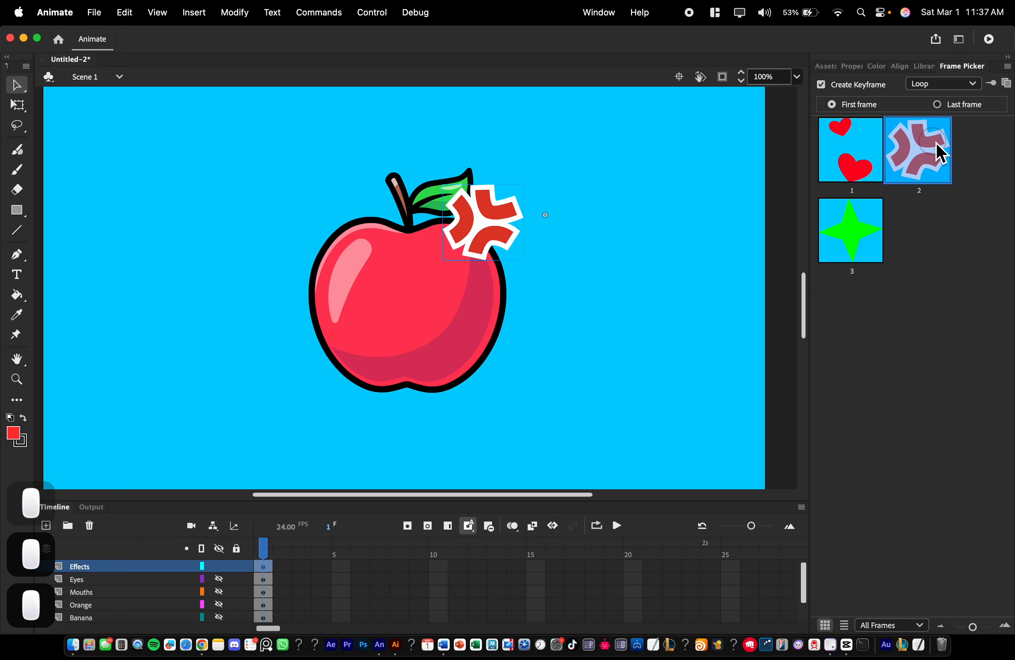
click(871, 177)
click(869, 225)
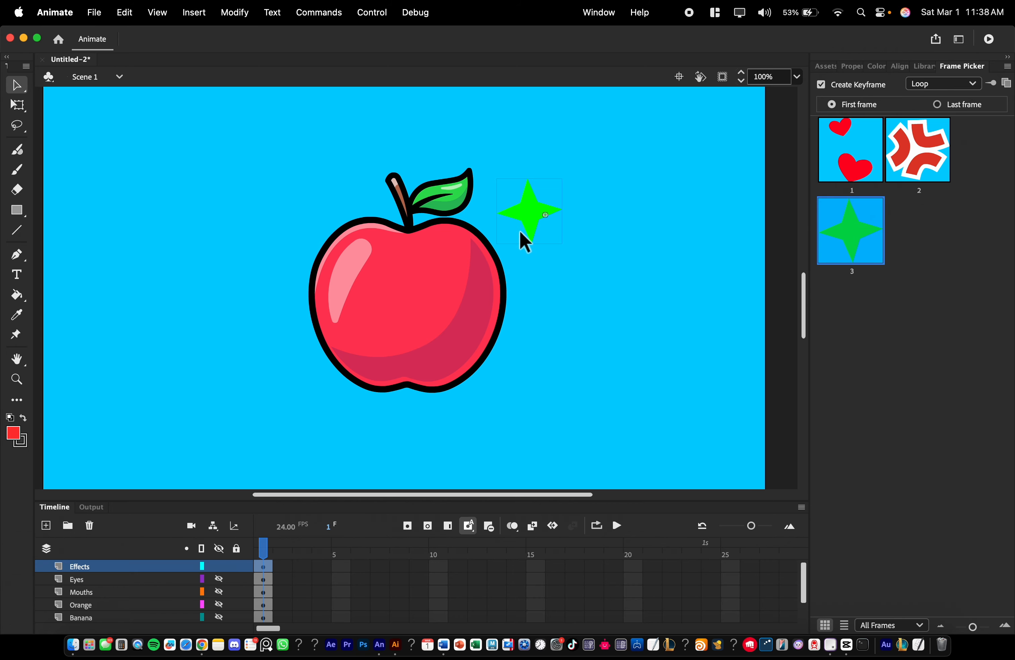
Add a blank keyframe at frame 4 inside the Effects symbol and return to Scene 1.
double_click(524, 214)
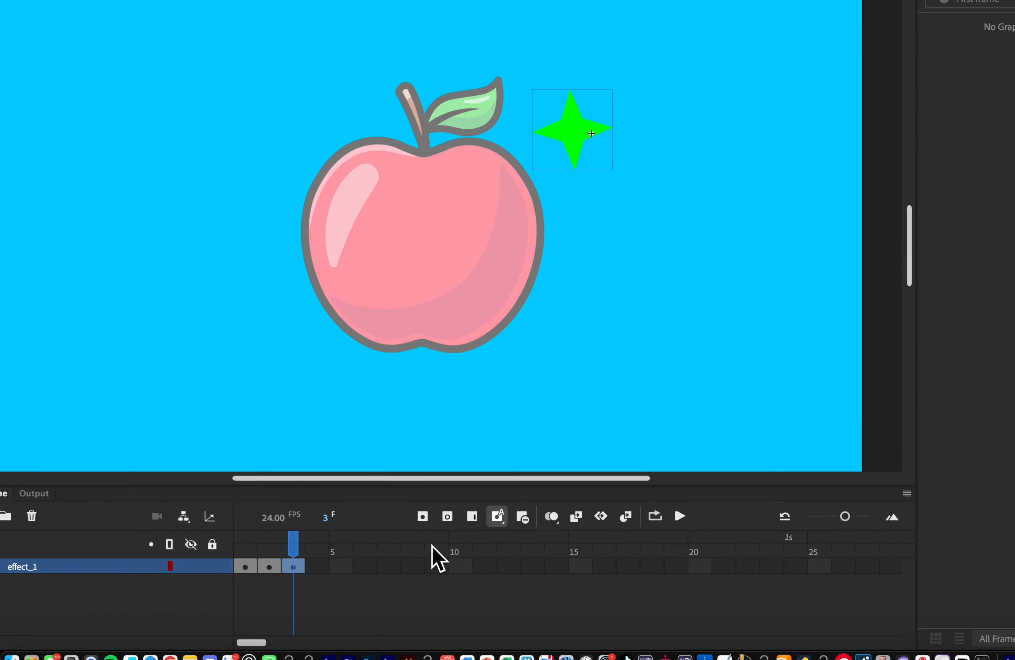
click(450, 520)
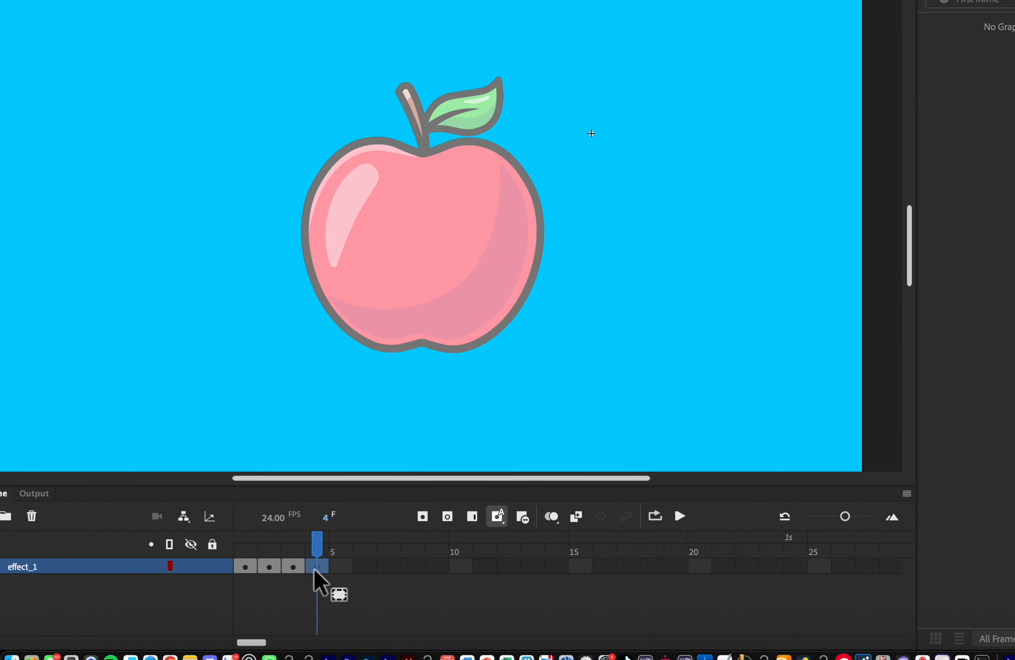
drag(301, 548, 324, 562)
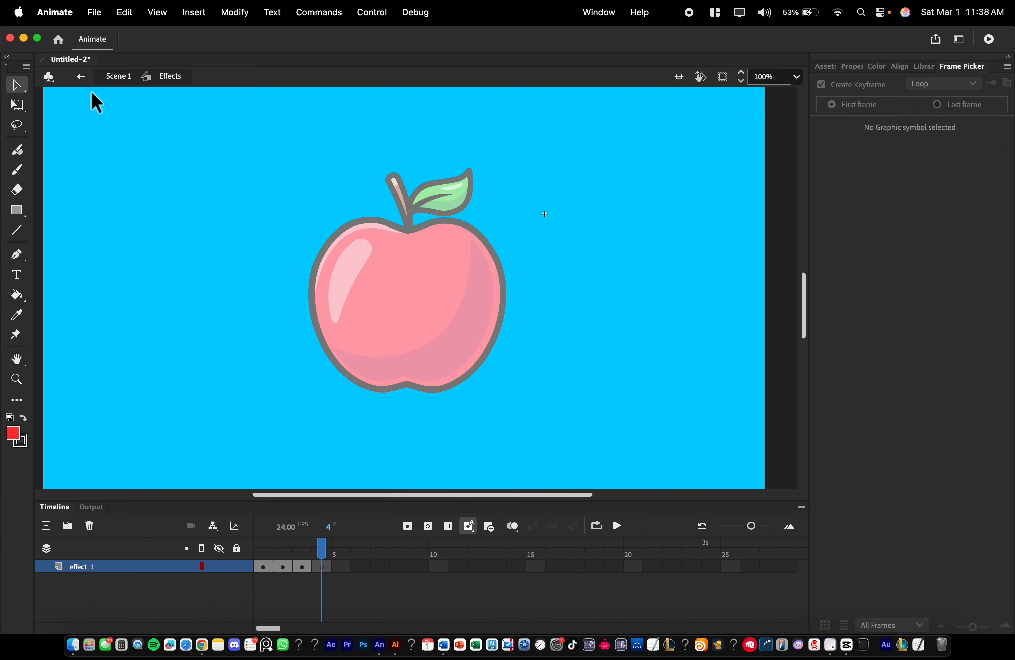
click(81, 78)
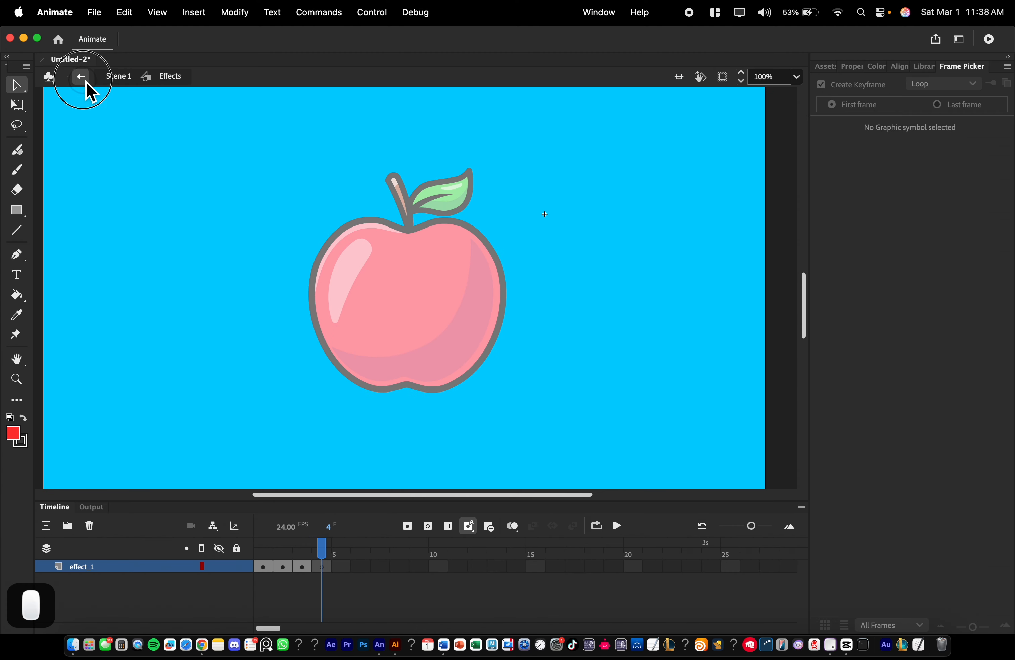
Switch the Effects instance through all four frames, including the blank one, and finish on the star in frame 3.
click(907, 253)
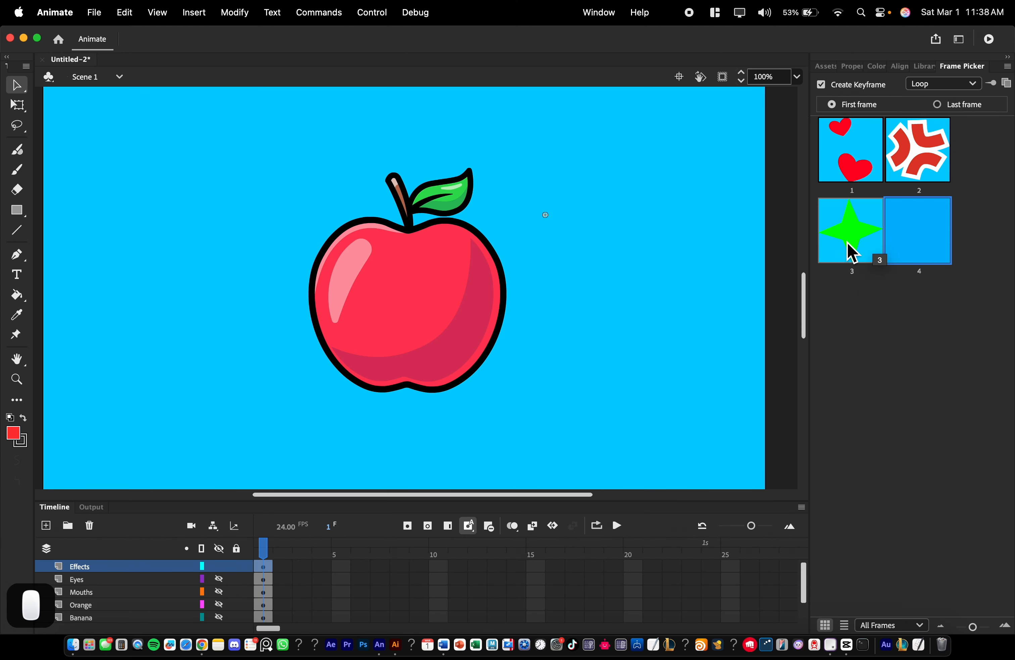
click(854, 251)
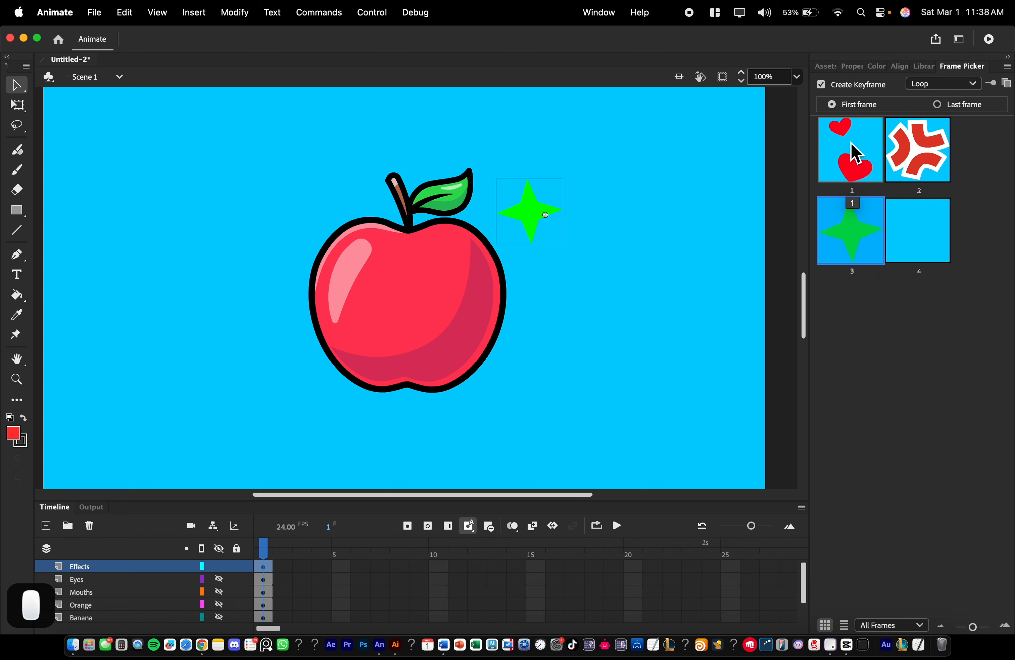
click(852, 152)
click(918, 148)
click(902, 225)
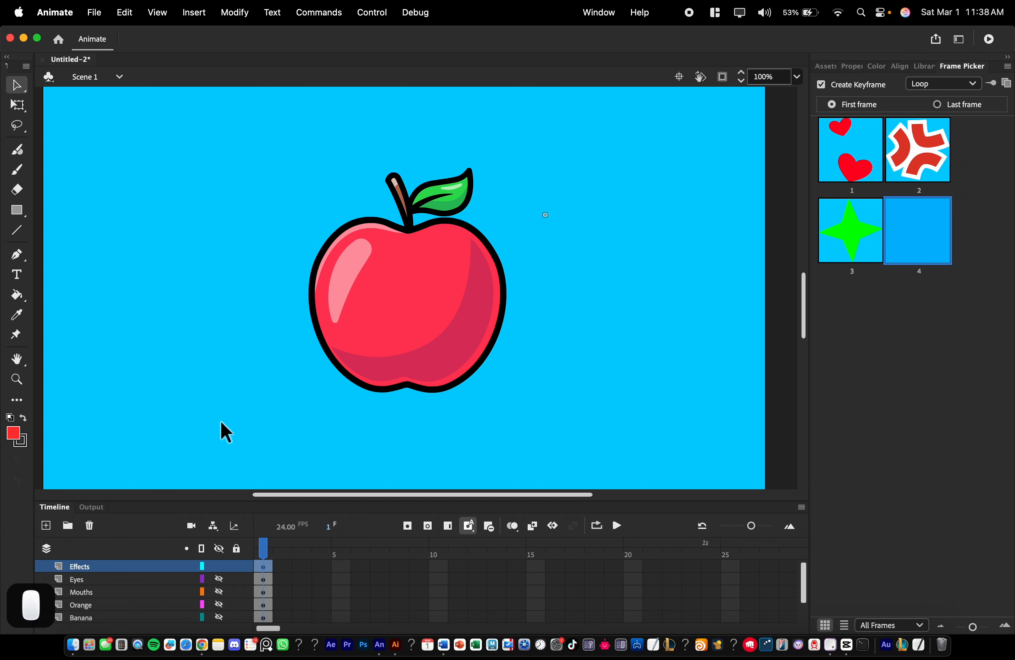
click(822, 230)
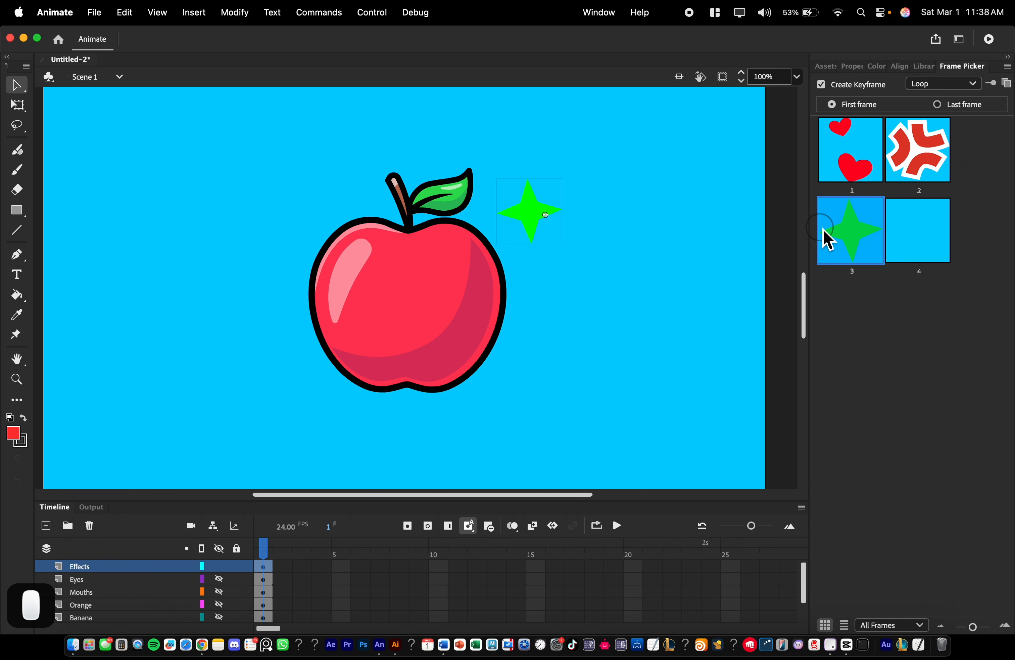
Reopen the Effects symbol and insert a blank keyframe at frame 5 of the effect_1 layer.
double_click(522, 214)
drag(321, 566, 349, 576)
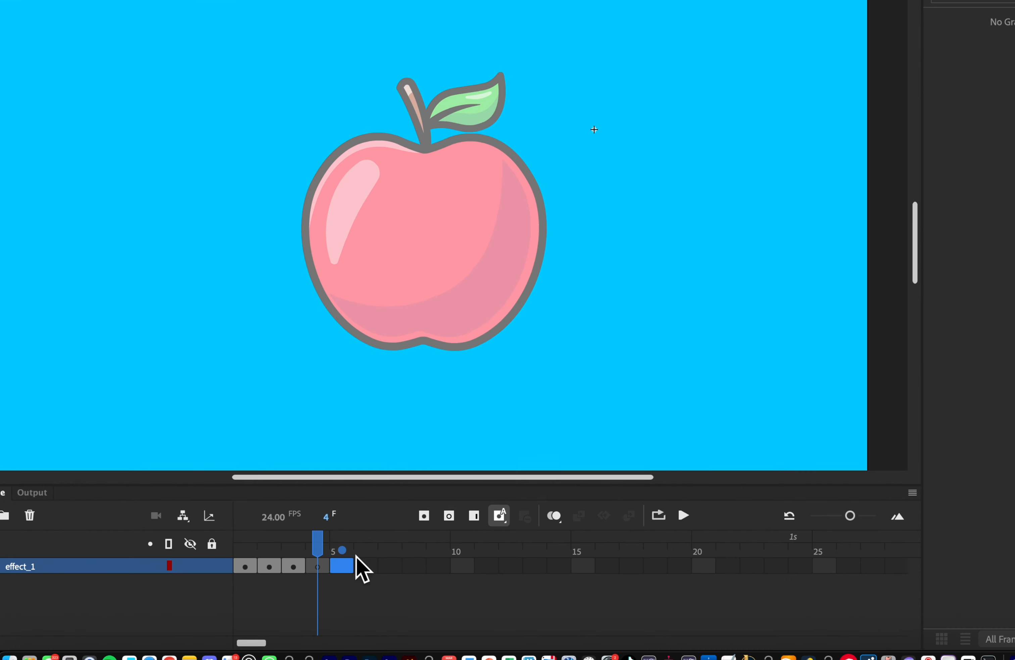
click(459, 512)
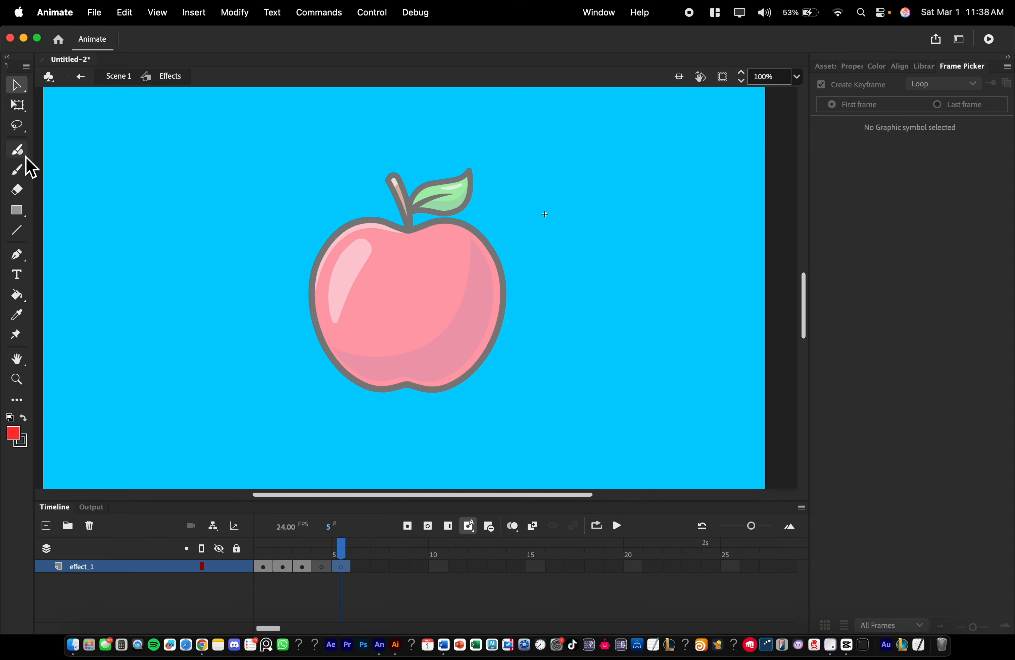
click(17, 149)
mouse_move(533, 221)
mouse_down()
mouse_move(535, 238)
mouse_move(583, 251)
mouse_move(385, 278)
mouse_up()
key(super+z)
Scribble a red effect beside the apple's leaf on frame 5 with the size 4 Classic Brush.
click(21, 171)
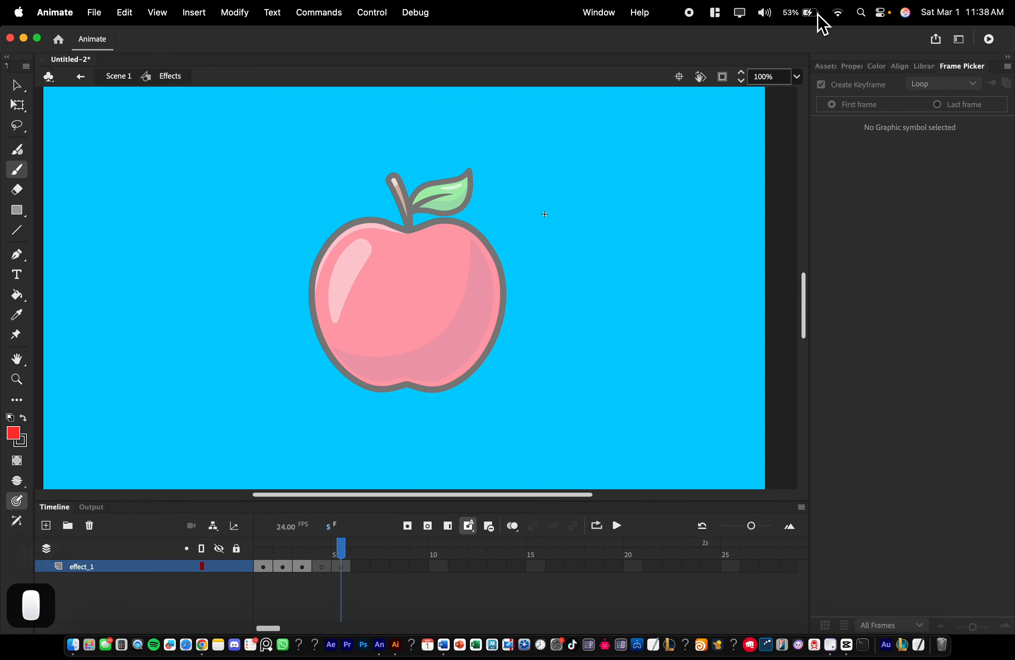
click(847, 66)
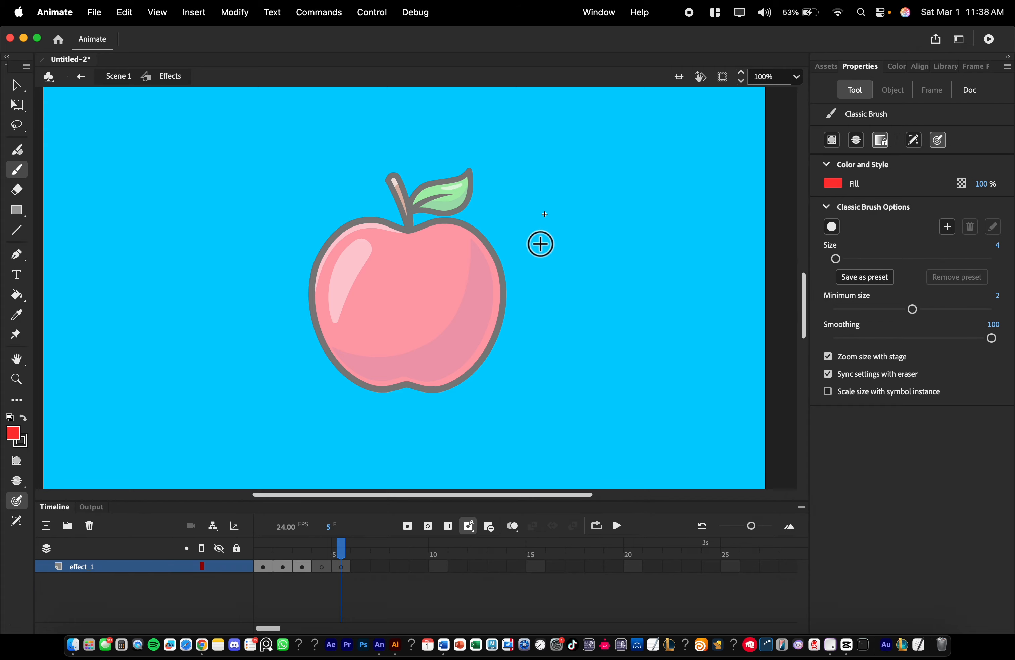
mouse_move(537, 226)
mouse_down()
mouse_move(435, 278)
mouse_move(540, 280)
mouse_move(432, 254)
mouse_move(481, 266)
mouse_up()
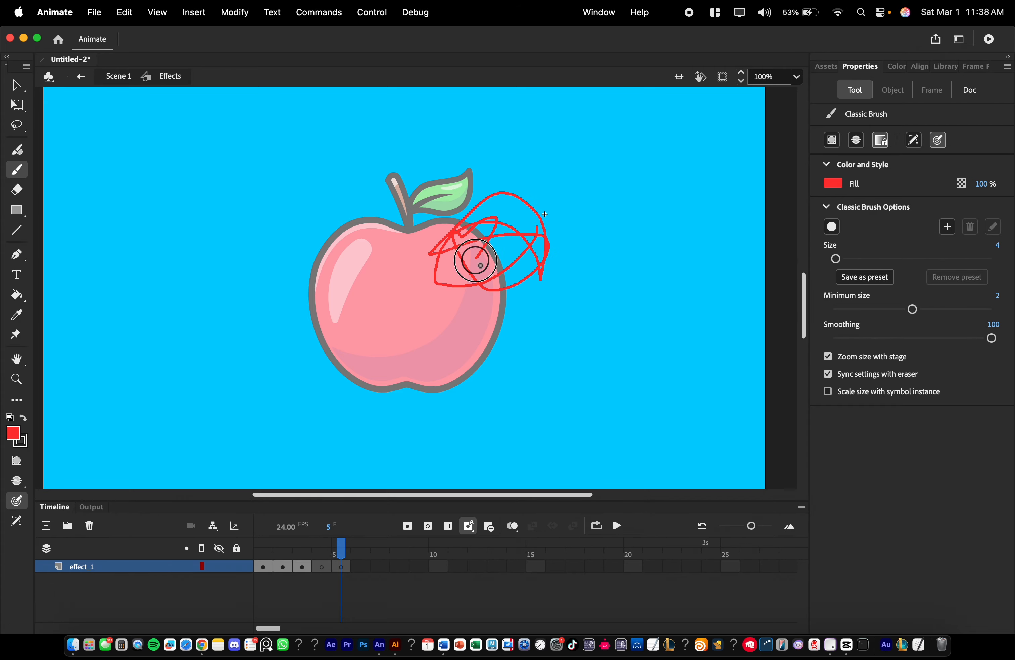
Finish the red scribble beside the apple on frame 5 and insert a blank keyframe at frame 6.
drag(549, 269, 564, 250)
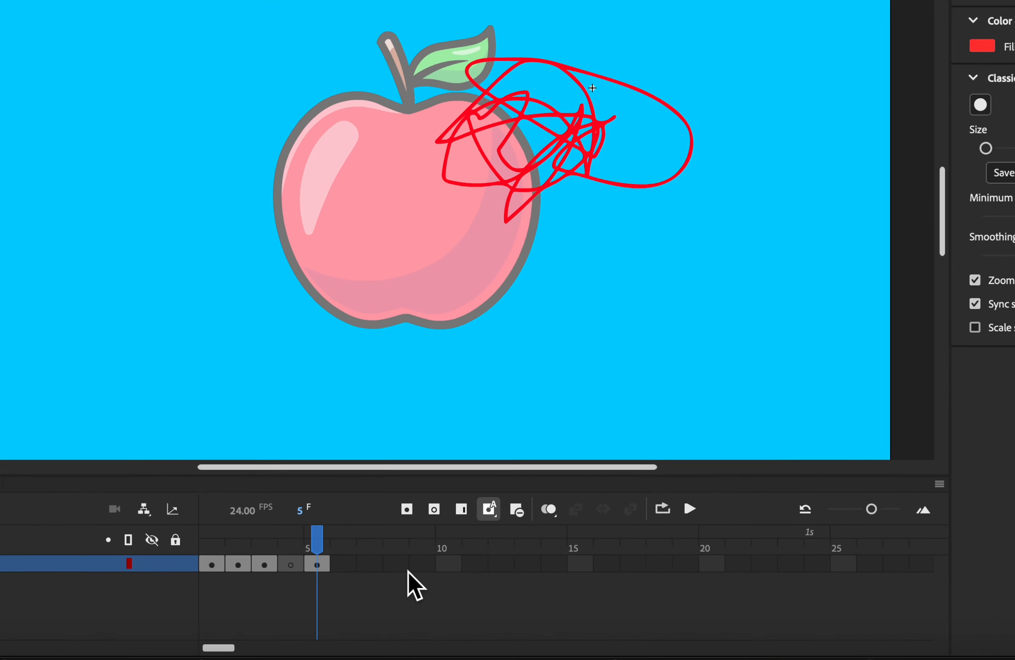
click(433, 505)
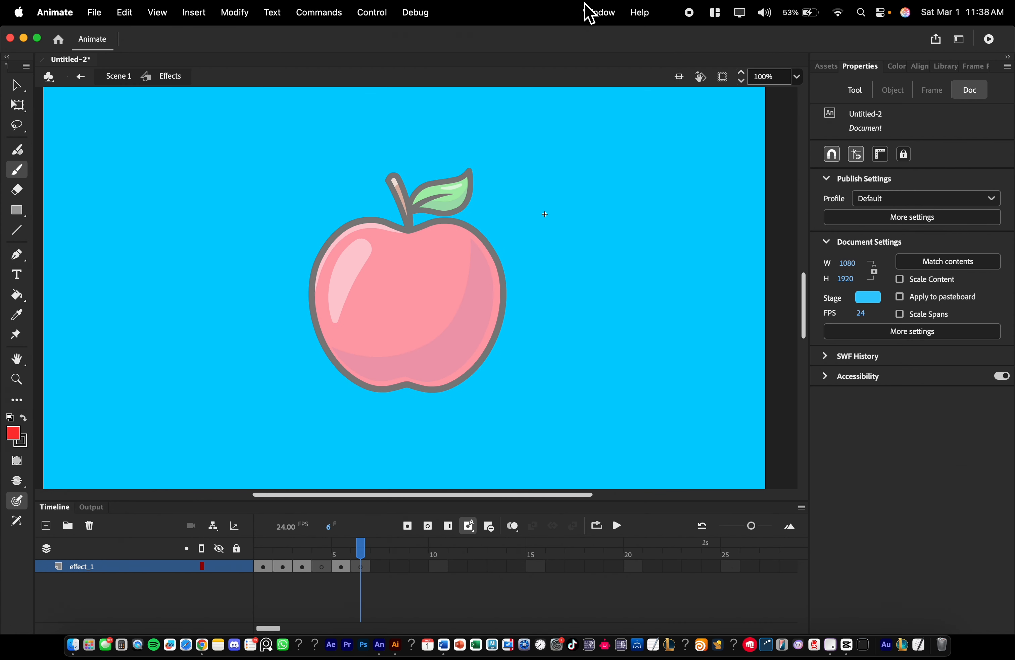
Open the Brush Library and dock it in the same group as Properties and Frame Picker.
click(596, 13)
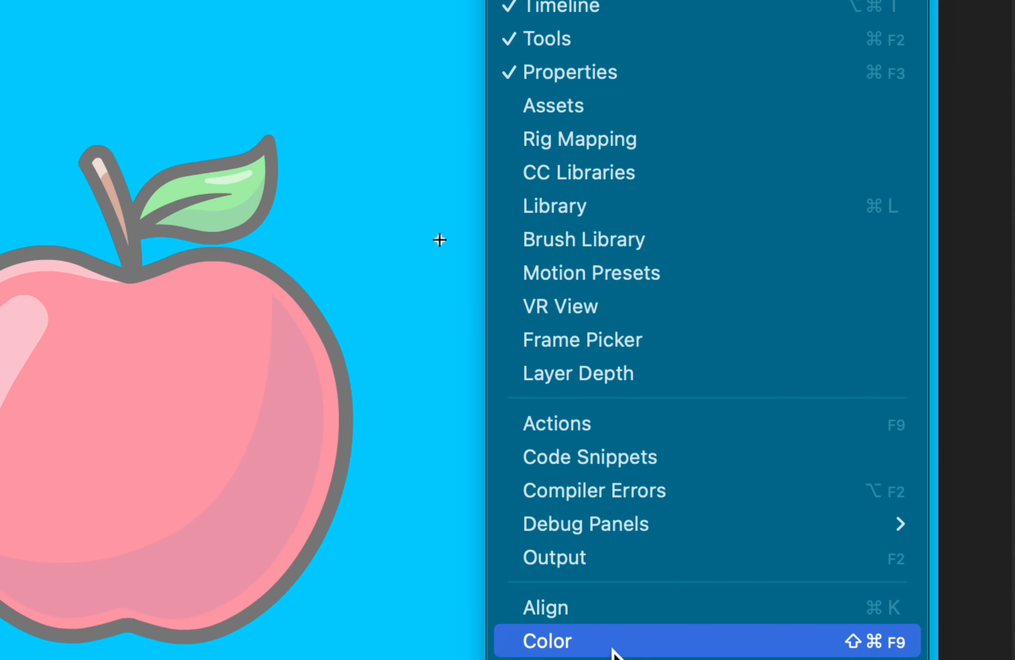
click(579, 241)
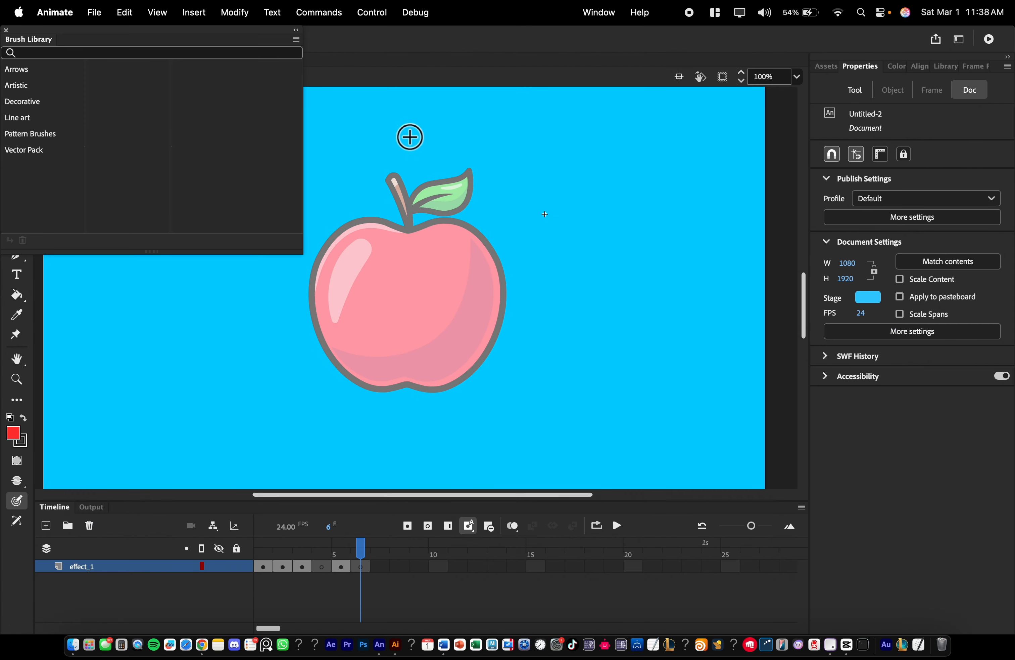
mouse_move(17, 43)
mouse_down()
mouse_move(256, 107)
mouse_move(508, 154)
mouse_up()
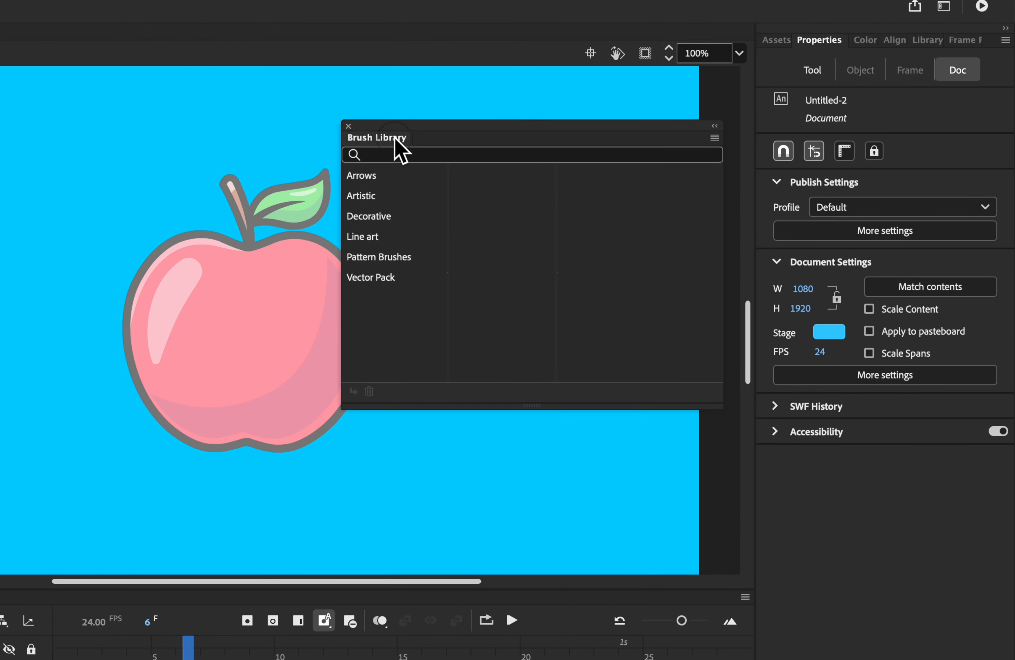
mouse_move(400, 149)
mouse_down()
mouse_move(979, 91)
mouse_move(990, 49)
mouse_move(973, 41)
mouse_up()
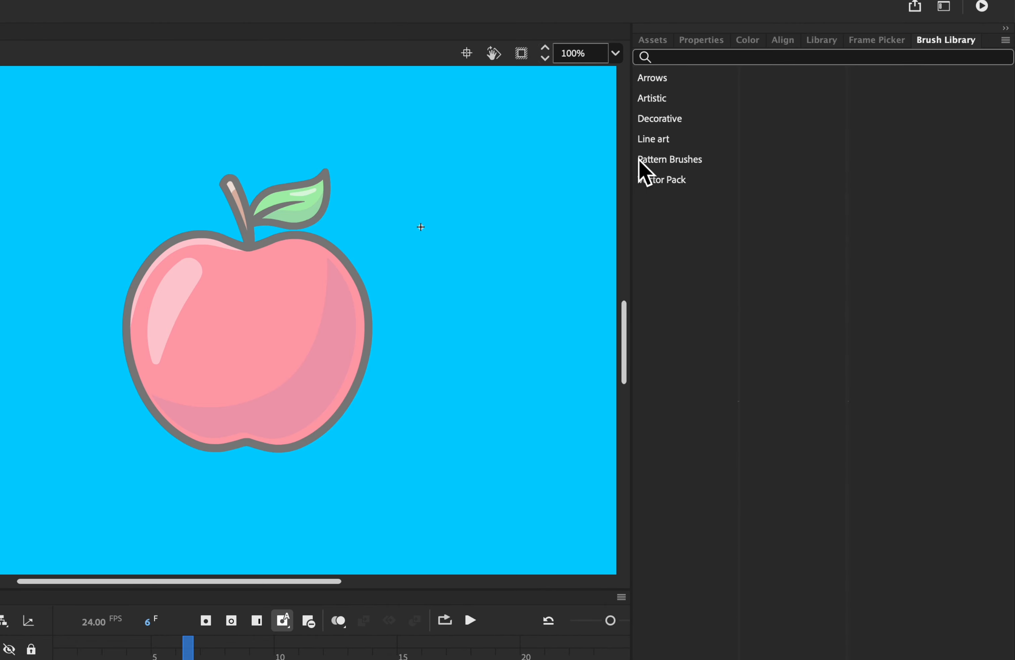
Browse the Arrows and Artistic brushes in the Brush Library and select Dry Ink 2 from the Ink set.
click(670, 79)
click(783, 80)
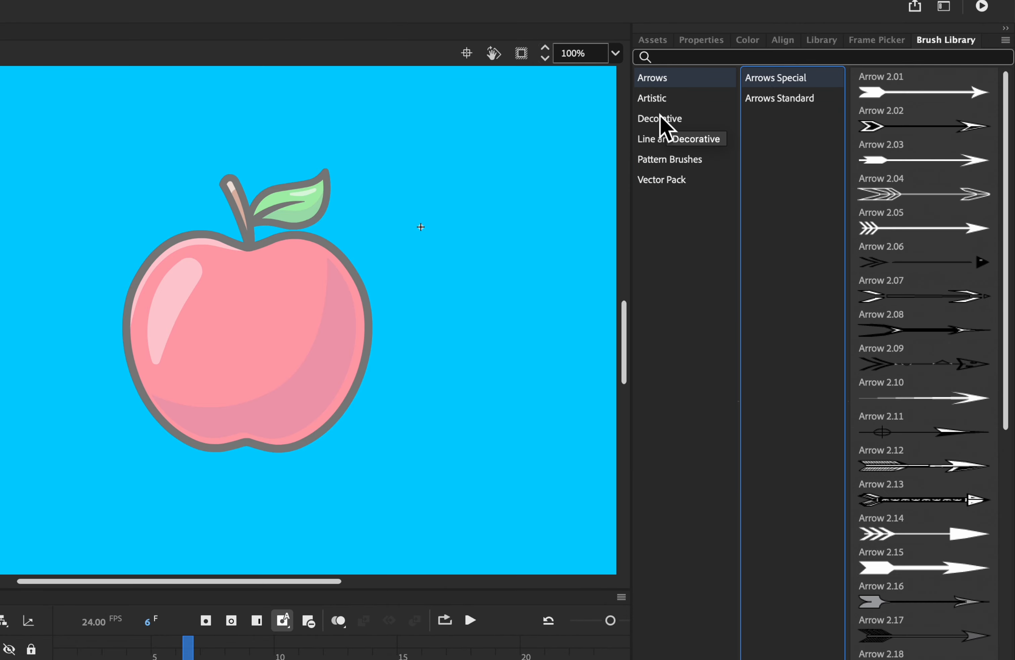
click(653, 98)
click(773, 77)
click(759, 118)
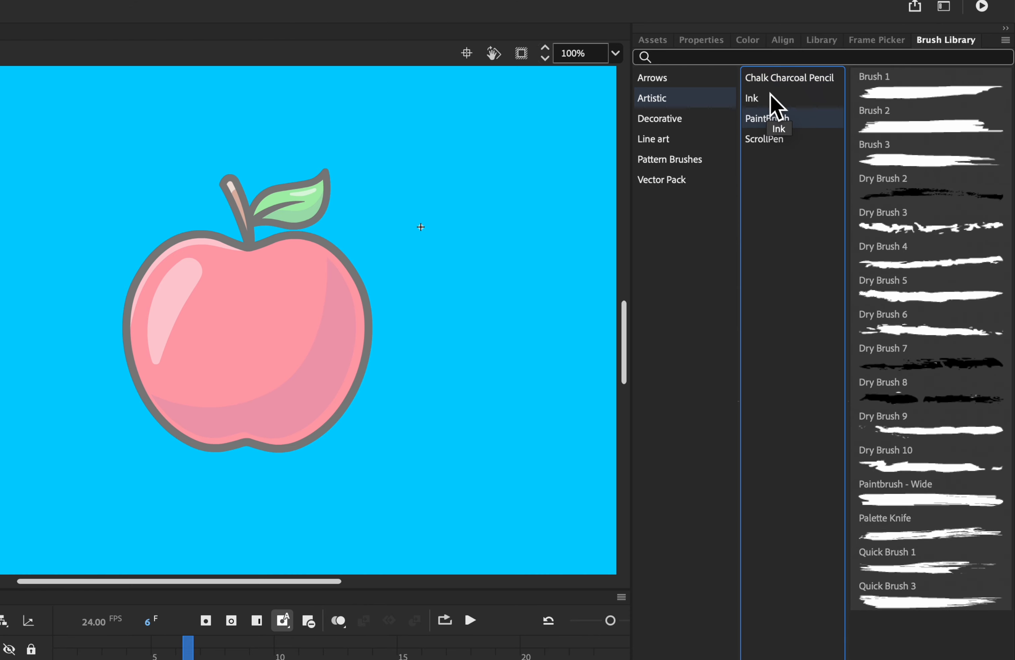
click(771, 99)
click(786, 107)
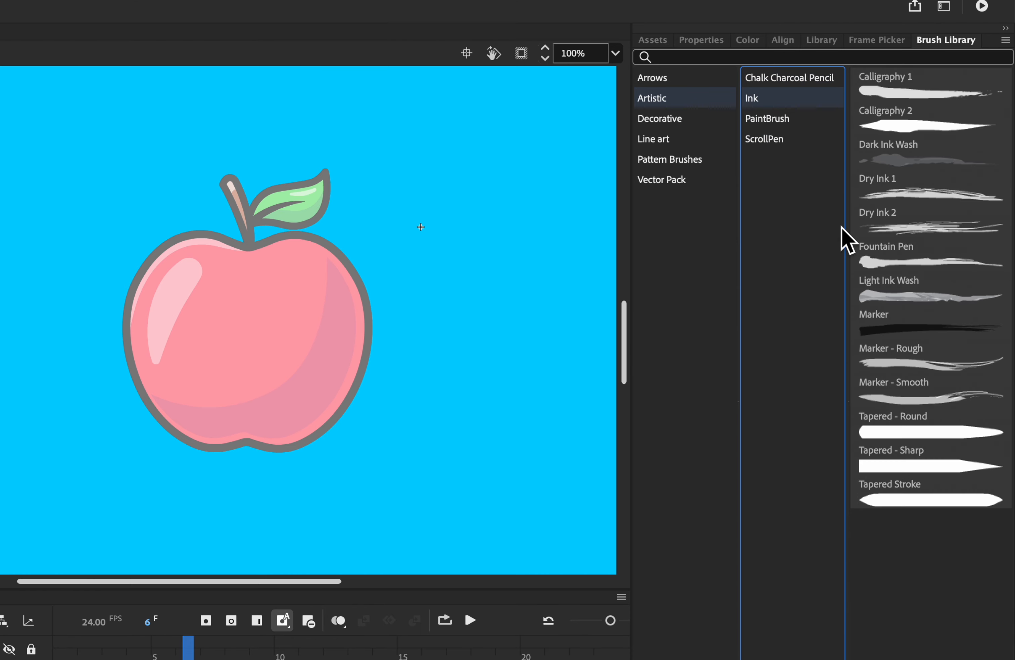
click(954, 228)
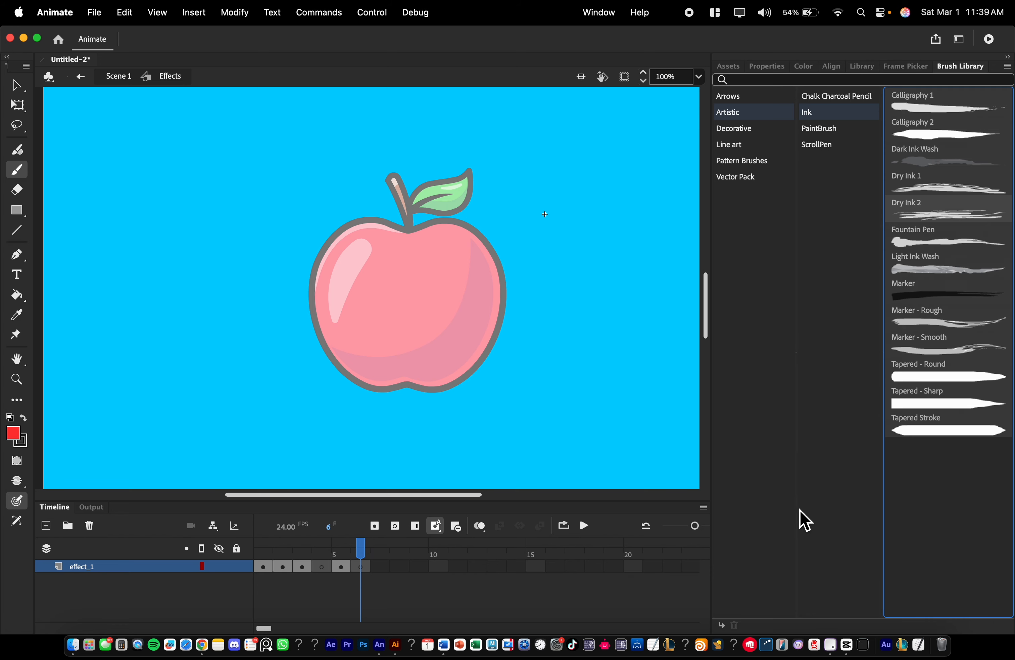
key(super+z)
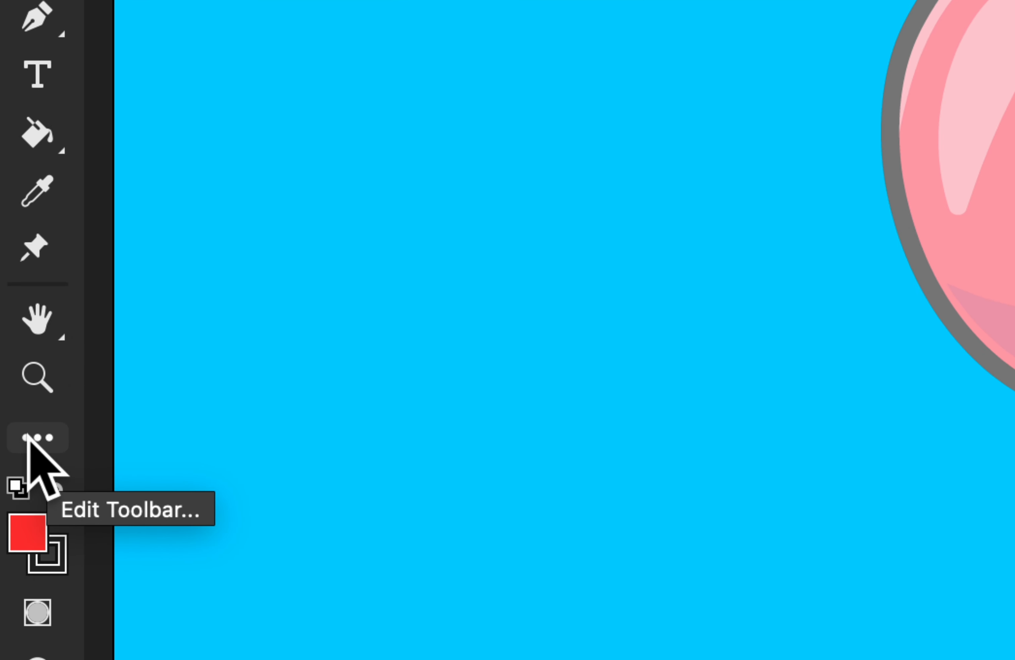
Add the Paint Brush Tool to the toolbar below the Classic Brush and close the tool customisation.
click(37, 437)
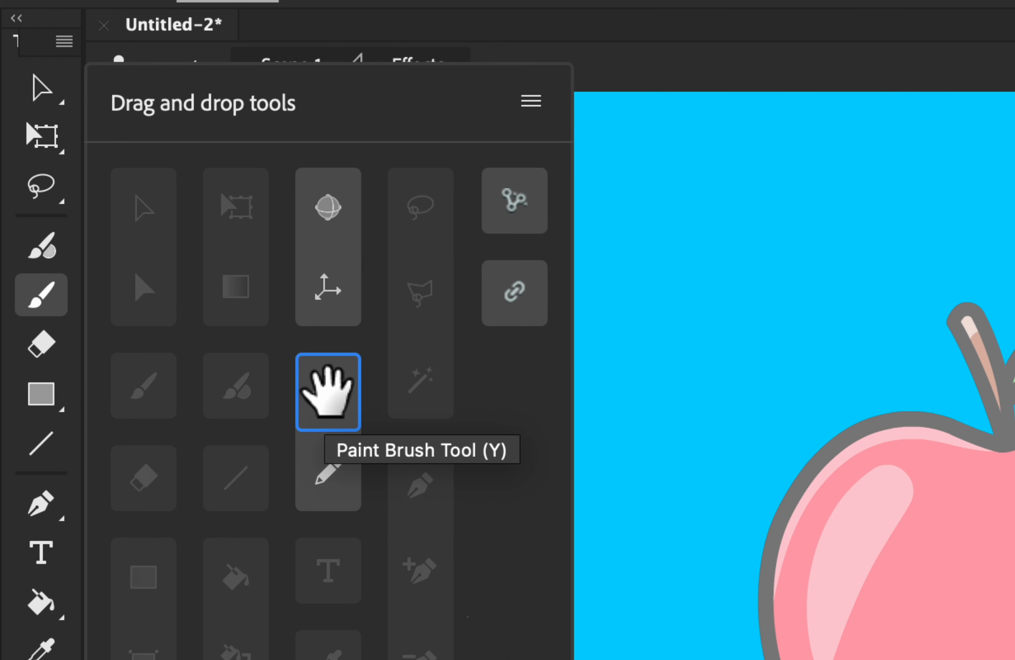
mouse_move(328, 392)
mouse_down()
mouse_move(324, 343)
mouse_move(108, 295)
mouse_move(68, 324)
mouse_move(58, 319)
mouse_up()
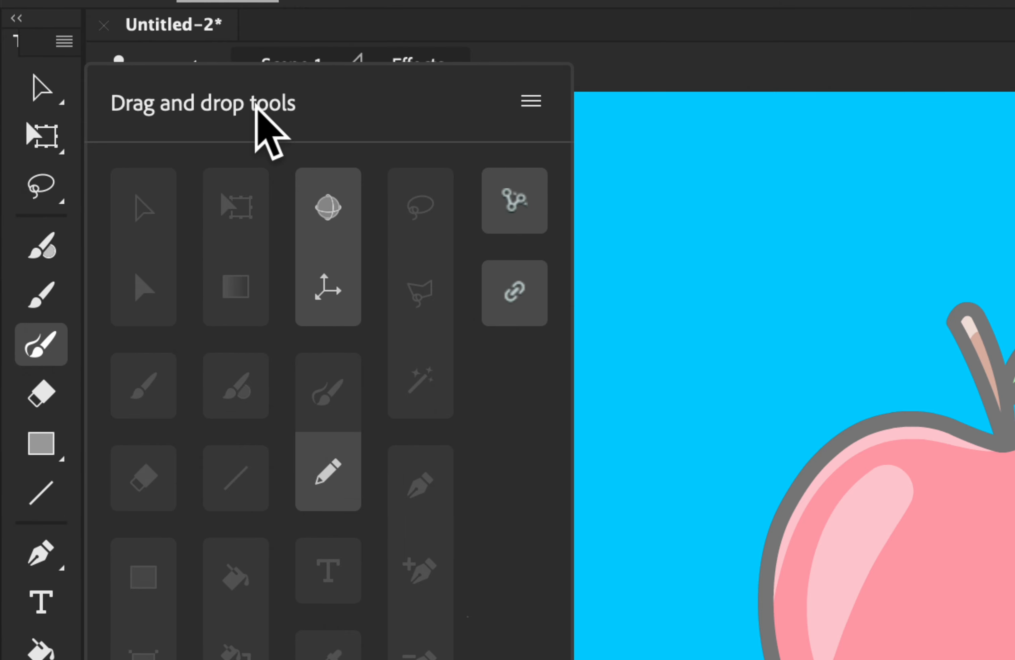
click(599, 38)
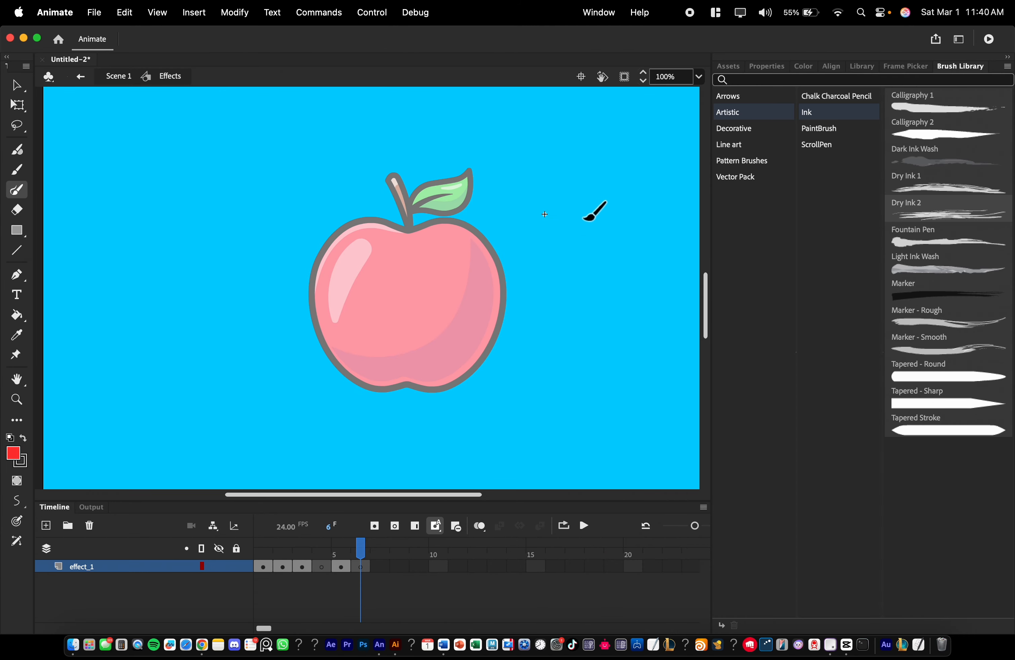
Set the Paint Brush stroke size to 39, undoing the trial strokes made beside the apple.
mouse_move(617, 227)
mouse_down()
mouse_move(543, 197)
mouse_move(469, 262)
mouse_move(545, 290)
mouse_move(560, 242)
mouse_move(600, 269)
mouse_up()
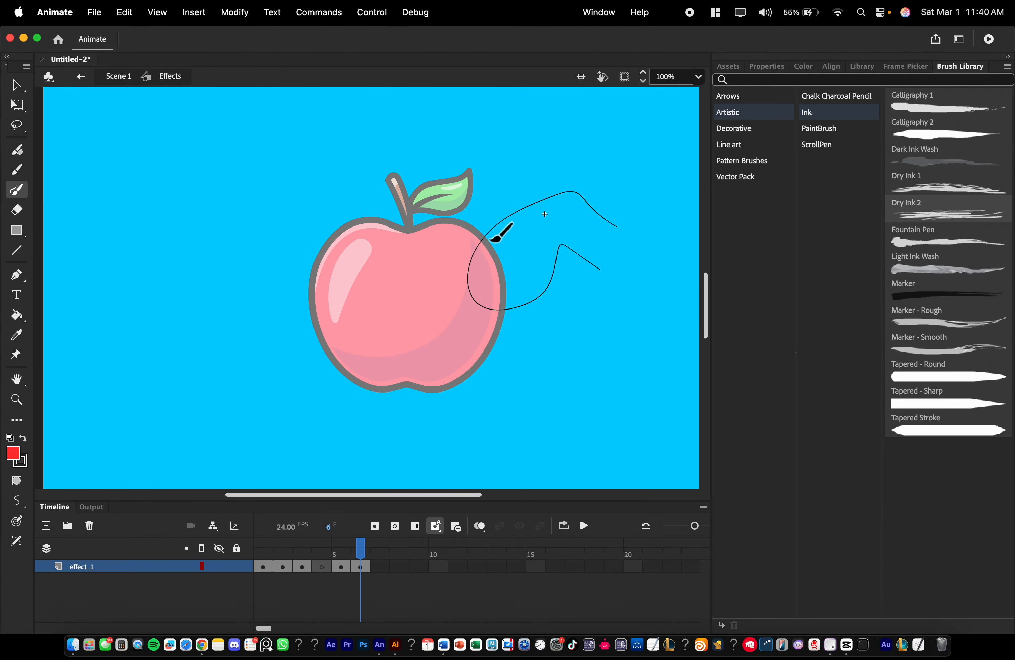
key(super+z)
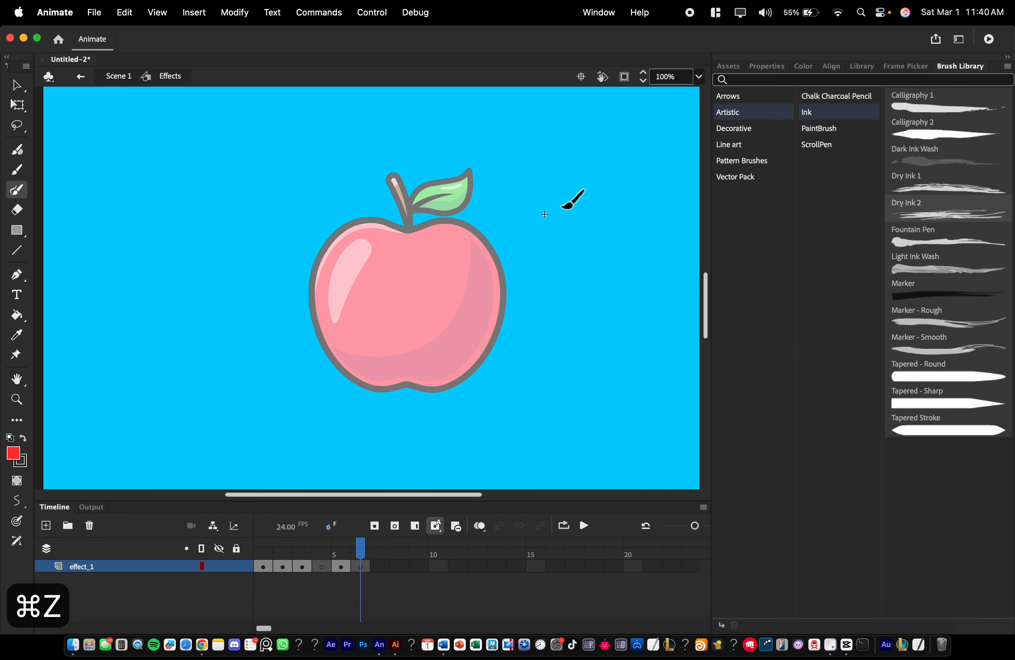
click(768, 67)
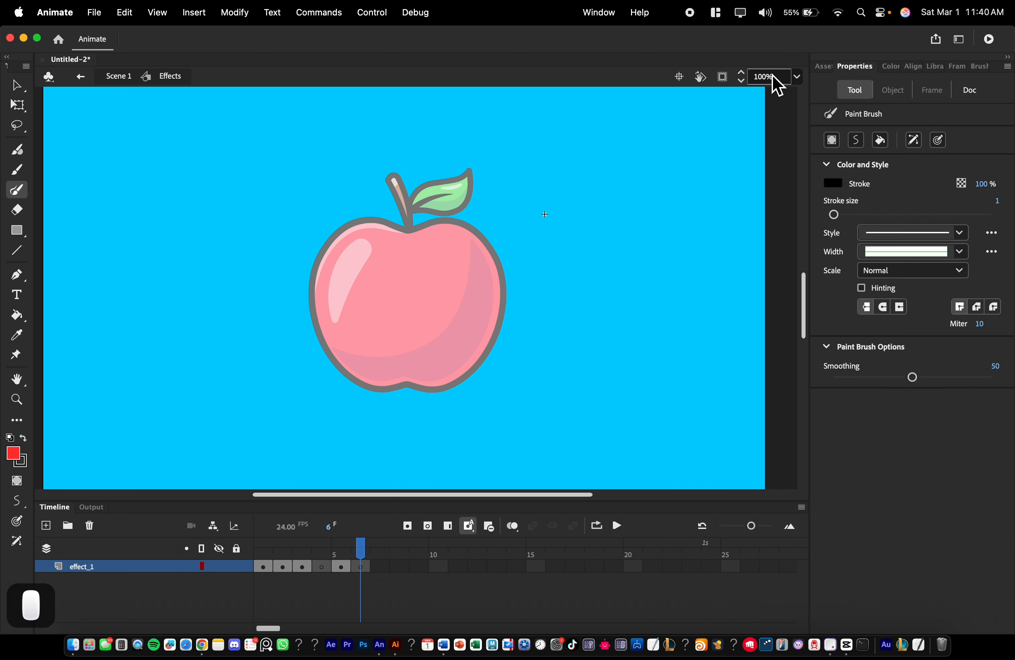
drag(838, 217, 862, 221)
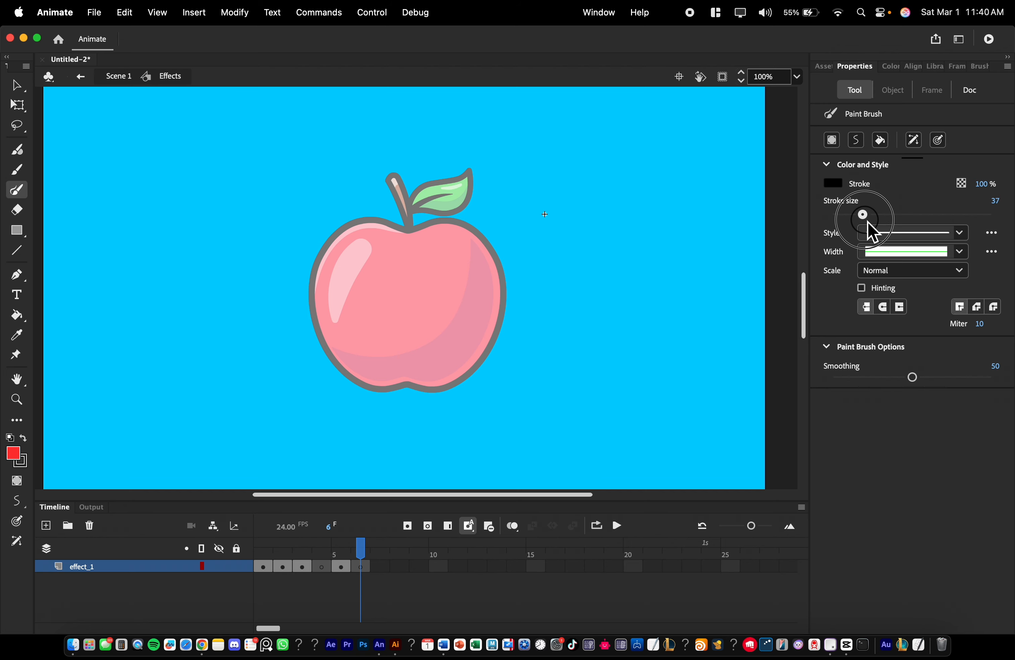
mouse_move(567, 191)
mouse_down()
mouse_move(557, 283)
mouse_move(704, 145)
mouse_up()
key(super+z)
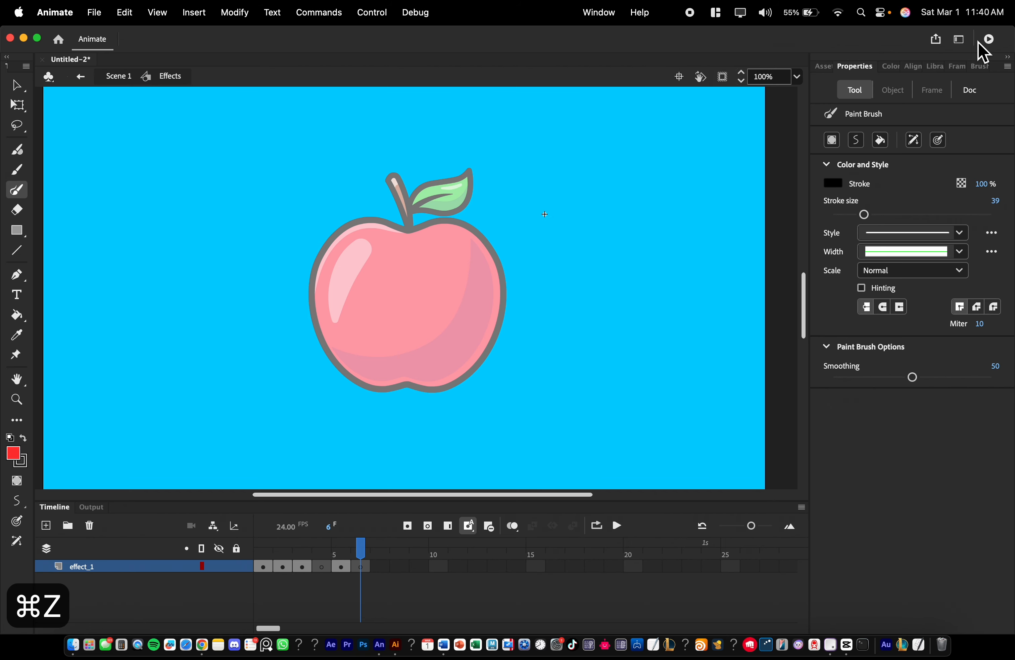
Apply the selected Dry Ink 2 brush from the Brush Library to the Paint Brush.
click(983, 66)
click(967, 218)
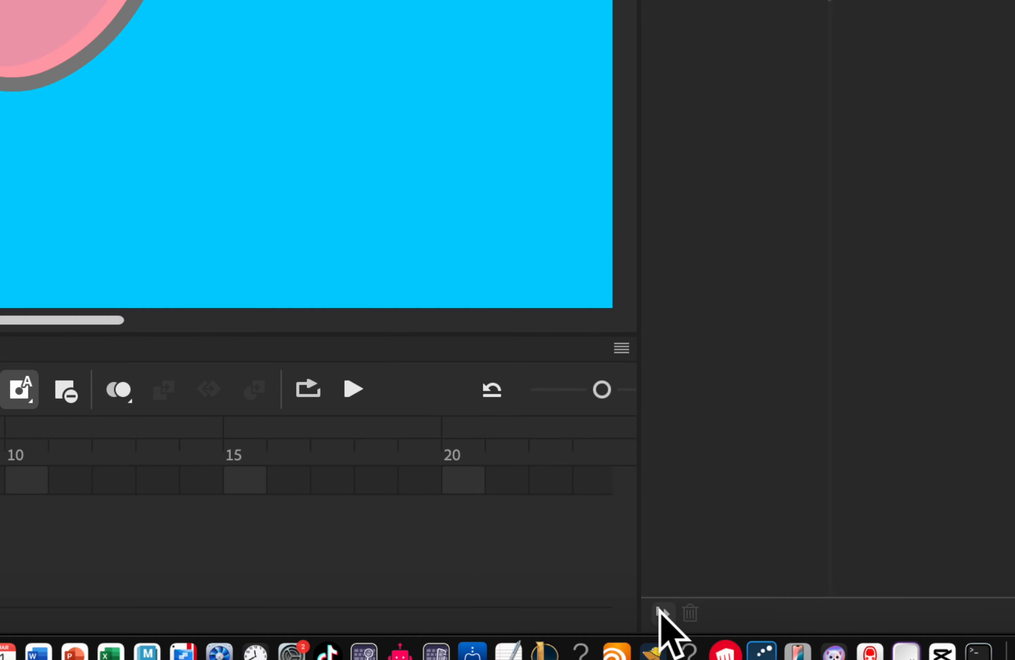
click(660, 610)
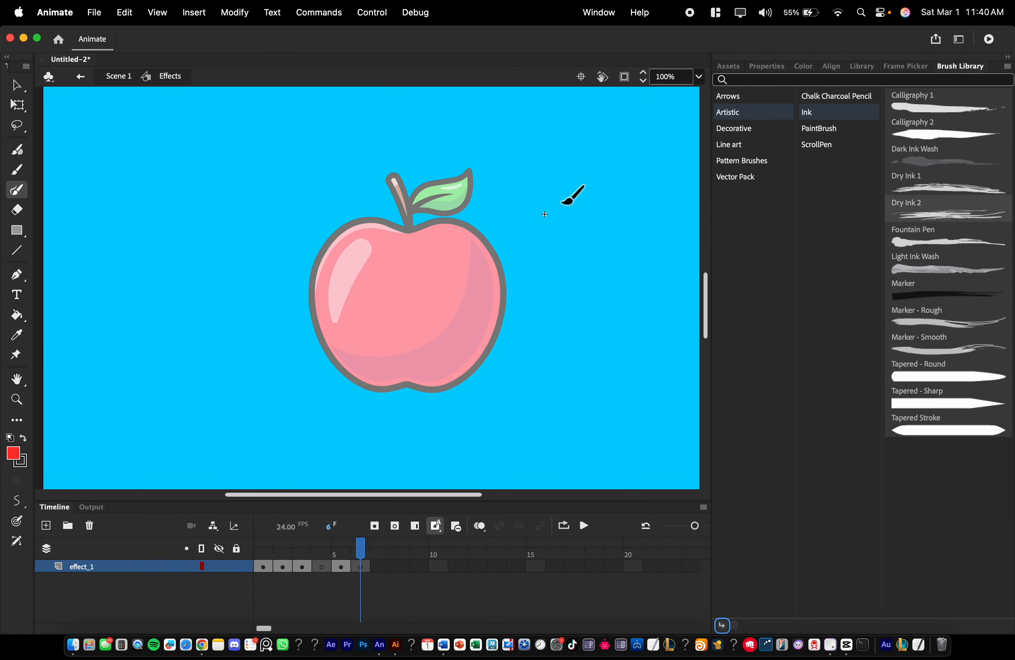
Try two large Dry Ink 2 strokes over the apple and undo both.
mouse_move(564, 204)
mouse_down()
mouse_move(467, 319)
mouse_move(649, 182)
mouse_move(633, 209)
mouse_up()
mouse_move(575, 151)
mouse_down()
mouse_move(612, 216)
mouse_move(511, 395)
mouse_move(305, 358)
mouse_move(186, 291)
mouse_move(184, 392)
mouse_up()
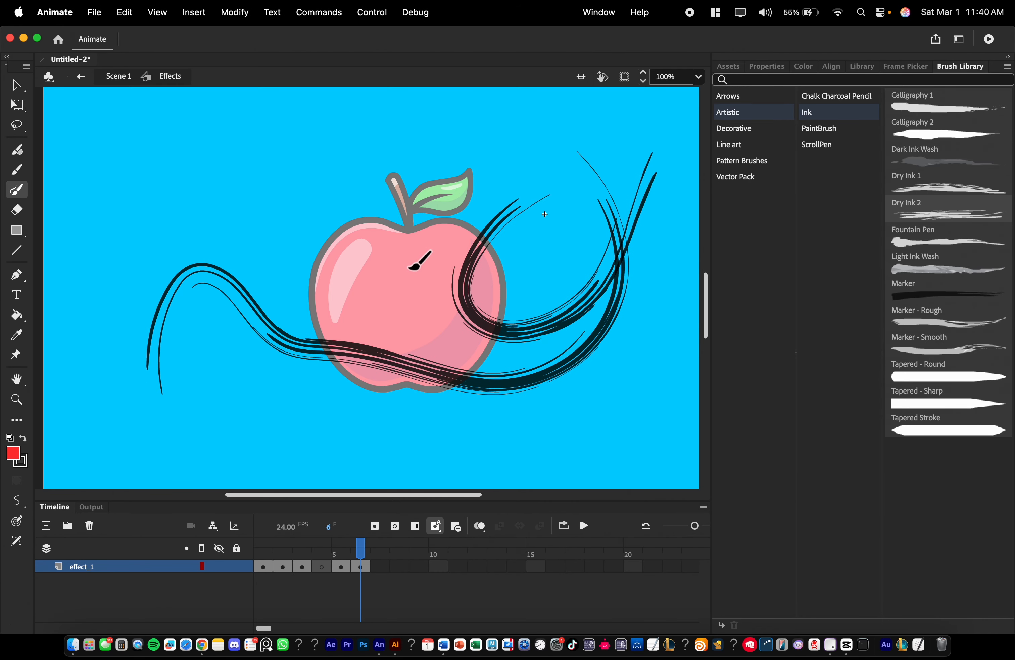
key(super+z)
key(super+z)
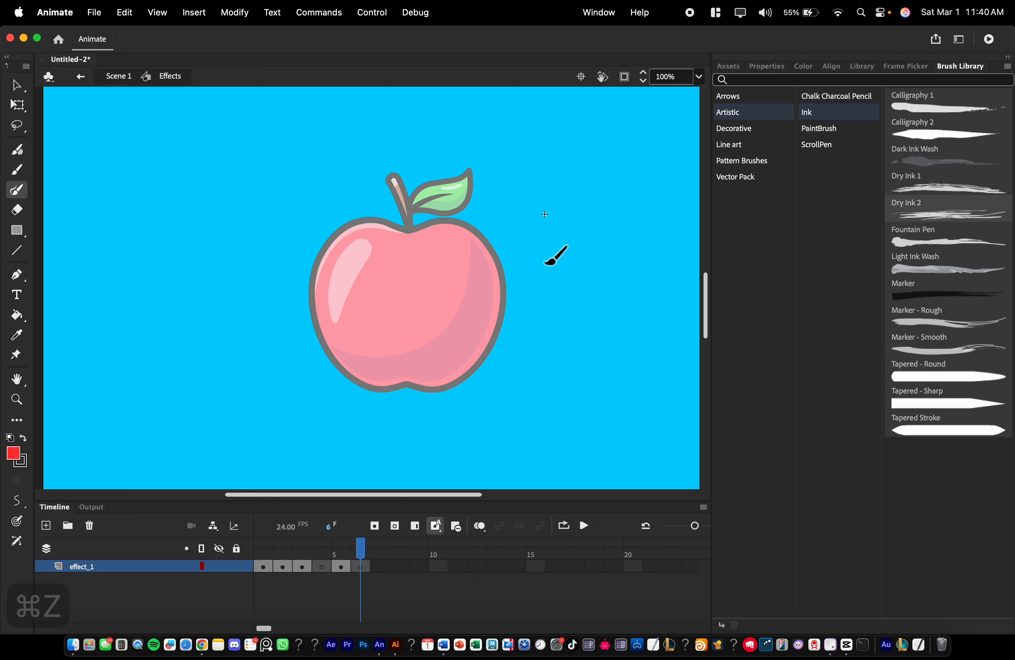
Reduce the brush size and paint a curved black Dry Ink 2 stroke across the apple's right half on frame 6.
key(shift+bracketleft)
key(shift+bracketleft)
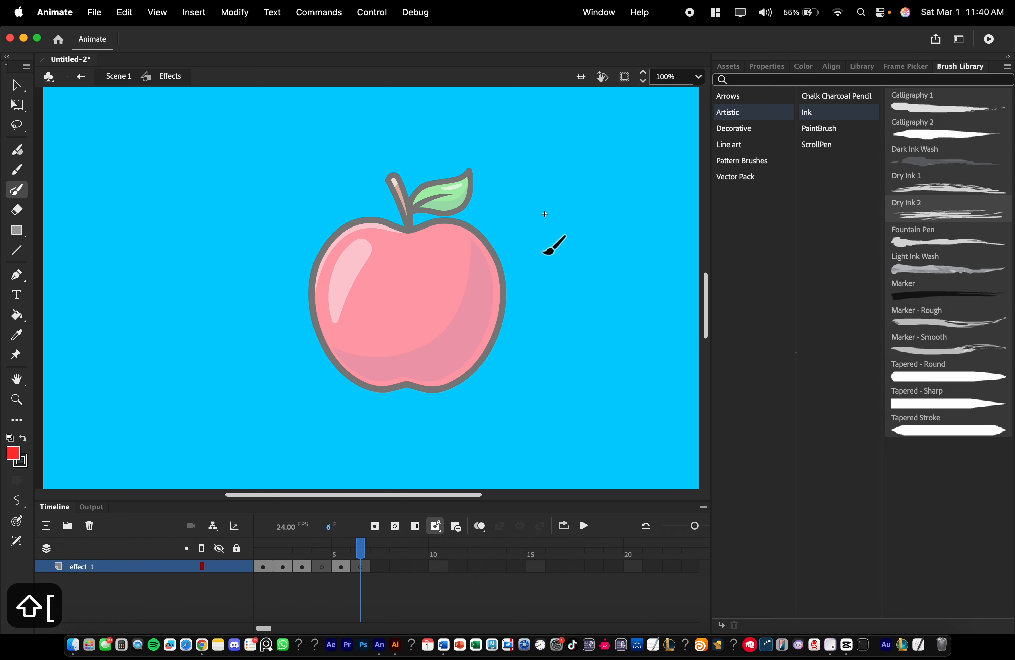
key(shift+bracketright)
key(shift+bracketright)
key(shift+bracketleft)
key(shift+bracketleft)
key(shift+bracketleft)
key(shift+bracketleft)
key(shift+bracketleft)
key(shift+bracketleft)
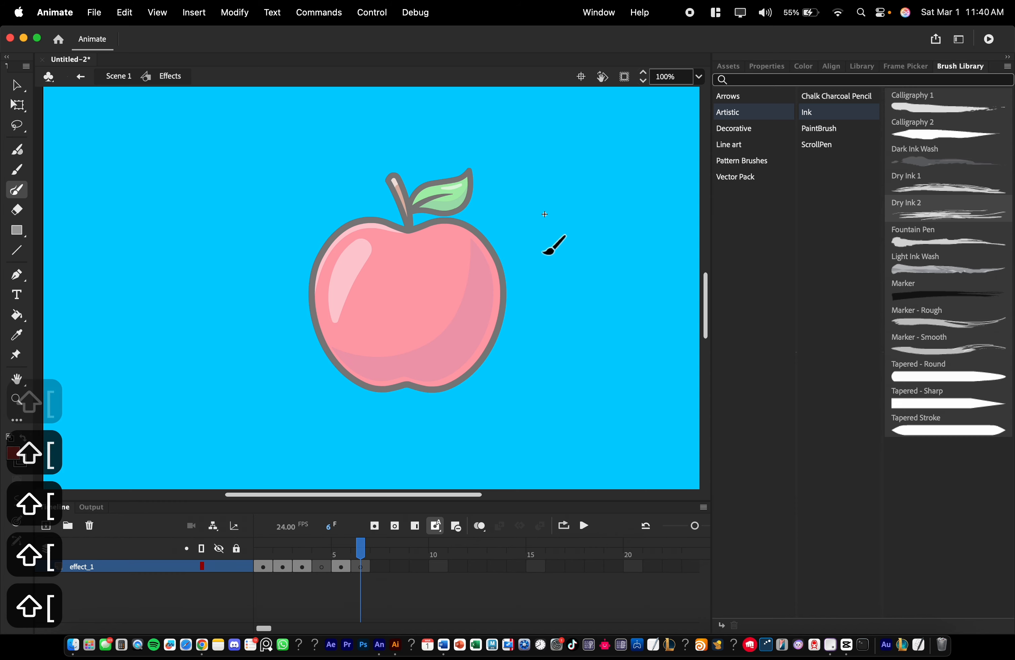
mouse_move(540, 193)
mouse_down()
mouse_move(462, 309)
mouse_move(372, 312)
mouse_up()
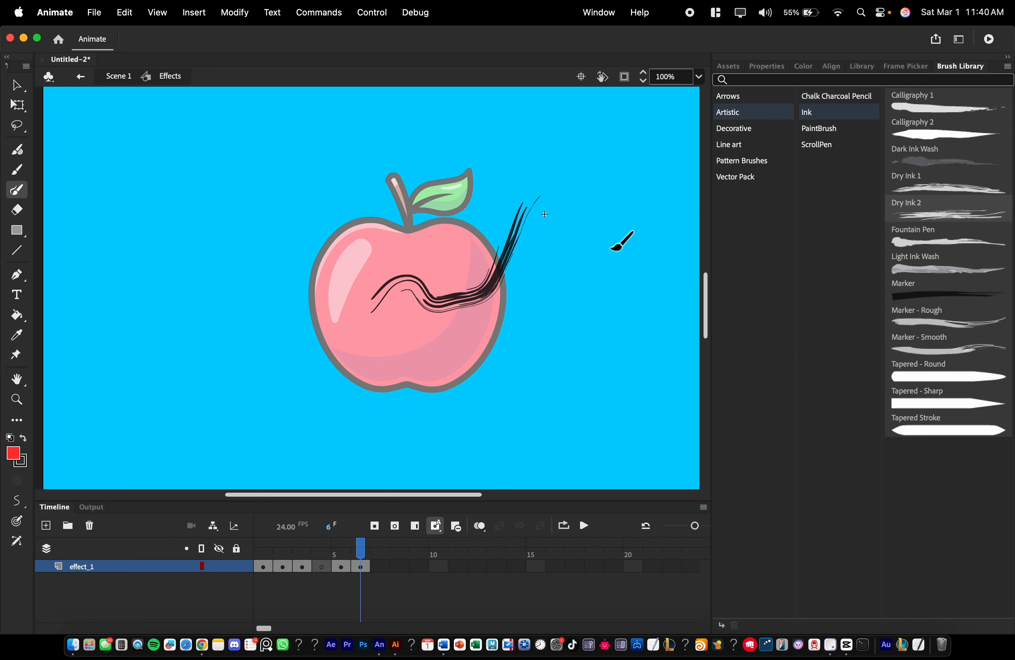
Reduce the brush size and try two thinner ink strokes, one across the apple's lower right and one beside it.
key(shift+bracketleft)
key(shift+bracketleft)
key(shift+bracketleft)
key(shift+bracketleft)
key(shift+bracketleft)
key(shift+bracketleft)
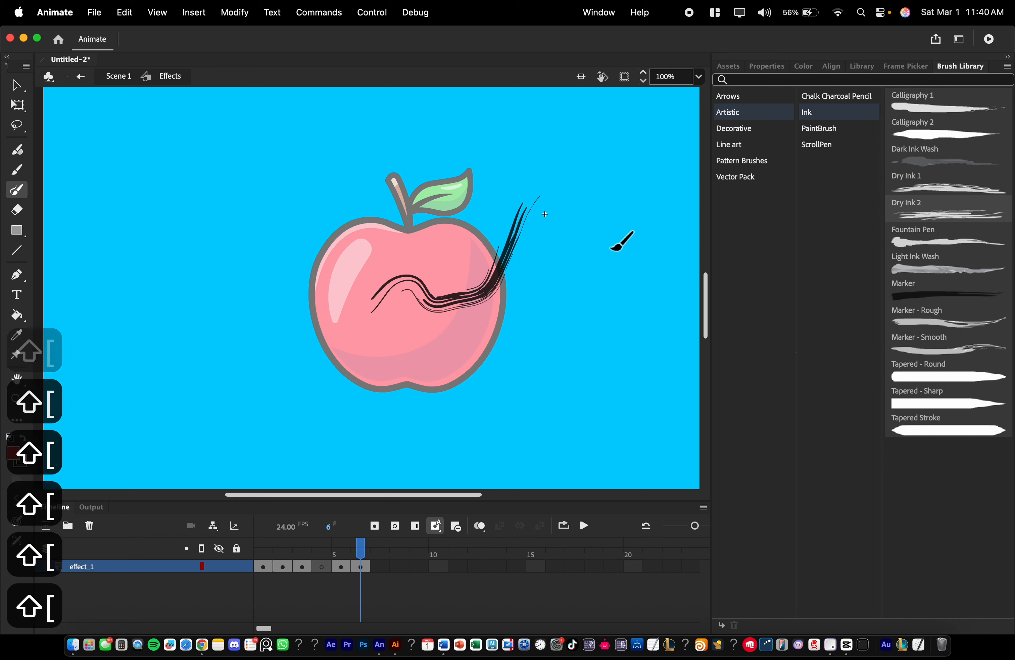
mouse_move(599, 212)
mouse_down()
mouse_move(574, 277)
mouse_move(455, 393)
mouse_up()
mouse_move(545, 242)
mouse_down()
mouse_move(520, 278)
mouse_move(436, 343)
mouse_move(406, 333)
mouse_up()
Reduce the brush size further and try fine looping ink strokes over the apple and the stage beside it.
key(shift+bracketleft)
key(shift+bracketleft)
key(shift+bracketleft)
key(shift+bracketleft)
key(shift+bracketleft)
key(shift+bracketleft)
key(shift+bracketleft)
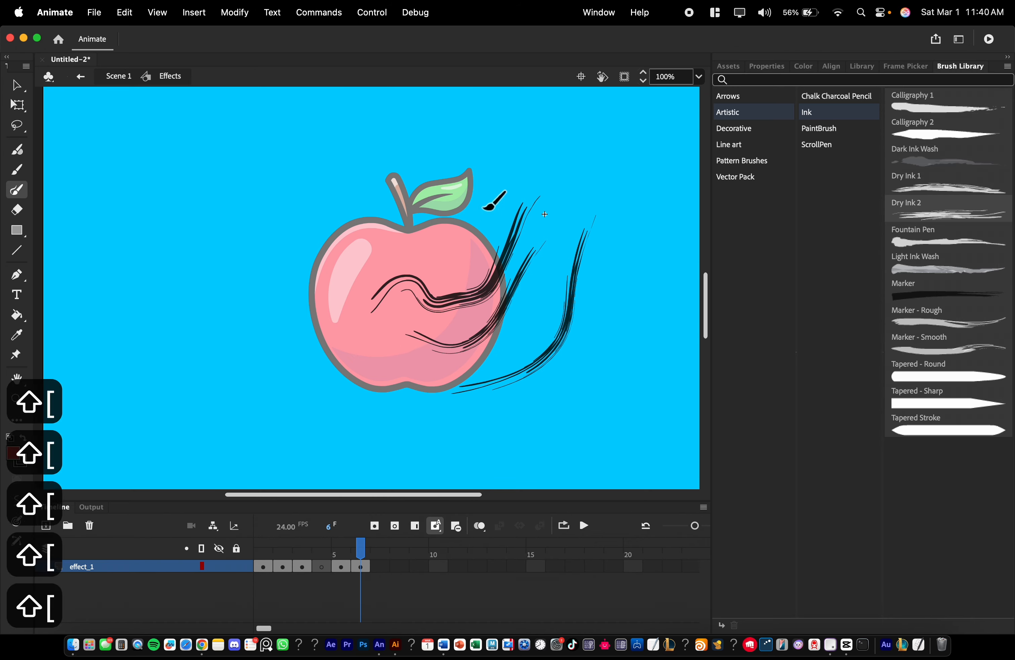
key(shift+bracketleft)
key(shift+bracketleft)
key(shift+bracketleft)
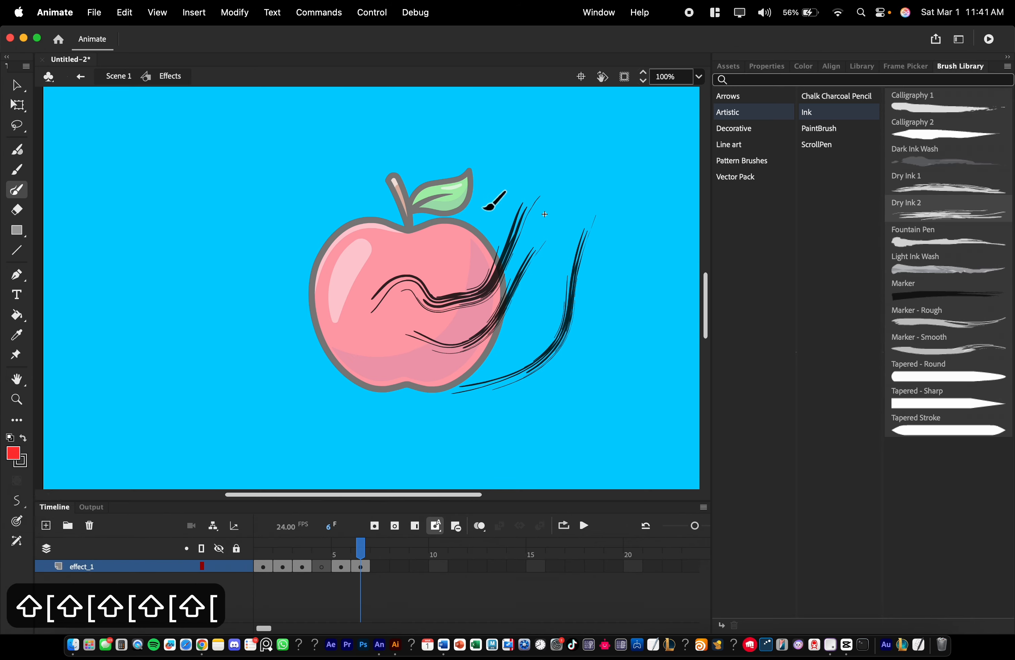
mouse_move(485, 208)
mouse_down()
mouse_move(442, 264)
mouse_move(391, 264)
mouse_move(449, 281)
mouse_move(560, 187)
mouse_move(648, 148)
mouse_move(664, 233)
mouse_up()
mouse_move(652, 278)
mouse_down()
mouse_move(536, 366)
mouse_move(650, 454)
mouse_move(648, 306)
mouse_up()
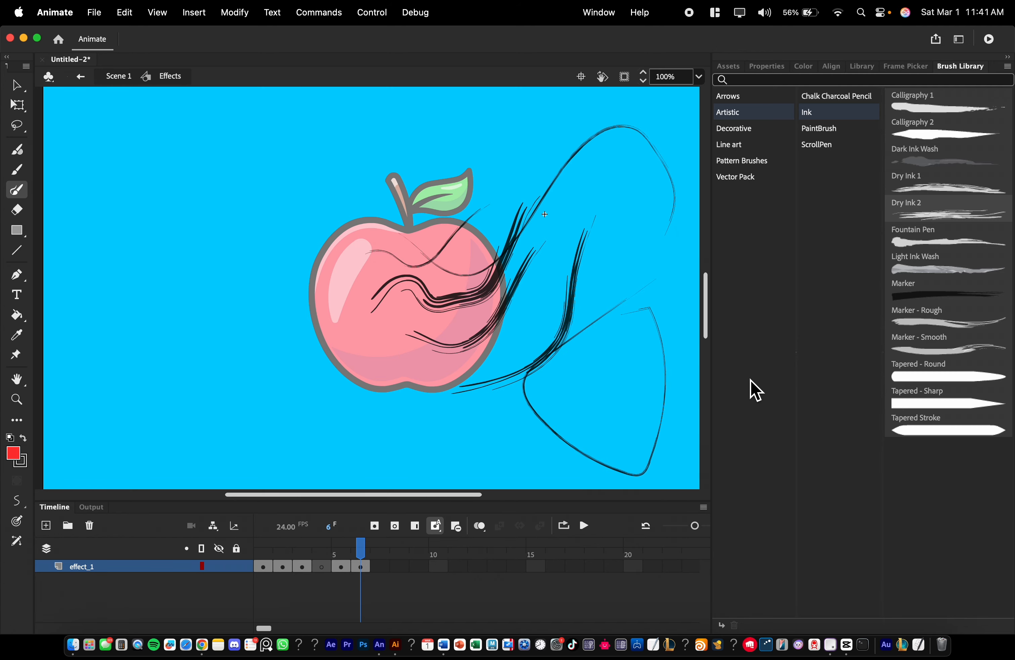
Undo the thinner trial strokes back to the first ink stroke across the apple.
key(super+z)
key(super+z)
key(super+z)
key(super+z)
key(super+z)
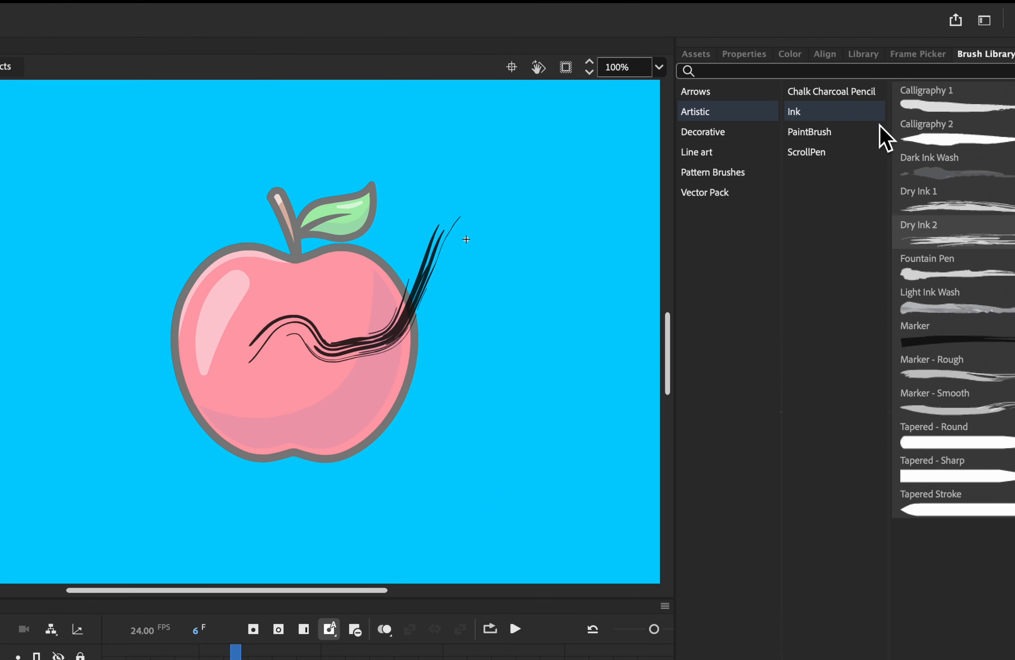
Look through the Artistic, Decorative and Pattern Brushes categories of the Brush Library, and switch to the Selection tool.
click(873, 127)
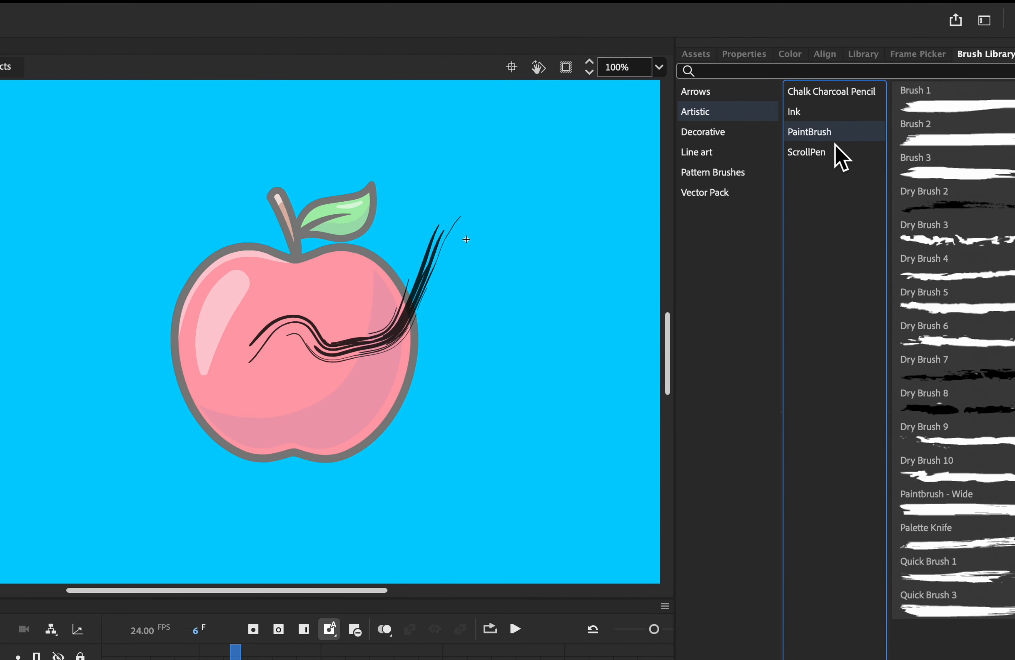
click(839, 153)
click(761, 134)
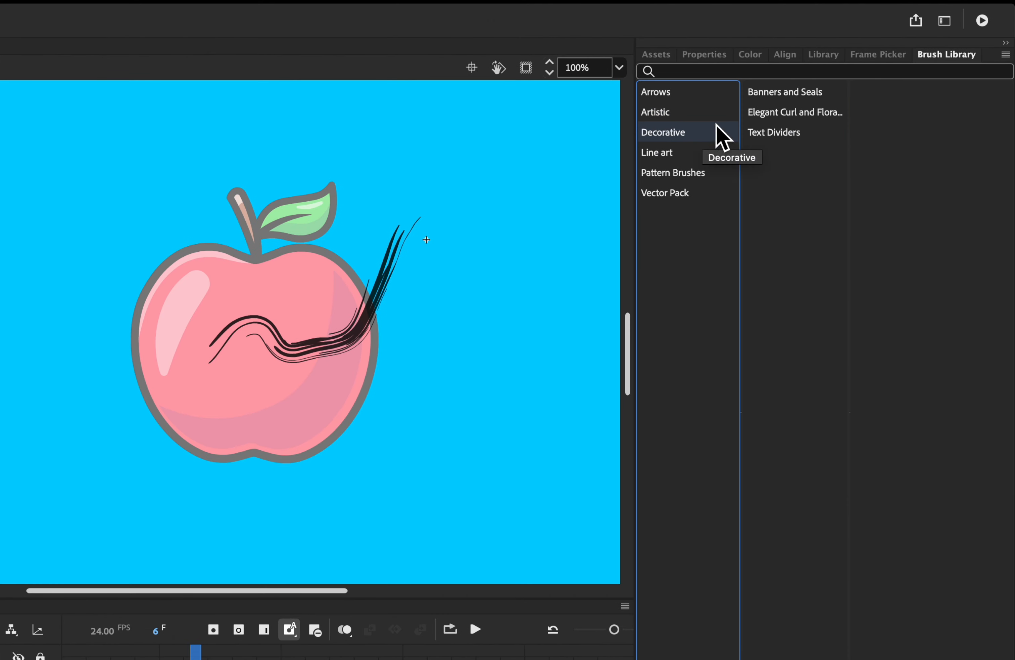
click(778, 99)
click(679, 170)
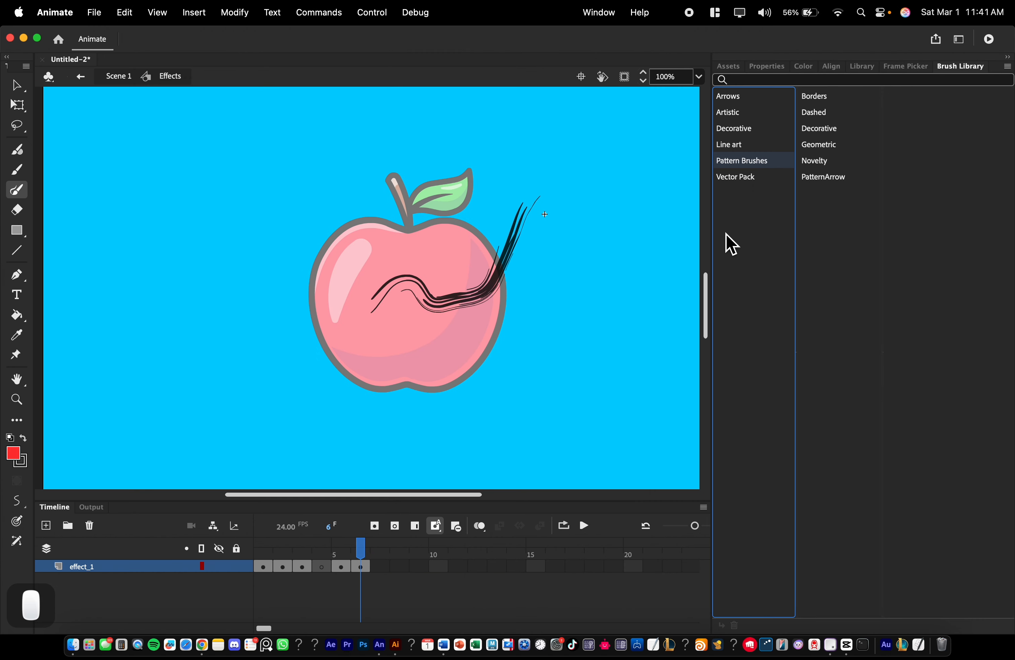
click(17, 87)
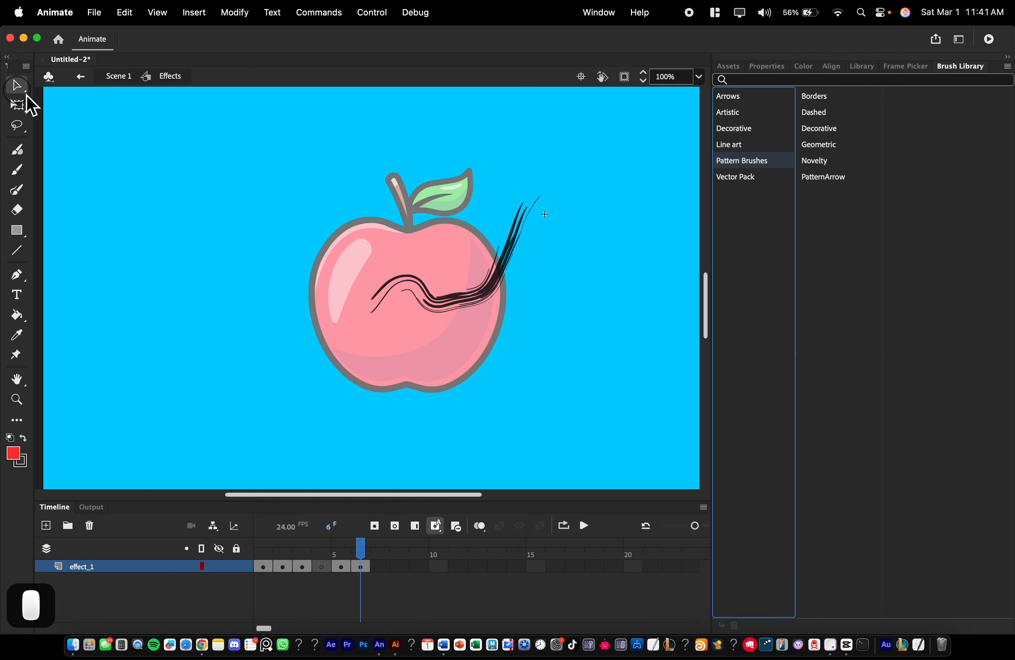
Return to Scene 1 and swap the effect through its frames with the Frame Picker, ending on the hearts in frame 1.
double_click(238, 285)
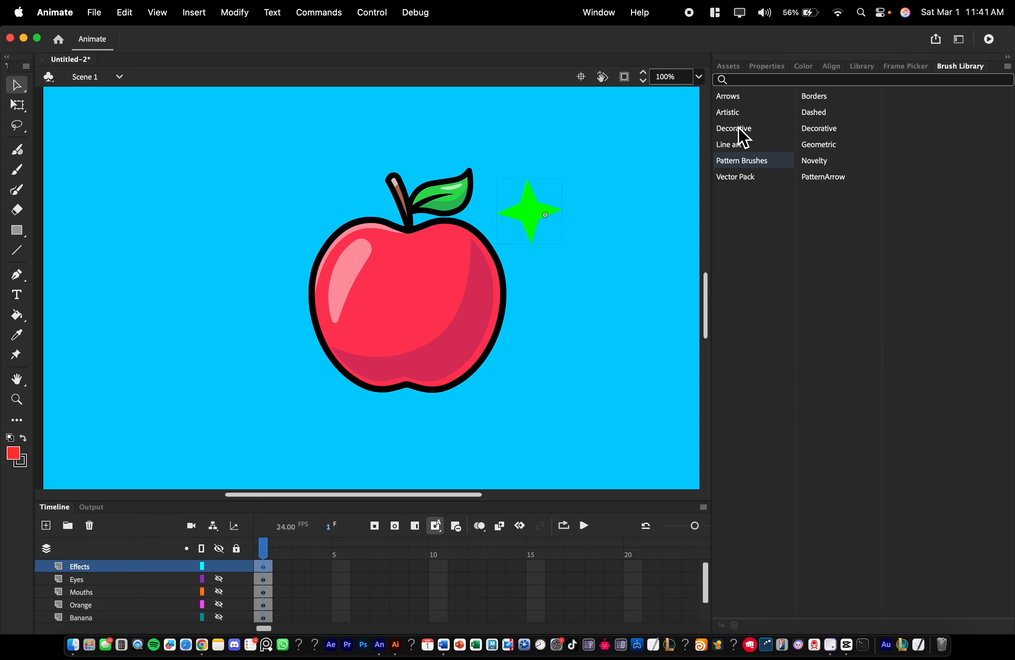
click(904, 66)
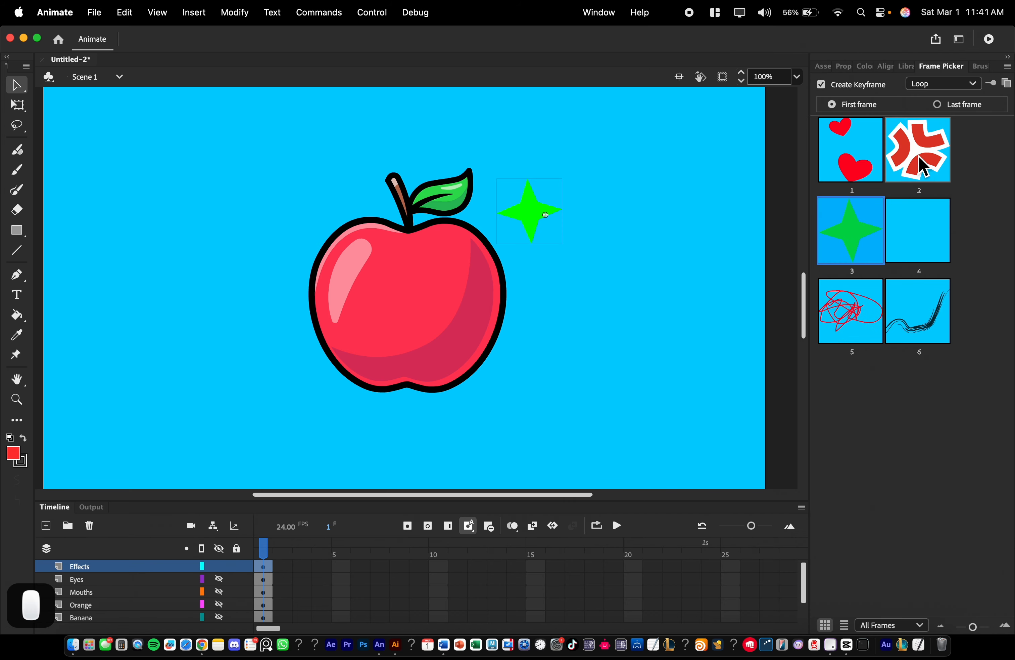
click(856, 169)
click(911, 165)
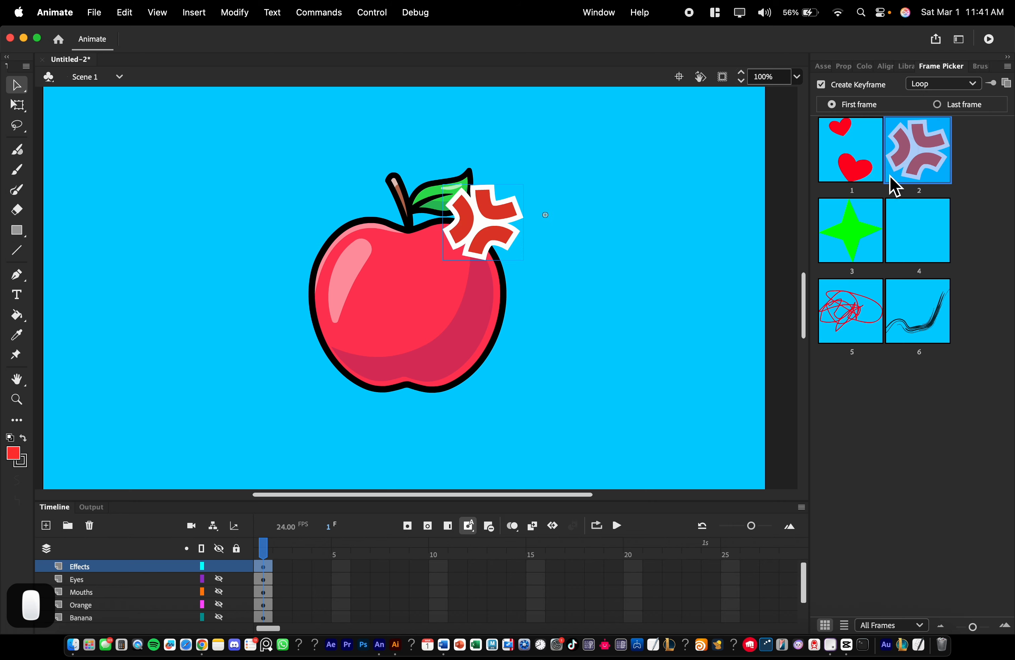
click(861, 226)
click(930, 245)
click(861, 300)
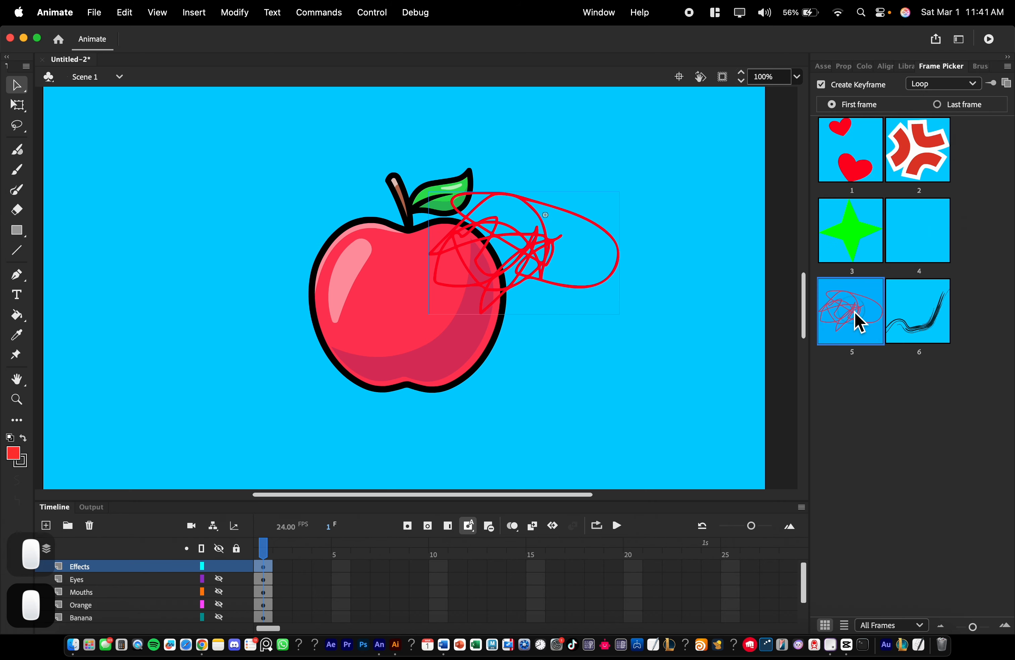
click(901, 321)
click(859, 338)
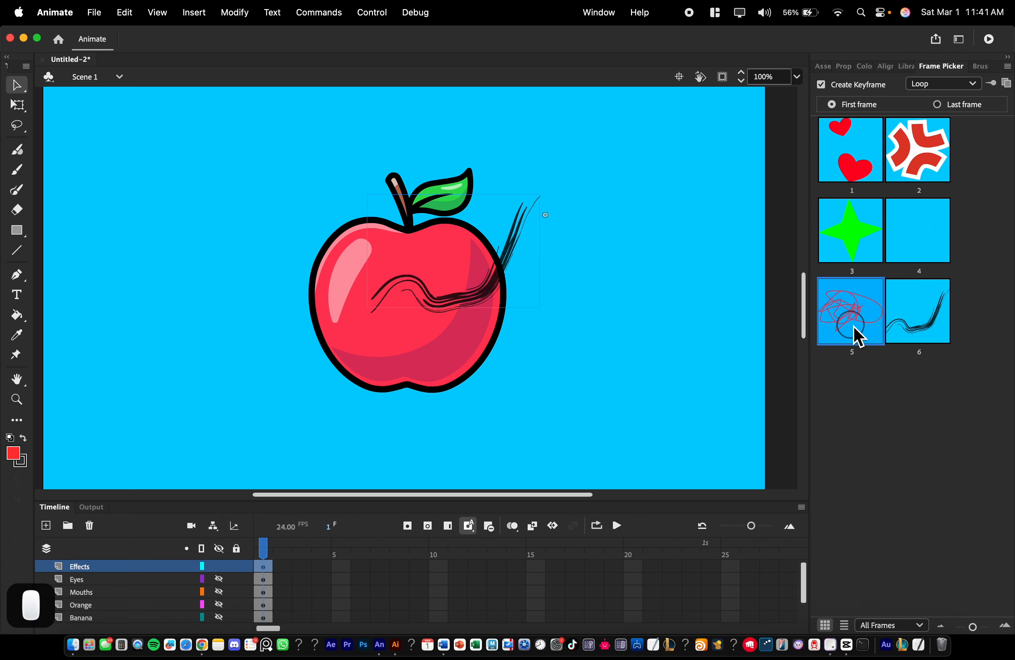
click(864, 256)
click(926, 300)
click(857, 167)
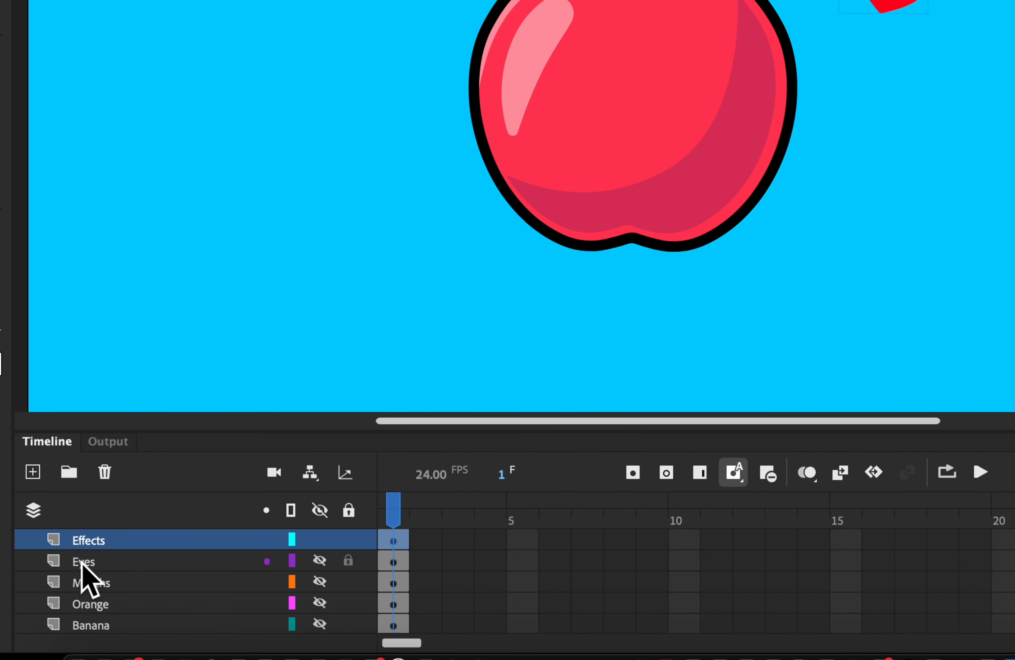
Make the Eyes and Mouths layers visible over the apple, keeping the Orange layer hidden.
click(83, 564)
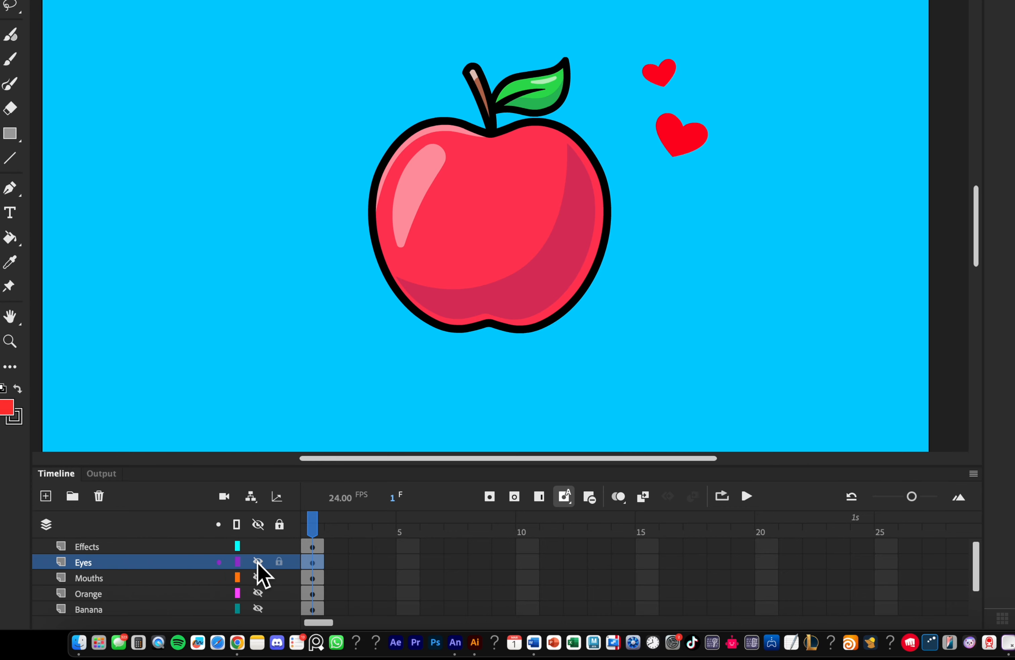
drag(258, 563, 259, 596)
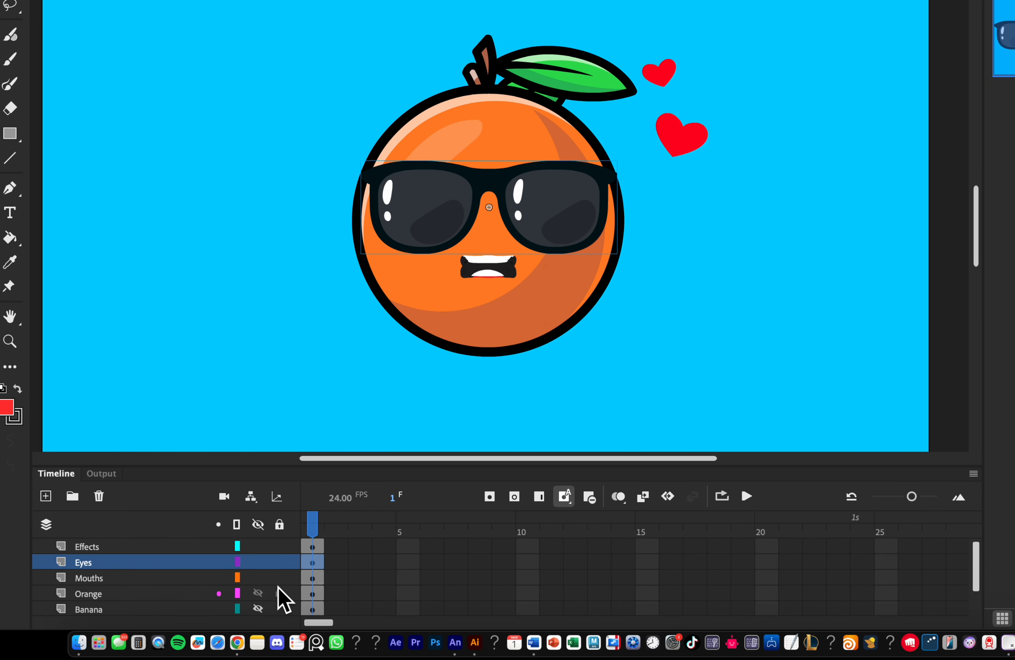
click(259, 593)
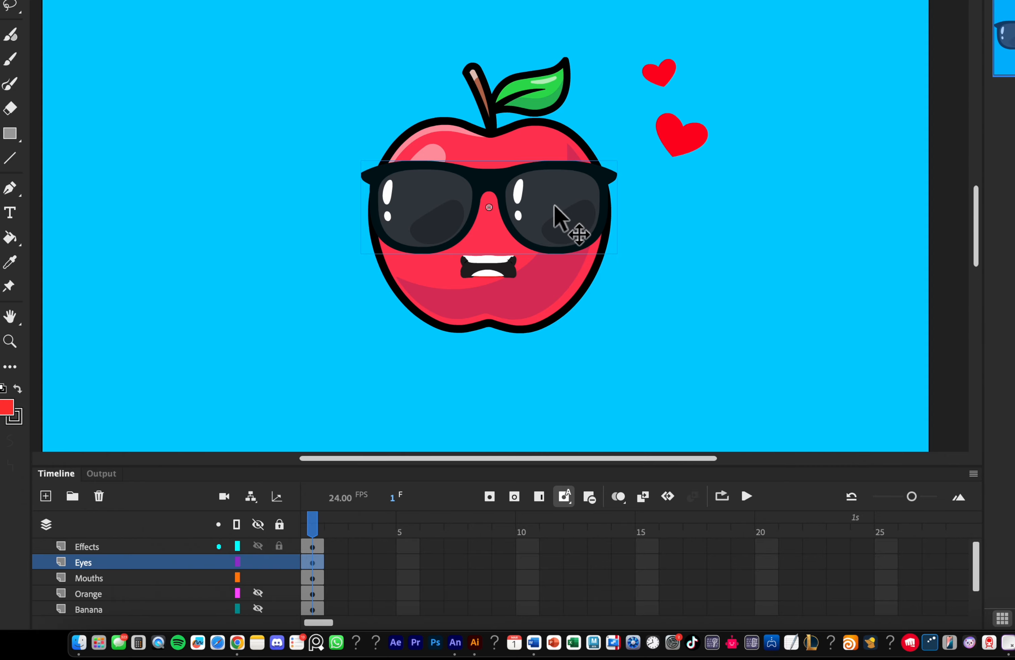
Inside the Eyes symbol, enlarge the timeline and move the eye_2 to eye_5 keyframes onto frames 2 to 5 of the eye_1 layer.
double_click(556, 218)
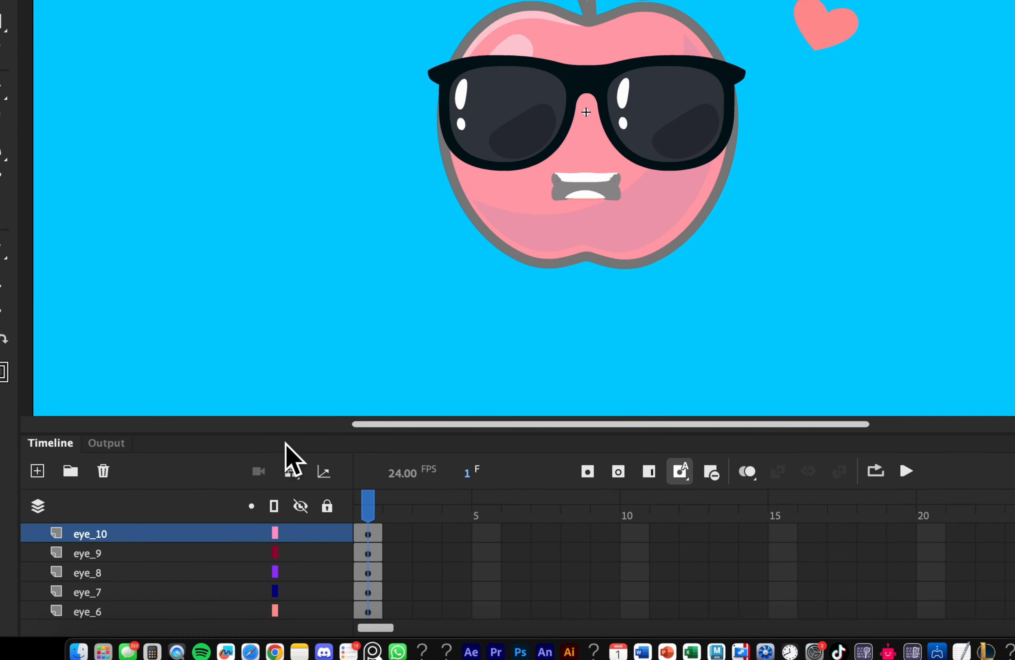
drag(294, 434, 320, 286)
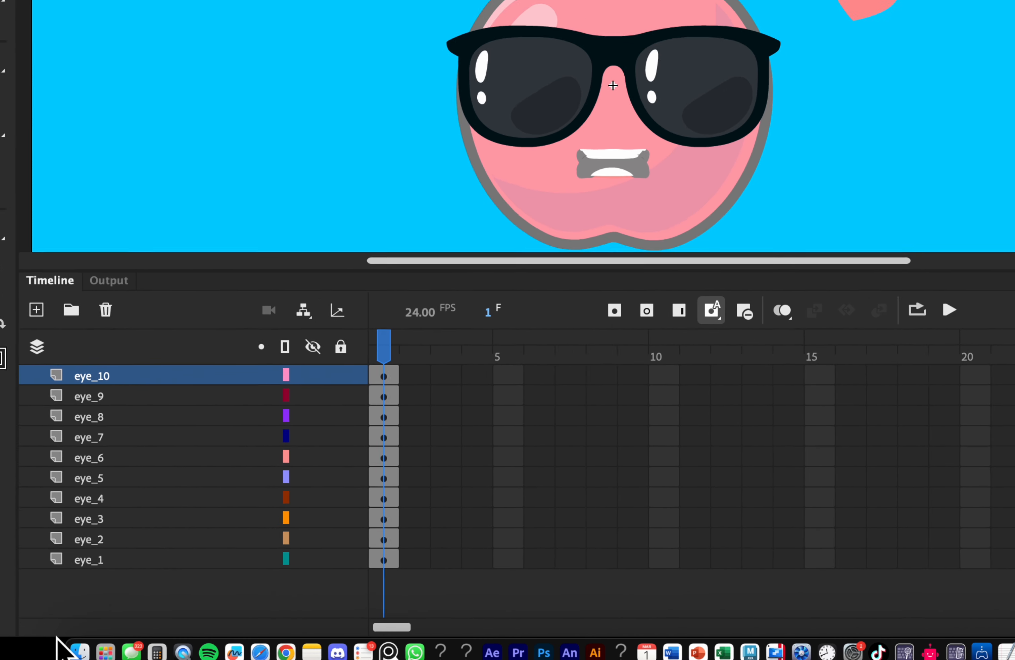
click(103, 559)
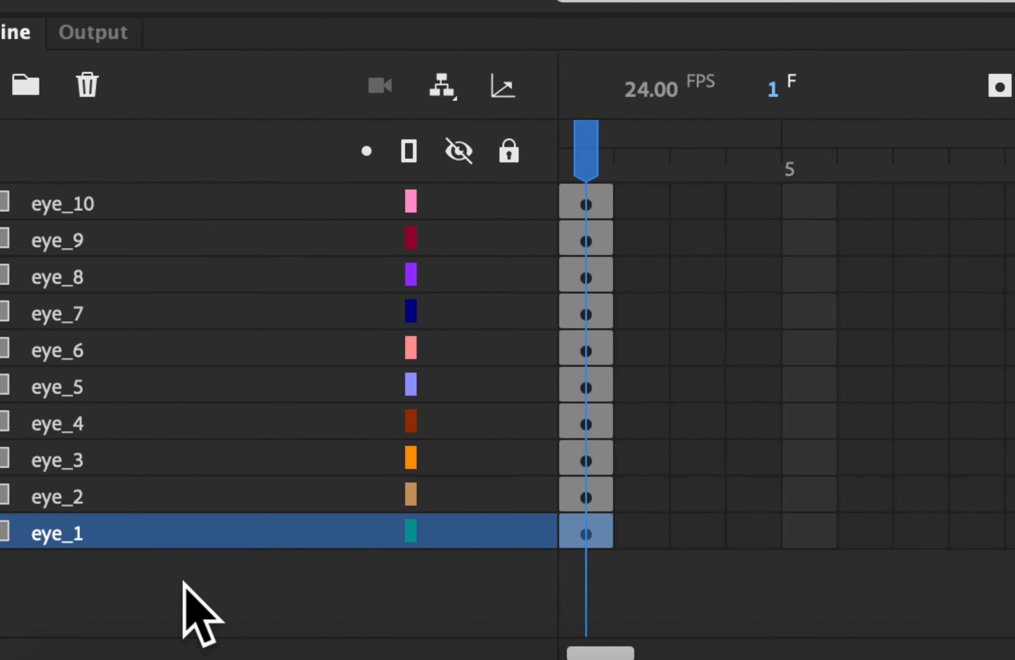
click(590, 492)
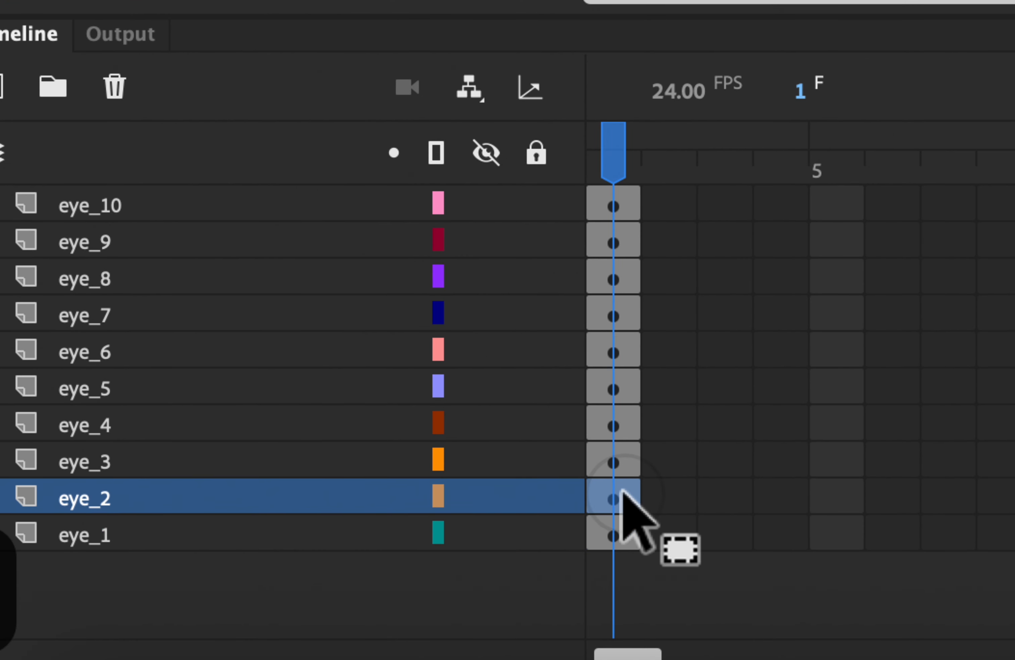
drag(616, 492, 664, 541)
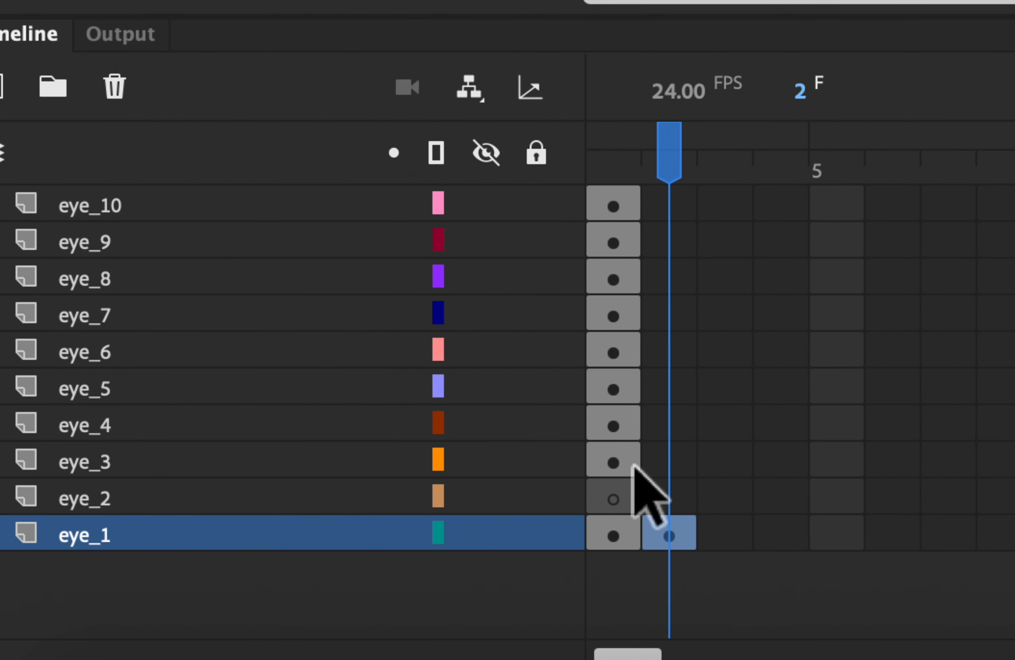
click(622, 462)
drag(622, 462, 723, 536)
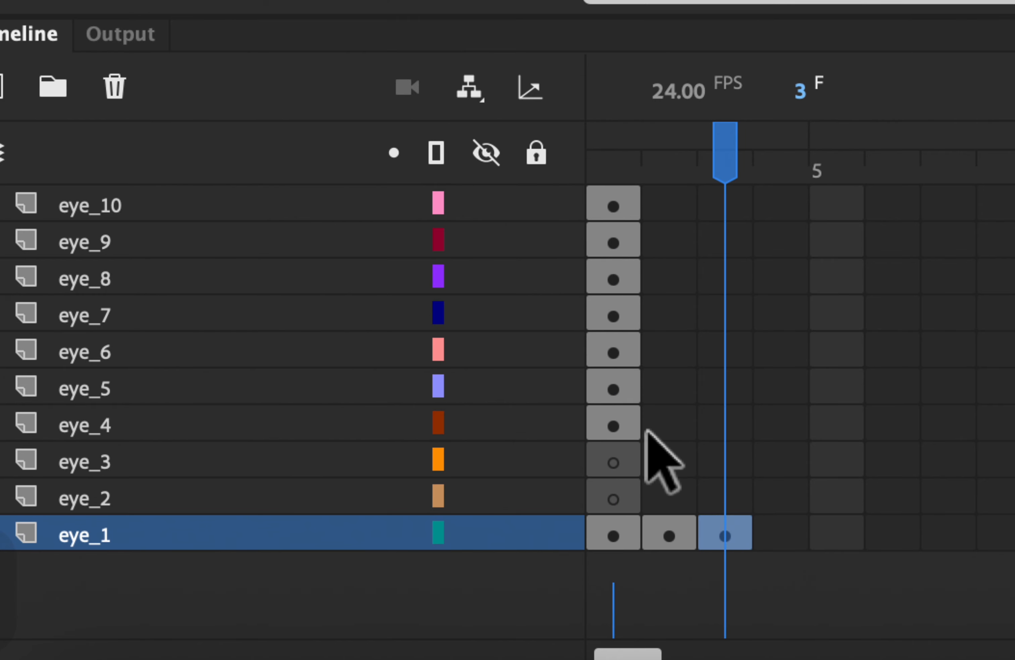
click(612, 425)
drag(612, 425, 781, 536)
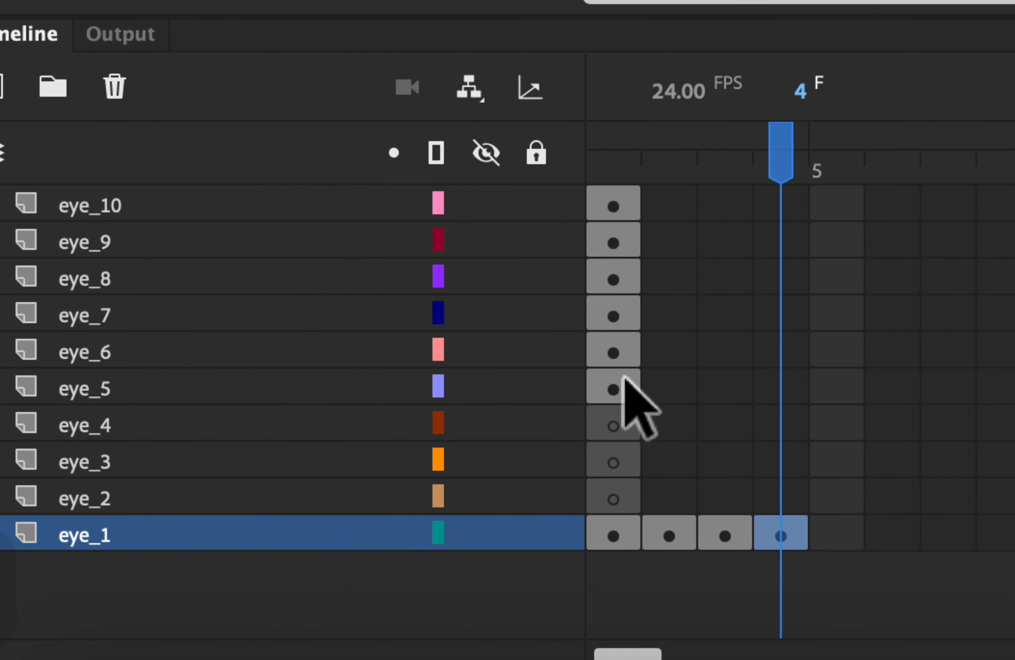
click(618, 381)
drag(618, 381, 818, 535)
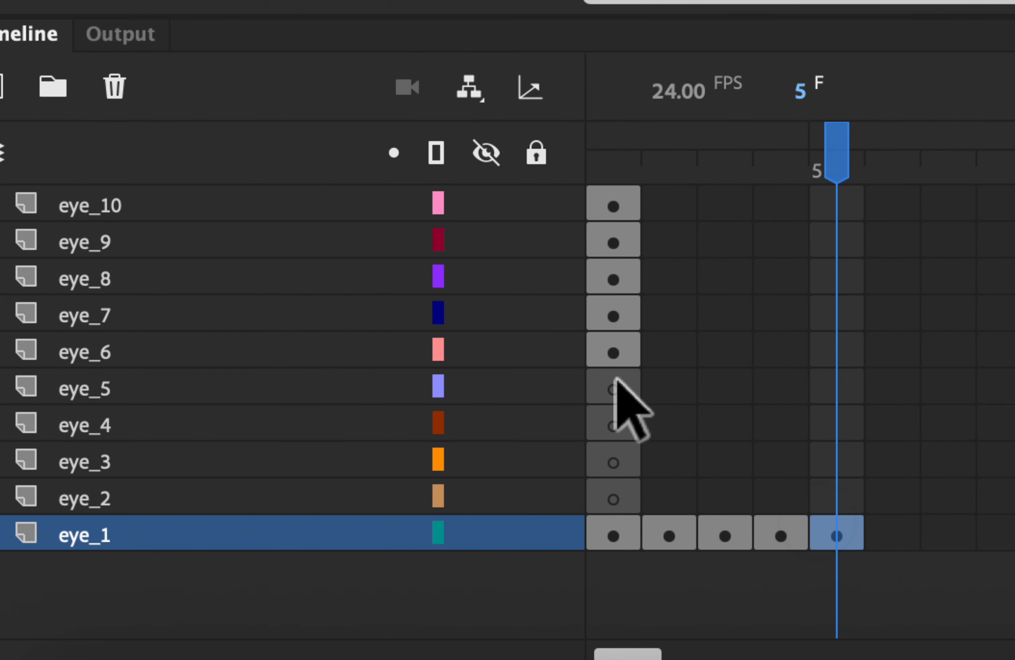
Move the eye_6 to eye_10 keyframes onto frames 6 to 10 of the eye_1 layer.
drag(601, 349, 869, 535)
drag(622, 318, 937, 552)
drag(605, 277, 1004, 535)
drag(614, 242, 835, 295)
drag(567, 296, 792, 534)
drag(347, 206, 867, 534)
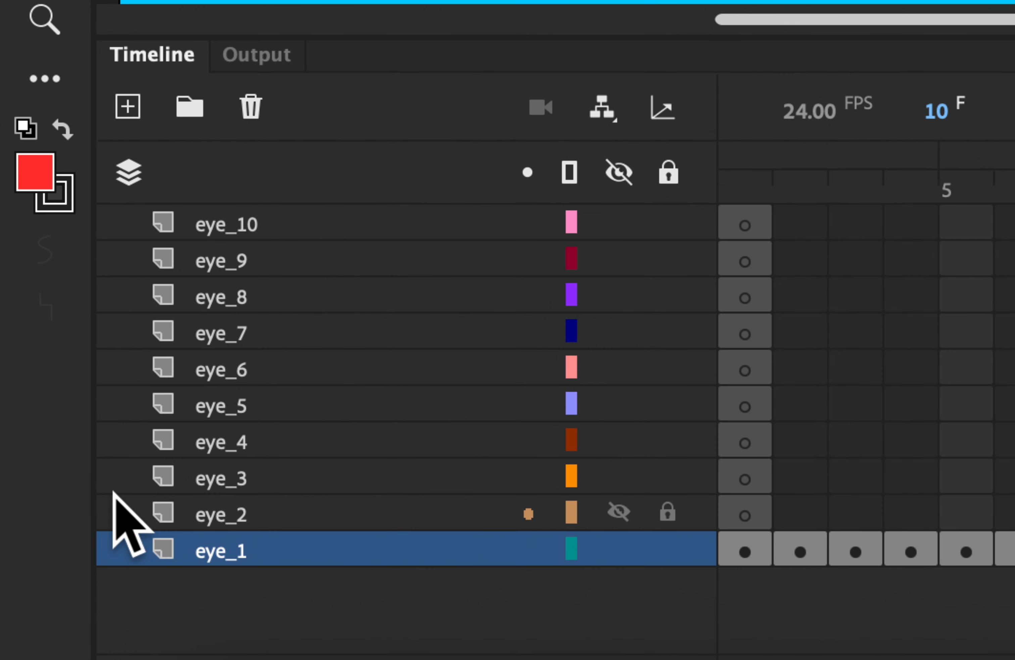
Delete the emptied layers eye_2 through eye_10 from the Eyes symbol.
click(198, 499)
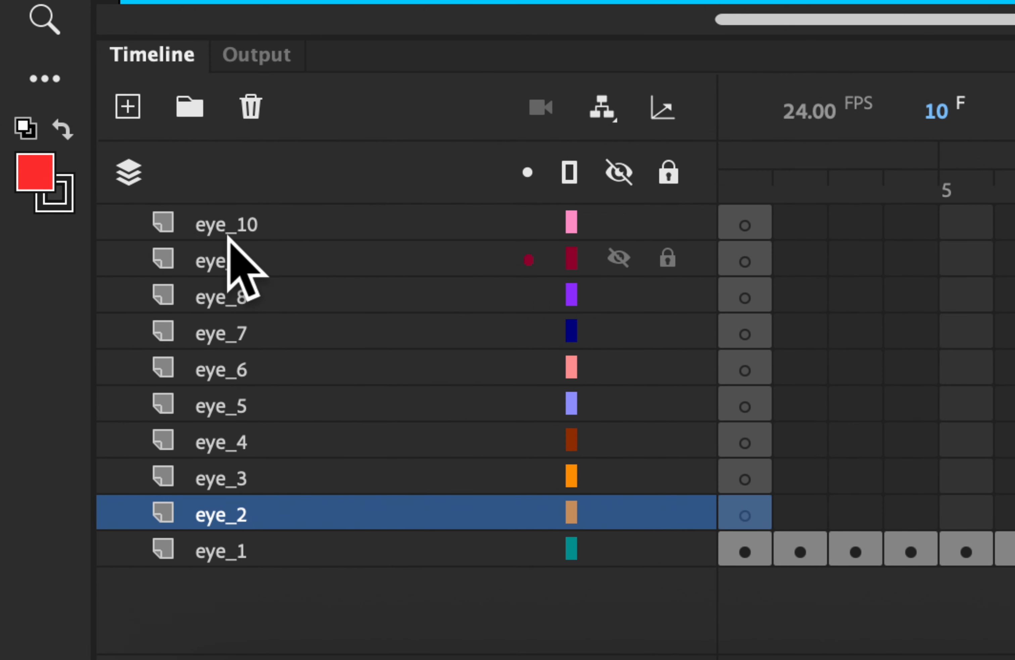
shift+click(227, 251)
shift+click(228, 219)
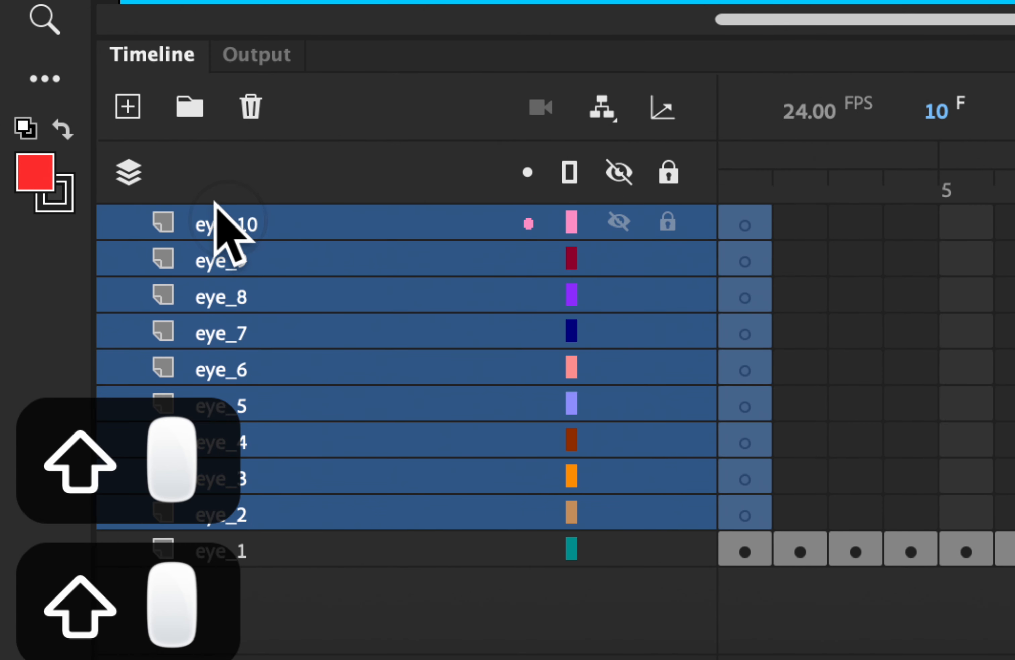
click(247, 119)
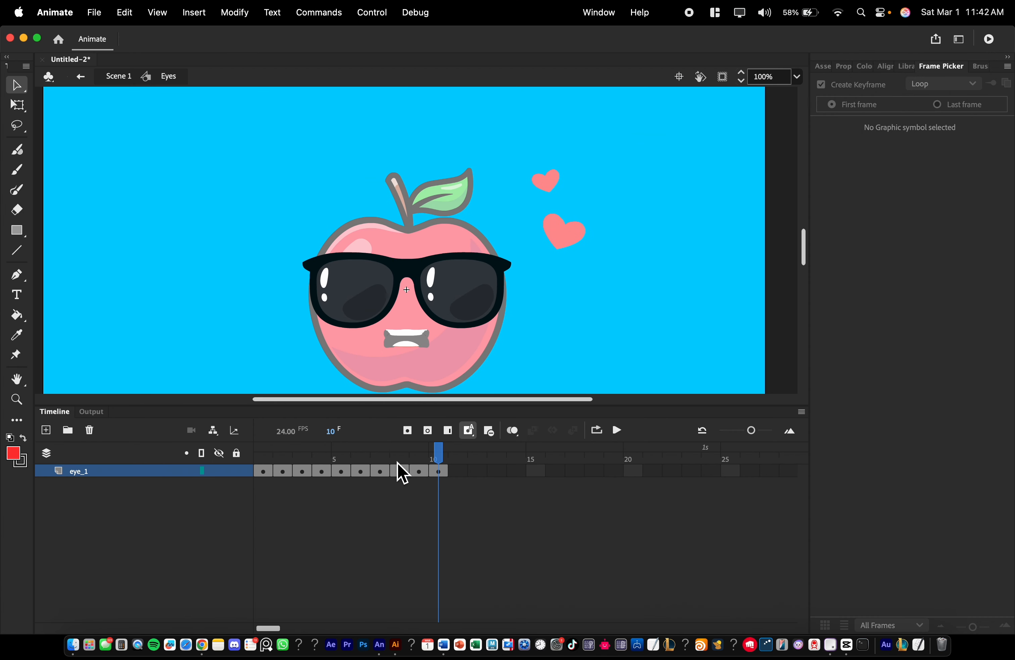
Check the eye variations along the eye_1 layer, go back to frame 1 and exit to Scene 1.
drag(431, 463, 402, 468)
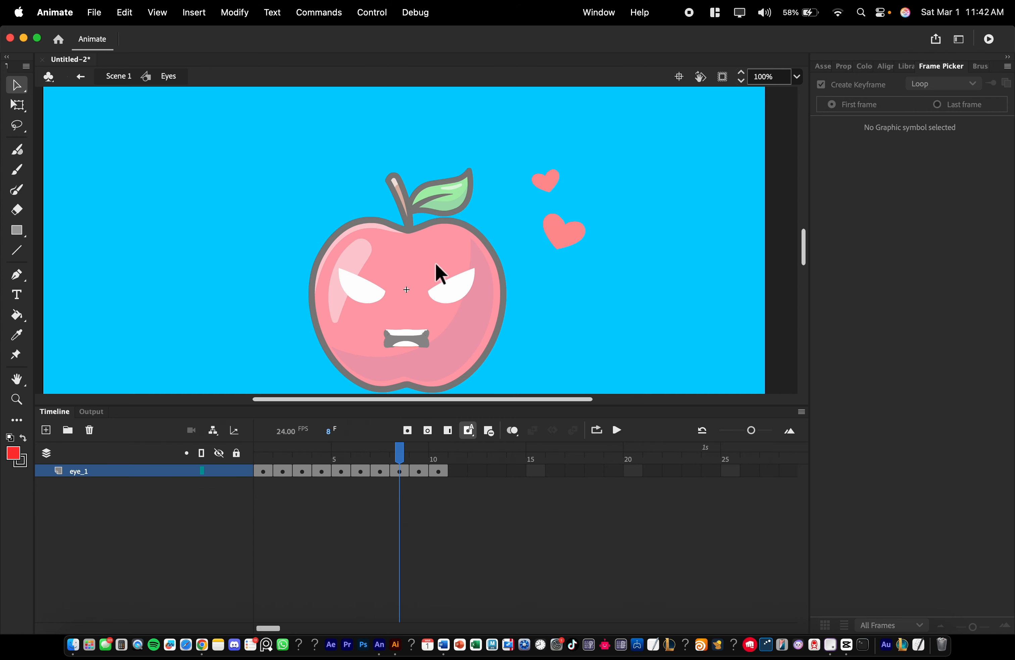
click(448, 284)
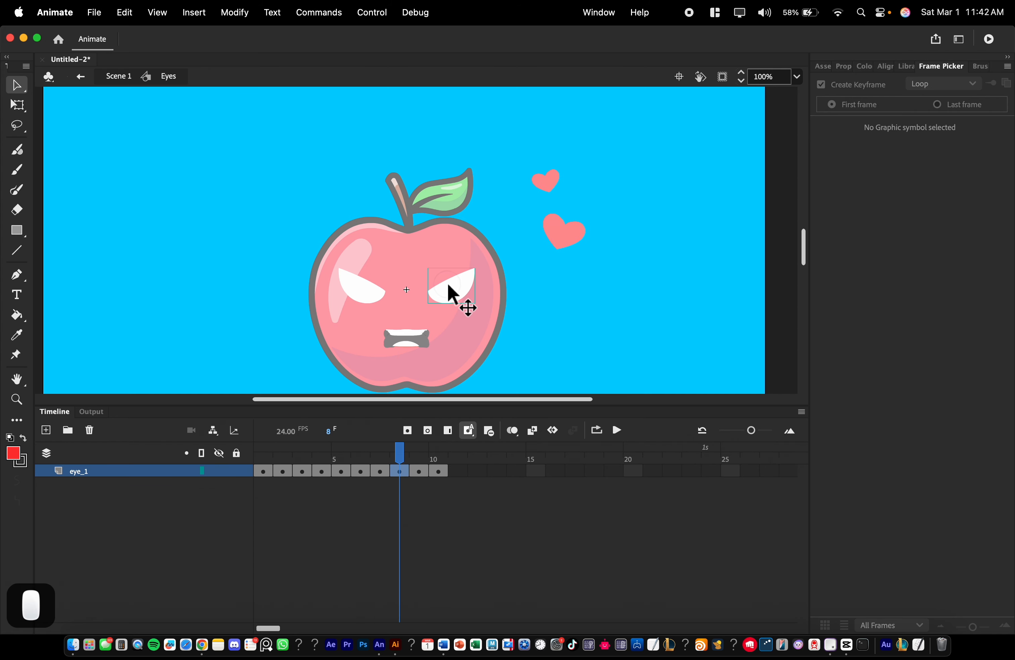
click(264, 449)
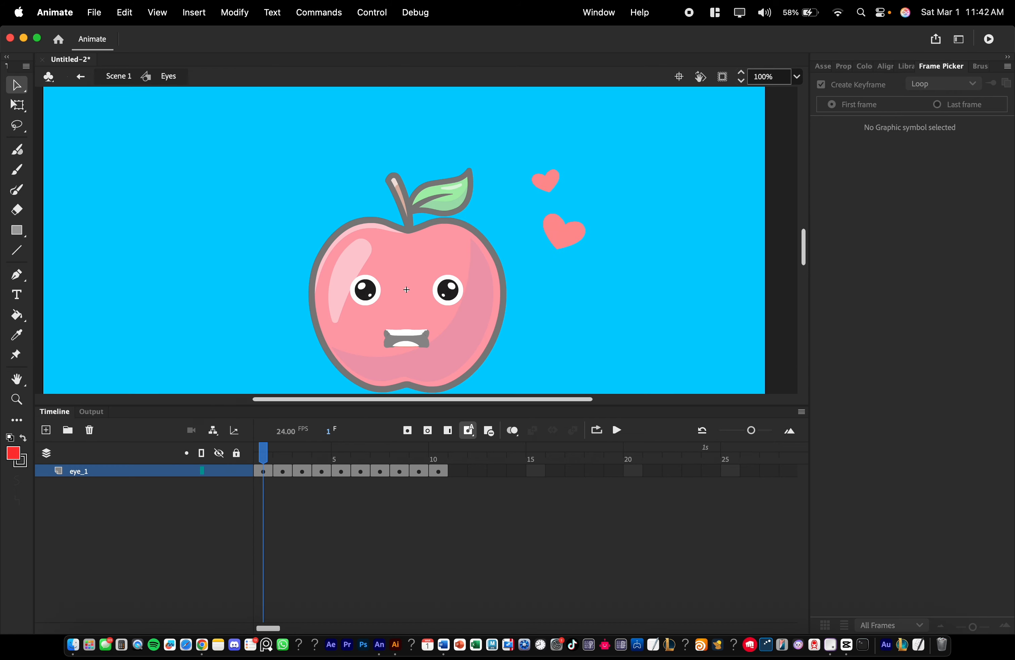
double_click(227, 289)
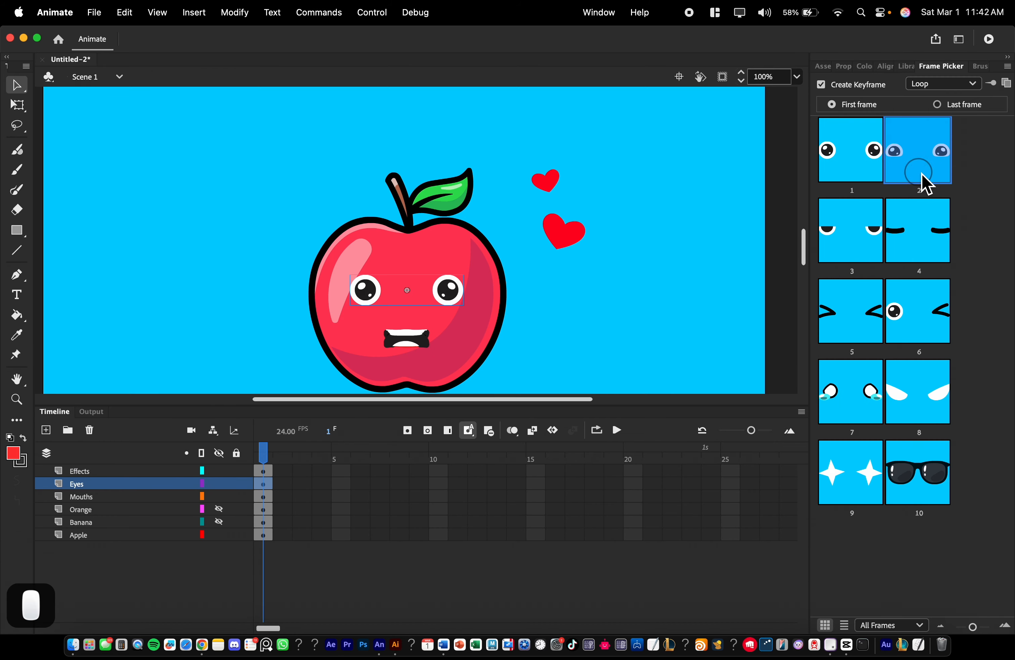
Try different eye frames on the apple with the Frame Picker, ending on the winking eyes in frame 6.
click(847, 240)
click(927, 237)
click(921, 315)
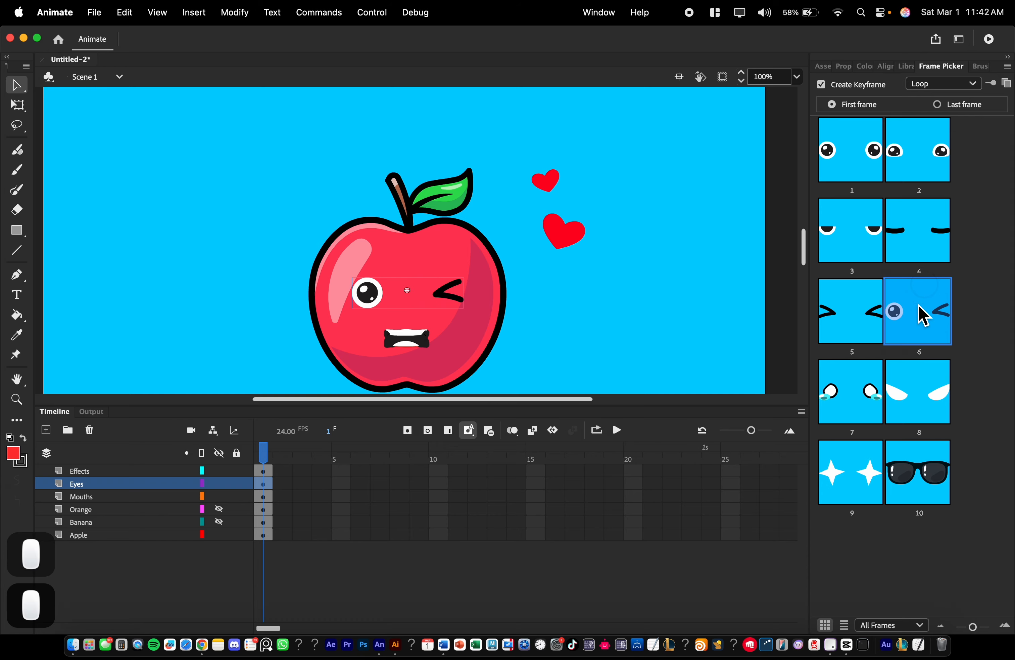
click(857, 340)
click(862, 412)
click(906, 476)
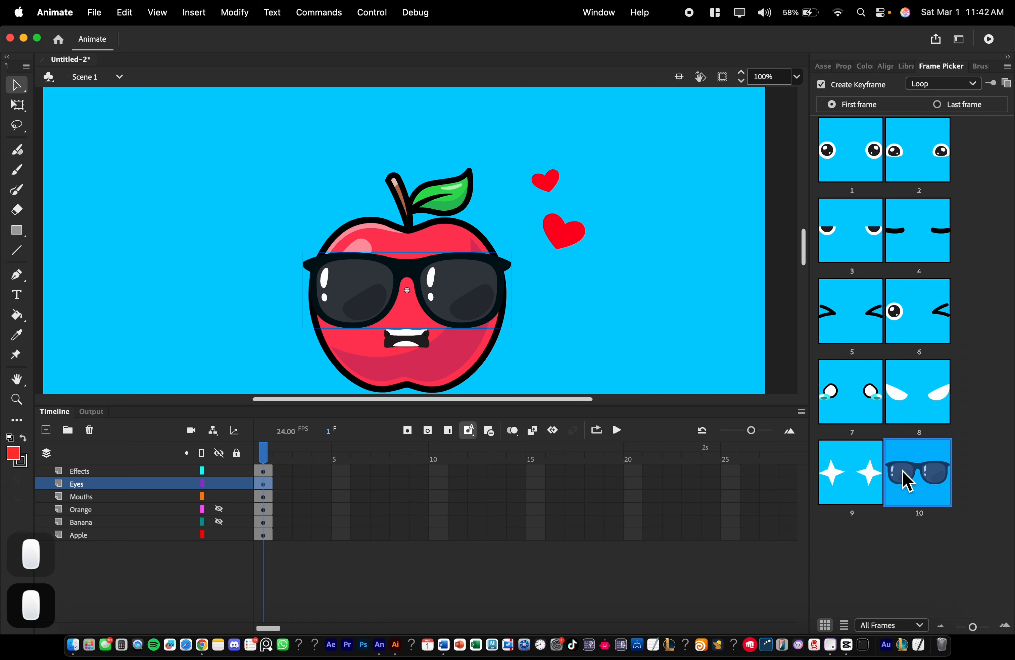
click(940, 300)
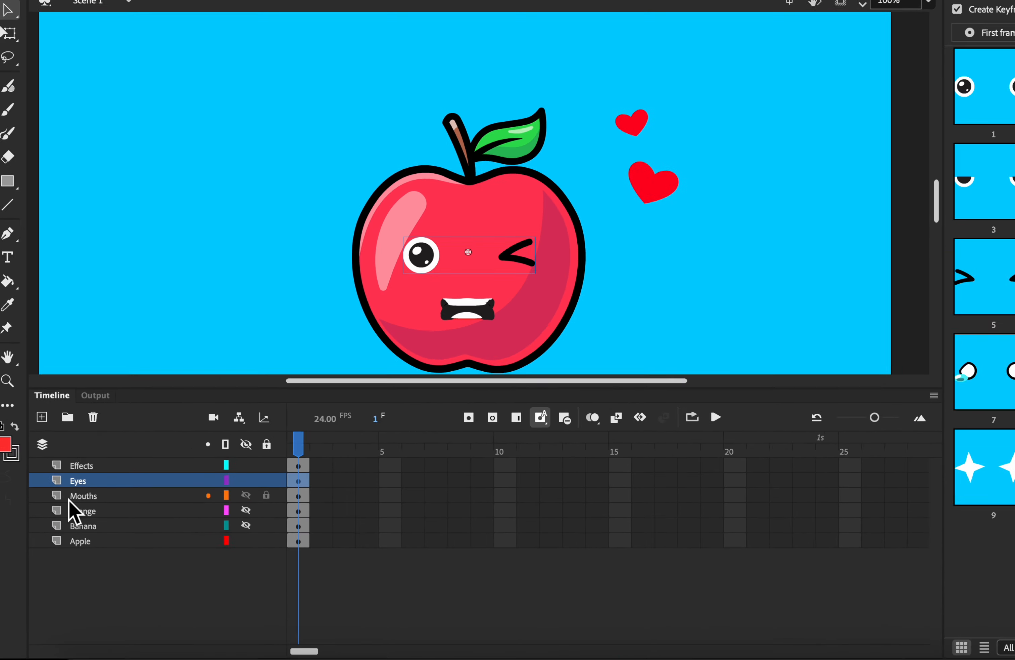
Inside the Mouths symbol, move the Ah_happy, T_happy and Oh keyframes onto frames 2, 3 and 4 of the Neutral_happy layer.
click(504, 293)
double_click(521, 292)
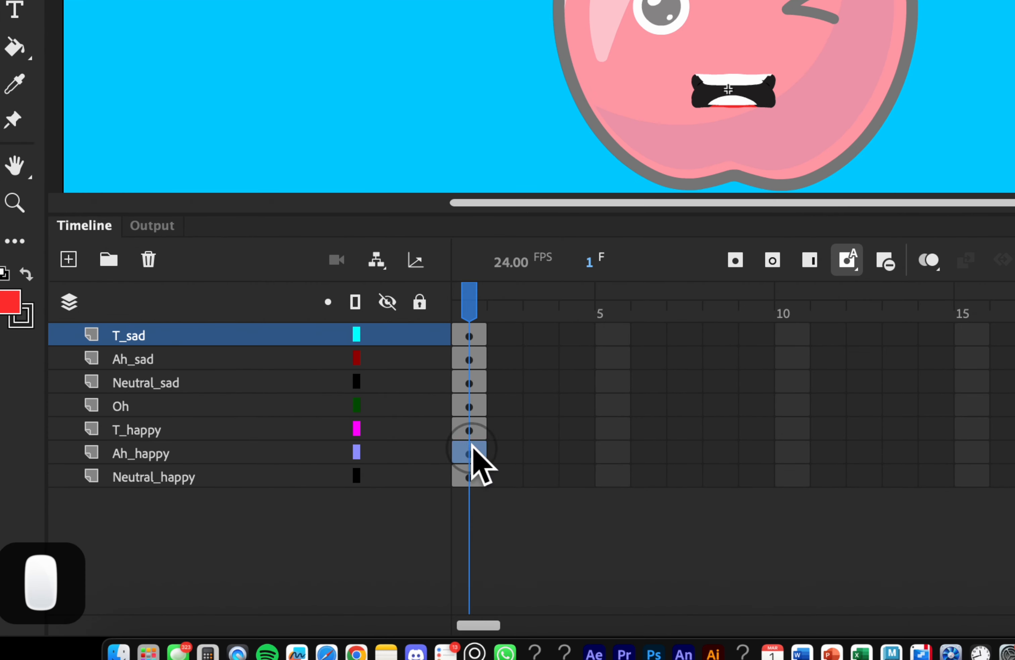
click(264, 534)
drag(473, 448, 506, 473)
click(472, 432)
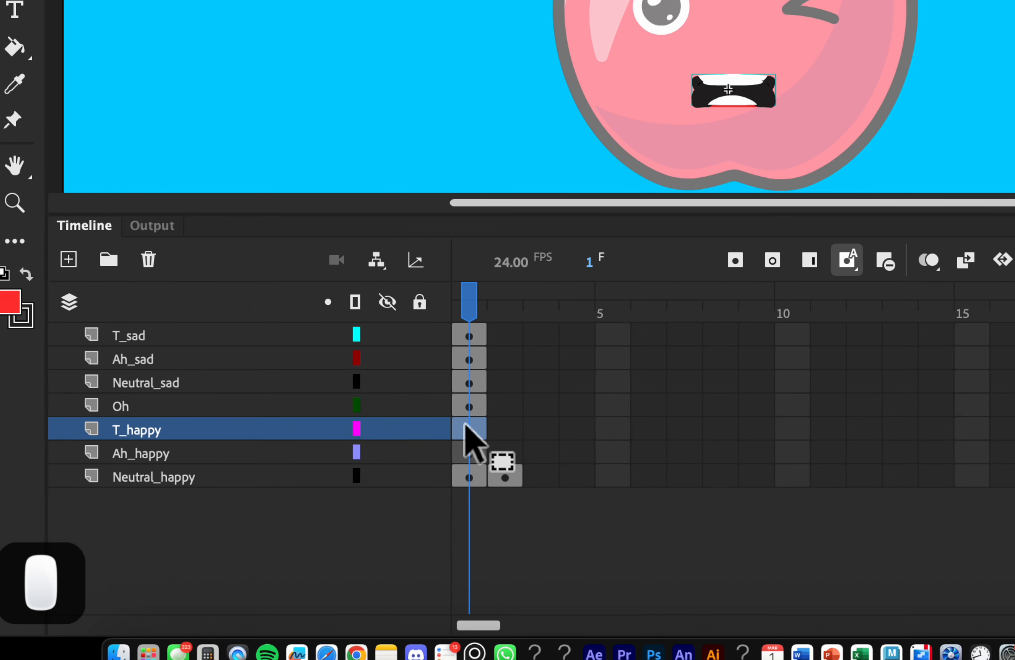
drag(472, 438, 541, 476)
drag(471, 407, 576, 476)
Move the Neutral_sad, Ah_sad and T_sad keyframes onto frames 5, 6 and 7 of the Neutral_happy layer.
drag(471, 383, 608, 476)
click(473, 360)
drag(473, 360, 651, 477)
drag(466, 332, 676, 471)
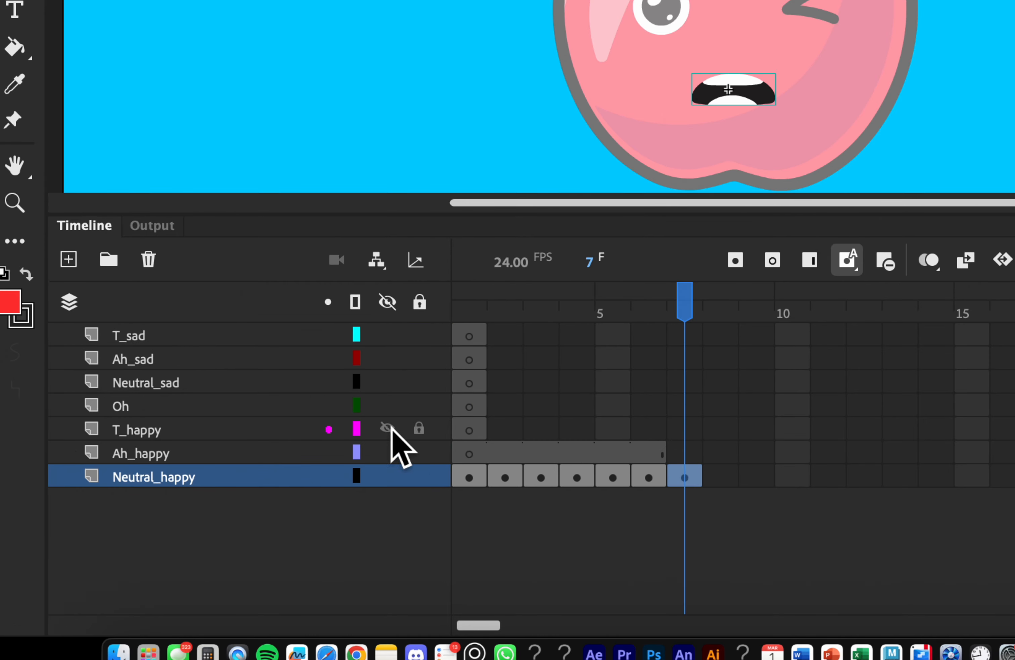
Delete the emptied mouth layers from Ah_happy up to T_sad, go back to frame 1 and exit to Scene 1.
click(124, 454)
shift+click(148, 335)
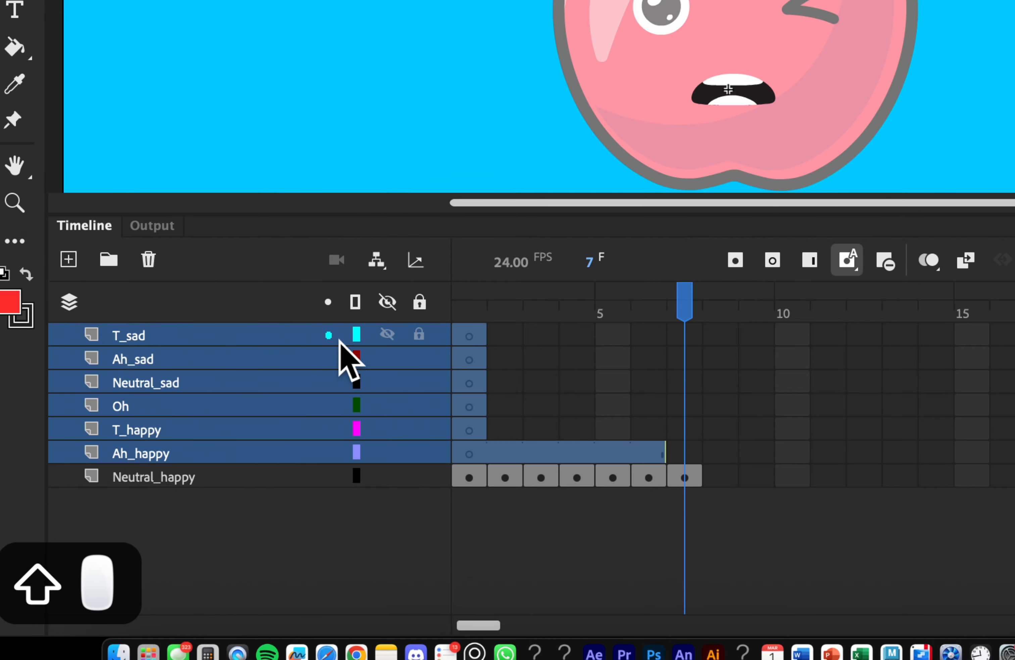
click(152, 262)
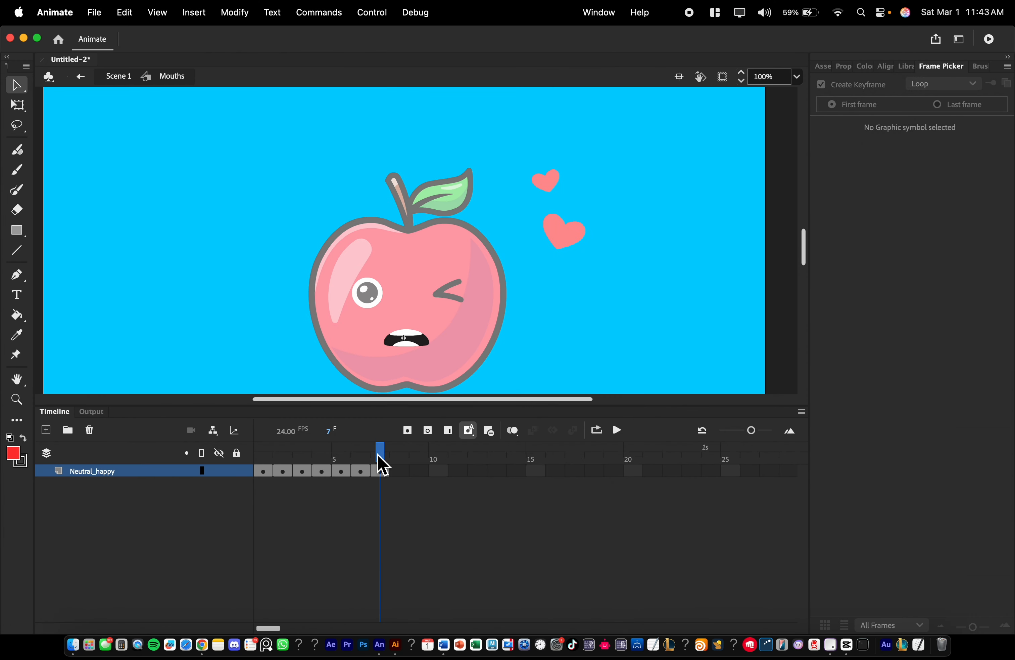
drag(382, 465, 274, 460)
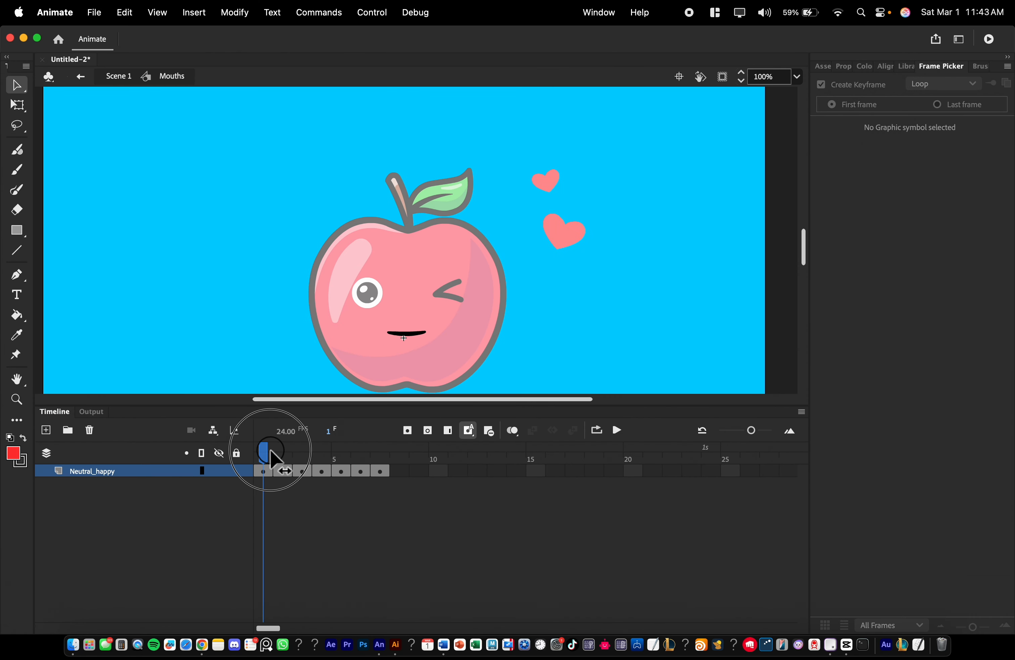
double_click(250, 276)
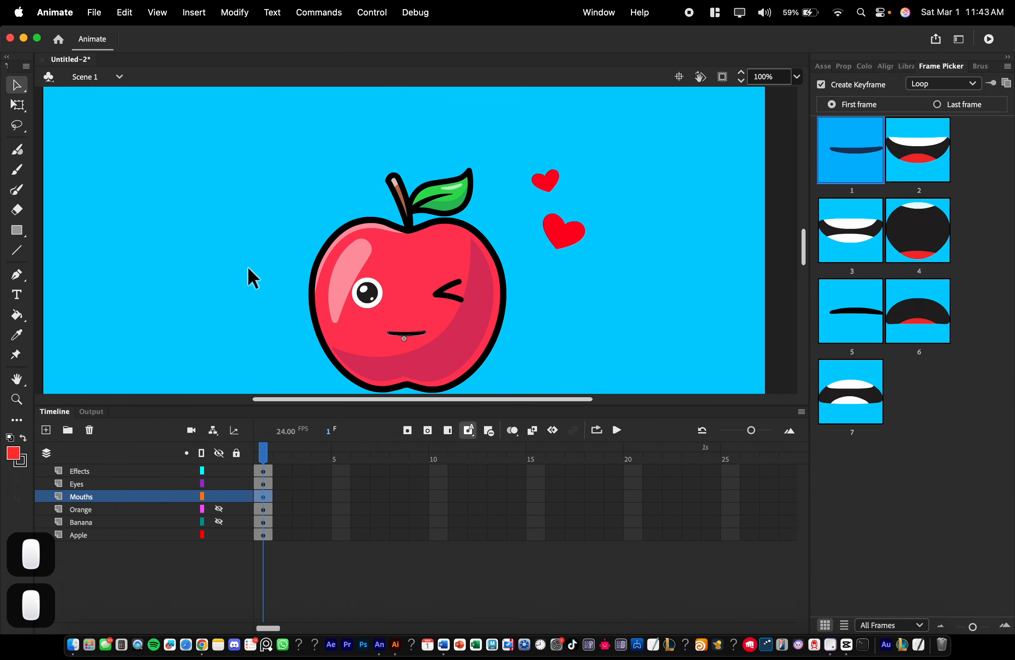
Try the different mouth frames on the apple with the Frame Picker, ending on the neutral happy mouth in frame 1.
click(915, 177)
click(852, 262)
click(921, 256)
click(870, 319)
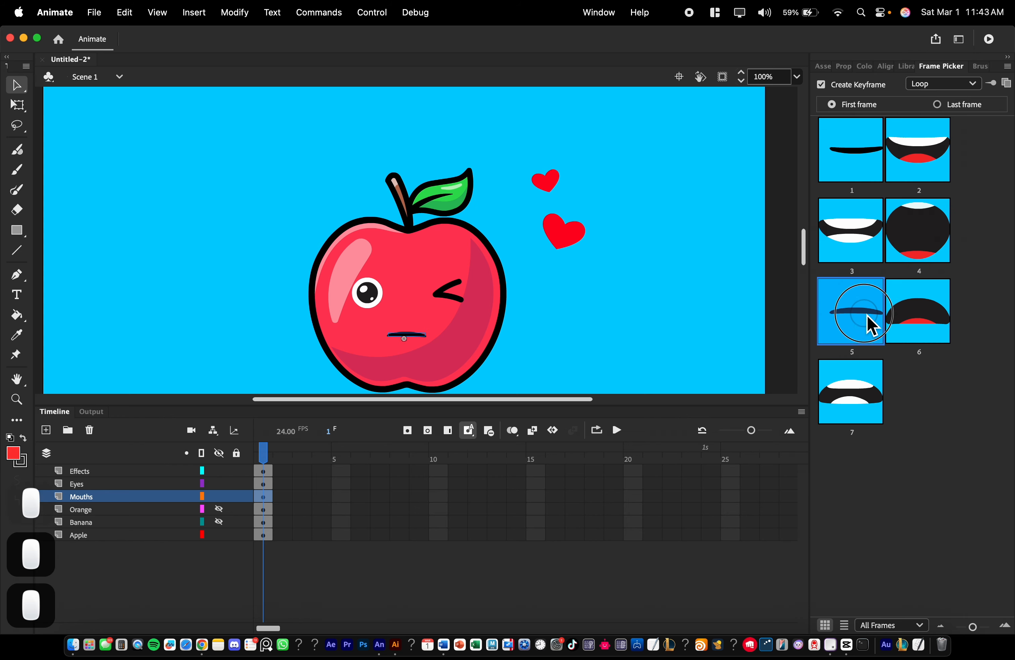
click(923, 327)
click(863, 414)
click(867, 177)
click(941, 156)
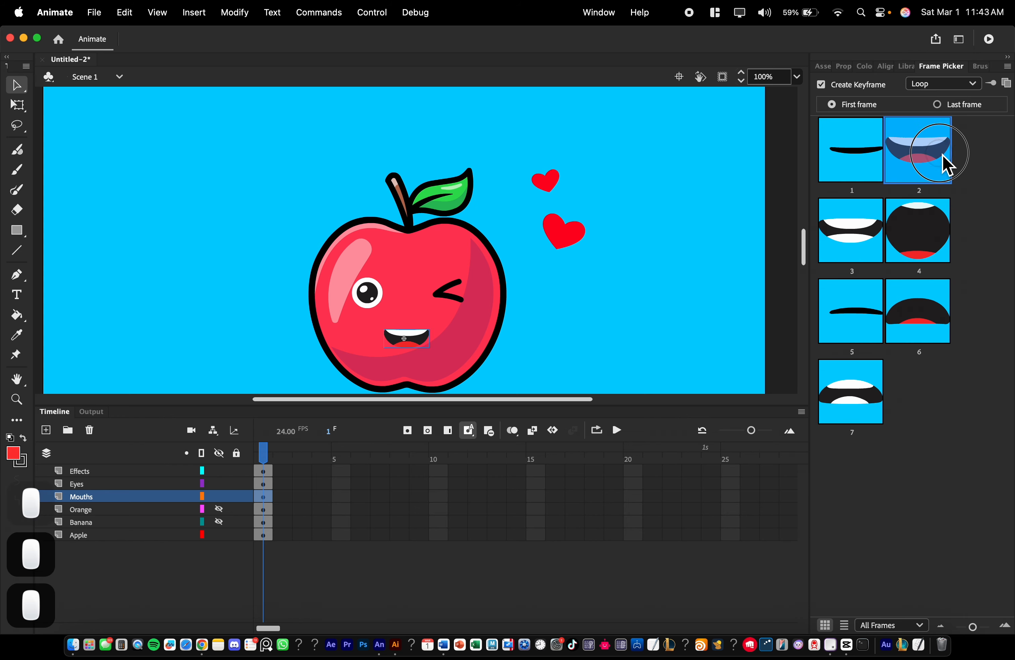
click(939, 256)
click(880, 256)
click(863, 149)
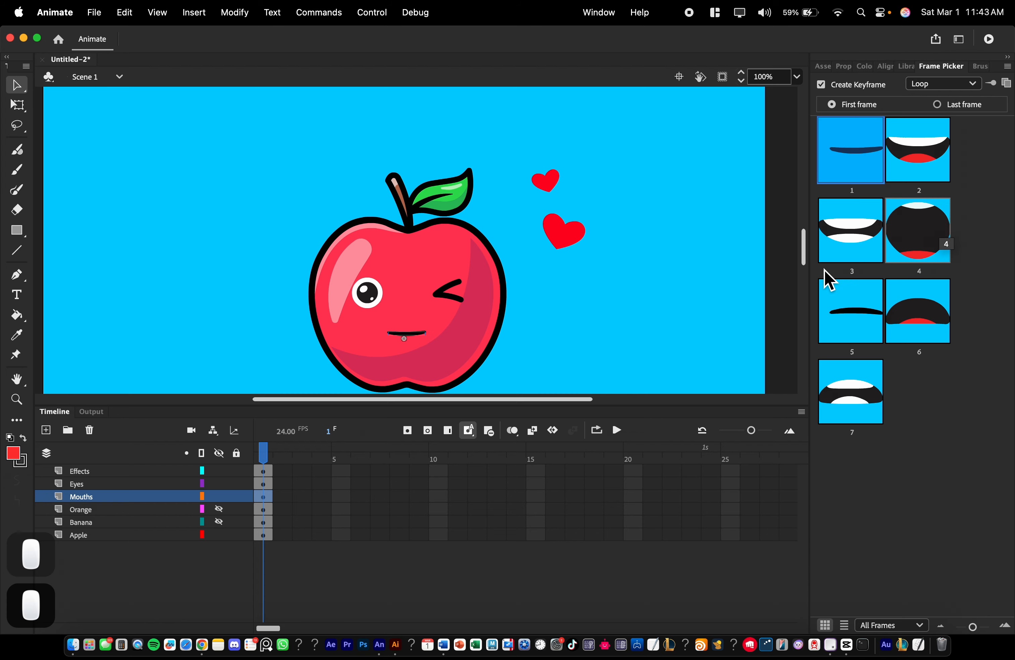
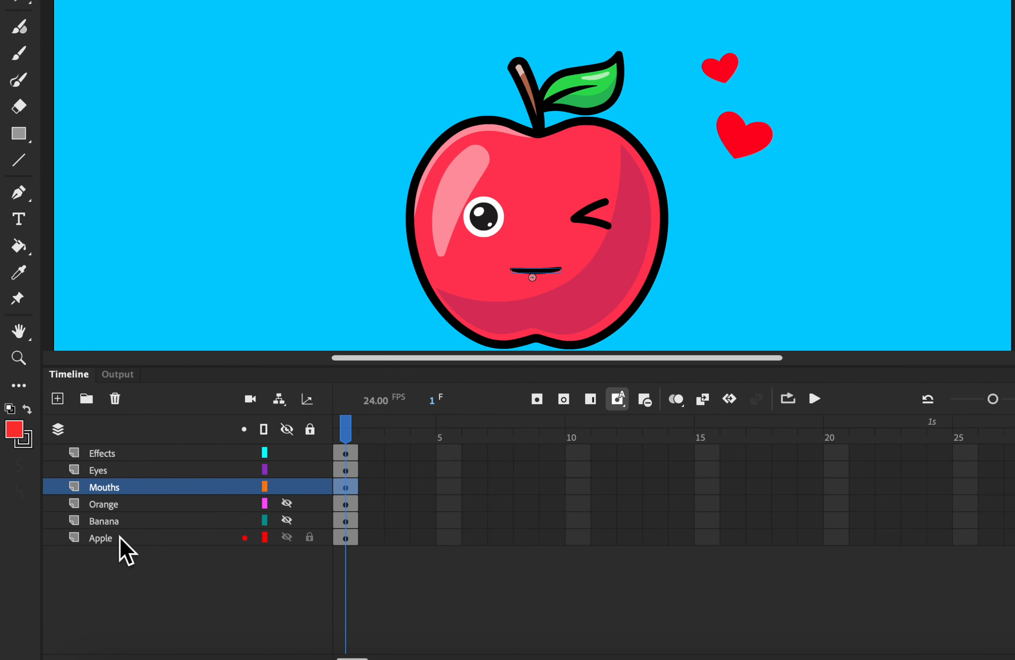
Move the Apple layer up so it sits directly beneath the Mouths layer.
click(135, 487)
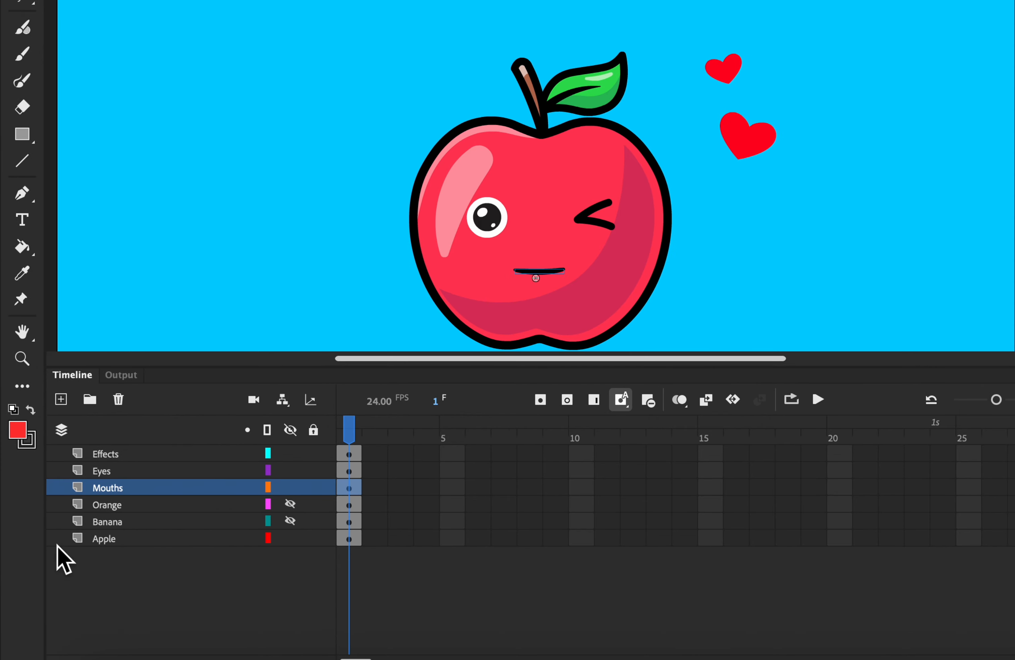
click(113, 538)
drag(116, 538, 131, 499)
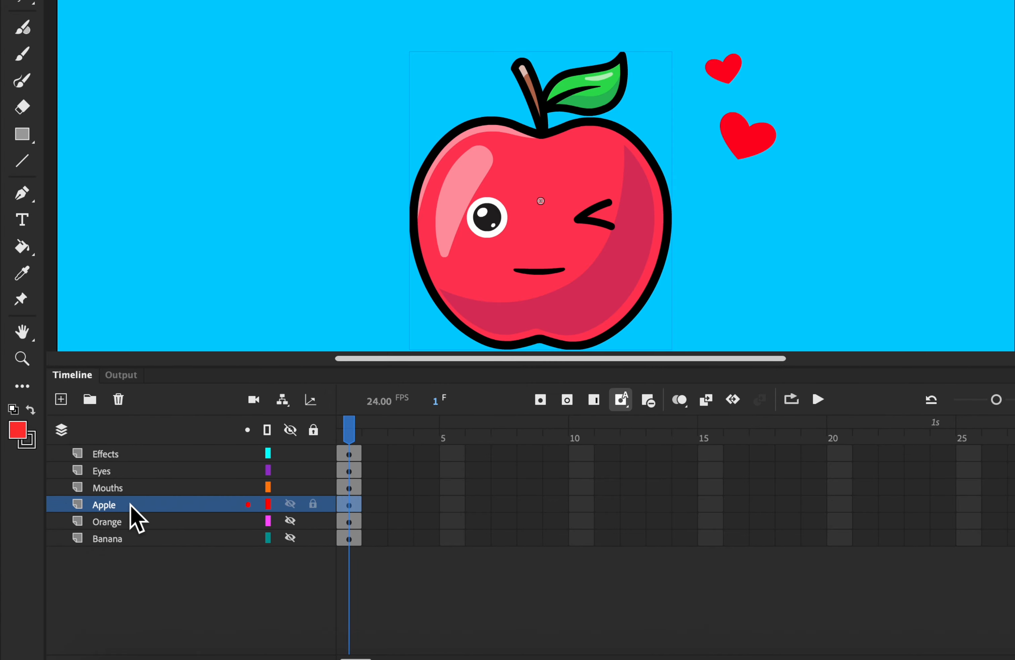
scroll(385, 249, down, 3)
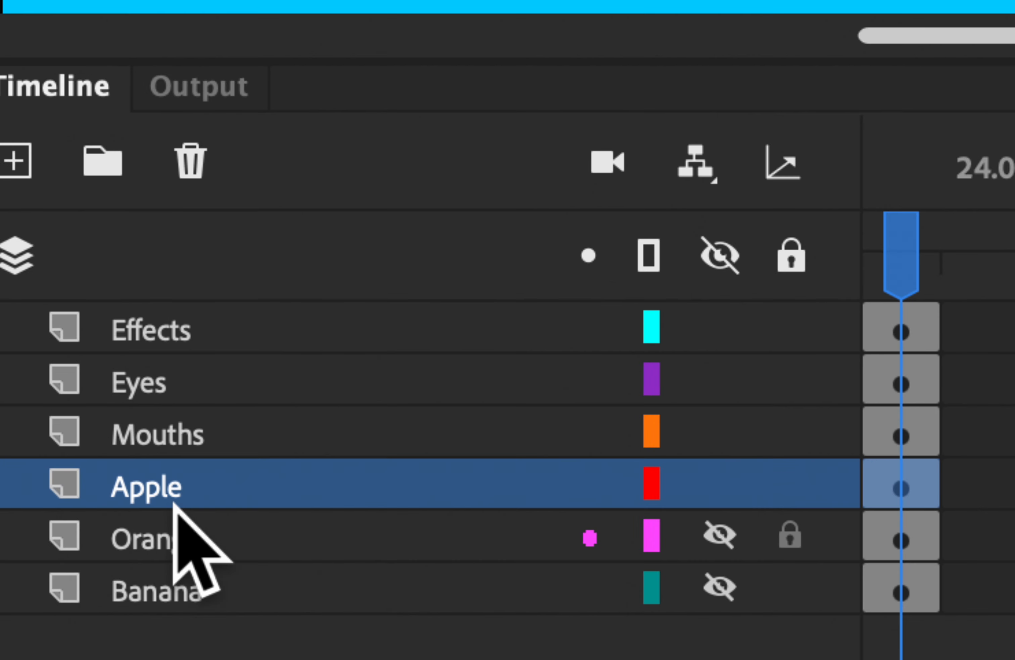
Add a new layer named Apple_Shadow and place it directly below the Apple layer.
click(106, 504)
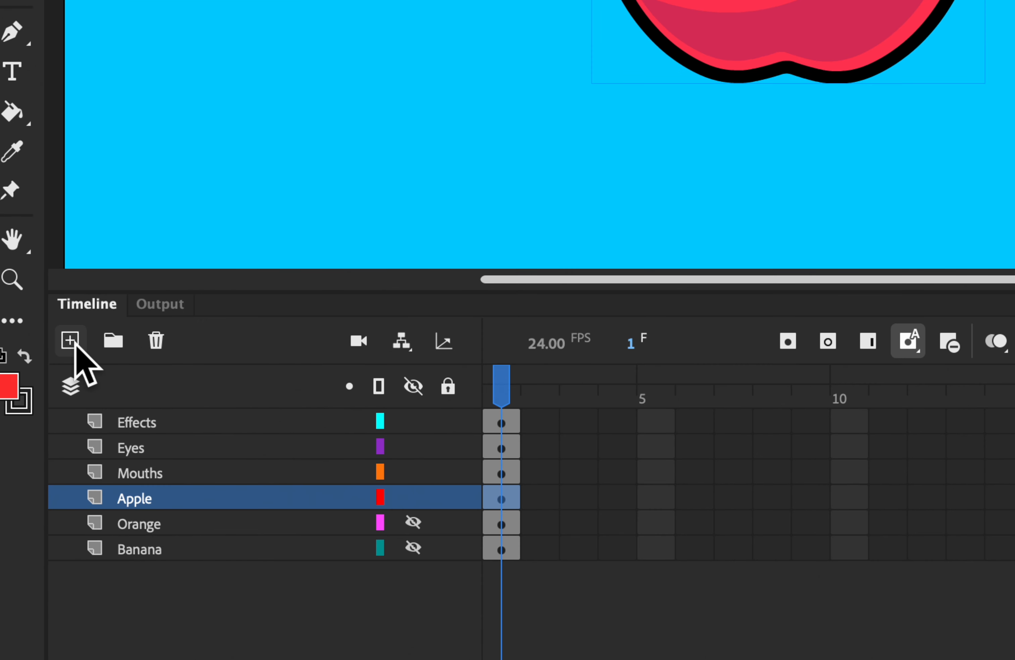
click(71, 341)
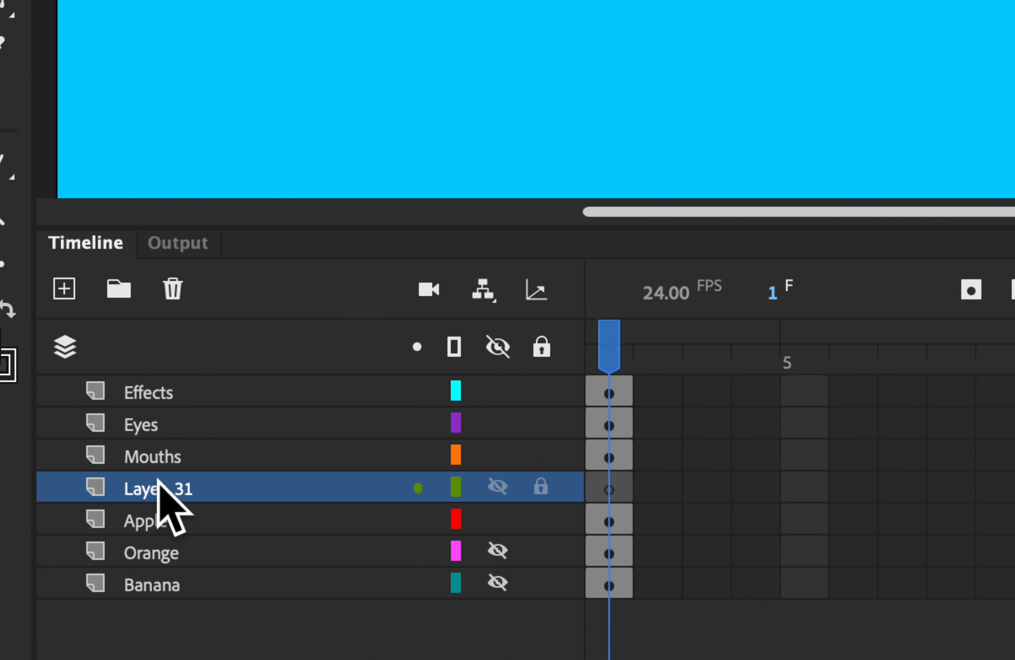
double_click(156, 479)
text(Ap)
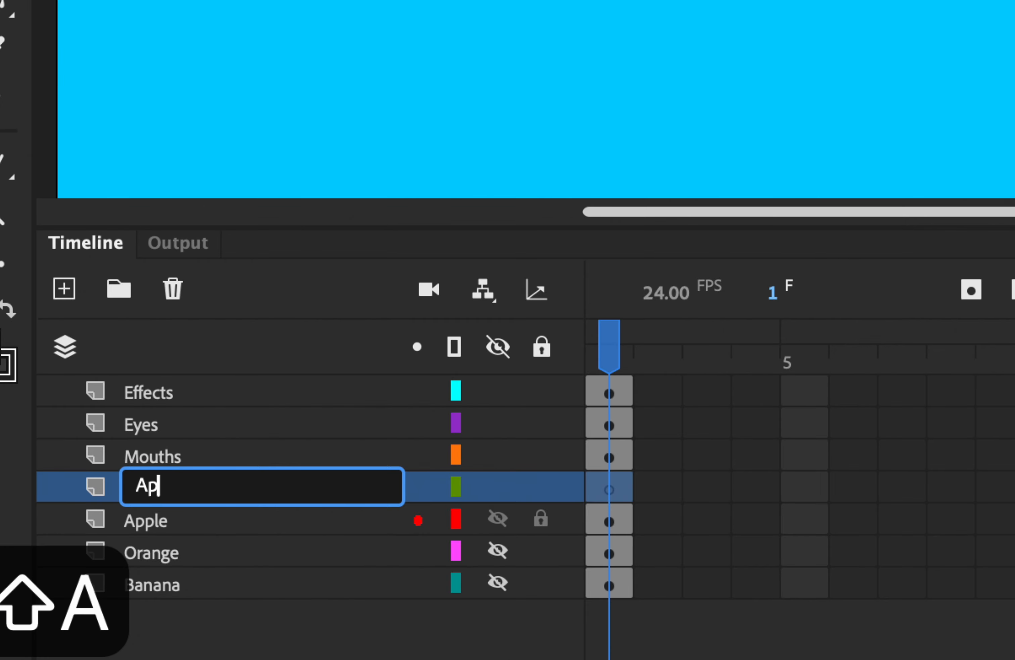
text(ple_)
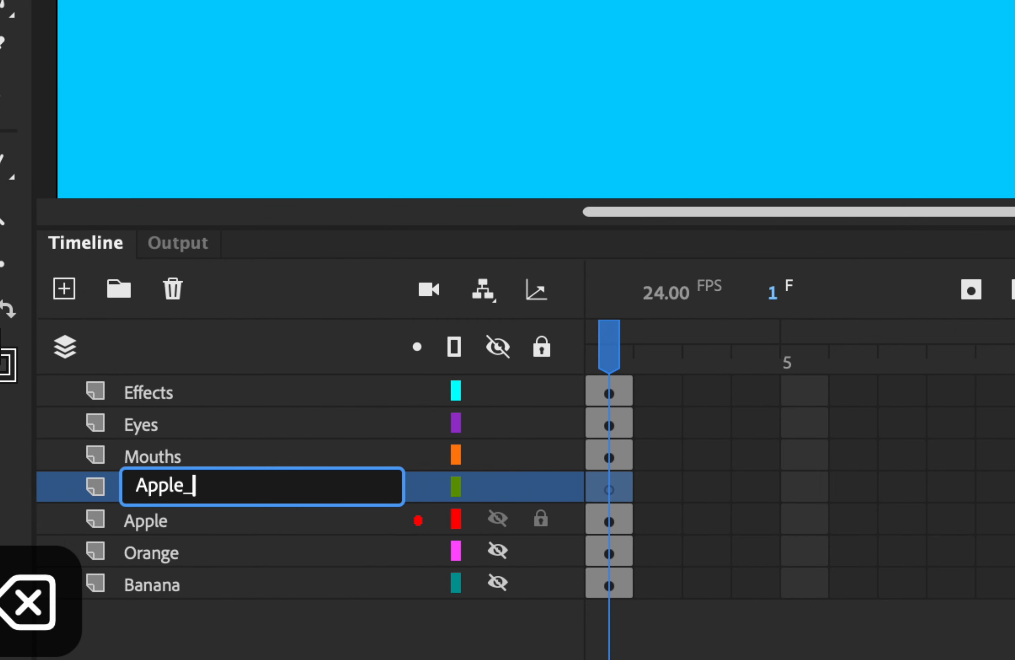
text(Shadow)
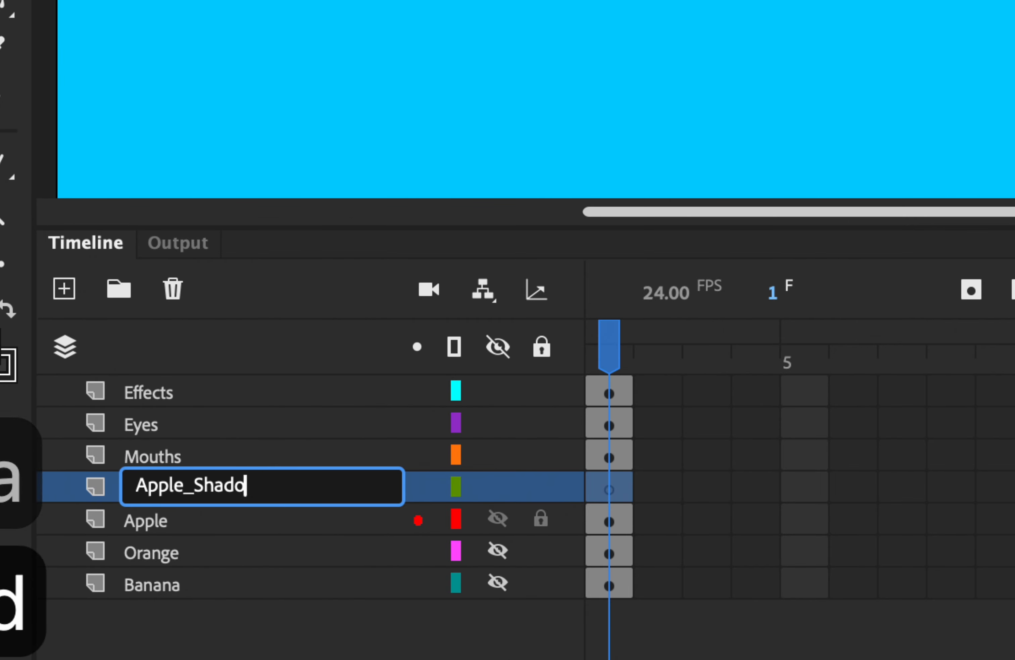
key(Return)
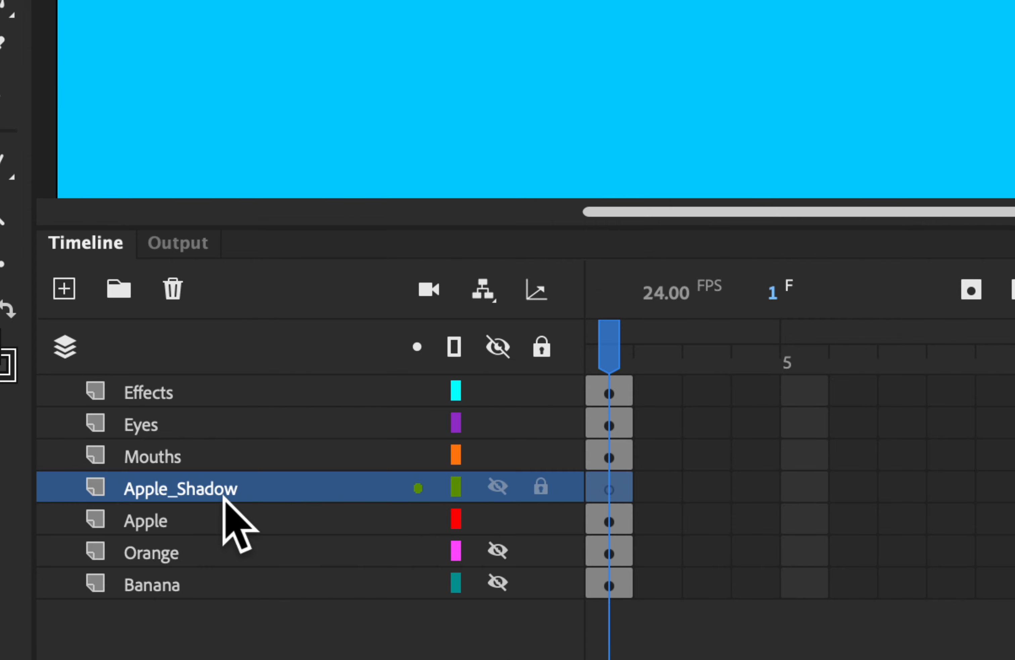
drag(222, 502, 201, 518)
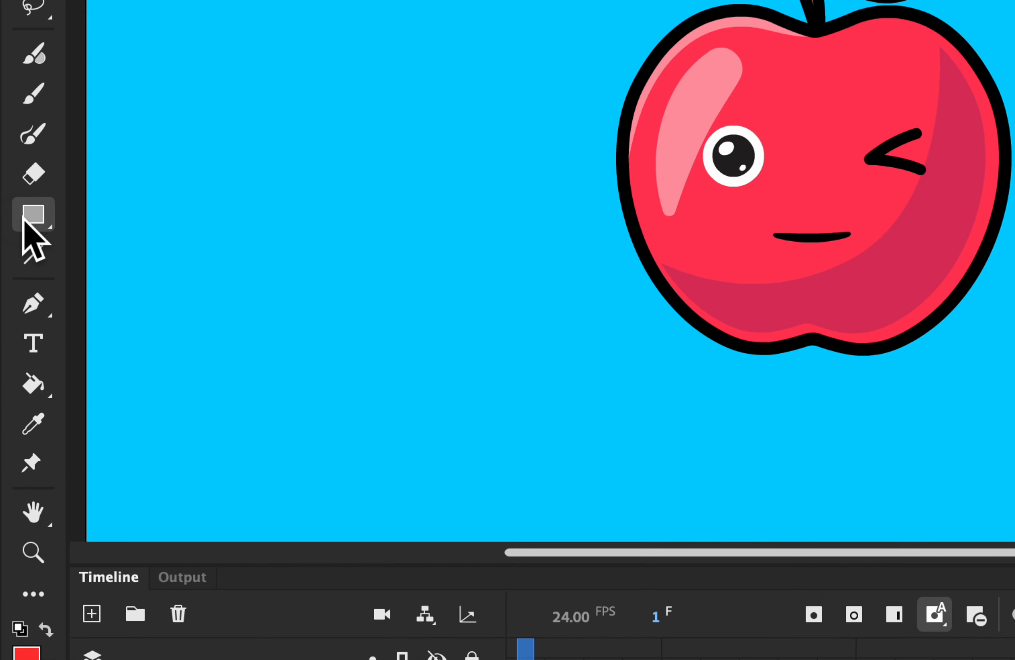
Set up the Oval tool with a black fill at 40% alpha and no stroke.
click(25, 216)
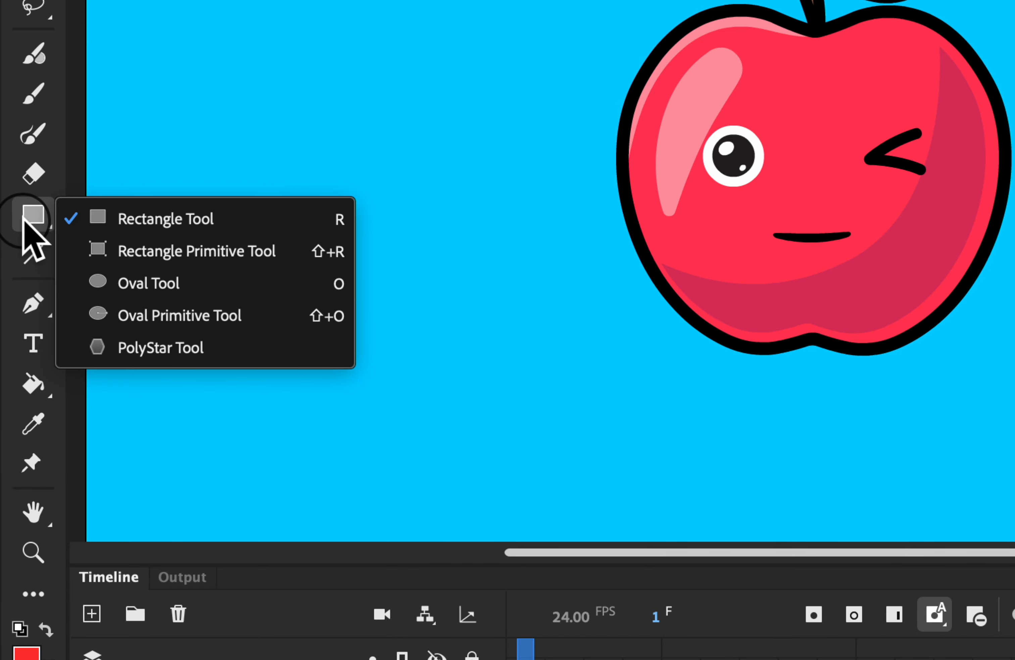
click(139, 278)
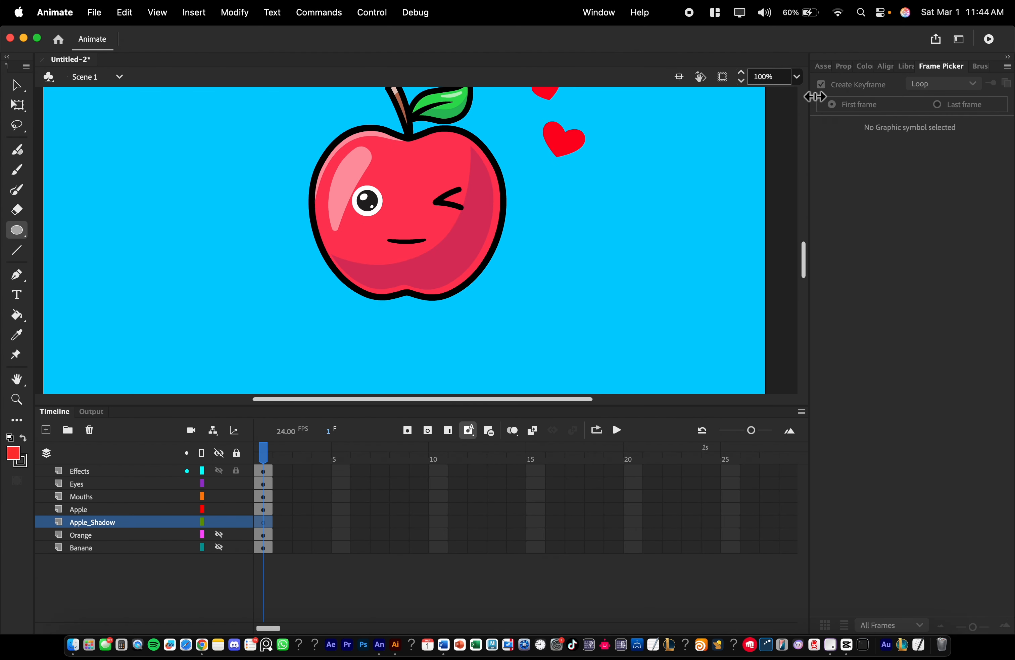
drag(815, 96, 750, 102)
click(796, 67)
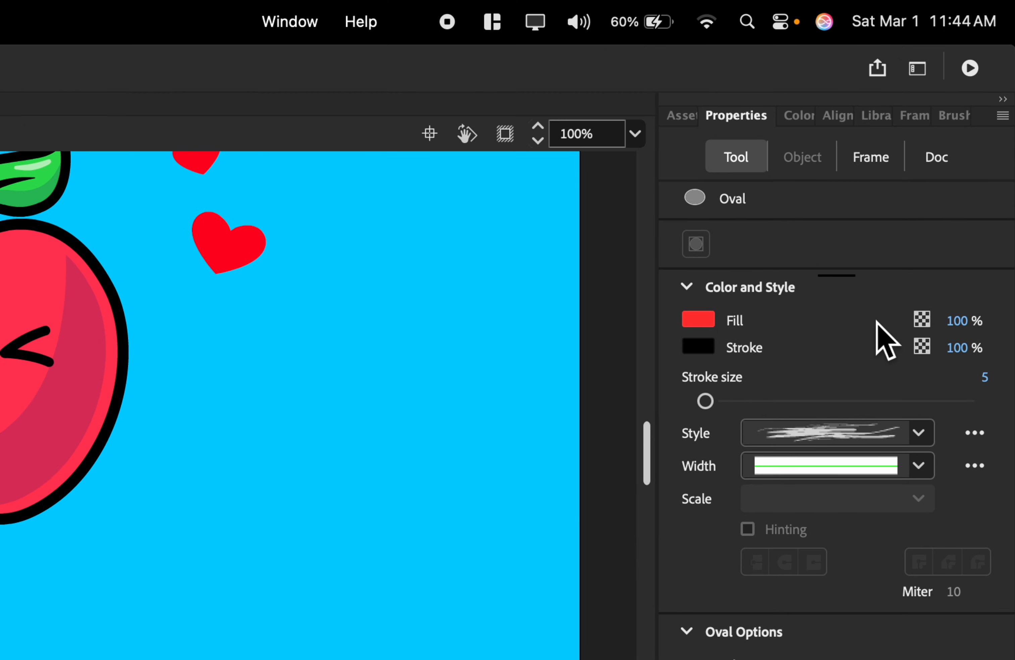
click(712, 325)
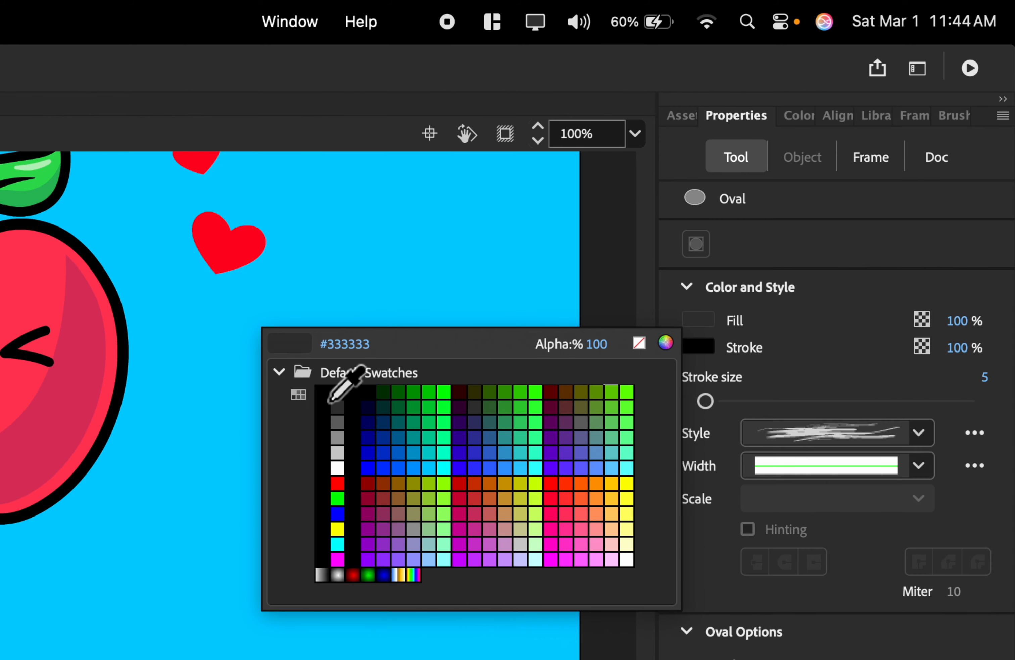
click(336, 391)
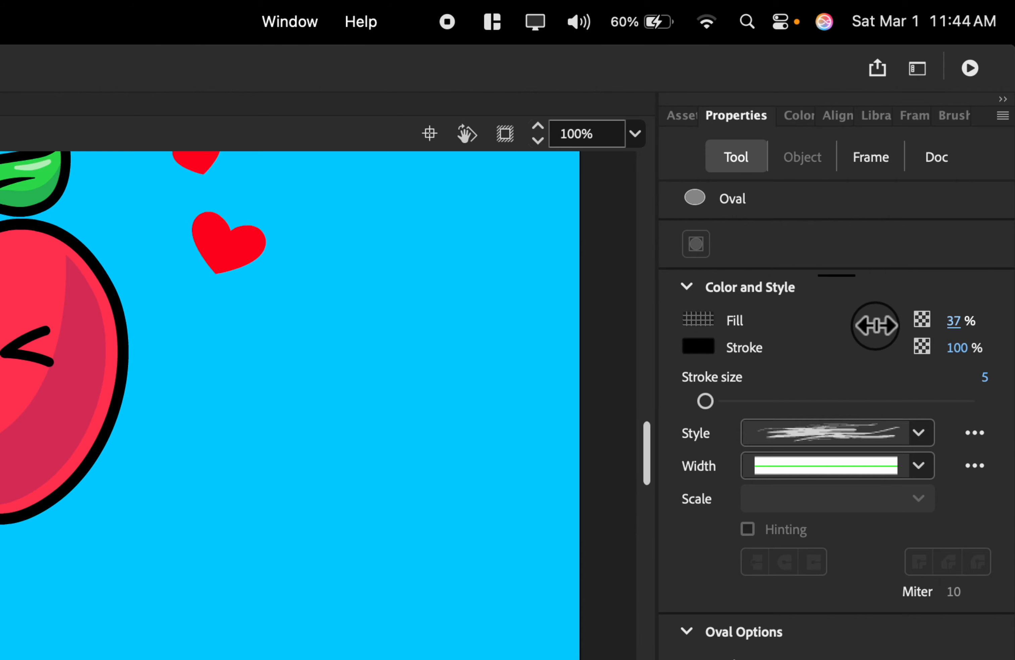
drag(880, 329, 885, 331)
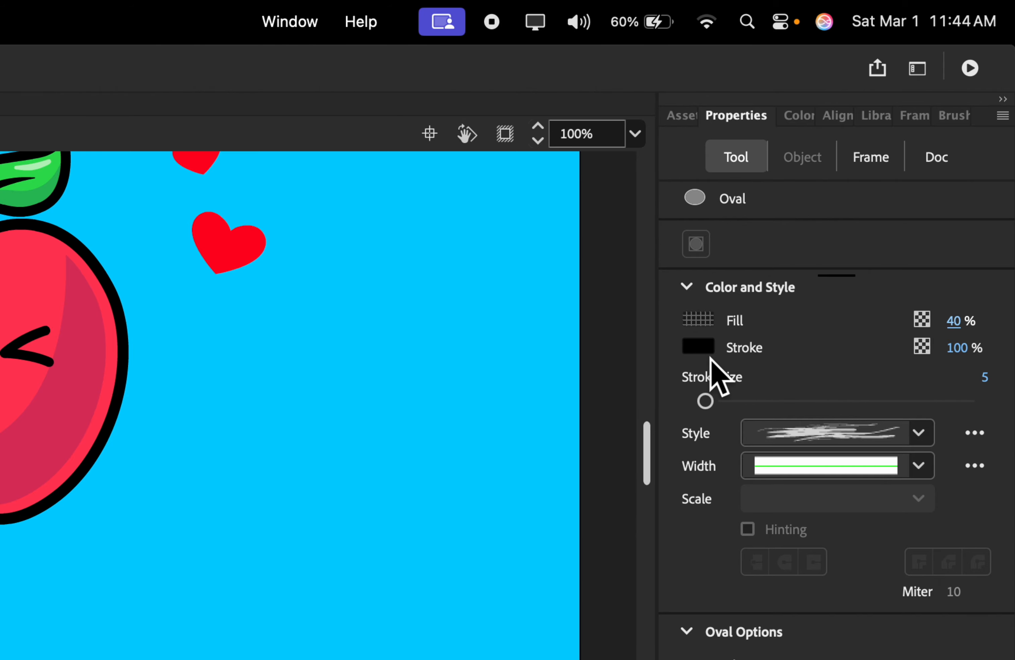
click(698, 346)
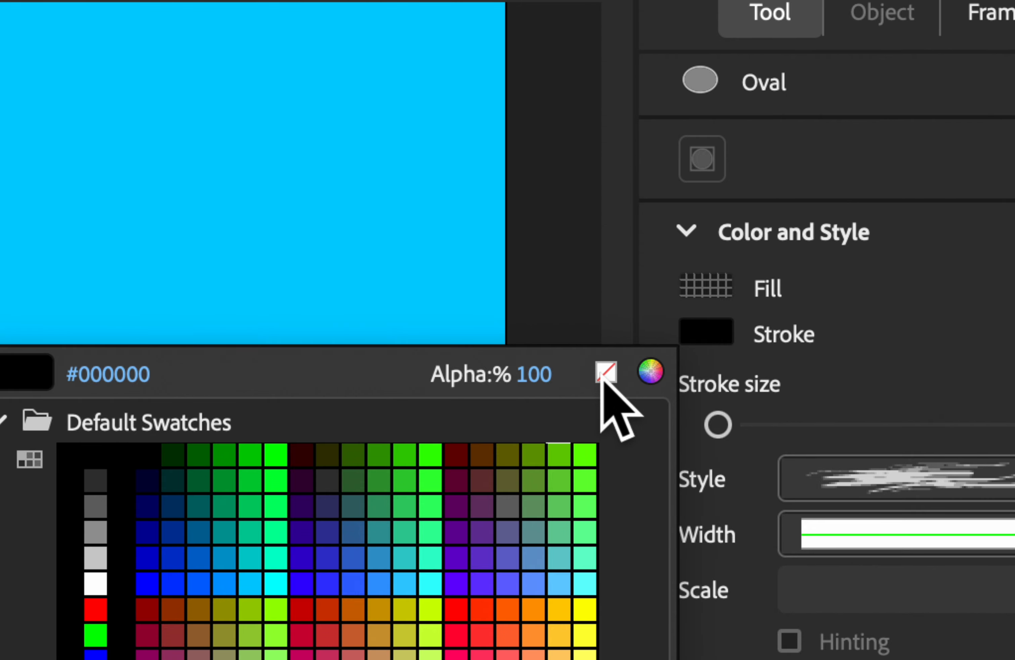
click(628, 371)
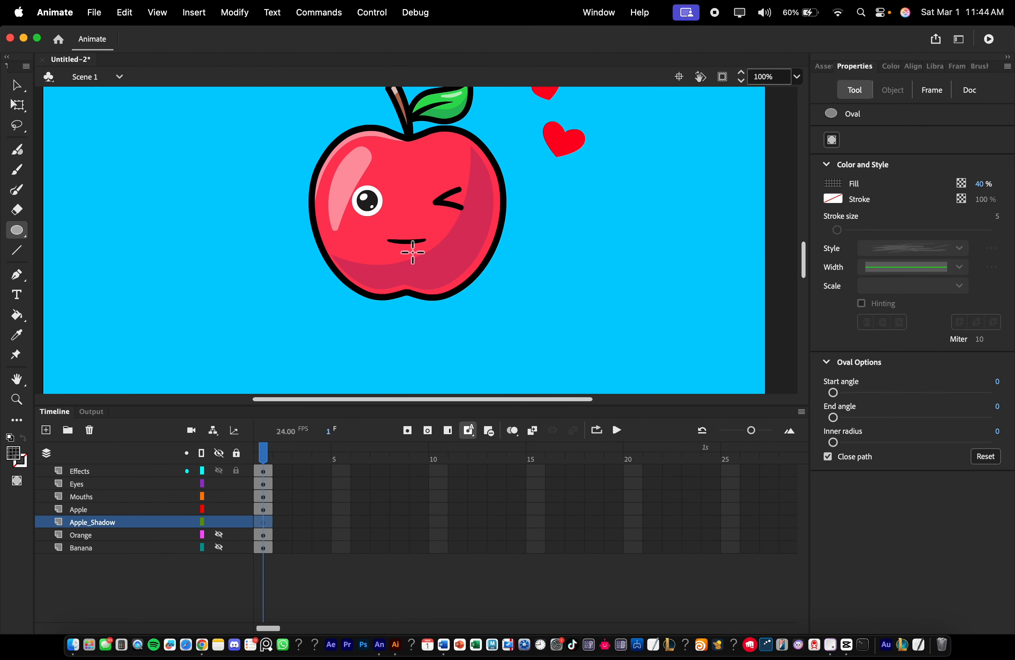
Draw a wide, flat oval shadow under the base of the apple on the Apple_Shadow layer.
drag(492, 277, 329, 322)
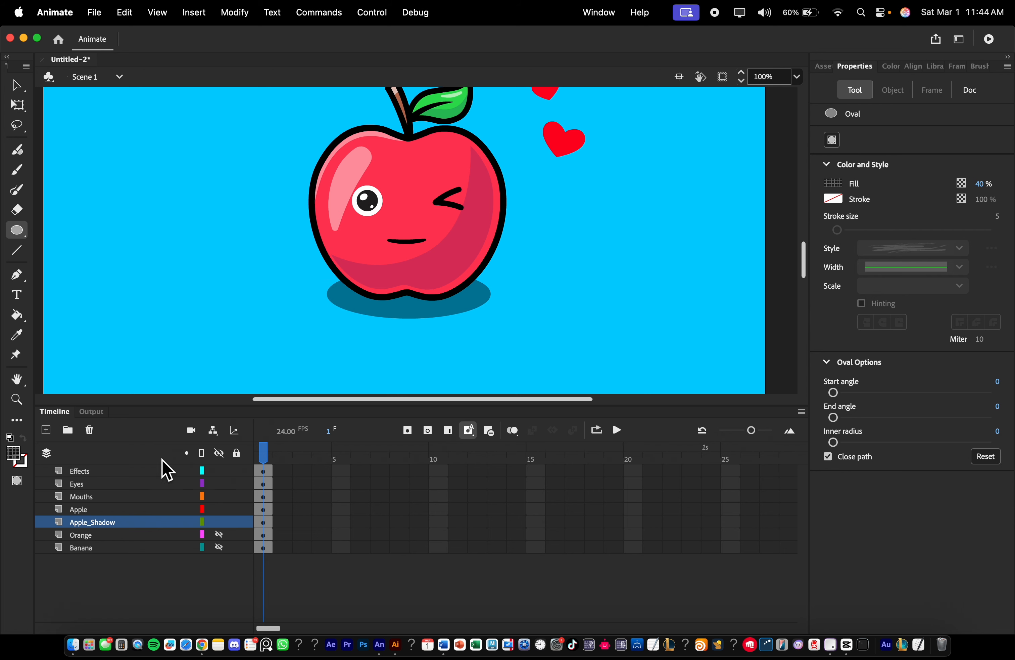
scroll(259, 296, up, 4)
scroll(278, 294, up, 4)
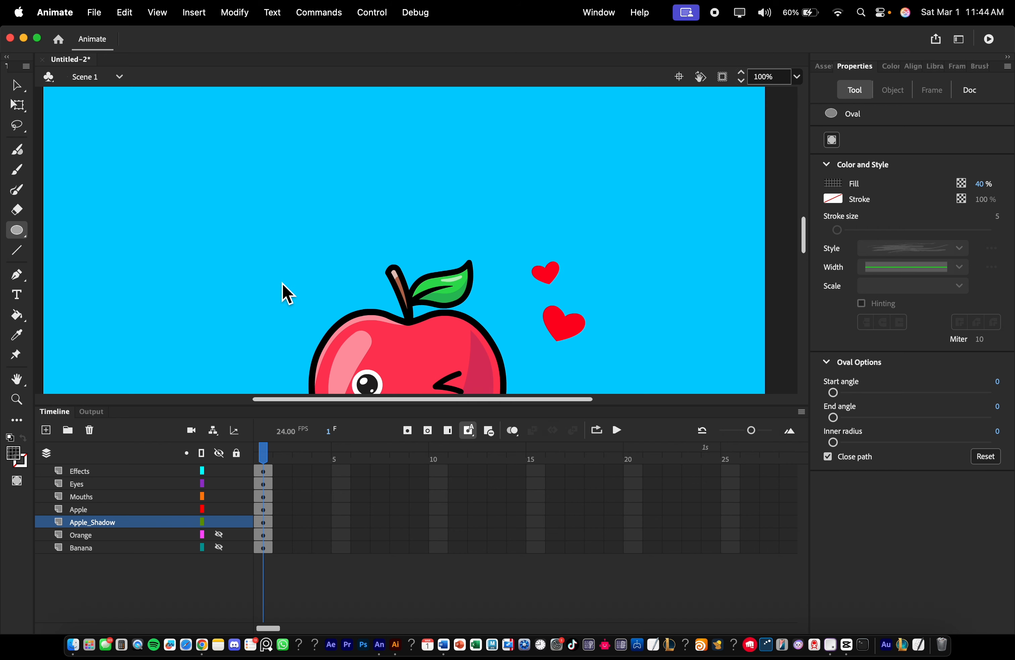
scroll(283, 289, down, 7)
scroll(312, 258, down, 2)
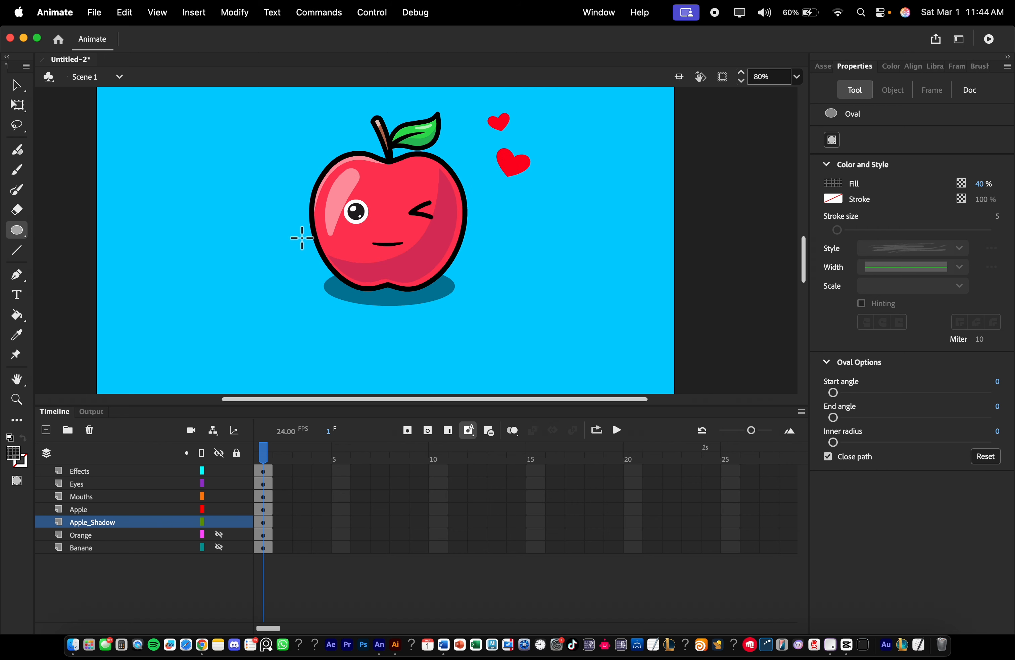
scroll(303, 219, up, 4)
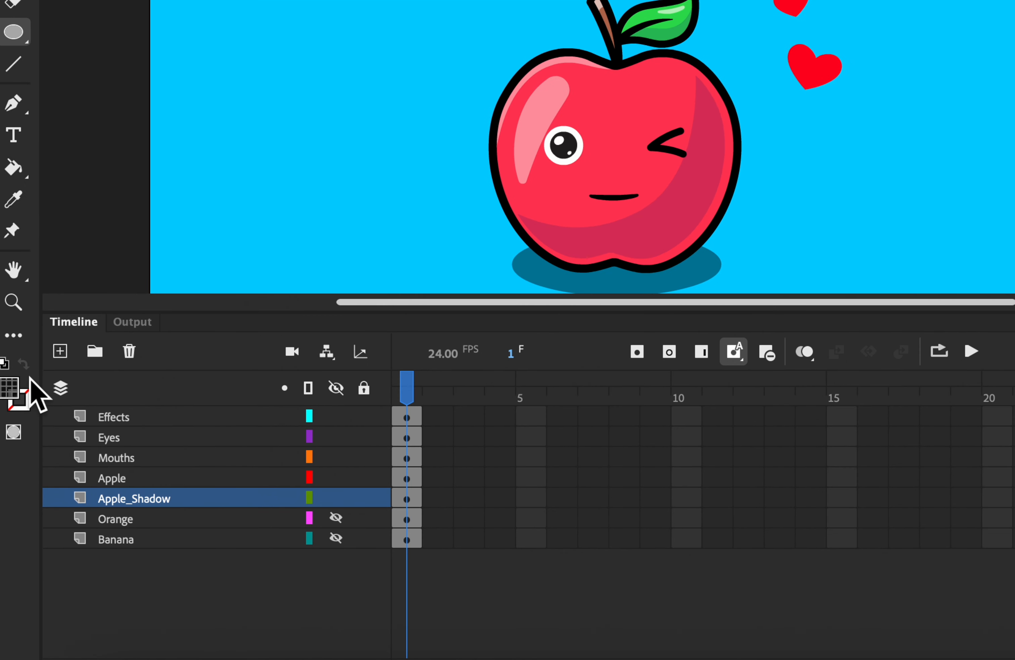
Add a new layer named Apple_Label and place it directly below the Apple_Shadow layer.
click(60, 351)
drag(116, 501, 117, 521)
double_click(263, 514)
text(A)
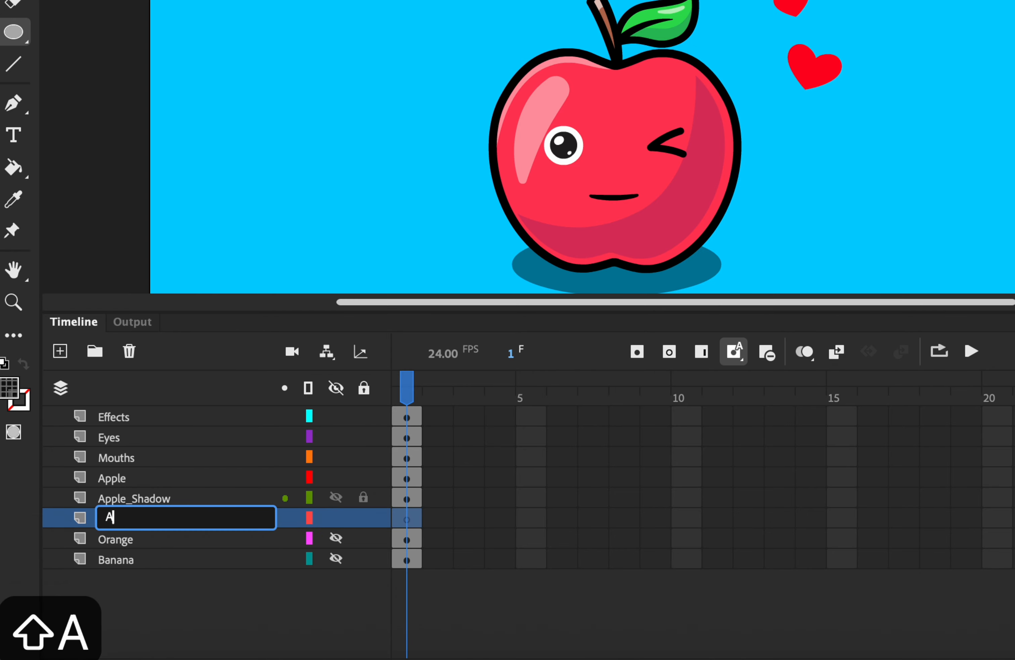
text(pple_La)
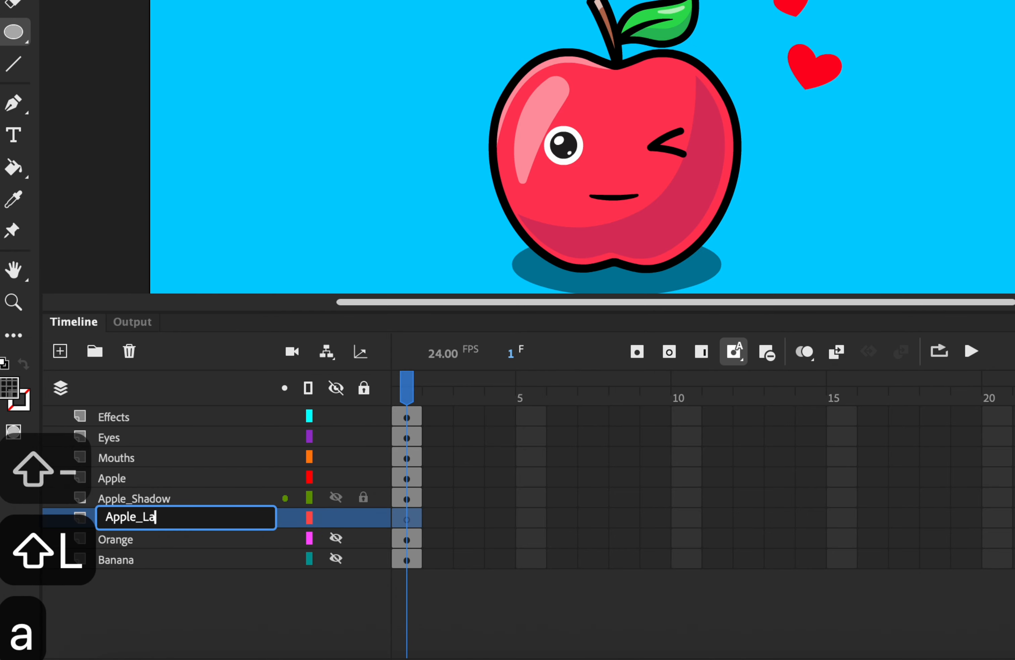
text(v)
key(BackSpace)
text(bel)
key(Return)
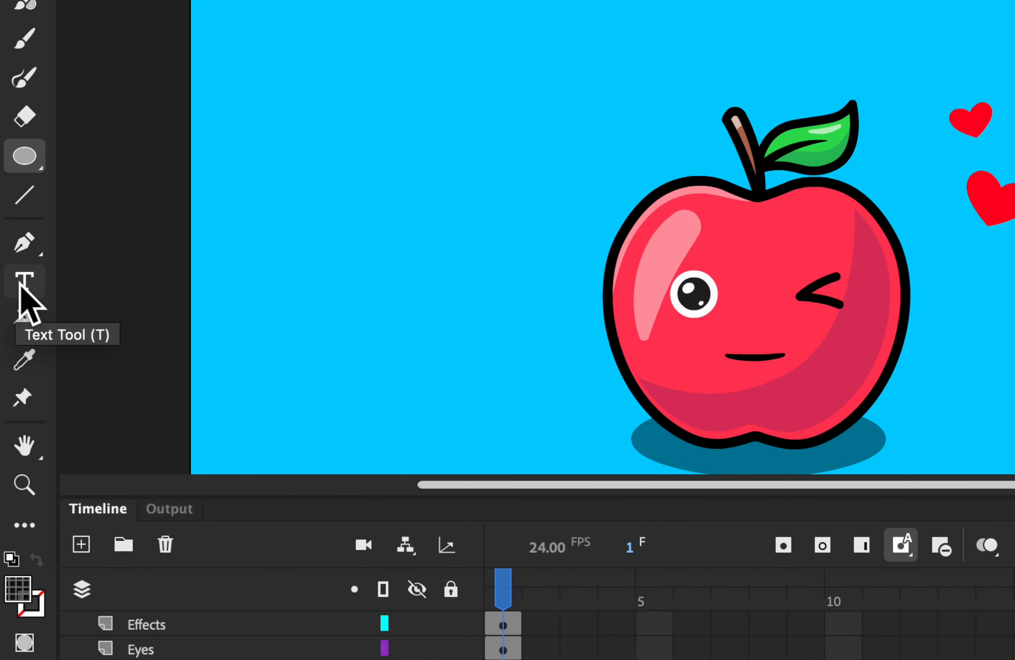
Add the static text "Apple" above the apple on the Apple_Label layer and set its font to Marvin Round.
click(23, 283)
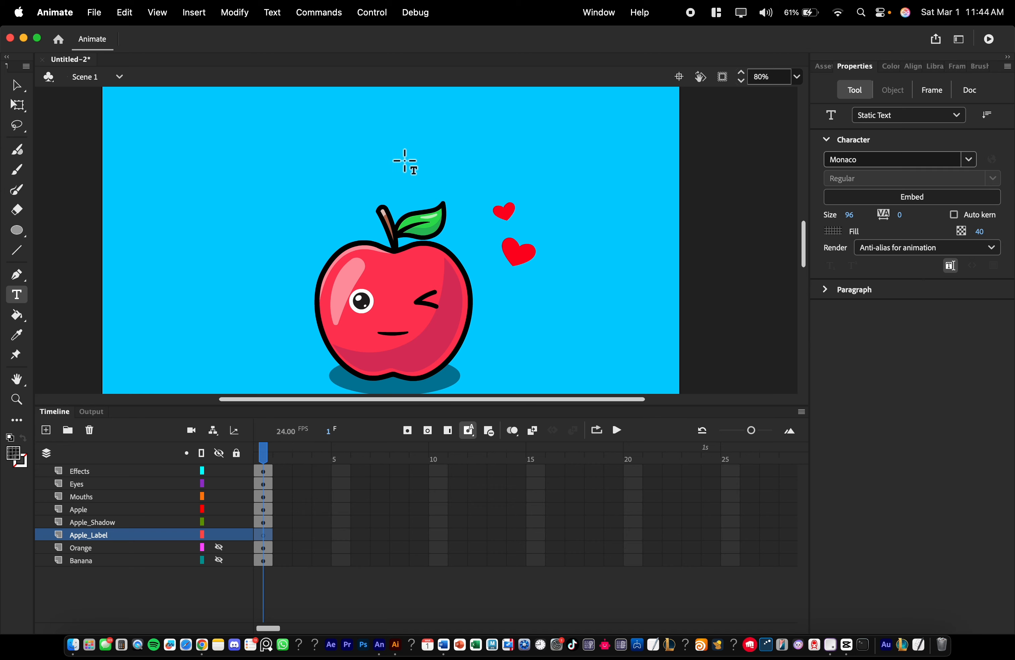
click(409, 159)
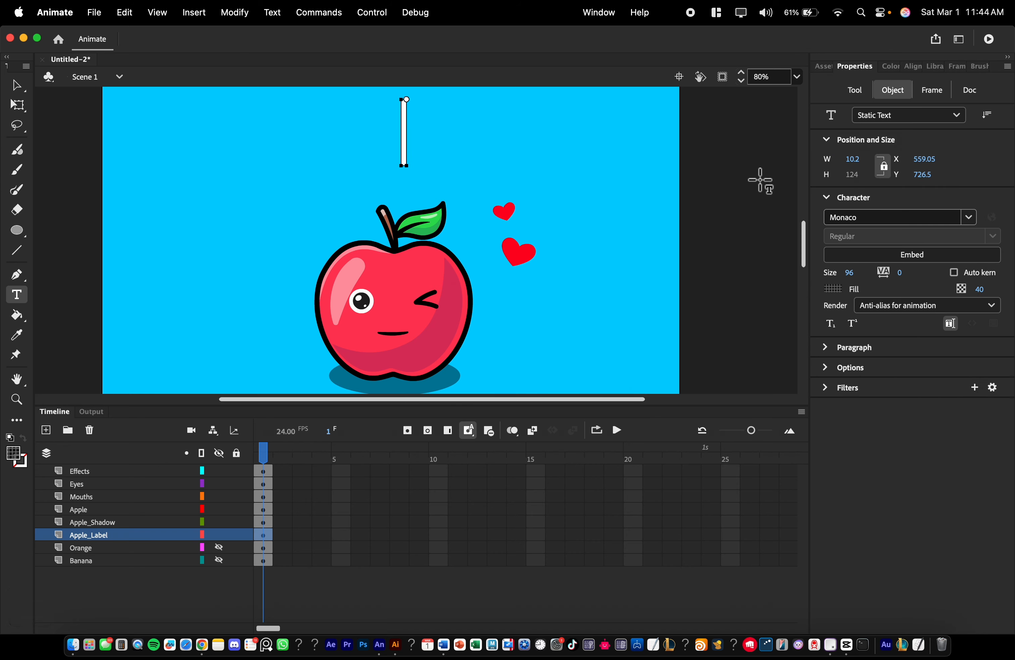
text(Apple)
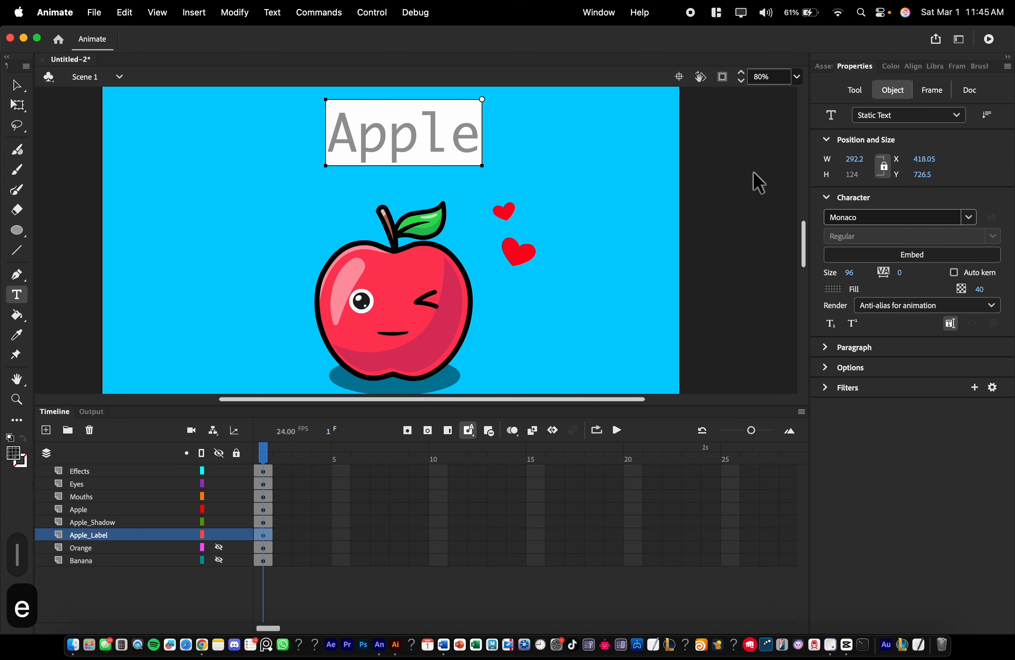
key(super+a)
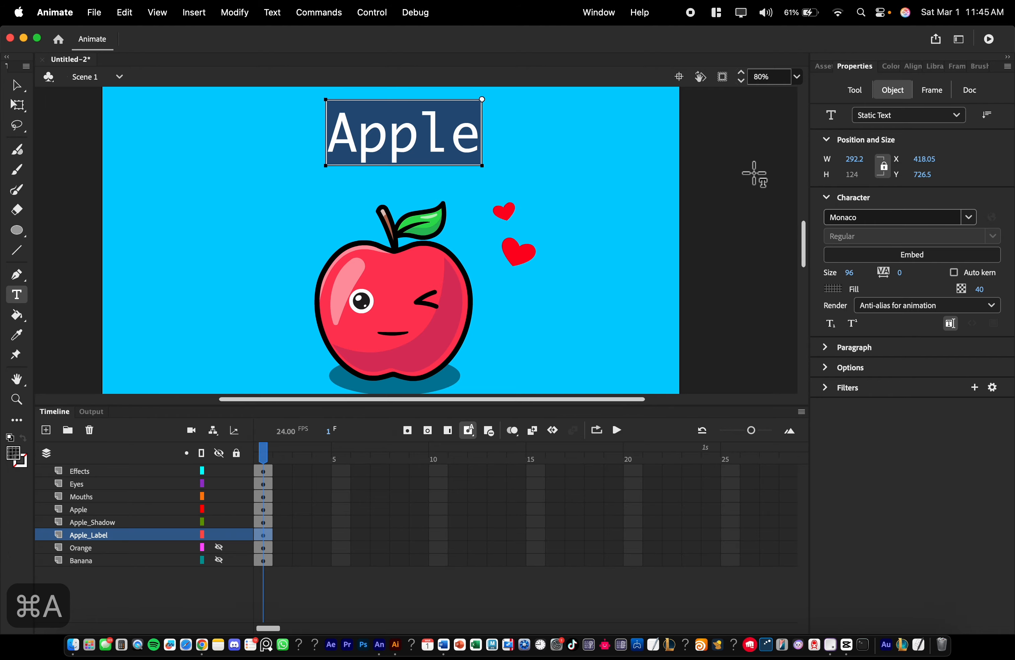
click(970, 218)
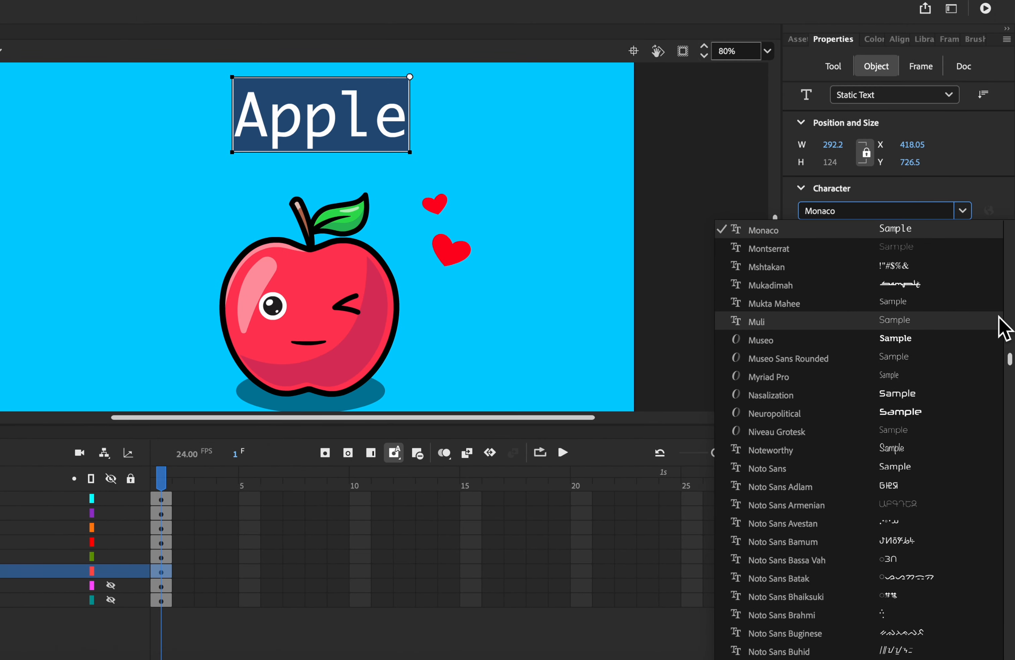
scroll(999, 317, down, 20)
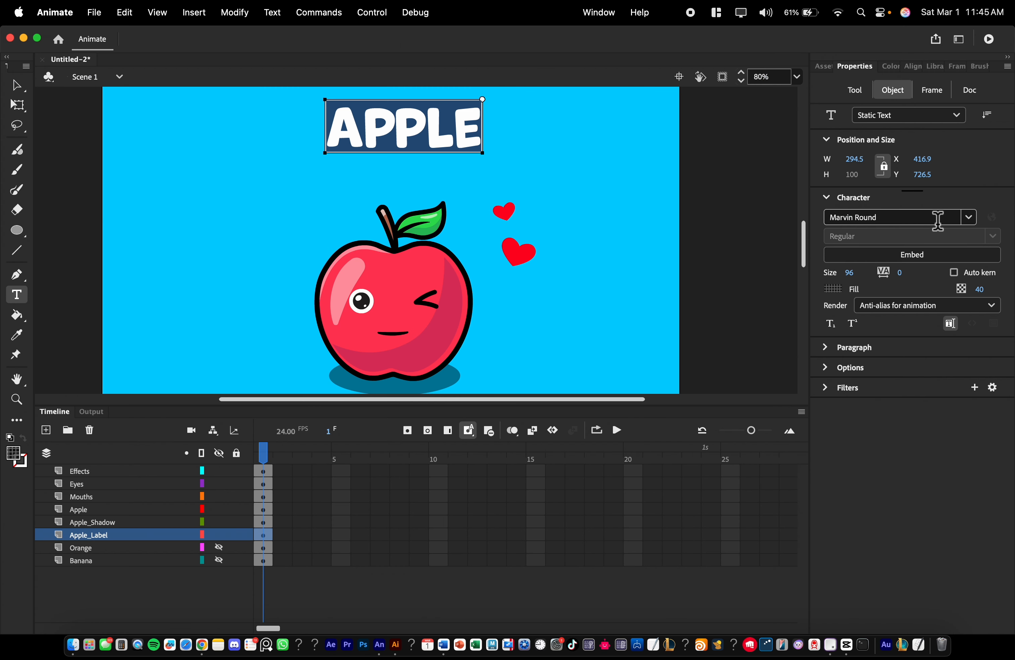
Select all of the label text and choose black as its fill color.
click(394, 125)
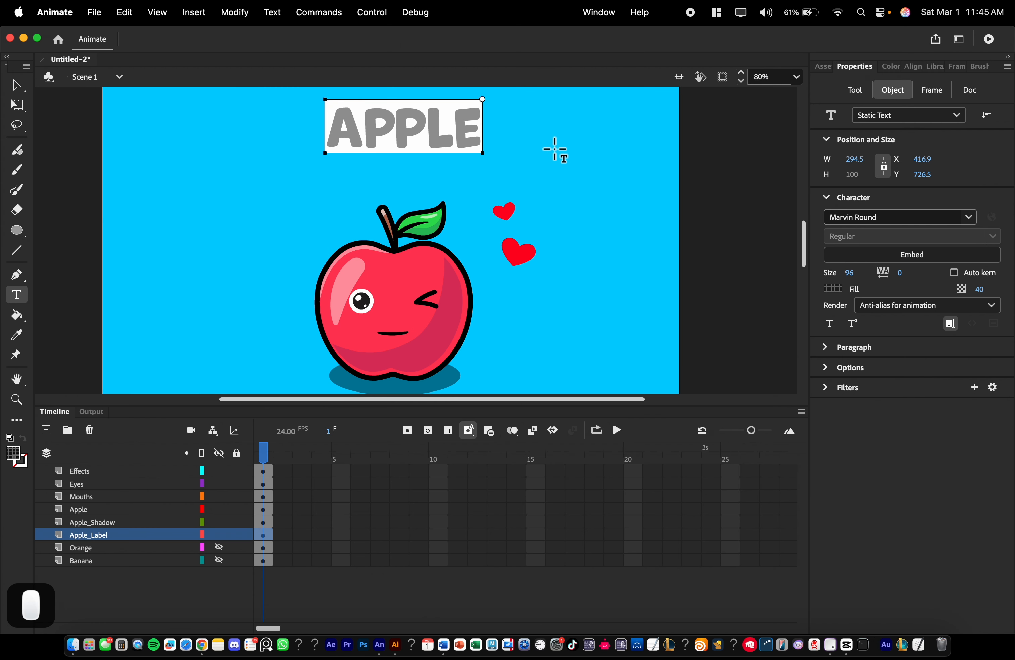
key(super+a)
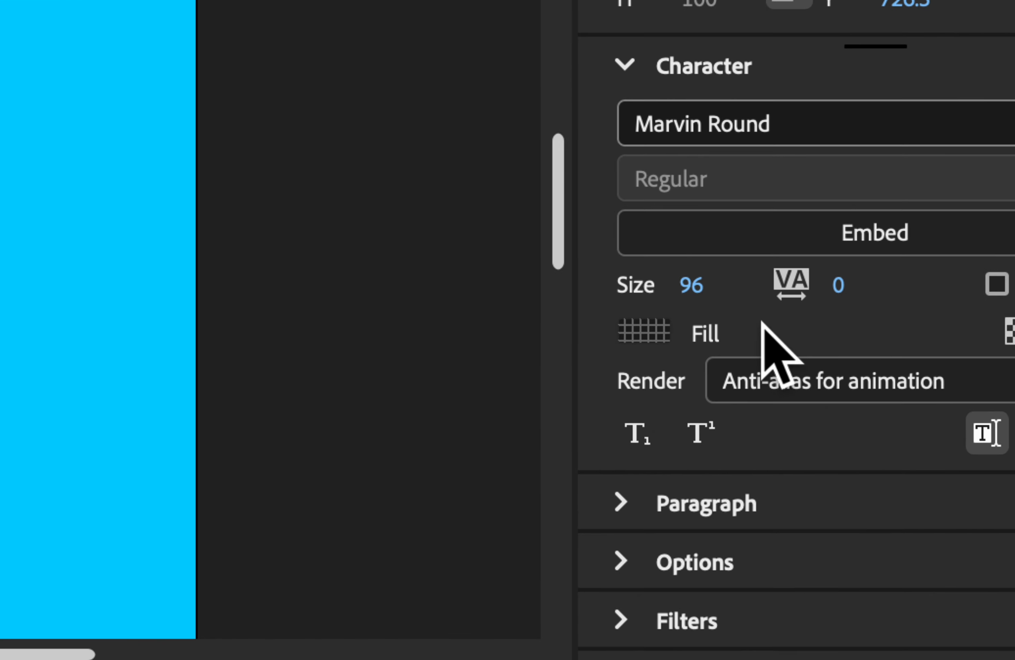
click(655, 328)
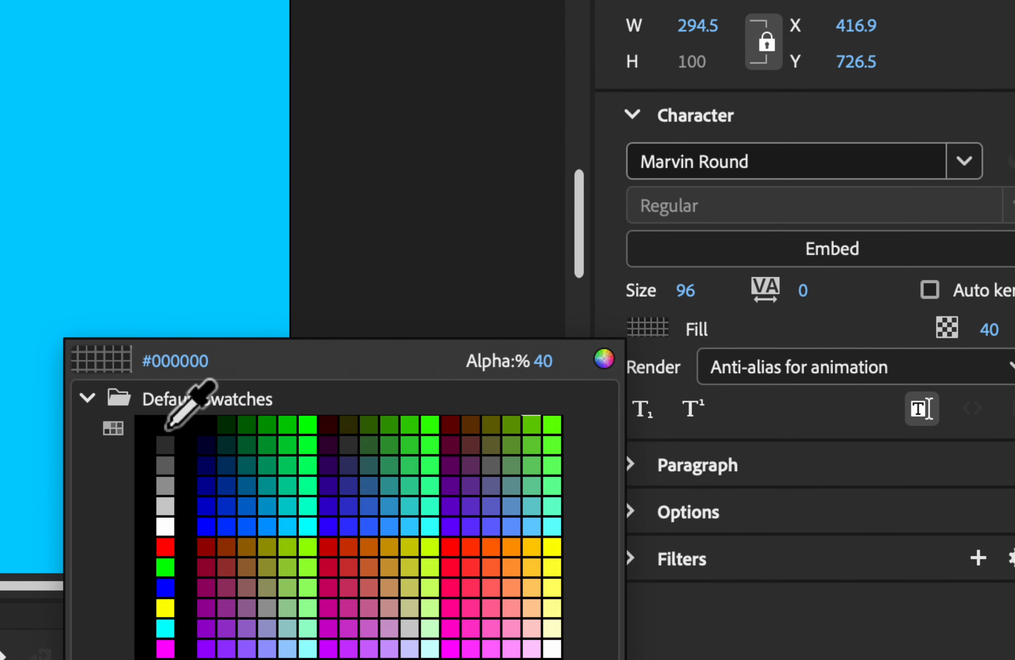
click(173, 423)
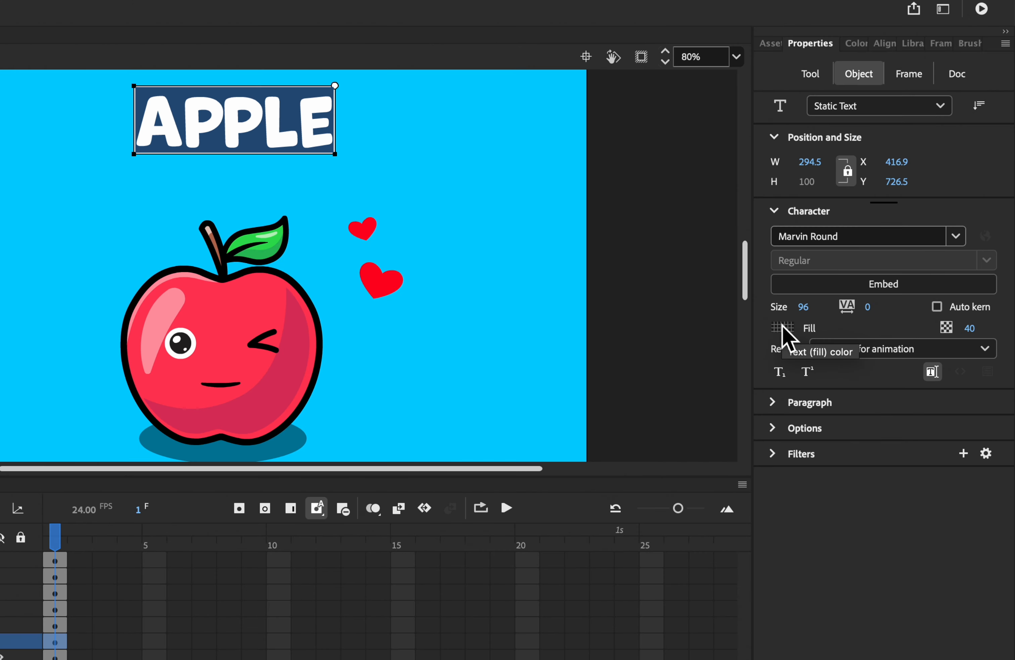
Set the APPLE text's fill to dark purple #330066 at 100% alpha and leave text editing.
click(648, 328)
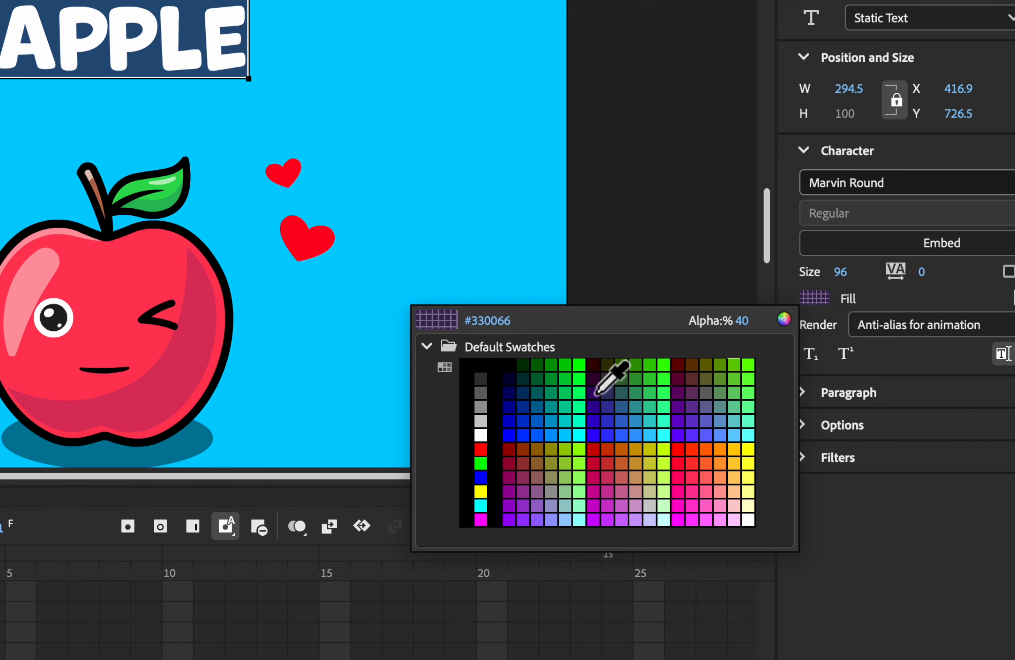
click(597, 394)
click(813, 297)
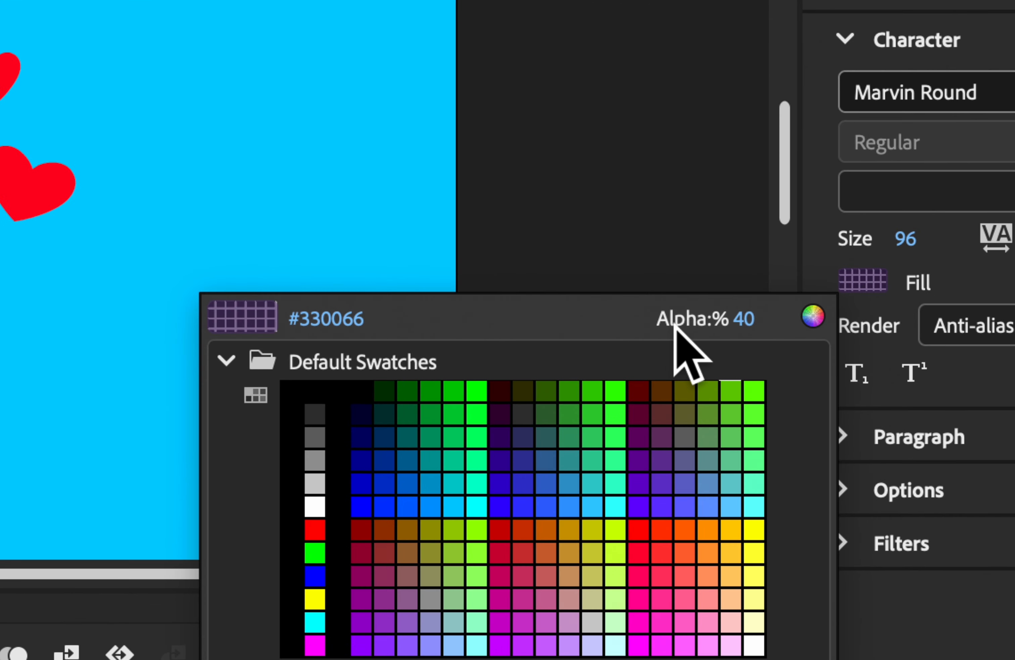
drag(740, 332, 913, 316)
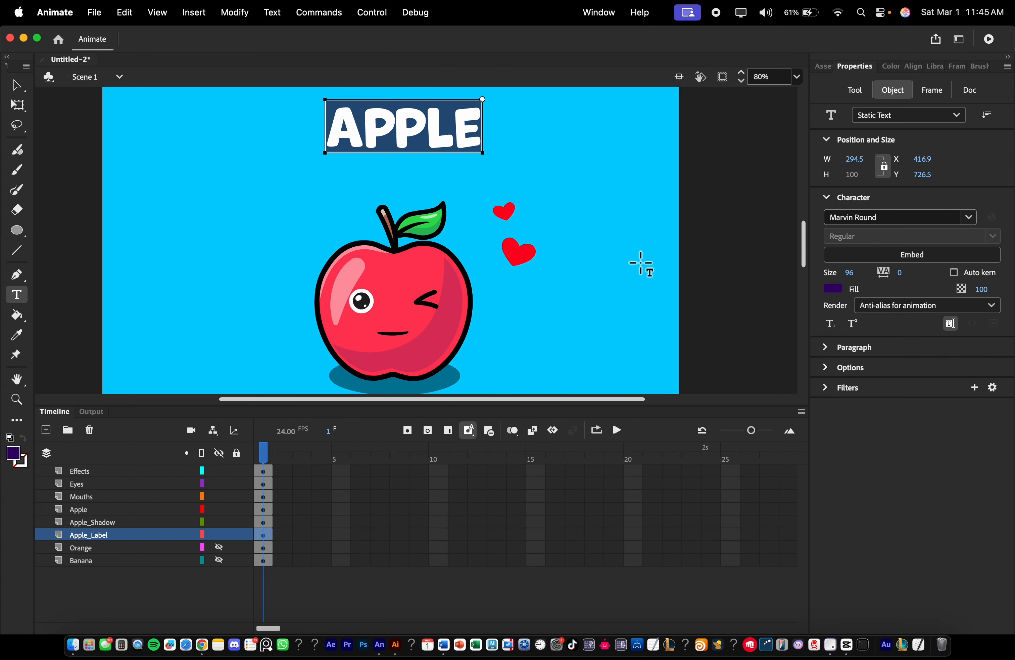
click(468, 139)
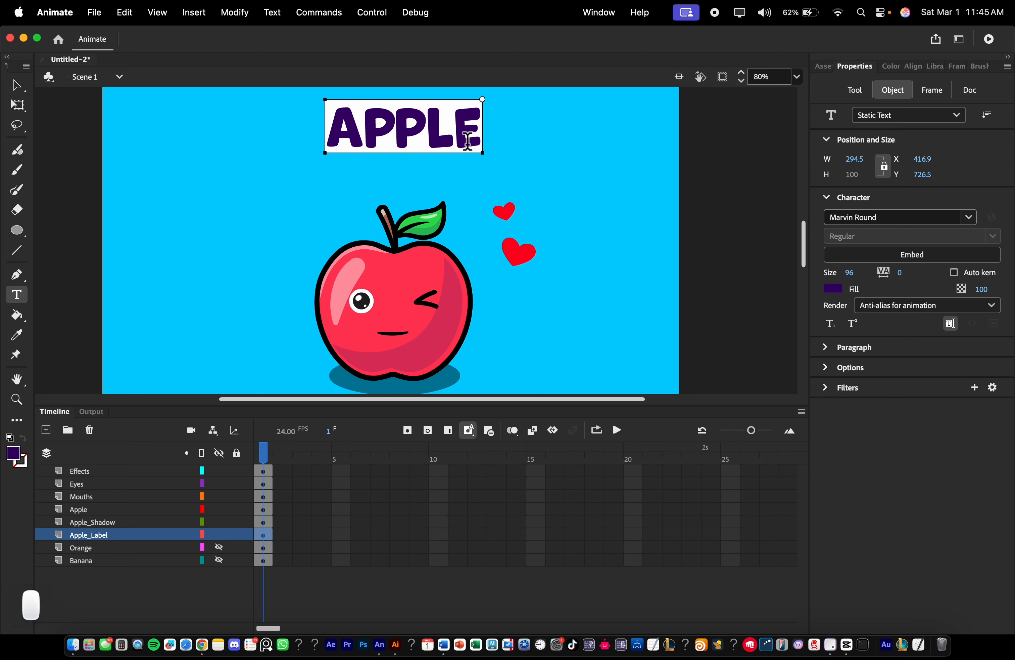
key(Escape)
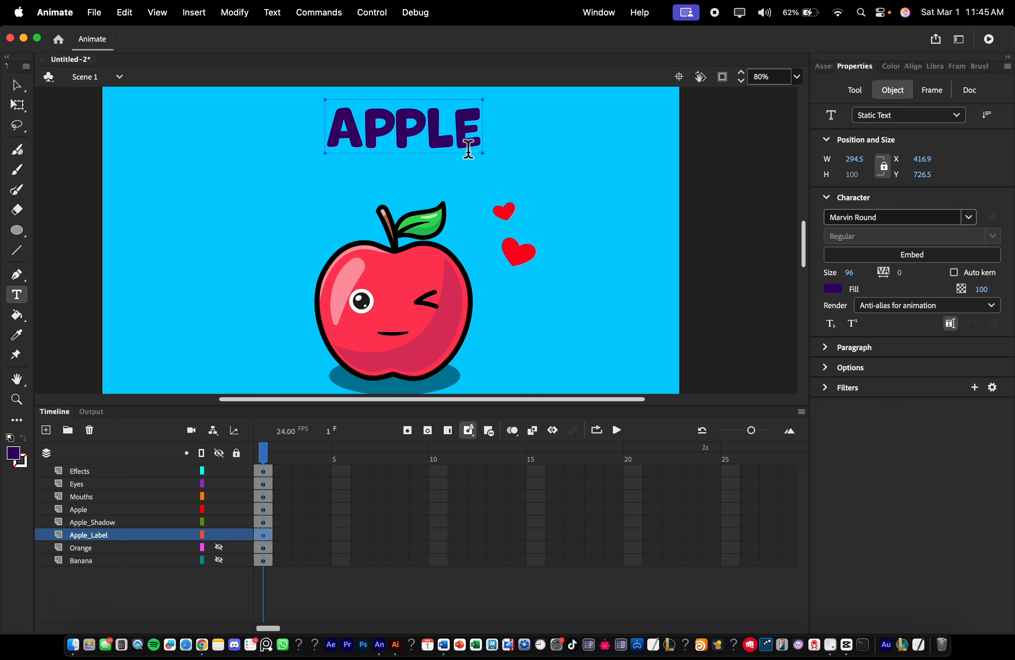
Move the APPLE text down to Y 784.2 so it sits just above the apple.
key(v)
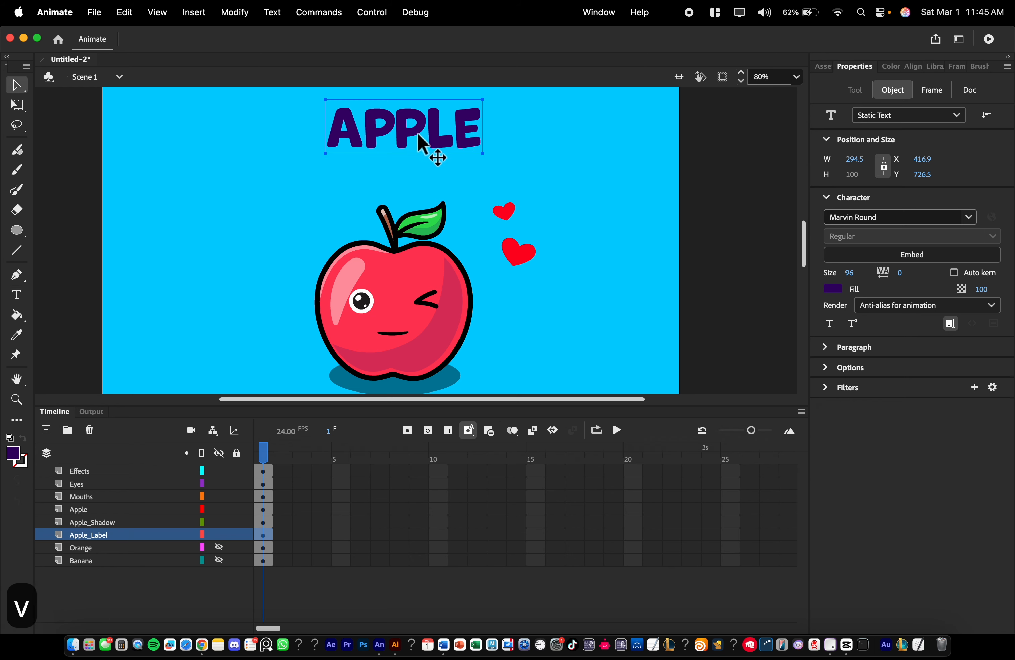
drag(424, 135, 410, 165)
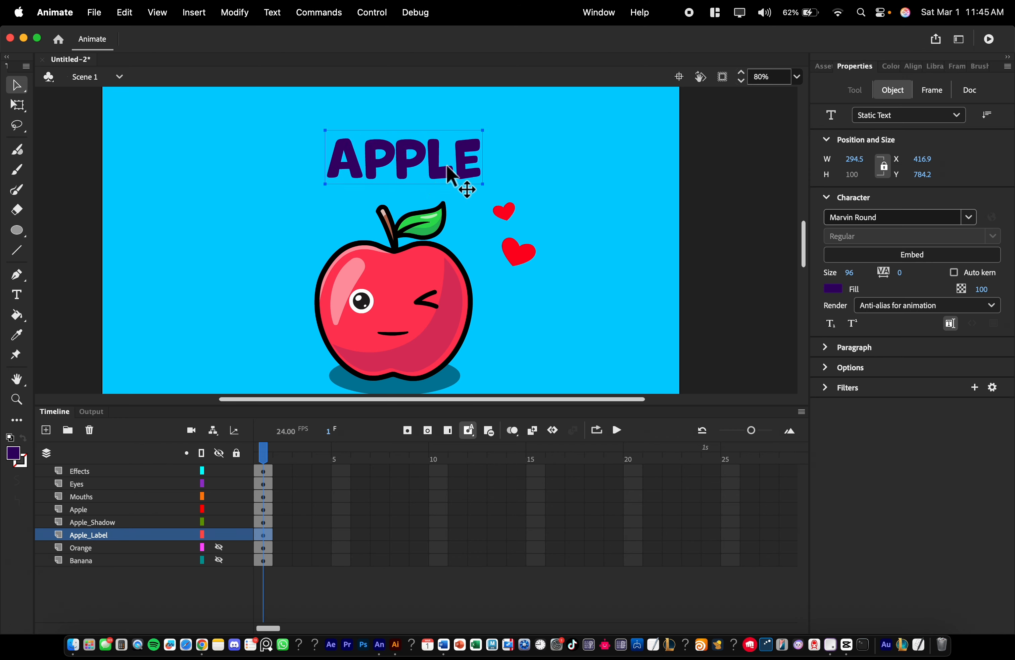
drag(859, 286, 1011, 283)
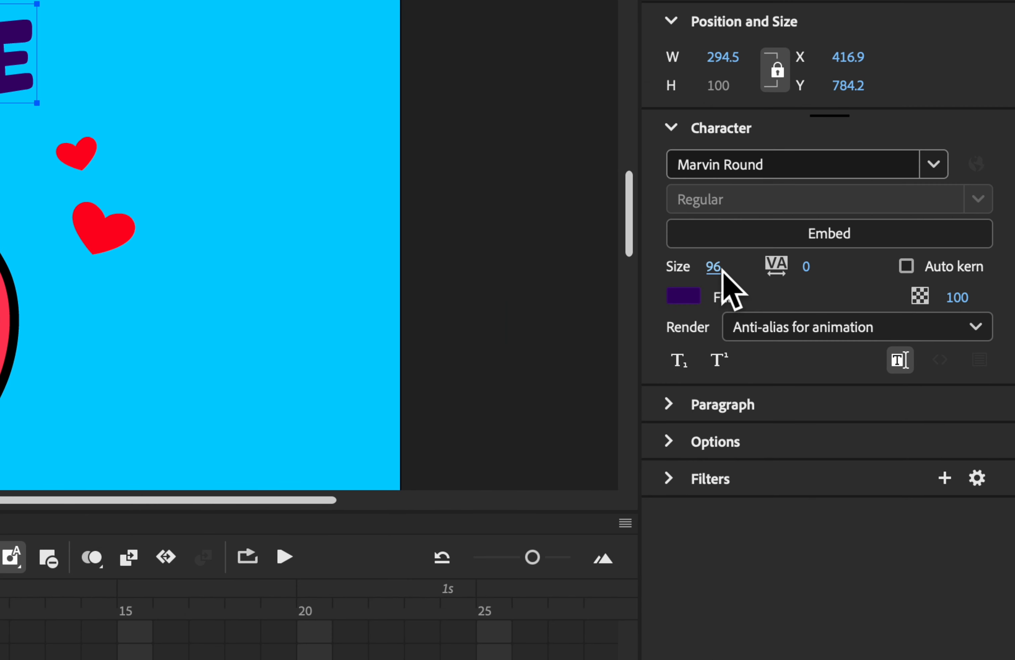
drag(720, 269, 813, 277)
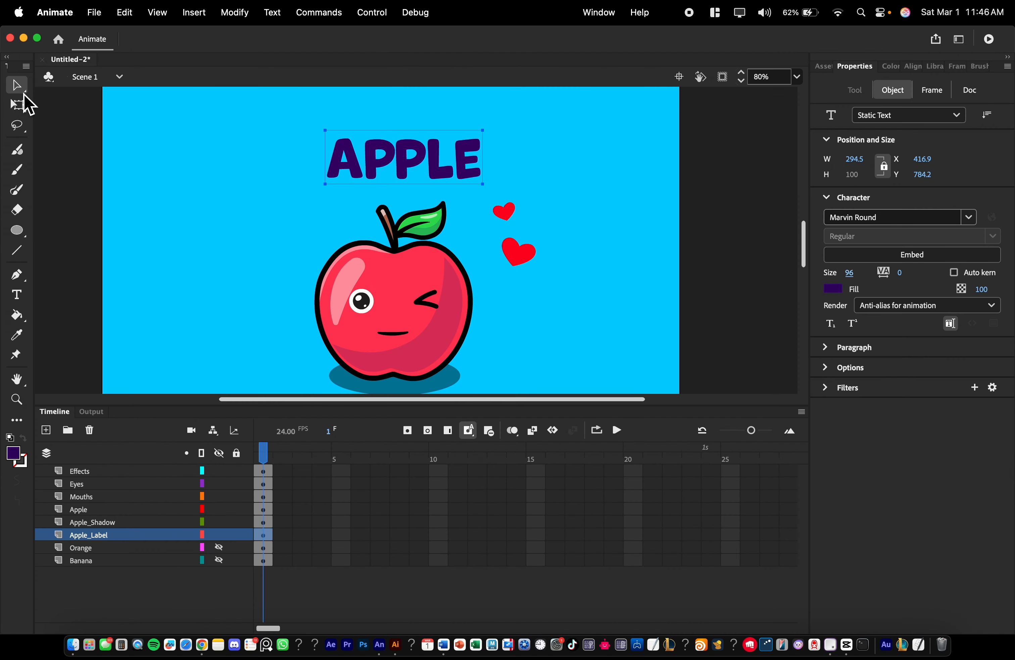
Try enlarging the APPLE text about its centre with Free Transform to about 500 wide.
click(17, 110)
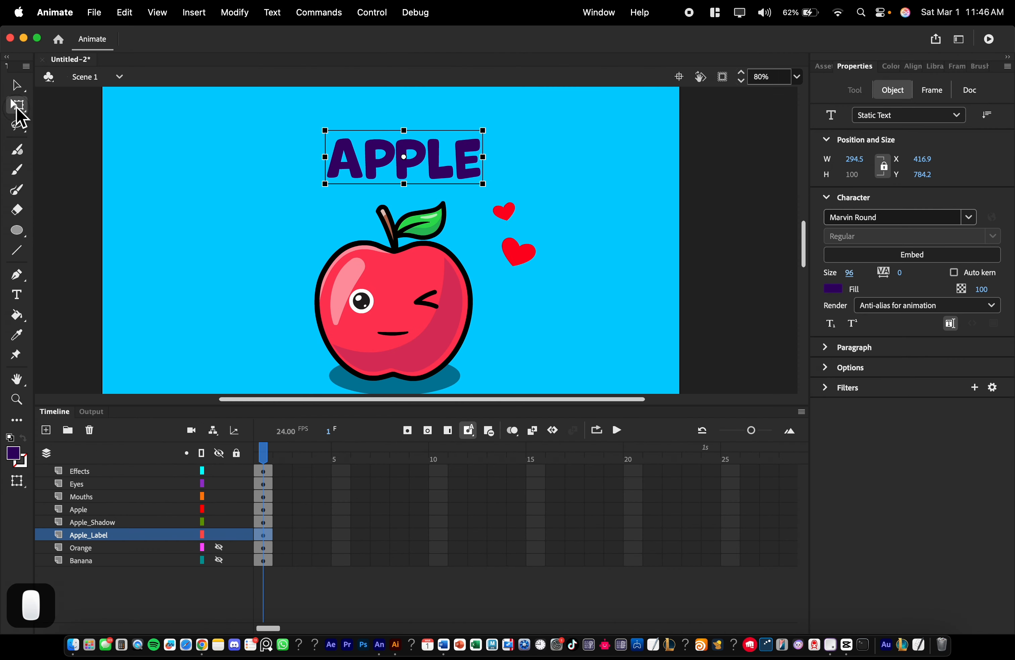
drag(326, 132, 276, 105)
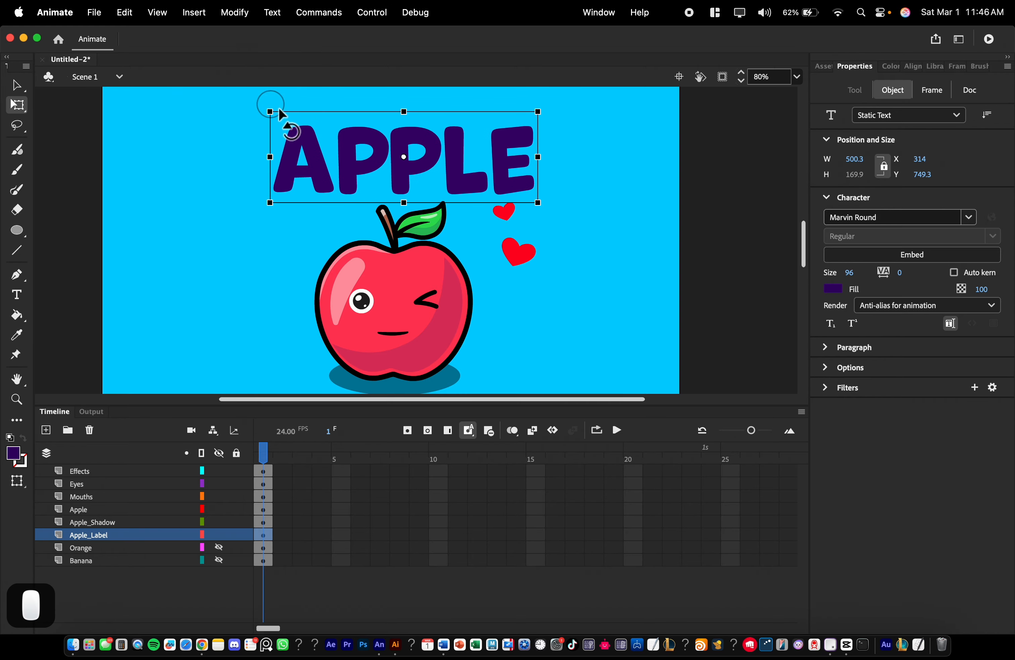
key(super+z)
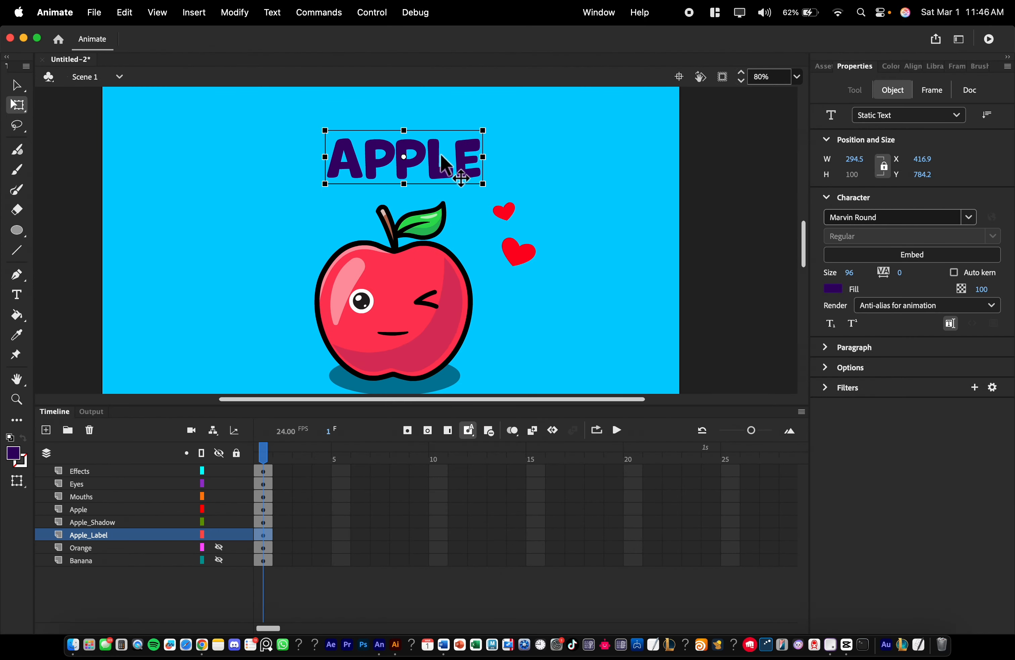
Position the APPLE text centred above the apple at X 402.2 and Y 782.95.
drag(441, 155, 427, 145)
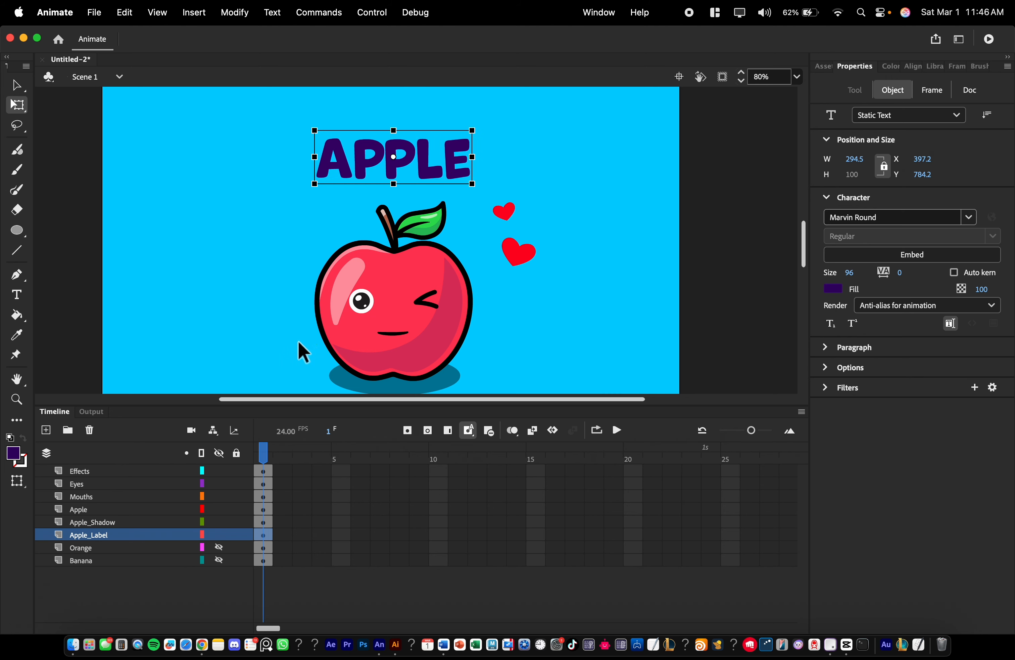
key(Right)
key(Right)
key(Right)
key(Right)
key(Right)
key(Up)
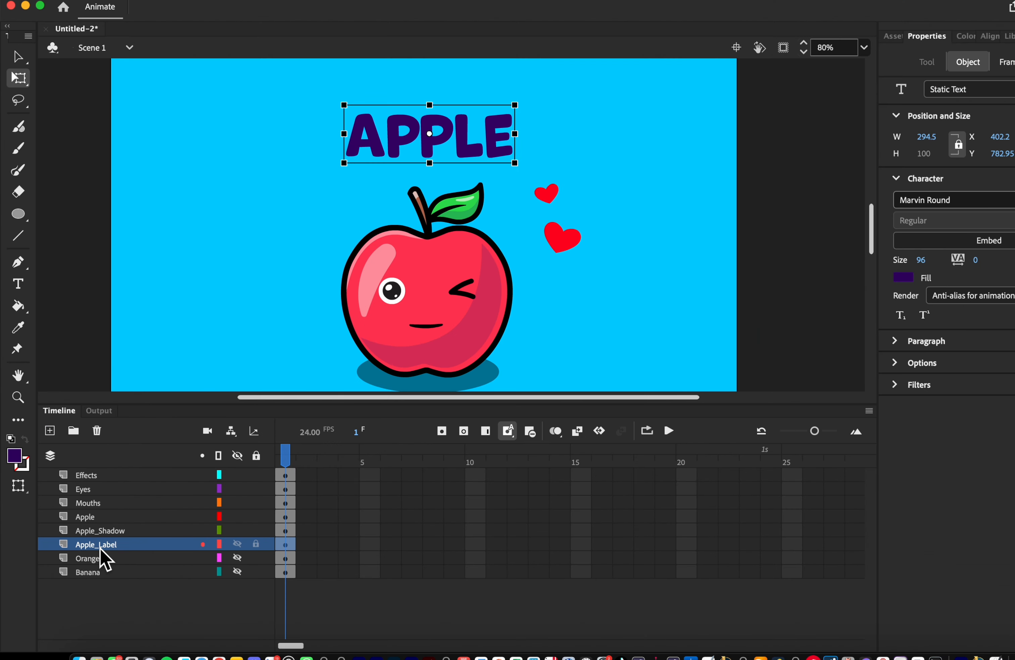
Check the artwork on the Apple_Shadow, Apple, Mouths, Eyes and Effects layers by selecting each in turn.
click(87, 531)
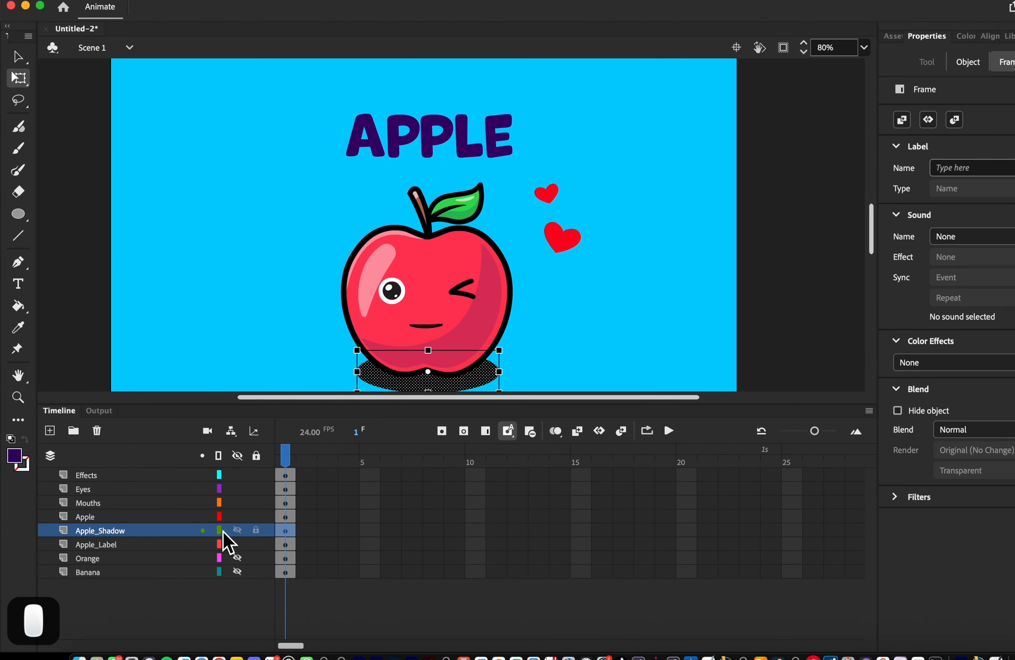
click(100, 517)
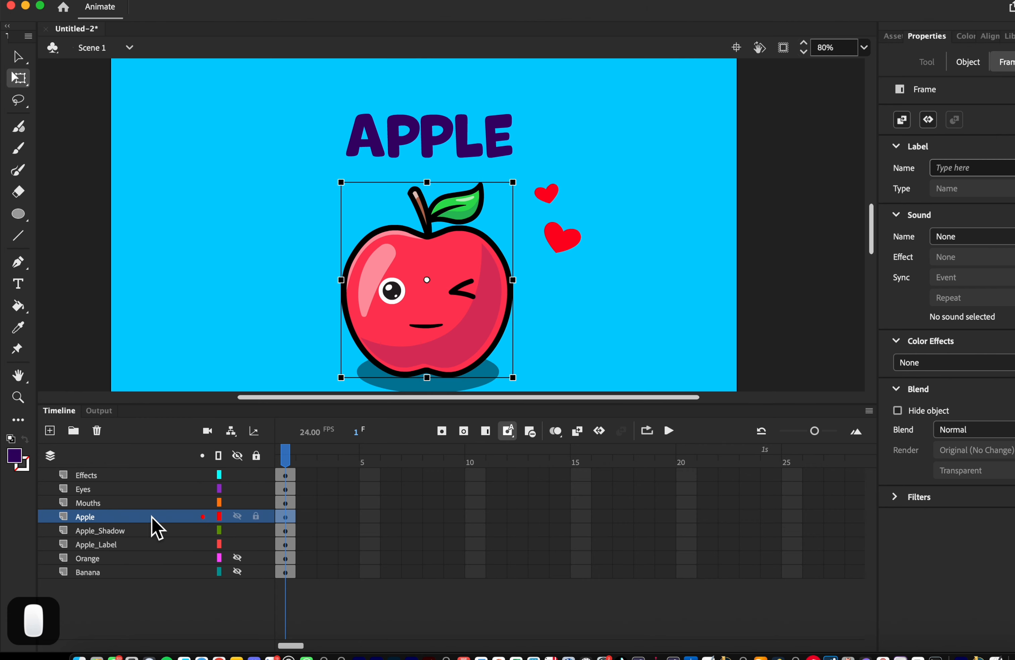
click(107, 504)
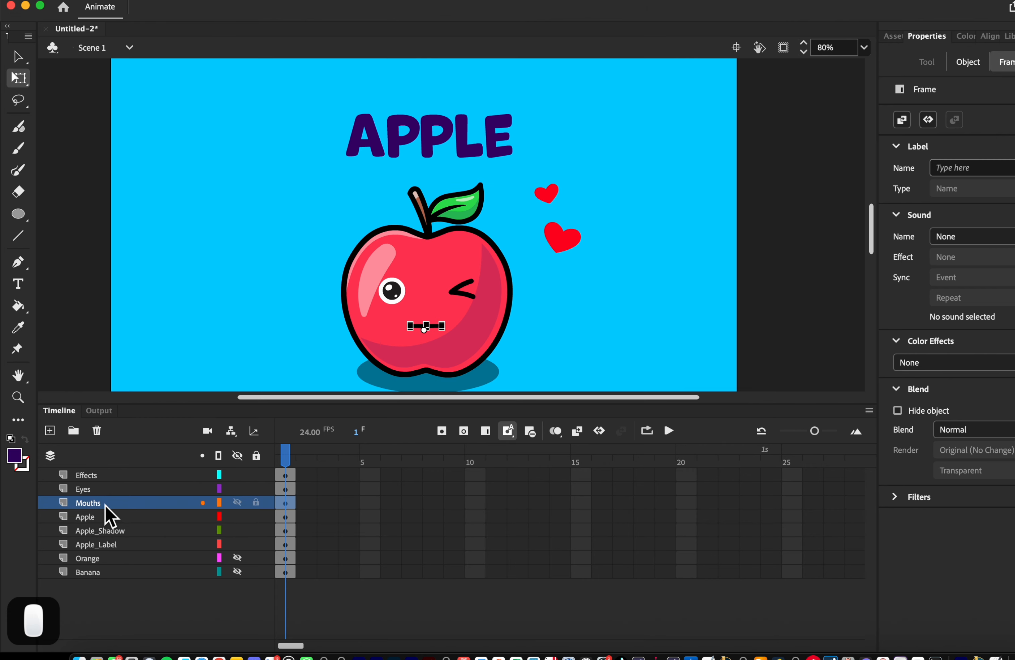
click(99, 492)
click(99, 473)
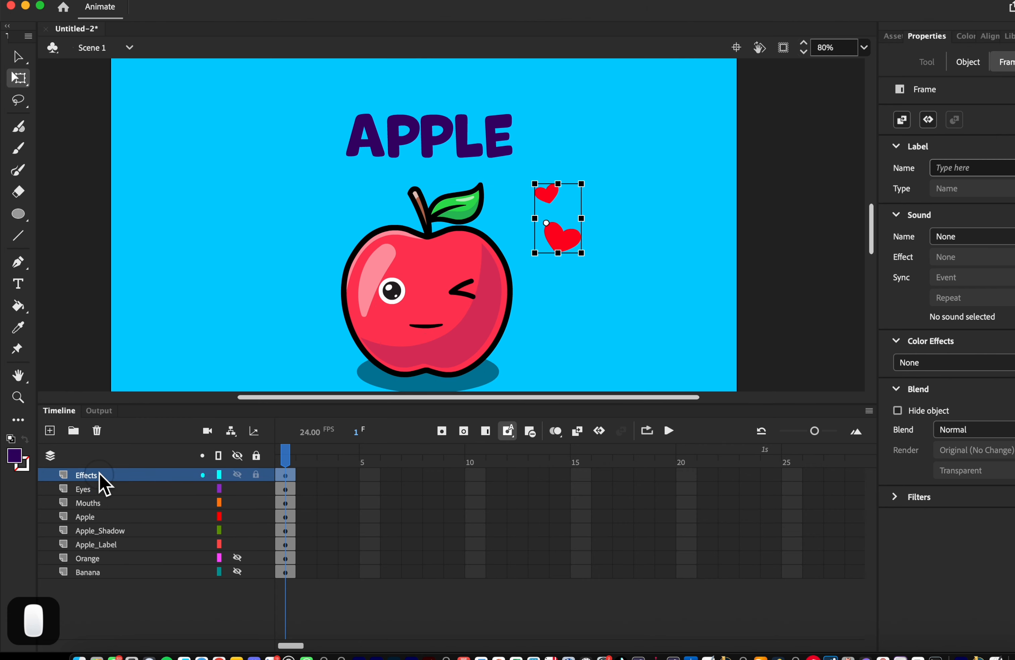
Try rotating the artwork on the Apple layer around its centre transformation point.
click(92, 516)
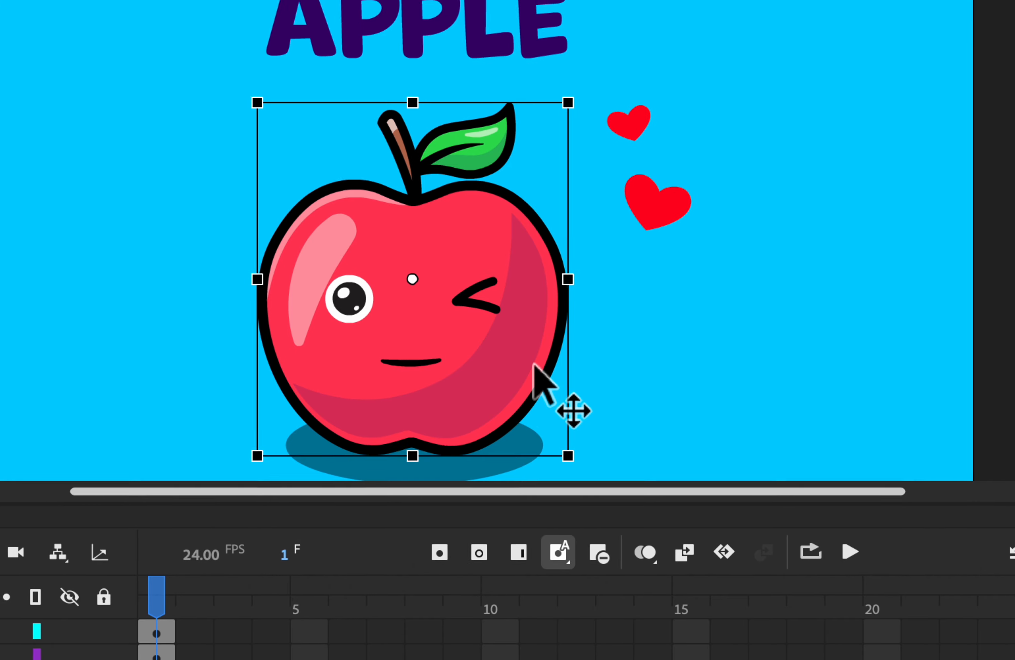
scroll(621, 357, down, 2)
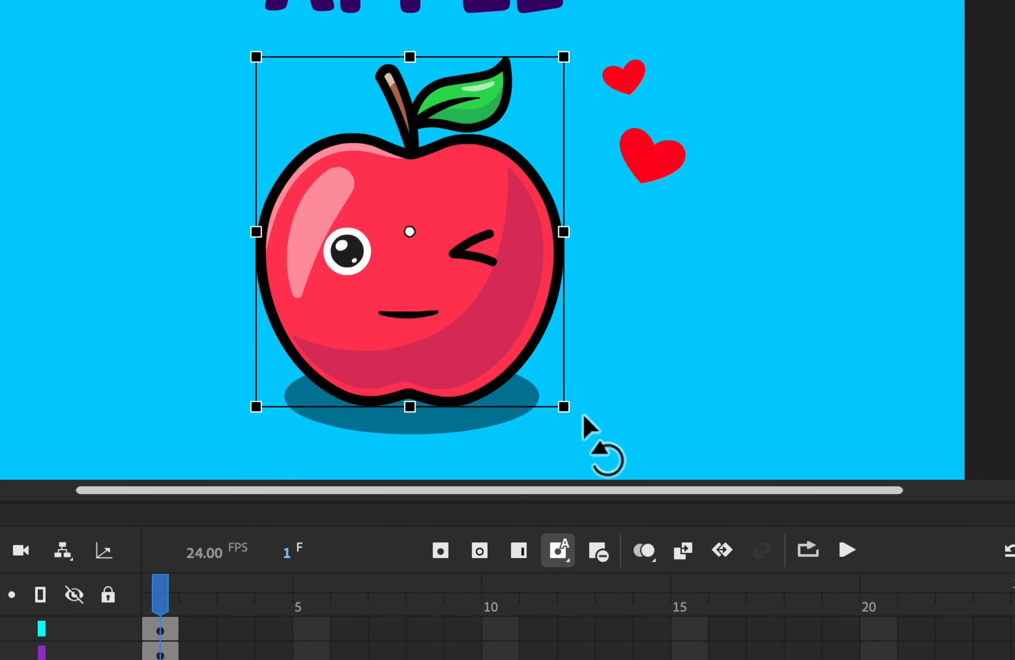
drag(573, 427, 665, 277)
key(super+z)
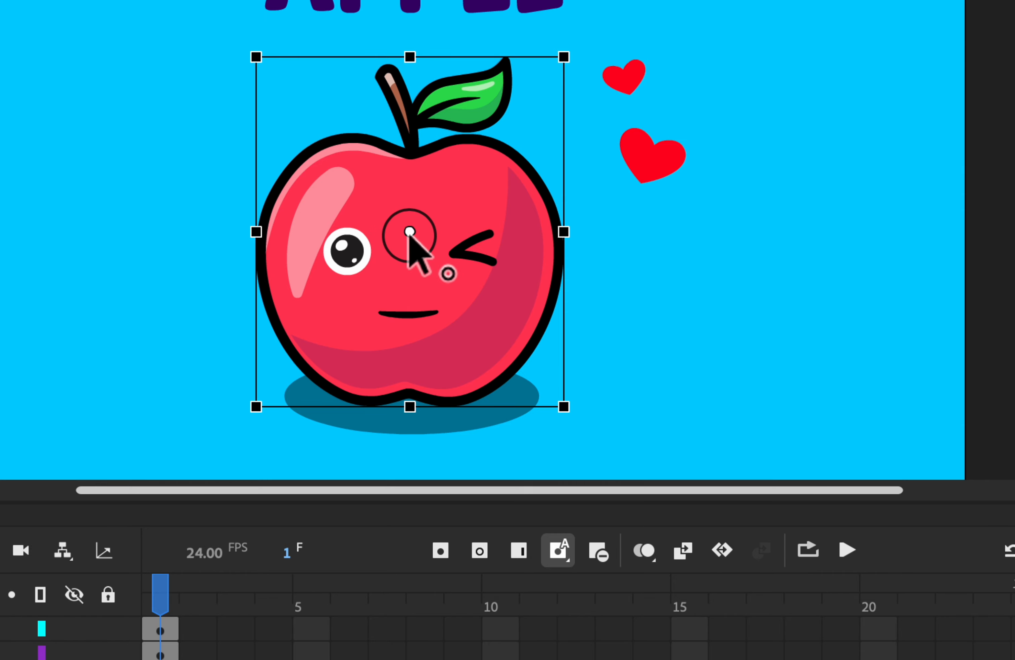
Move the apple's transformation point to its bottom centre and try rotating the apple around it.
drag(410, 231, 410, 406)
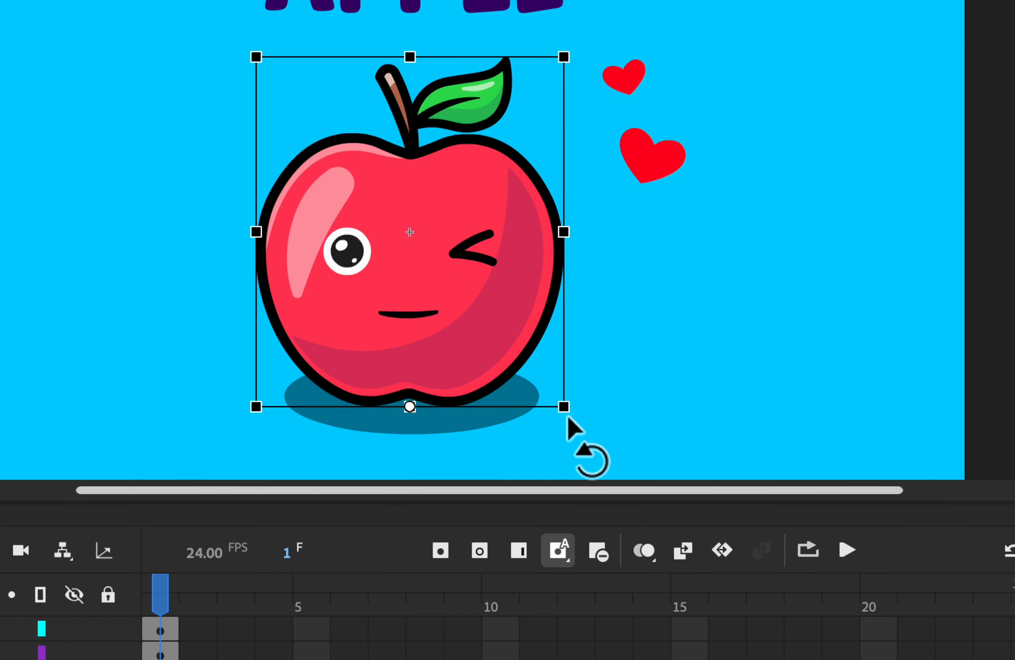
drag(576, 415, 580, 340)
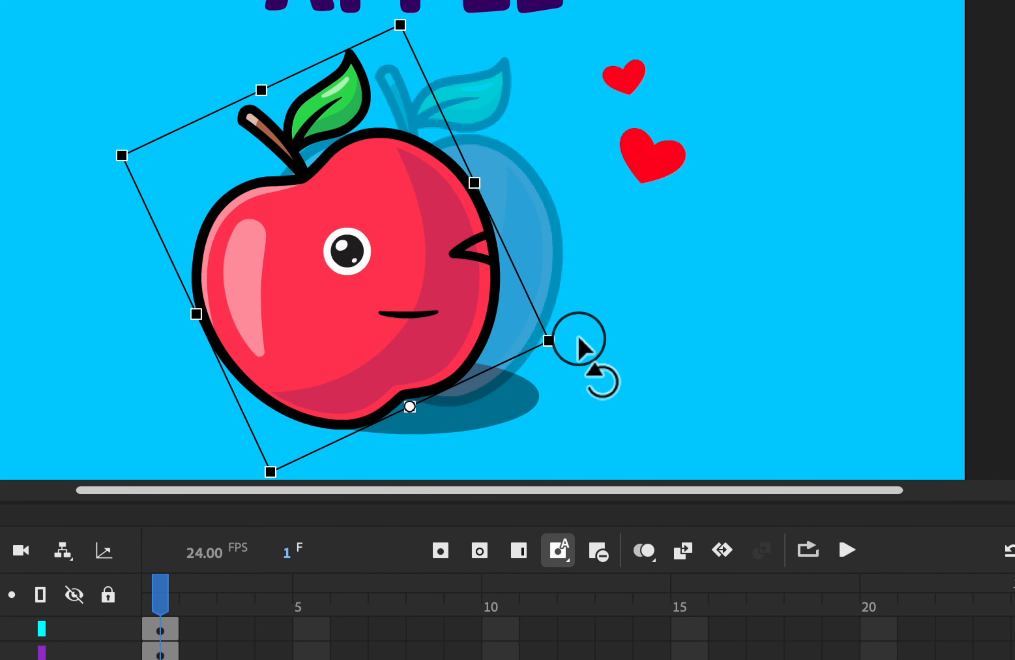
key(super+z)
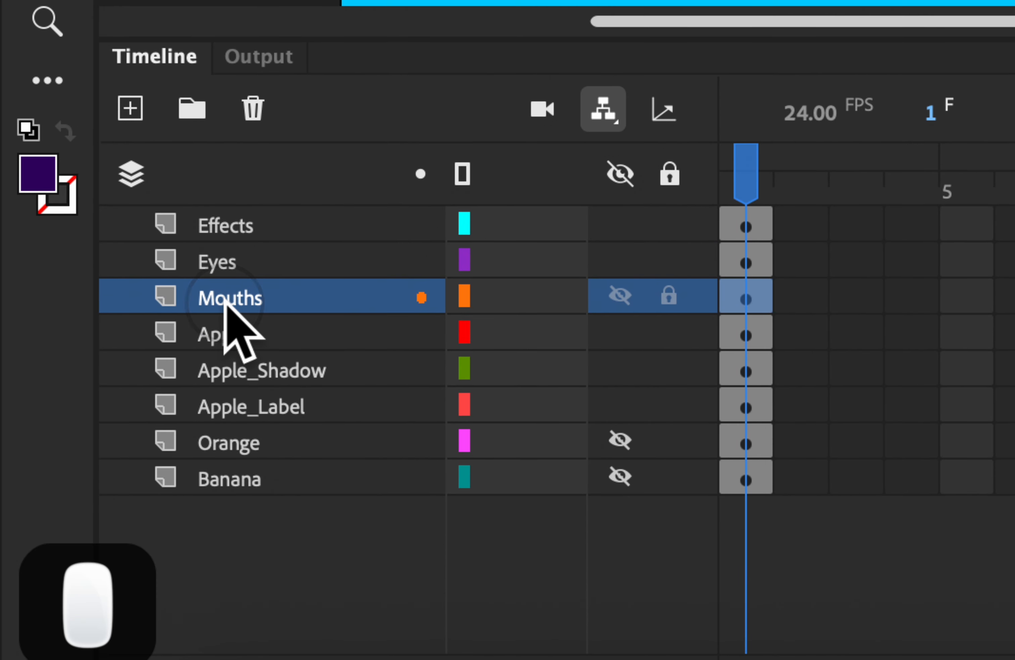
Rename the Mouths layer as Apple_Mouths.
double_click(229, 296)
click(212, 294)
text(App)
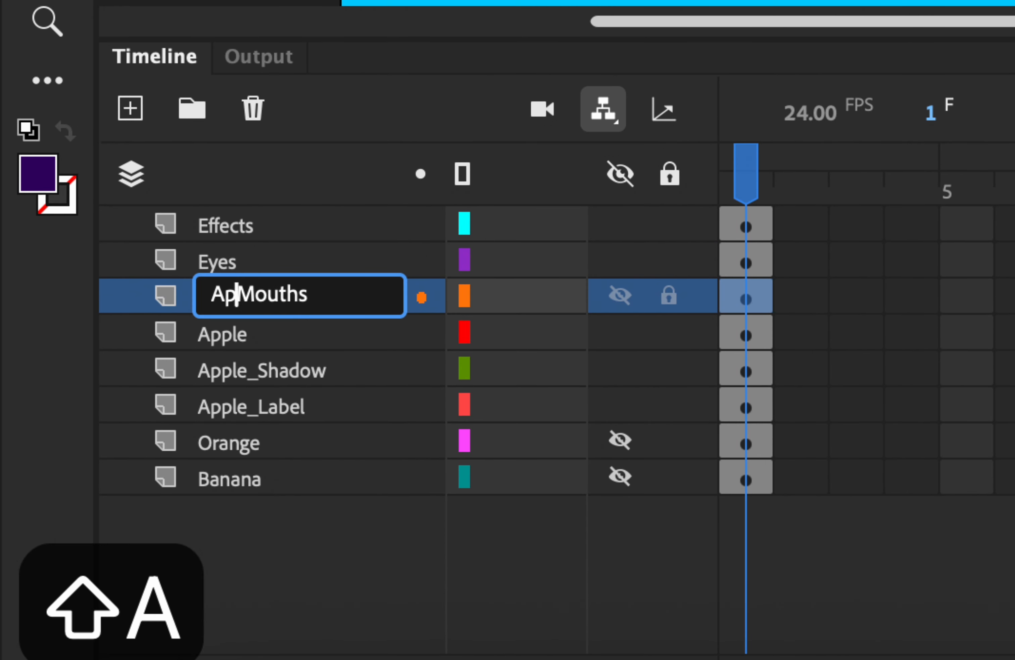
text(le_)
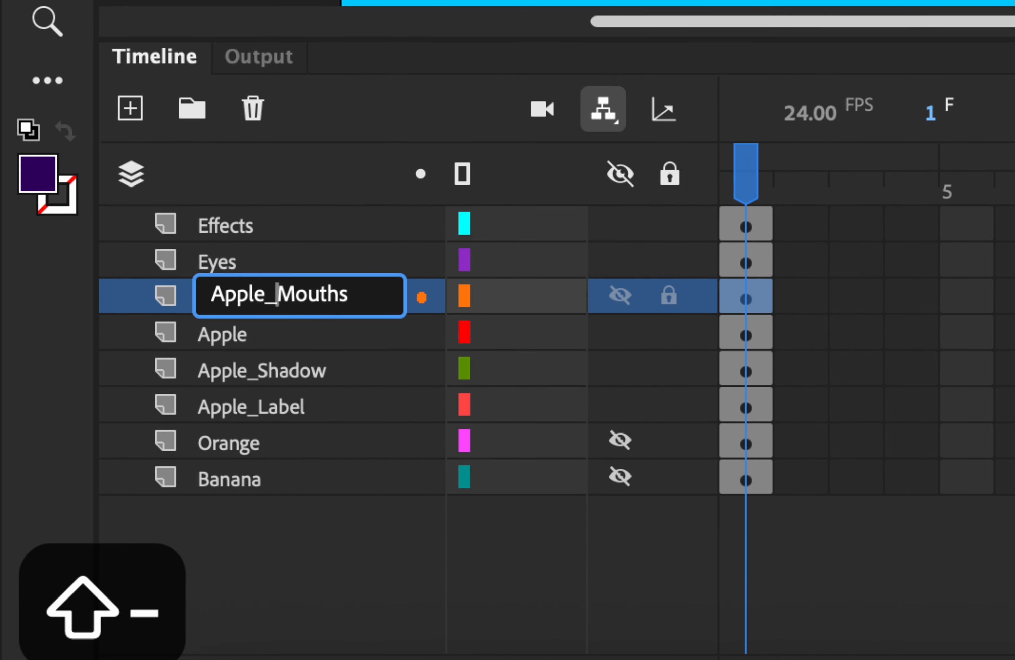
key(Return)
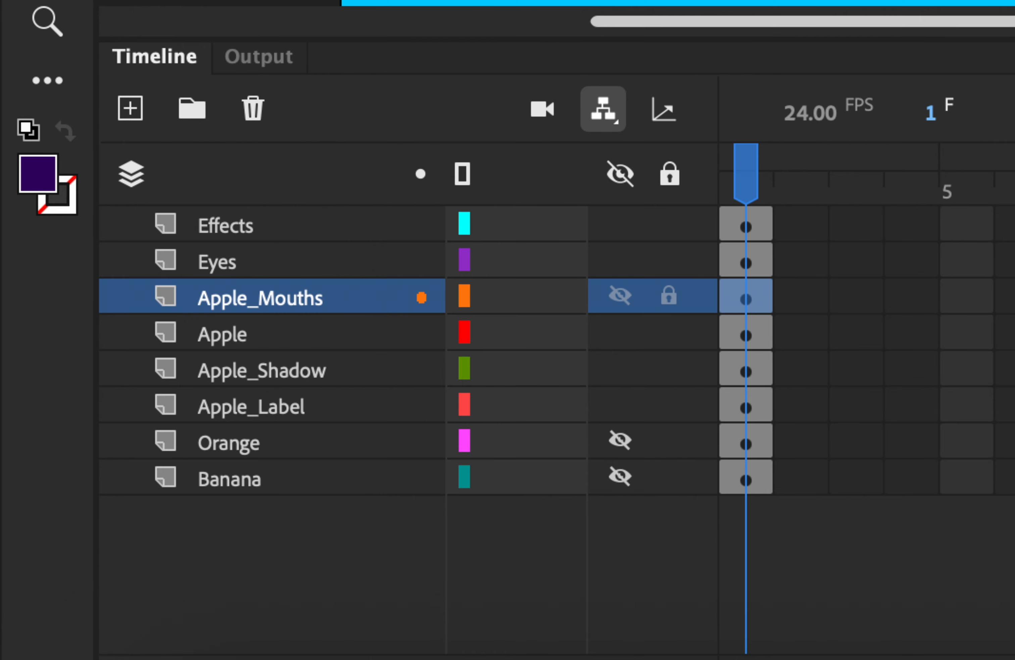
Rename the Eyes layer as Apple_Eyes.
double_click(216, 264)
key(Left)
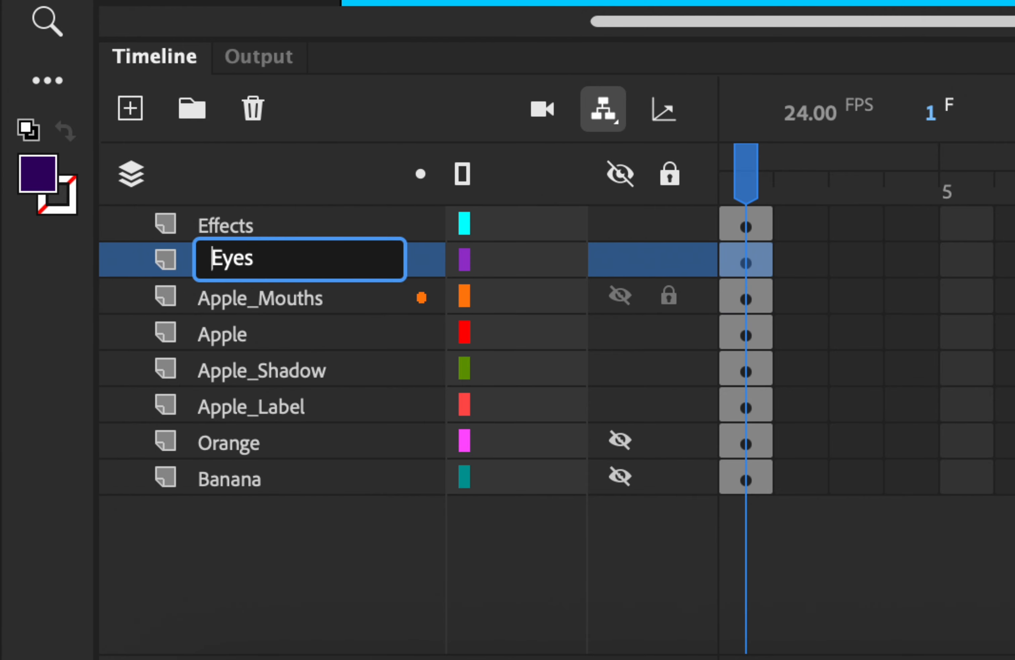
text(Apple_)
key(Return)
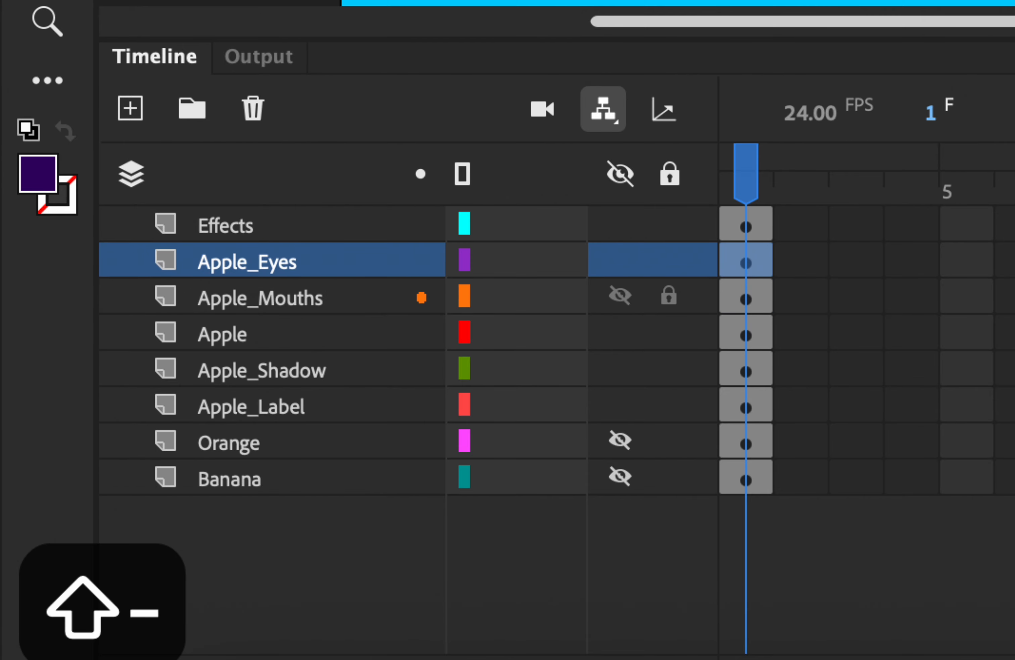
Rename the Effects layer as Apple_Effects.
double_click(237, 224)
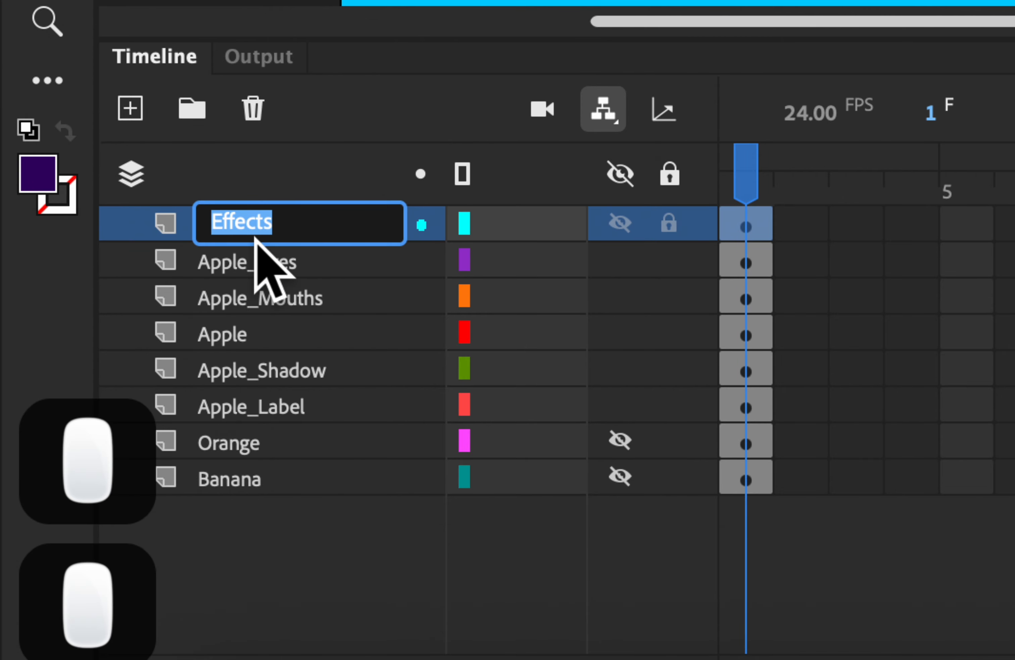
key(Left)
text(Apple_)
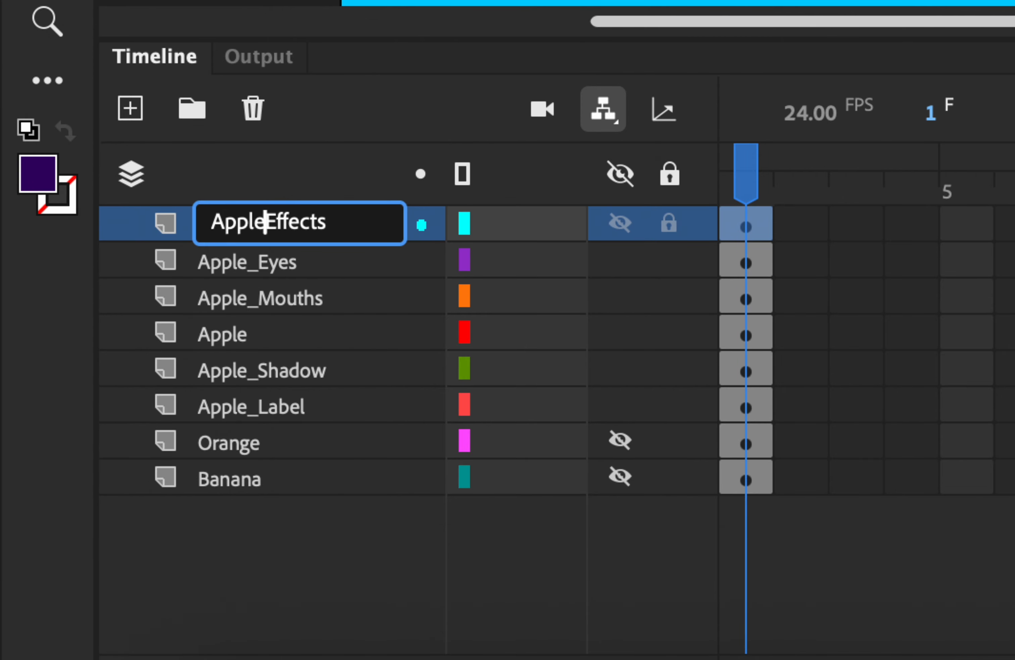
key(Return)
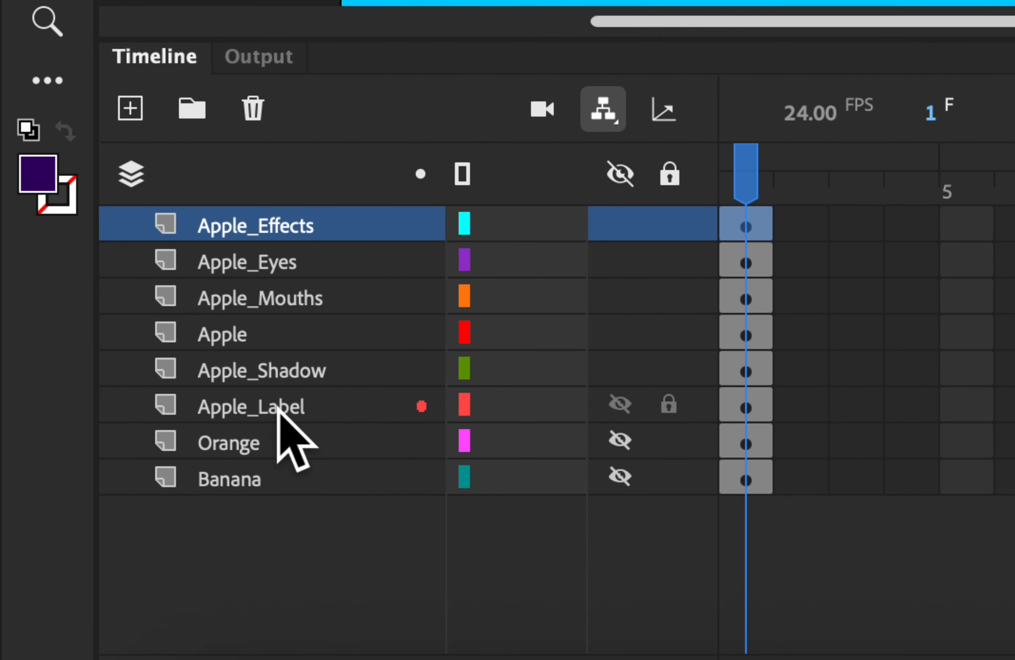
Go through the apple layers one by one from Apple_Label up to Apple_Effects to review their names and contents.
click(317, 409)
click(326, 354)
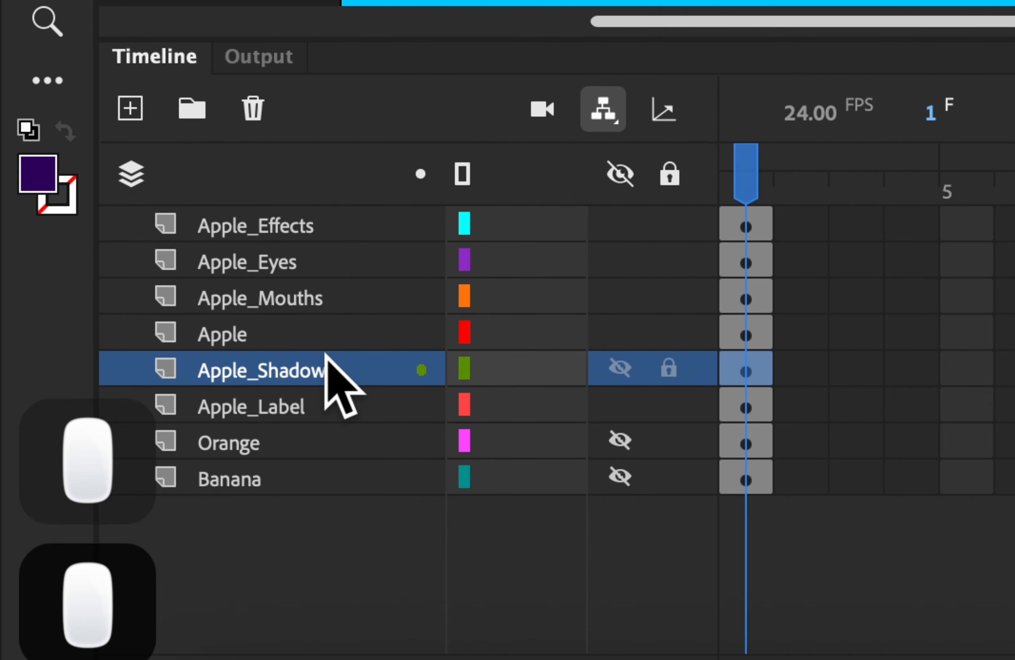
click(212, 334)
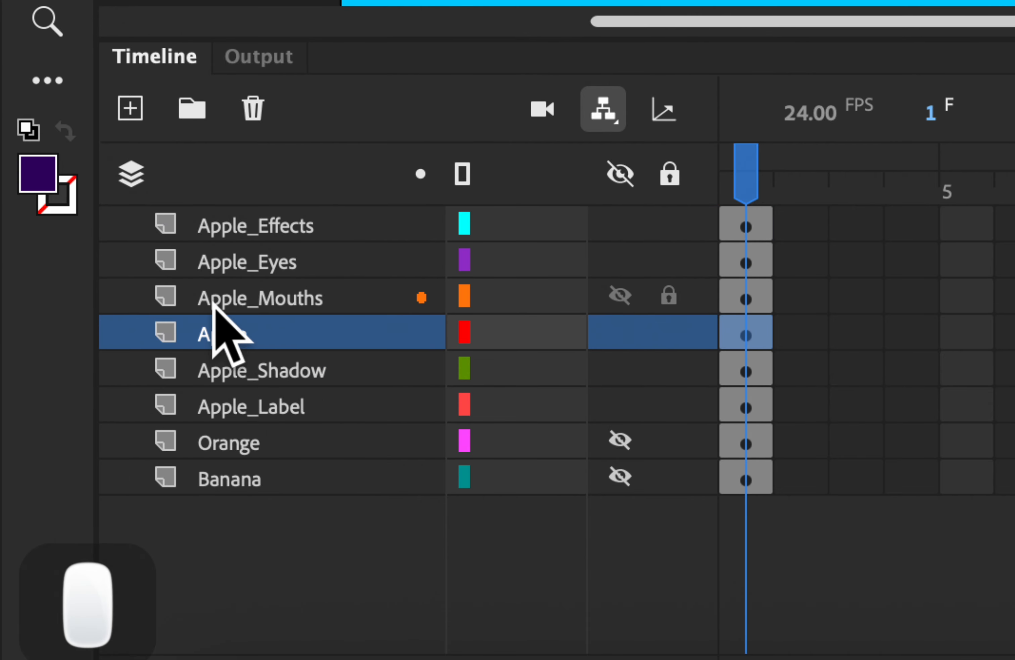
click(268, 297)
click(302, 264)
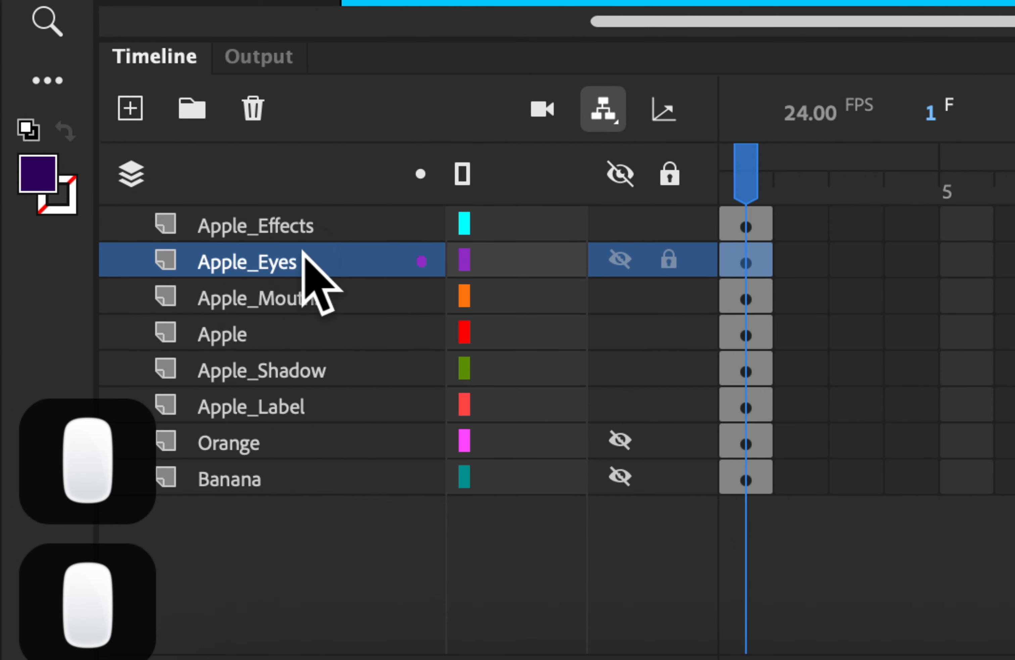
click(311, 226)
click(283, 407)
click(297, 372)
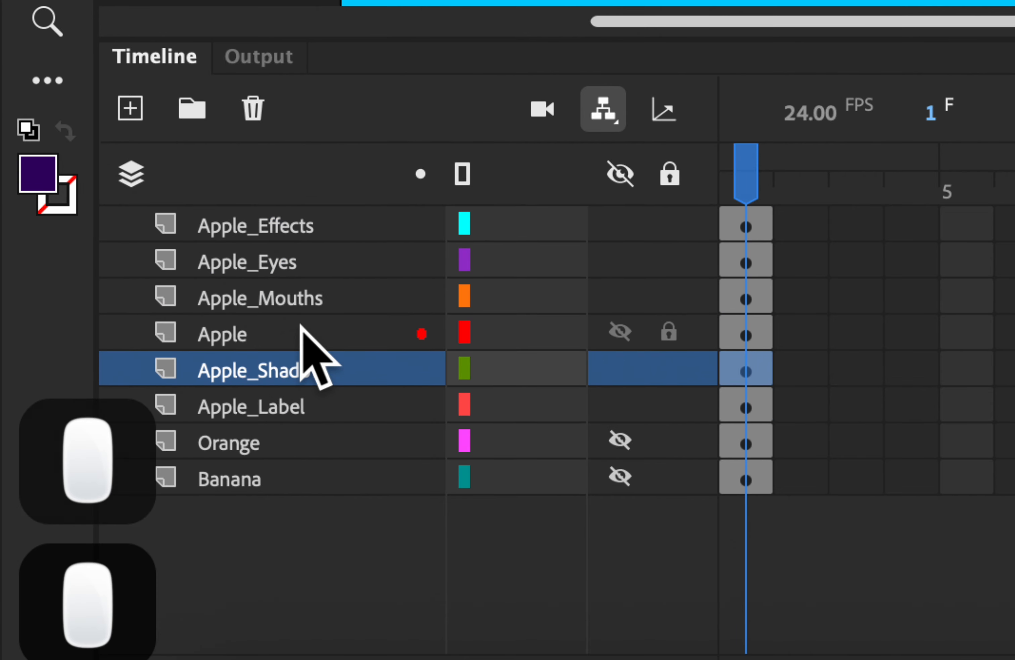
click(310, 333)
click(318, 299)
click(320, 263)
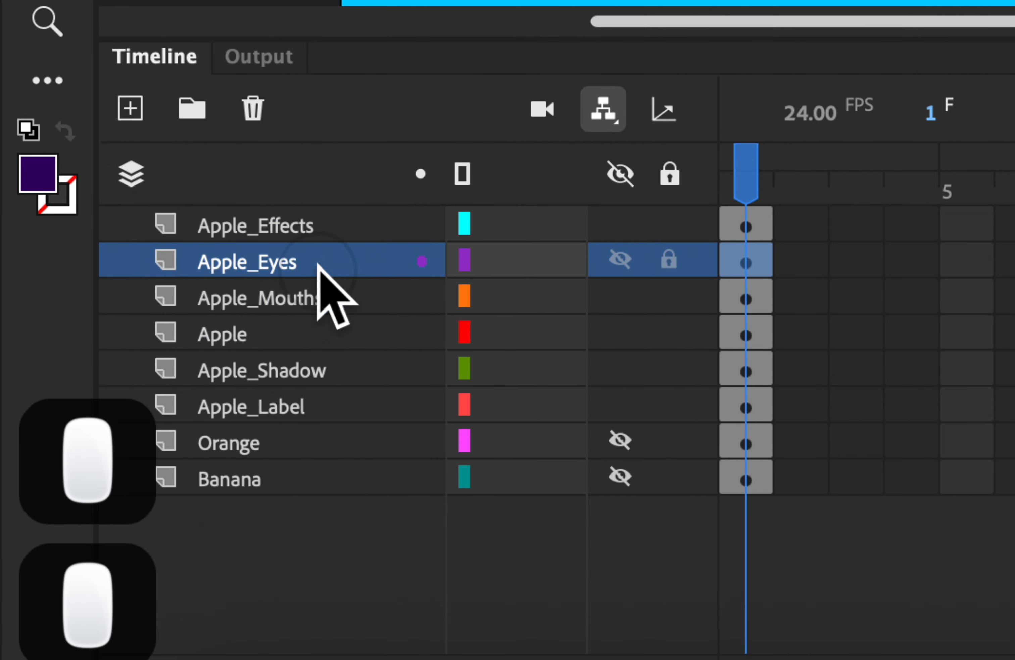
click(327, 228)
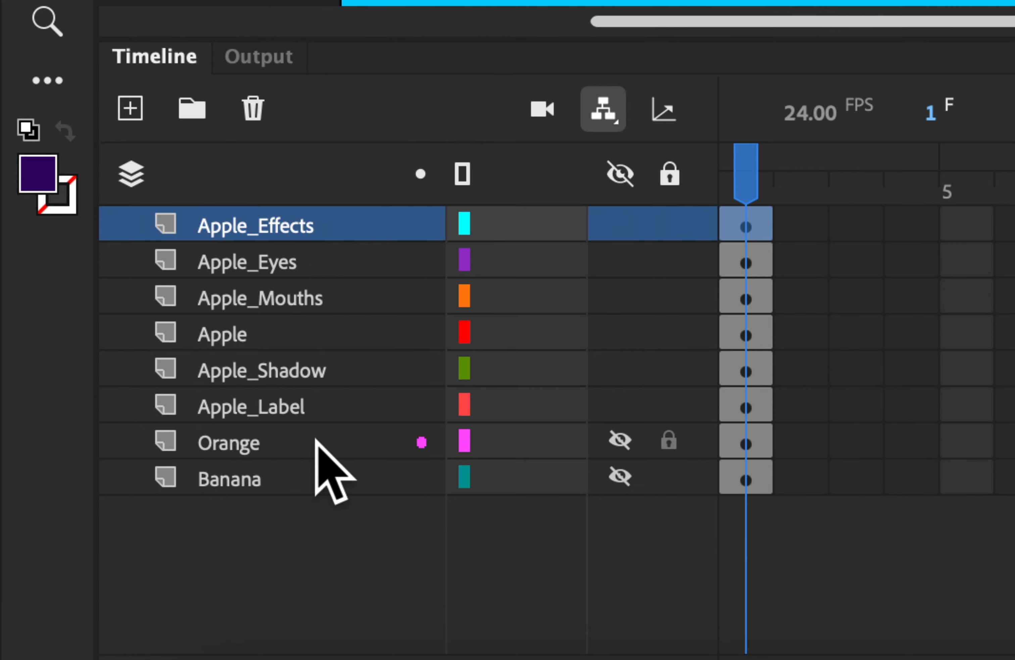
Show the Orange layer and move it above Apple_Effects, to the front of the layer stack.
click(216, 442)
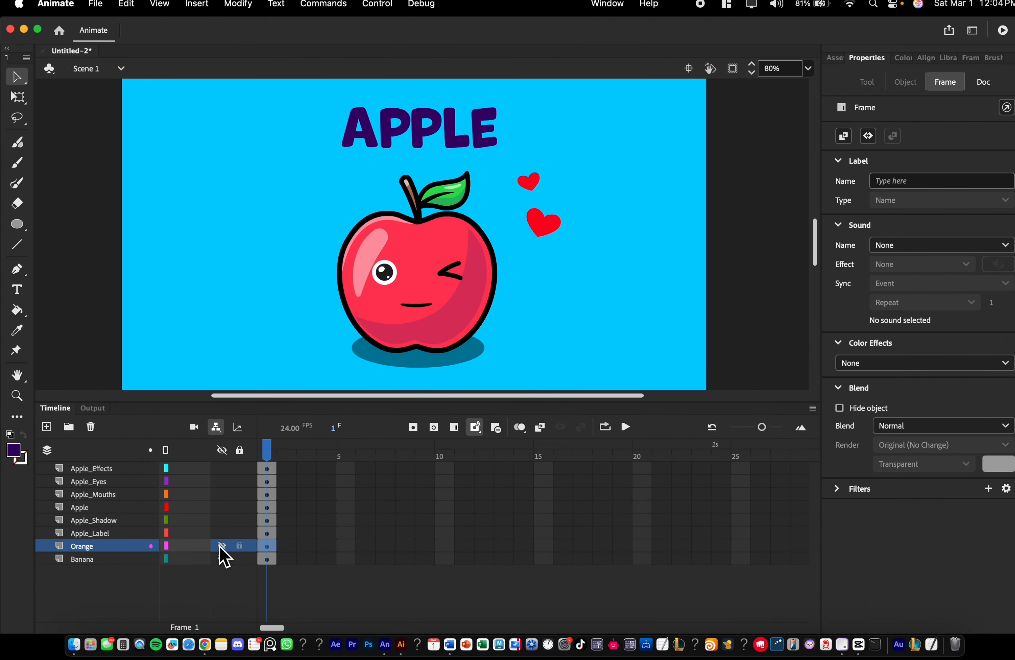
click(221, 546)
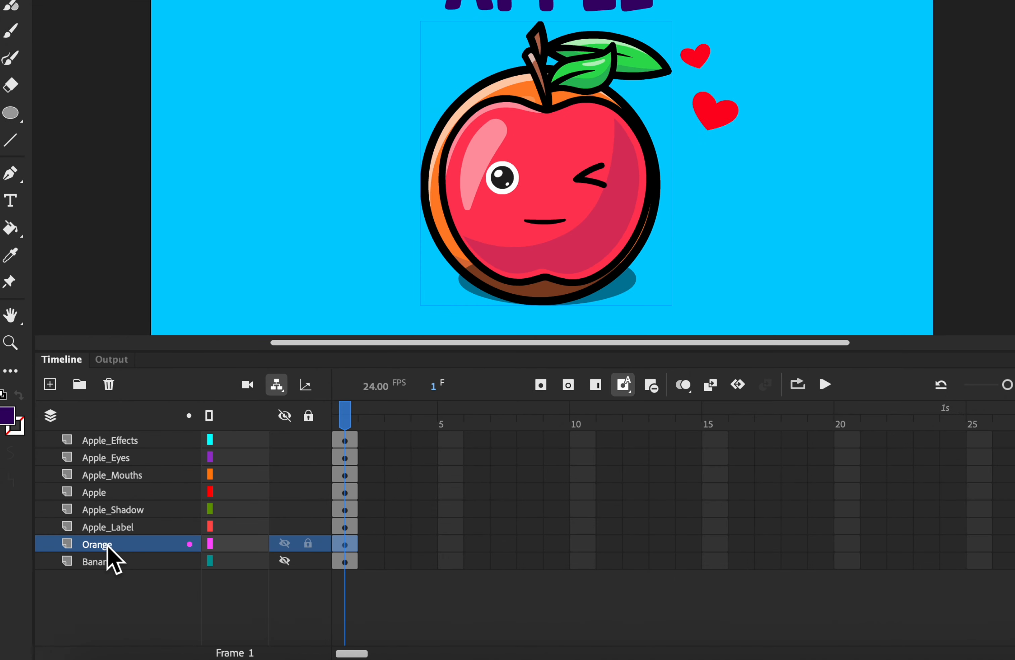
drag(104, 552, 116, 442)
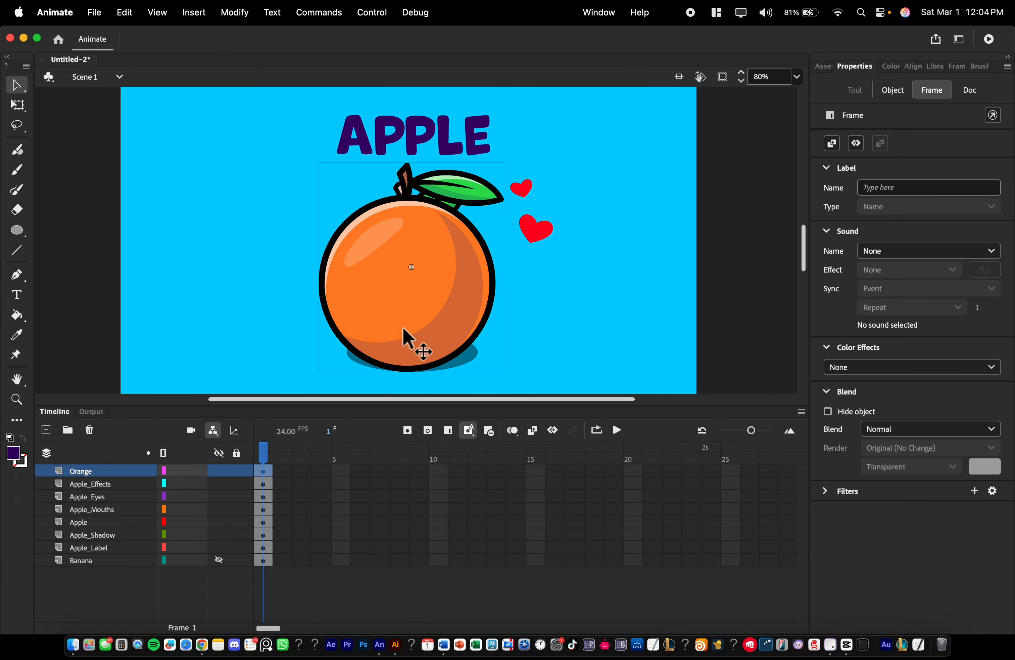
Move the orange off the apple to the empty area beyond the stage's right edge.
drag(387, 324, 716, 331)
drag(479, 330, 679, 286)
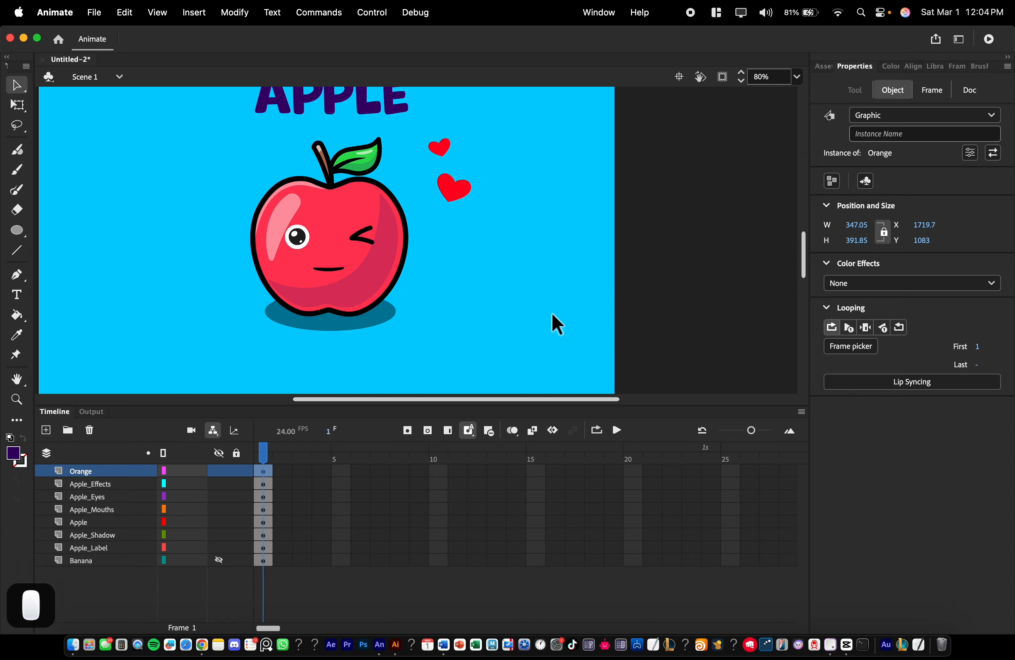
drag(522, 291, 529, 343)
Switch to Word to check the fruit dialogue script and return to Animate.
key(super+Tab)
key(super+Tab)
click(523, 352)
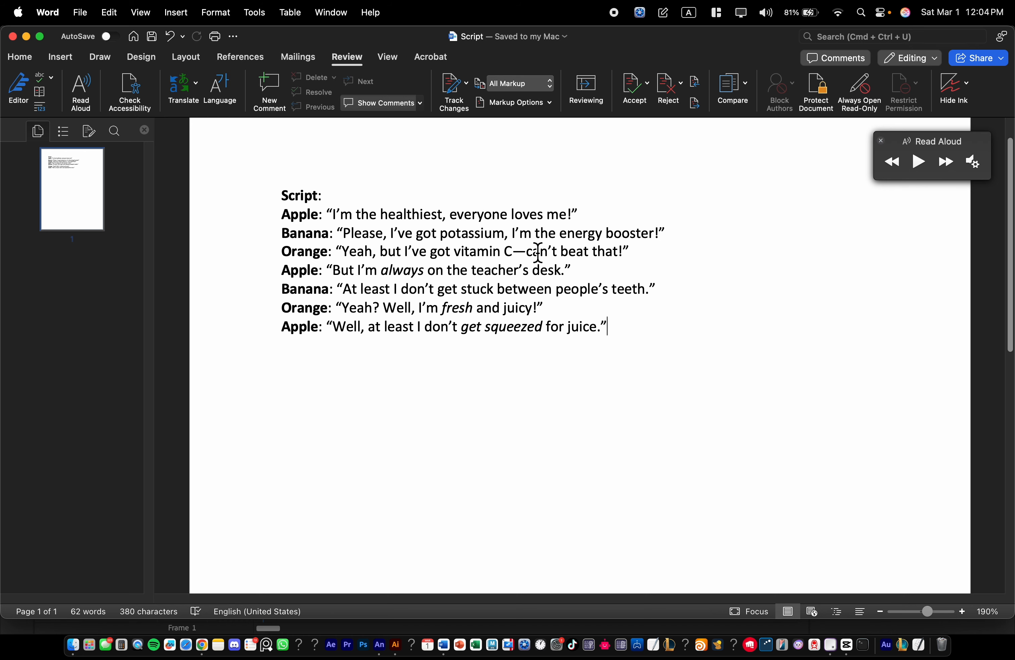
key(super+Tab)
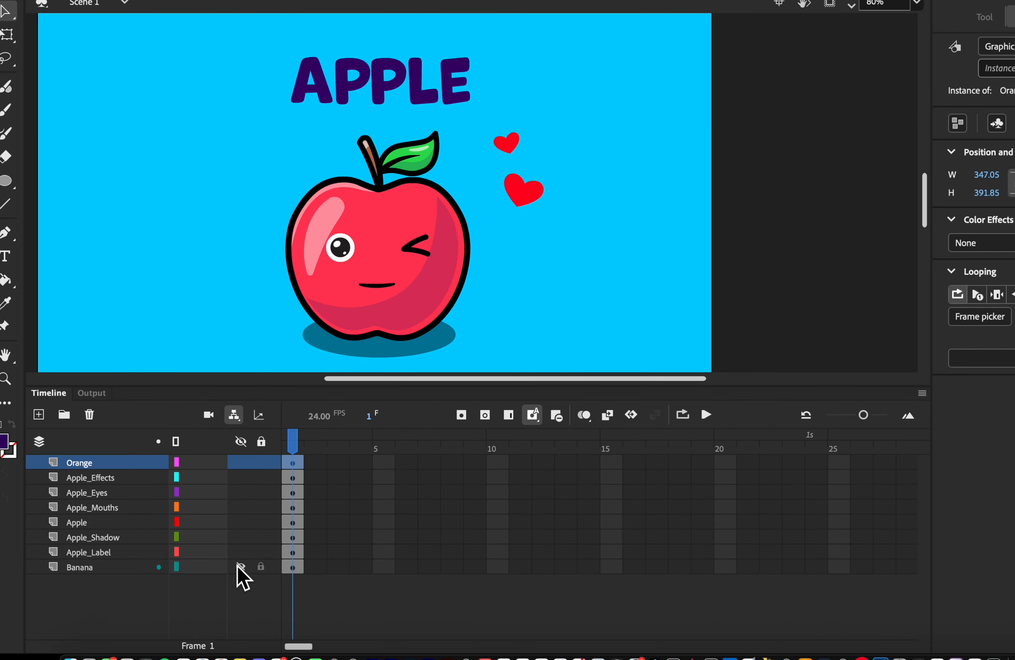
Show the Banana layer and move the banana from behind the apple to the stage's right edge.
click(241, 566)
click(103, 568)
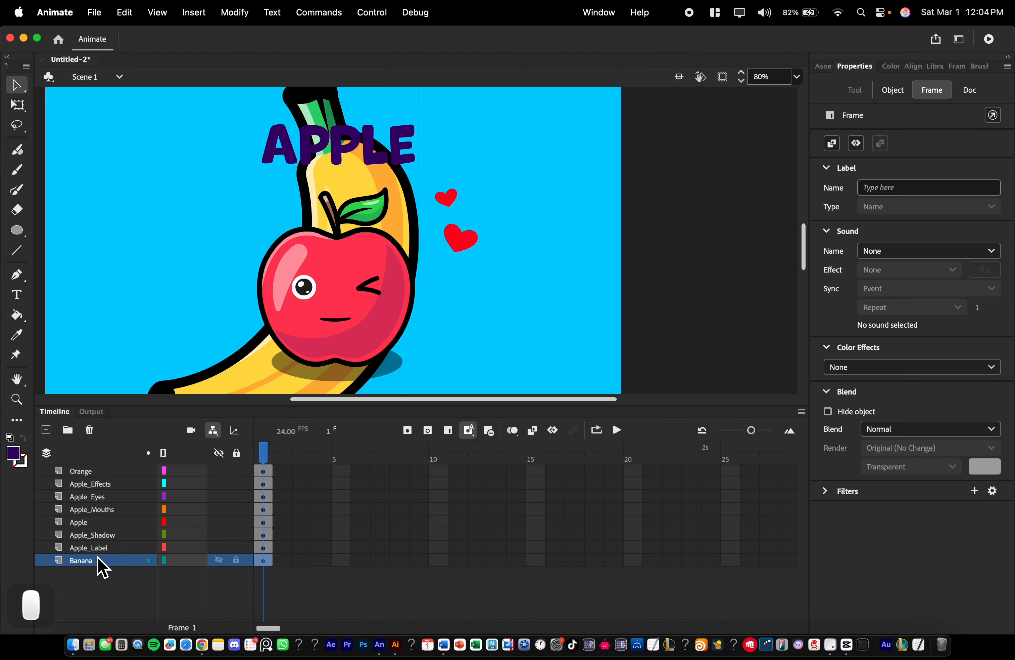
click(19, 108)
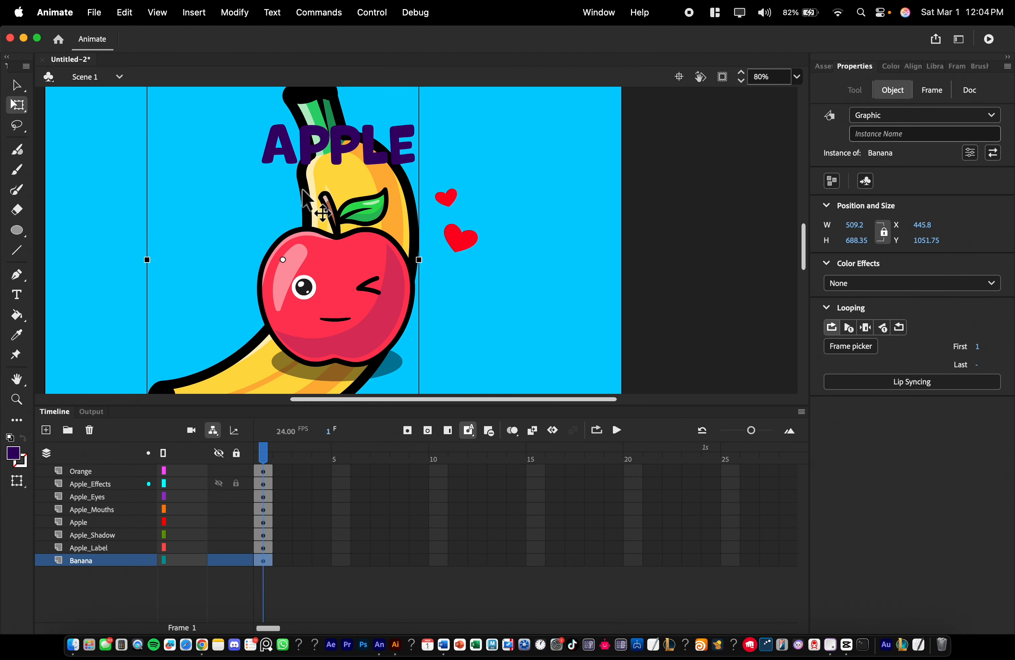
drag(303, 191, 720, 129)
drag(462, 184, 454, 179)
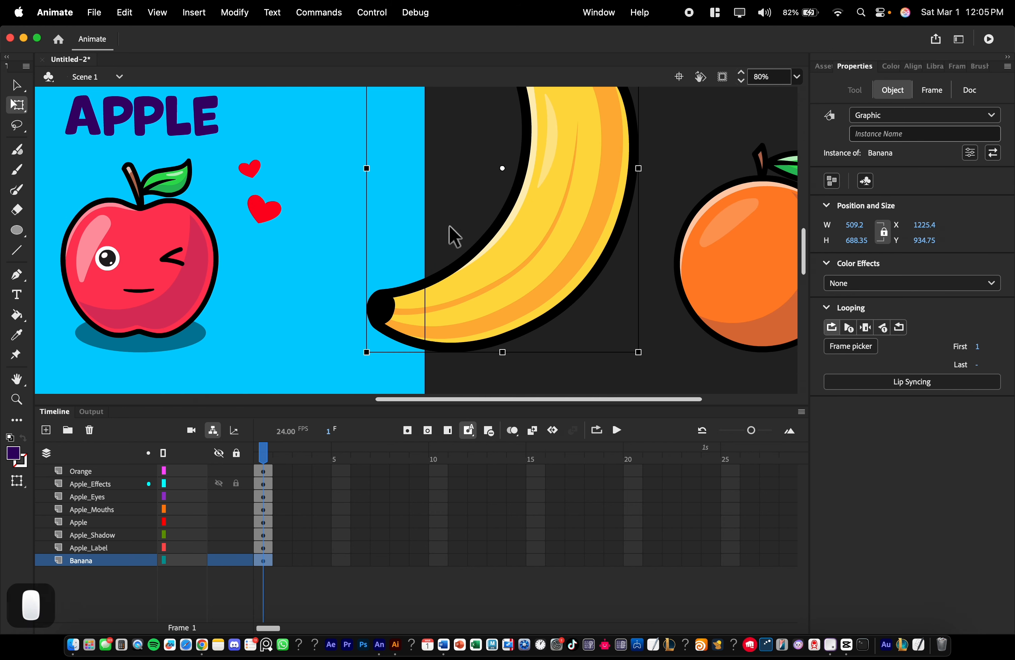
Shift the orange farther right outside the stage and nudge the banana slightly right and up.
scroll(450, 228, down, 2)
drag(459, 227, 452, 274)
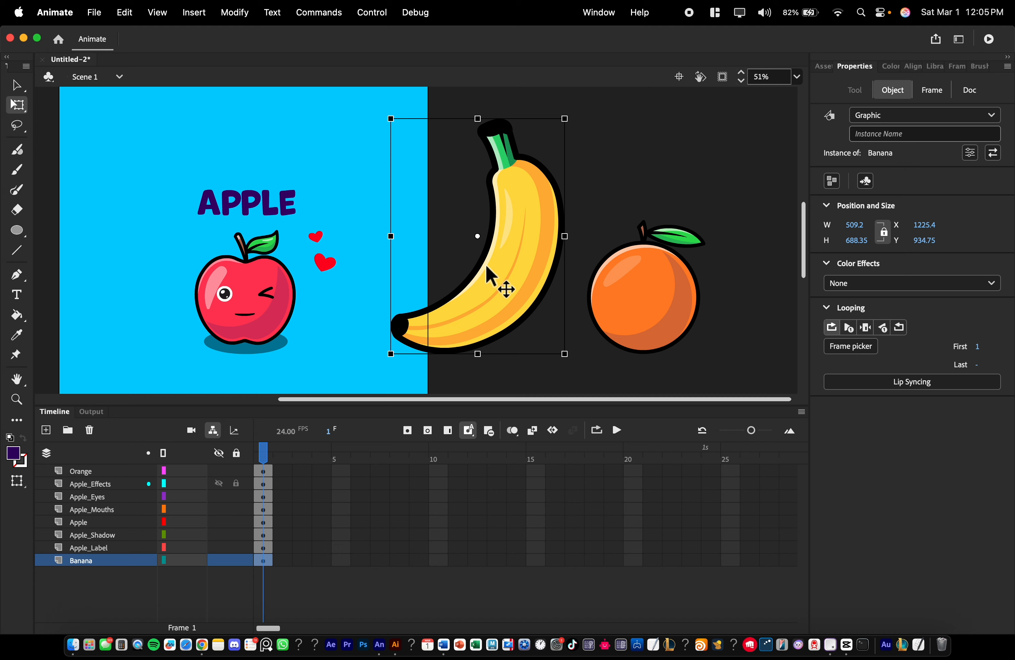
drag(638, 296, 761, 295)
drag(515, 257, 542, 247)
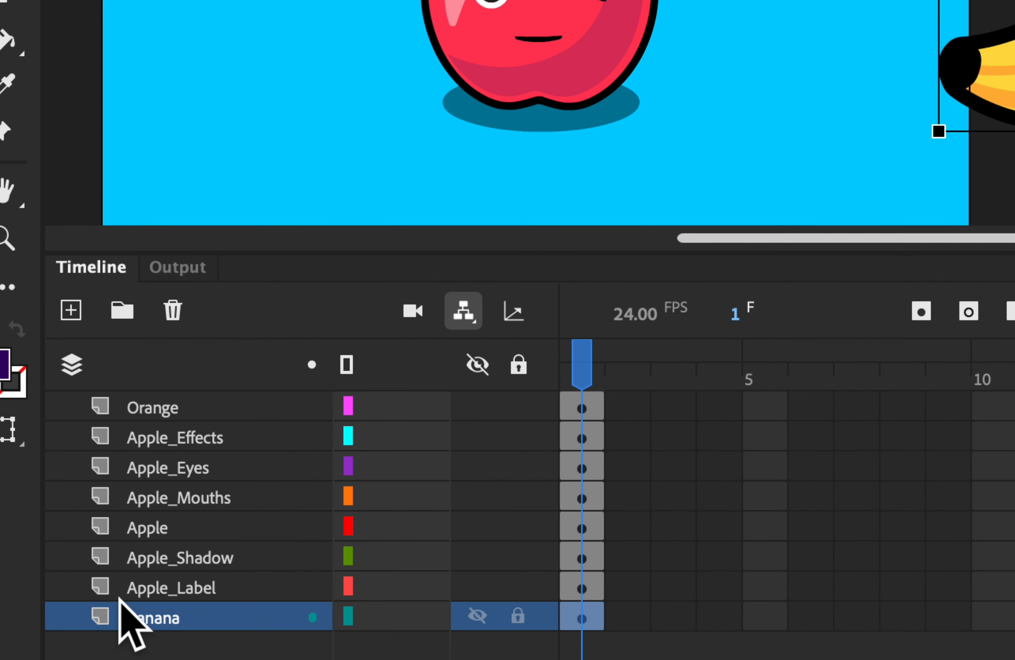
Place the Banana layer directly below Orange and duplicate the Apple_Effects, Apple_Eyes, Apple_Mouths, Apple_Shadow and Apple_Label layers.
drag(147, 619, 139, 430)
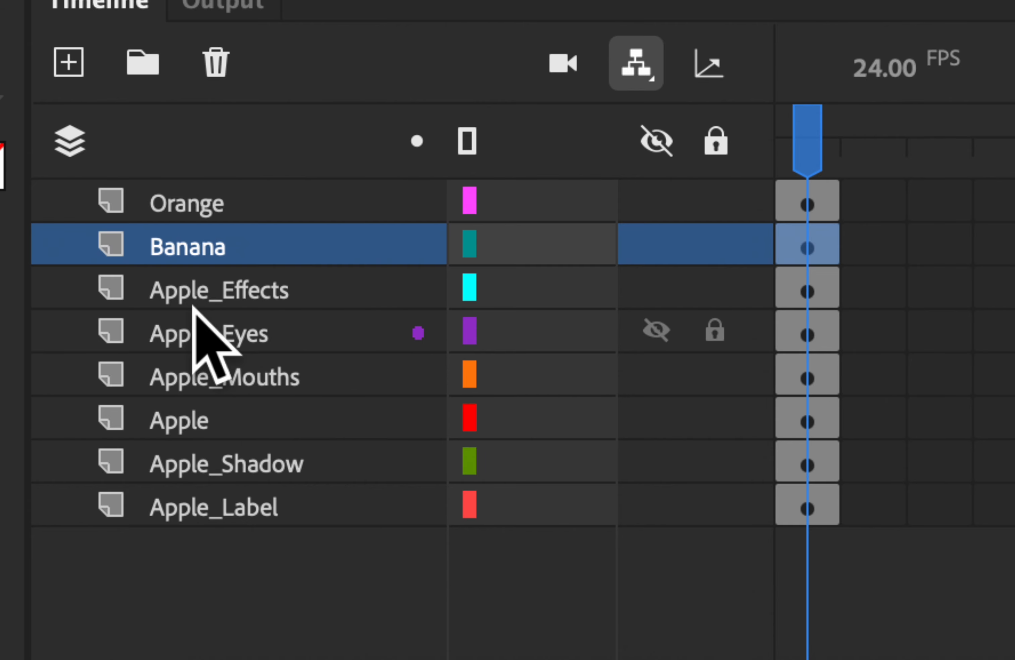
click(249, 290)
super+click(295, 339)
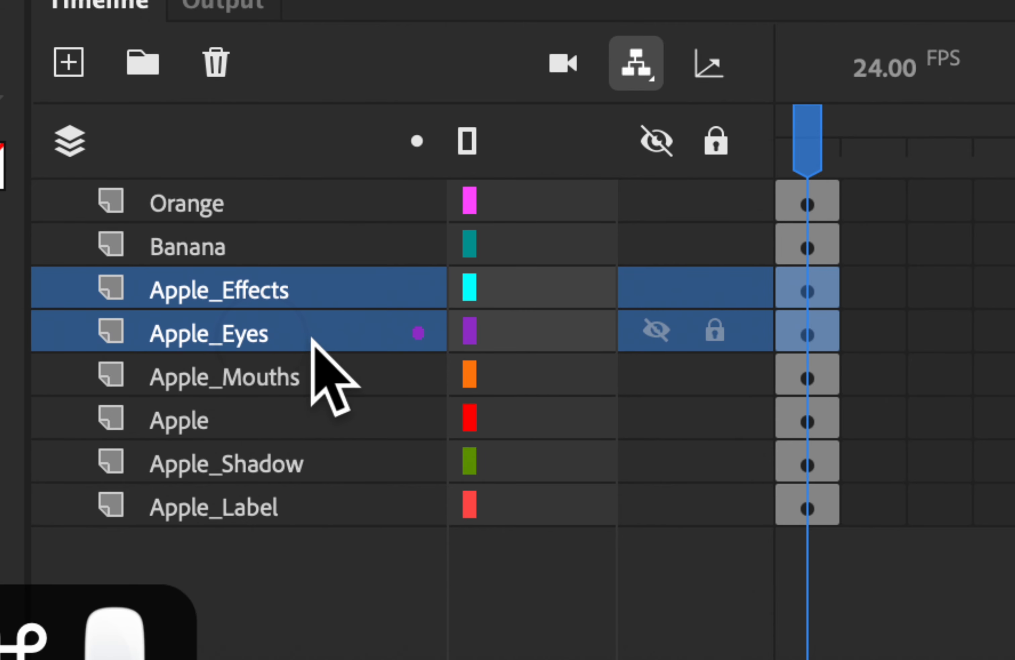
super+click(285, 373)
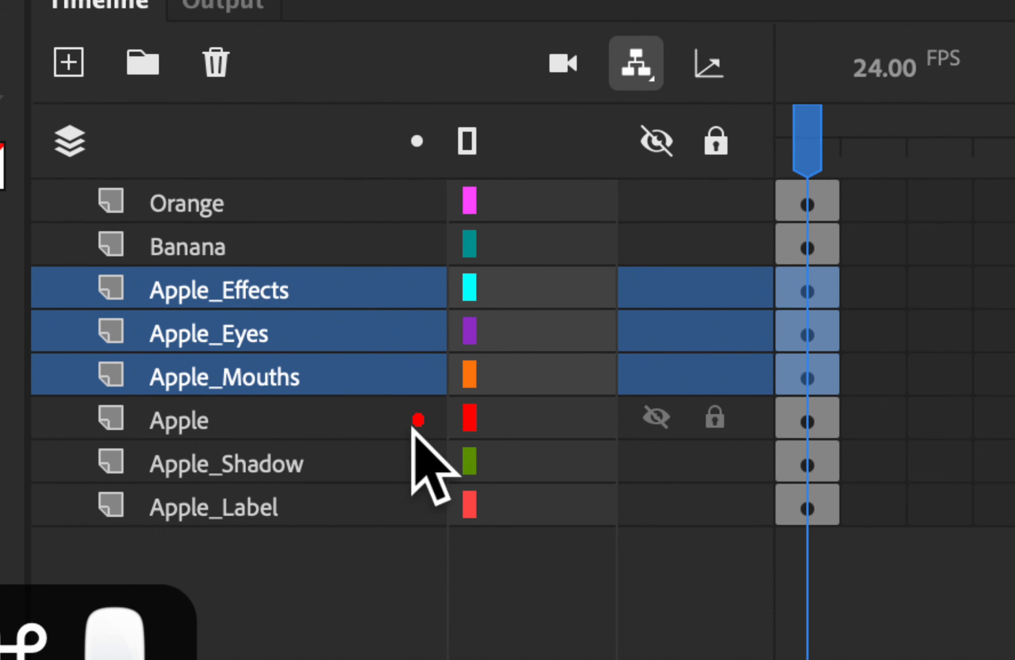
super+click(248, 465)
super+click(272, 510)
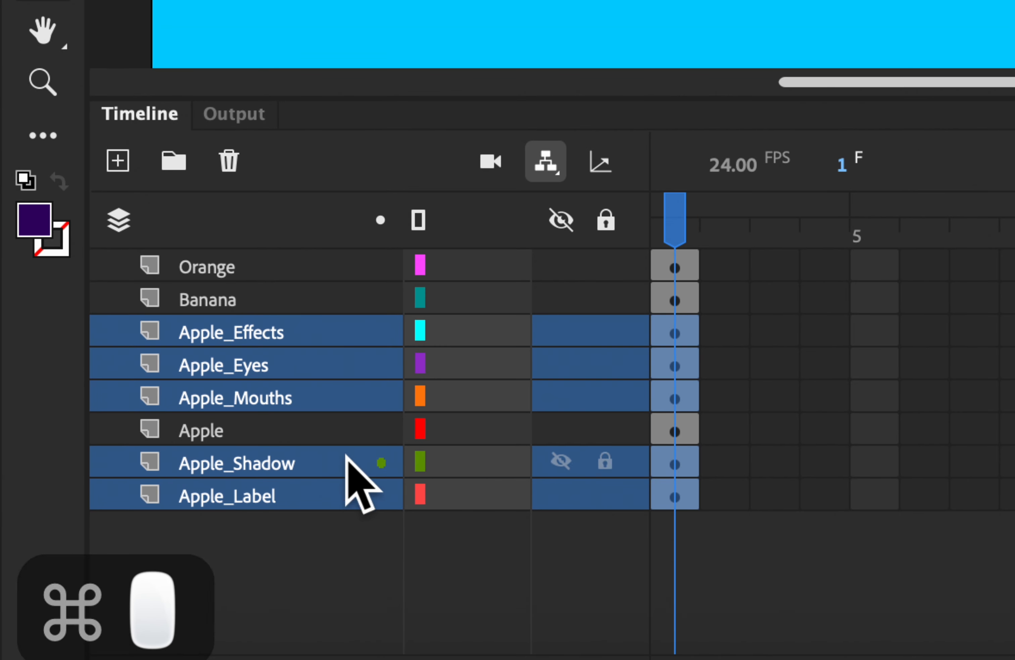
right_click(284, 376)
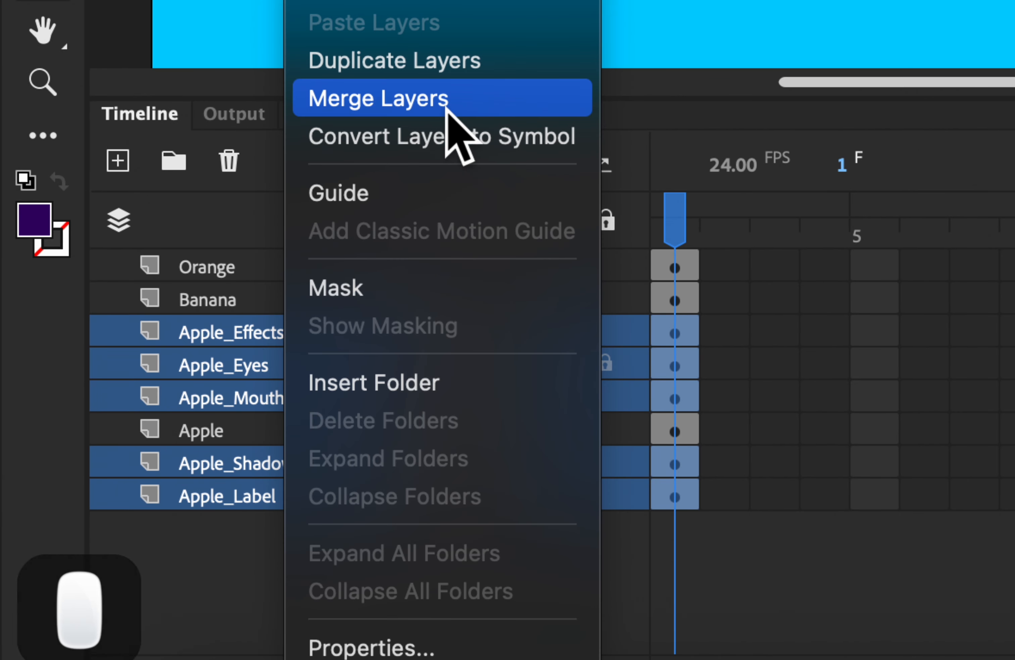
click(451, 69)
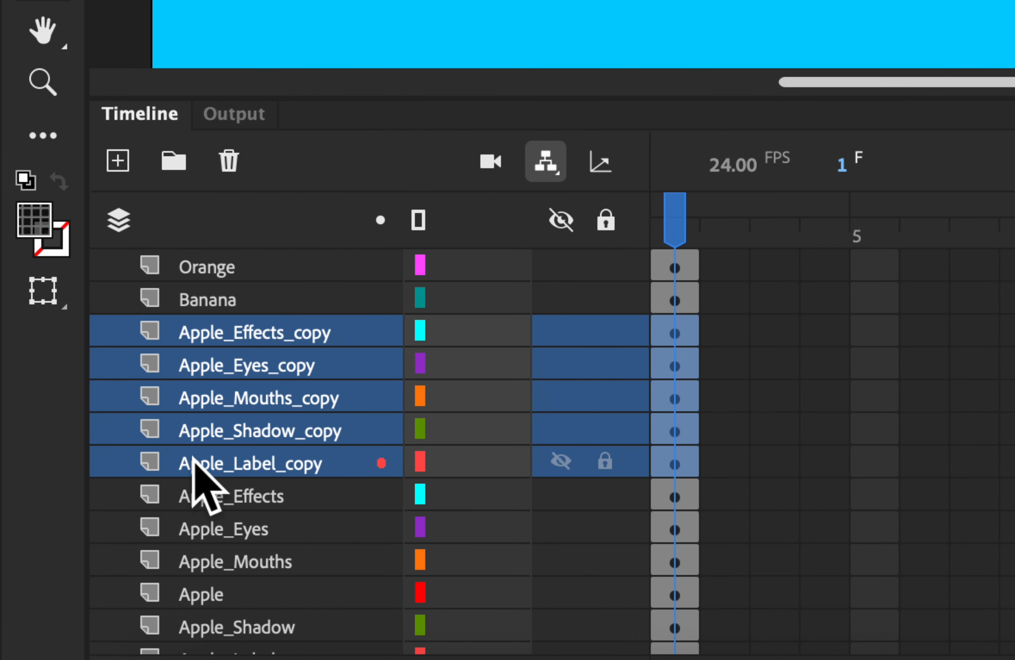
mouse_move(192, 457)
mouse_down()
mouse_move(209, 249)
mouse_move(179, 445)
mouse_move(189, 468)
mouse_up()
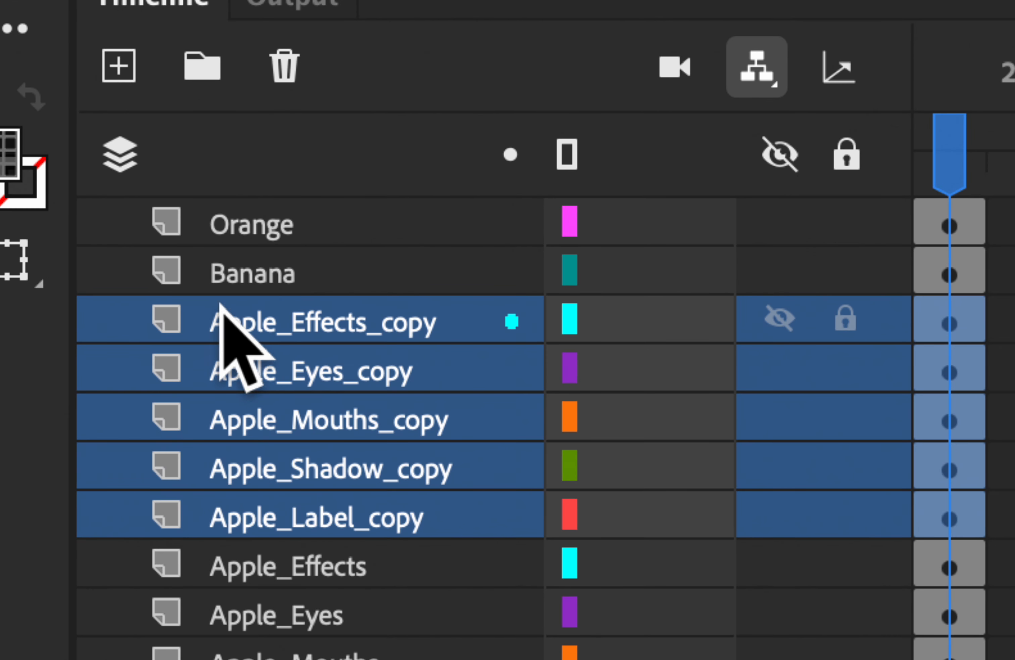
Copy the Banana layer's name and rename the Apple_Effects_copy layer as Banana_Effects.
click(257, 269)
double_click(248, 274)
key(super+c)
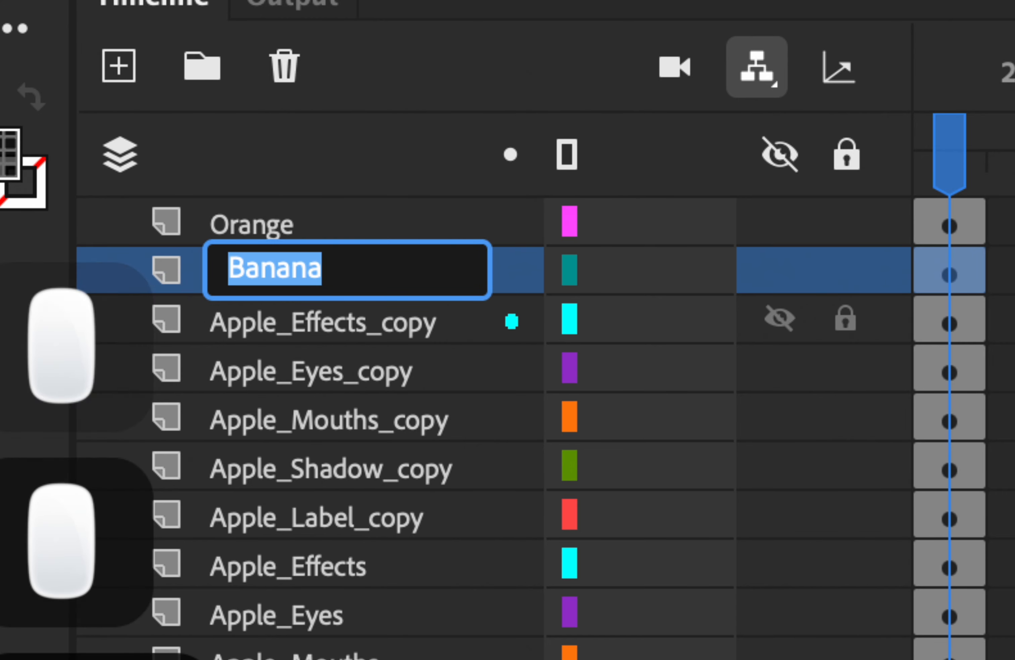
click(257, 320)
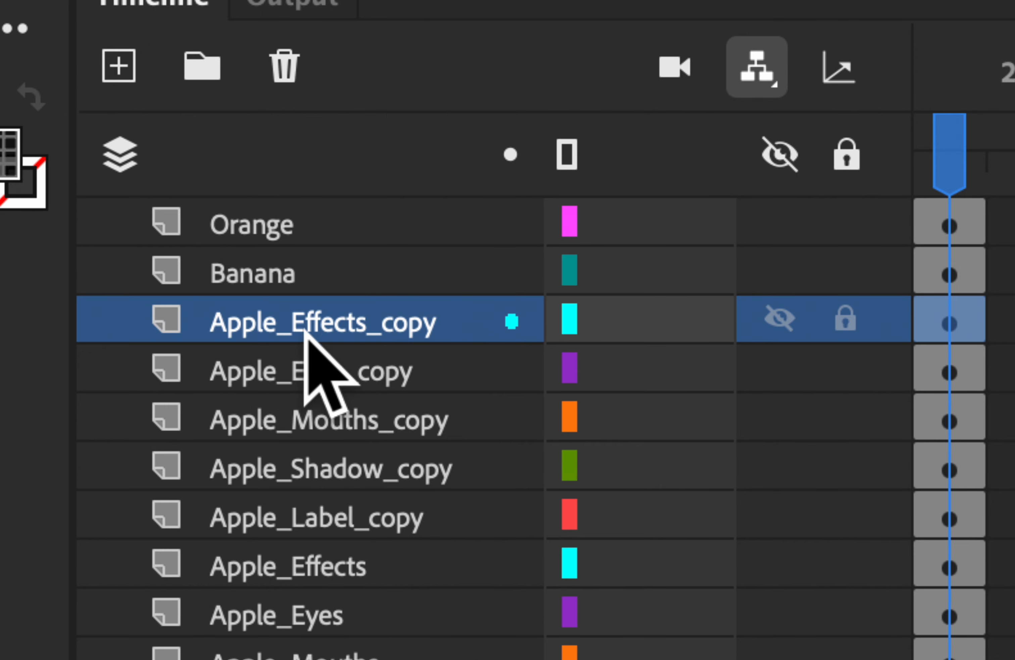
double_click(274, 321)
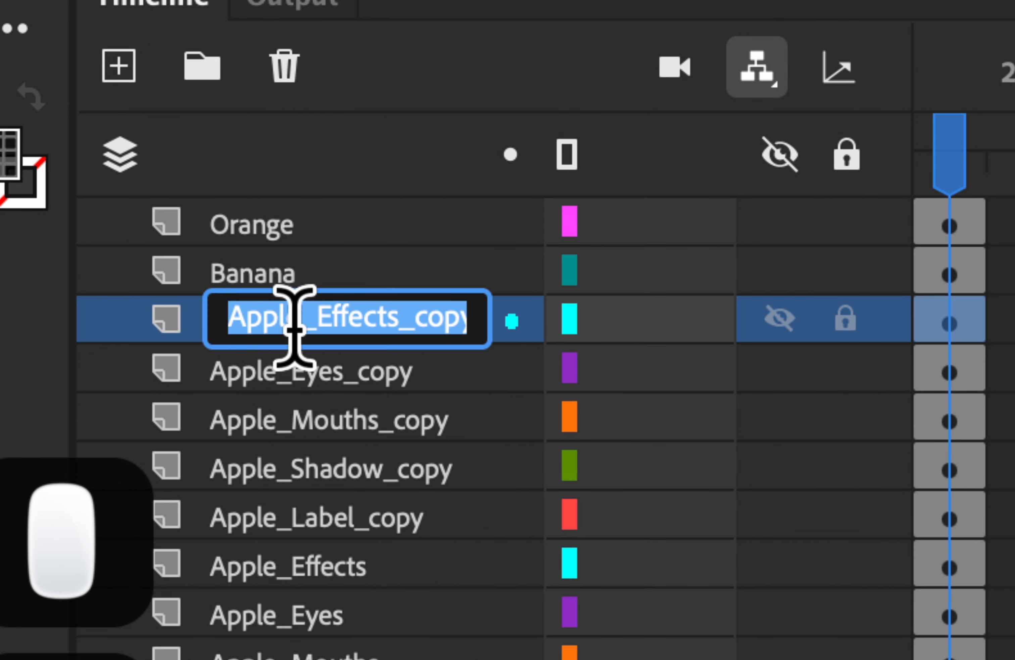
click(290, 324)
drag(299, 324, 223, 326)
text(Banana)
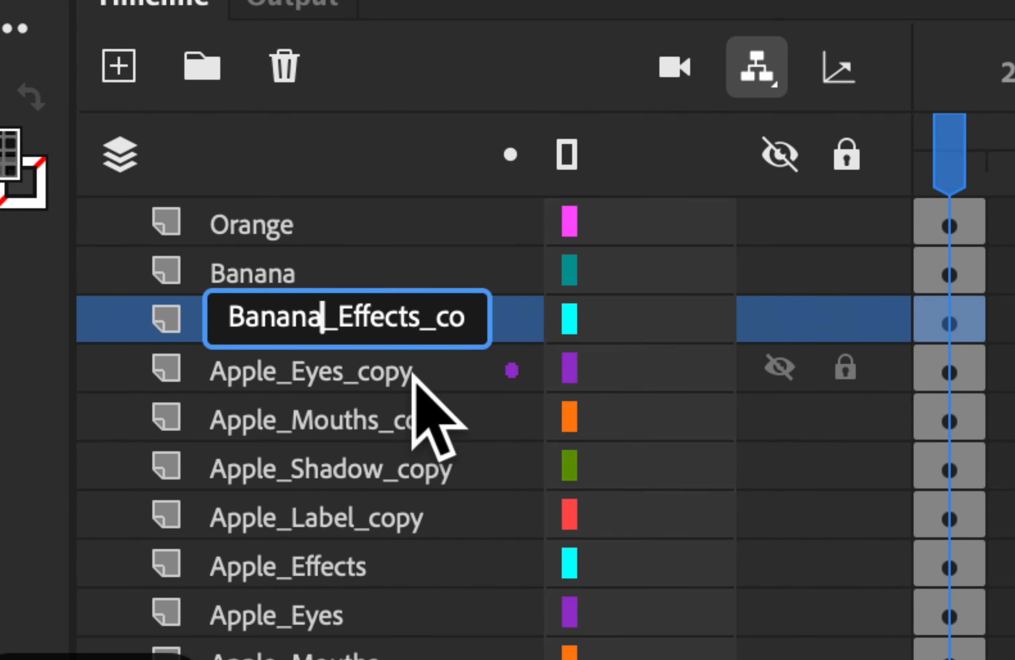
drag(419, 330, 567, 329)
key(BackSpace)
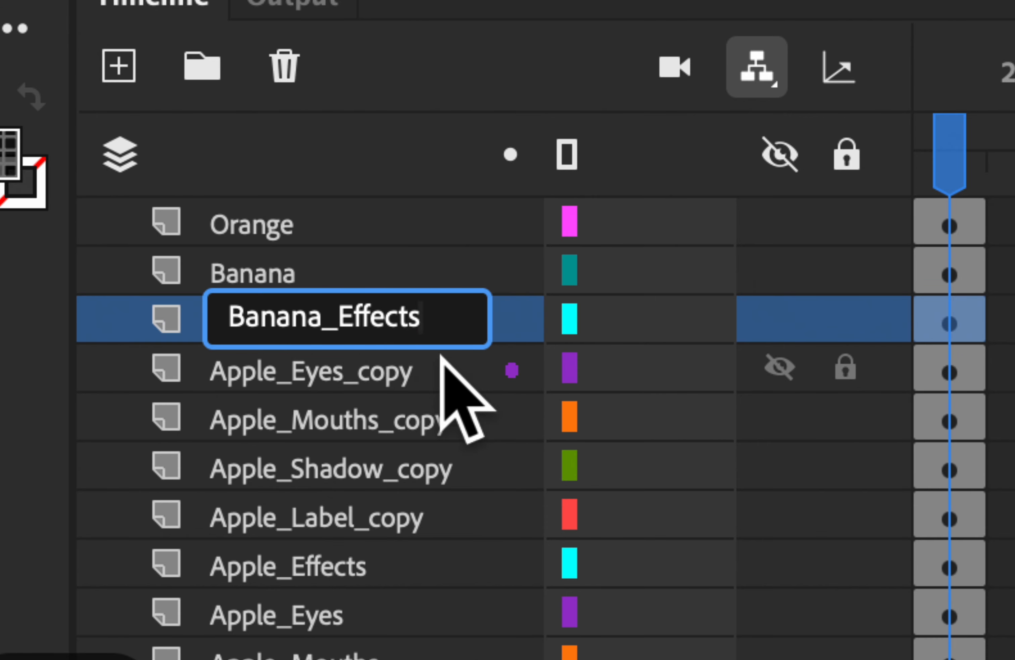
Rename the Apple_Eyes_copy layer as Banana_Eyes.
click(258, 383)
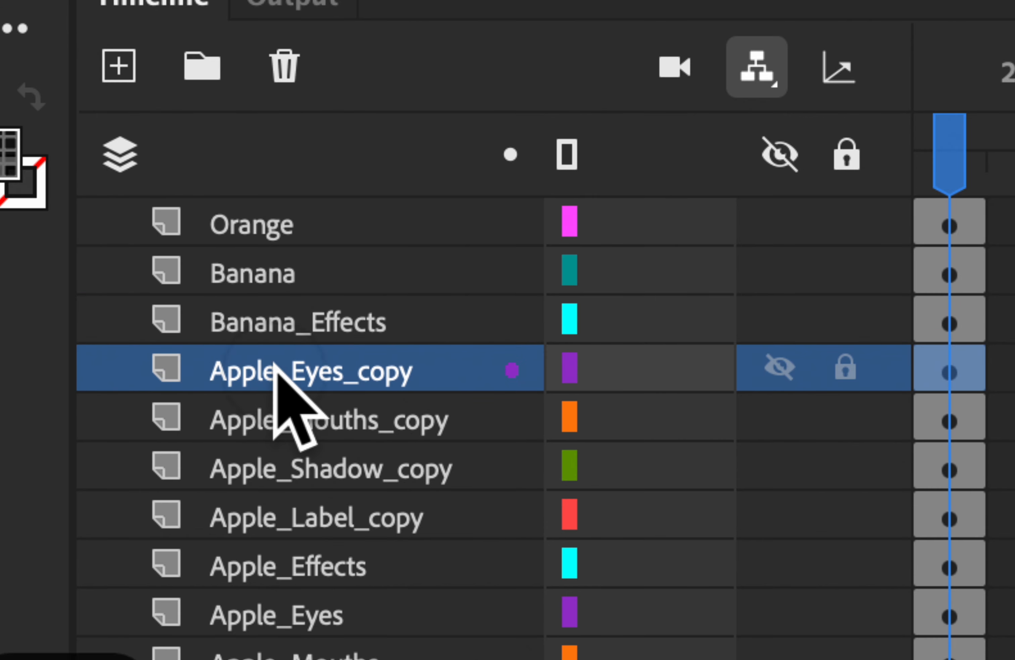
double_click(274, 371)
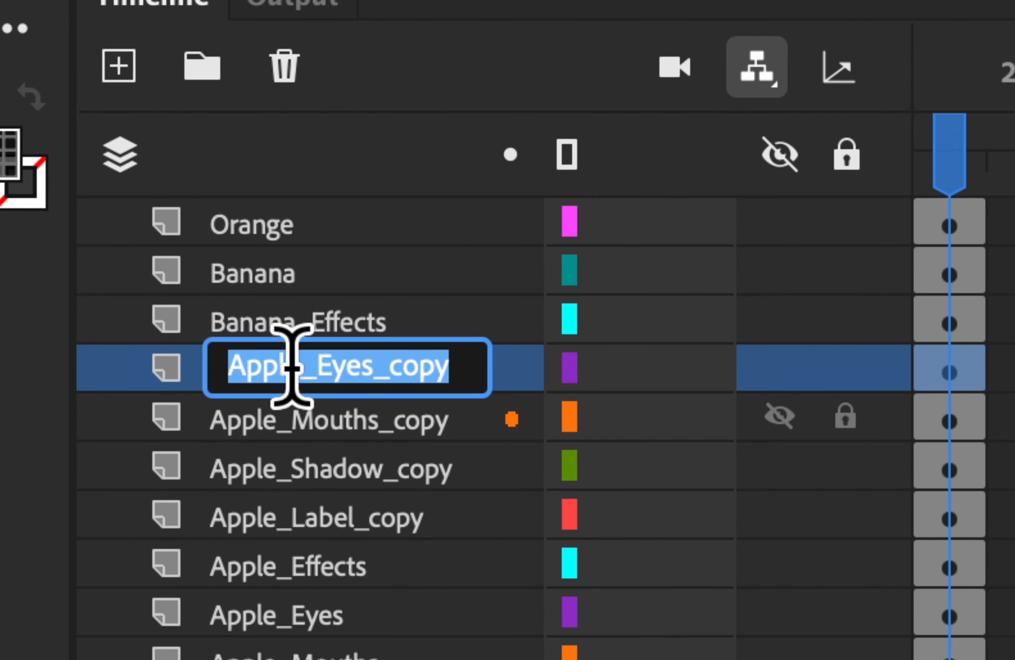
click(305, 369)
drag(305, 369, 233, 373)
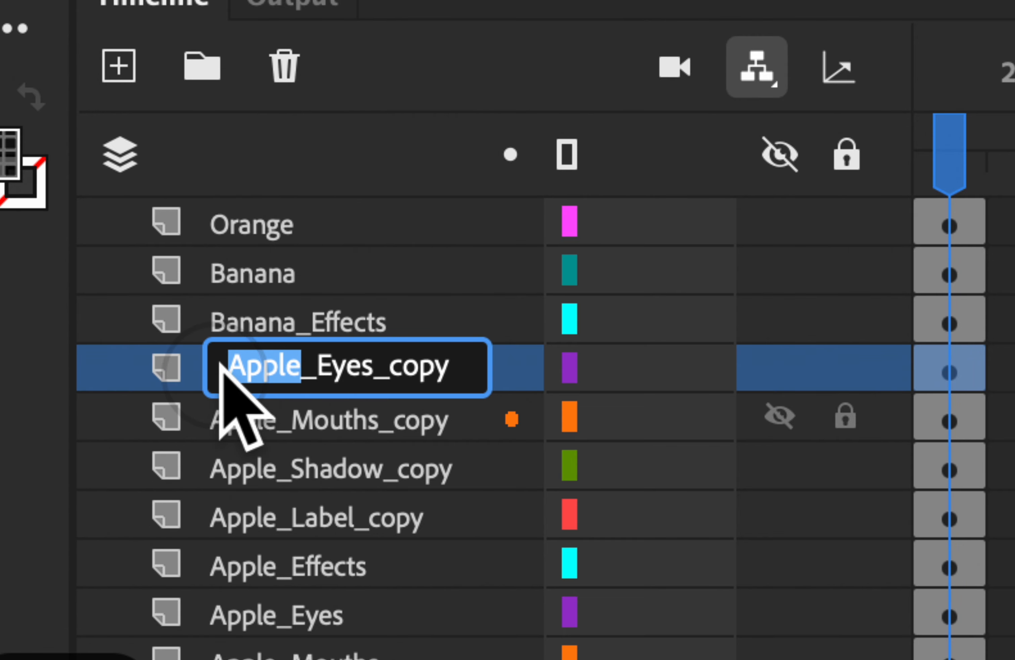
text(Banana)
drag(394, 373, 526, 367)
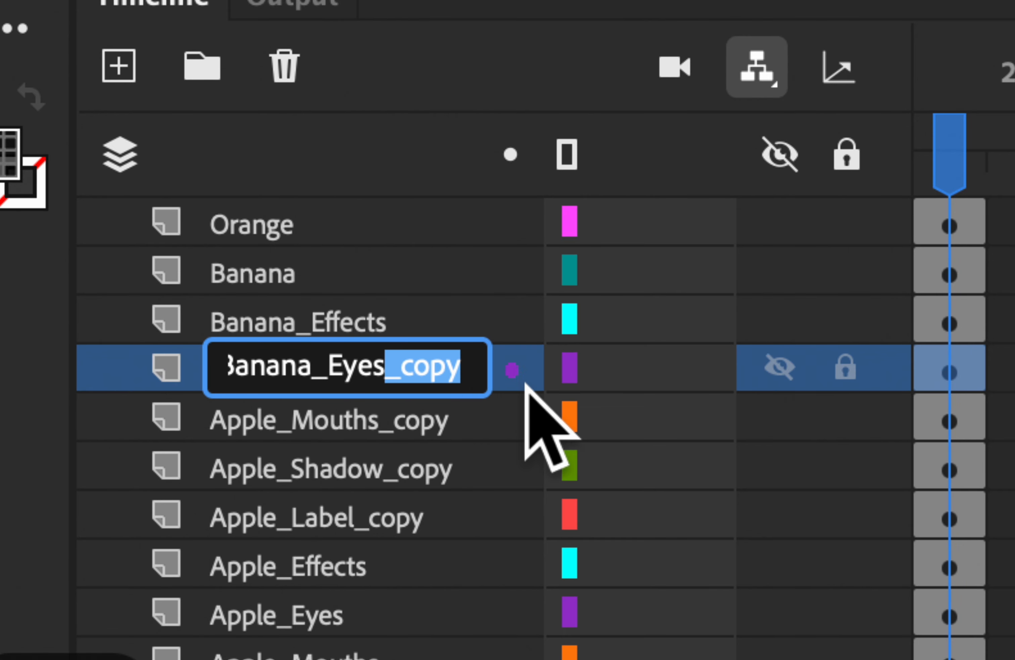
key(BackSpace)
Rename the Apple_Mouths_copy layer as Banana_Mouths.
click(305, 428)
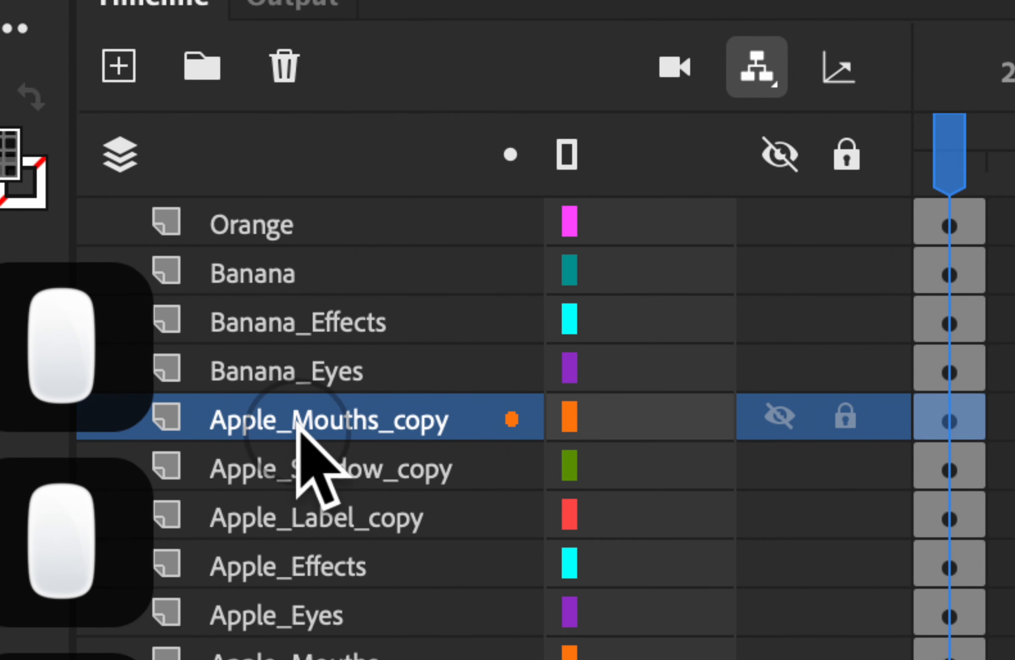
double_click(295, 422)
drag(302, 422, 229, 422)
text(Banana)
drag(433, 417, 519, 415)
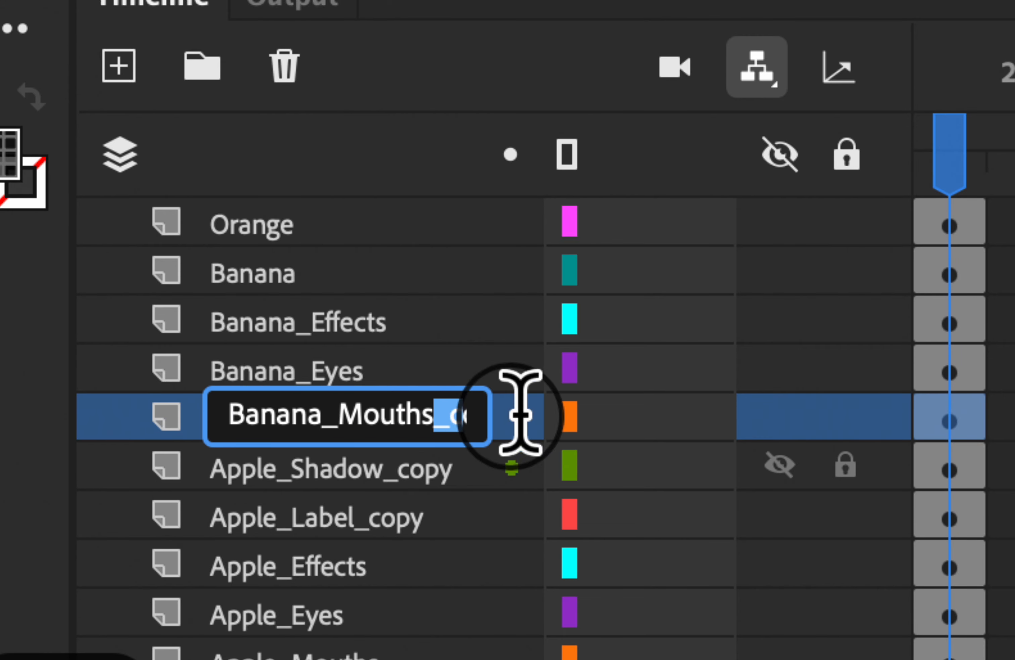
key(BackSpace)
Rename the Apple_Shadow_copy layer as Banana_Shadow.
click(282, 470)
double_click(295, 471)
drag(301, 470, 221, 468)
key(super+v)
drag(430, 469, 647, 483)
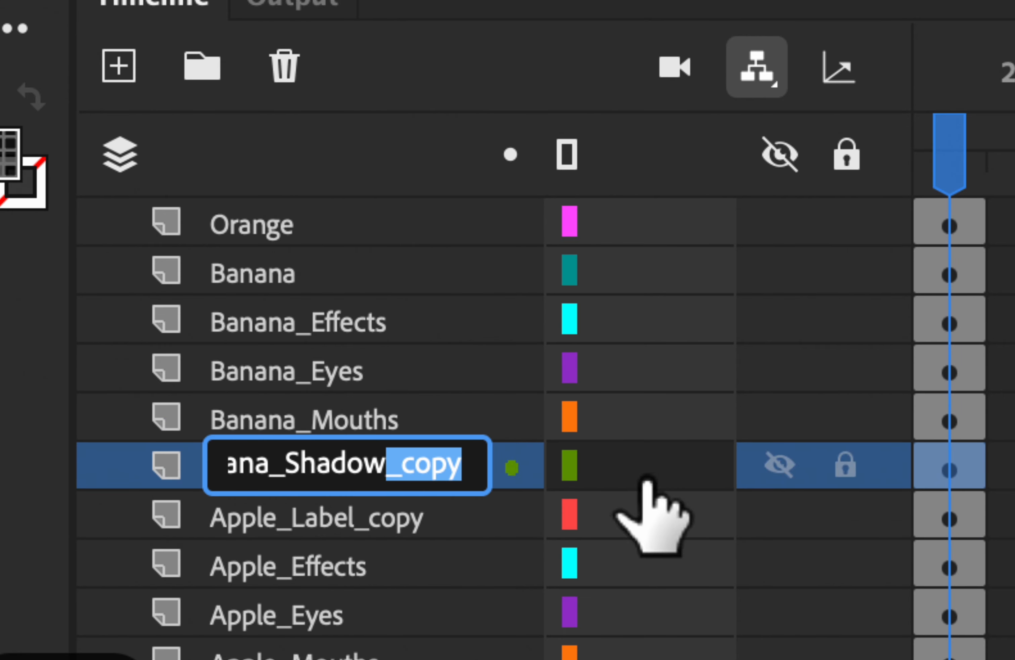
key(BackSpace)
Rename the Apple_Label_copy layer as Banana_Label.
click(270, 519)
double_click(284, 519)
drag(302, 518, 184, 519)
key(super+v)
drag(408, 526, 537, 518)
key(BackSpace)
key(Return)
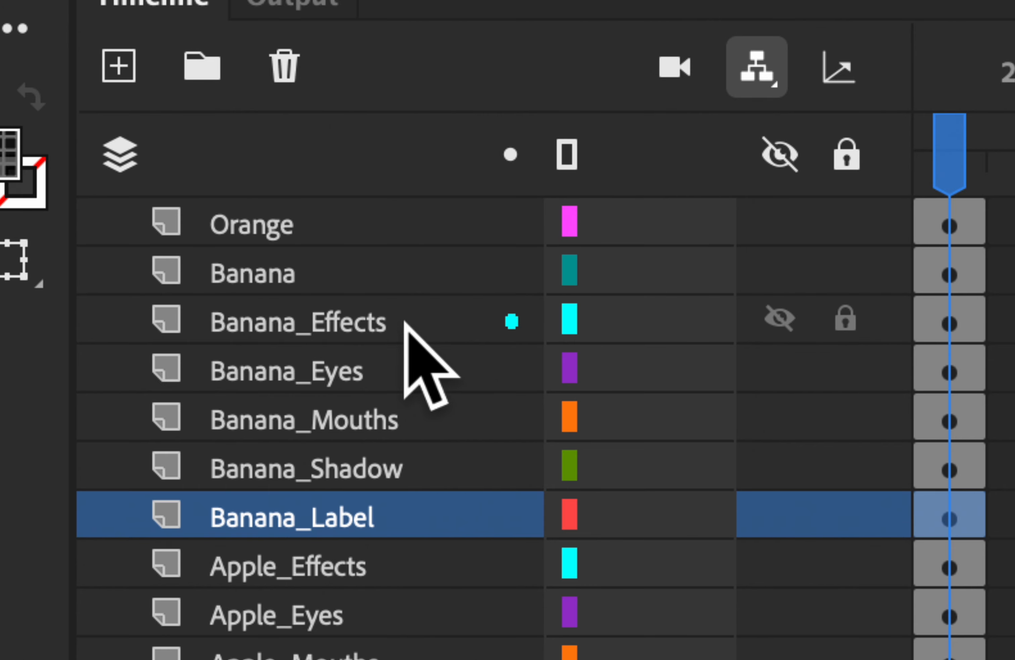
Place the Banana layer between Banana_Mouths and Banana_Shadow, and move the duplicated effects, eyes, mouth, shadow and label together onto the banana.
click(355, 271)
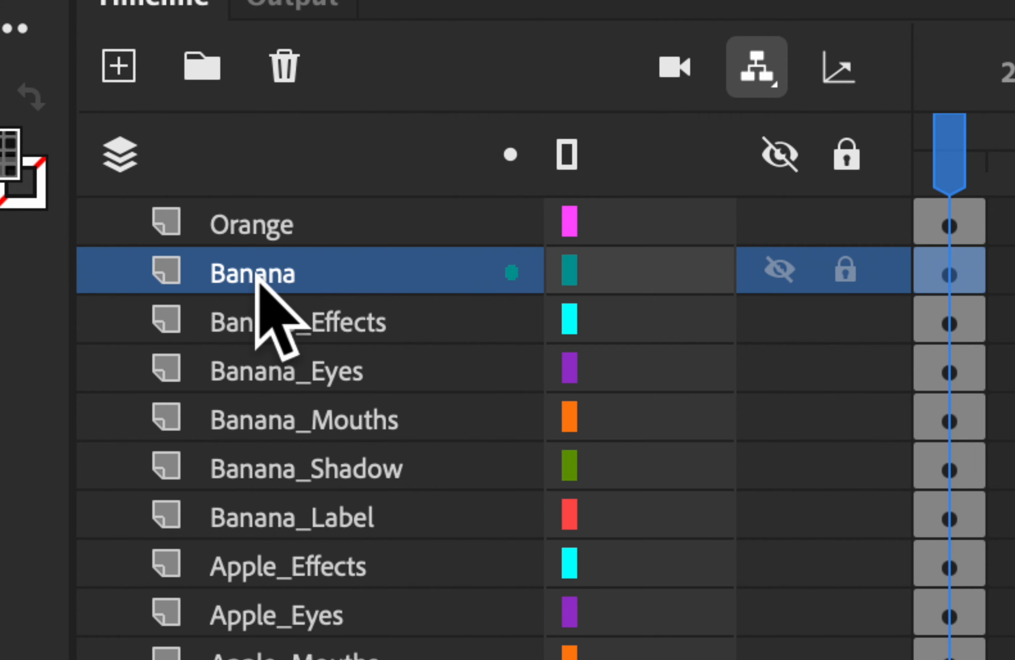
drag(257, 276, 376, 439)
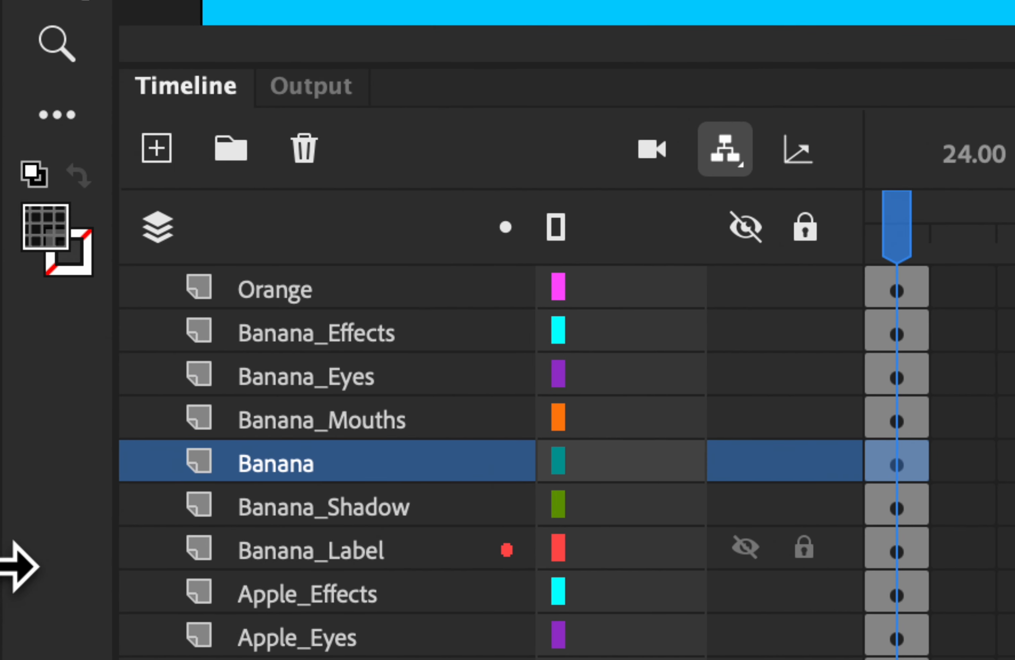
click(259, 548)
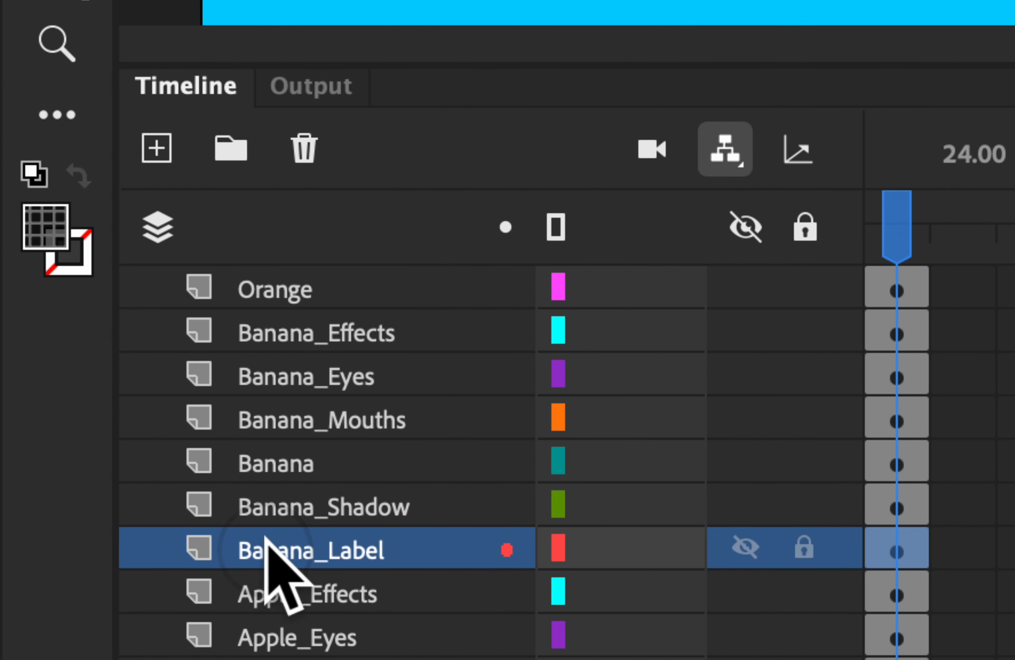
shift+click(302, 356)
shift+click(302, 330)
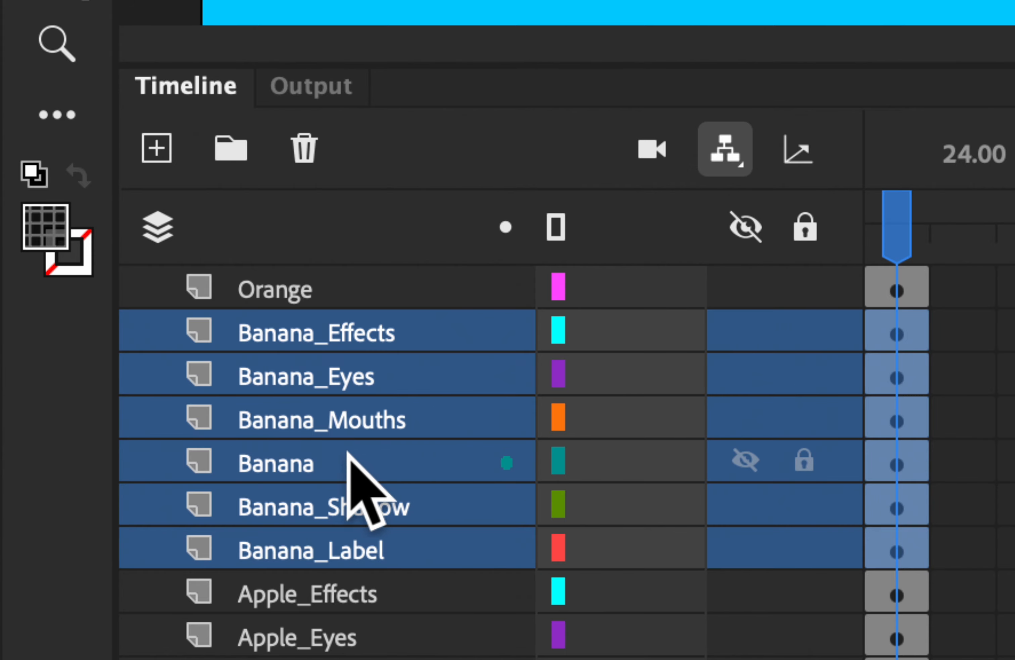
super+click(268, 467)
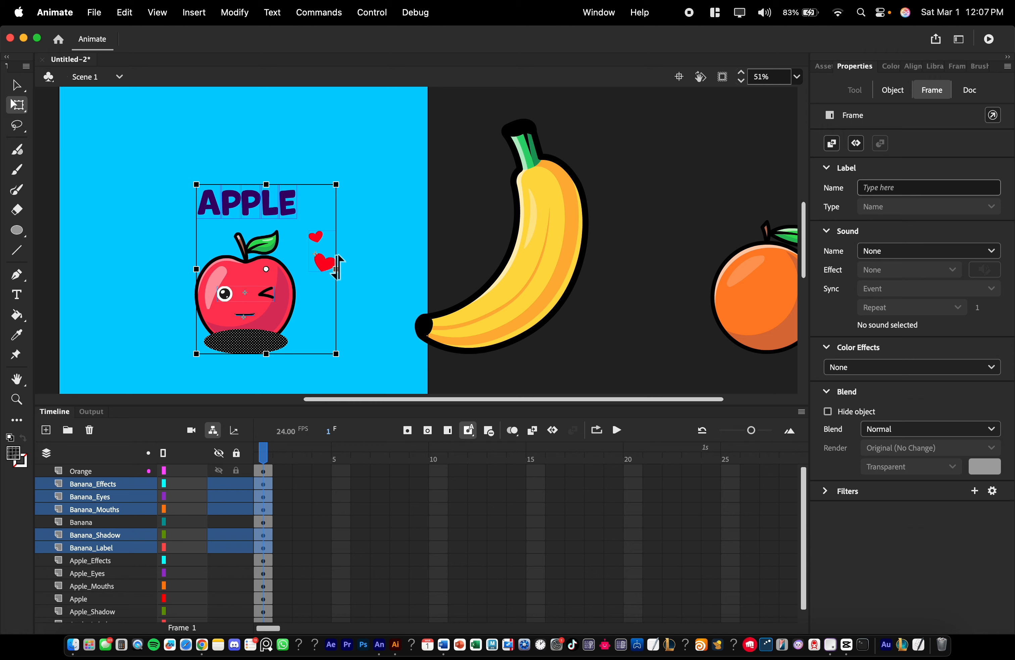
drag(325, 267, 623, 220)
scroll(622, 280, up, 2)
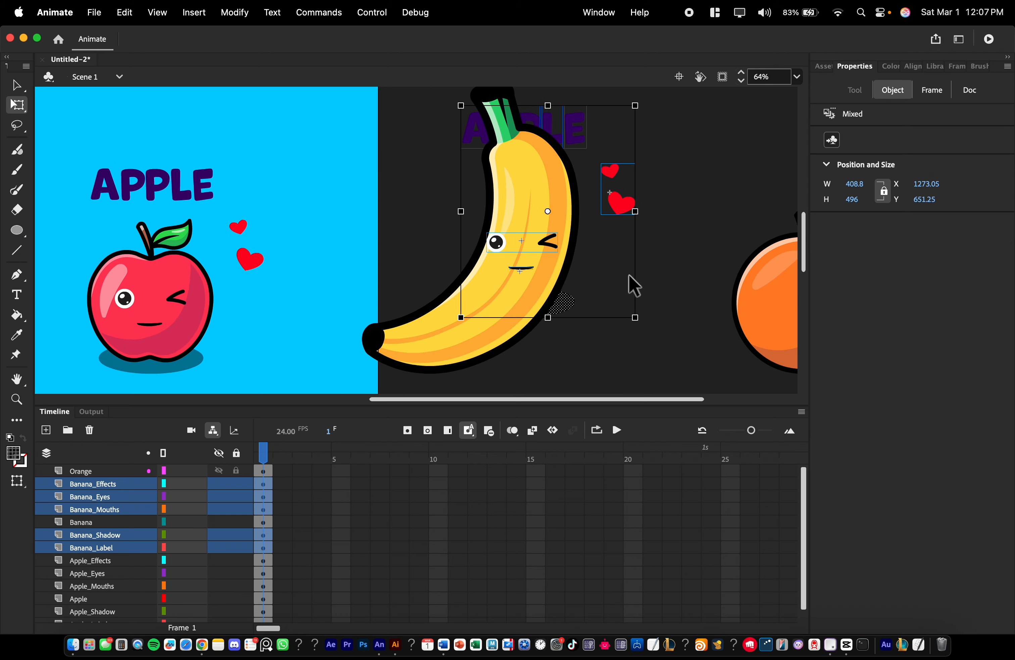
Move the ellipse on the Banana_Shadow layer beneath the banana's lower curve.
scroll(629, 274, up, 2)
drag(607, 283, 587, 188)
click(546, 283)
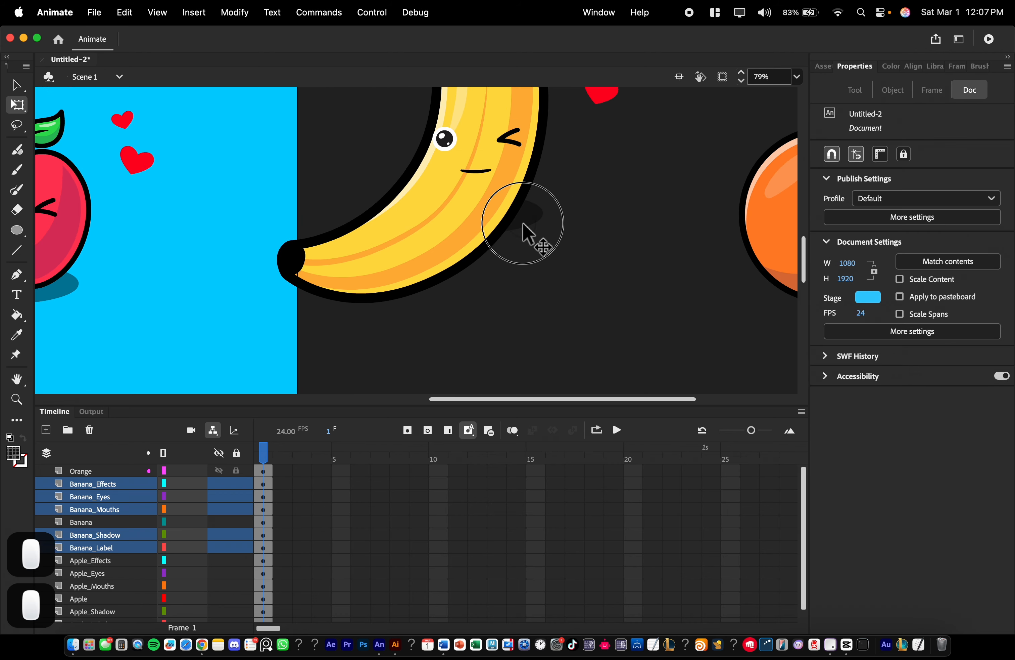
drag(523, 223, 407, 298)
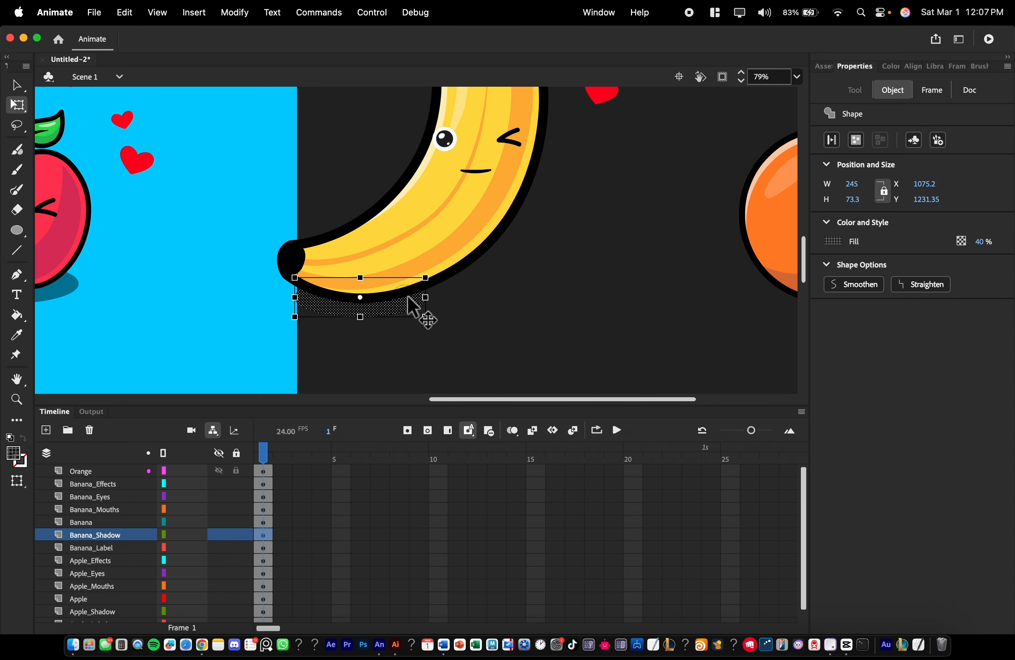
Widen the banana's shadow to about 368 px and shift it slightly right to about X 1042.
mouse_move(450, 297)
mouse_down()
mouse_move(458, 297)
mouse_move(431, 303)
mouse_up()
key(super+z)
click(419, 321)
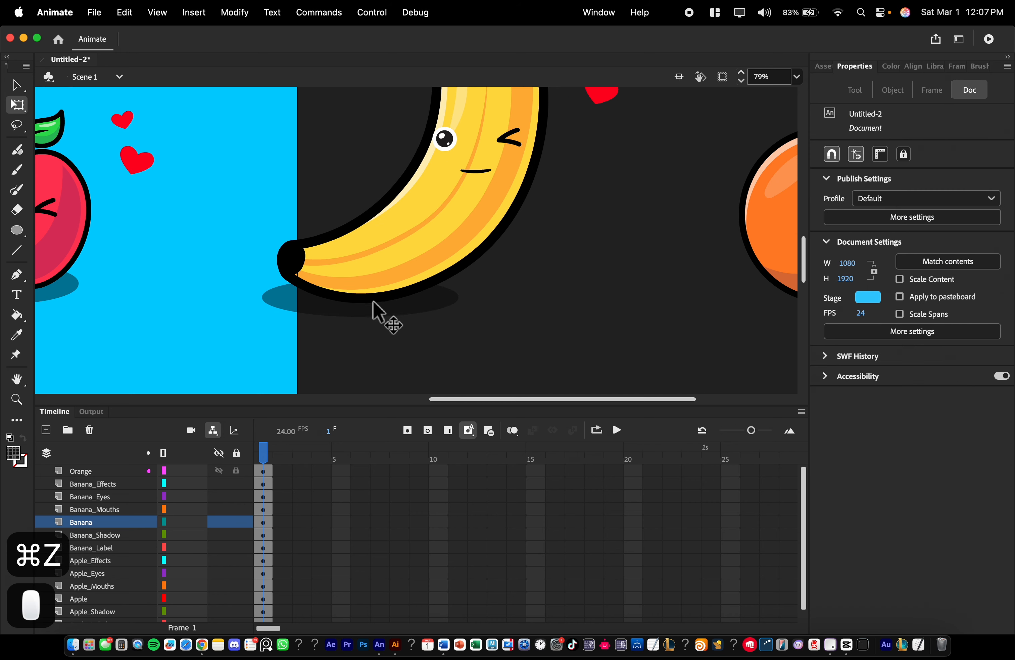
click(373, 300)
click(266, 305)
click(313, 317)
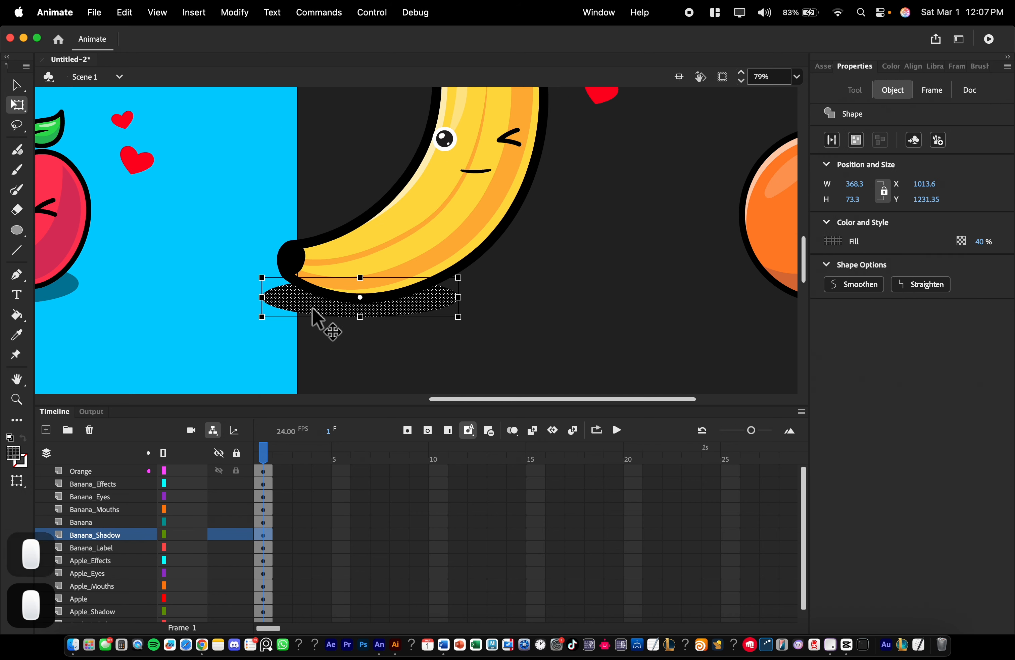
drag(400, 306, 415, 306)
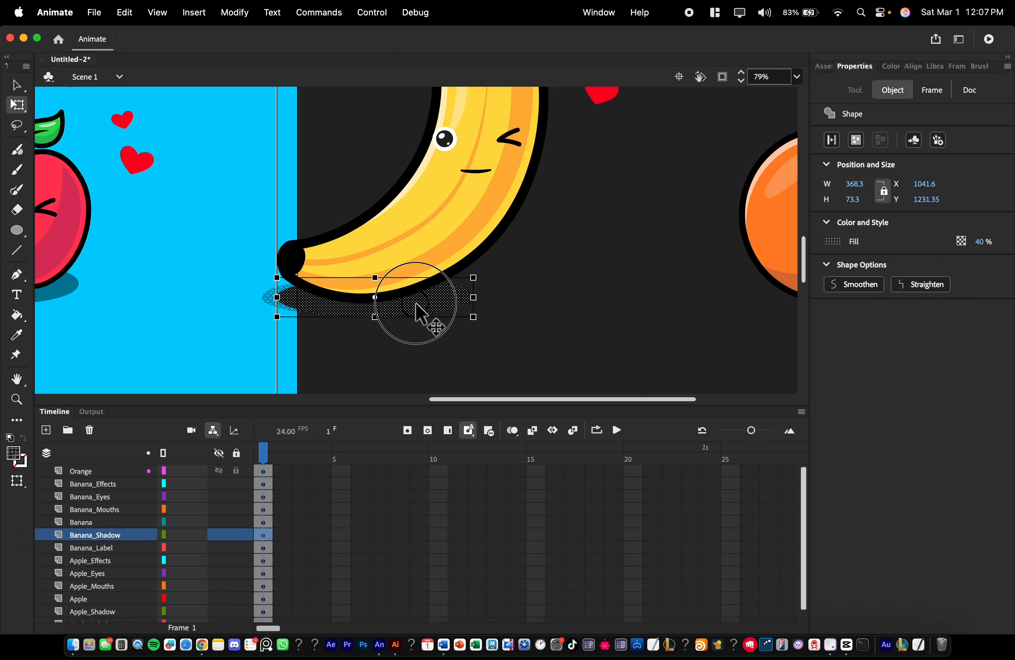
Move all the APPLE letters on the Banana_Label layer clear above the banana's stem.
drag(527, 197, 482, 356)
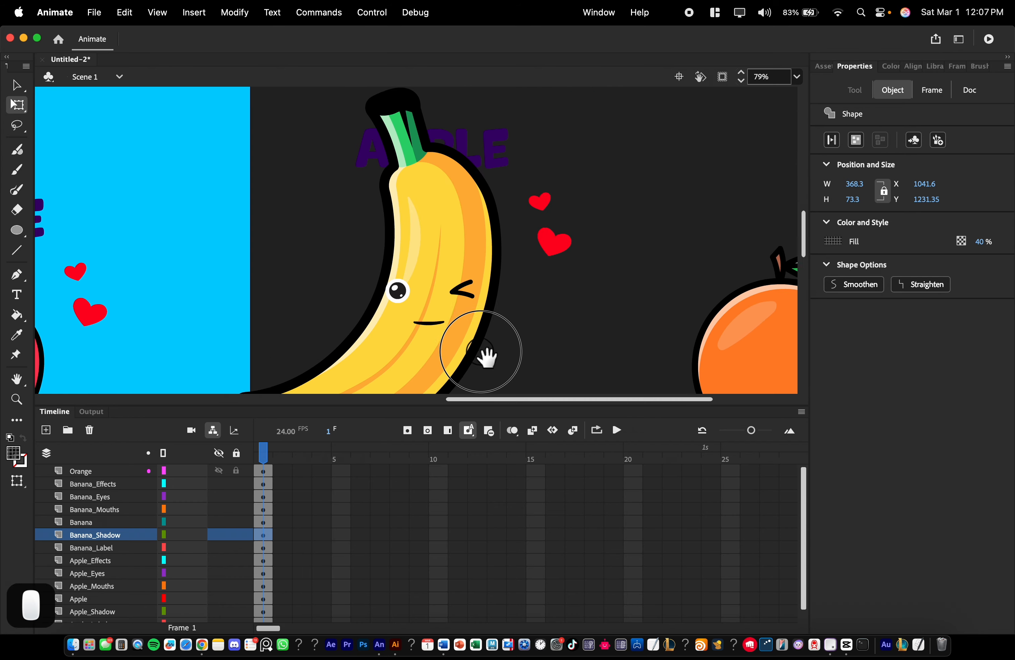
drag(486, 157, 550, 296)
click(537, 320)
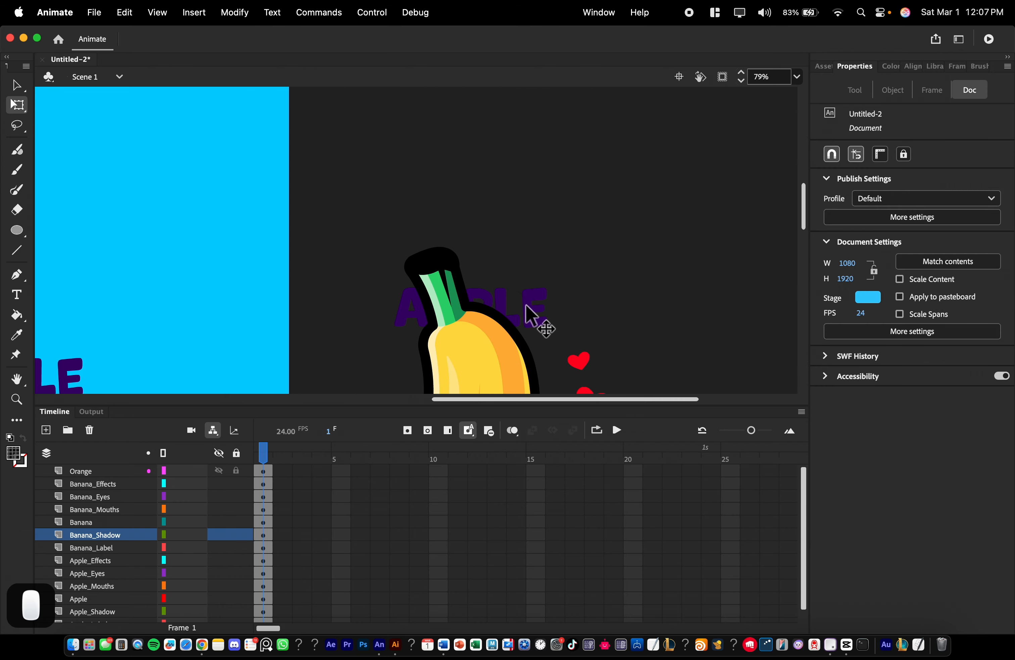
click(535, 317)
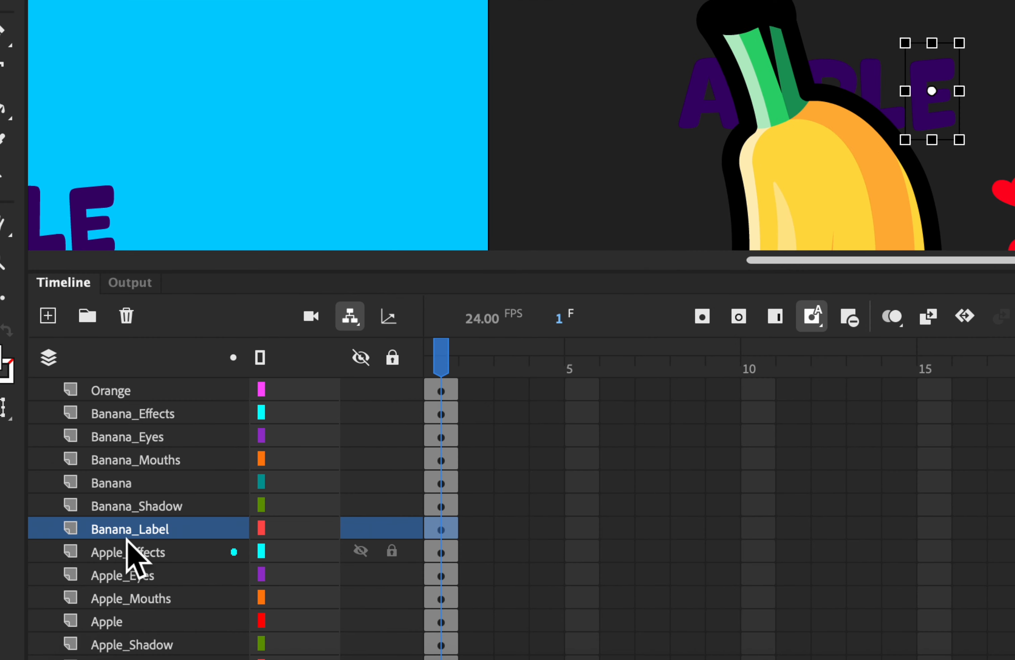
click(95, 547)
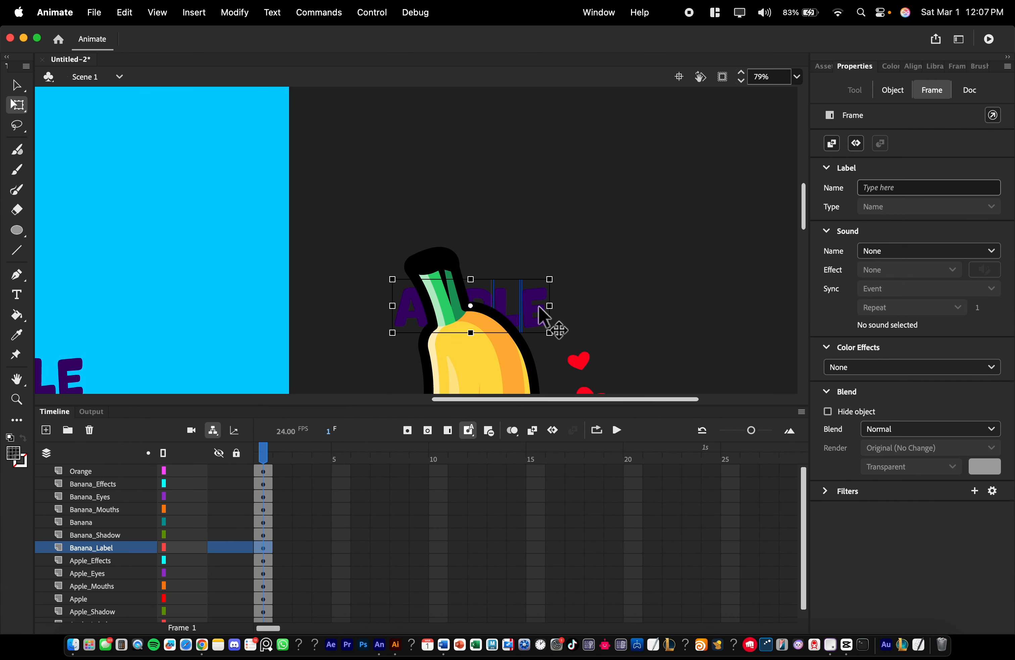
drag(539, 316, 497, 194)
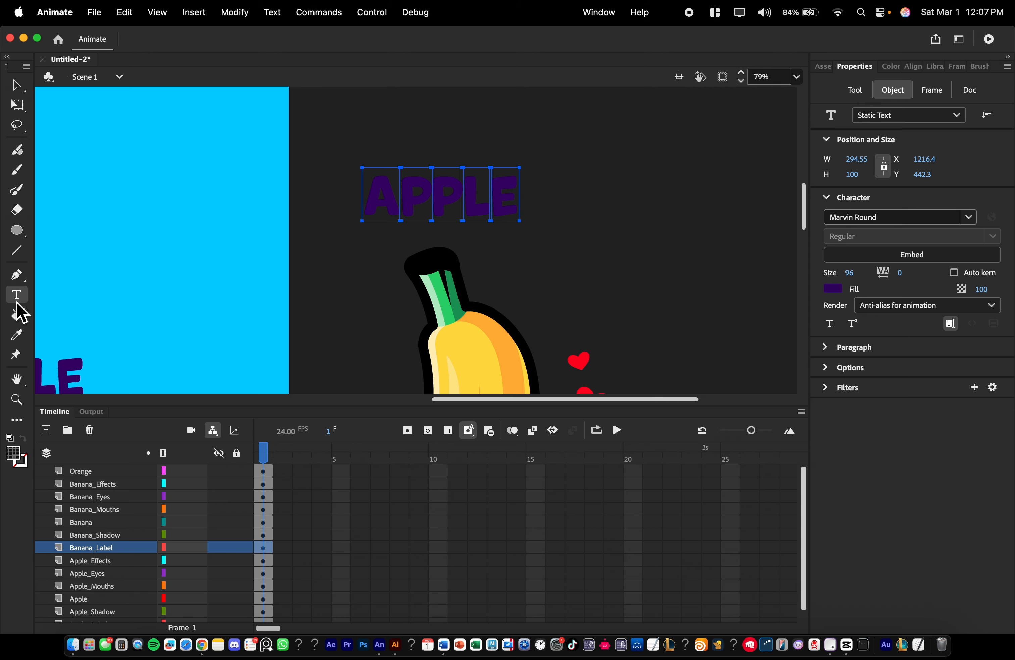
click(443, 215)
key(super+a)
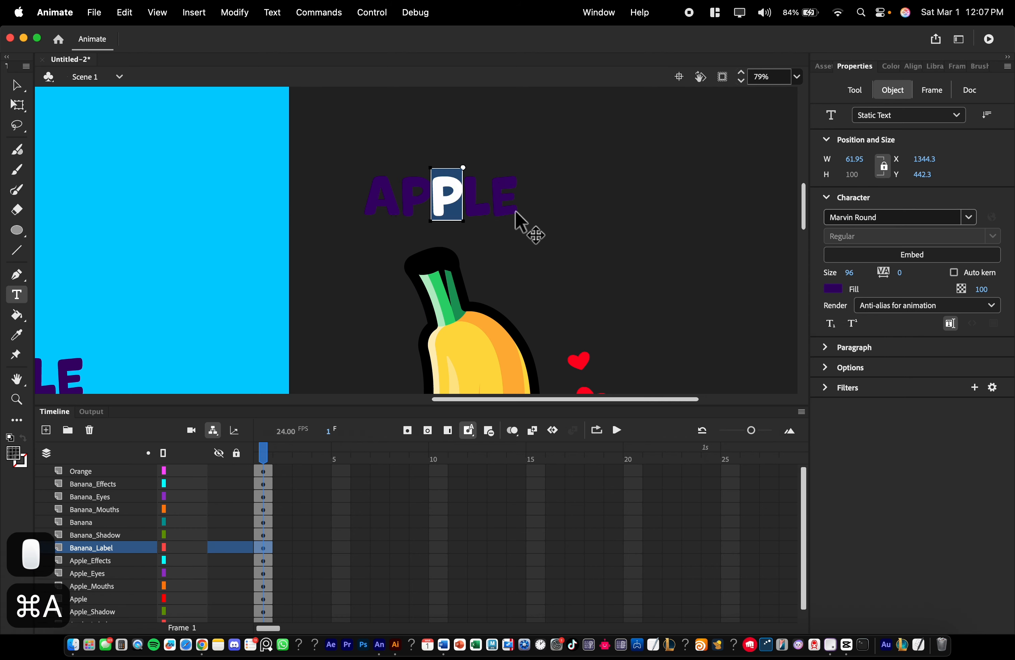
key(Escape)
Delete the letters PPLE on the Banana_Label layer, move the remaining A to the right and change its text to BANANA.
drag(552, 156, 412, 238)
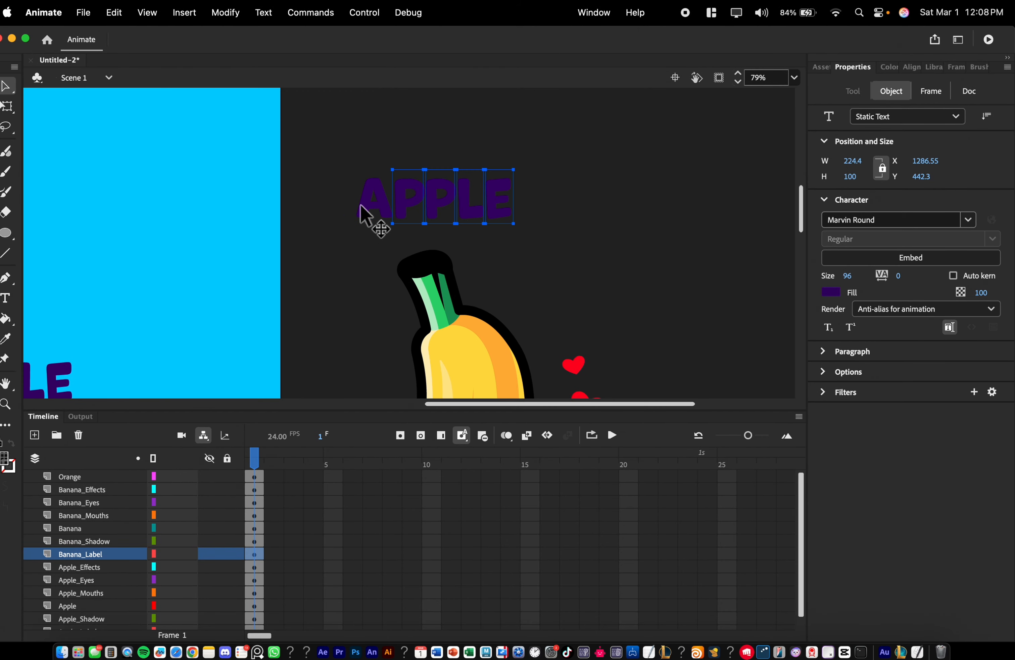
key(BackSpace)
click(373, 208)
drag(373, 208, 446, 204)
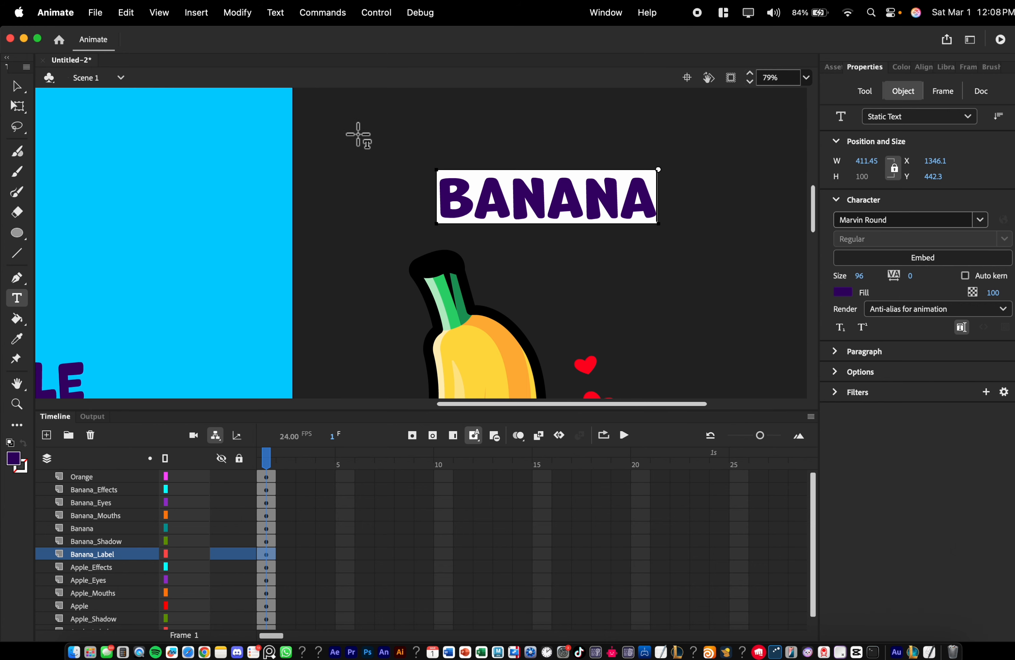
key(Escape)
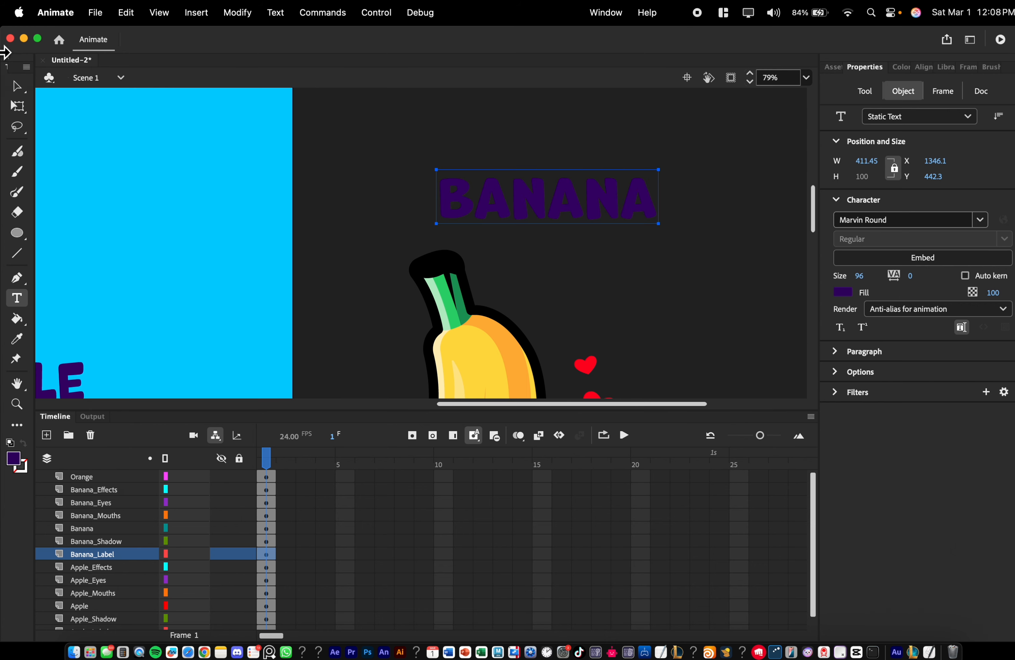
Move the BANANA label left to about X 1160 so it sits over the banana's stem.
click(26, 100)
drag(599, 205, 496, 204)
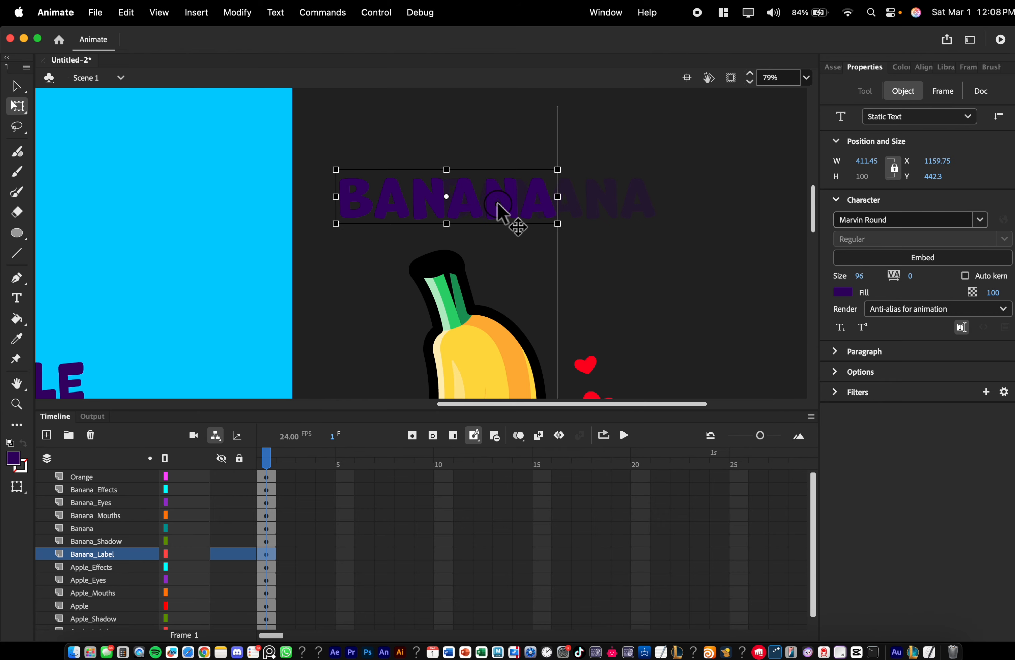
click(385, 273)
Duplicate the Banana_Effects, Banana_Eyes, Banana_Mouths, Banana_Shadow and Banana_Label layers, leaving out the Banana layer.
scroll(390, 270, down, 5)
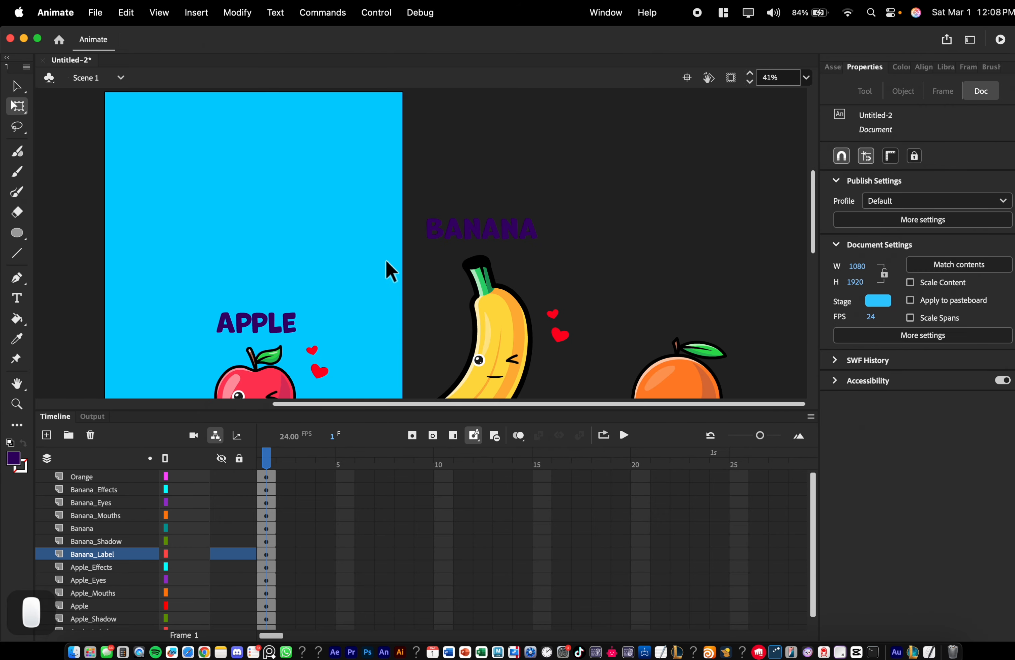
drag(621, 334, 580, 256)
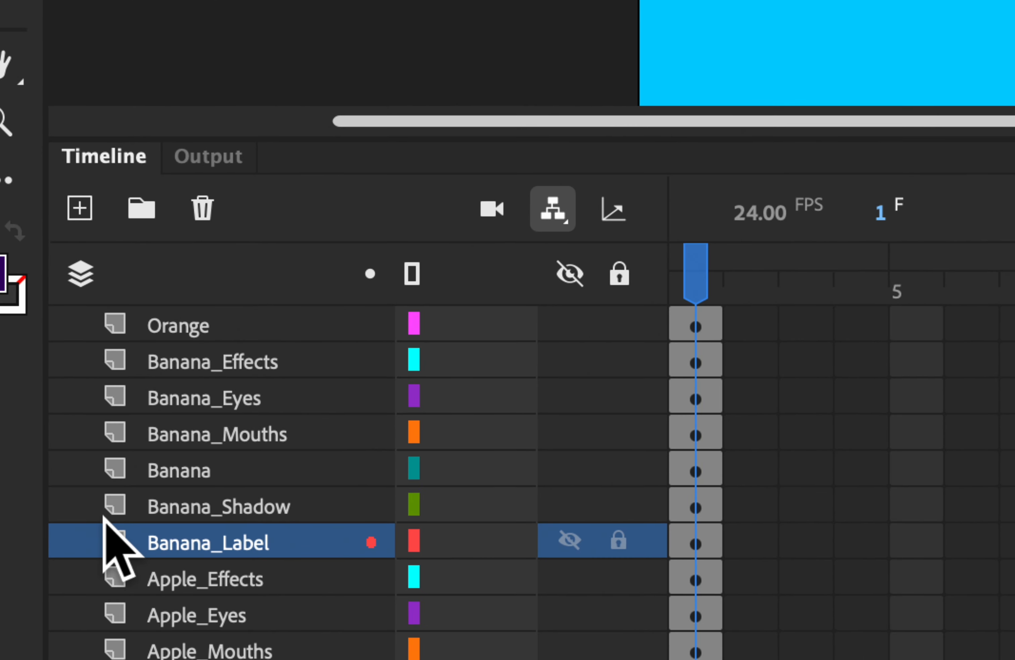
shift+click(217, 369)
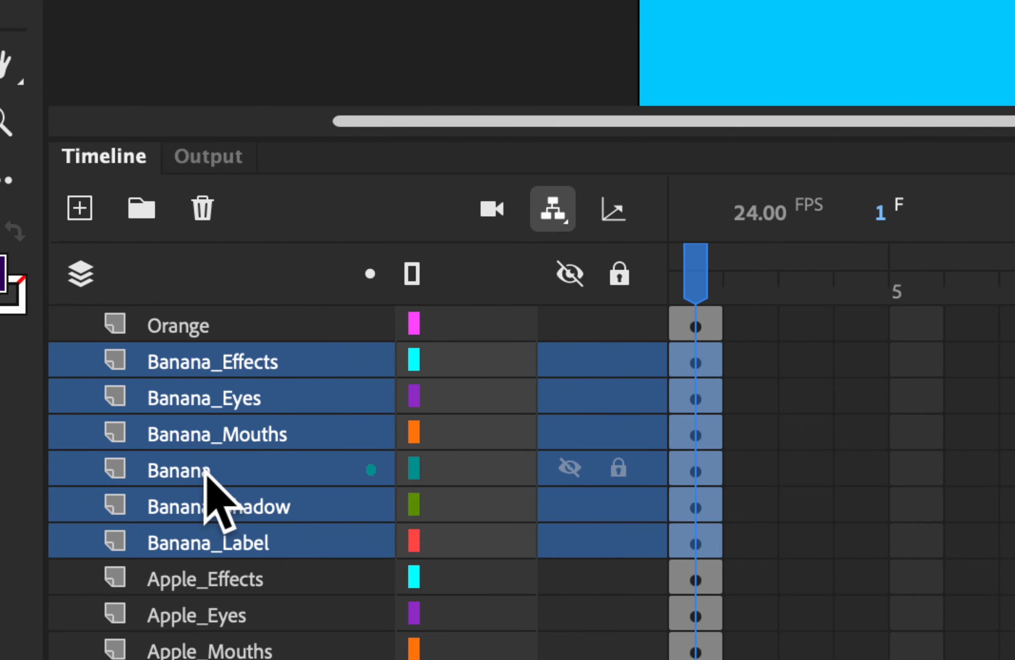
ctrl+click(186, 470)
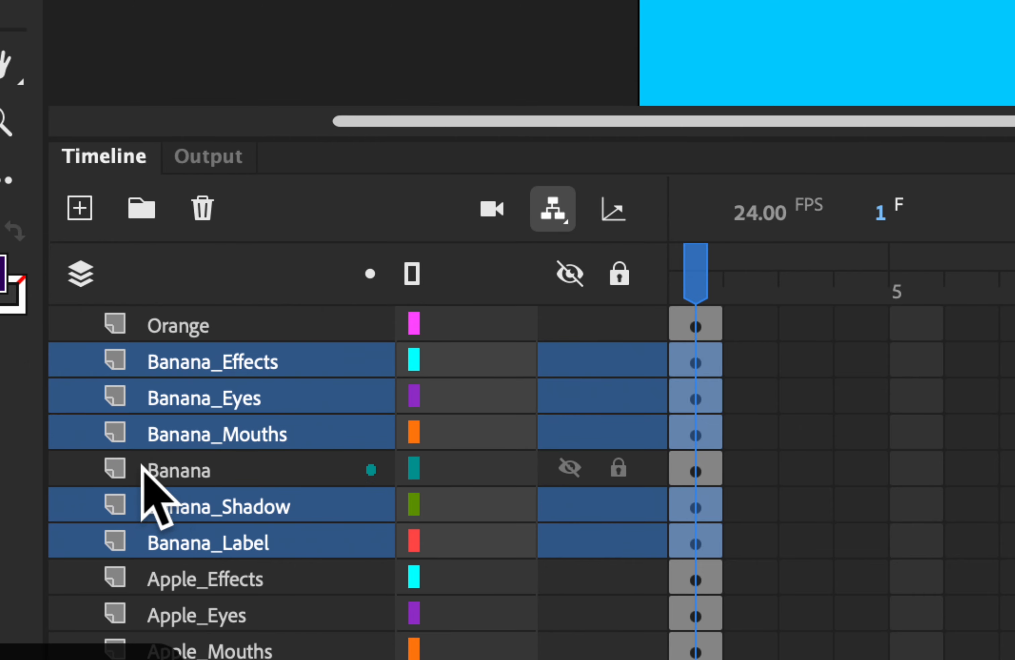
right_click(317, 434)
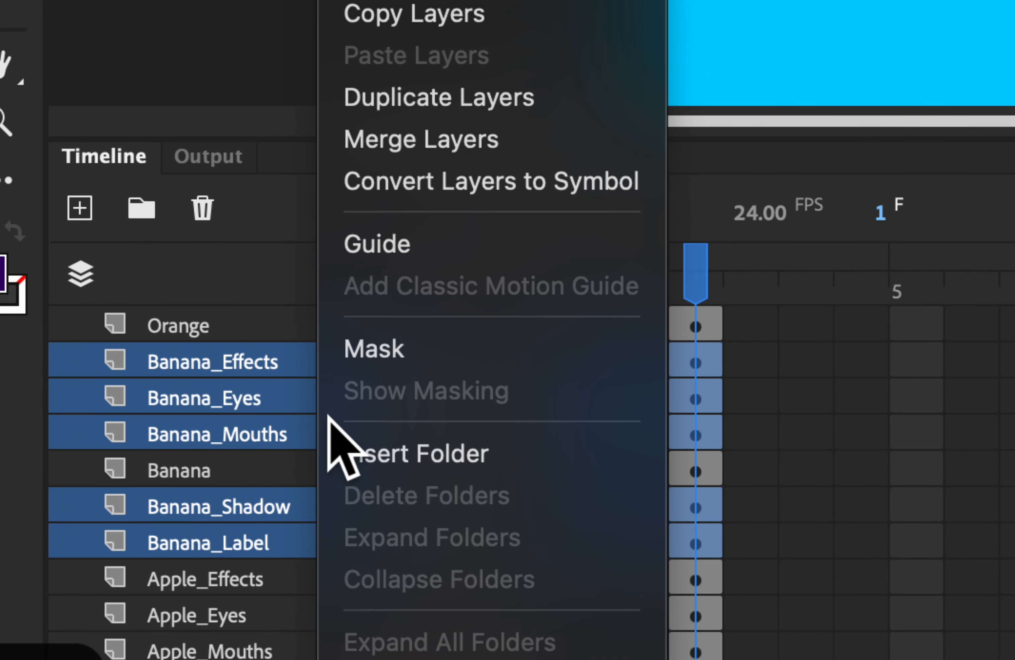
click(425, 104)
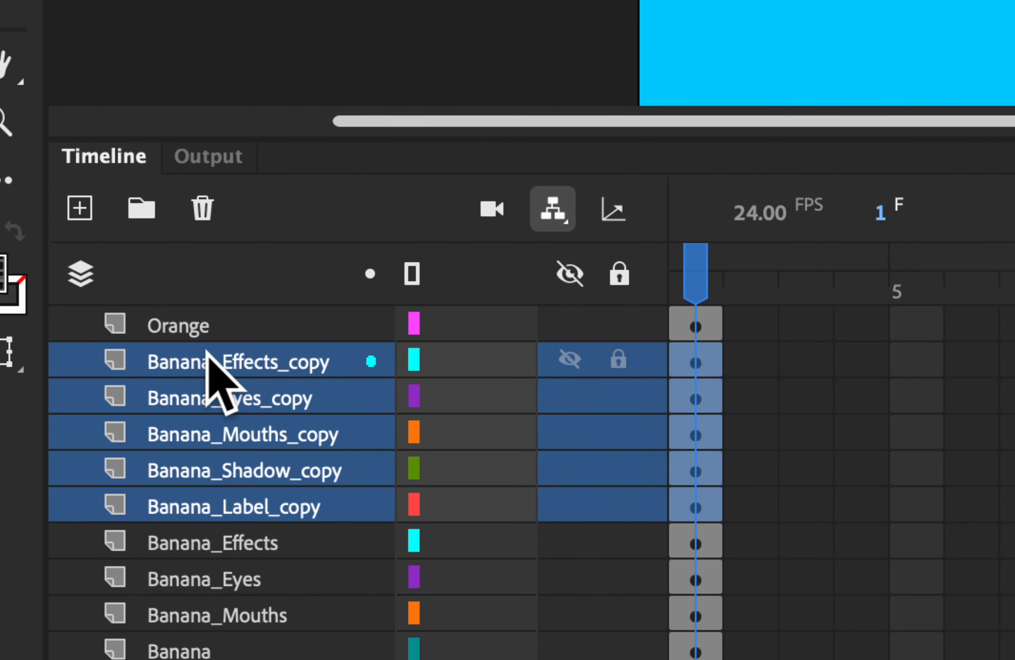
Place the Orange layer between Banana_Mouths_copy and Banana_Shadow_copy and copy its layer name.
click(173, 328)
drag(172, 325, 349, 441)
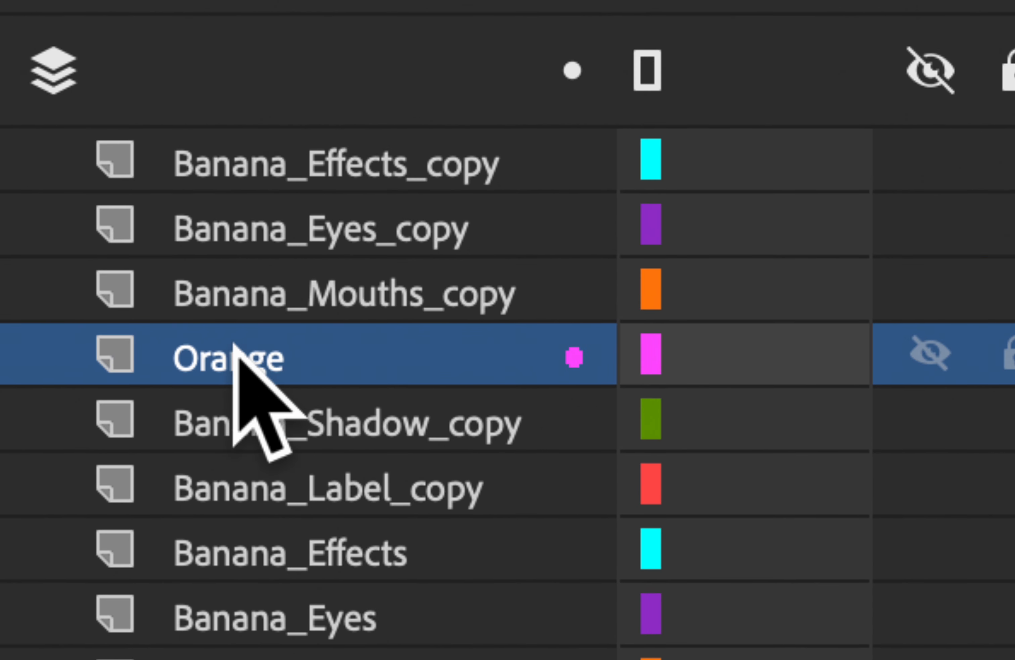
double_click(240, 266)
key(super+c)
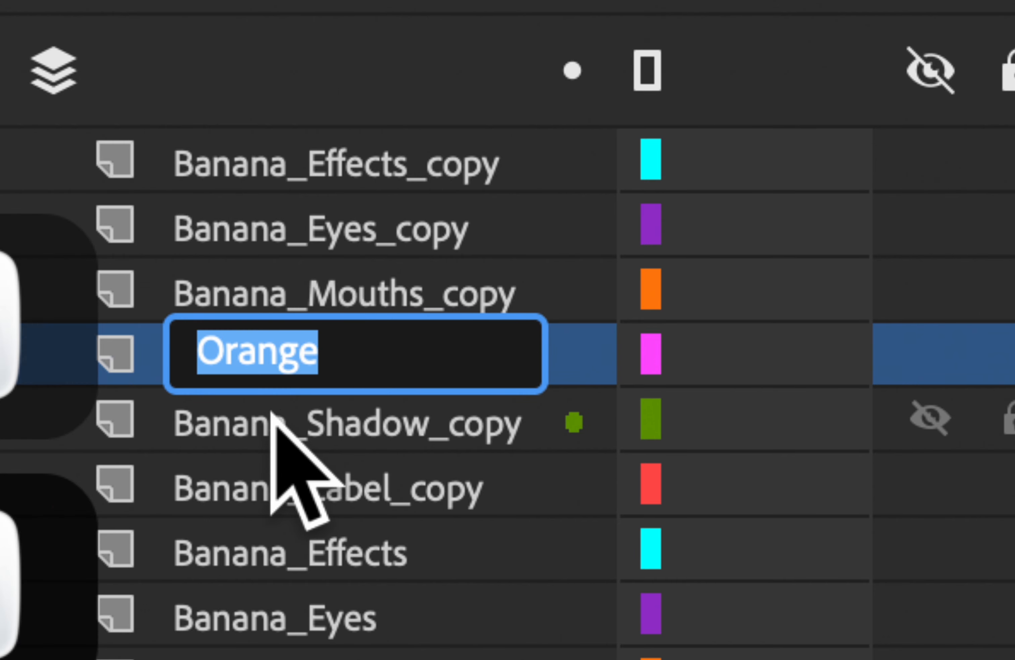
Rename the Banana_Label_copy layer as Orange_Label.
click(291, 482)
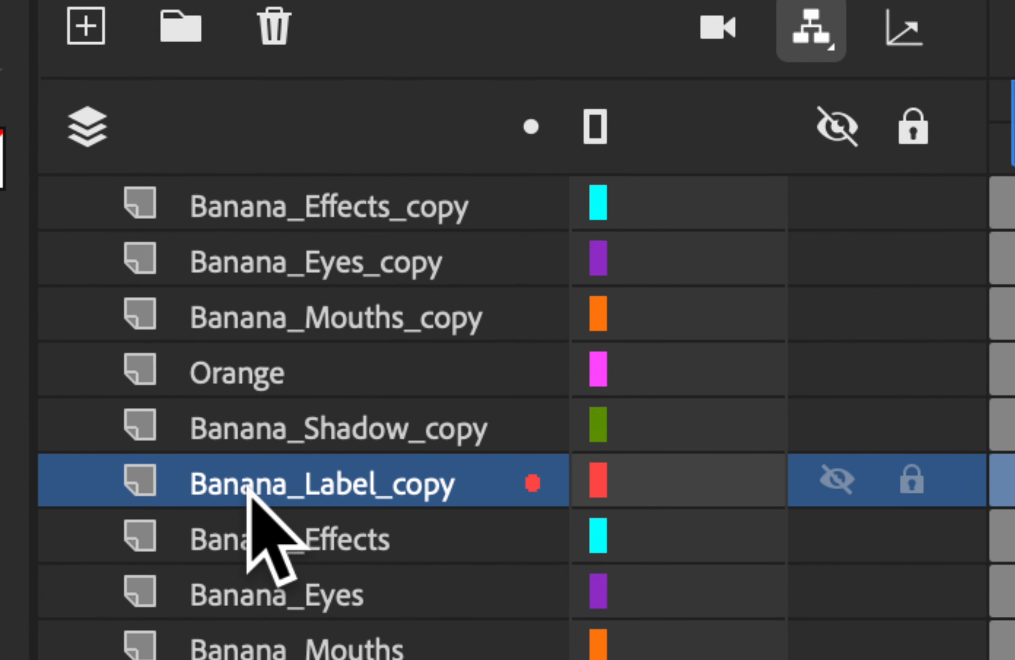
double_click(248, 488)
click(329, 476)
drag(329, 476, 169, 479)
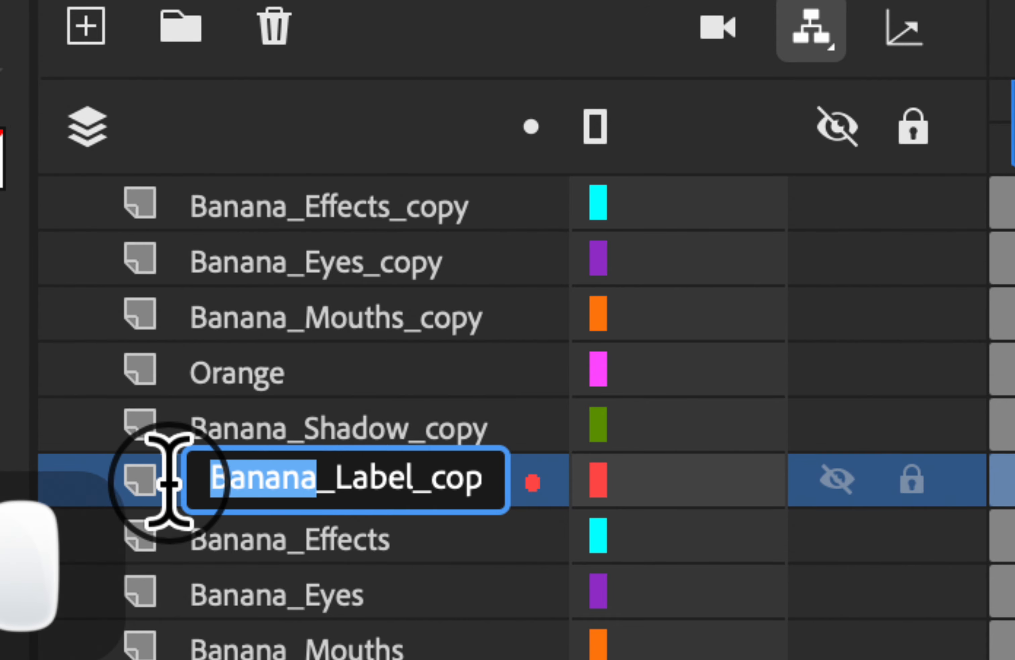
key(super+v)
click(533, 480)
Rename the Banana_Shadow_copy layer as Orange_Shadow.
double_click(283, 424)
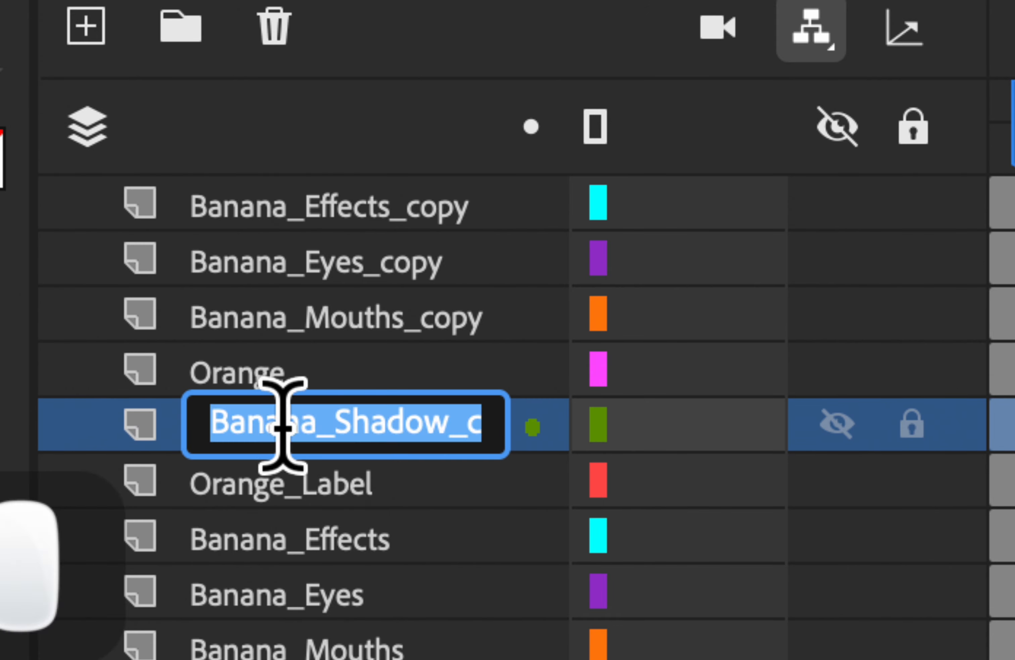
drag(316, 426, 211, 426)
key(super+v)
double_click(329, 425)
key(BackSpace)
key(BackSpace)
key(BackSpace)
key(BackSpace)
key(BackSpace)
Rename the Banana_Mouths_copy layer as Orange_Mouths and the Banana_Eyes_copy layer as Orange_Eyes.
double_click(335, 320)
click(444, 334)
double_click(300, 261)
drag(316, 262, 213, 268)
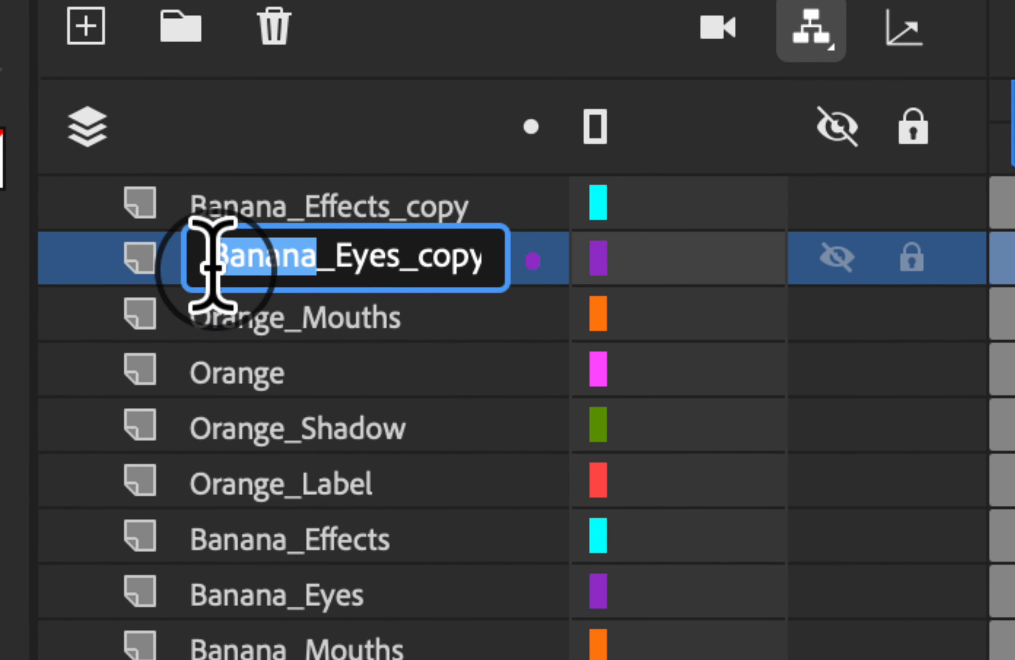
key(super+v)
key(BackSpace)
key(BackSpace)
key(BackSpace)
key(BackSpace)
key(BackSpace)
Rename the Banana_Effects_copy layer as Orange_Effects.
double_click(300, 205)
drag(316, 202, 213, 205)
key(super+v)
key(BackSpace)
key(BackSpace)
key(BackSpace)
key(BackSpace)
key(BackSpace)
key(Return)
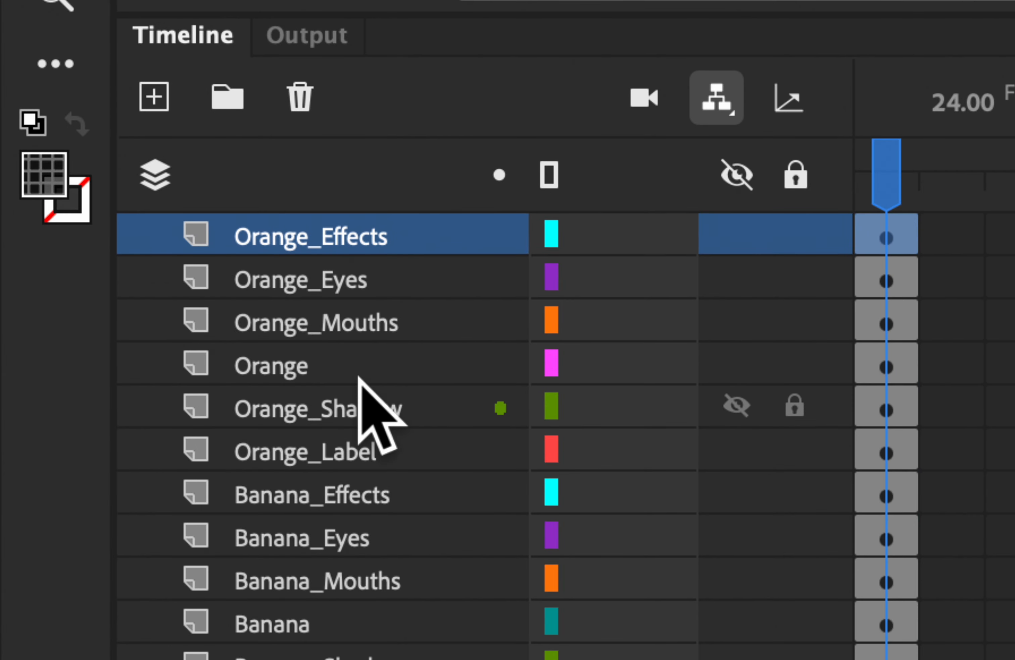
shift+click(394, 405)
click(411, 404)
shift+click(362, 446)
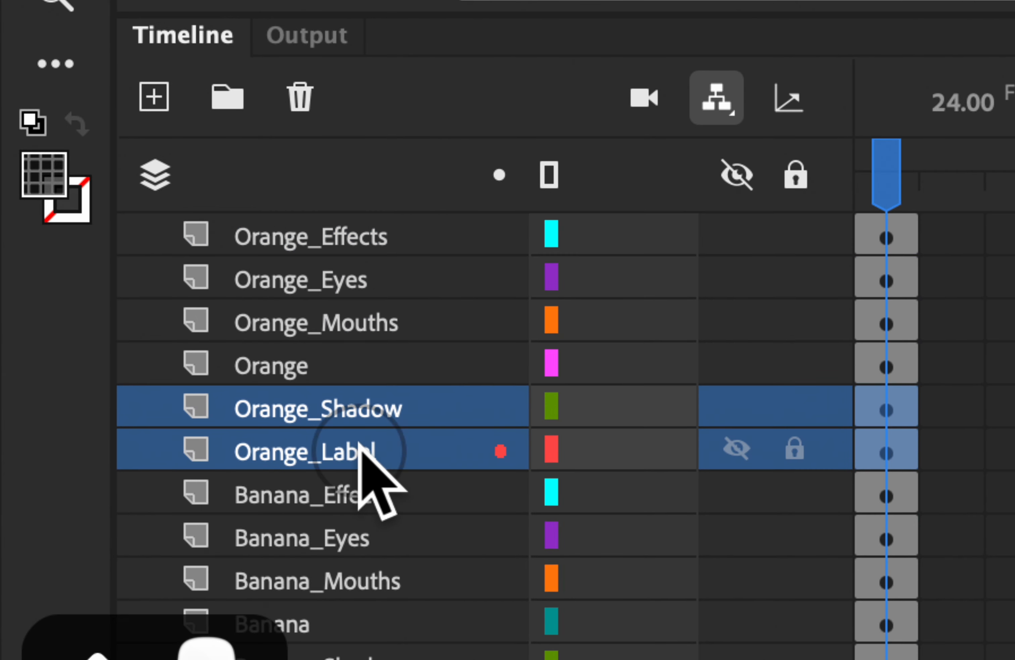
click(372, 368)
click(363, 435)
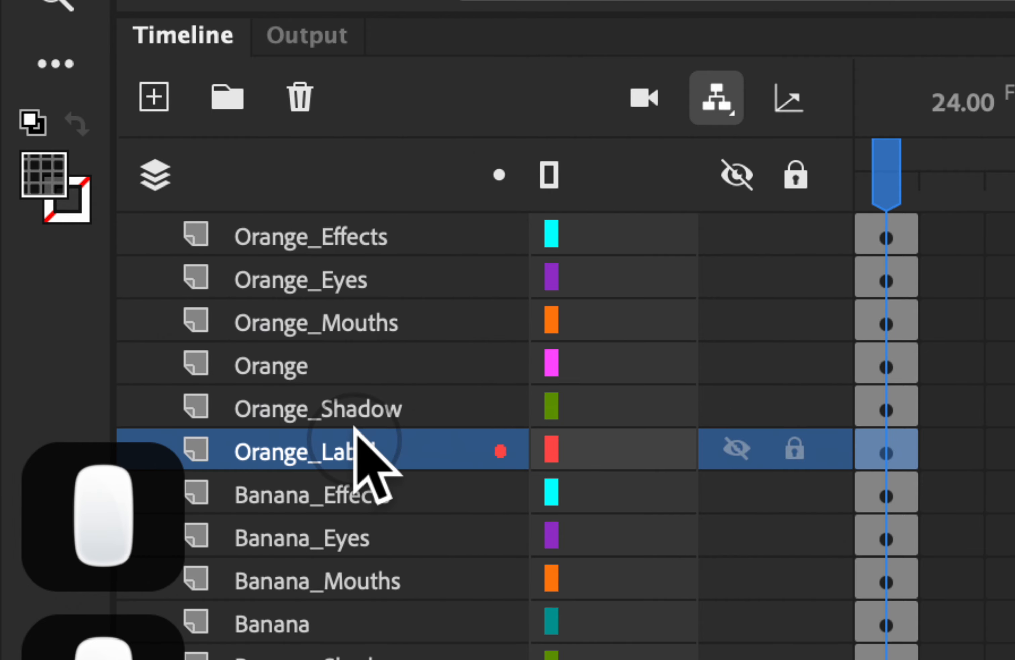
shift+click(345, 234)
shift+click(312, 365)
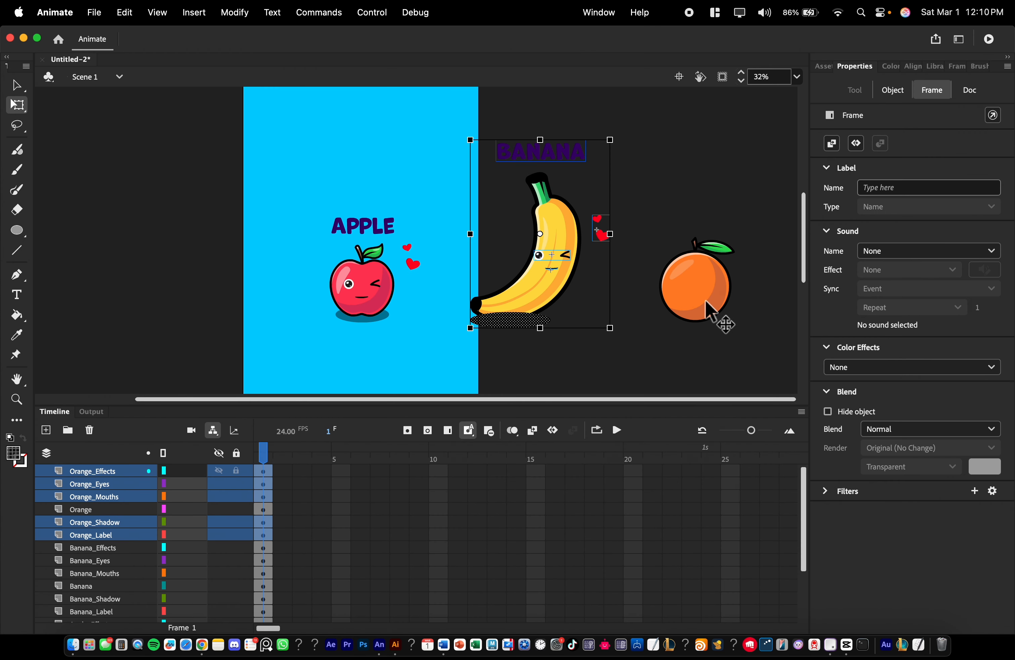
Move the orange a little farther right, away from the banana.
click(708, 310)
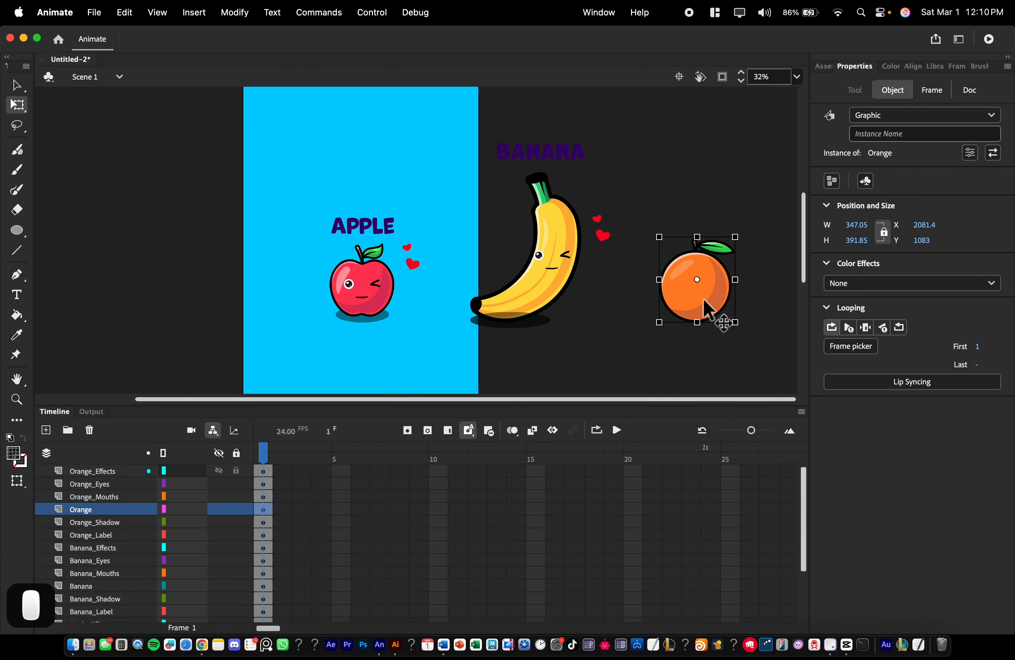
drag(704, 311, 732, 322)
scroll(620, 315, right, 2)
scroll(619, 315, up, 1)
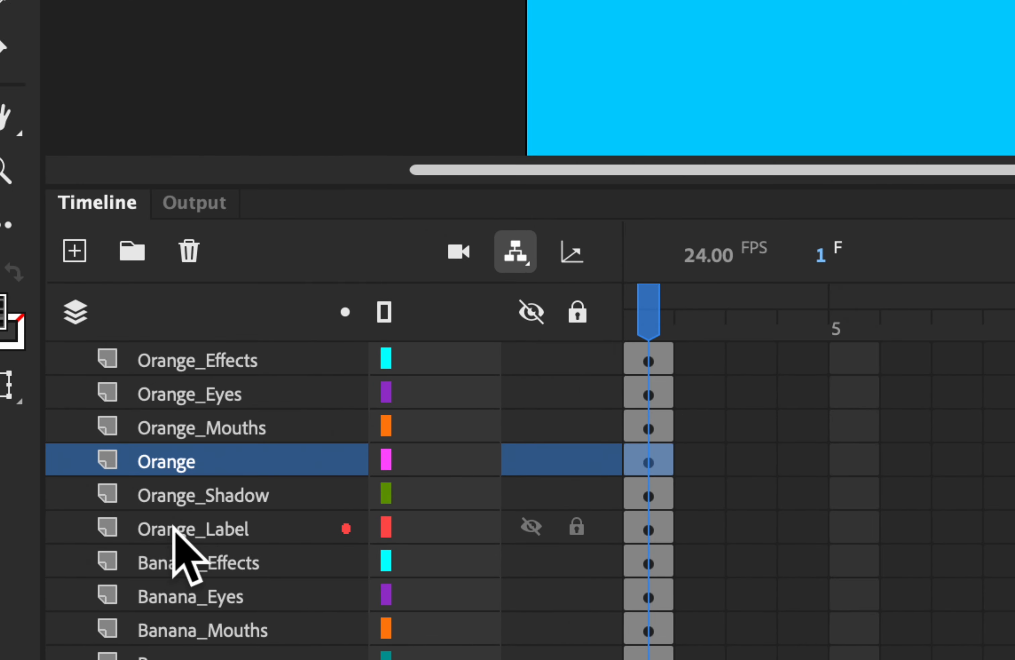
Move the contents of all the Orange_ layers except the Orange layer onto the orange, so the eyes and mouth sit on the fruit.
click(86, 535)
shift+click(210, 372)
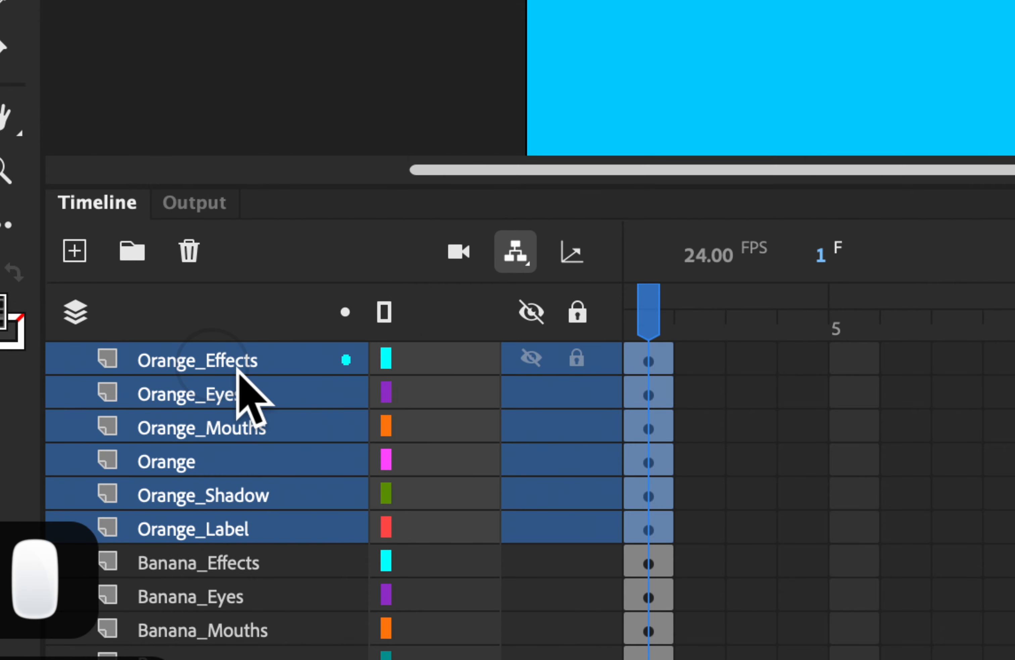
super+click(229, 460)
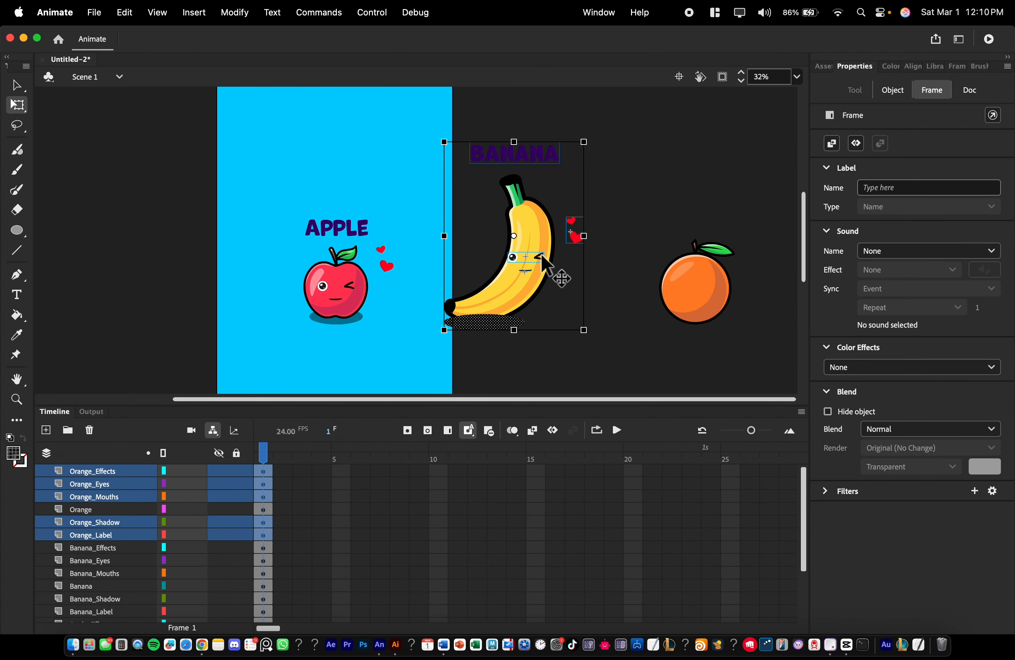
drag(543, 263, 724, 284)
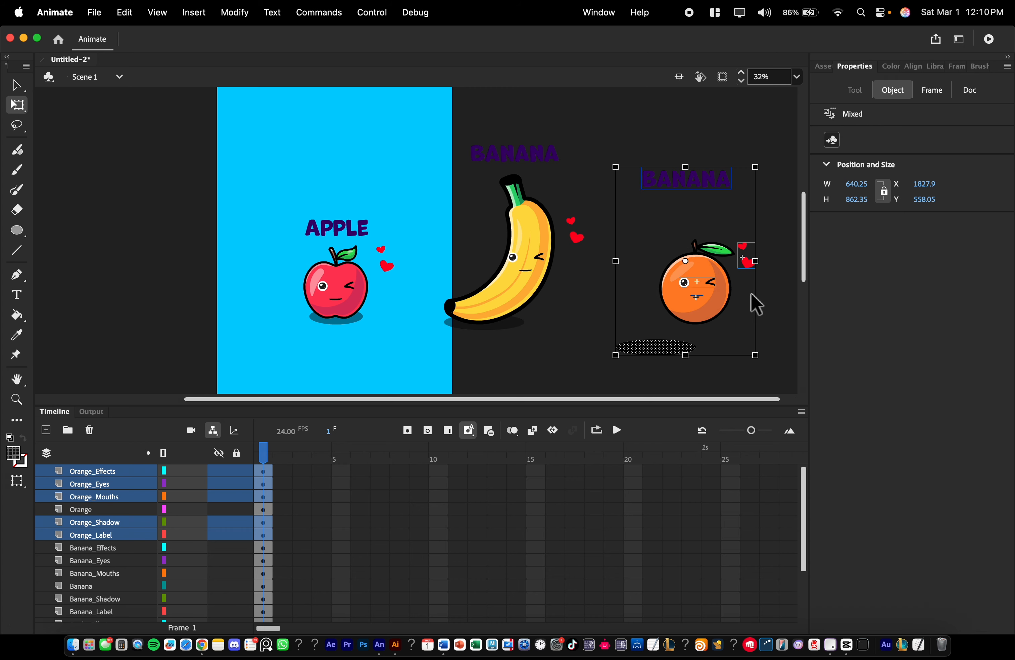
scroll(757, 304, up, 5)
drag(630, 277, 635, 276)
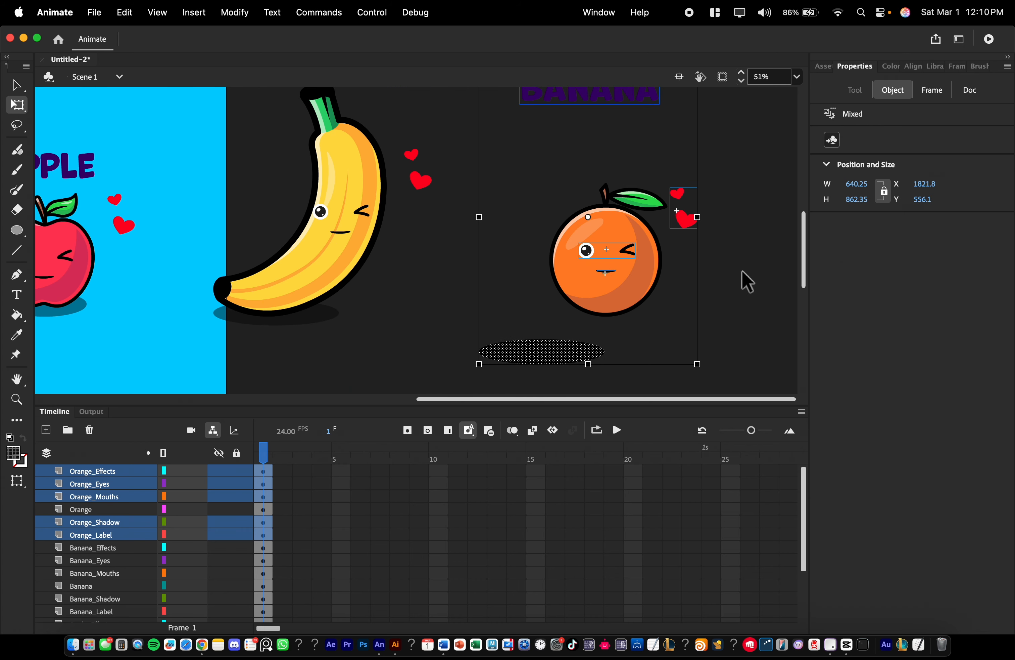
Move the Orange_Shadow shape directly under the orange and narrow it to about 297 wide.
click(743, 271)
scroll(668, 278, up, 1)
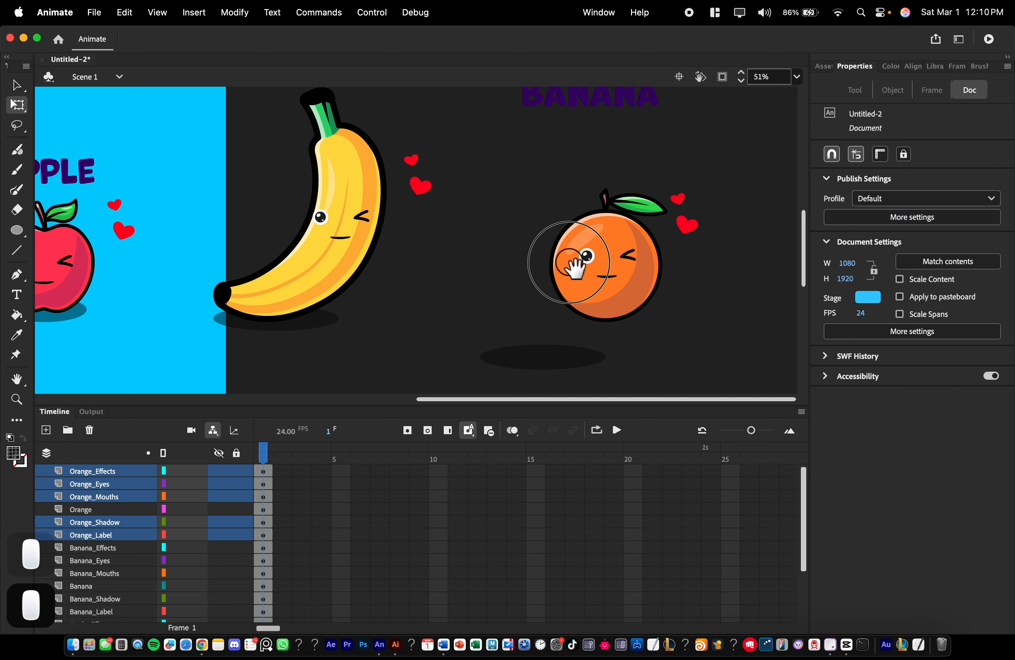
drag(556, 366, 672, 338)
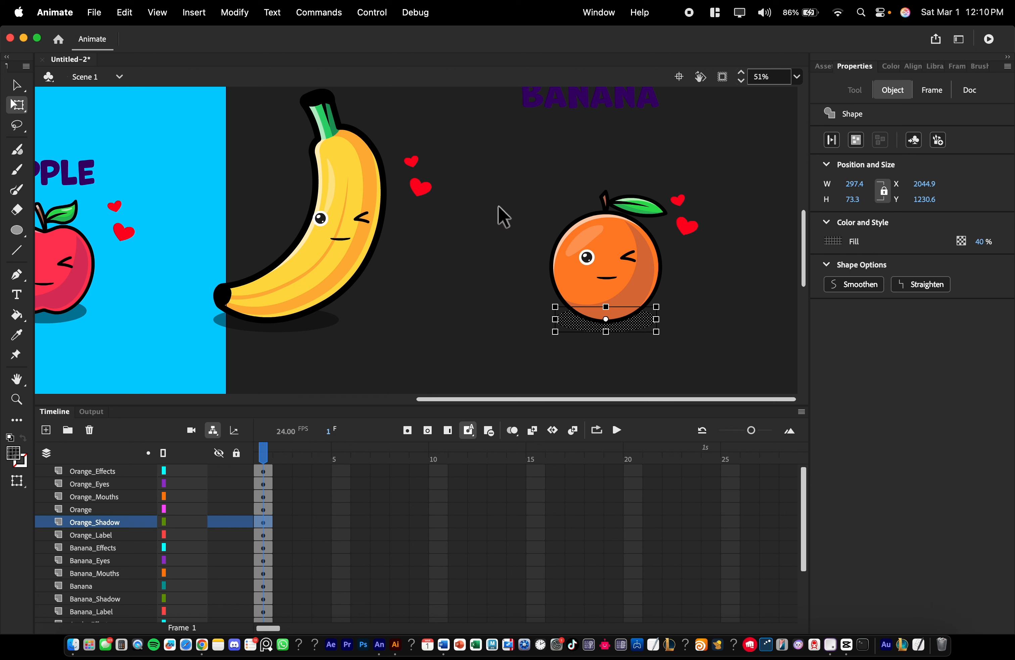
Move the BANANA text of the Orange_Label layer down and right above the orange, to about X 2015, Y 687.
drag(503, 217, 518, 272)
click(574, 148)
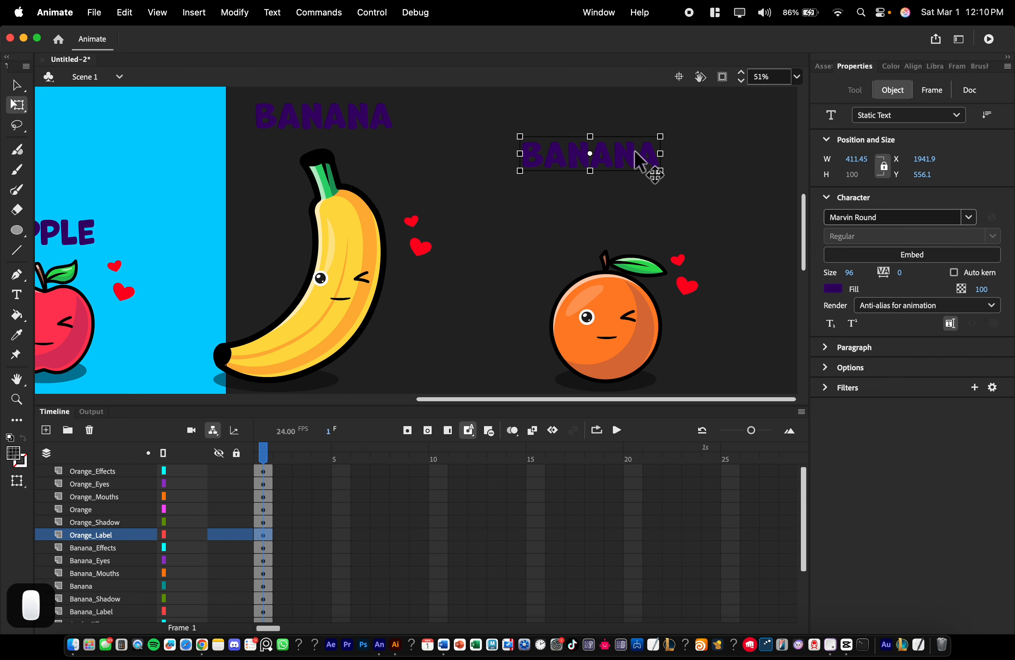
drag(635, 151, 659, 197)
Change the Orange_Label text to ORANGE and lower it slightly to about Y 697.
key(t)
click(641, 201)
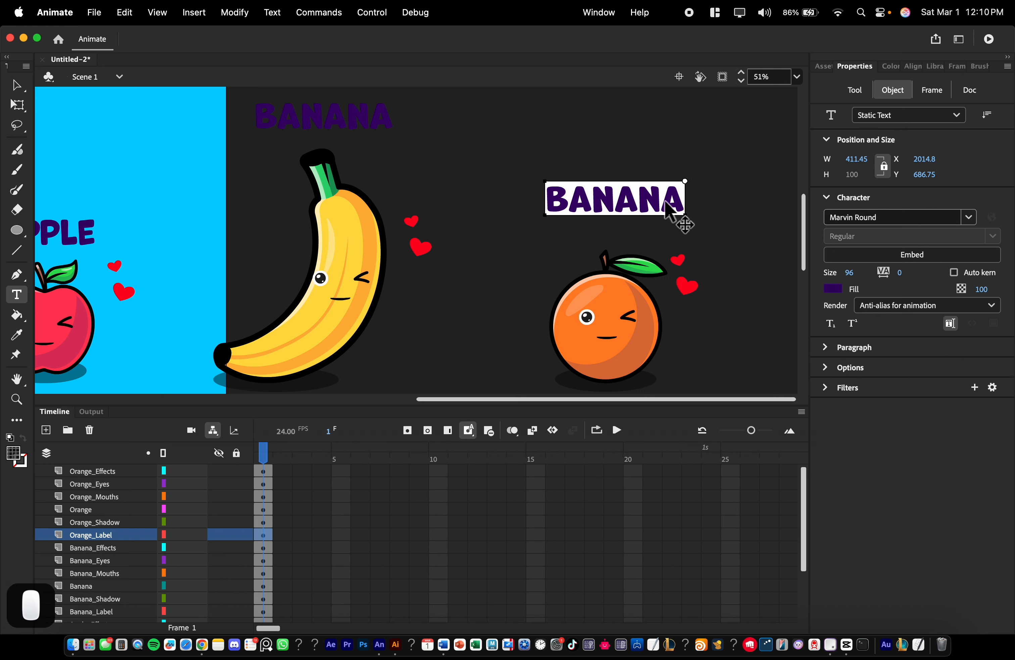
key(cmd+a)
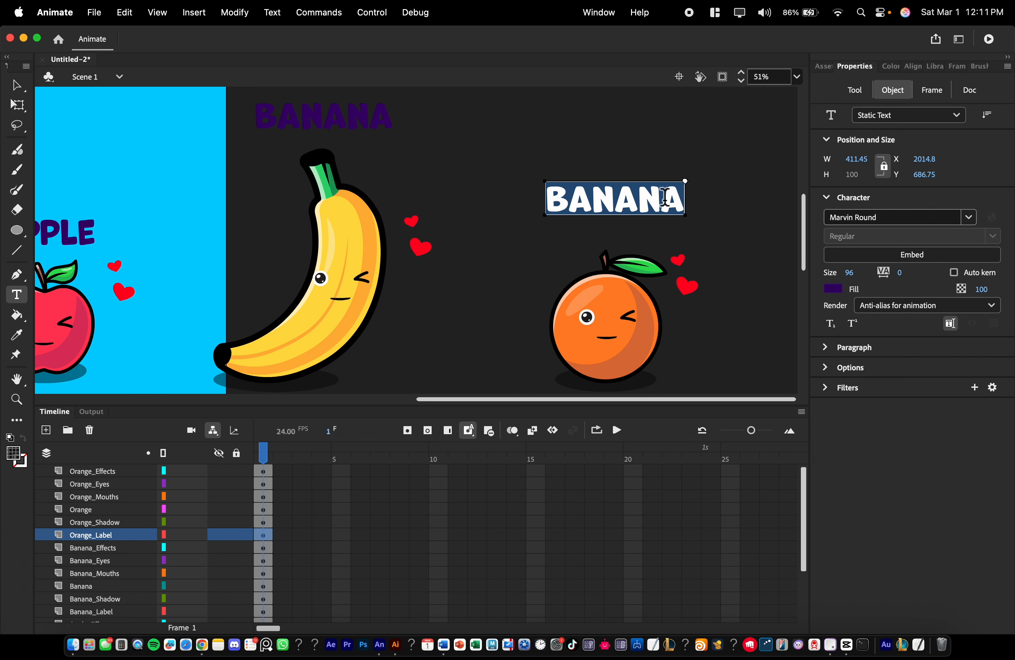
text(ORANGE)
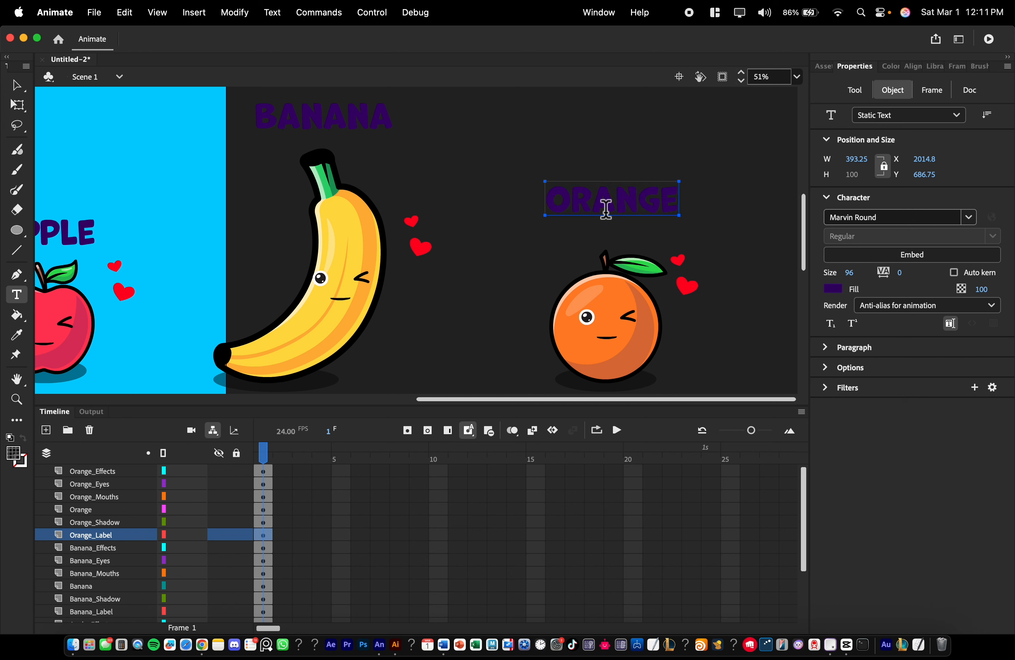
drag(638, 204, 642, 207)
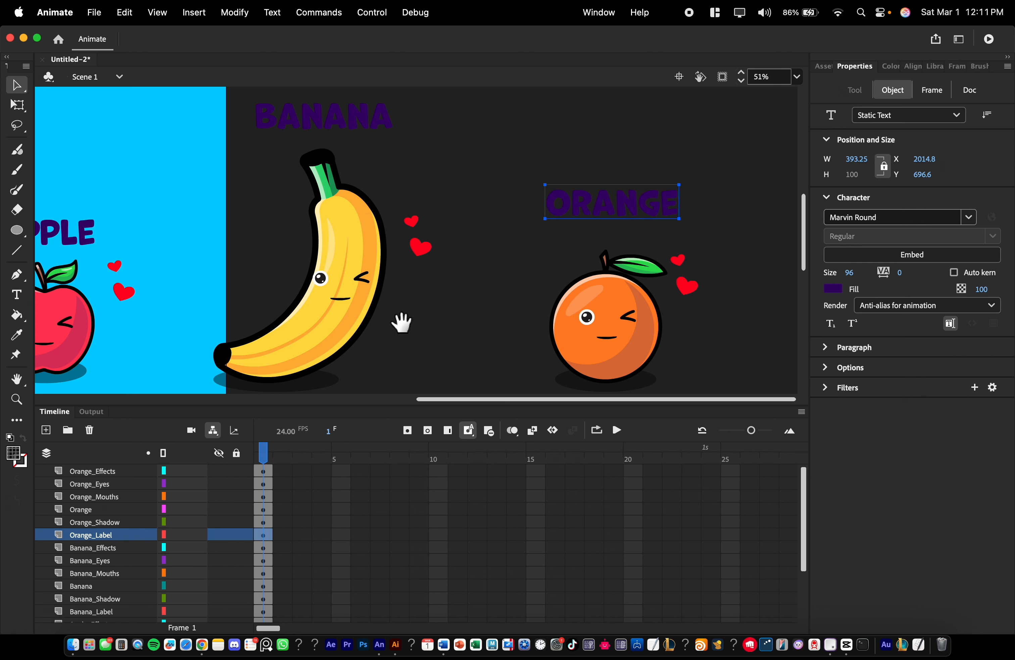
Try transforming the Apple symbol on its own with Free Transform, undoing the changes.
drag(402, 322, 598, 234)
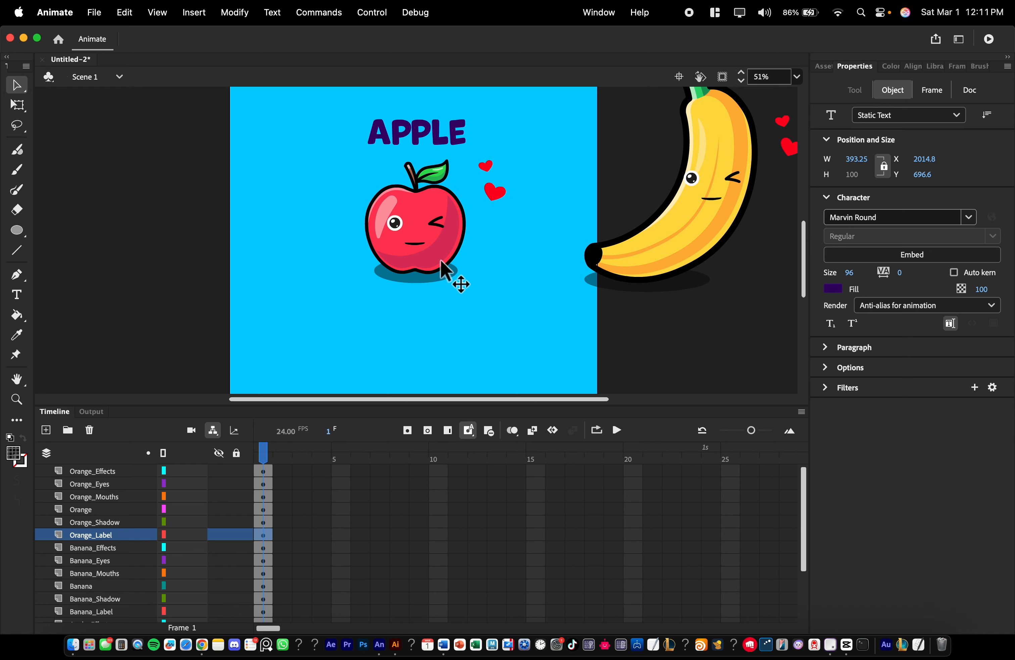
click(453, 253)
scroll(396, 182, up, 4)
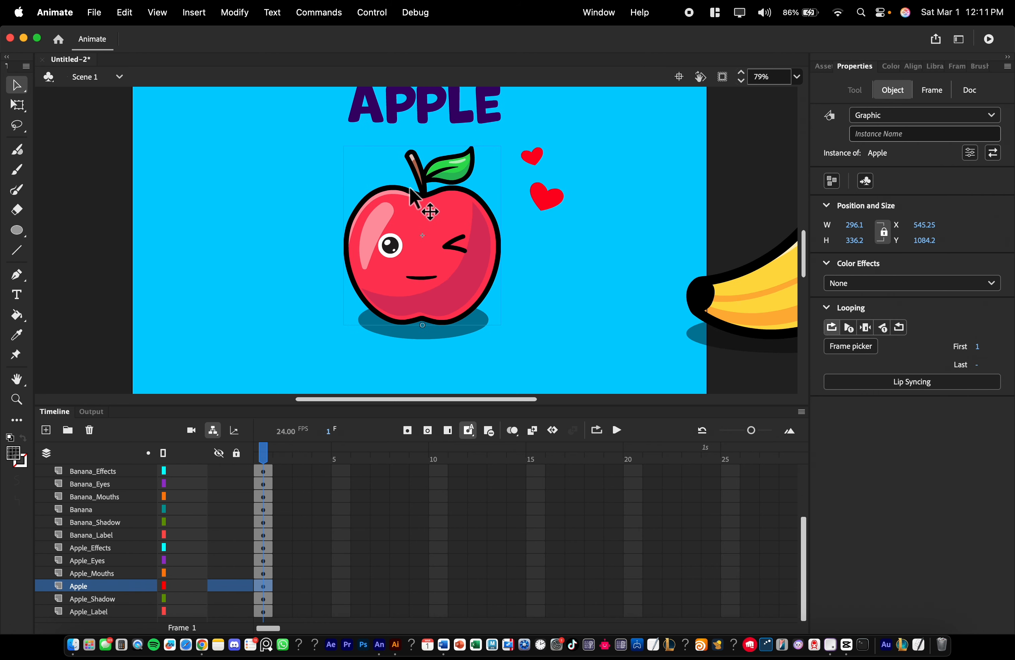
key(q)
drag(516, 154, 628, 277)
key(super+z)
key(super+z)
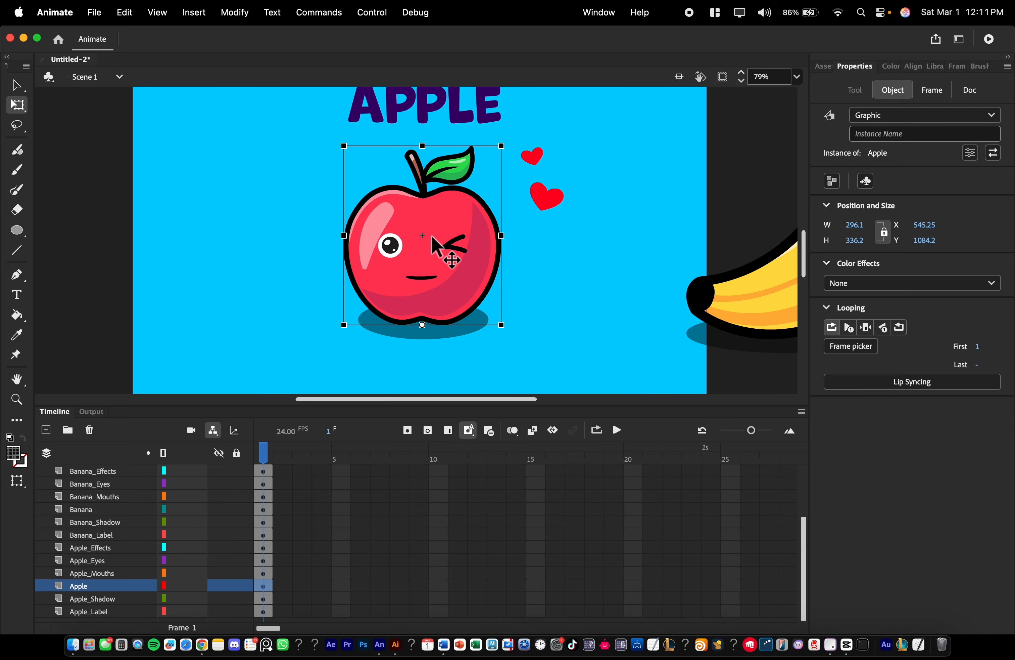
drag(526, 155, 580, 189)
key(super+z)
mouse_move(429, 152)
mouse_down()
mouse_move(418, 161)
mouse_move(416, 130)
mouse_move(411, 197)
mouse_move(417, 146)
mouse_up()
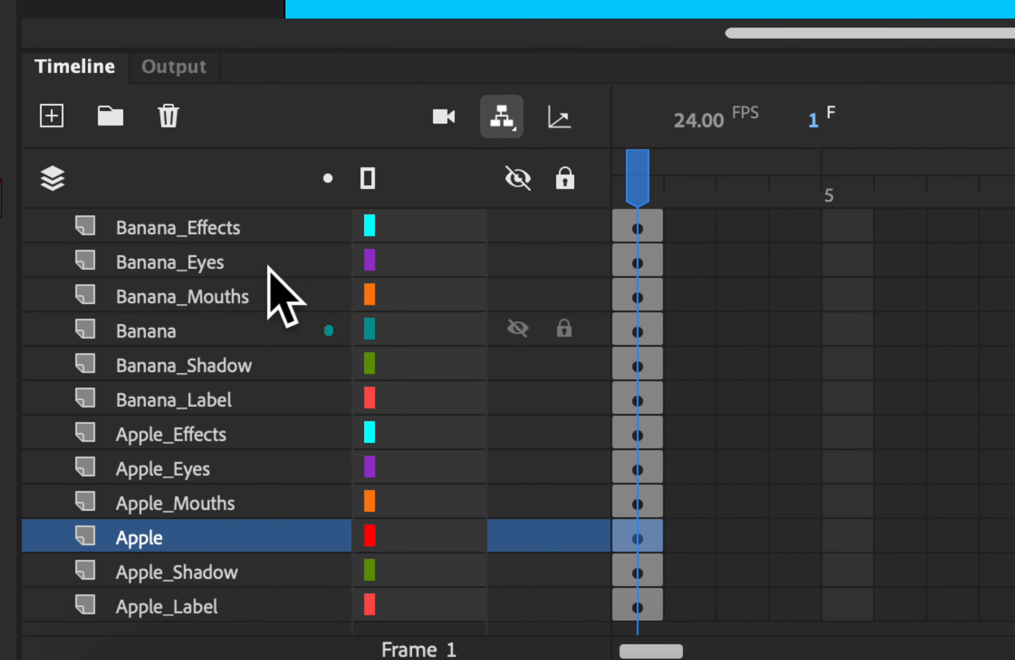
Toggle the layer parenting view off and back on.
click(499, 119)
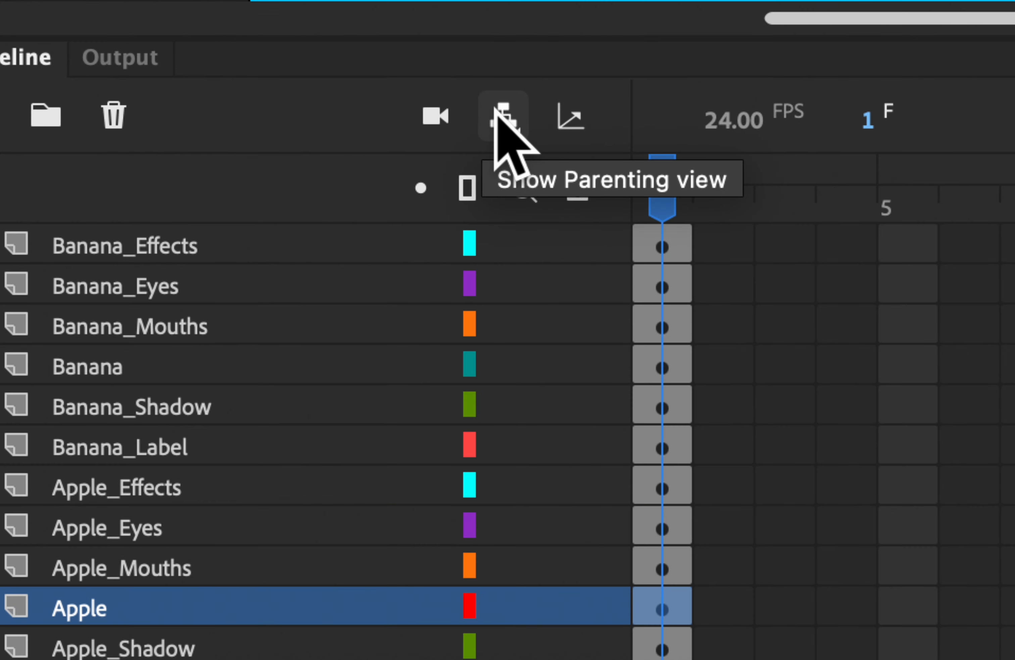
click(497, 113)
click(498, 113)
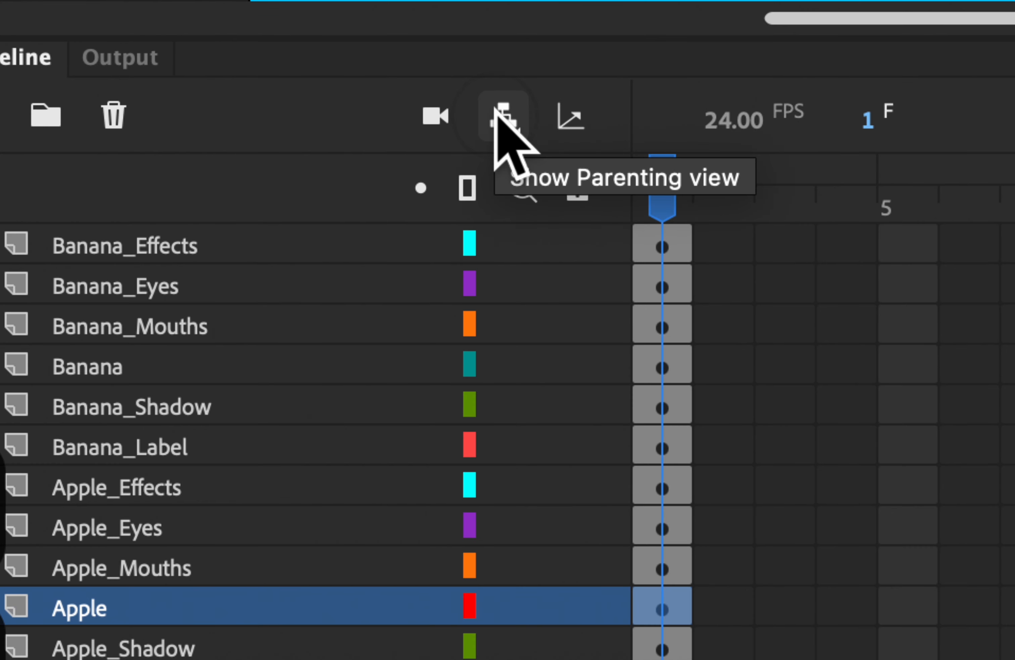
click(497, 120)
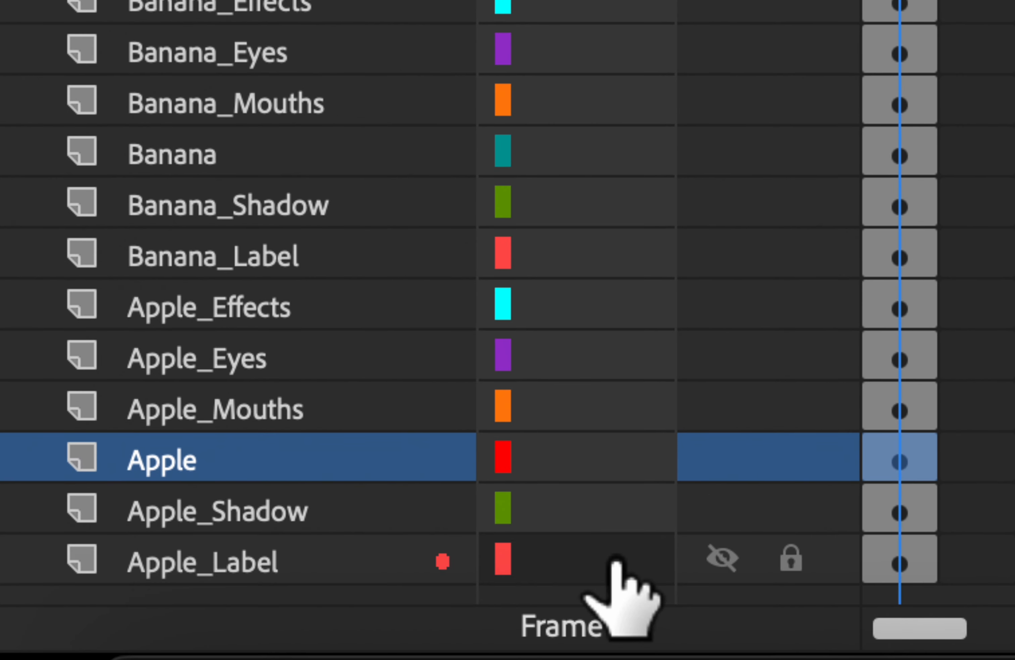
Parent the Apple_Label, Apple_Shadow, Apple_Mouths, Apple_Eyes and Apple_Effects layers to the Apple layer.
drag(613, 561, 592, 461)
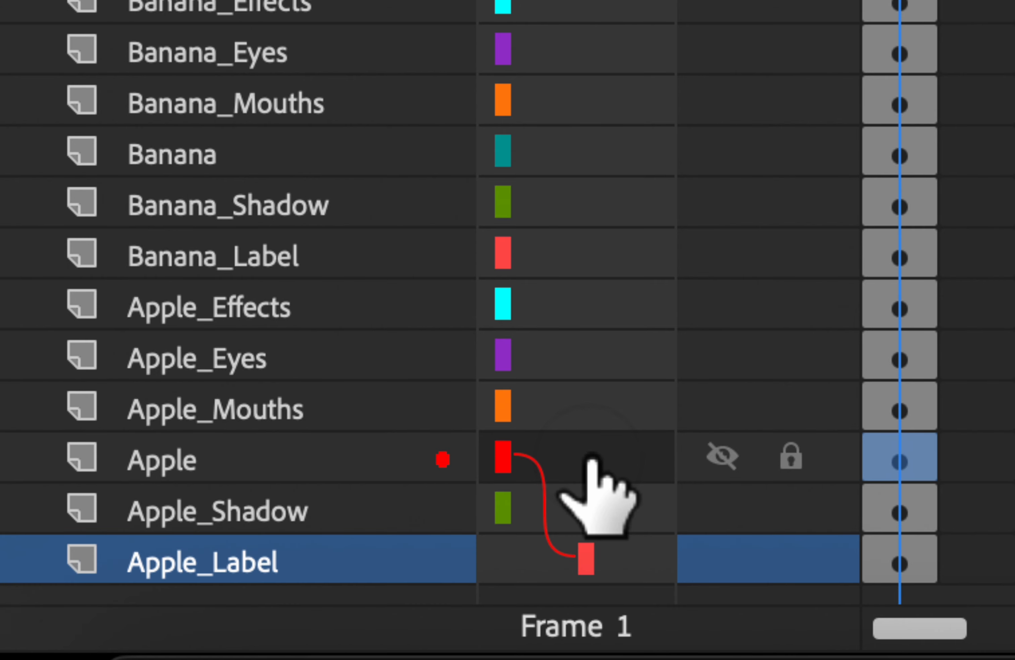
click(213, 507)
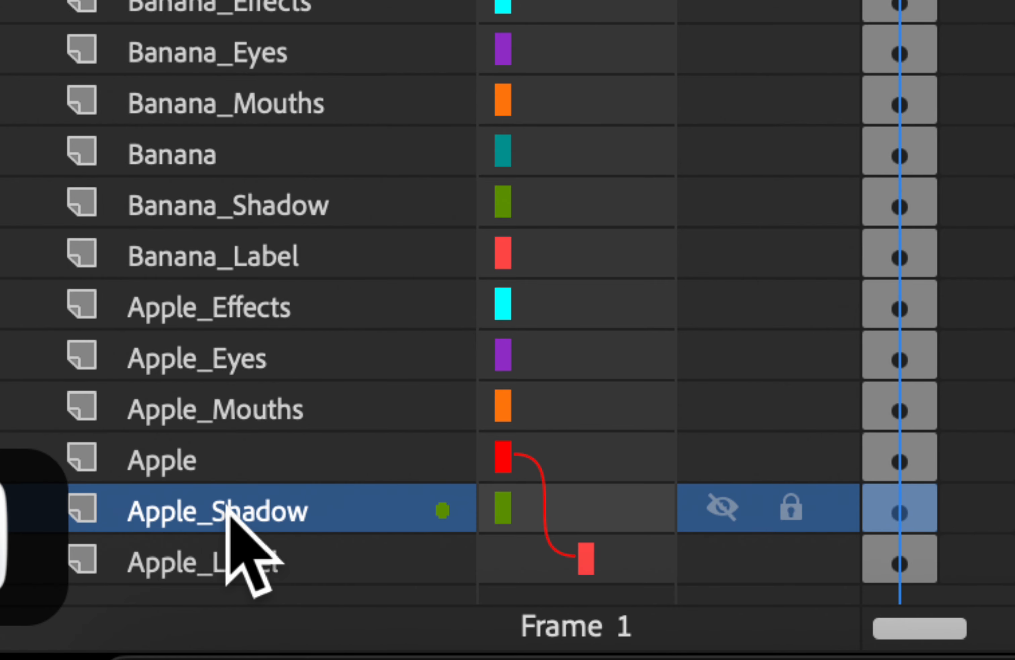
drag(608, 517, 569, 465)
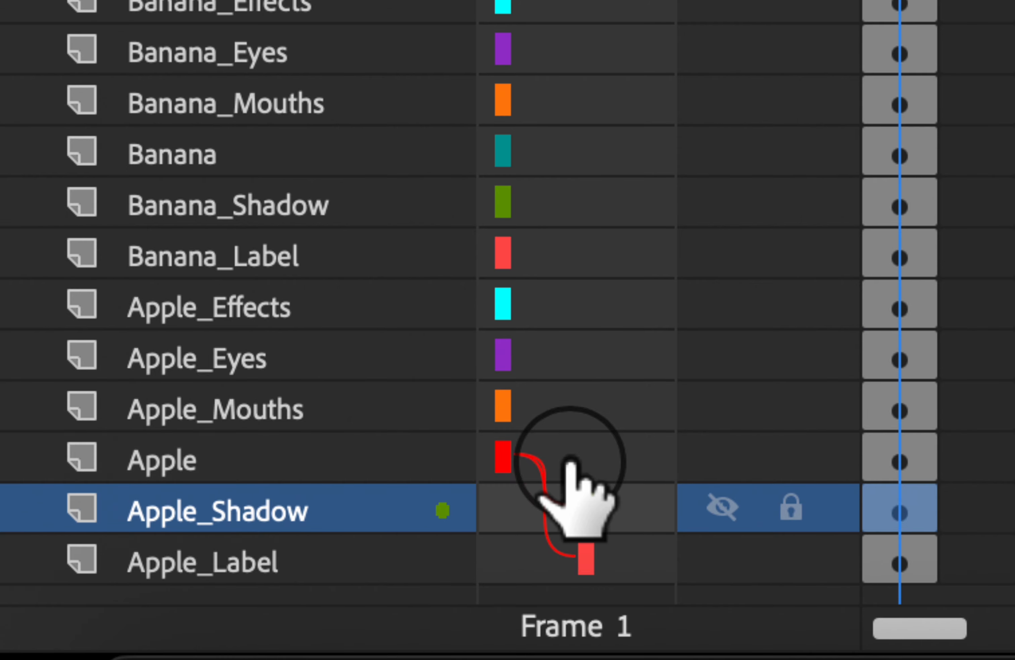
mouse_move(596, 396)
mouse_down()
mouse_move(607, 386)
mouse_move(587, 445)
mouse_move(600, 466)
mouse_up()
drag(628, 353, 599, 462)
drag(617, 304, 616, 463)
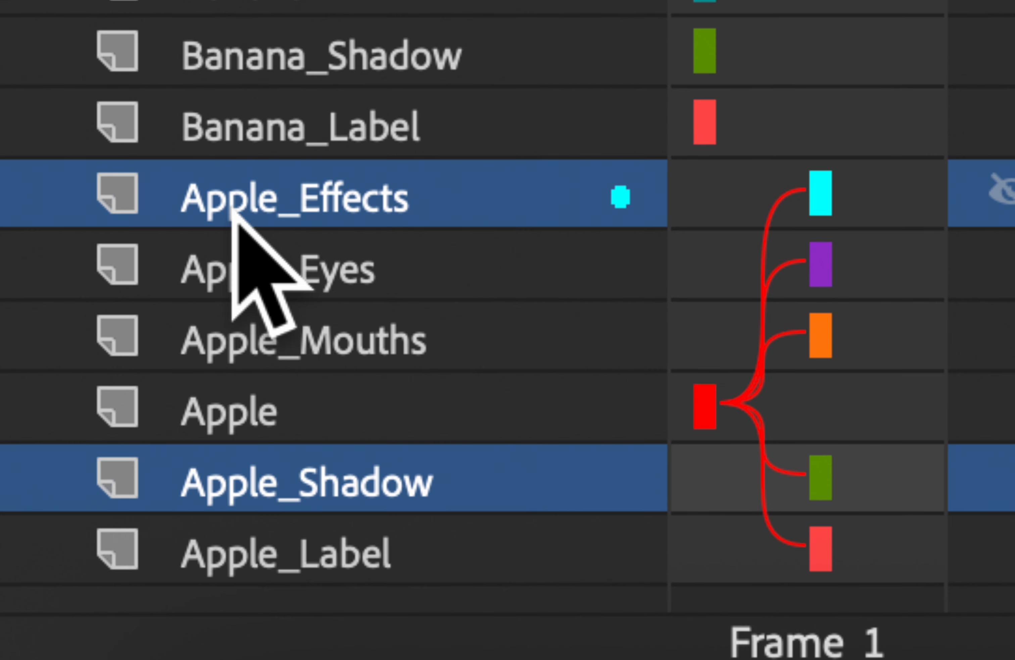
Check the apple's child layers one by one and select the parent Apple layer.
click(233, 210)
click(300, 272)
click(326, 351)
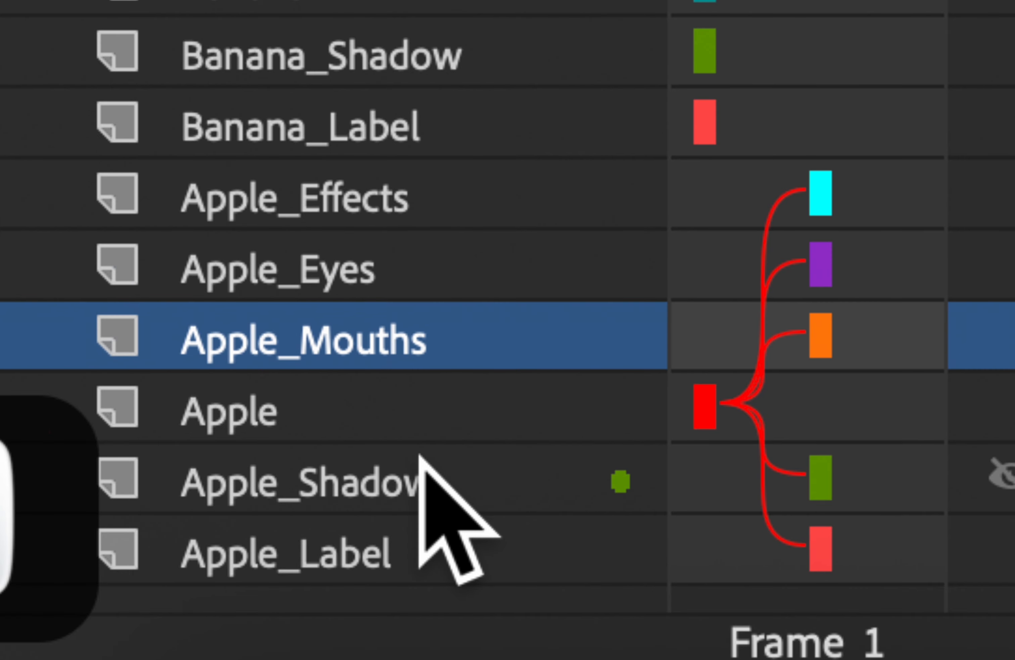
click(418, 463)
click(359, 535)
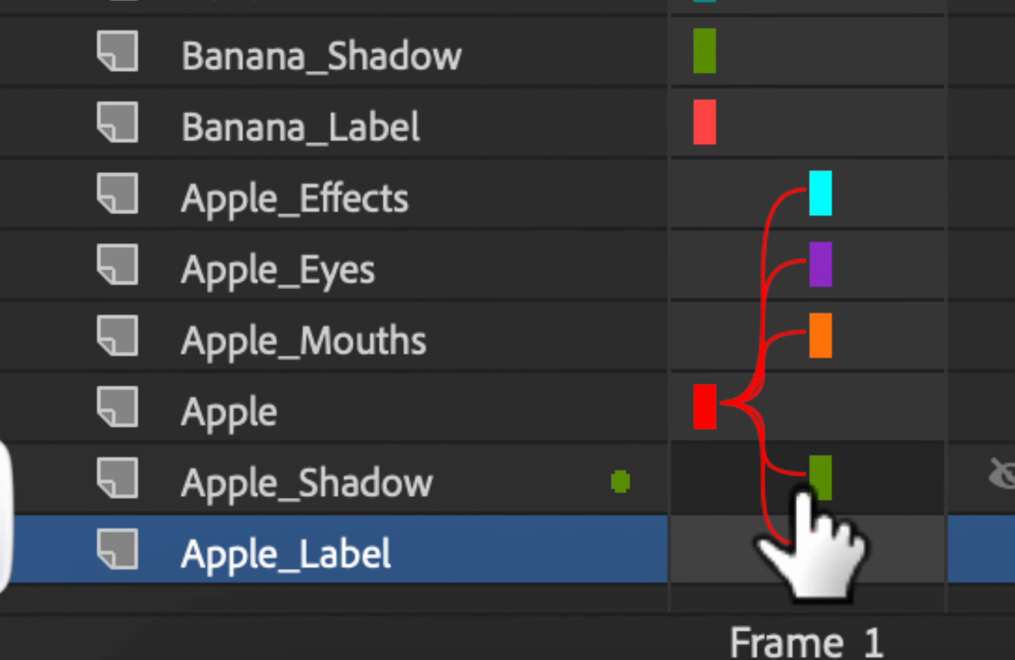
click(327, 392)
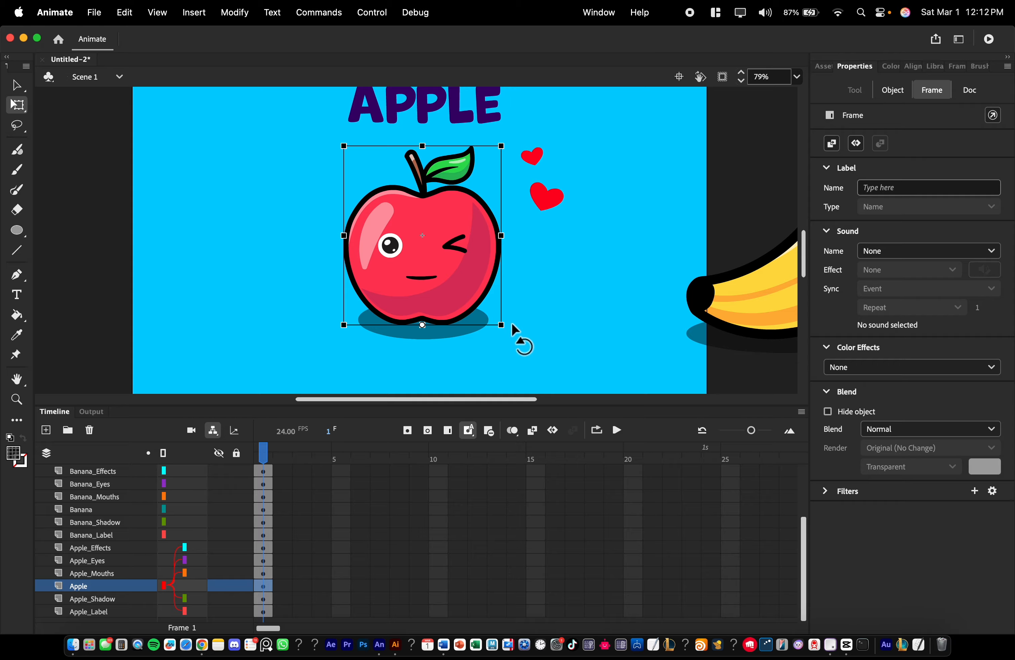
Try rotating and moving the parent Apple symbol together with its child layers, undoing each change.
drag(512, 323, 442, 233)
key(super+z)
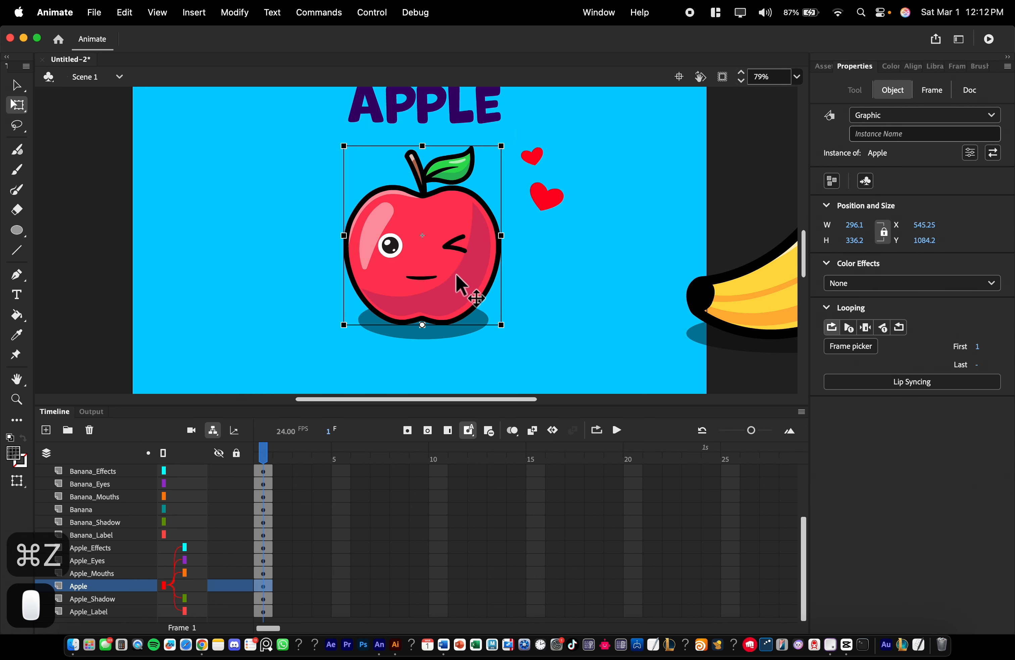
drag(461, 284, 463, 213)
key(super+z)
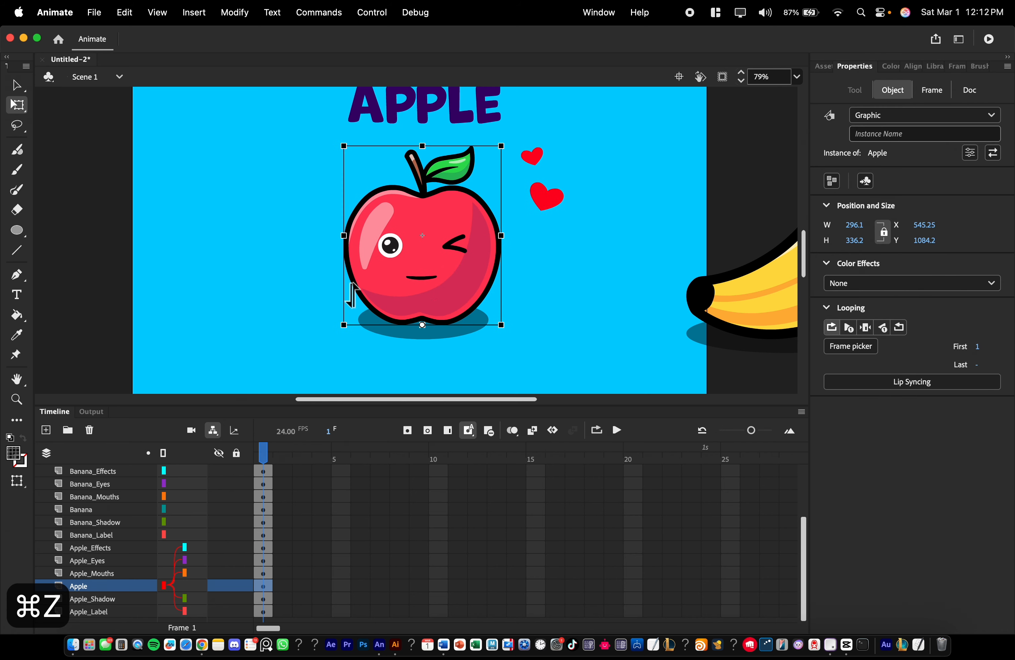
Try moving the apple to check how its attached shadow follows on the ground, undoing each move.
scroll(409, 332, up, 2)
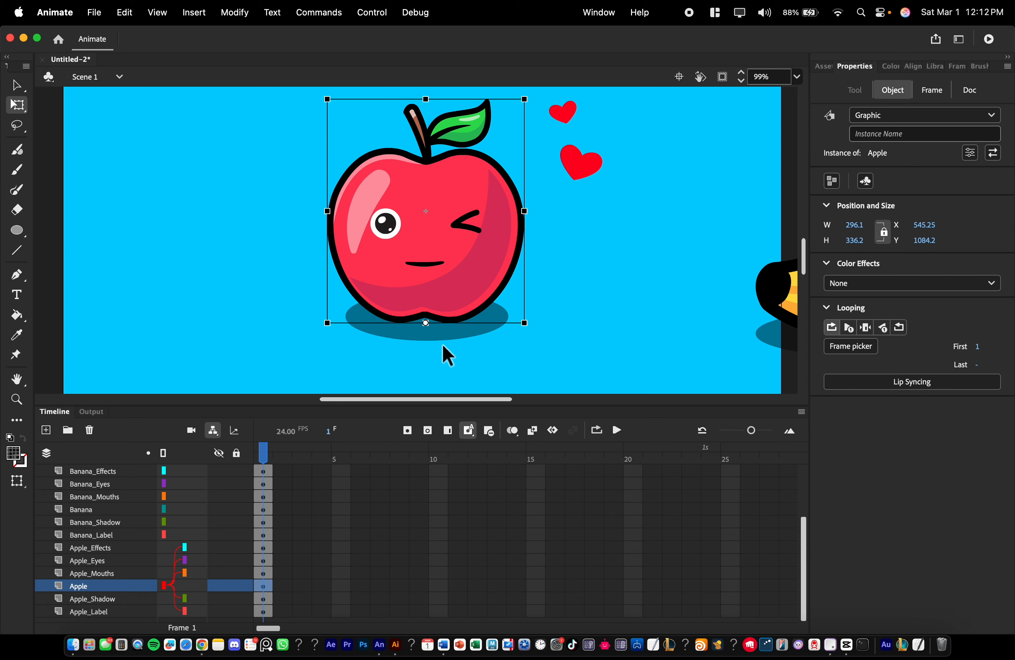
drag(470, 264, 465, 204)
key(super+z)
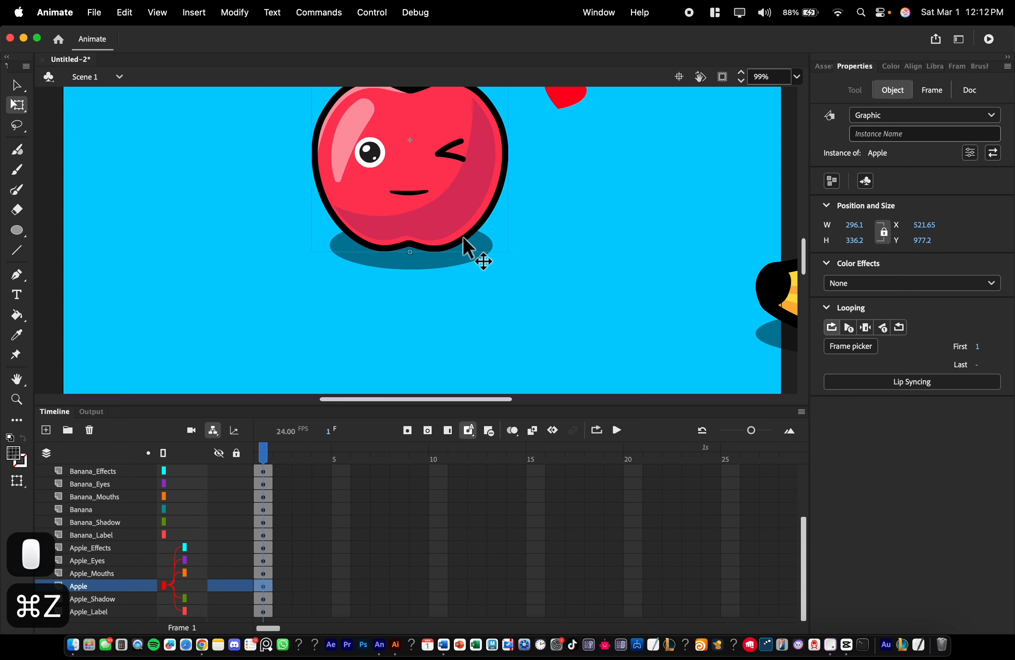
click(436, 336)
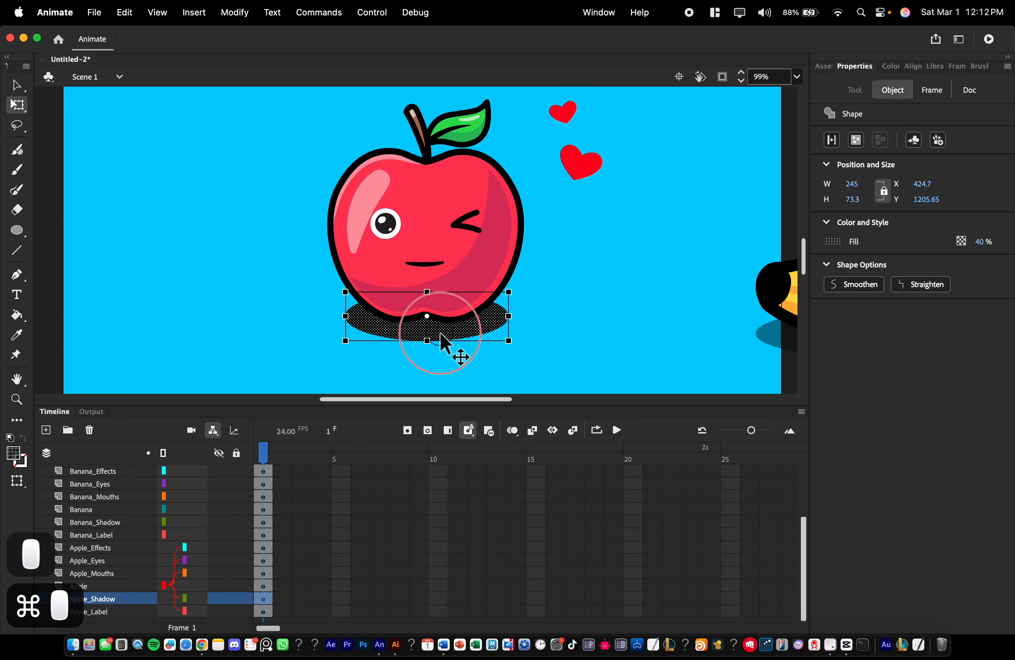
key(super+z)
click(484, 262)
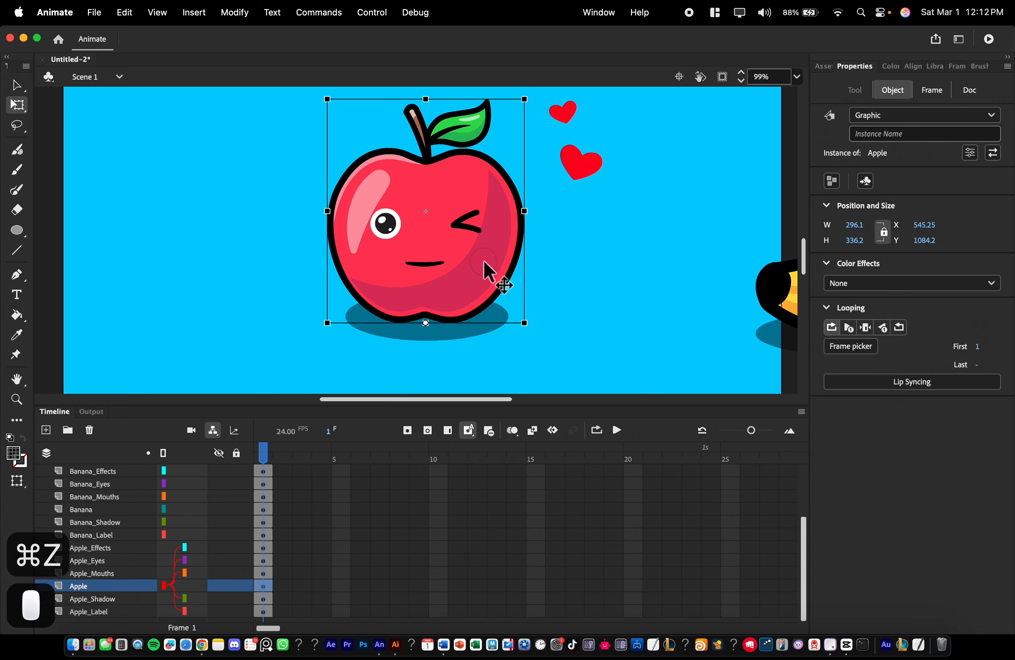
drag(480, 277, 479, 238)
key(super+z)
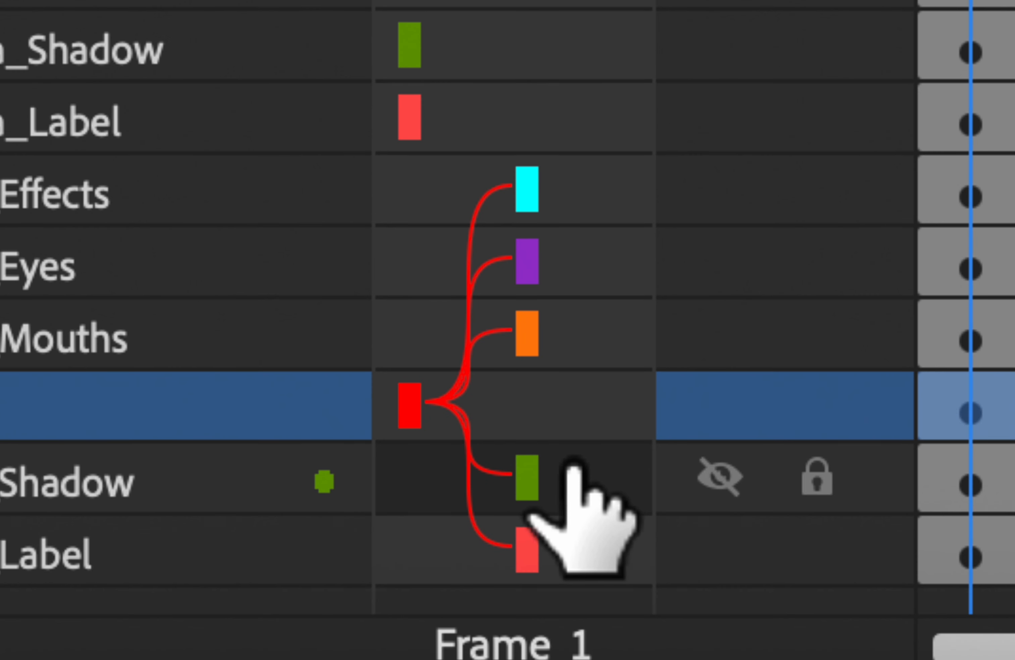
Remove the parent link from the Apple_Shadow layer.
right_click(595, 469)
click(653, 370)
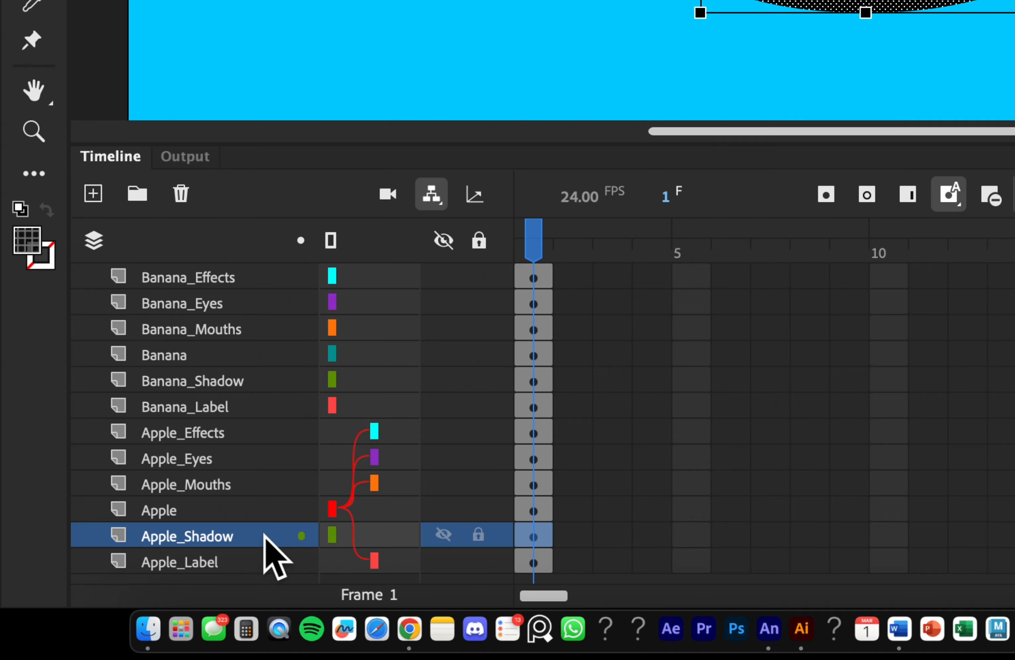
Parent the Banana_Label, Banana_Mouths, Banana_Eyes and Banana_Effects layers to the Banana layer, leaving Banana_Shadow unlinked.
click(191, 404)
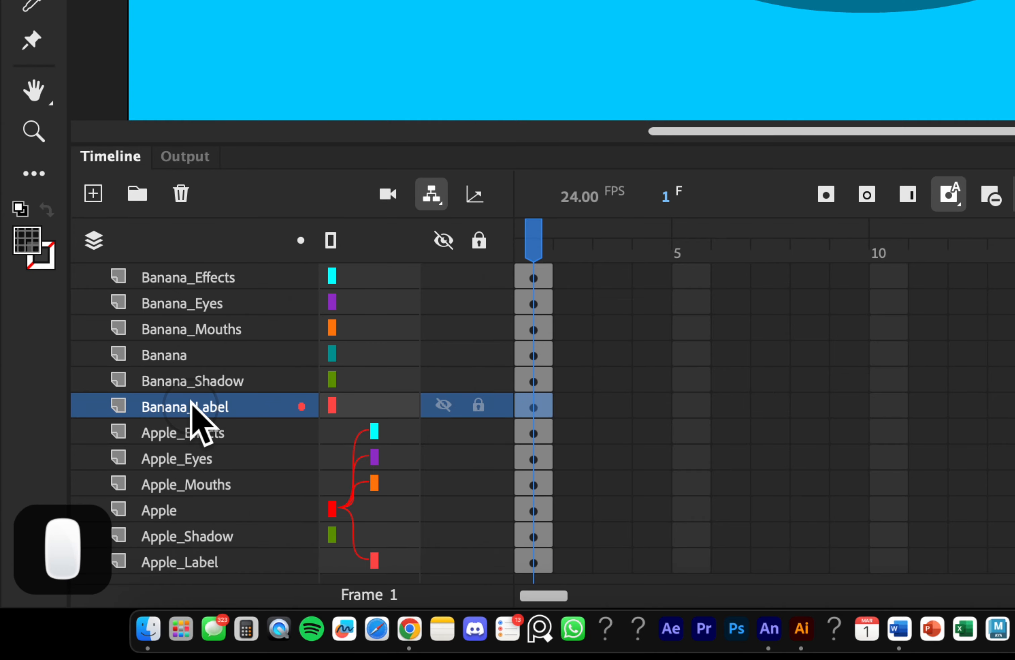
scroll(256, 398, up, 4)
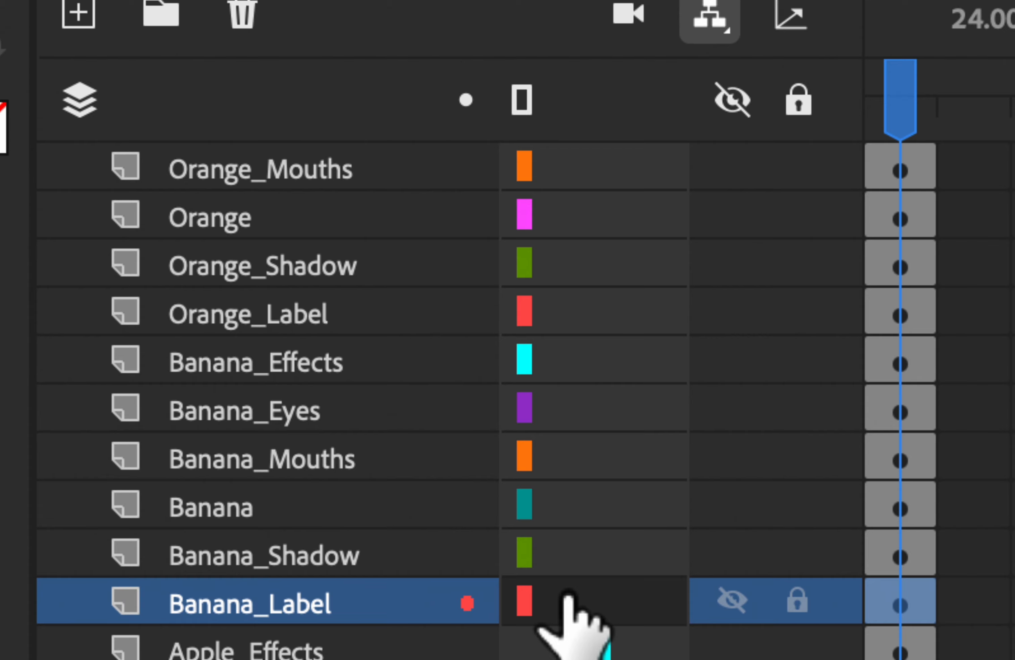
drag(567, 600, 574, 511)
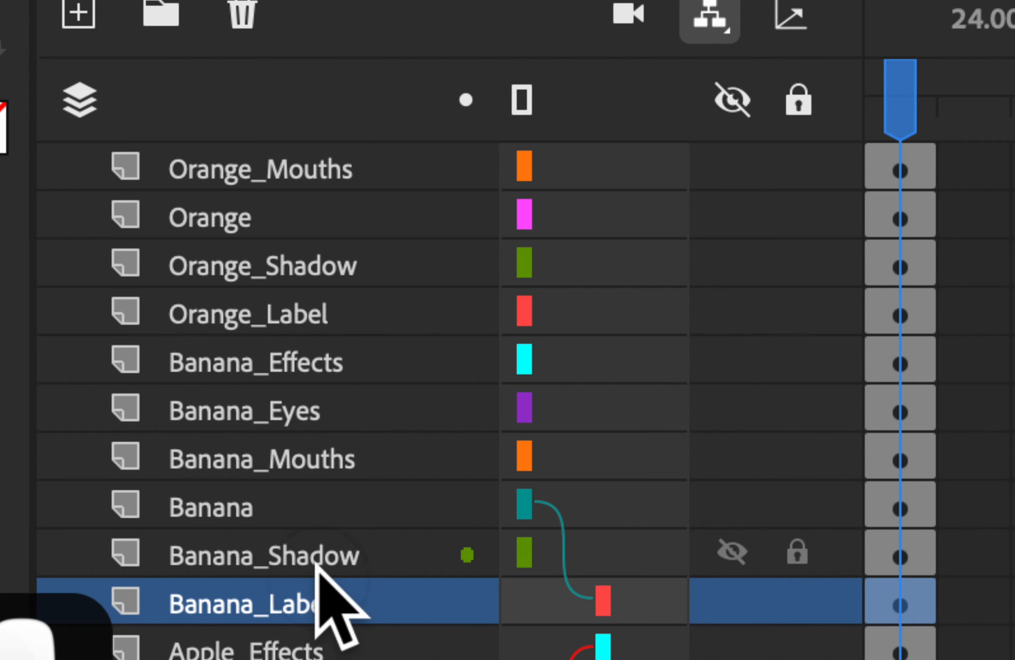
click(392, 544)
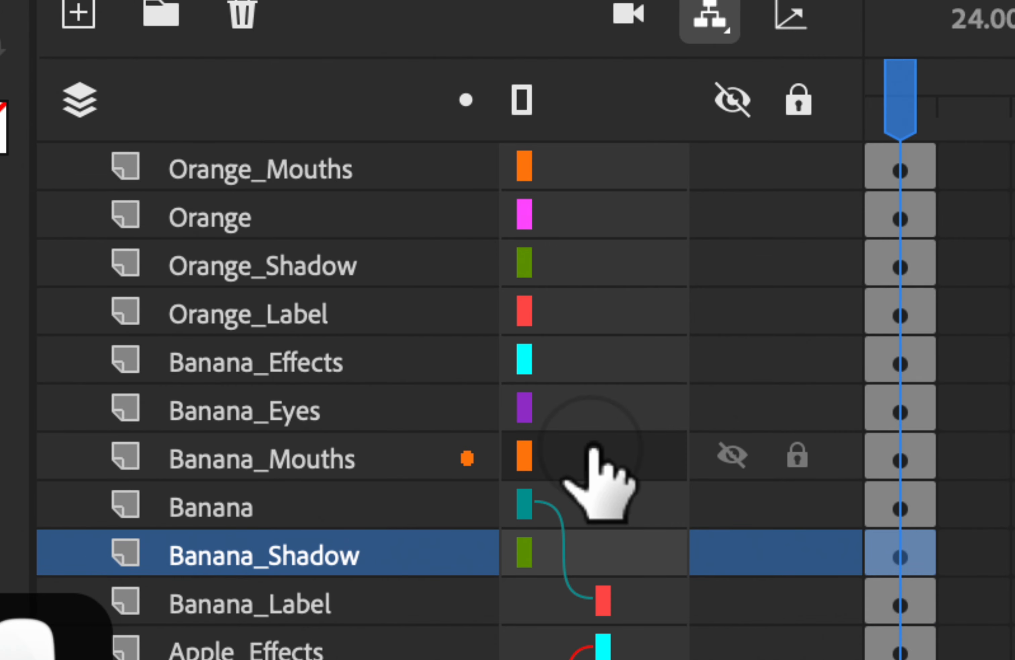
drag(595, 449, 595, 505)
drag(618, 413, 617, 496)
drag(640, 373, 610, 524)
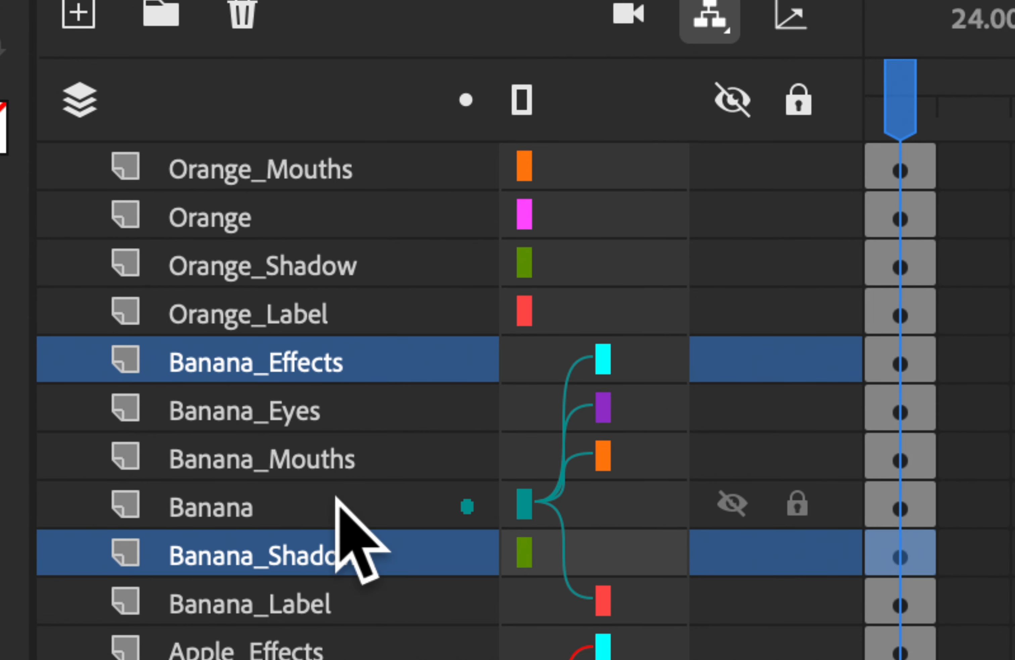
scroll(343, 514, down, 4)
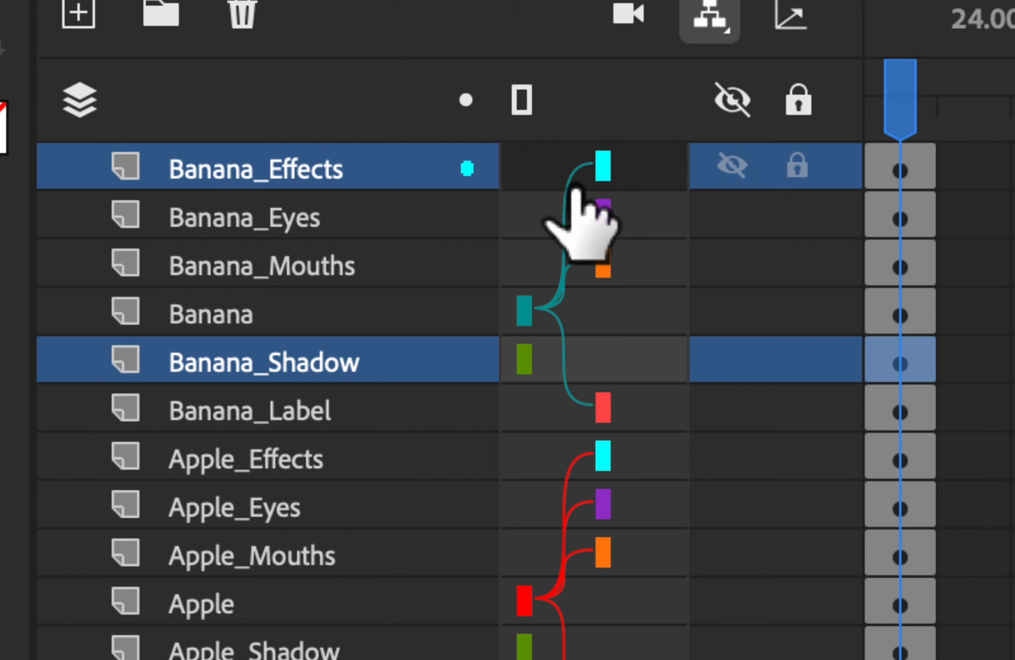
click(308, 315)
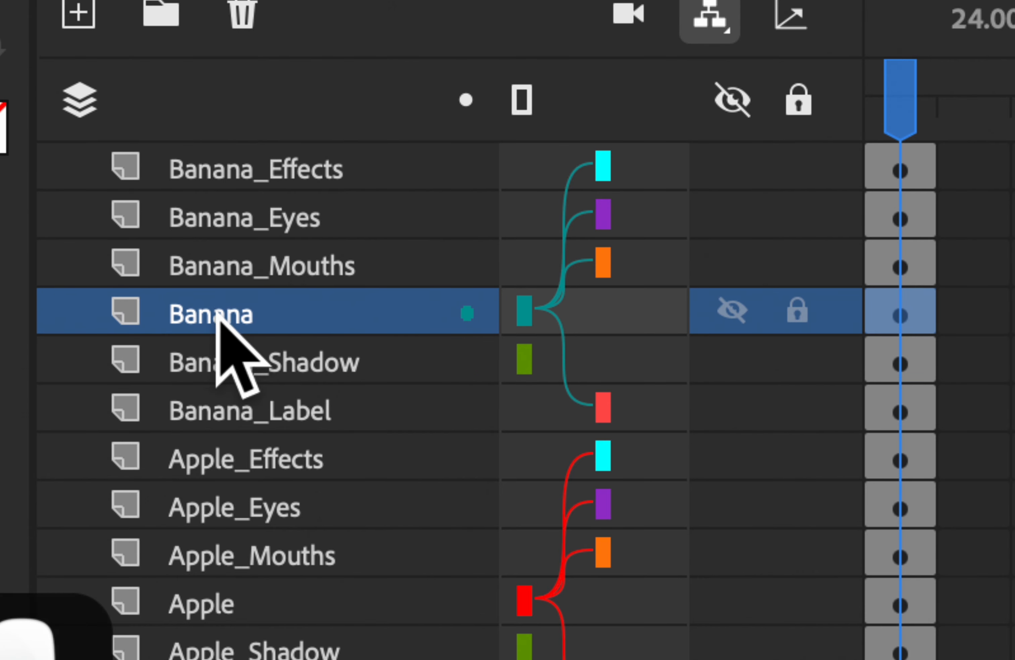
Parent the Orange_Label, Orange_Mouths, Orange_Eyes and Orange_Effects layers to the Orange layer, leaving Orange_Shadow unlinked.
scroll(425, 339, up, 6)
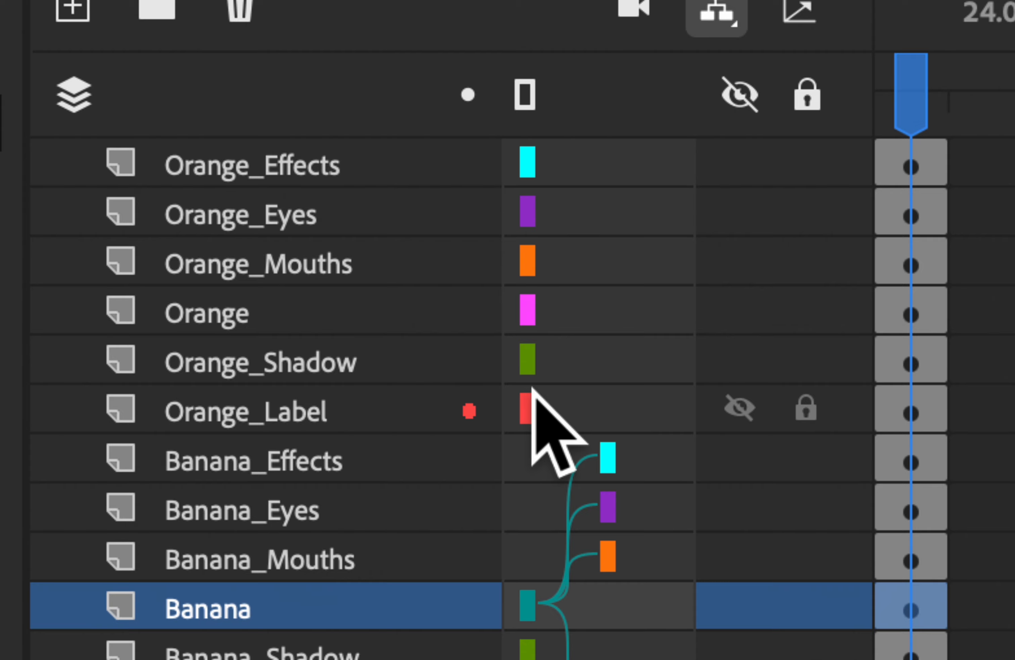
click(225, 302)
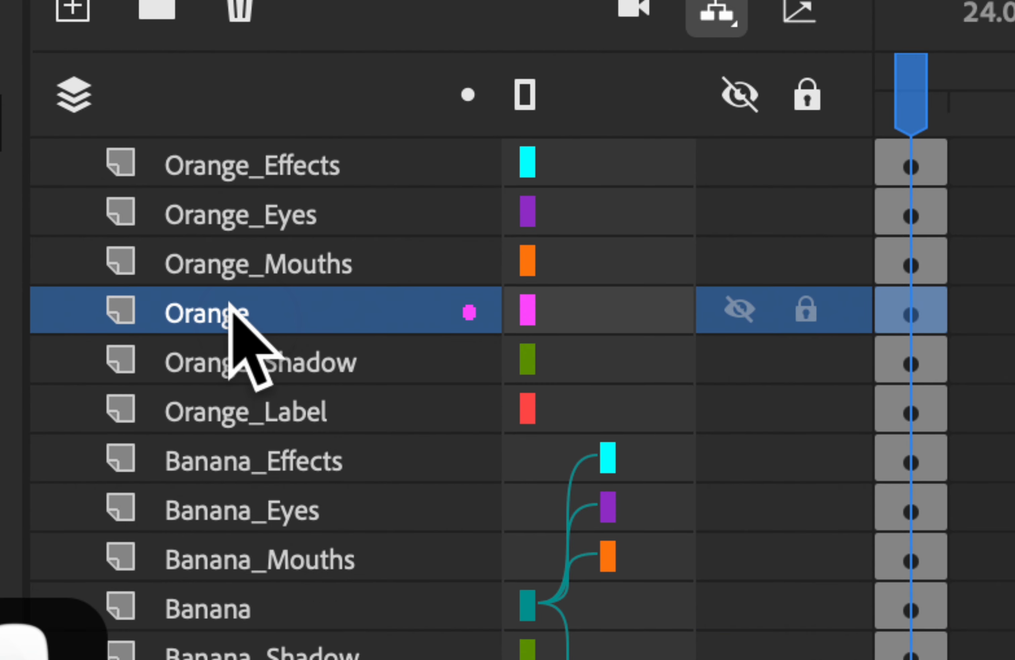
drag(574, 409, 616, 313)
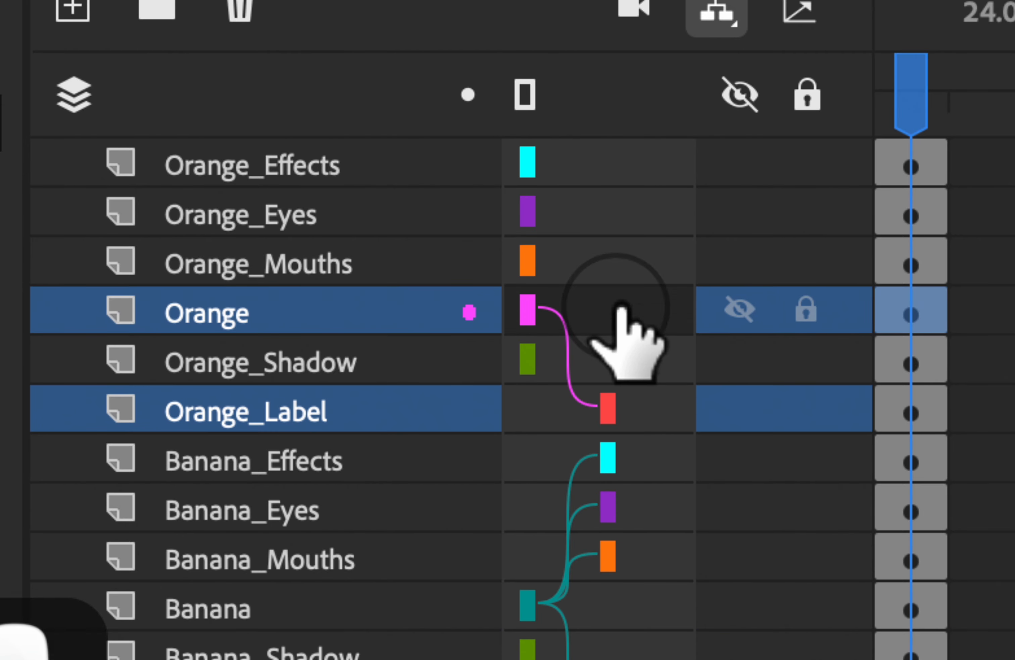
drag(599, 257, 603, 314)
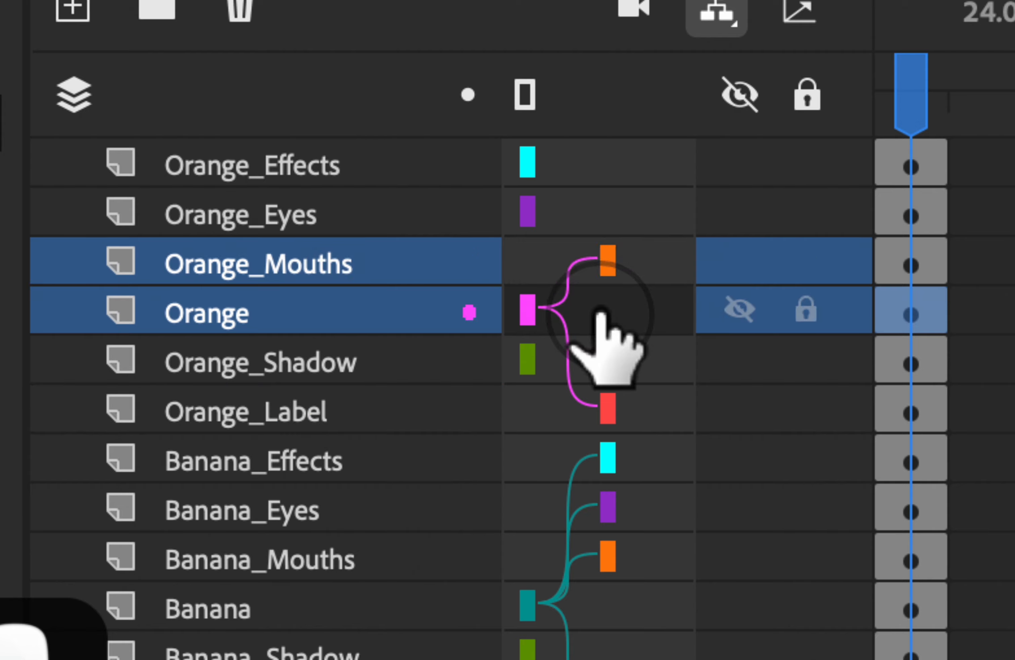
drag(616, 210, 608, 315)
drag(612, 165, 614, 310)
click(524, 306)
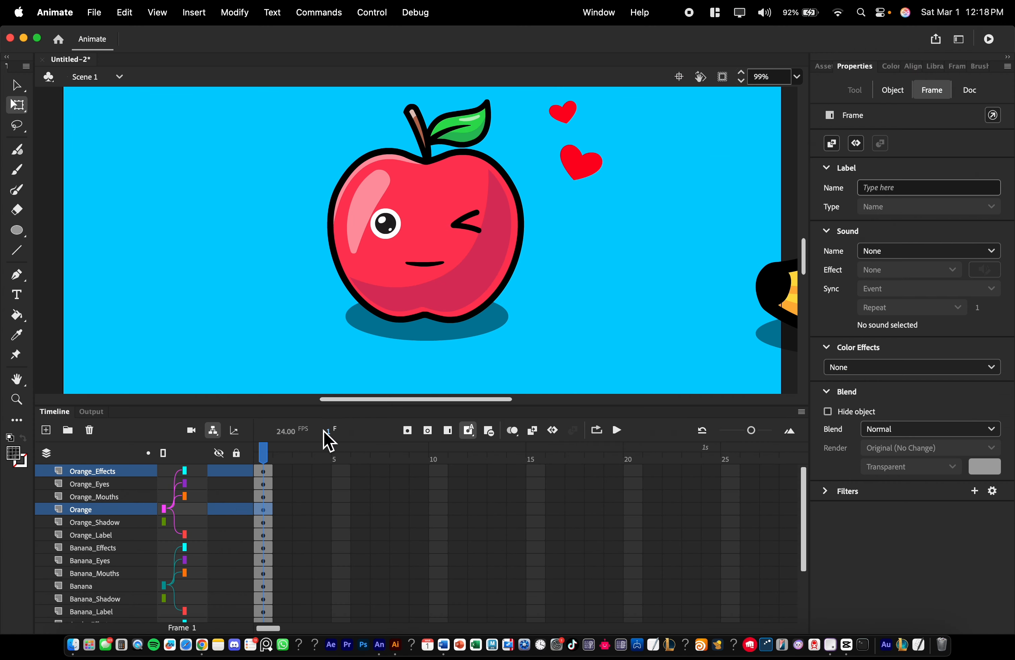
Try moving the Banana symbol sideways to test its parented layers, and undo the move.
drag(640, 297, 214, 294)
drag(614, 285, 37, 315)
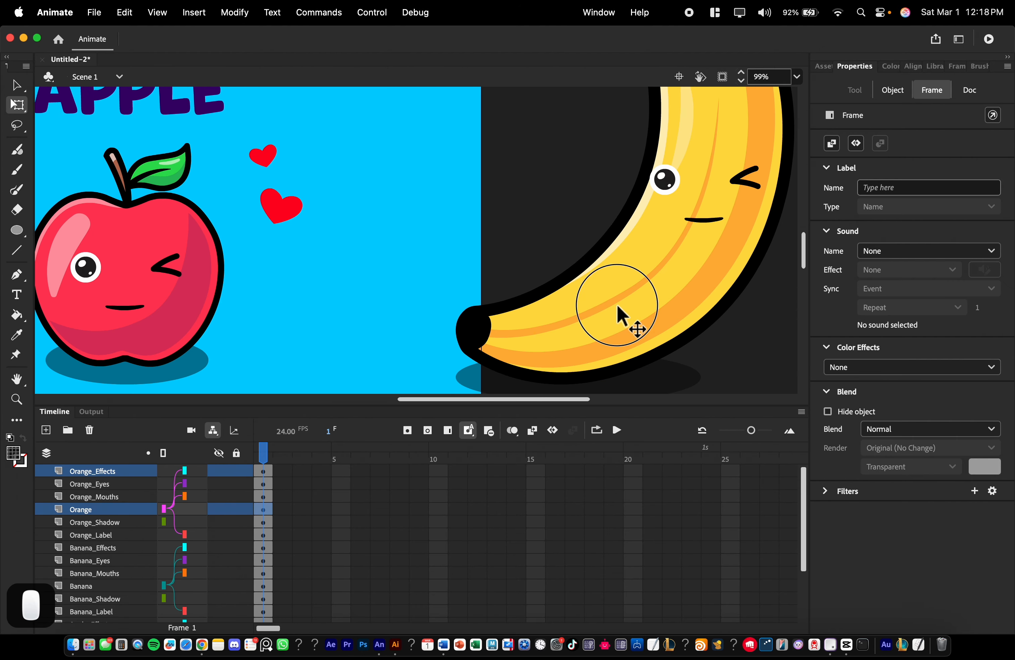
click(623, 315)
scroll(654, 281, down, 5)
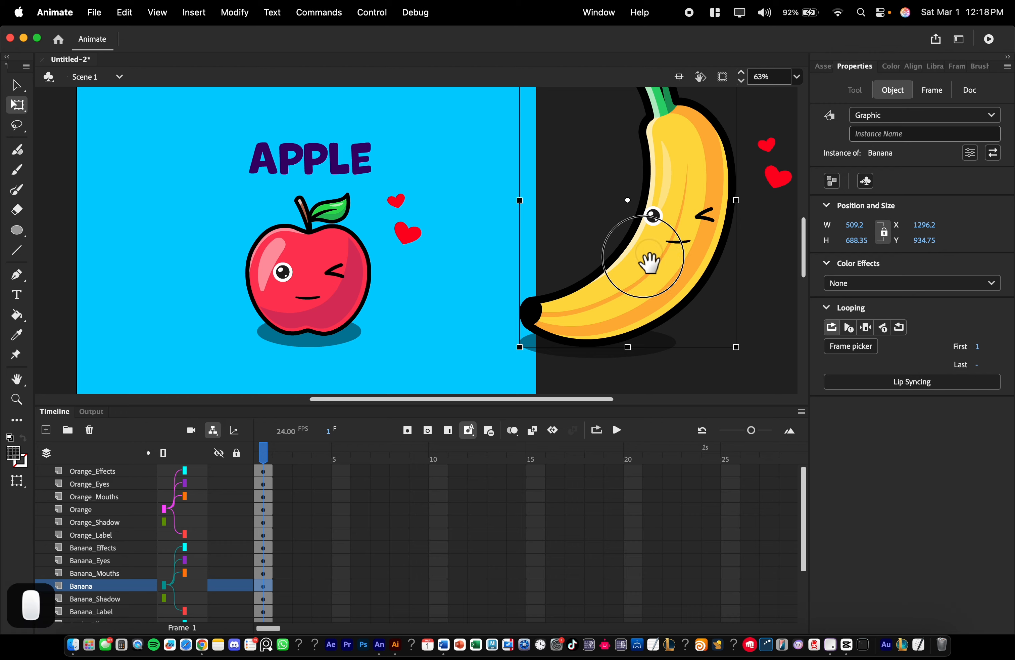
drag(565, 323, 596, 323)
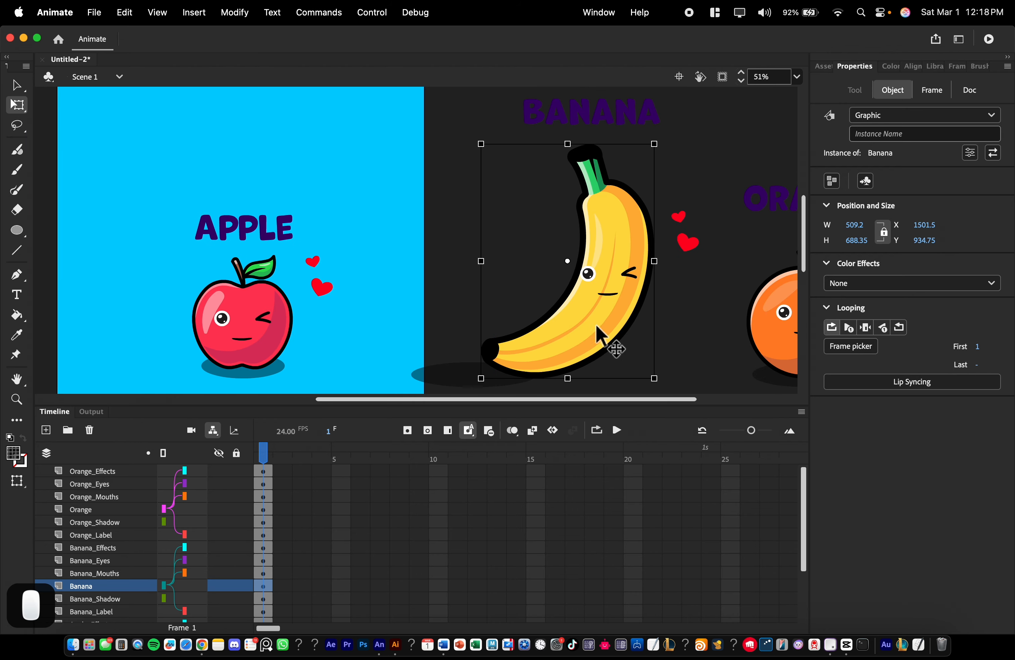
key(cmd+z)
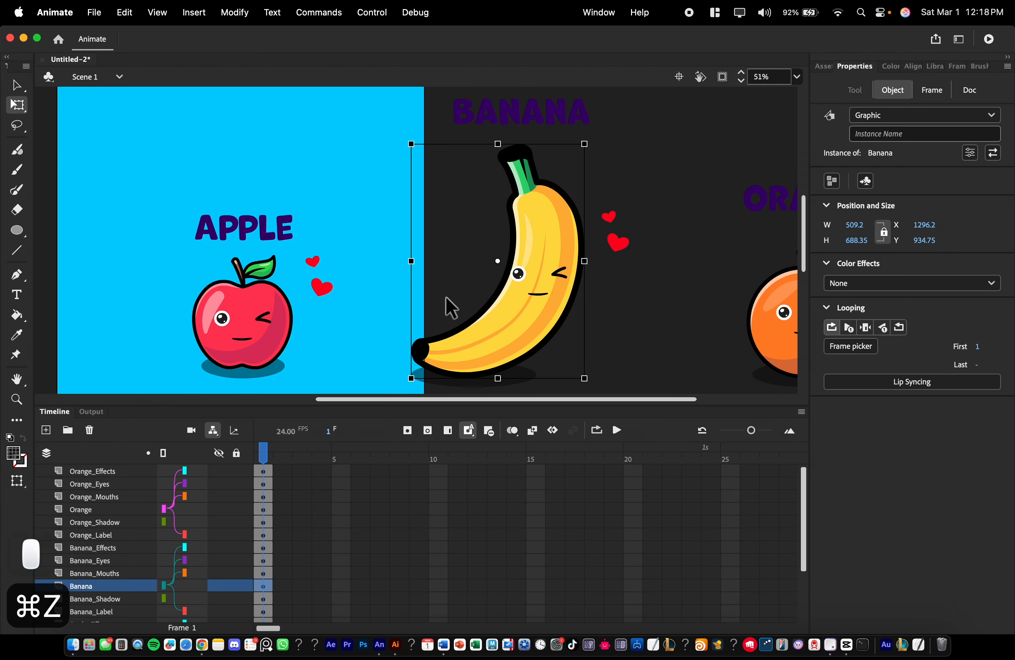
Place the Banana symbol's transformation point on its lower edge above the shadow, testing the pivot with rotations that are undone.
click(90, 588)
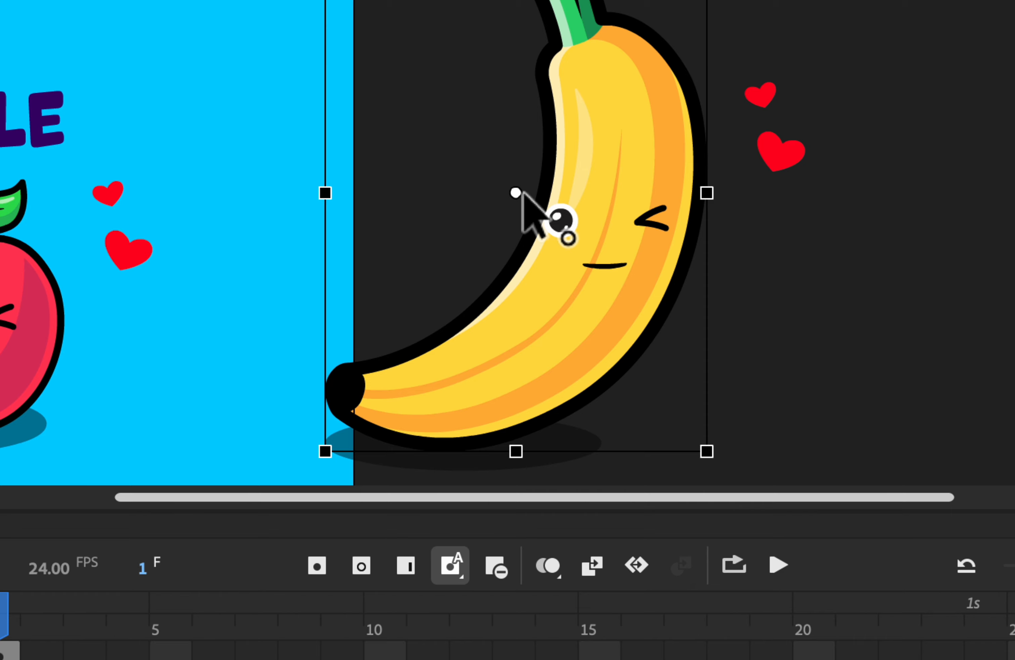
drag(517, 194, 468, 446)
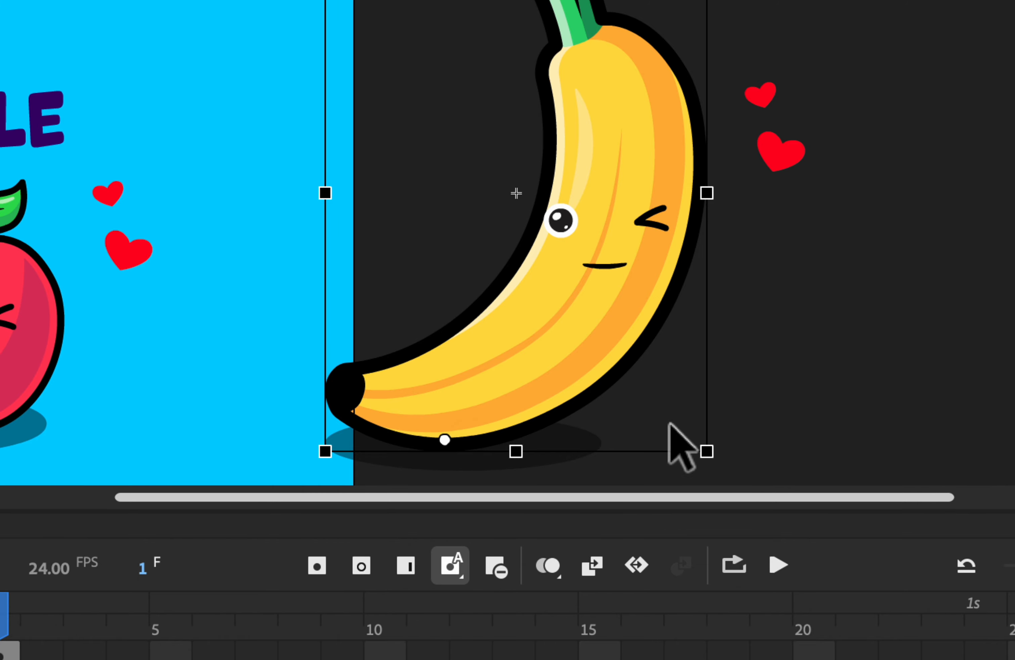
drag(725, 453, 739, 420)
key(ctrl+z)
drag(444, 438, 470, 439)
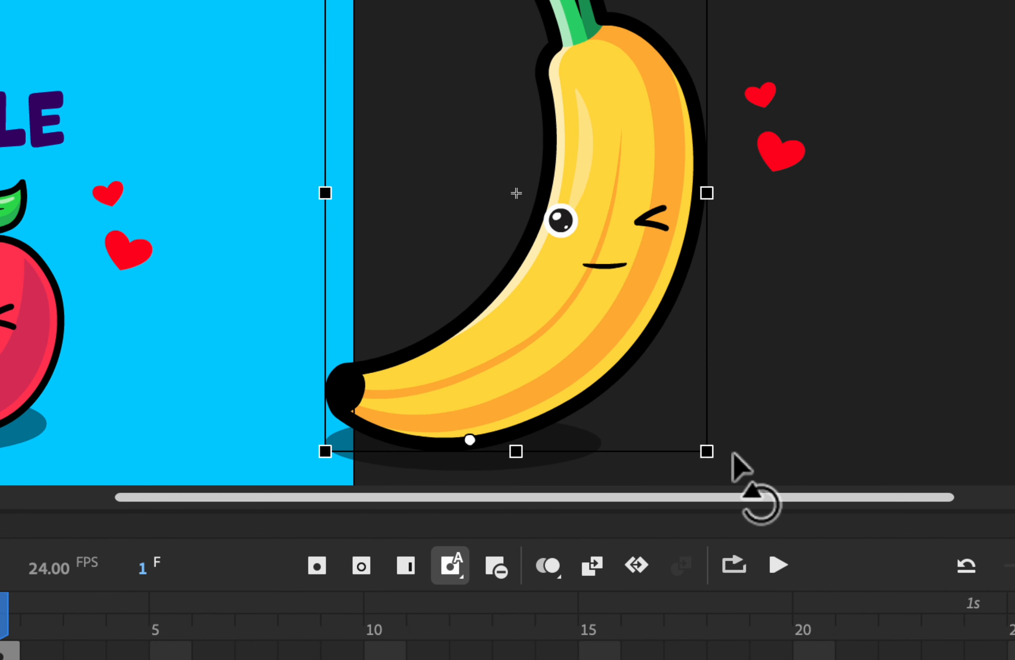
drag(734, 453, 736, 368)
key(ctrl+z)
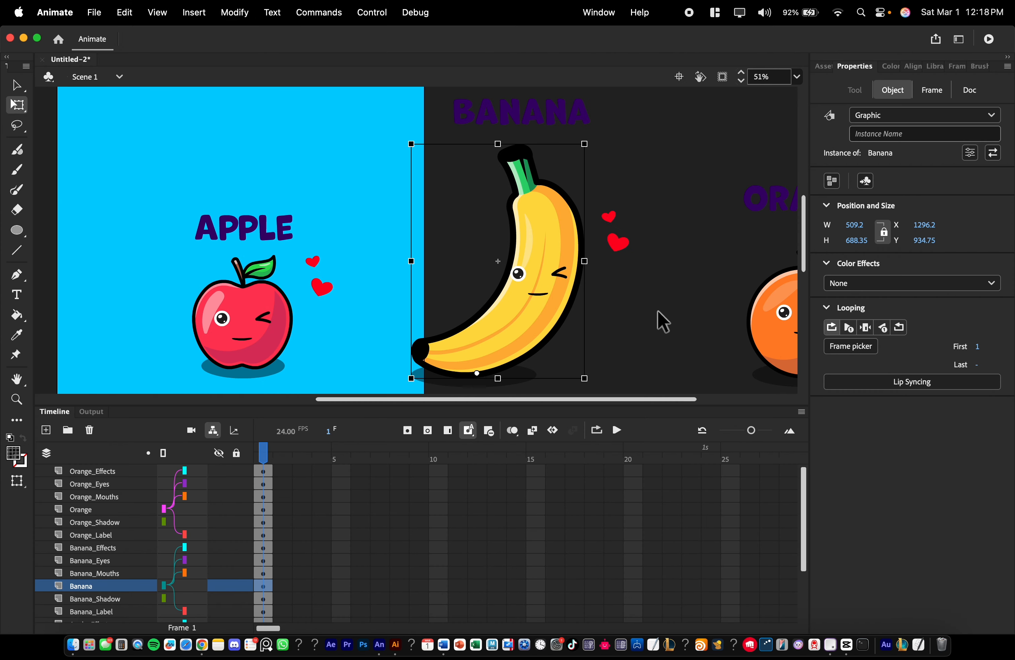
Move the Orange symbol's transformation point from its centre to the bottom centre of its bounding box.
drag(868, 324, 311, 253)
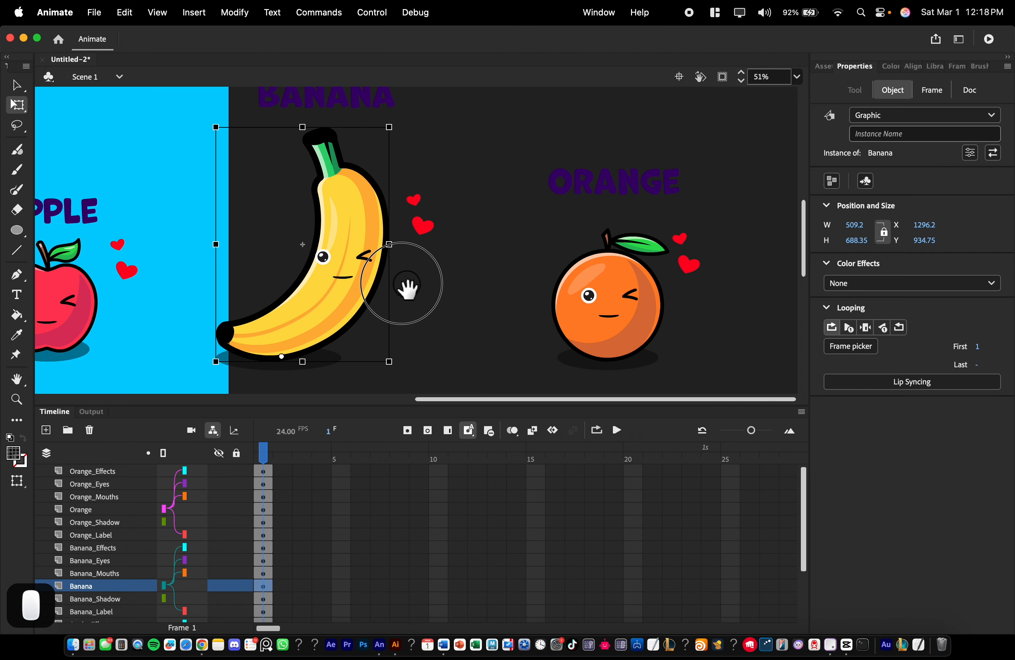
click(603, 342)
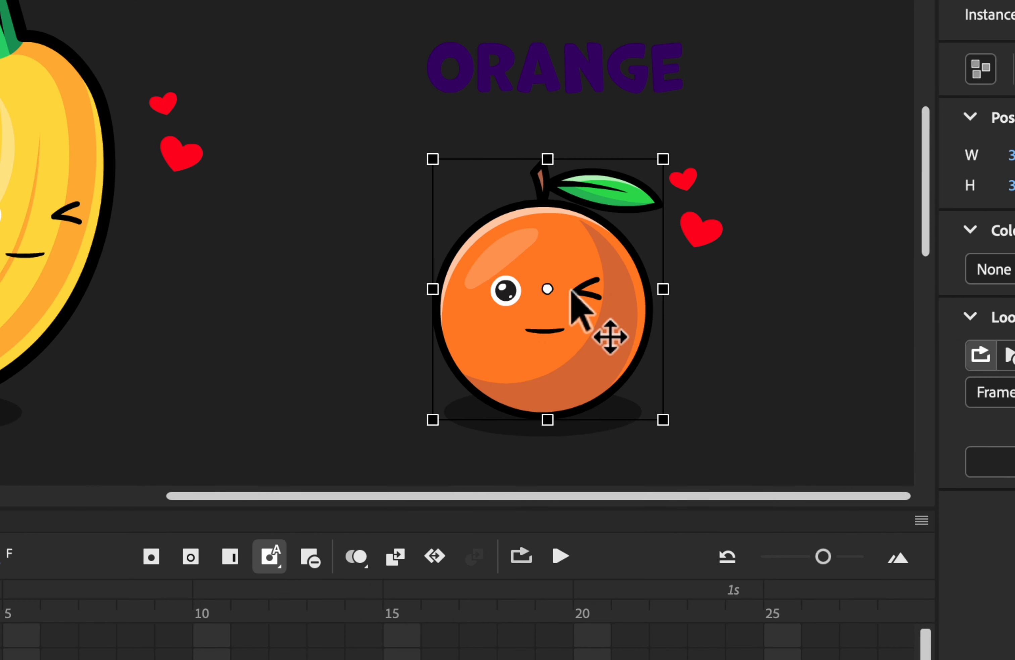
drag(548, 289, 548, 419)
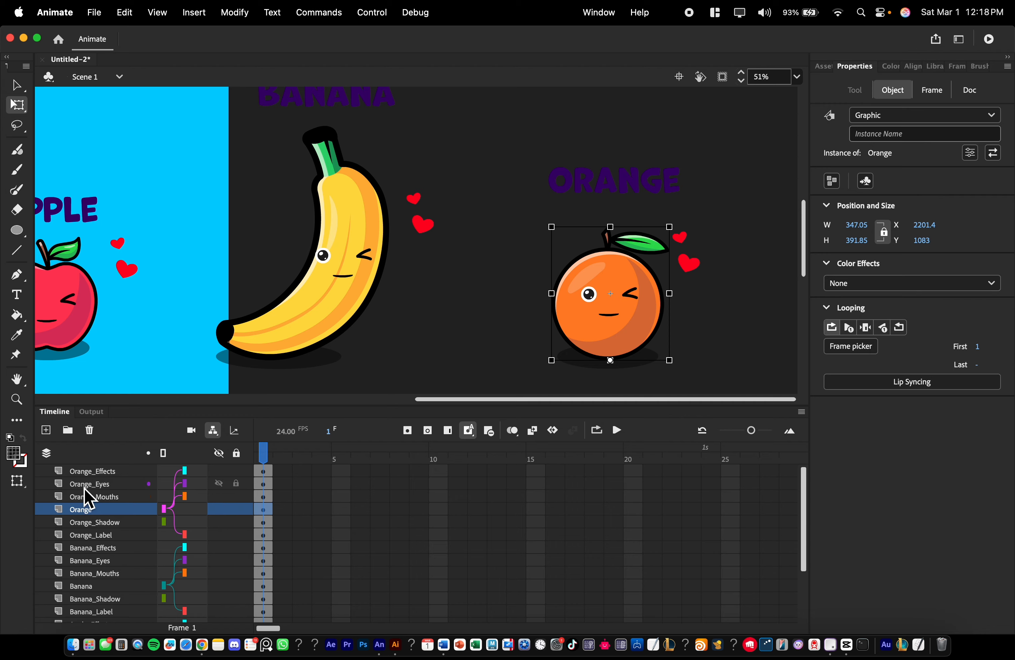
Add a new layer above Orange_Effects and name it Audio.
click(85, 474)
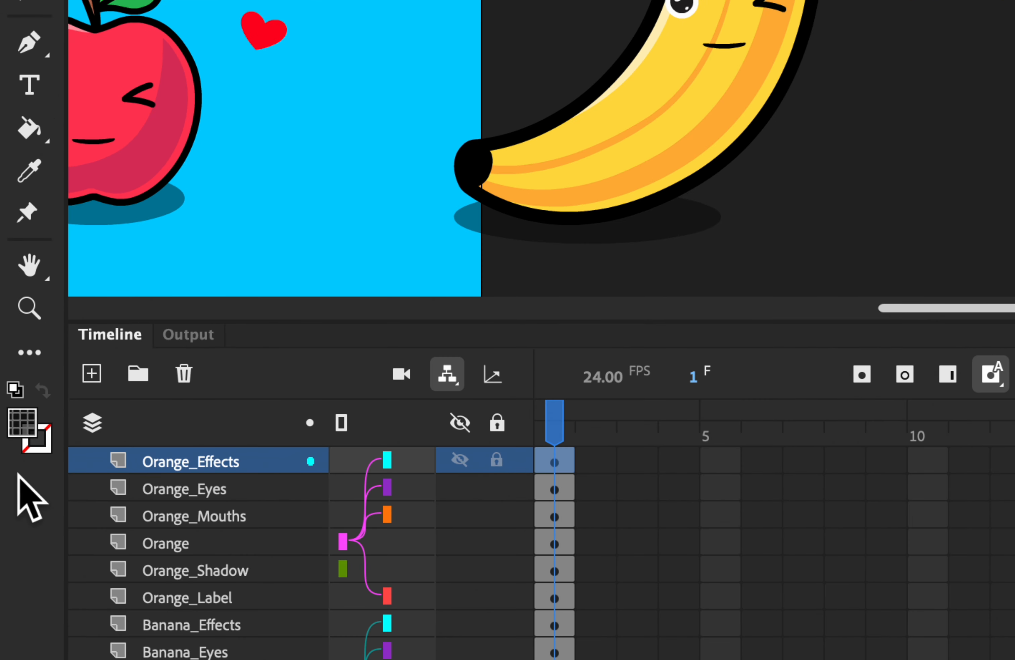
click(46, 429)
double_click(170, 460)
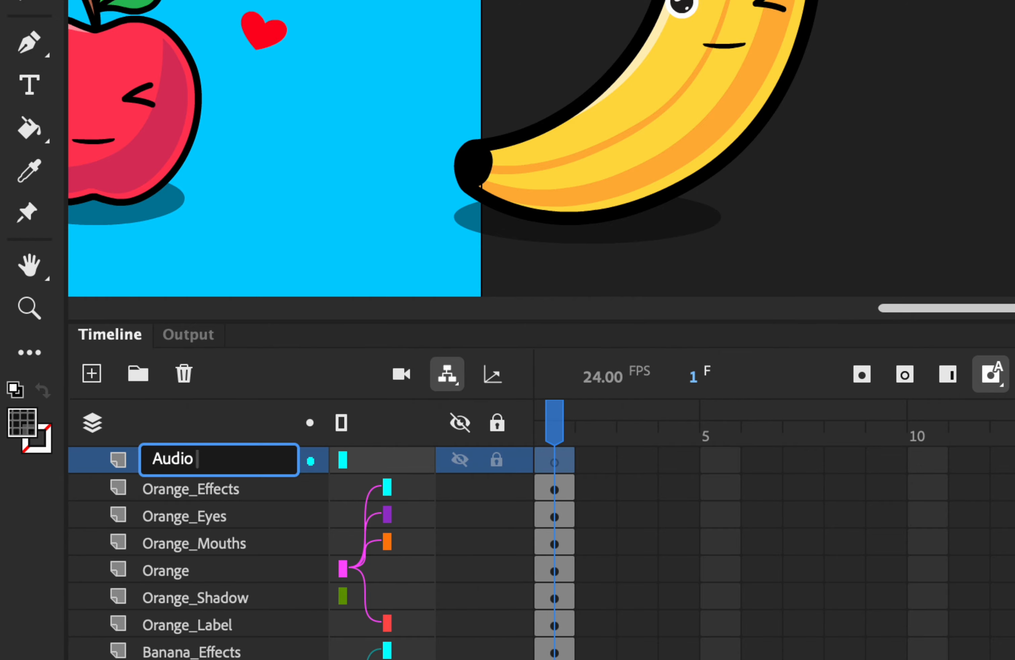
text(Audio)
key(Return)
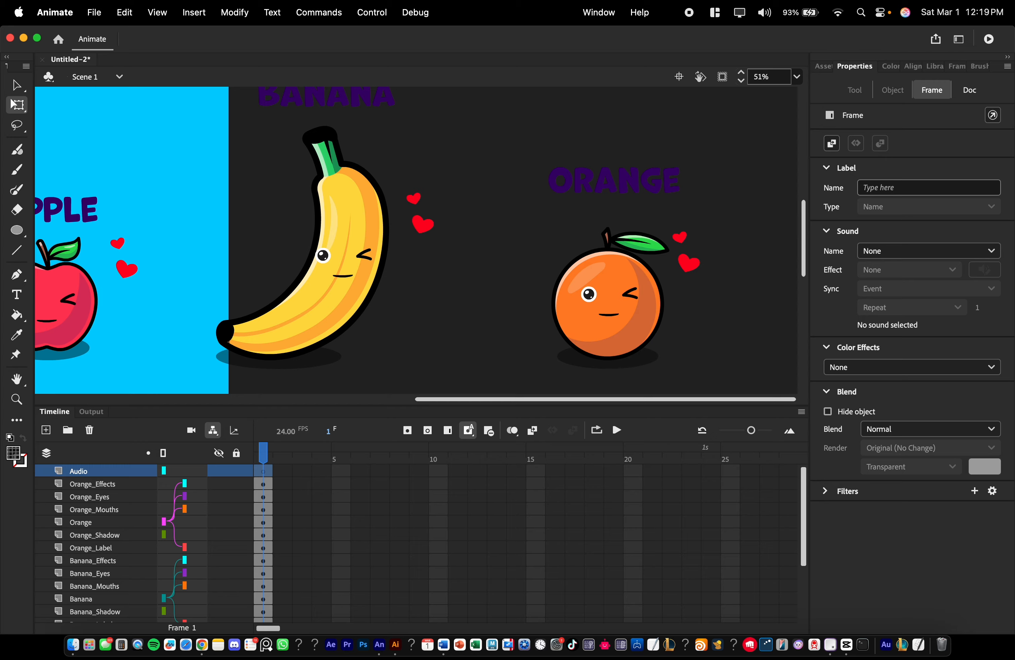
Import Fruits SoundTrack.WAV from the Finder's Object Show folder onto the Audio layer.
scroll(571, 243, left, 10)
key(super+Tab)
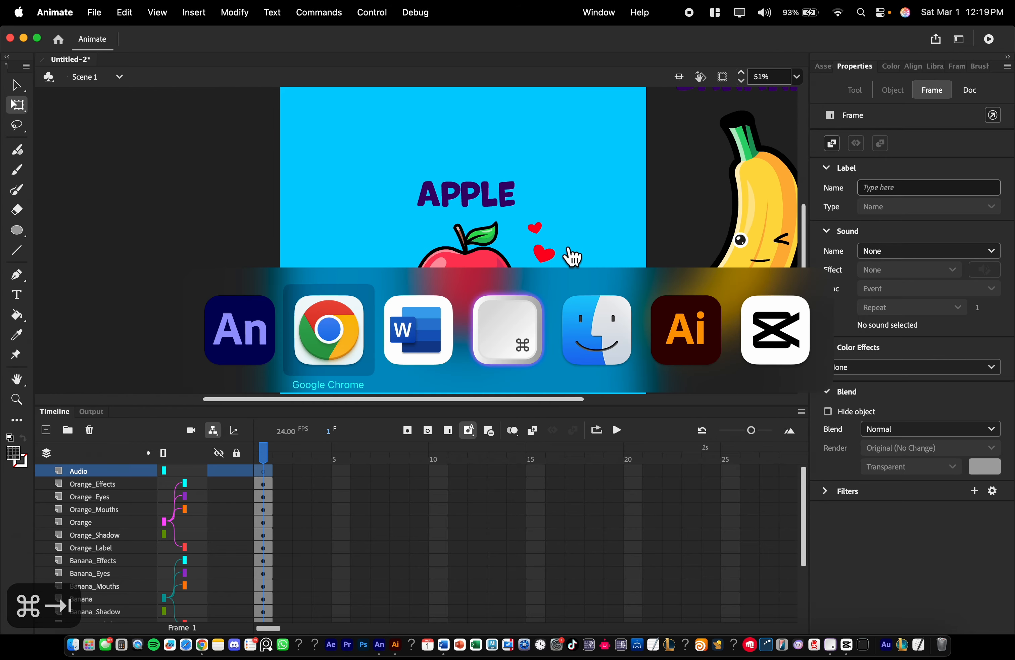
key(super+Tab)
key(super+Tab)
key(super+Tab)
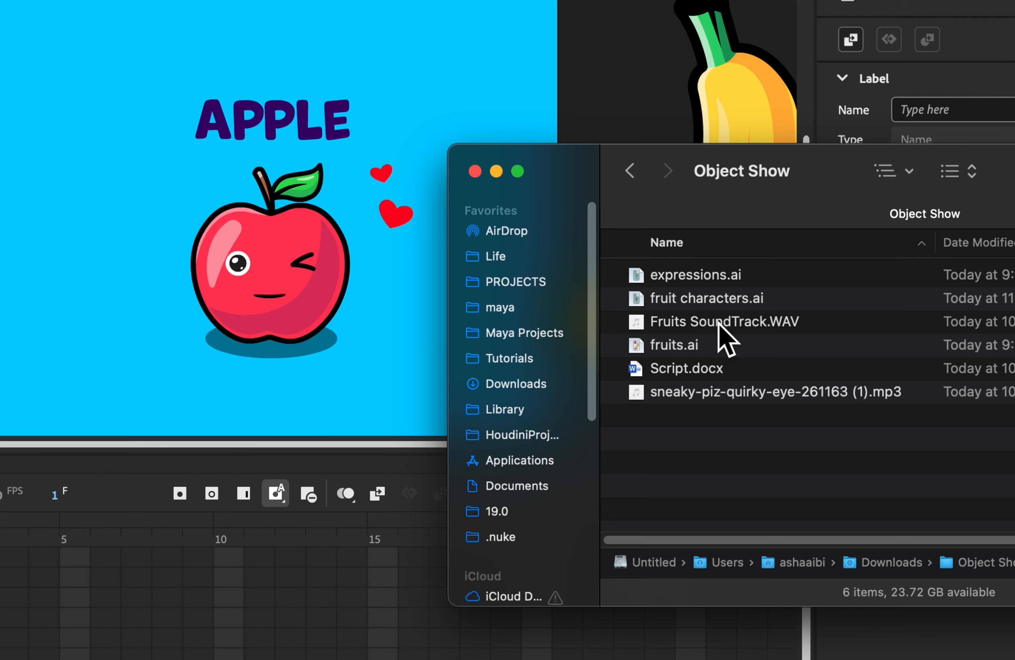
click(719, 322)
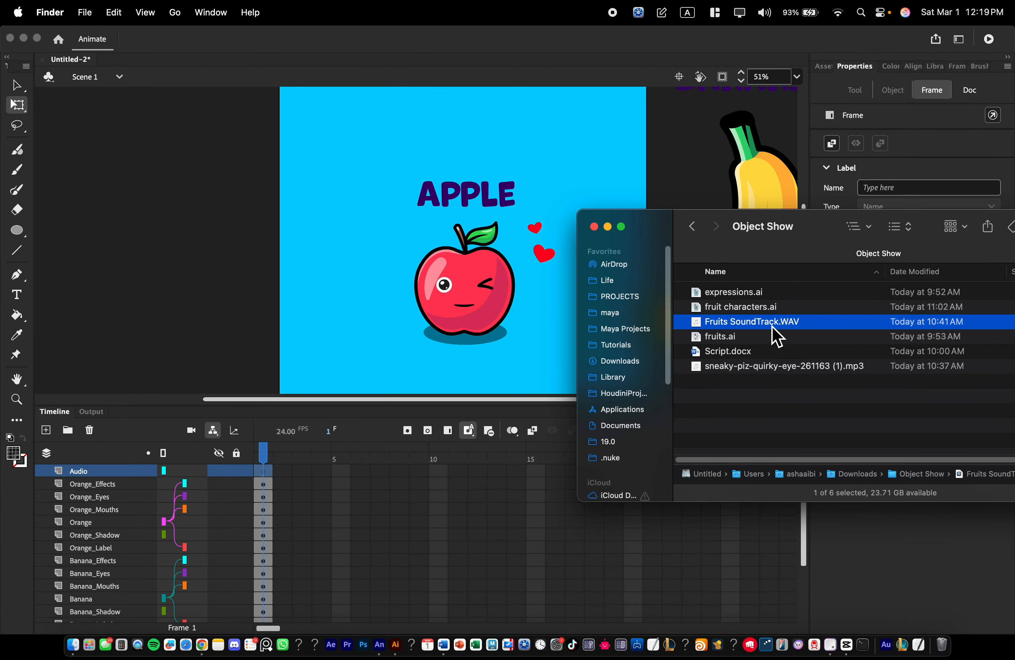
drag(779, 334, 406, 249)
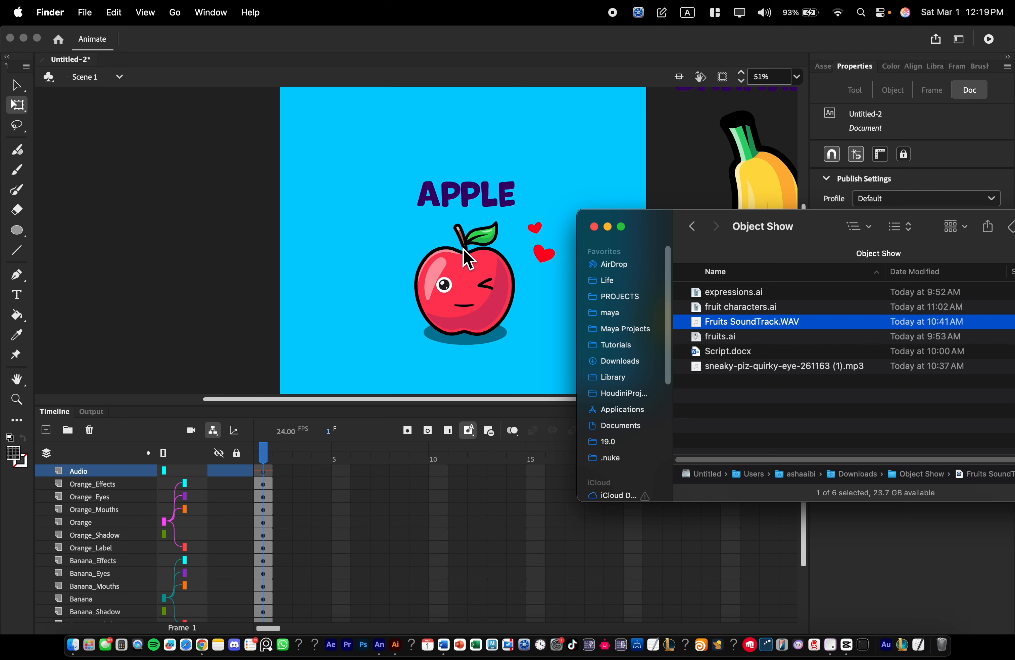
click(94, 476)
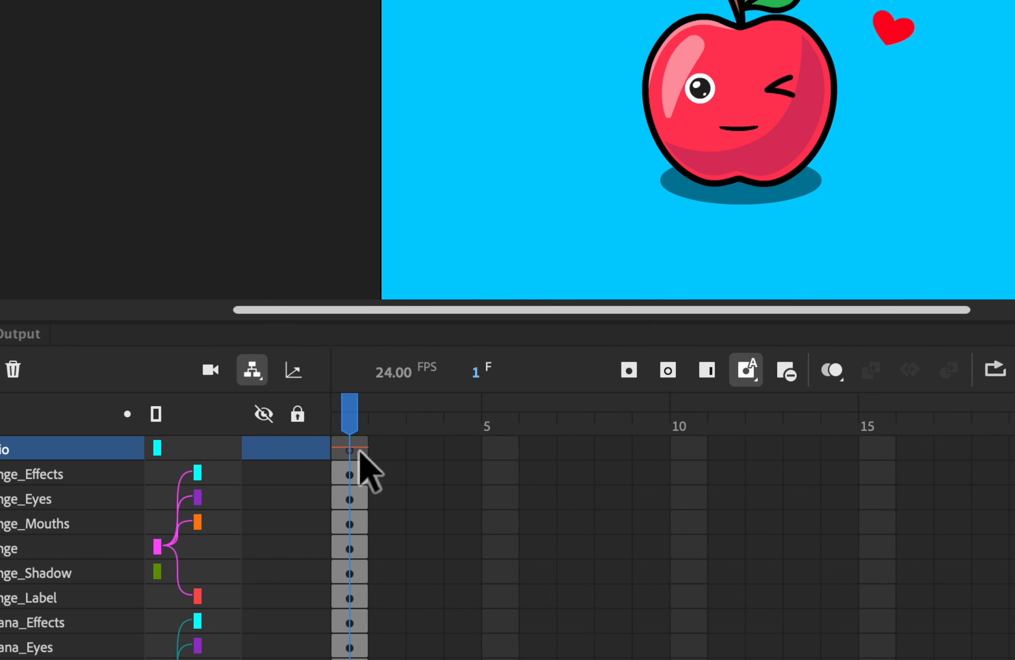
Extend the Audio layer's frame span to frame 15, preview the soundtrack and return the playhead to frame 1.
drag(368, 450, 889, 450)
click(442, 422)
drag(442, 422, 394, 438)
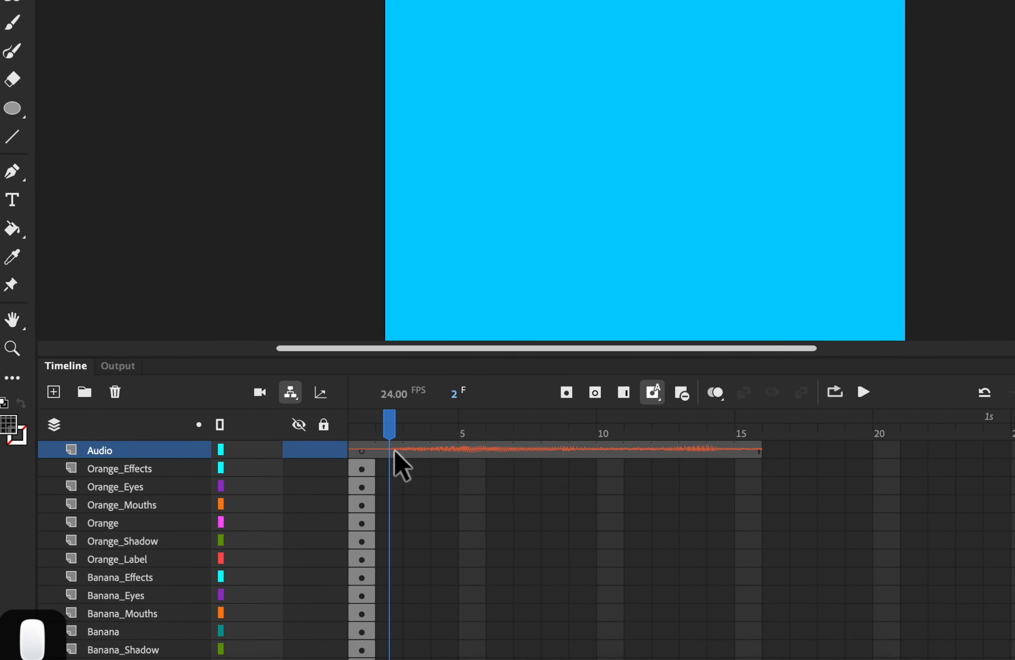
key(Return)
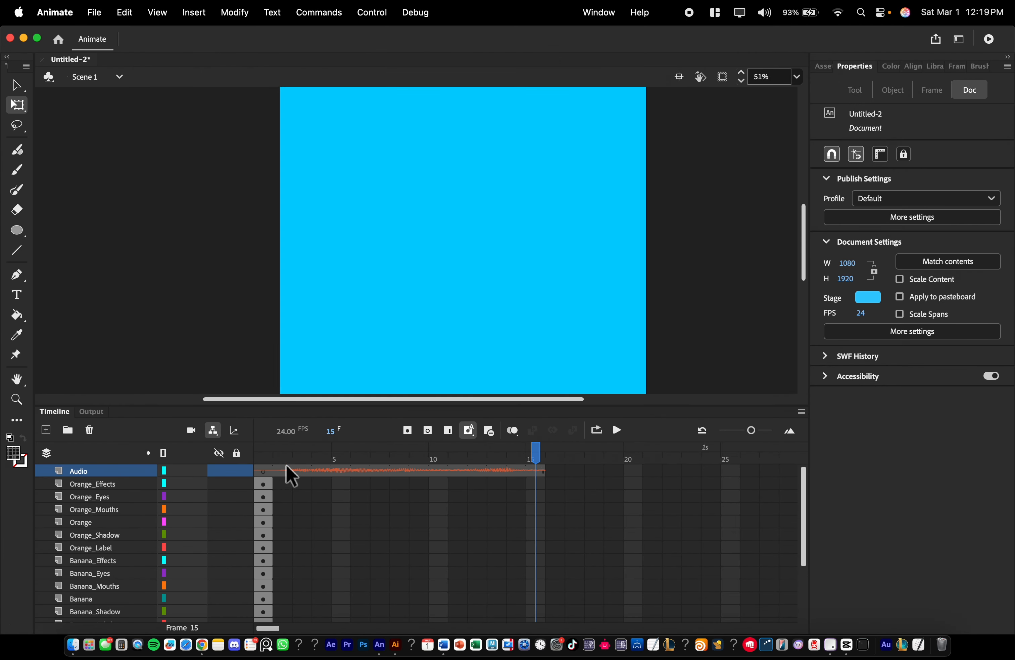
drag(288, 455, 243, 455)
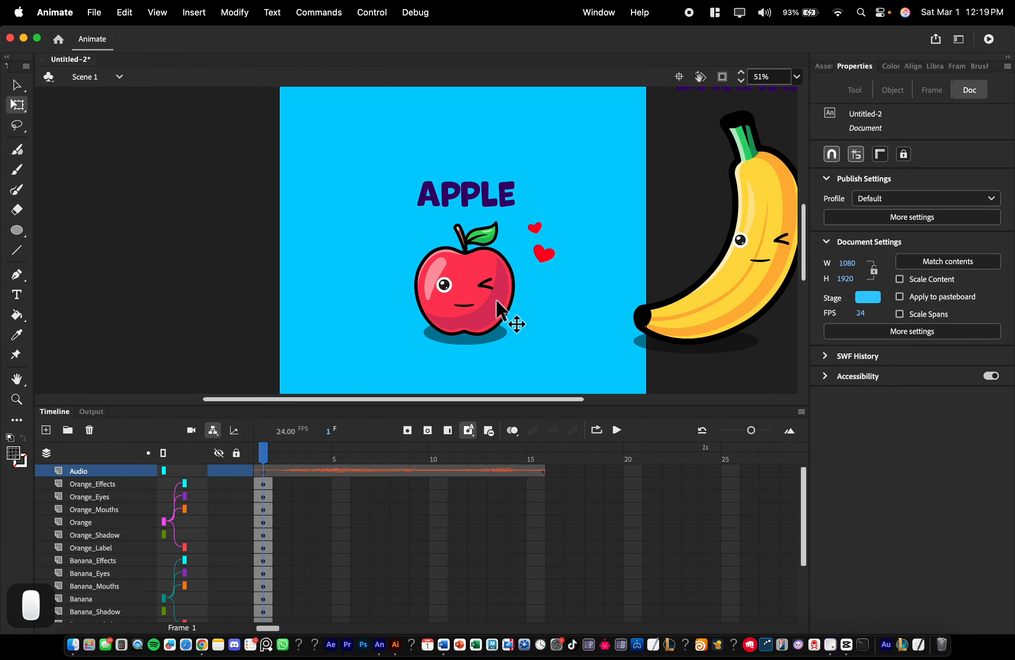
Choose Stream as the Sync option for the soundtrack on the Audio layer.
click(91, 475)
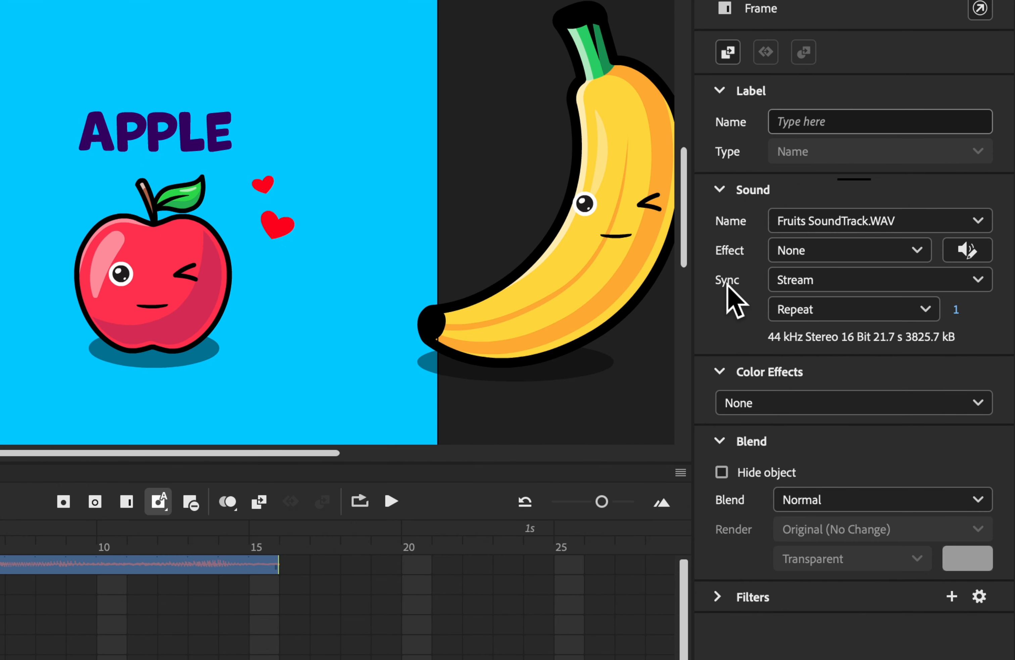
click(811, 282)
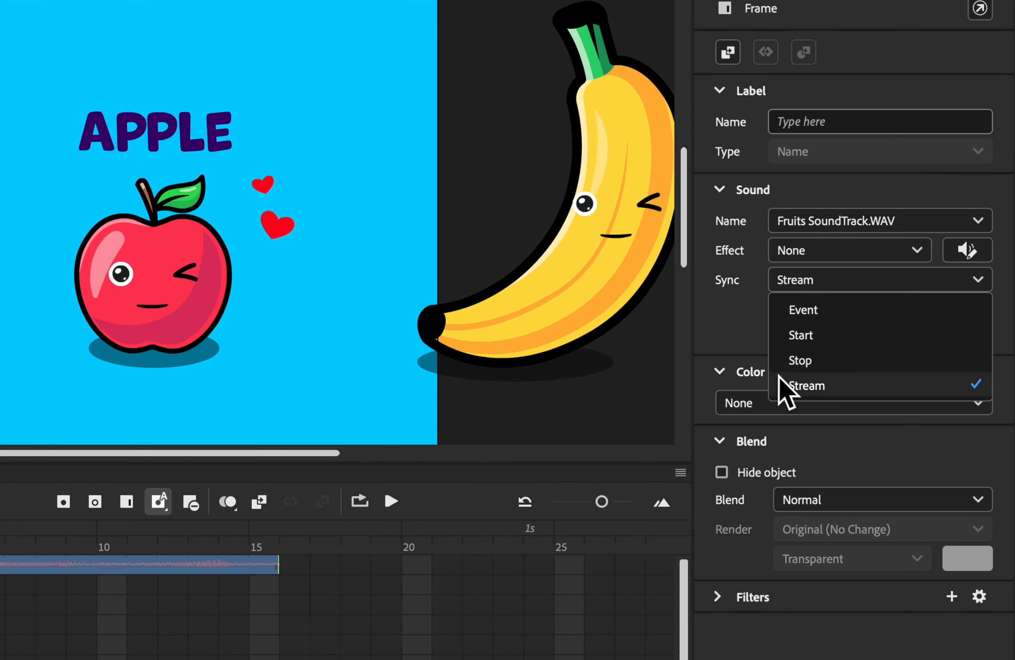
click(835, 385)
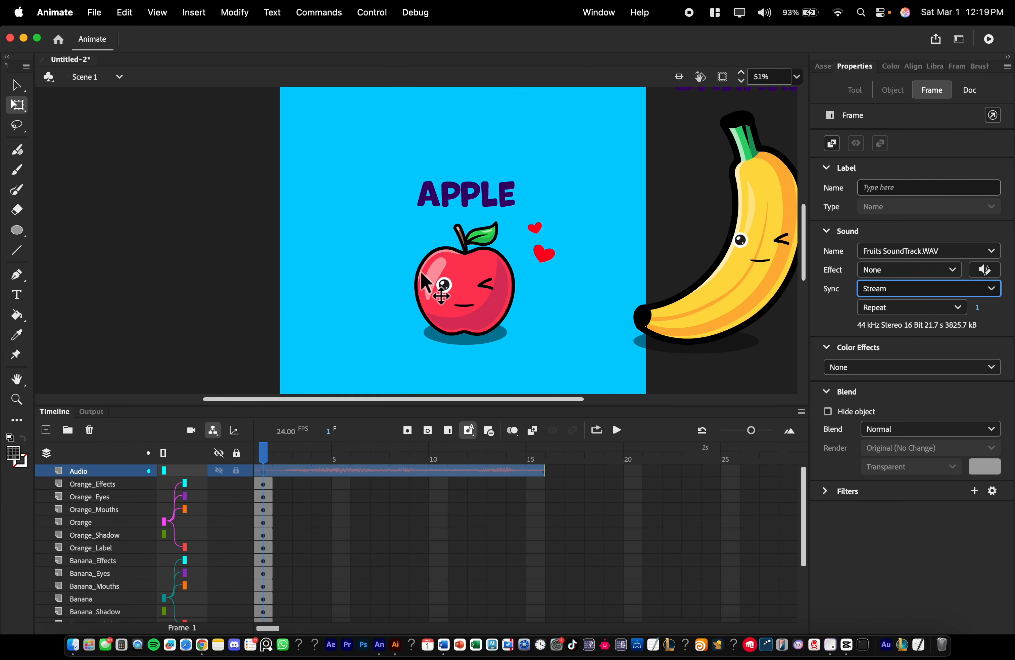
Add a new layer above Audio and name it Subtitles.
scroll(411, 292, down, 5)
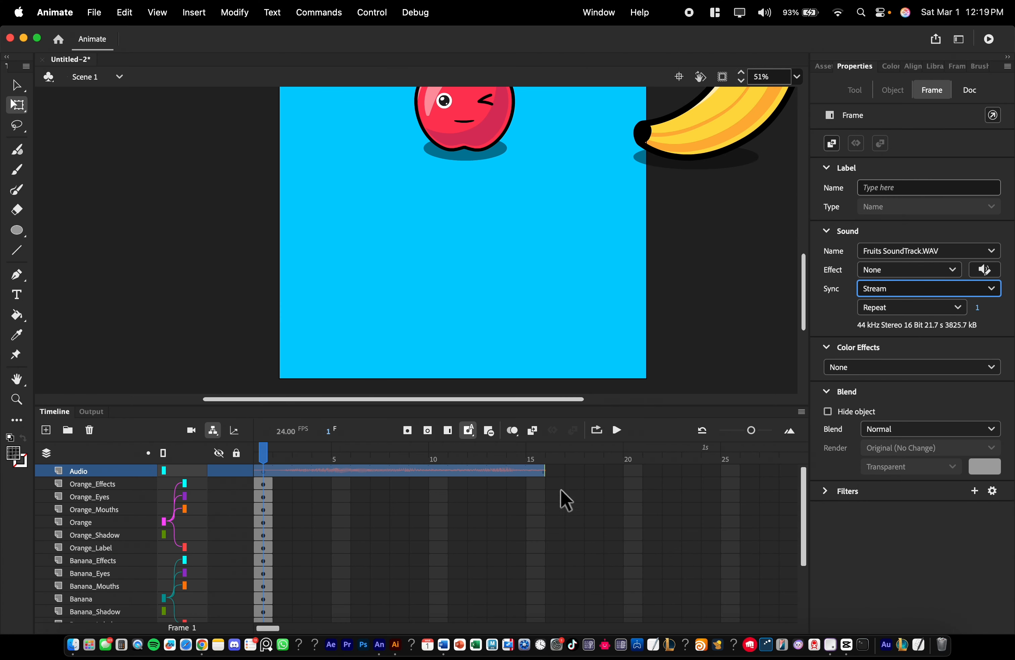
scroll(505, 334, up, 5)
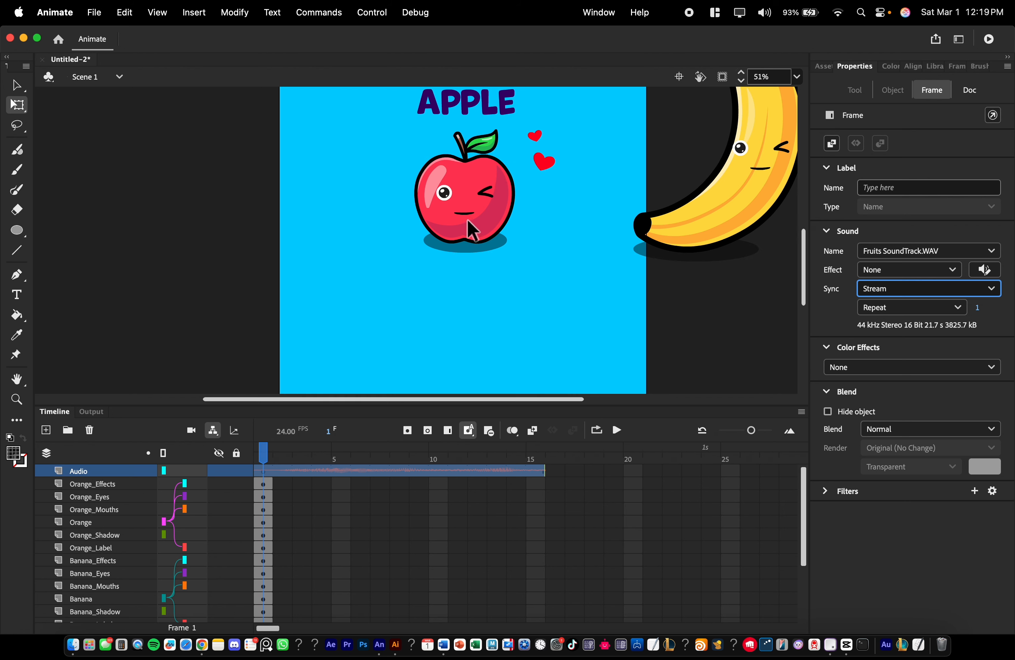
scroll(428, 253, down, 3)
scroll(426, 250, down, 3)
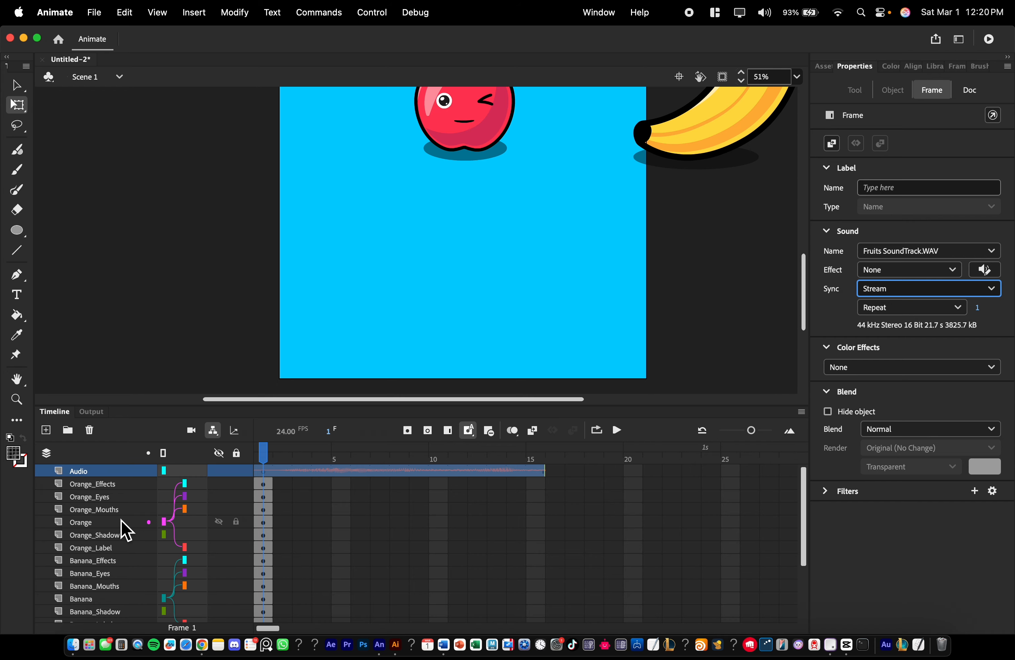
click(47, 430)
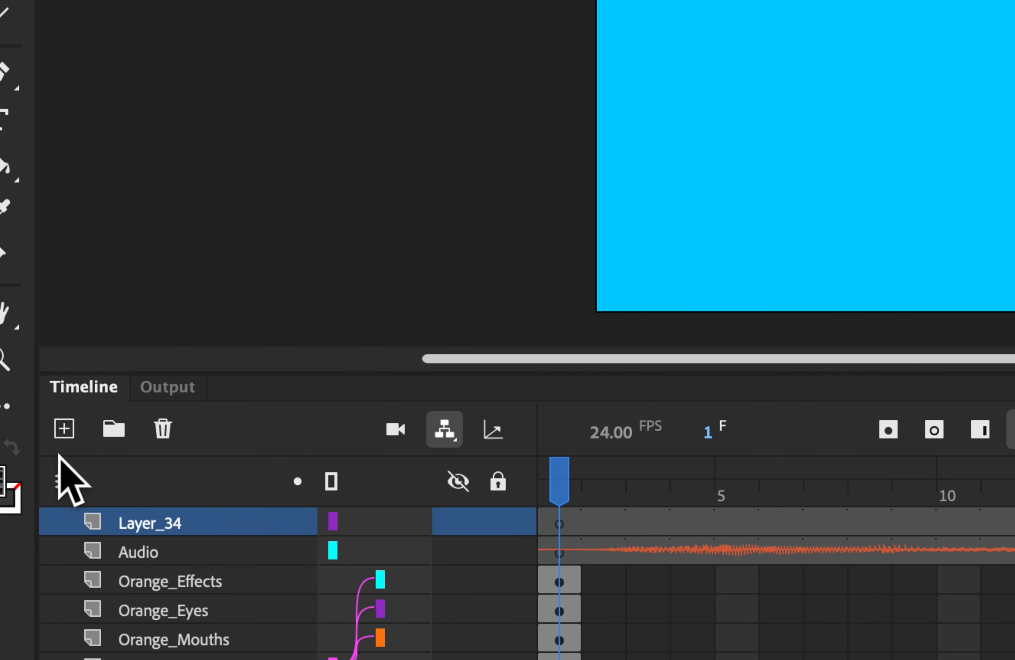
double_click(151, 522)
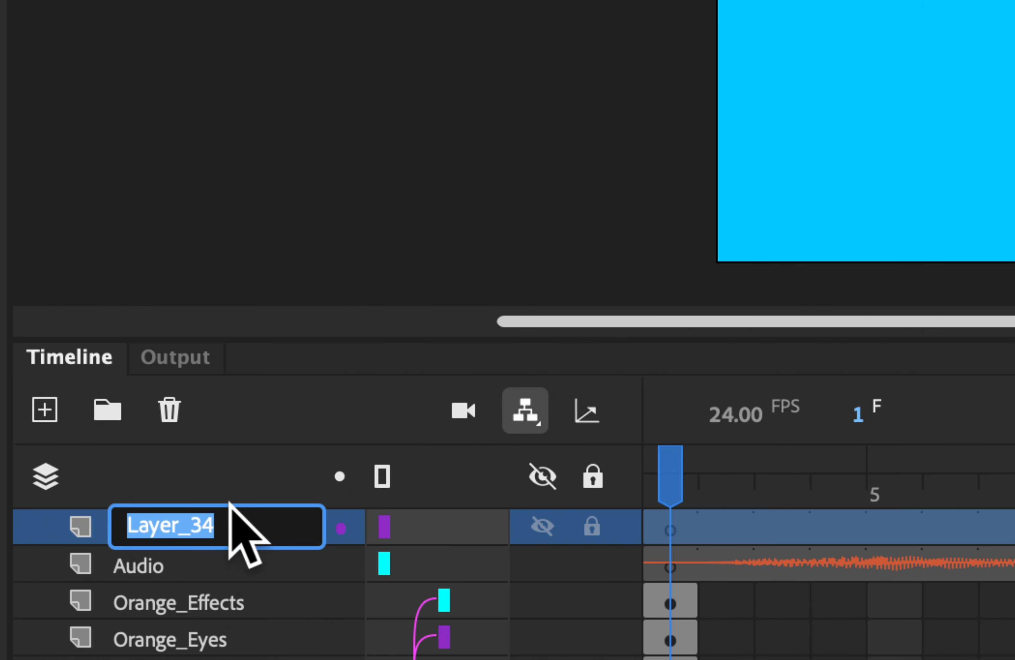
text(Su)
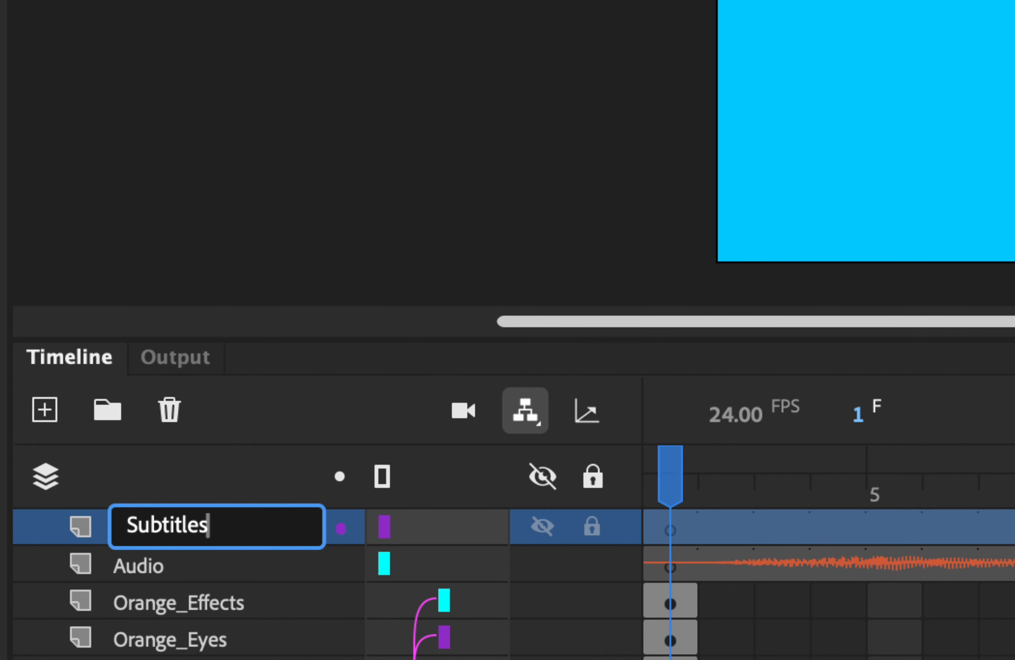
text(btitles)
key(Return)
Add static text below the apple on Subtitles frame 1, copying "I'm the healthiest, everyone loves me!" from the Word script without its quotation marks.
click(668, 533)
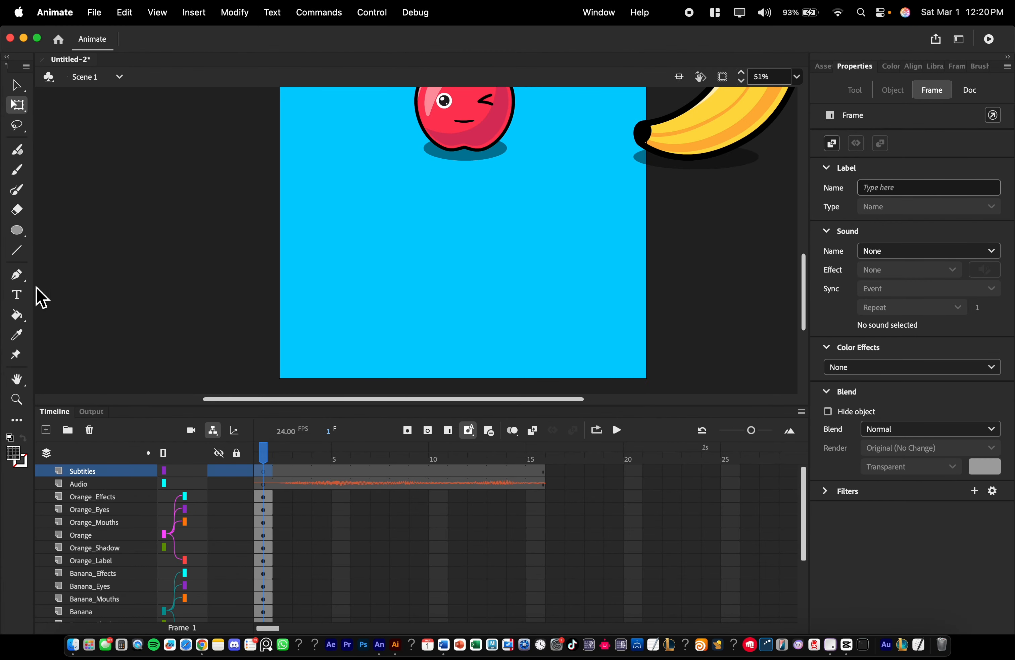
click(20, 298)
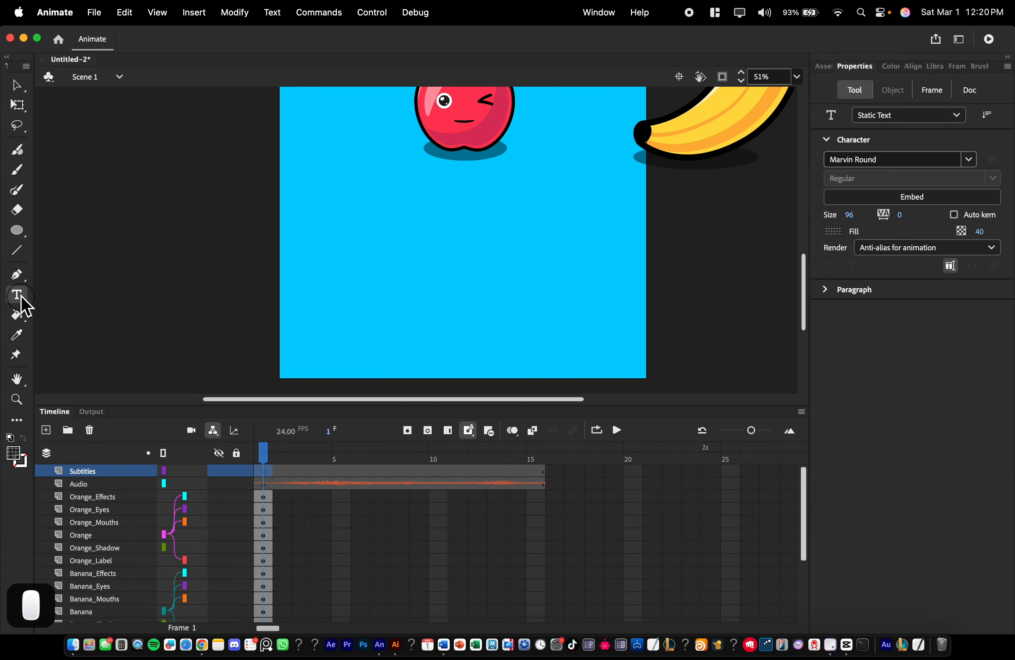
click(459, 269)
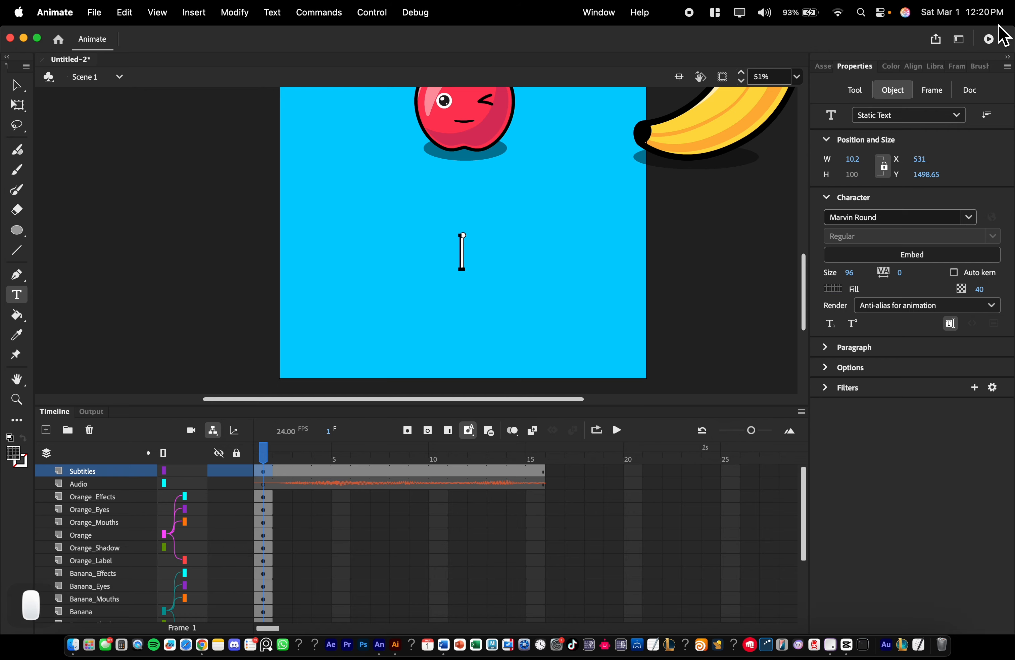
key(super+Tab)
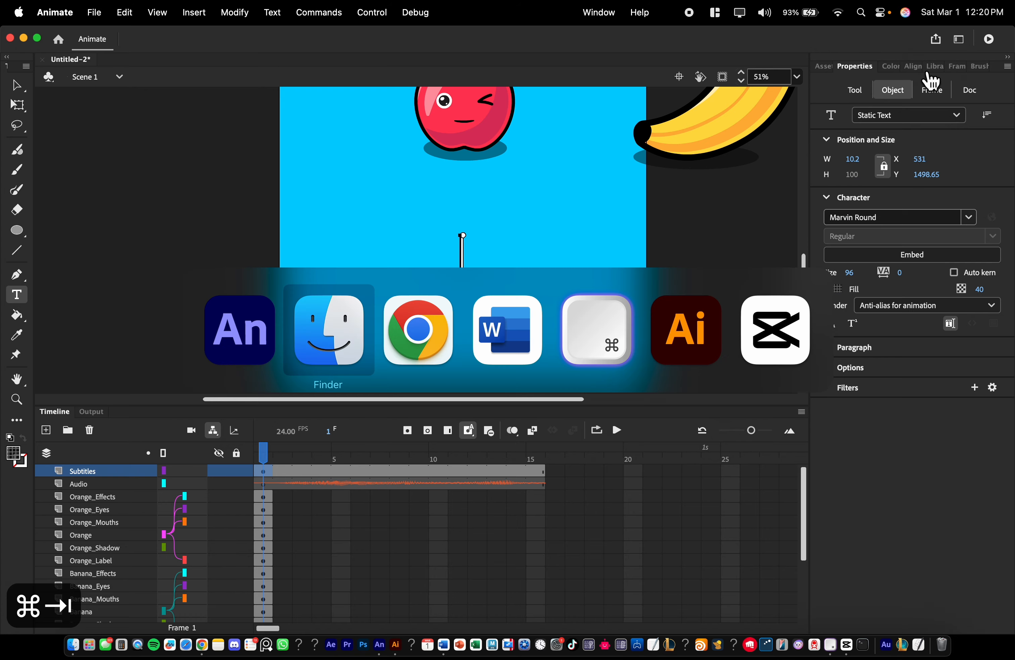
key(super+Tab)
key(super+Tab)
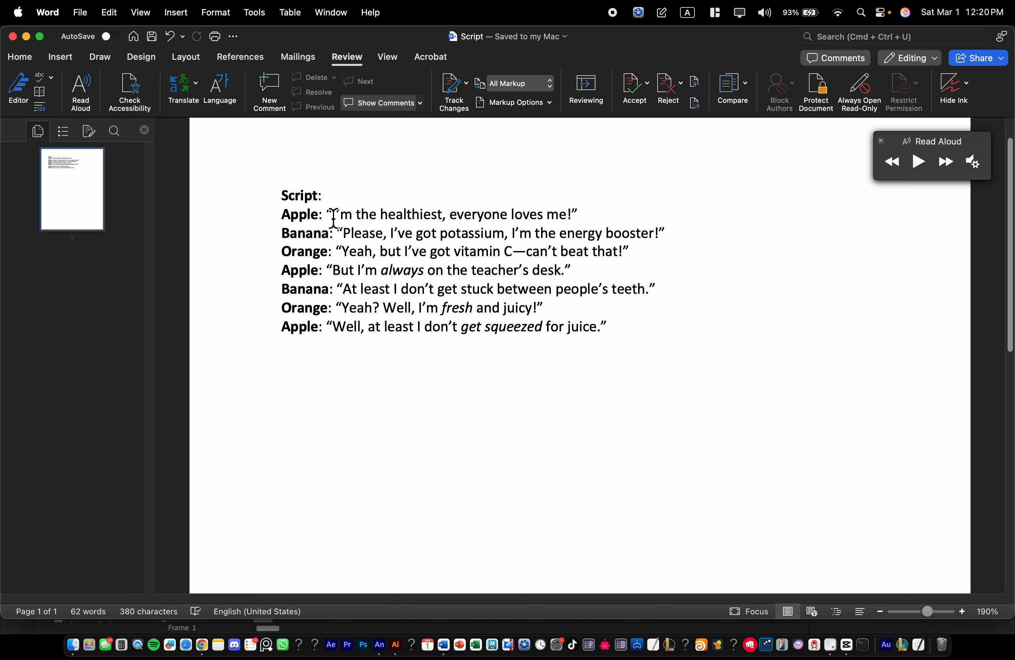
drag(334, 215, 571, 217)
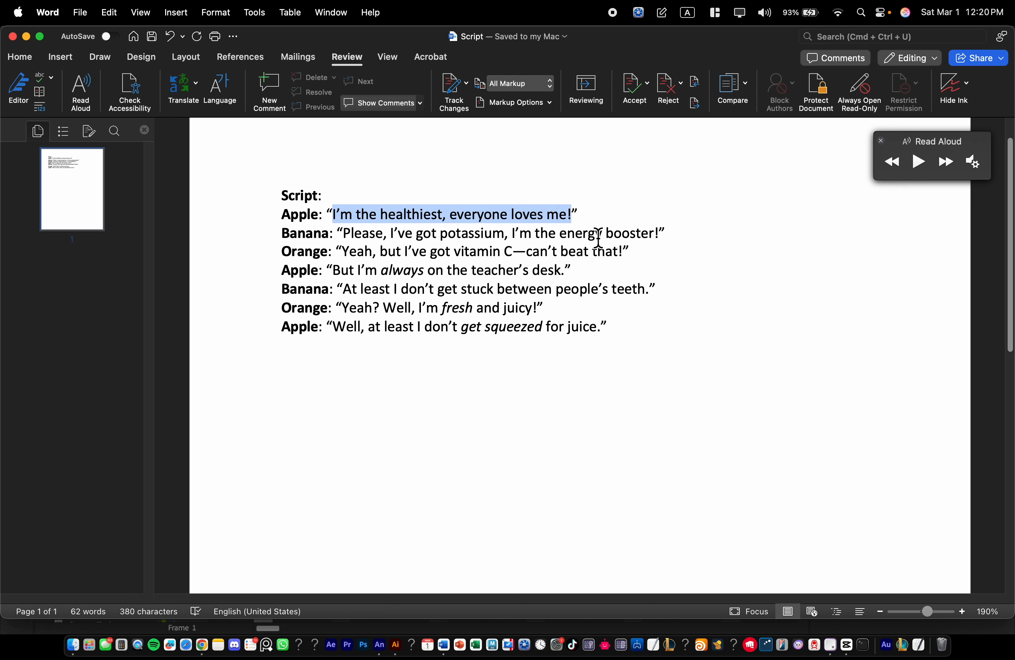
key(super+c)
key(super+c)
key(super+Tab)
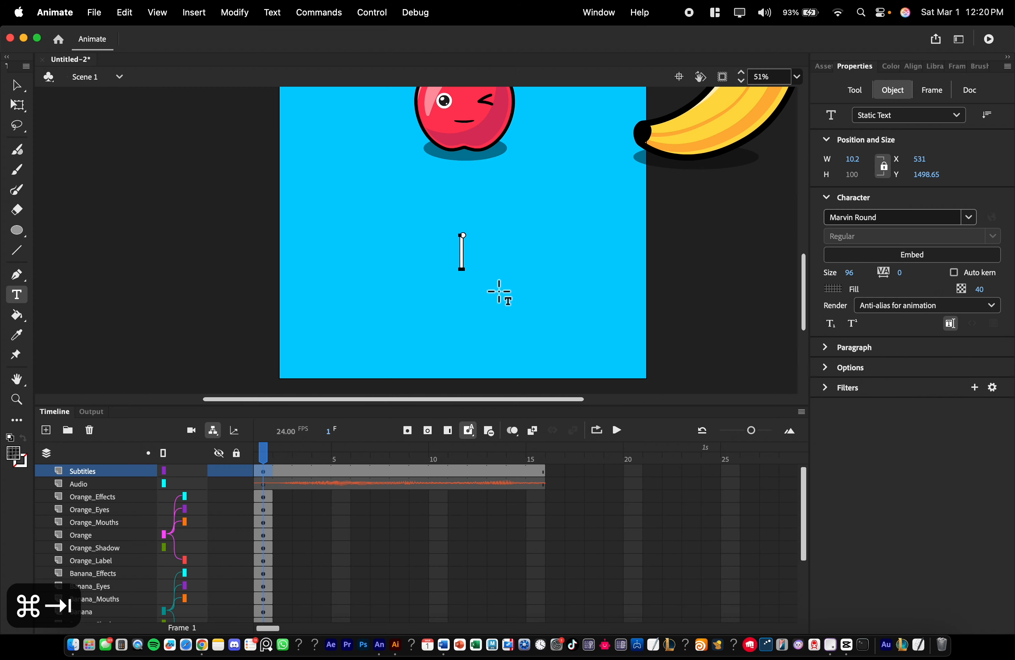
key(super+v)
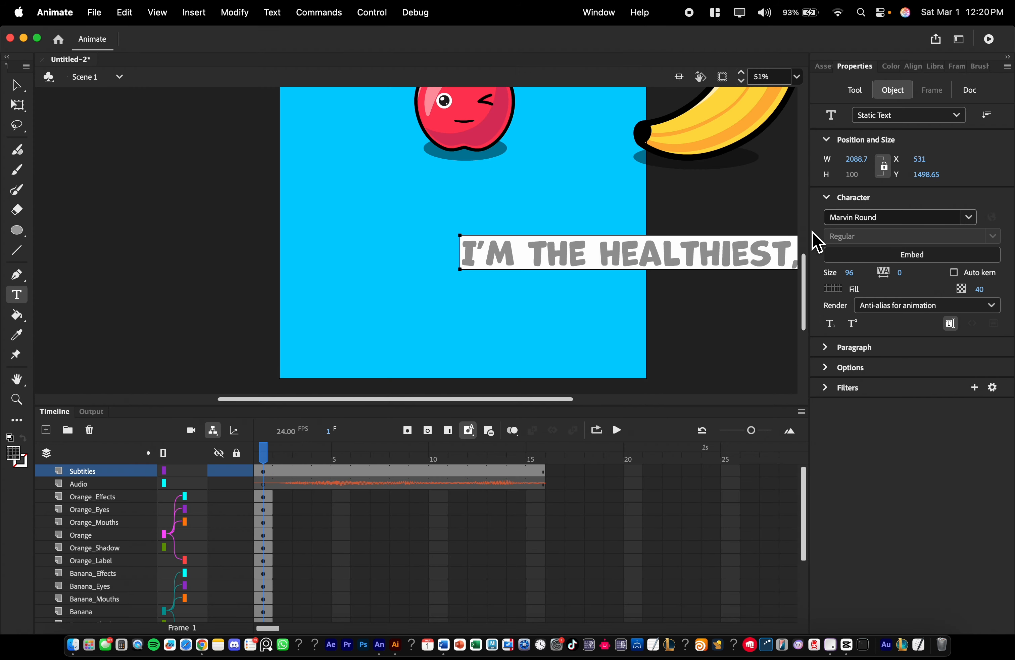
Select all of the subtitle text and set its paragraph alignment to centred.
key(super+a)
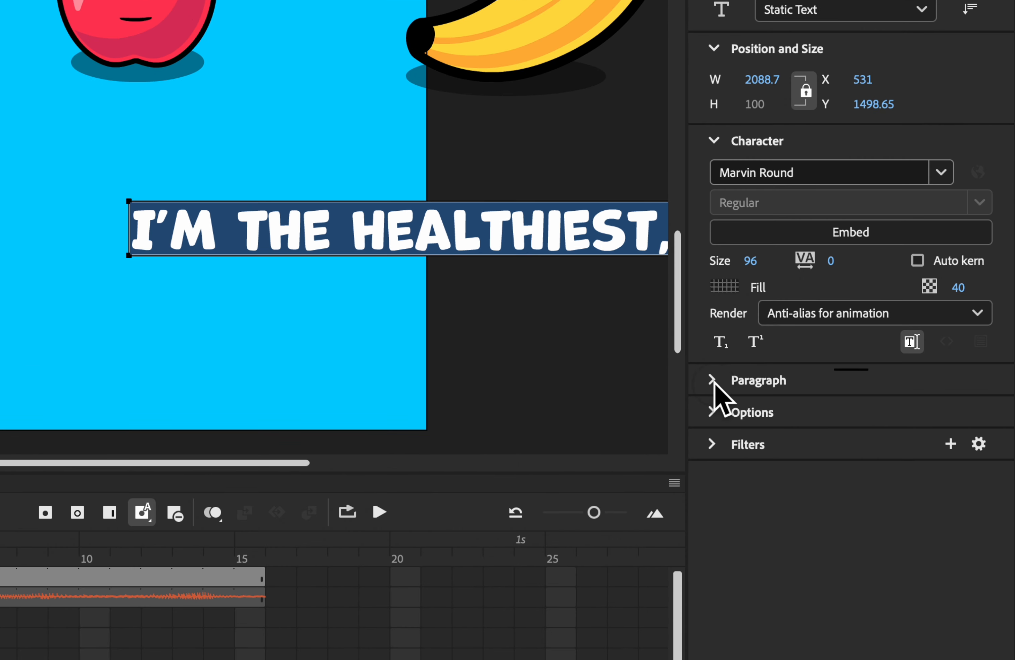
click(713, 380)
click(761, 412)
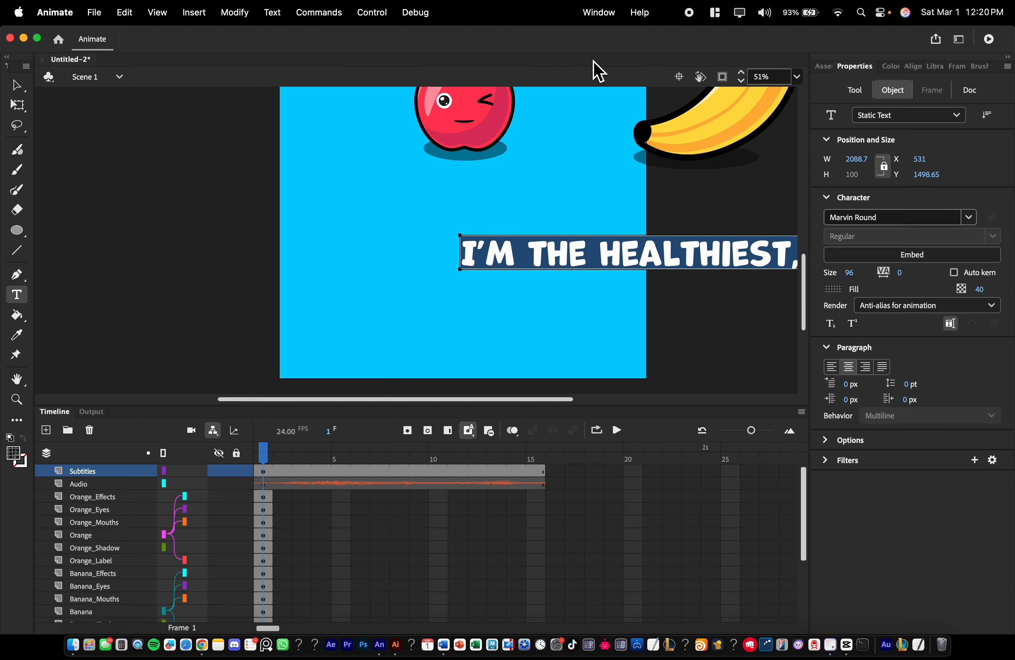
Align the subtitle text object to the stage's horizontal centre.
click(609, 13)
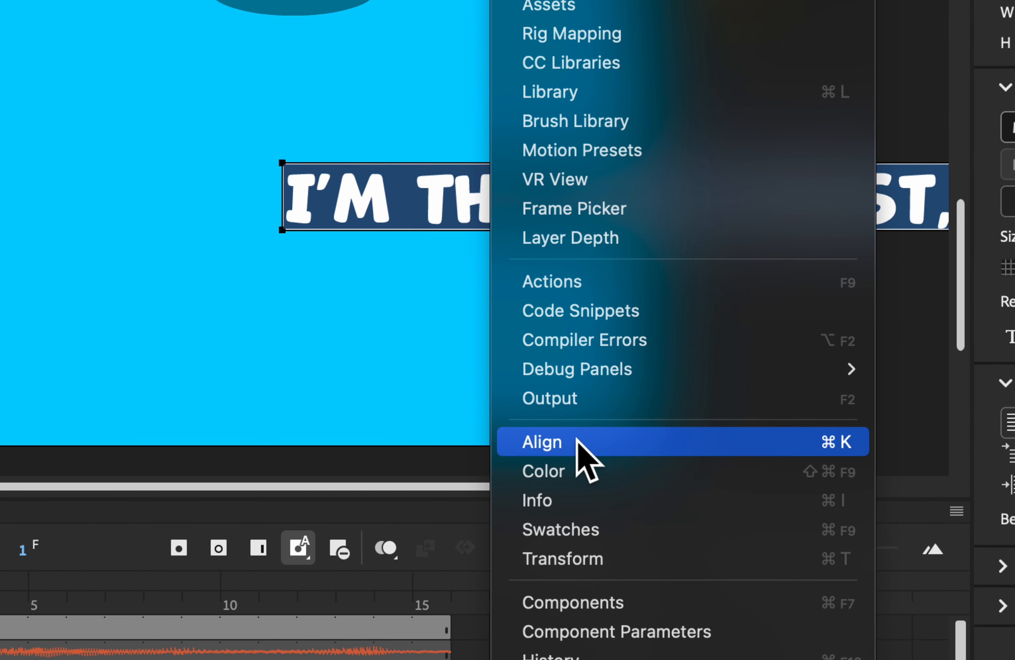
click(570, 445)
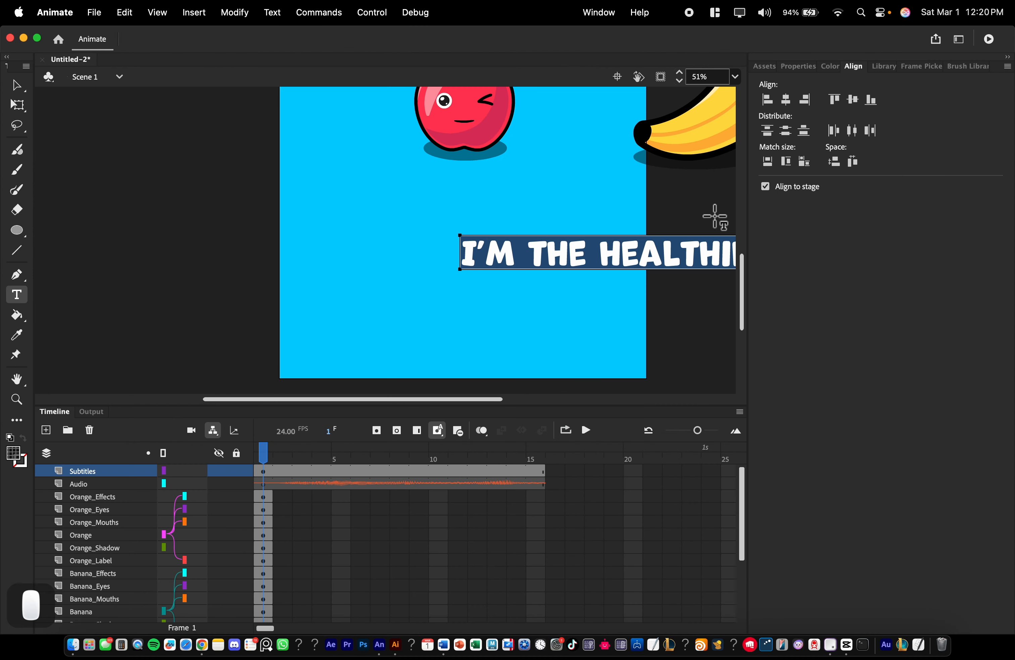
click(795, 103)
click(791, 103)
click(789, 102)
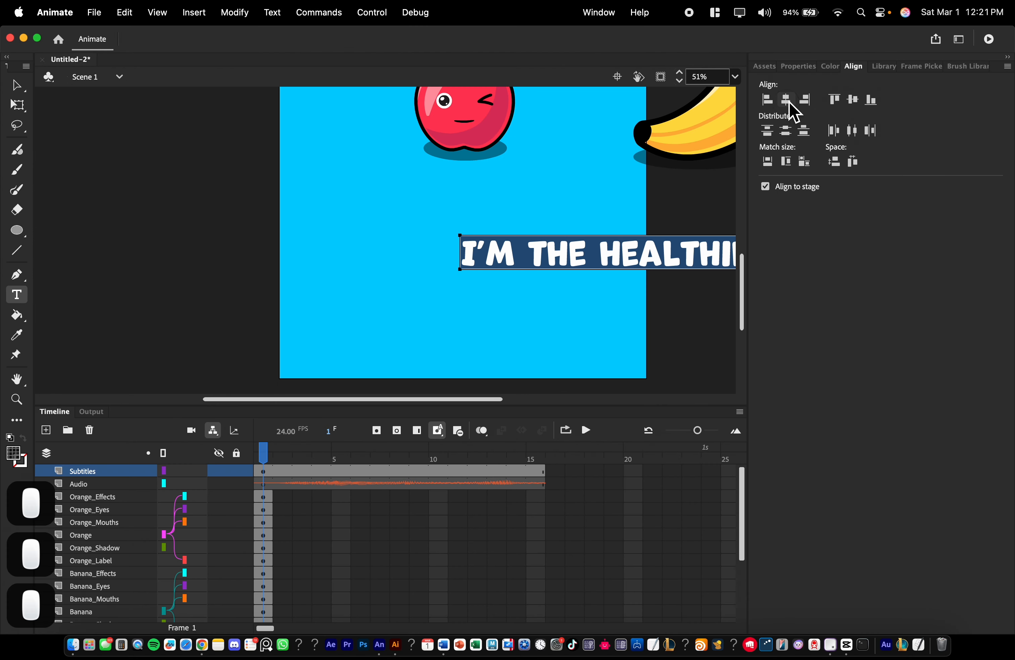
click(17, 105)
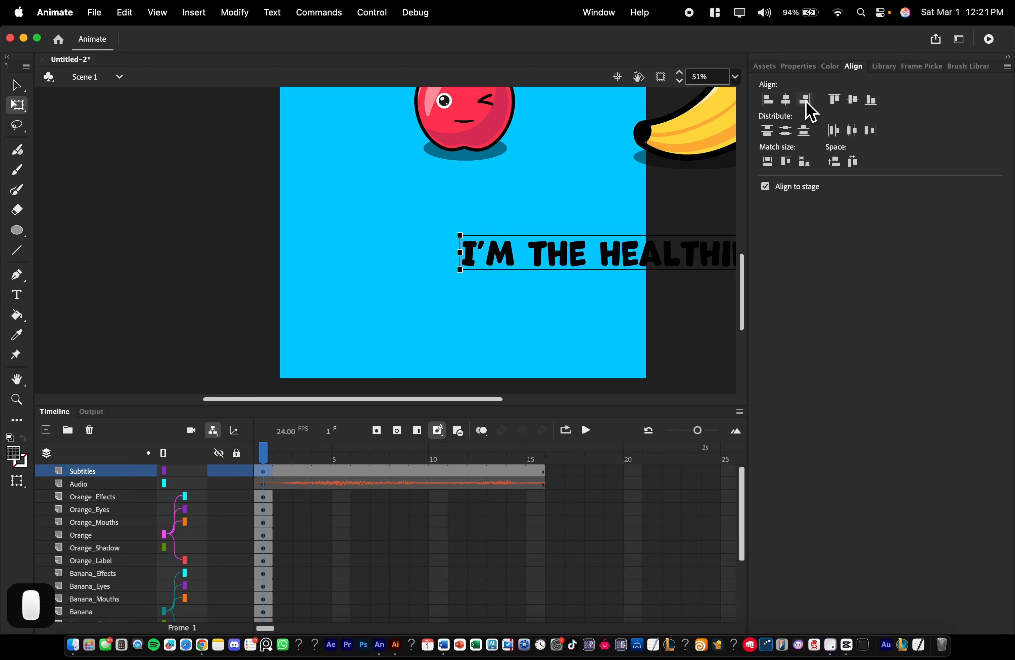
click(791, 105)
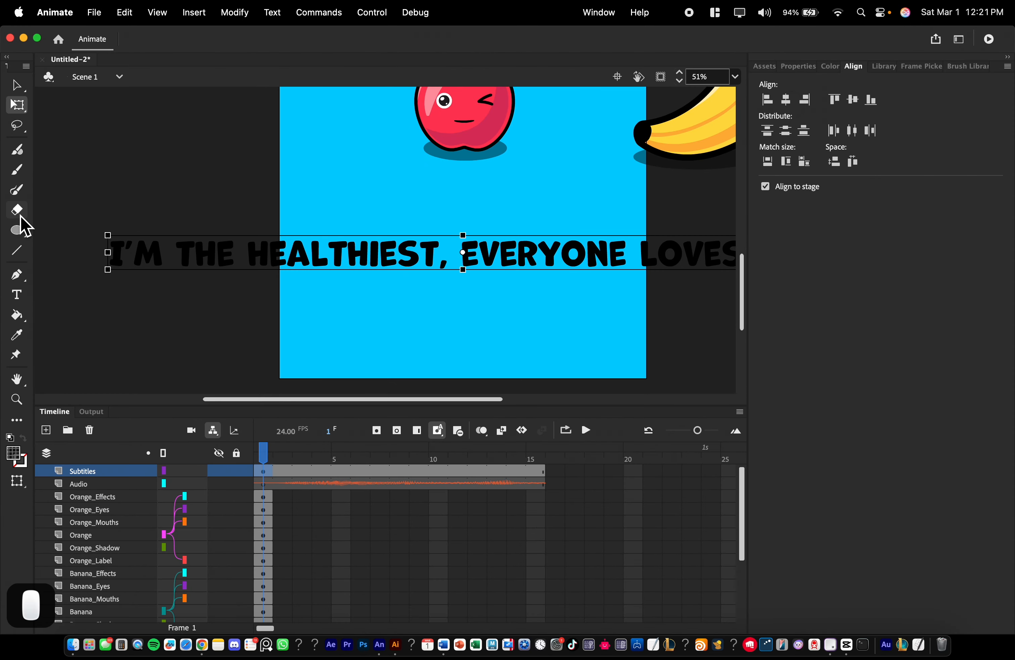
Break the subtitle text after the comma so "everyone loves me!" starts on a second line.
click(21, 302)
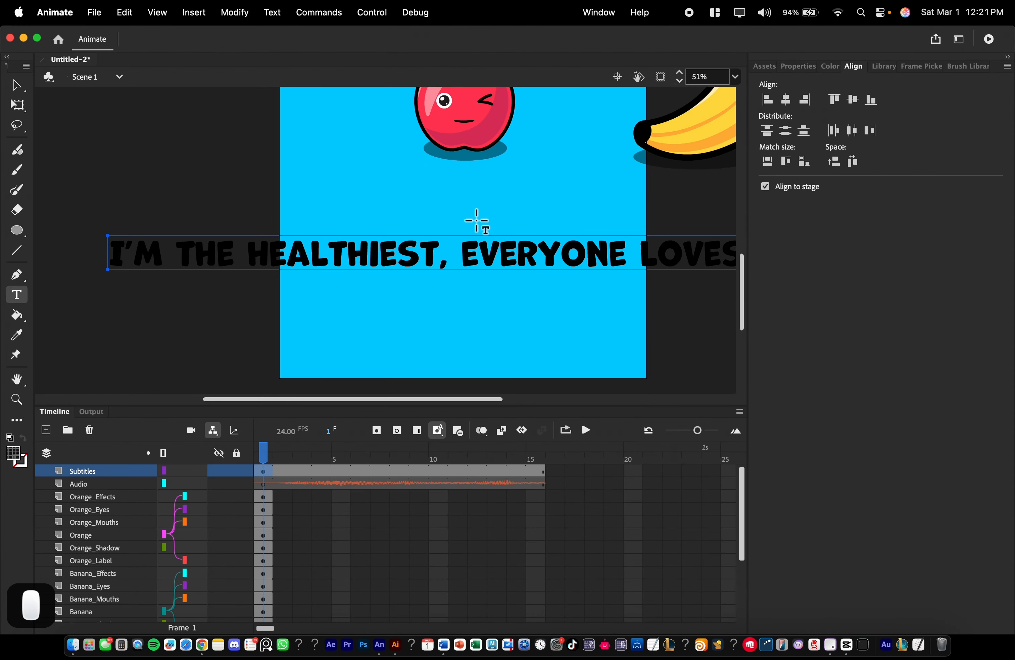
click(458, 250)
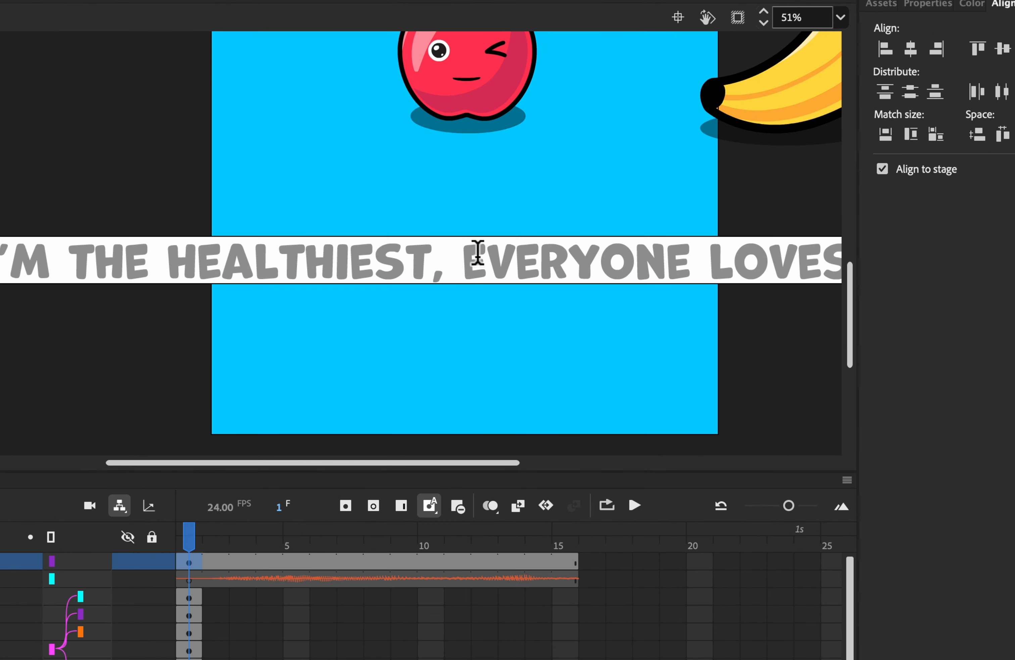
key(Delete)
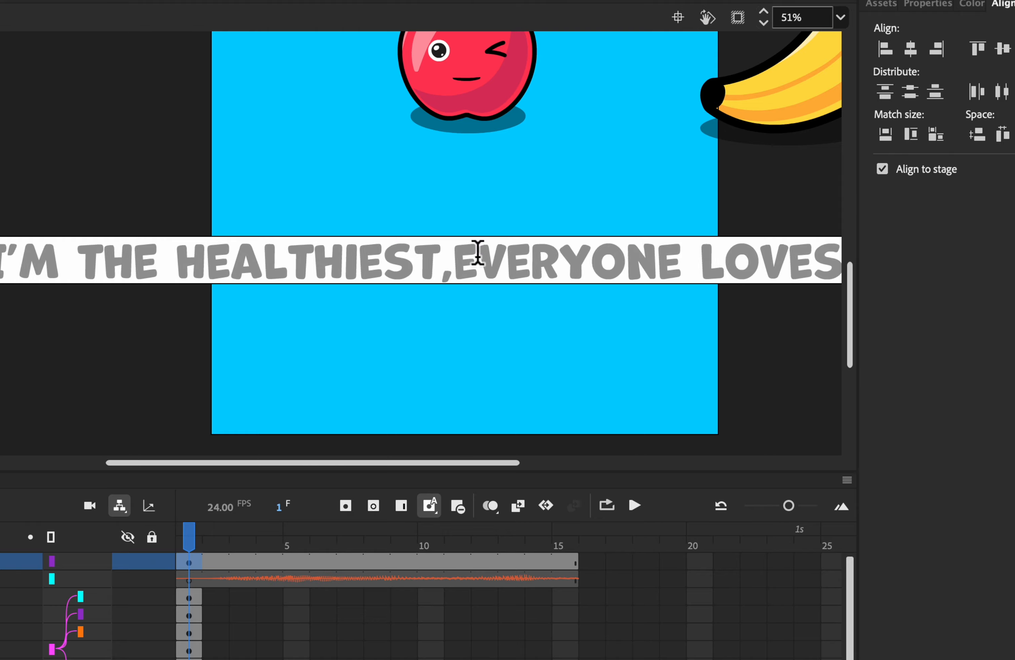
key(Return)
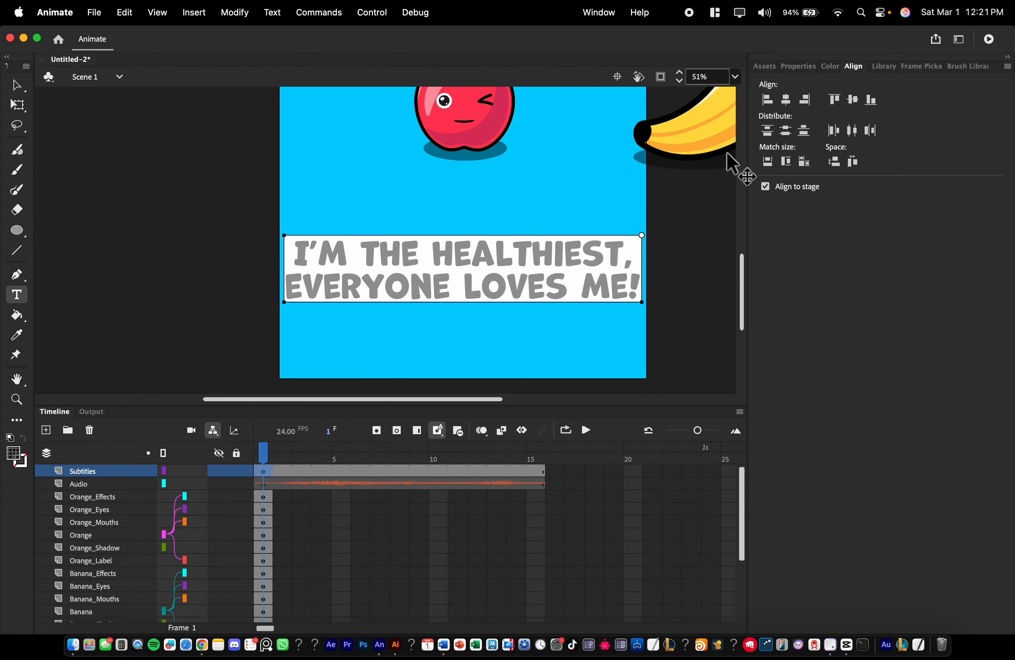
Set the whole subtitle's font size to 72 and move it down to Y about 1662.5, near the stage's lower edge.
key(super+a)
click(799, 65)
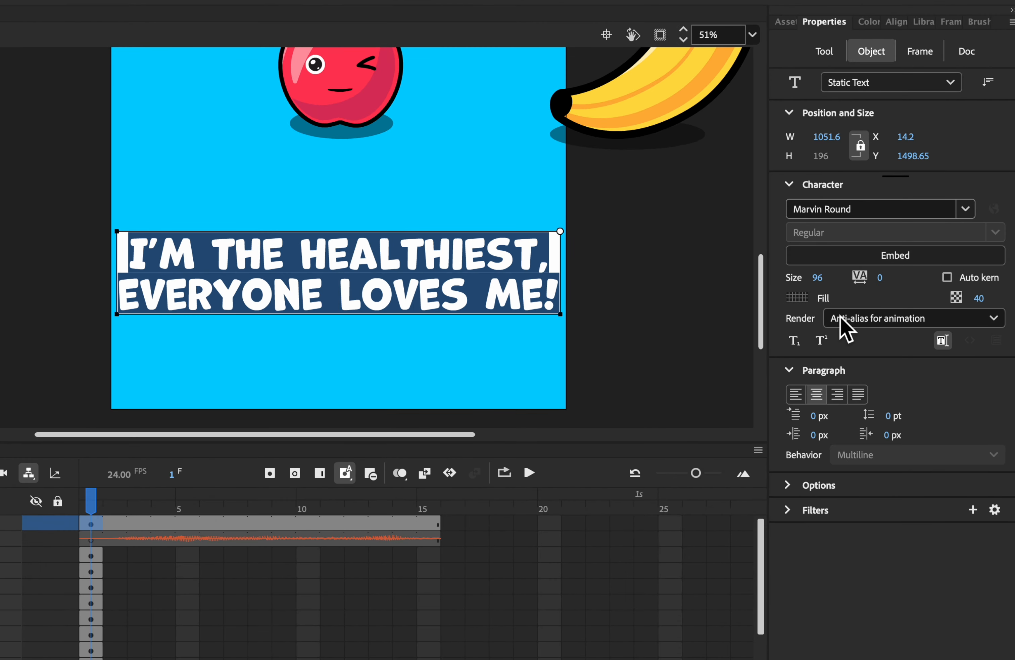
drag(817, 280, 793, 280)
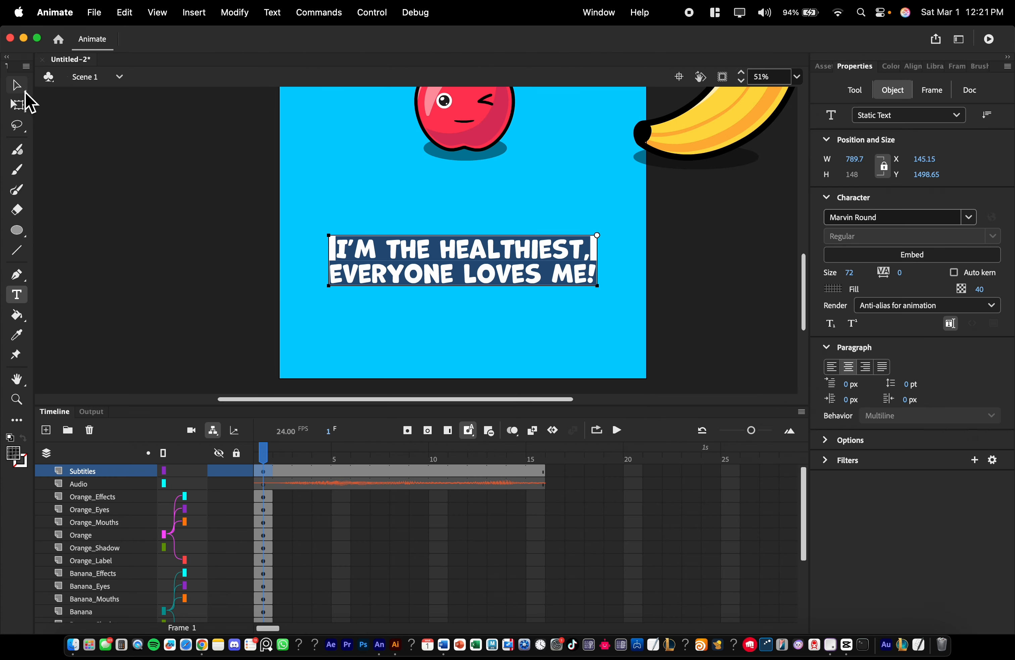
click(17, 106)
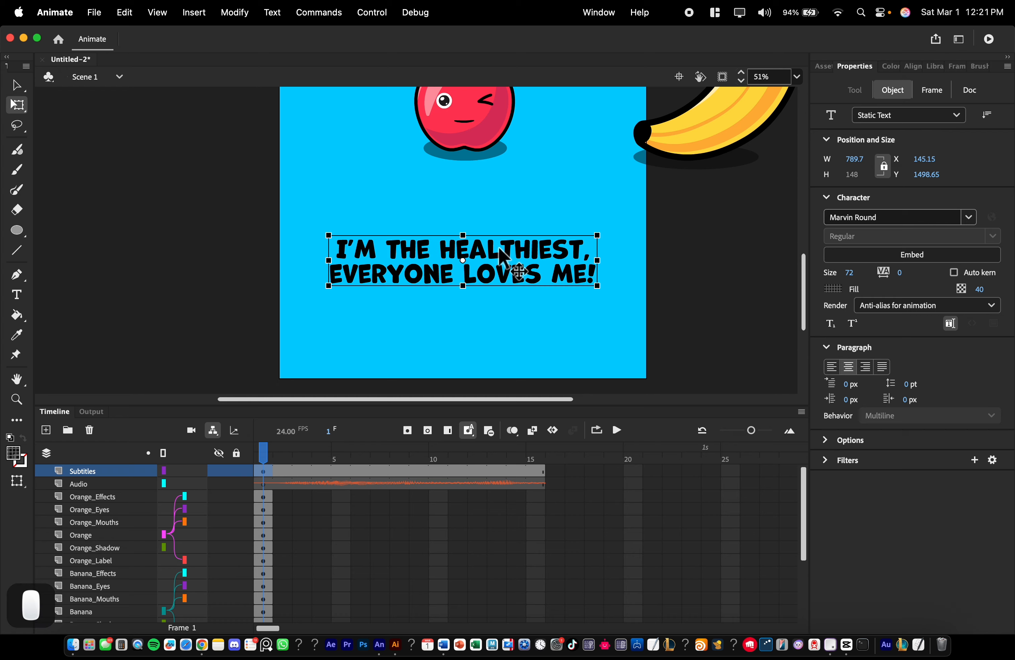
drag(507, 250, 506, 306)
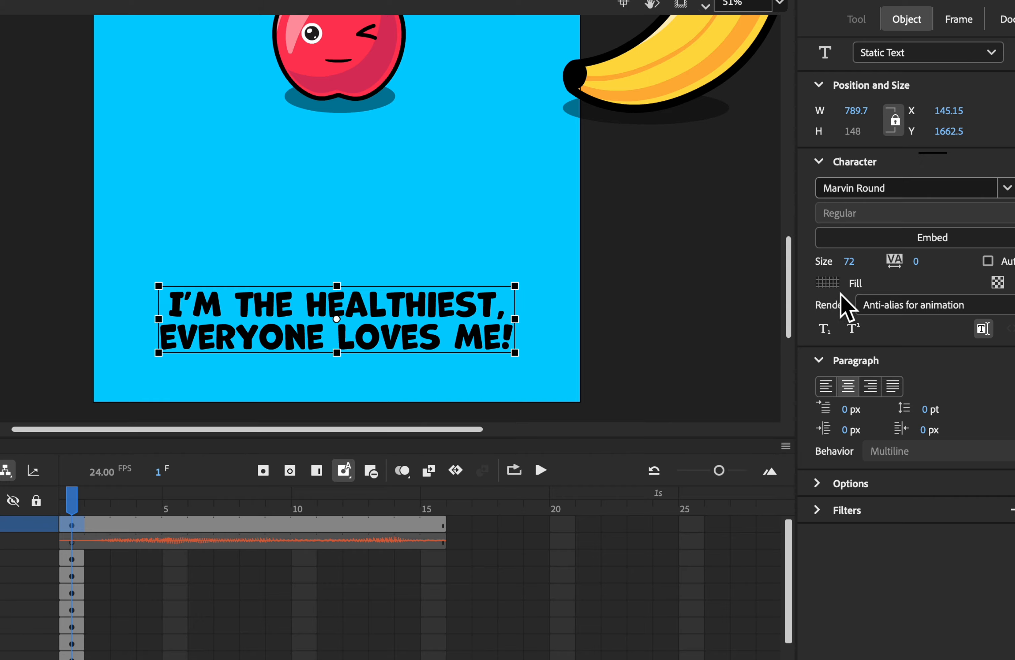
Set the subtitle text fill to a medium blue swatch with 21% alpha.
click(827, 283)
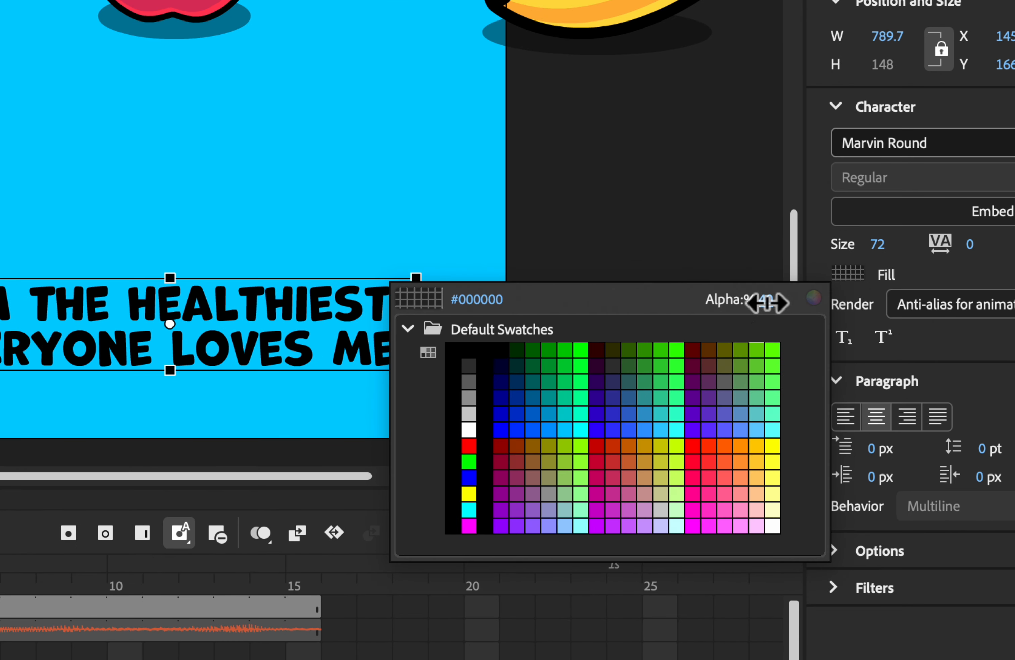
drag(766, 303, 738, 303)
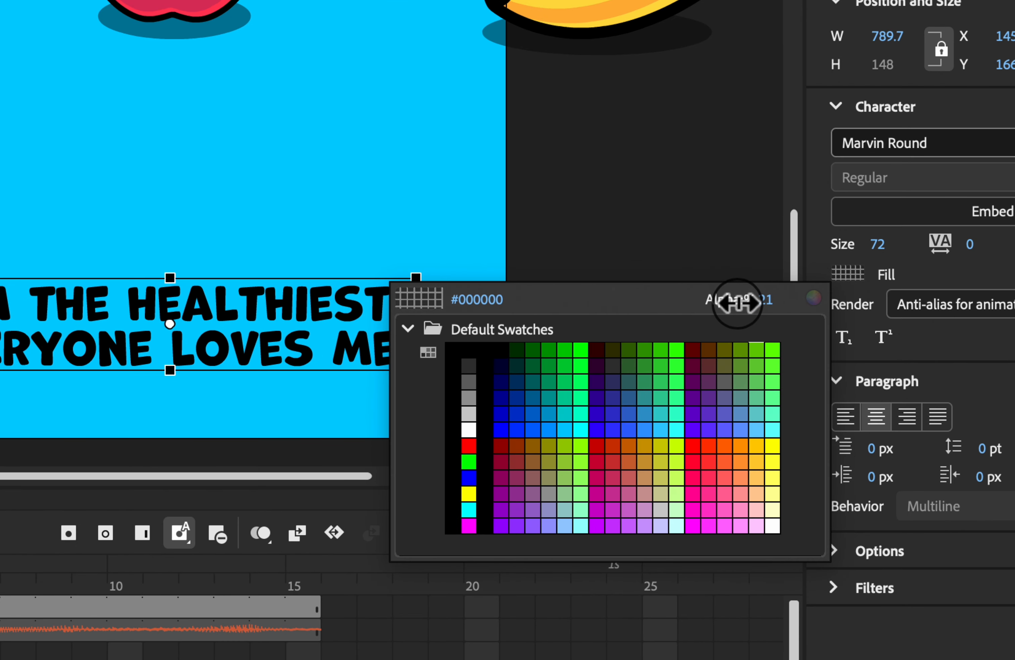
click(325, 333)
click(849, 274)
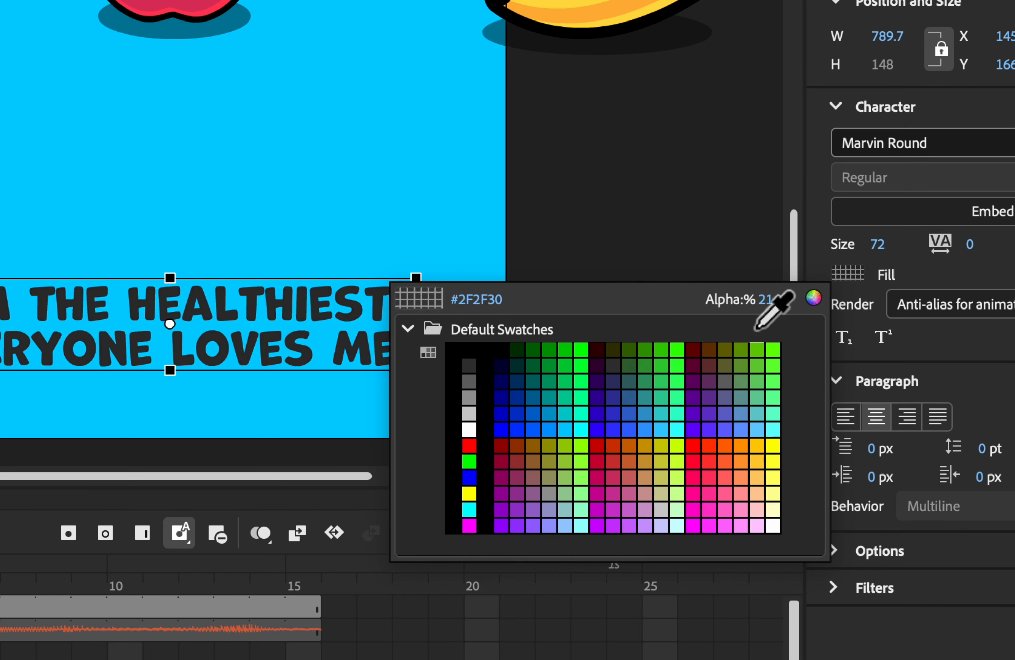
click(580, 428)
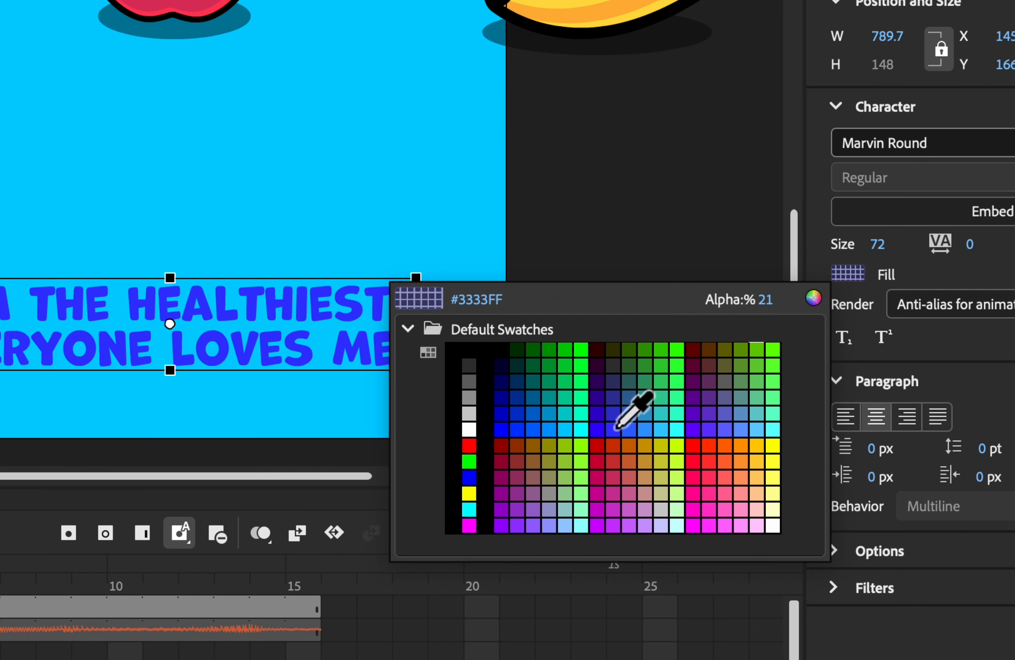
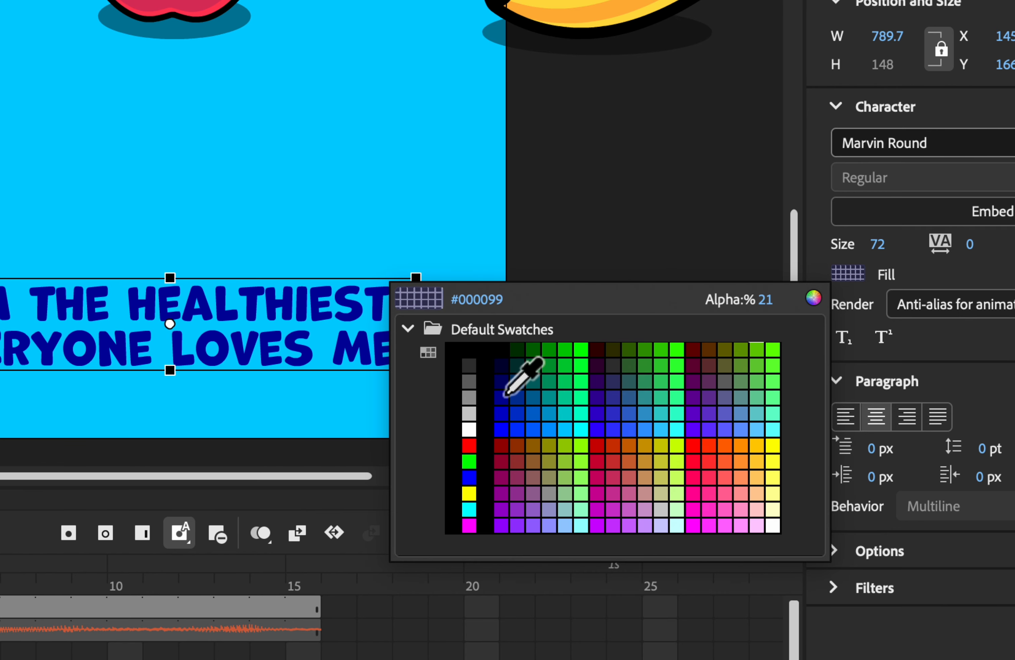
click(634, 398)
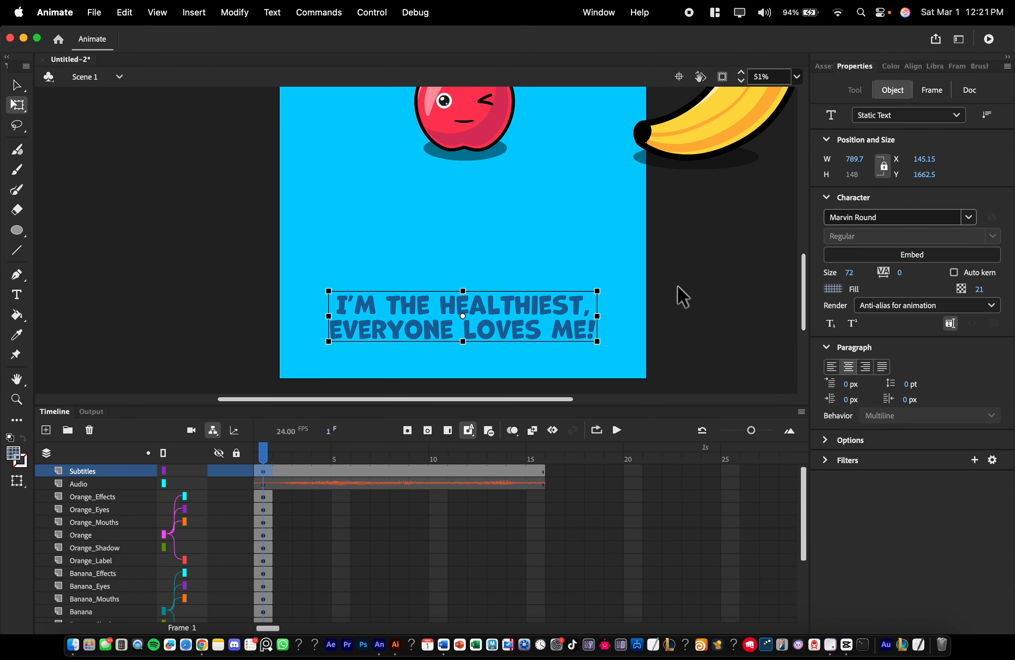
scroll(678, 286, down, 3)
click(655, 262)
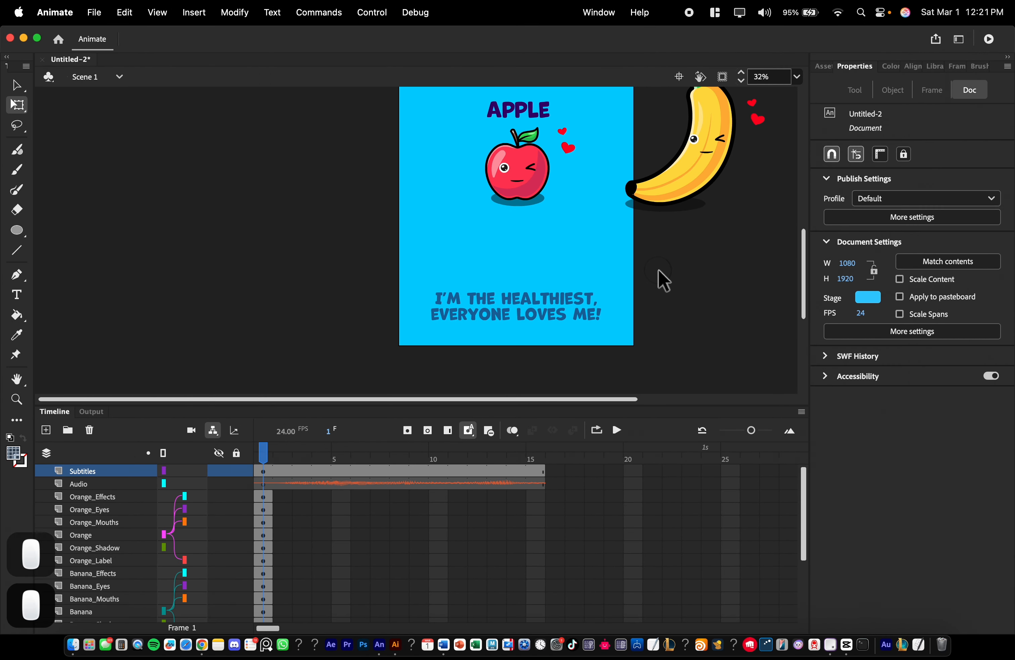
drag(709, 274, 681, 301)
click(532, 335)
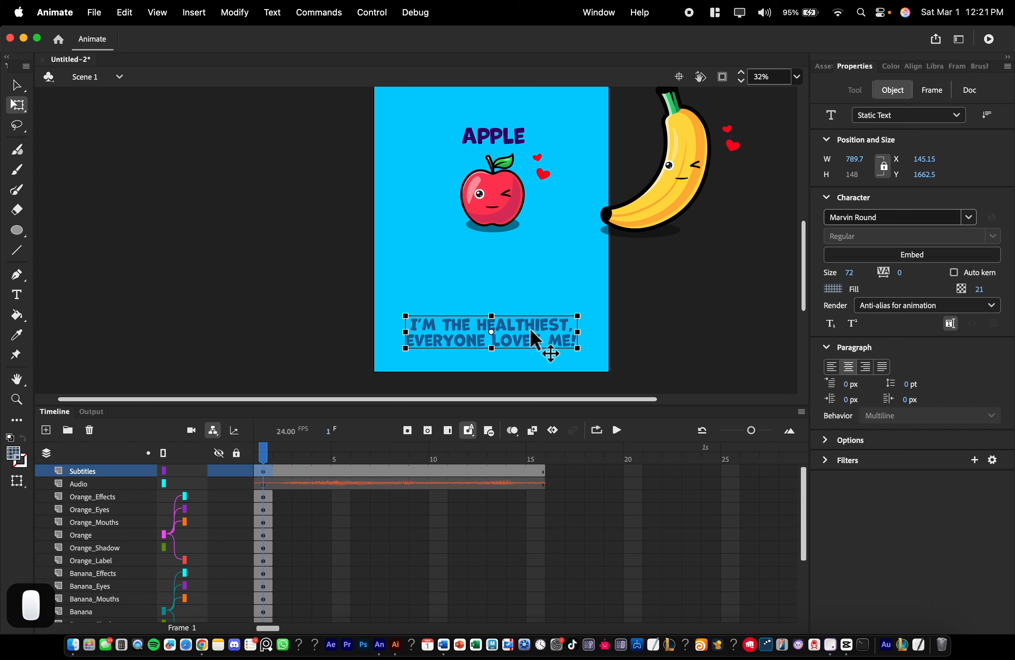
click(428, 274)
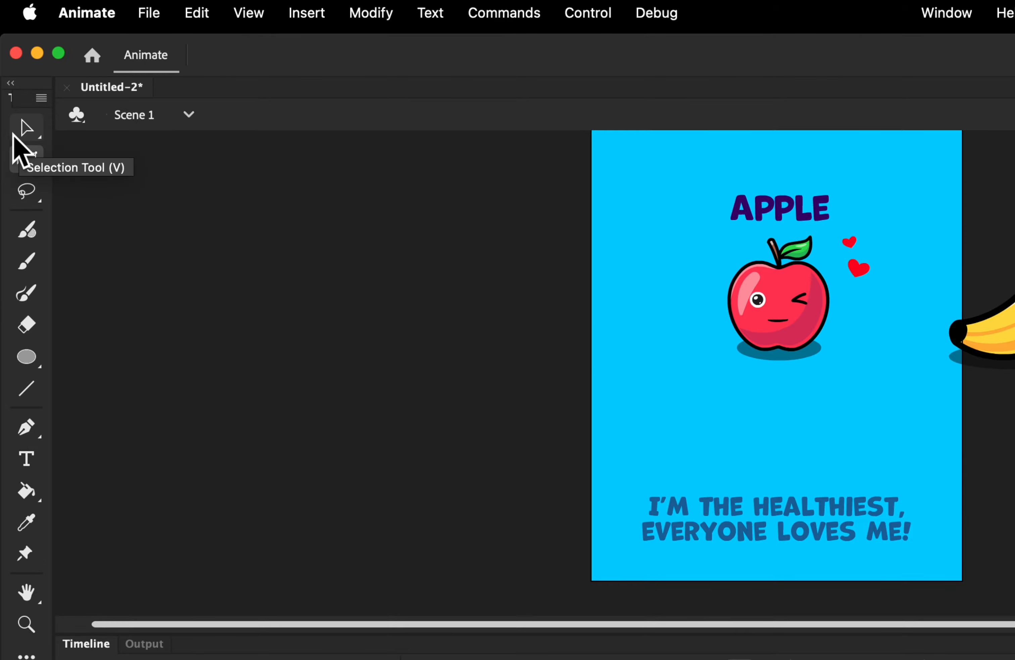
Add the Camera tool to the tool set directly below the Line tool.
click(25, 159)
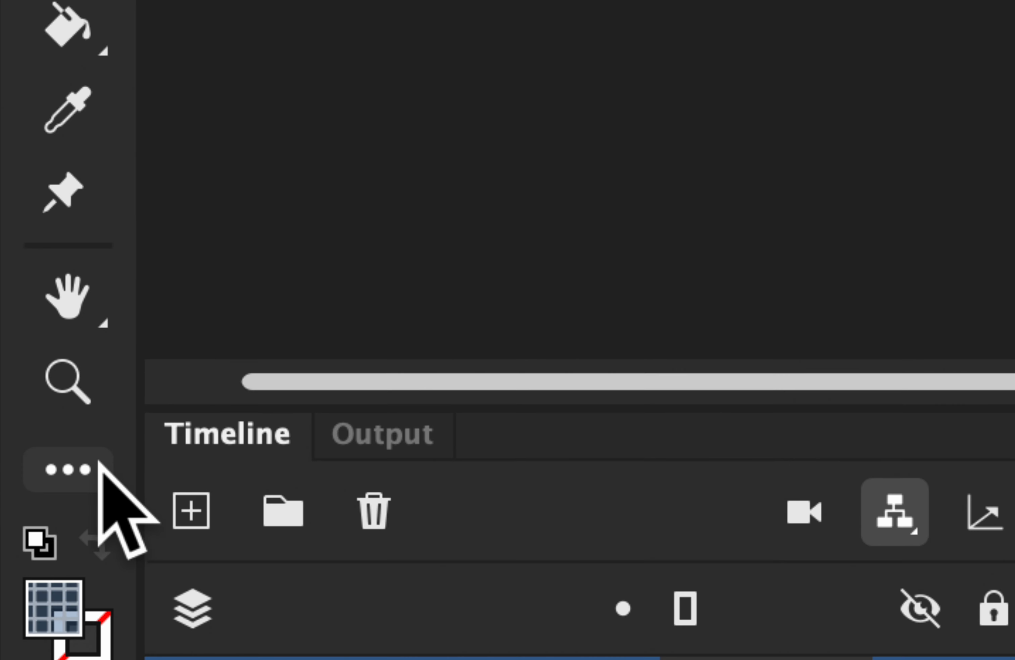
click(88, 469)
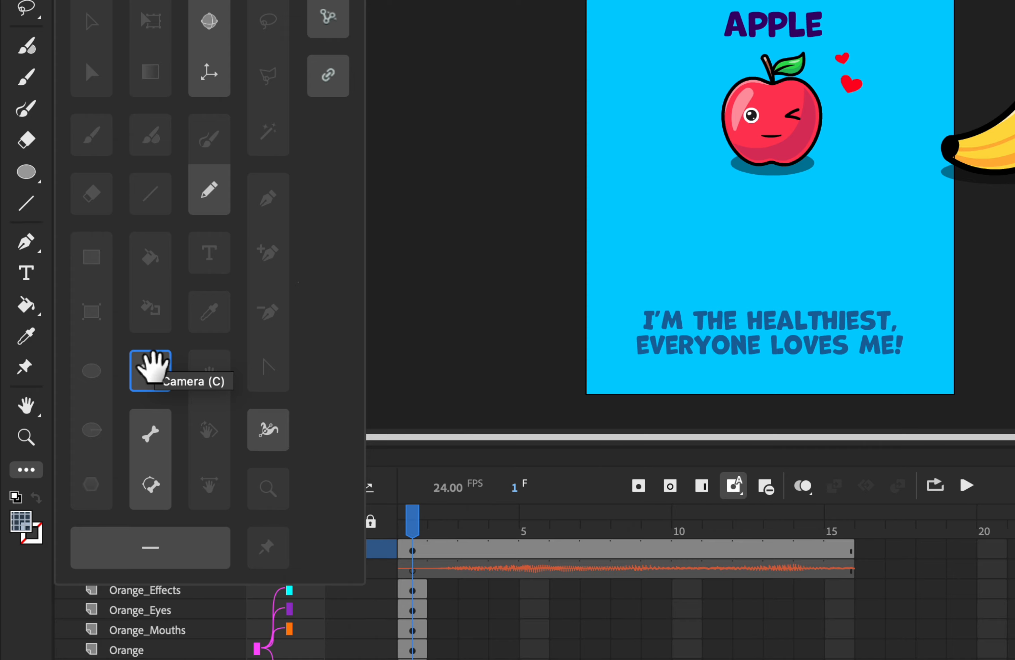
drag(149, 368, 28, 232)
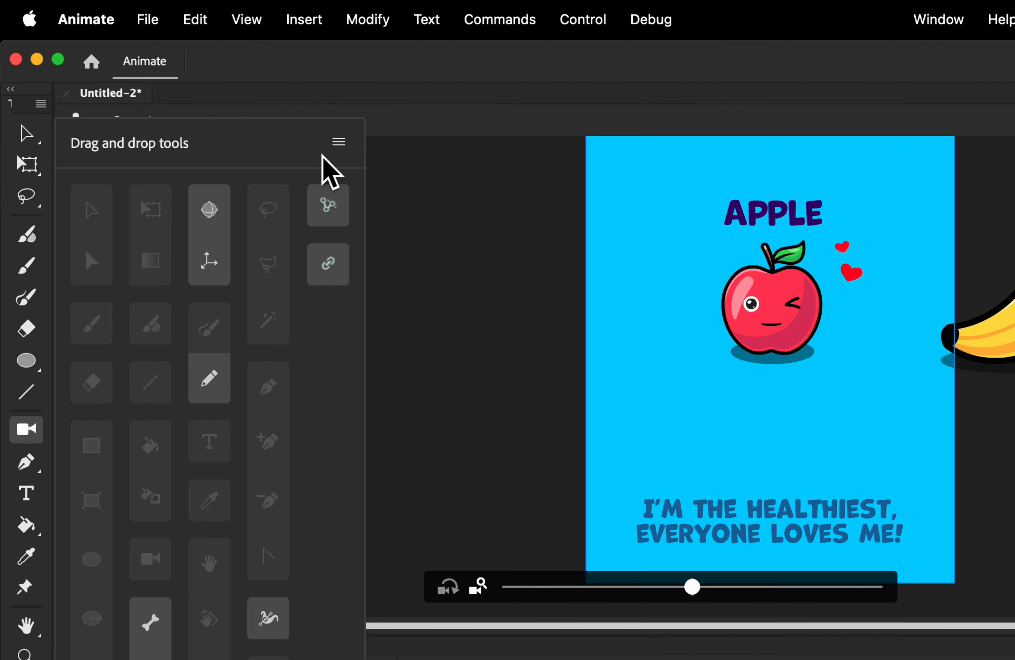
click(447, 102)
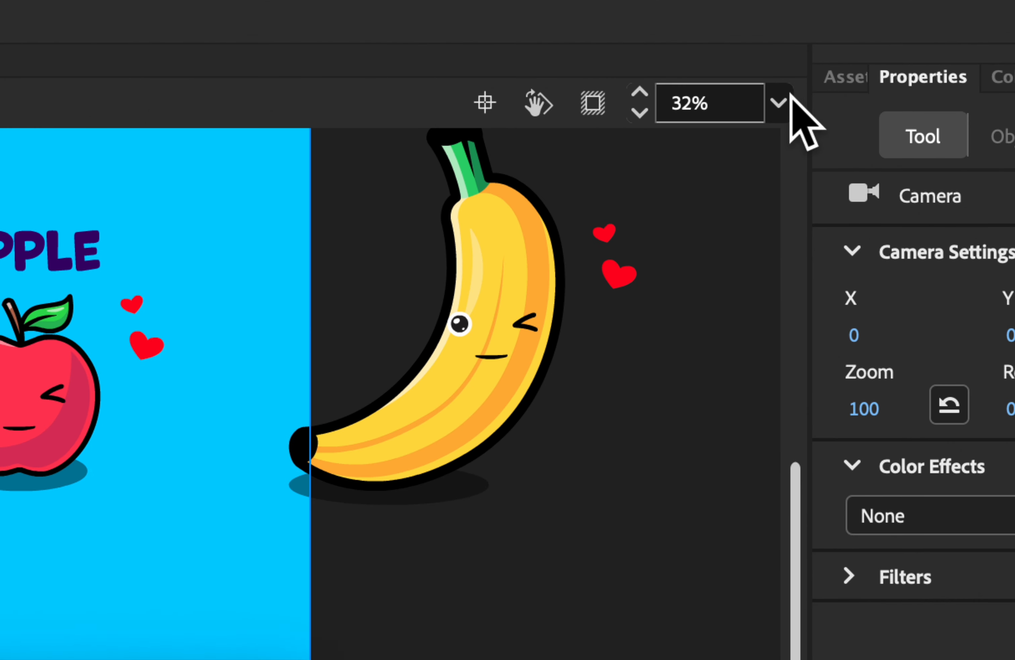
Zoom the camera out to about 74 and shift it slightly vertically to Y about -8.
click(797, 77)
click(827, 146)
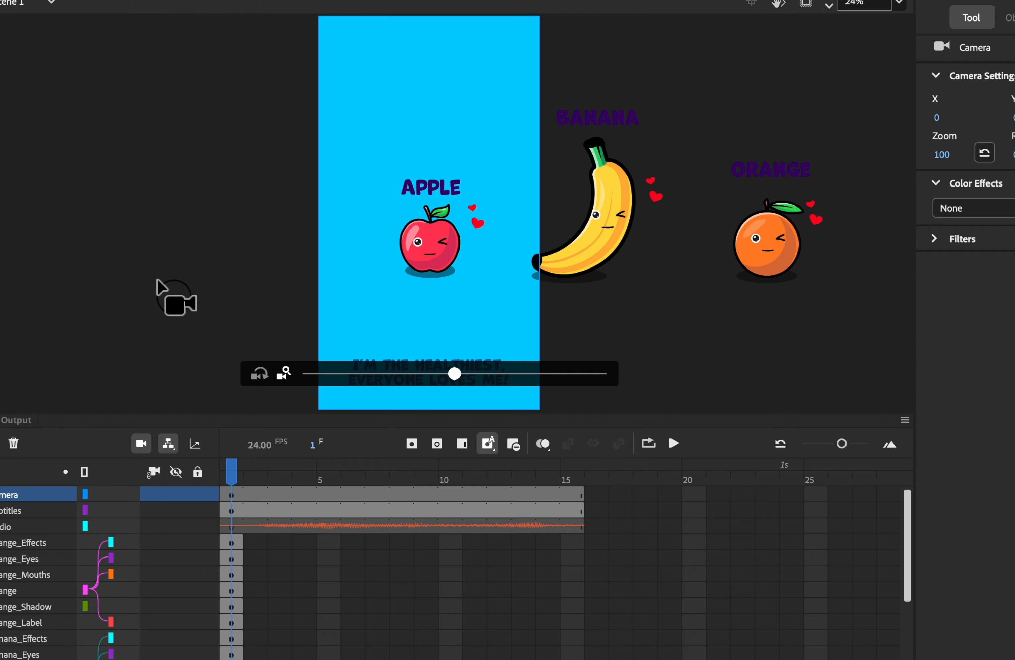
drag(454, 374, 399, 363)
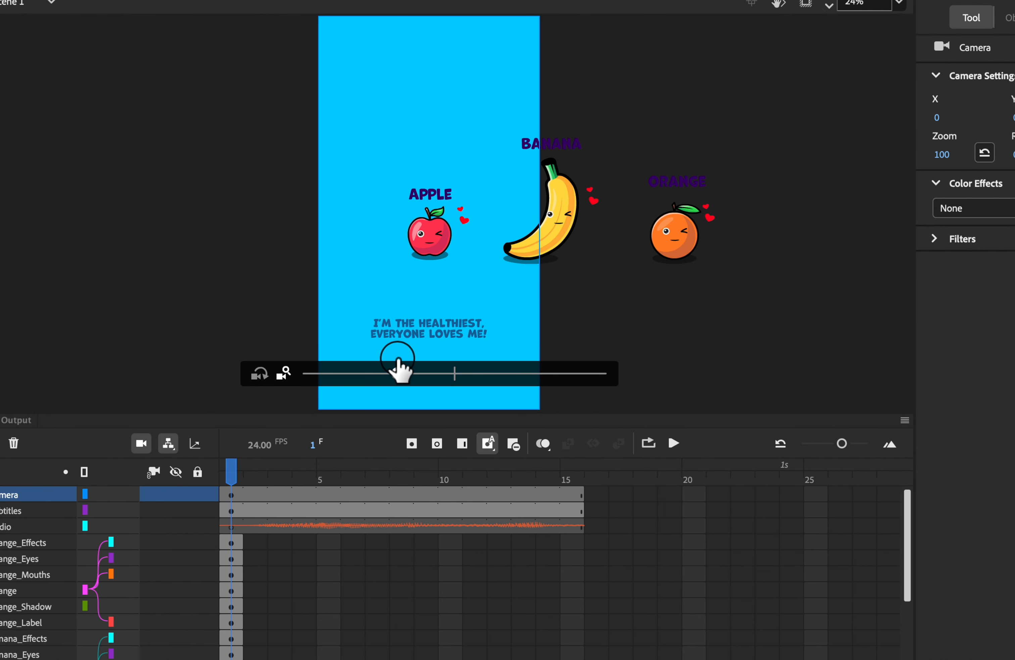
mouse_move(426, 301)
mouse_down()
mouse_move(642, 308)
mouse_move(555, 288)
mouse_move(432, 304)
mouse_move(655, 288)
mouse_move(426, 308)
mouse_up()
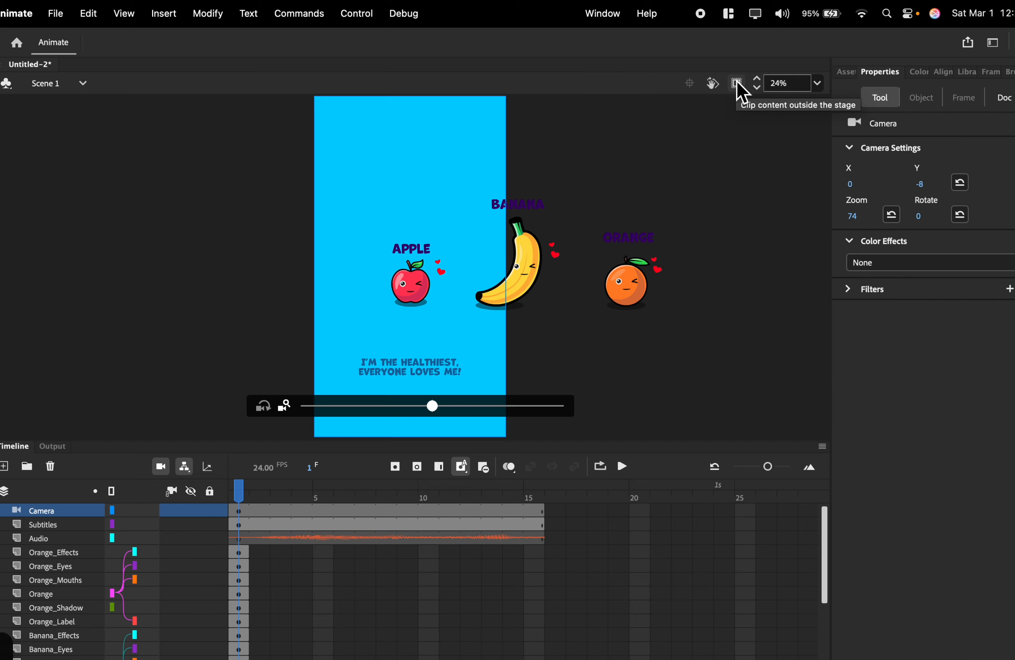
Clip content outside the stage, zoom the camera in to about 97, and reposition the shot around the apple.
click(737, 84)
drag(432, 406, 539, 386)
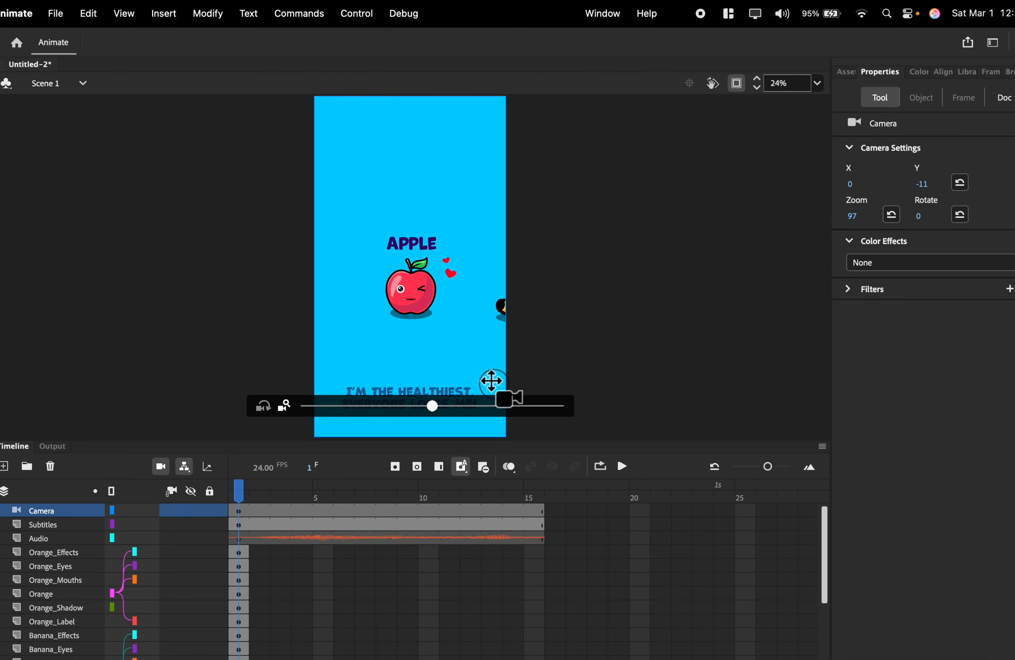
drag(388, 332, 392, 387)
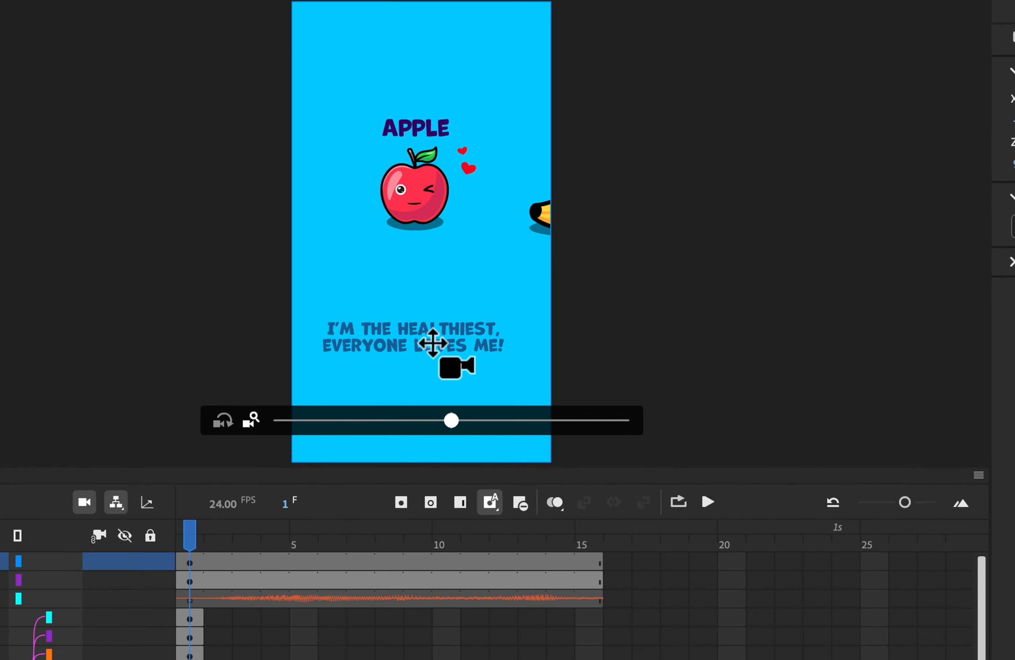
mouse_move(433, 343)
mouse_down()
mouse_move(361, 327)
mouse_move(425, 342)
mouse_up()
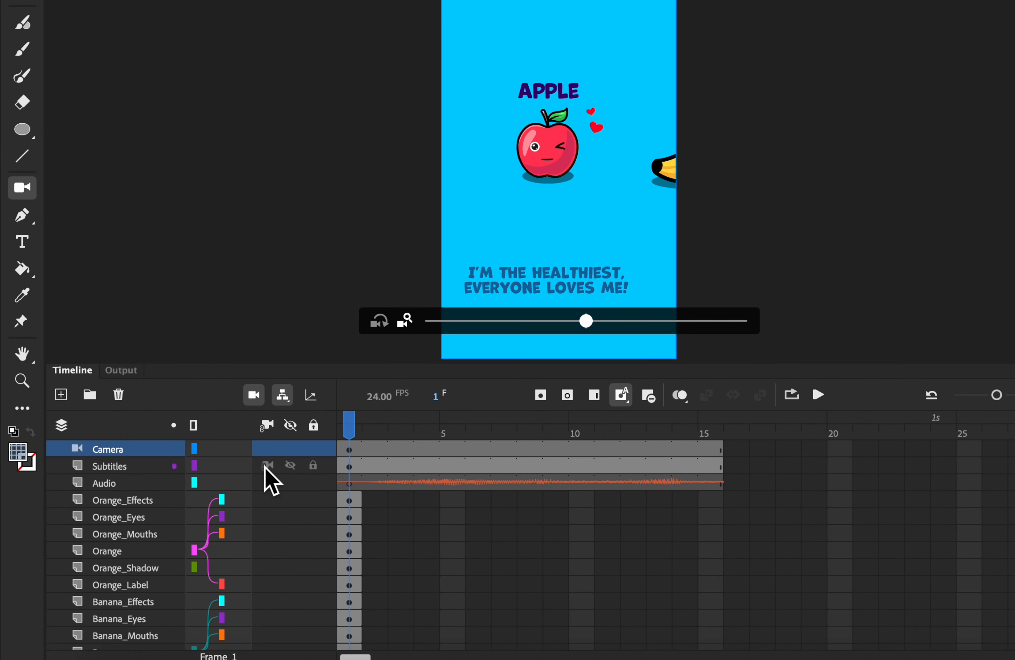
Attach the Subtitles layer to the camera and test it by panning the camera to about X -4, Y -76.
click(266, 467)
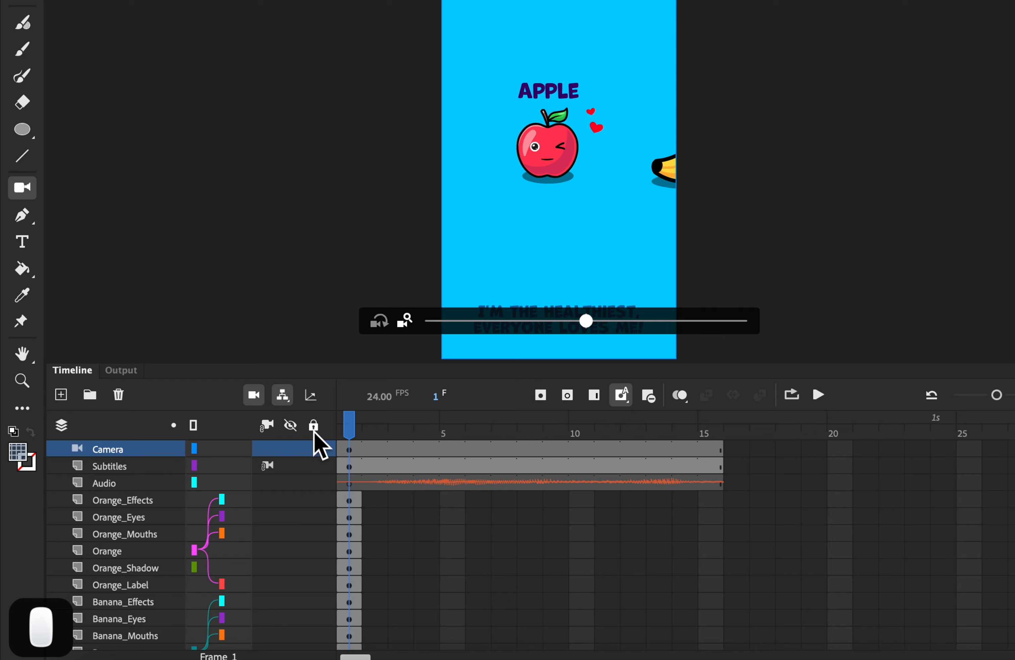
drag(522, 220, 510, 199)
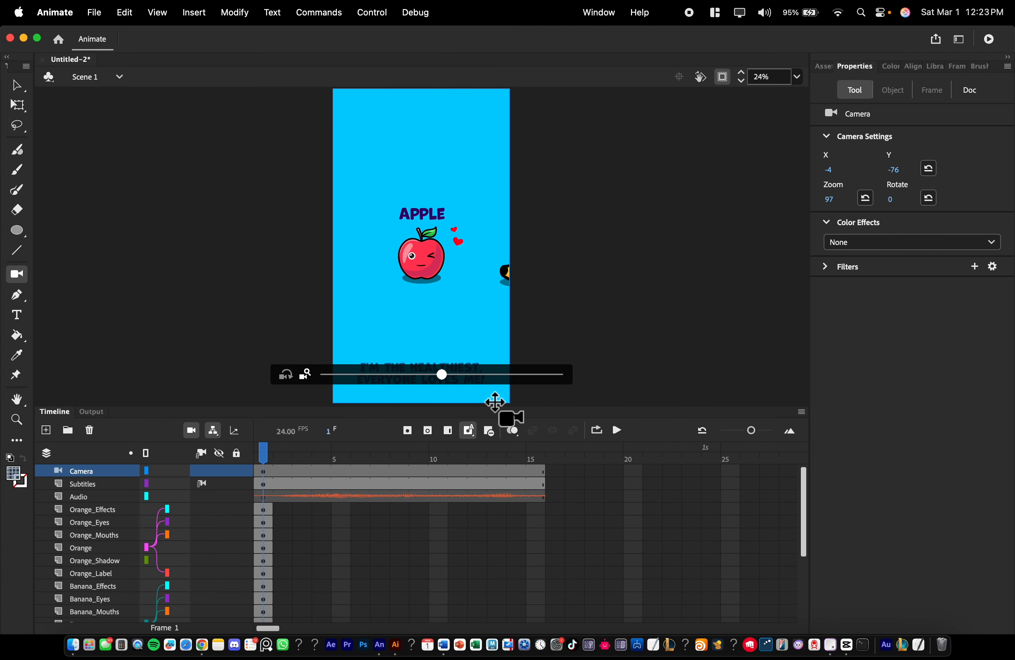
Zoom the camera in on the apple and its label, keeping them large and centred across the stage.
drag(449, 385, 559, 383)
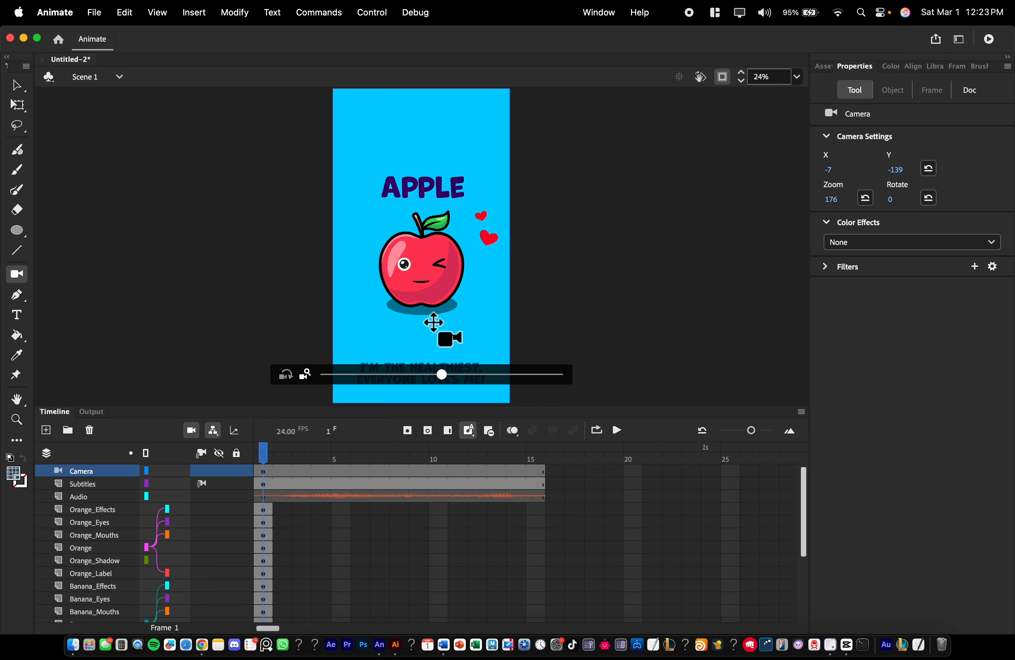
drag(432, 320, 427, 304)
mouse_move(445, 368)
mouse_down()
mouse_move(394, 376)
mouse_move(469, 376)
mouse_move(454, 373)
mouse_up()
drag(438, 327, 447, 322)
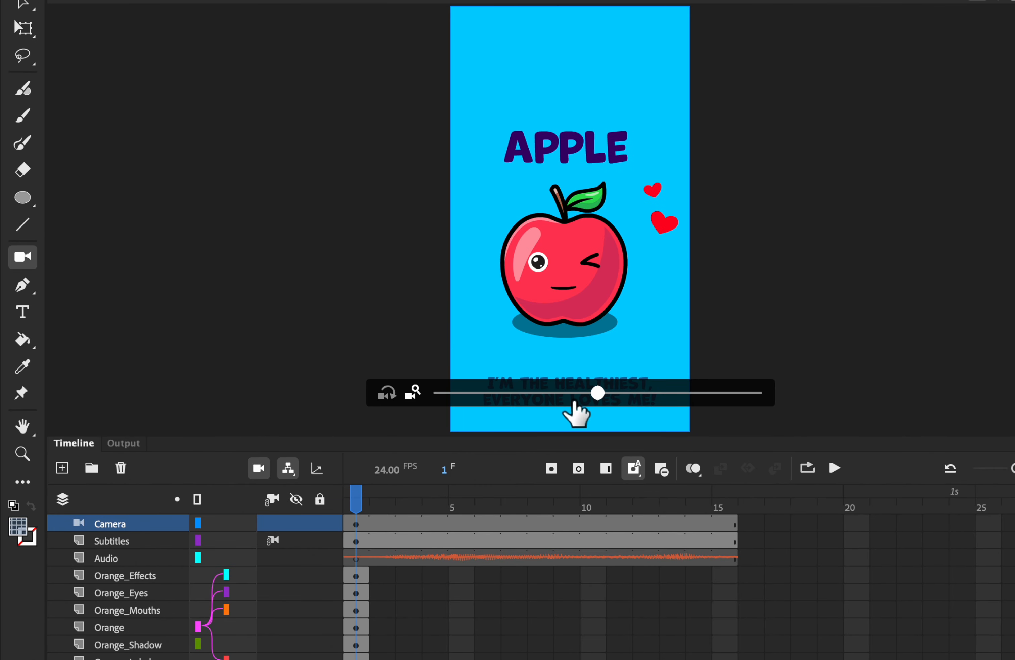
Zoom the camera out and pan it to frame all three fruits on the stage with the banana in the middle.
drag(601, 393, 433, 396)
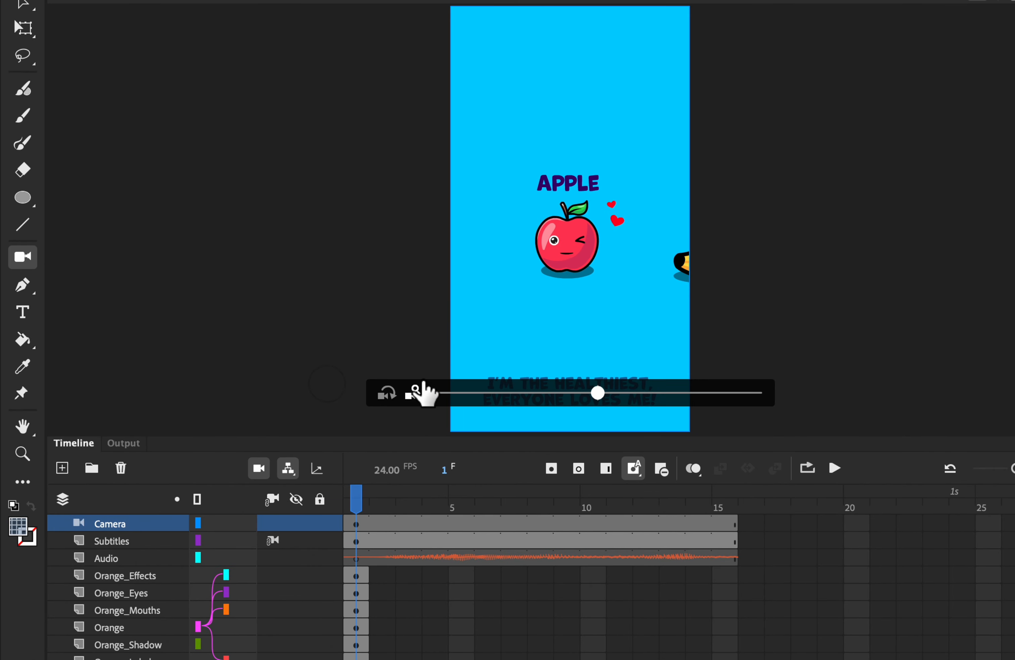
drag(598, 392, 417, 391)
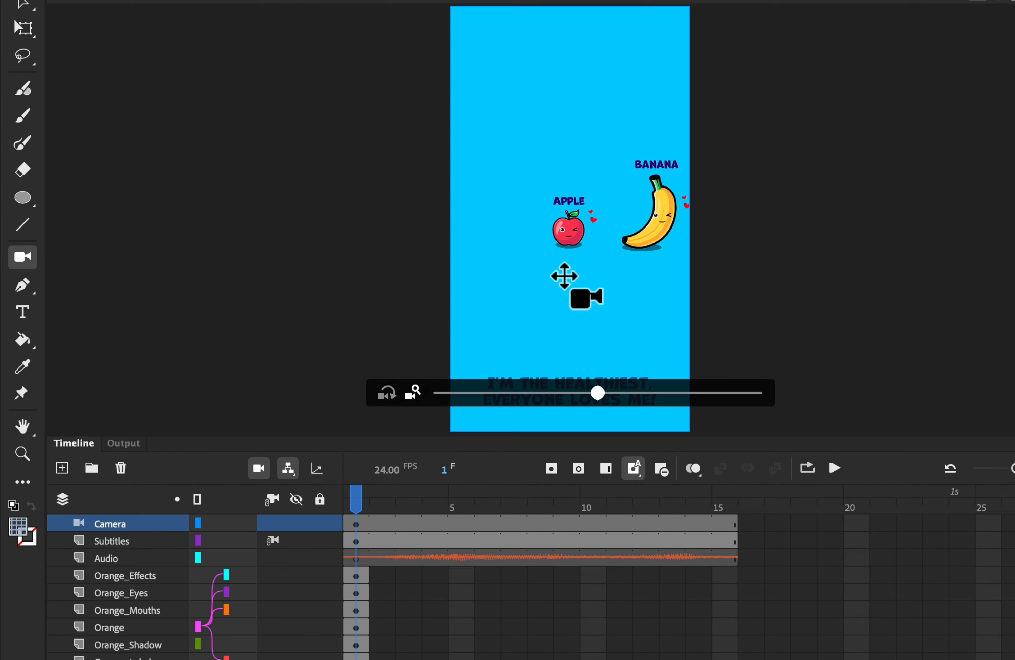
drag(563, 274, 666, 252)
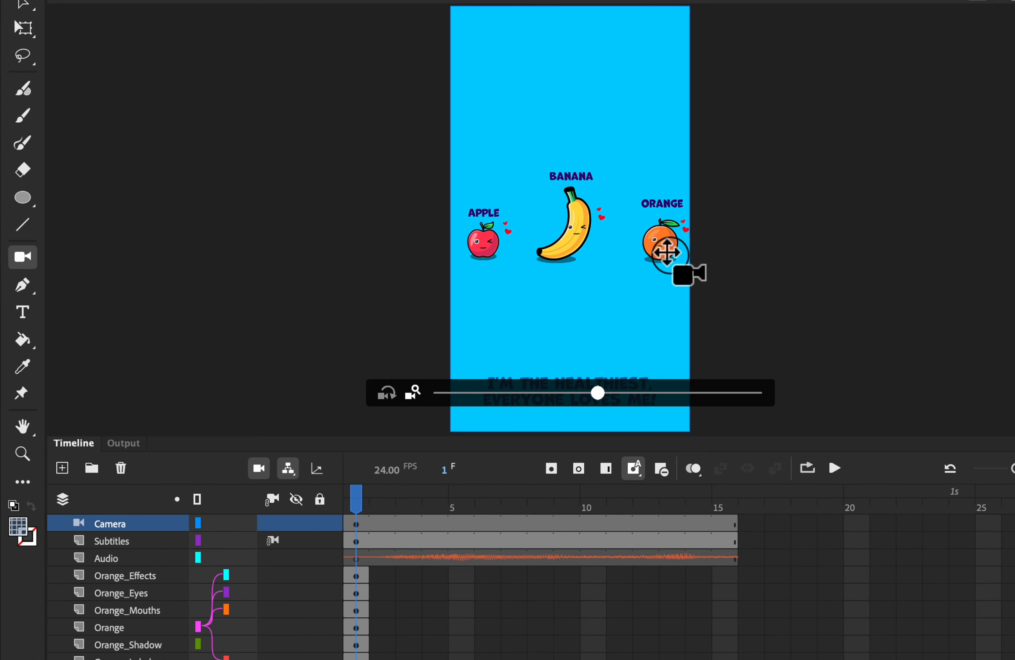
drag(598, 392, 569, 392)
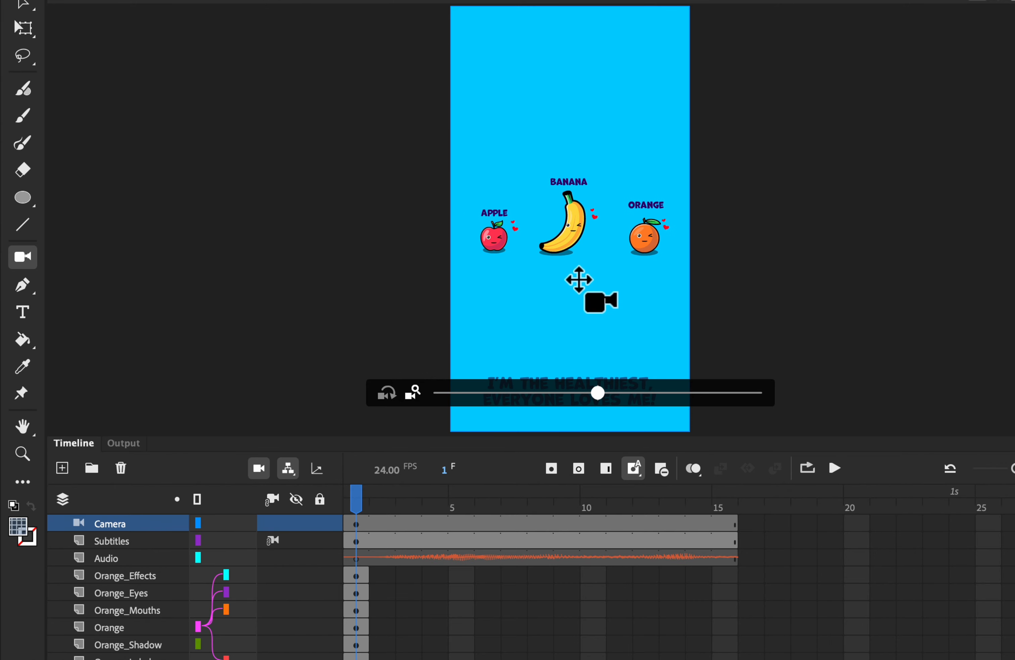
Nudge the camera and zoom it out slightly so the three fruits sit centred above the subtitle, with the Camera layer selected.
mouse_move(579, 280)
mouse_down()
mouse_move(567, 290)
mouse_move(587, 277)
mouse_up()
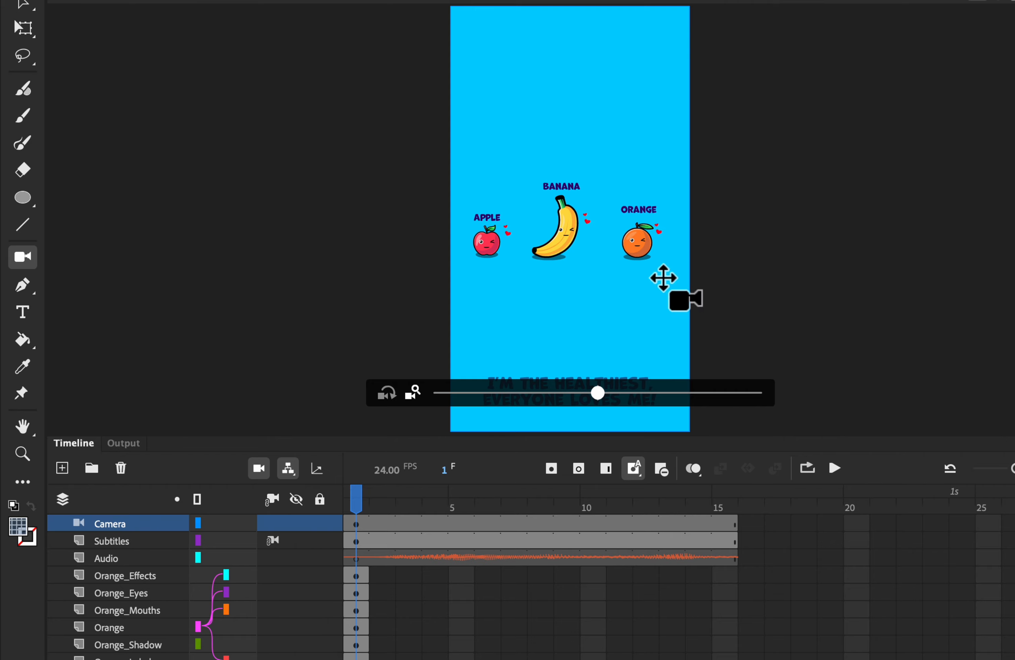
drag(594, 390, 588, 391)
click(23, 103)
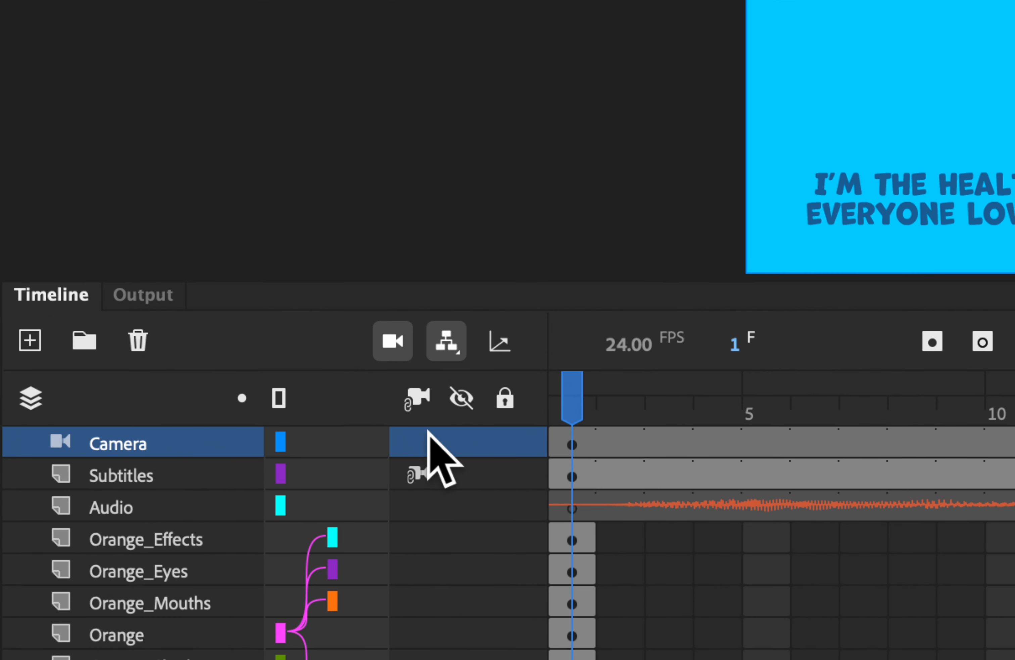
click(503, 443)
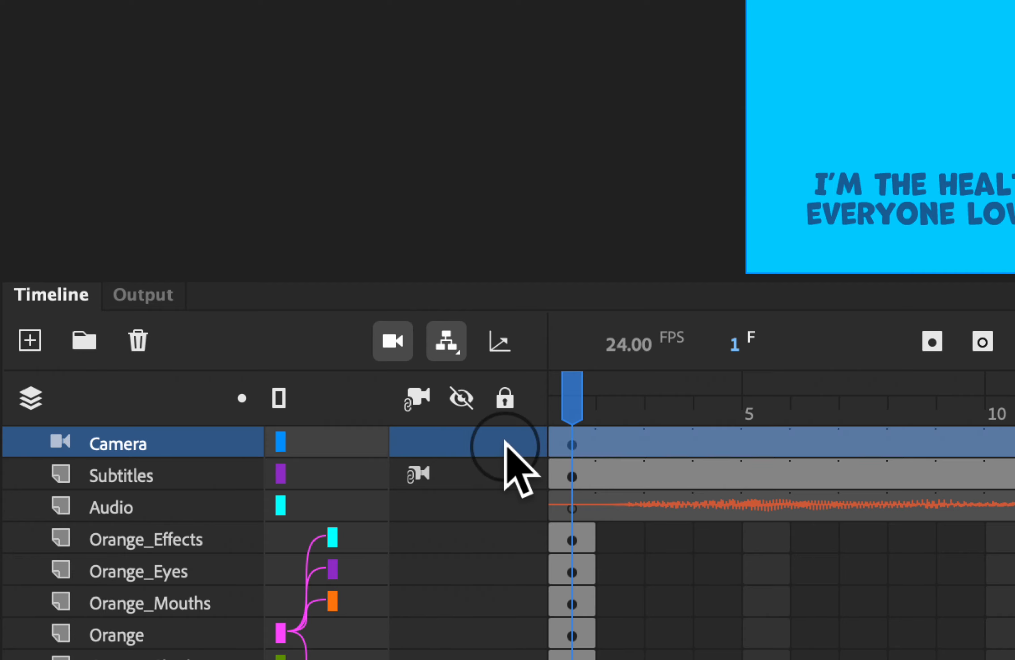
click(143, 447)
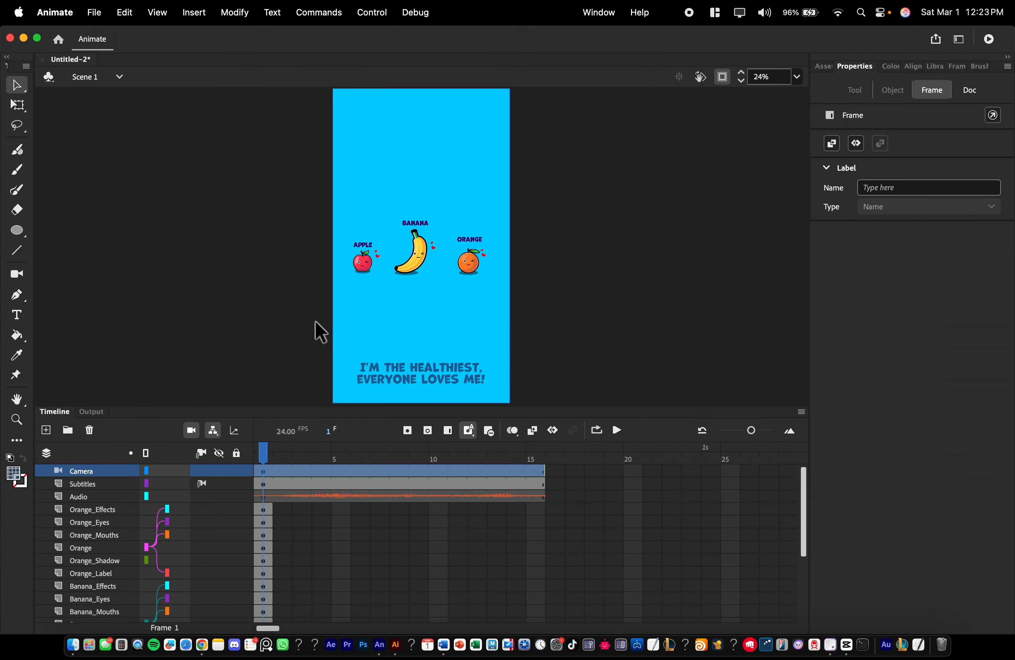
Examine the apple, the banana and the subtitle text up close on the stage.
click(392, 275)
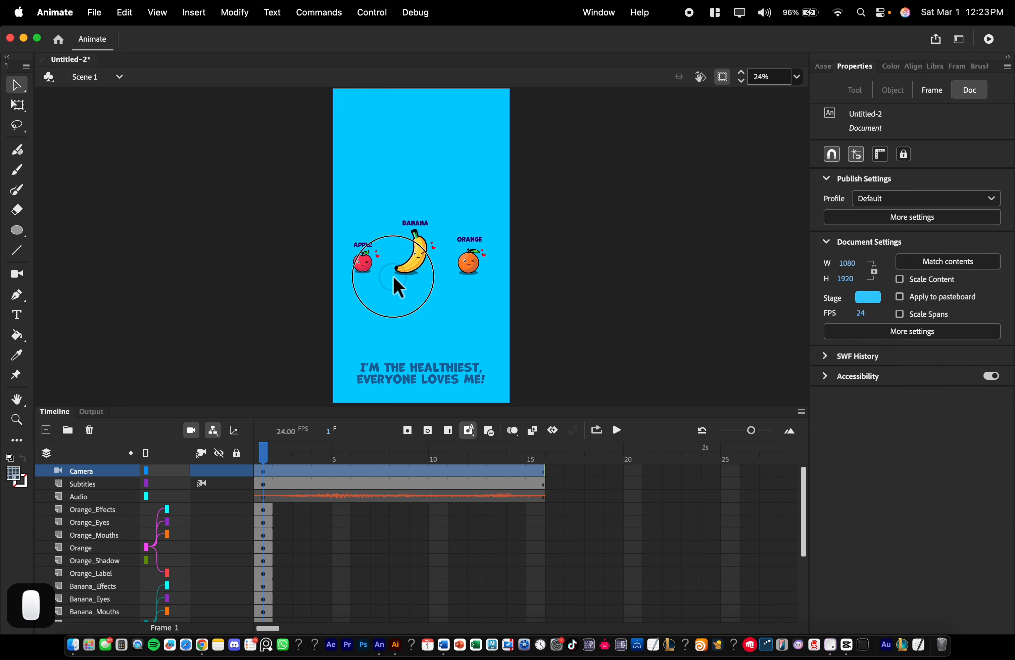
key(super+equal)
scroll(341, 264, up, 5)
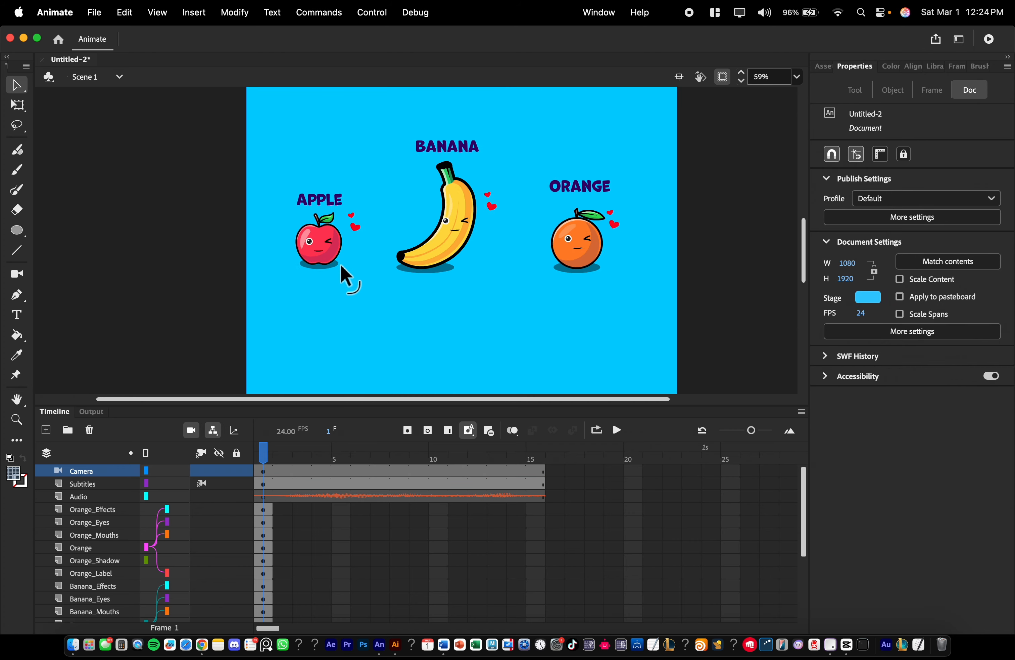
drag(336, 252, 496, 324)
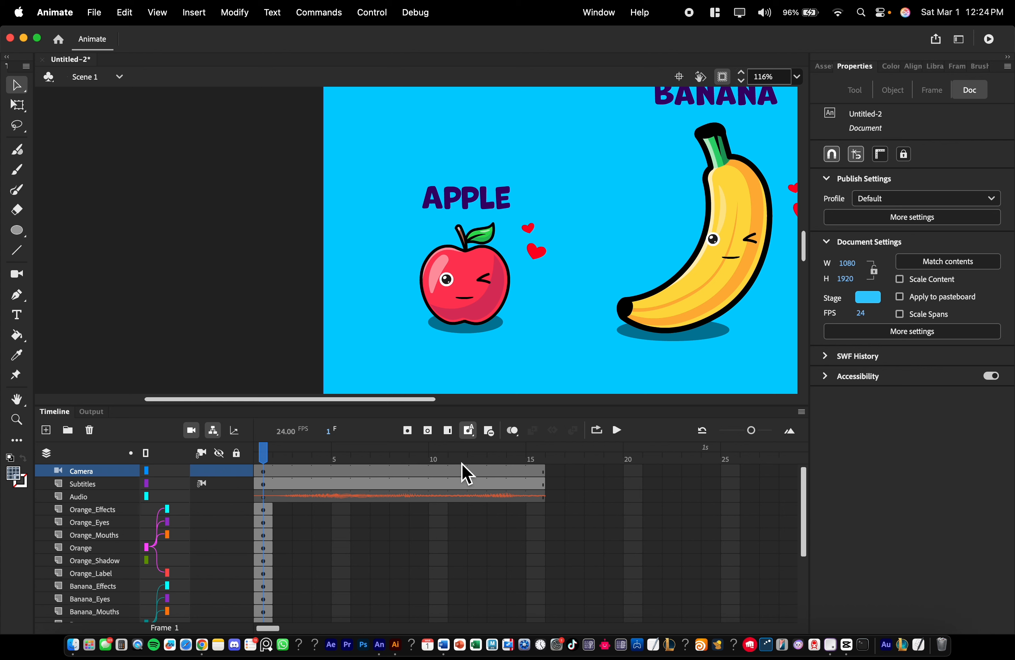
scroll(566, 202, down, 10)
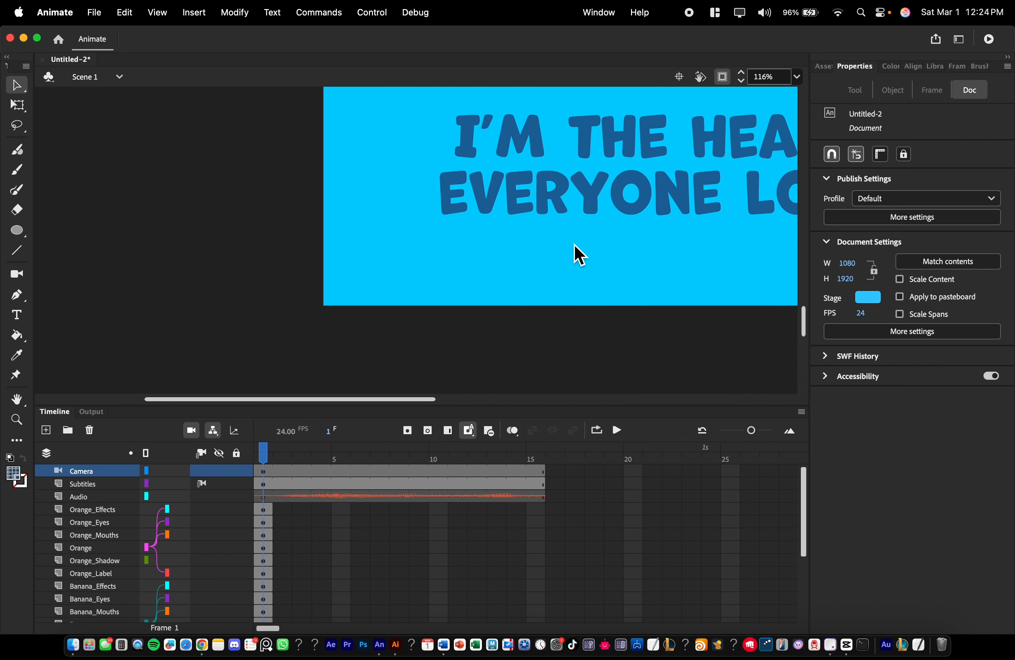
Review the Audio layer and the orange, banana and apple layer groups in the timeline, together with their artwork on stage.
click(80, 500)
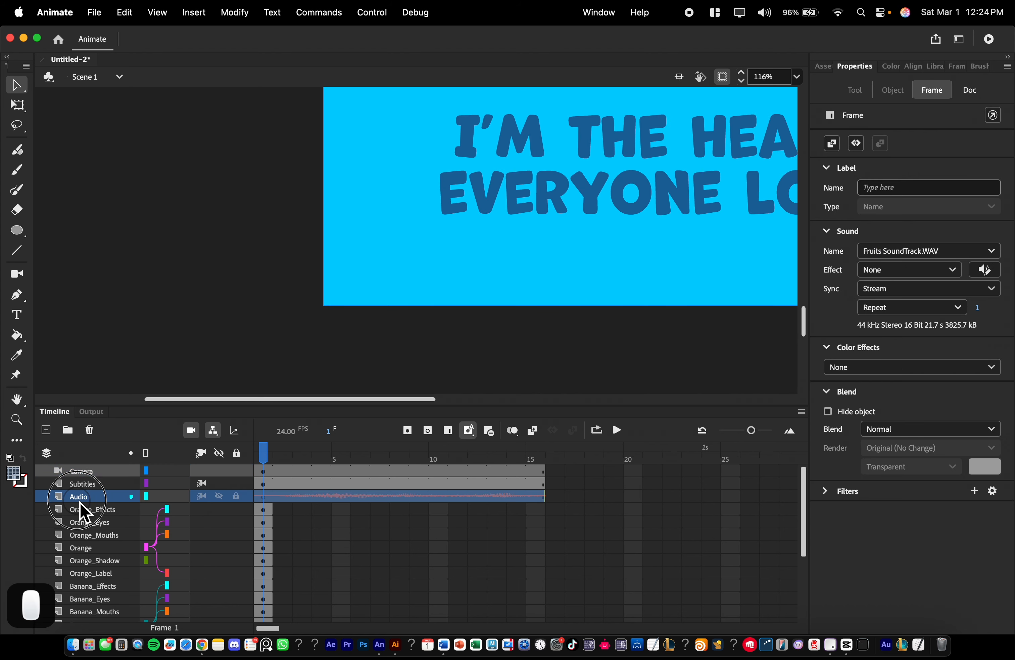
click(84, 511)
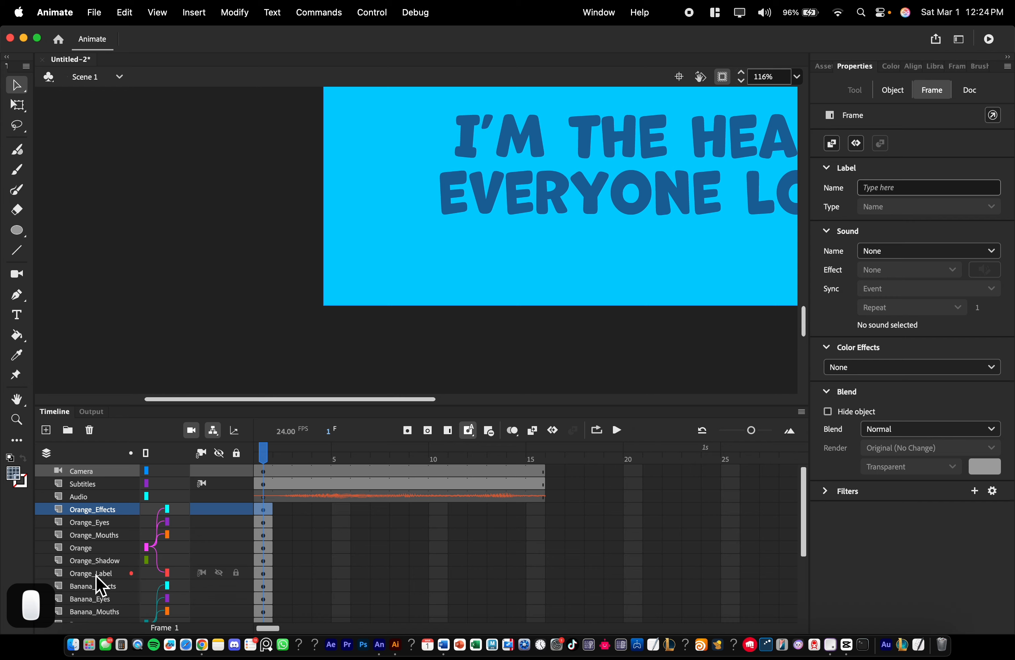
scroll(118, 593, down, 3)
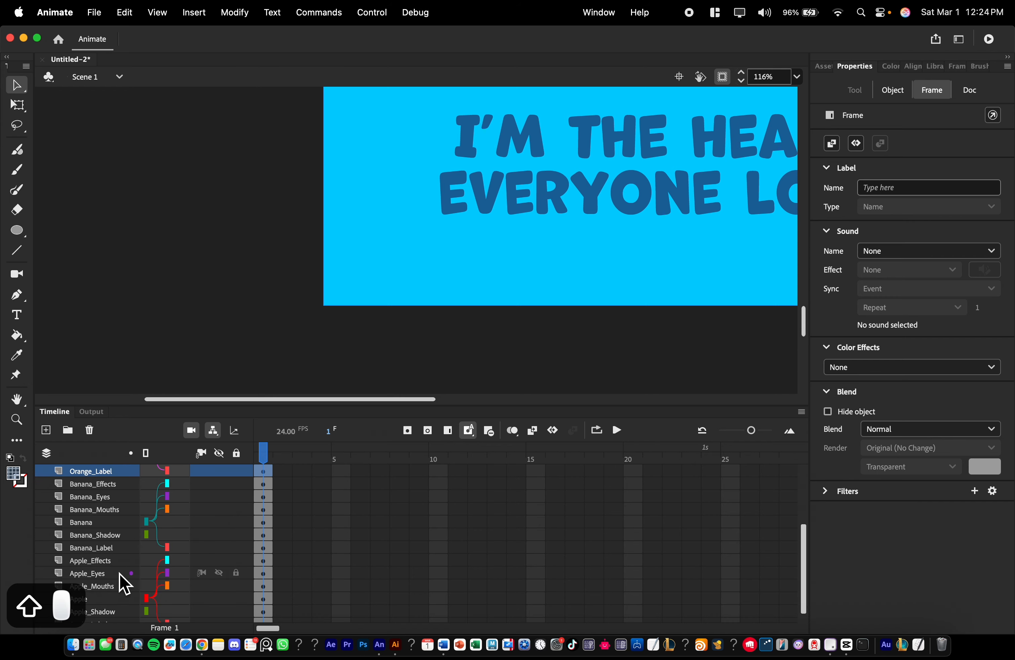
click(107, 483)
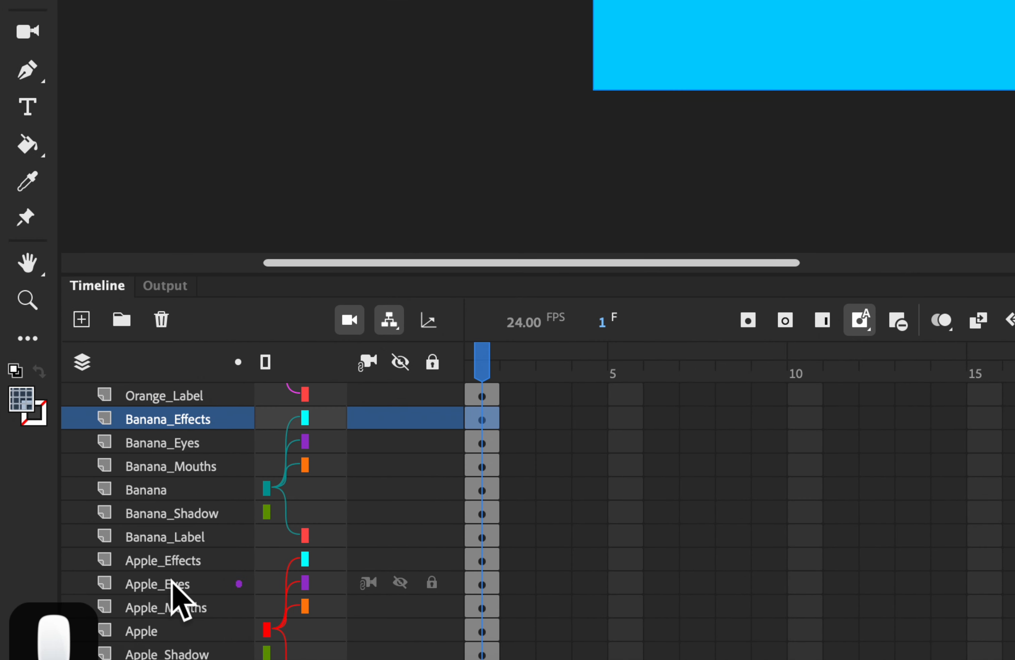
shift+click(184, 533)
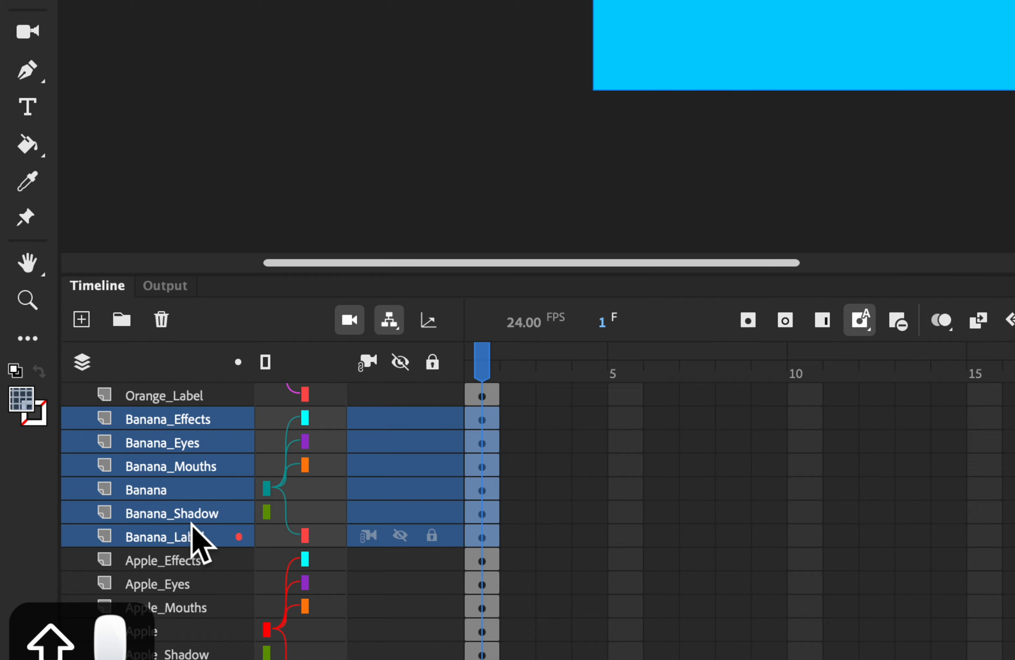
scroll(184, 538, down, 1)
click(180, 538)
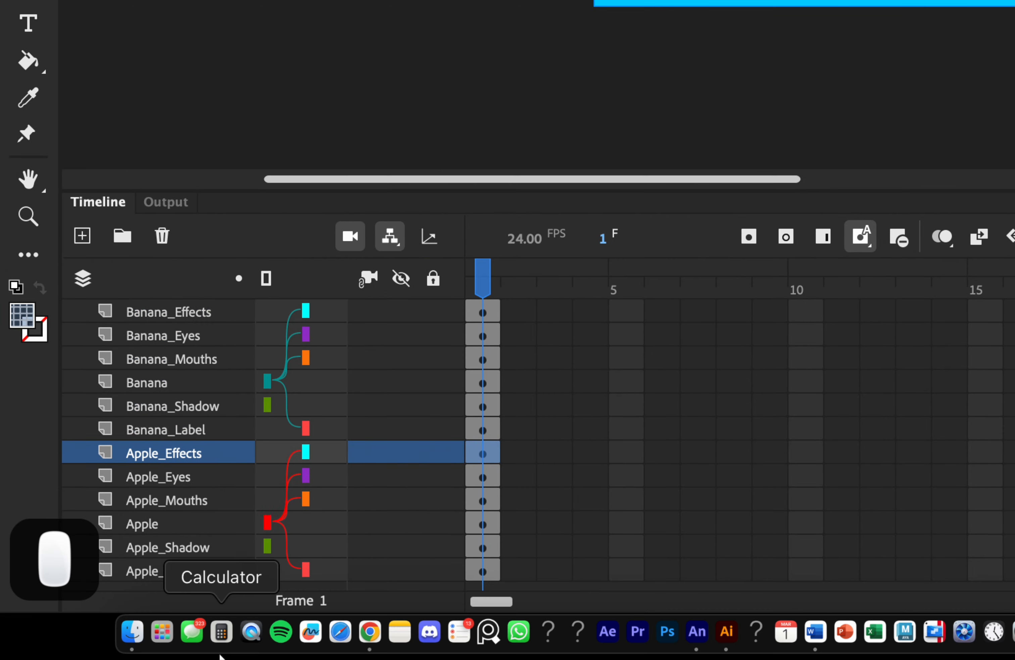
shift+click(186, 653)
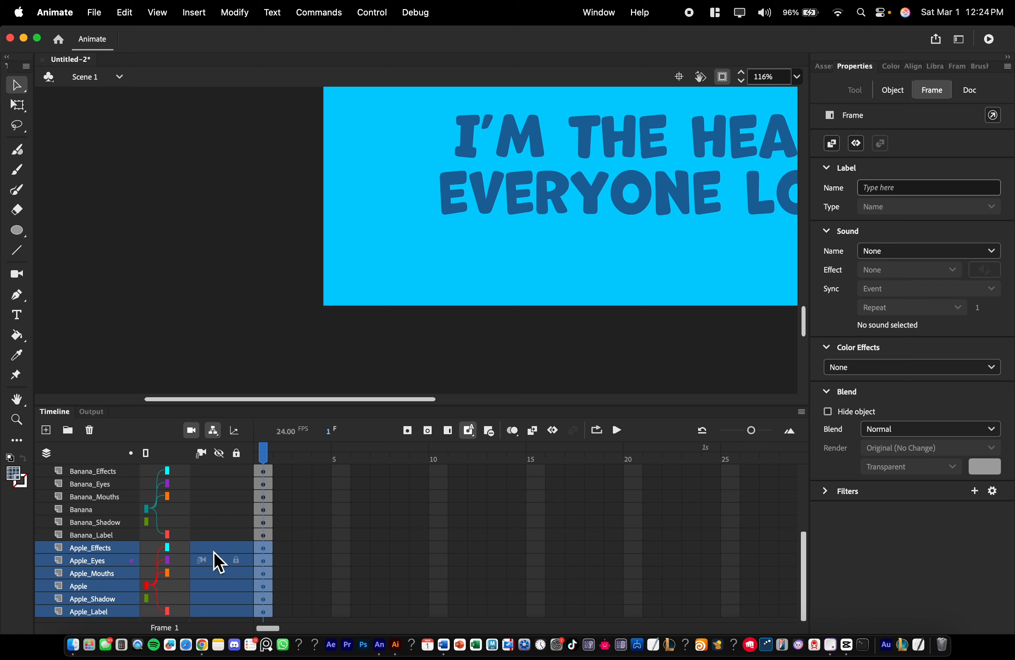
scroll(487, 245, down, 3)
drag(572, 199, 397, 336)
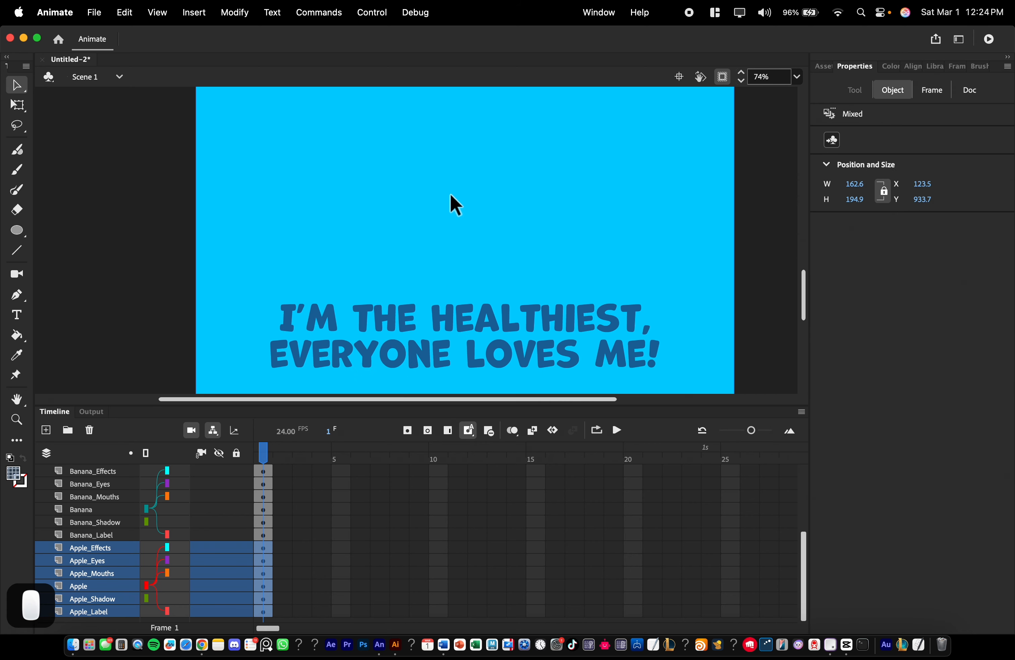
scroll(450, 194, down, 3)
drag(453, 201, 464, 358)
drag(434, 264, 433, 281)
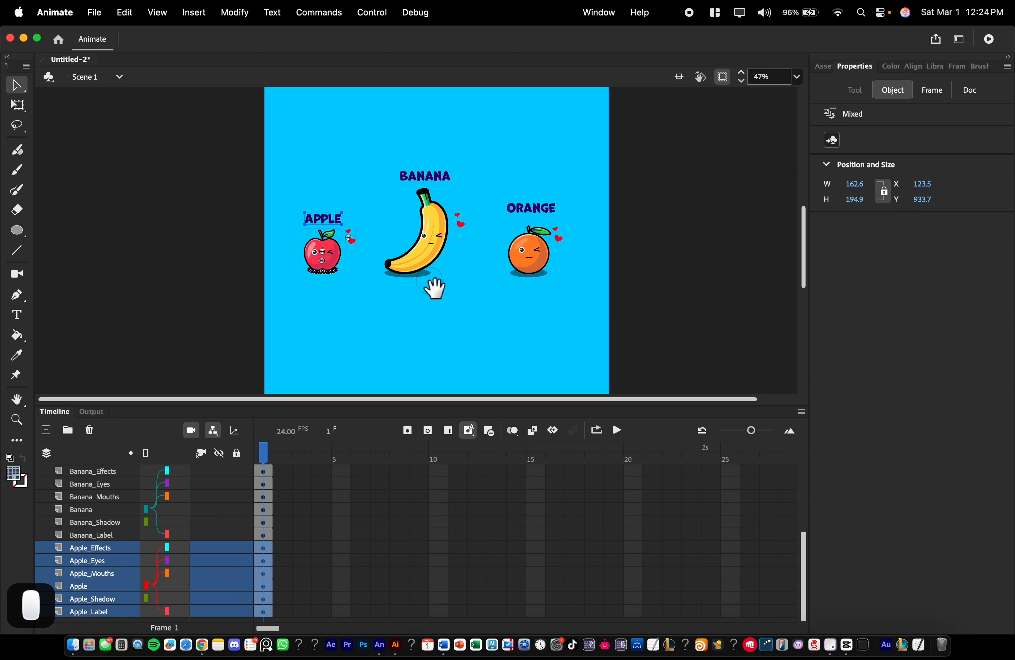
scroll(238, 502, up, 5)
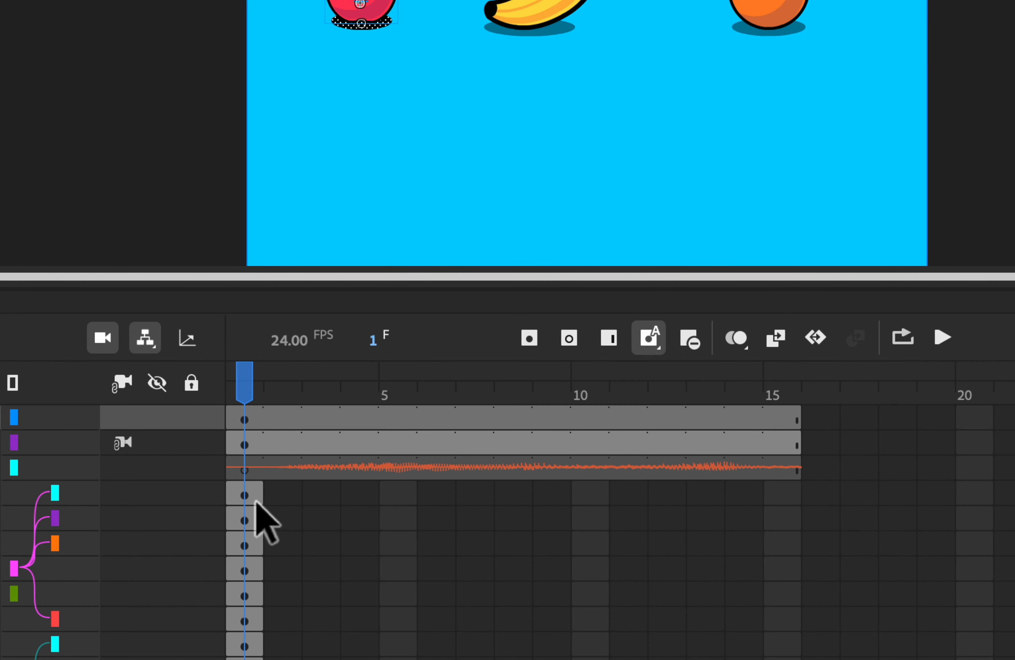
Stretch the Orange_Effects frame span to frame 18 and the Audio span to frame 20.
click(268, 511)
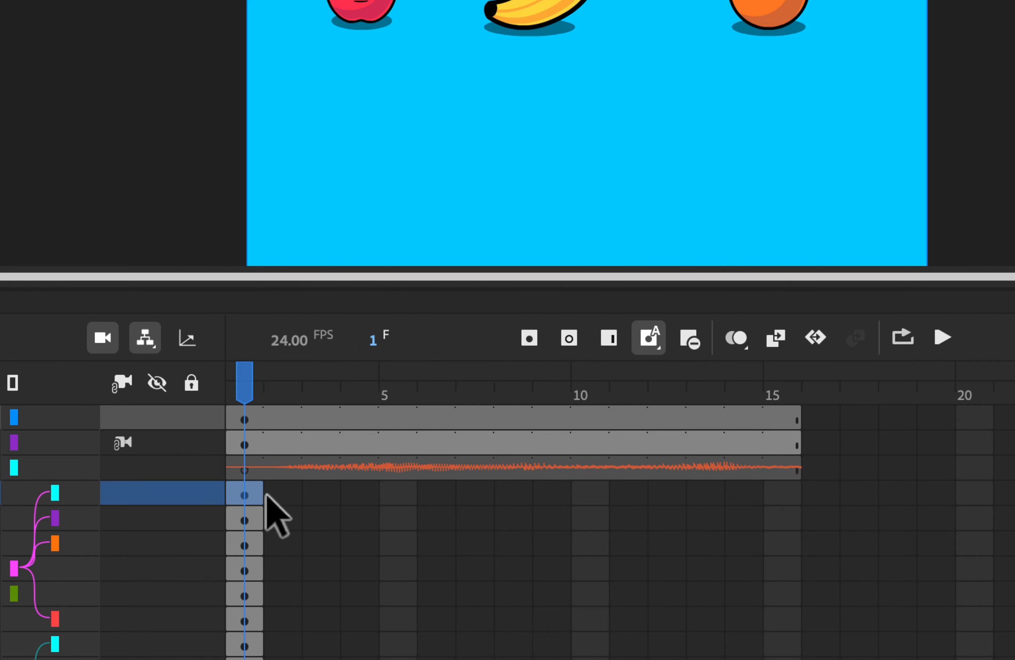
drag(261, 496, 880, 508)
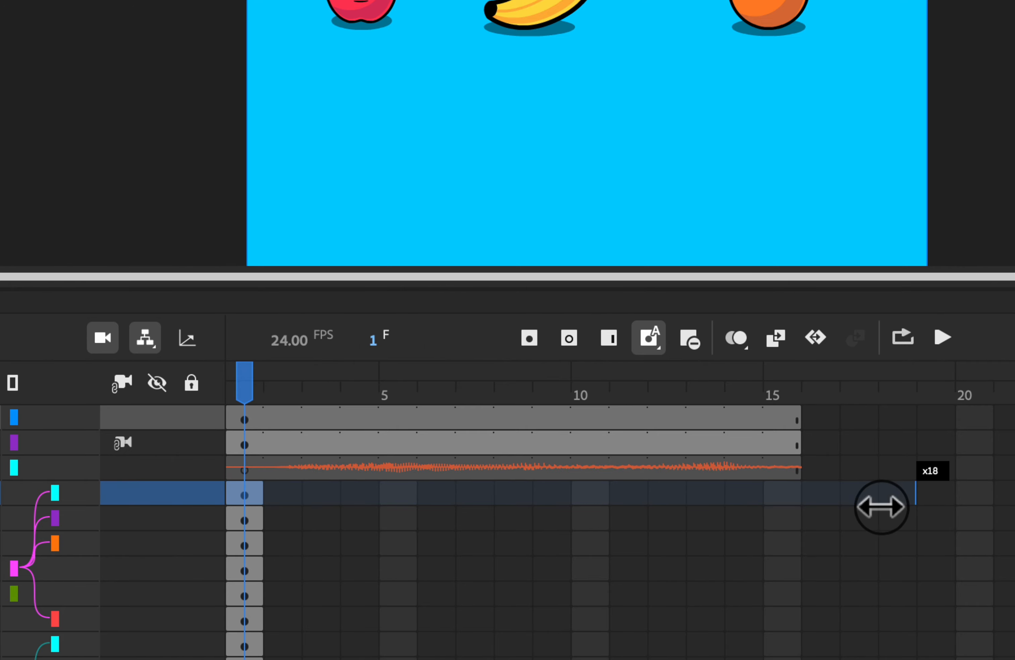
drag(799, 471, 976, 472)
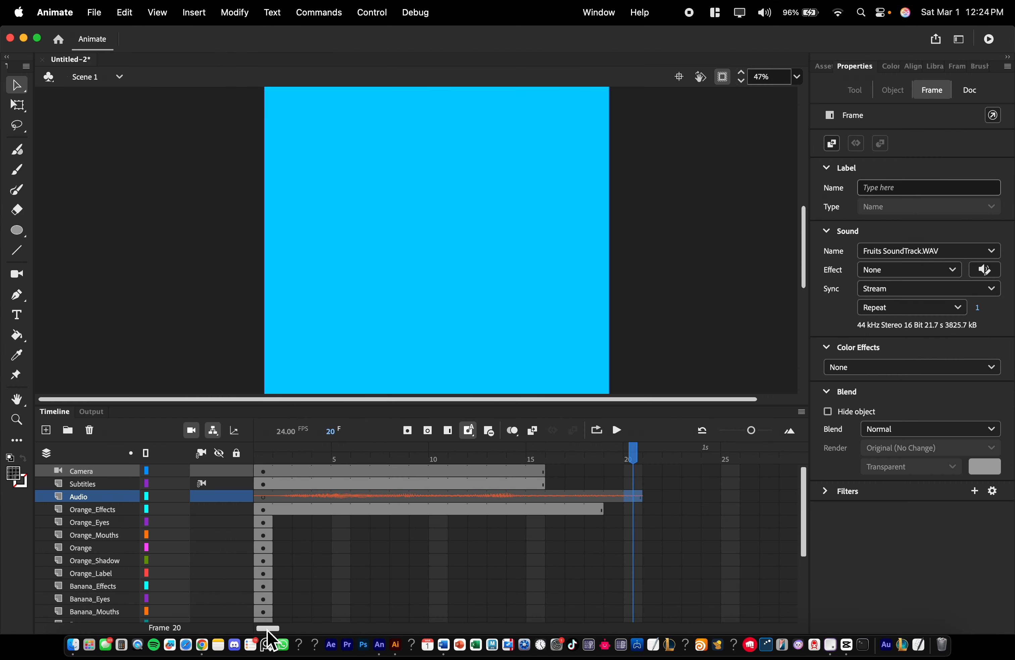
Extend all layers, from Camera down to Apple_Label, to frame 545 by inserting frames.
drag(269, 629, 850, 613)
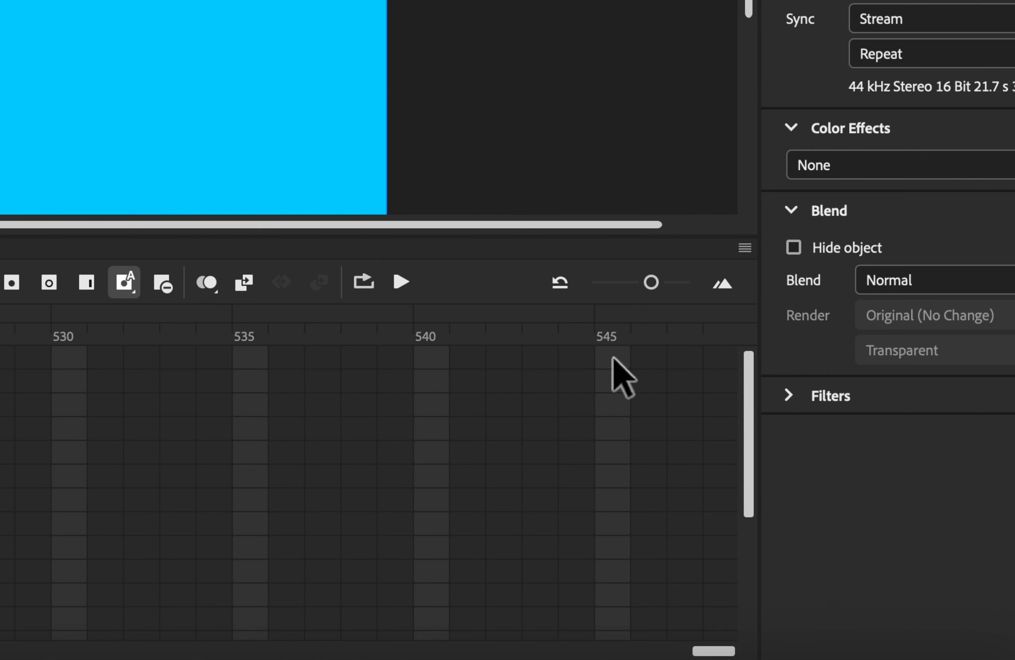
drag(608, 349, 607, 628)
click(685, 382)
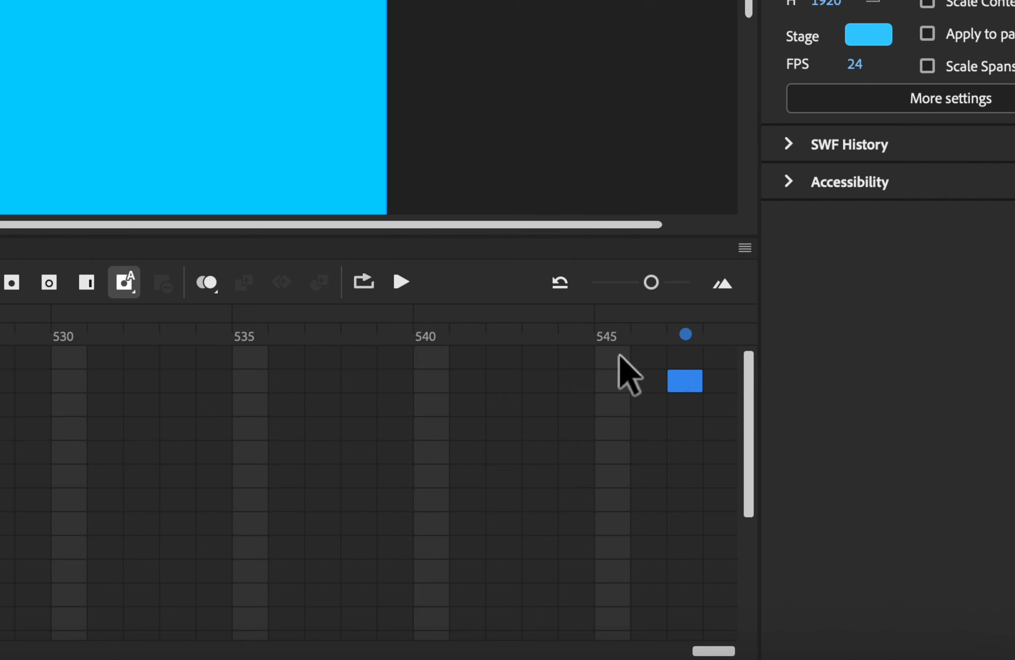
click(608, 357)
click(607, 404)
drag(608, 362, 623, 655)
scroll(650, 507, up, 5)
scroll(651, 495, down, 5)
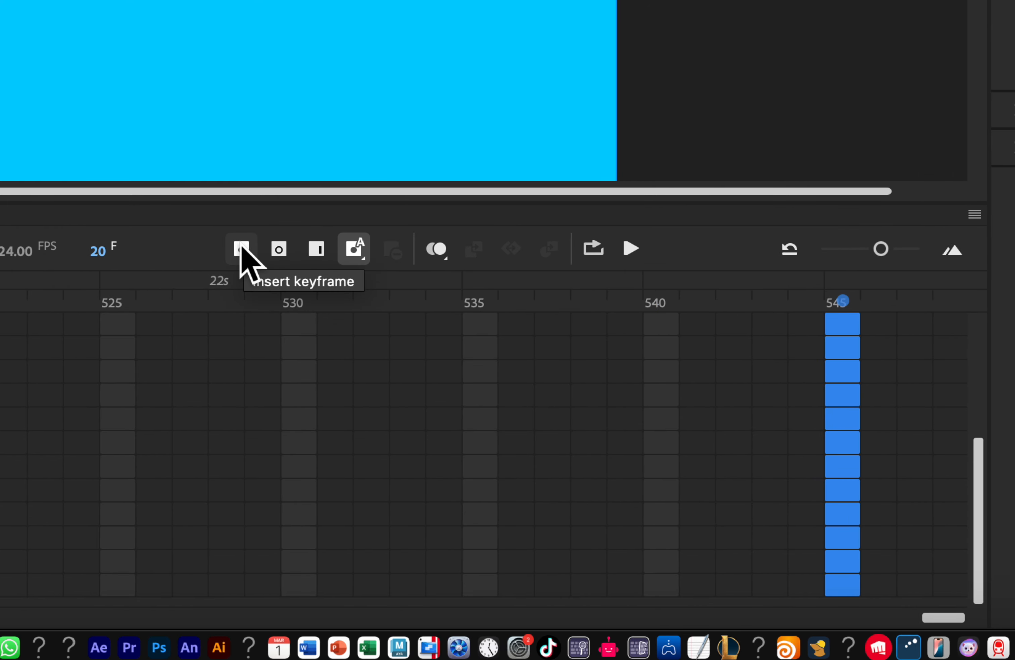
click(328, 250)
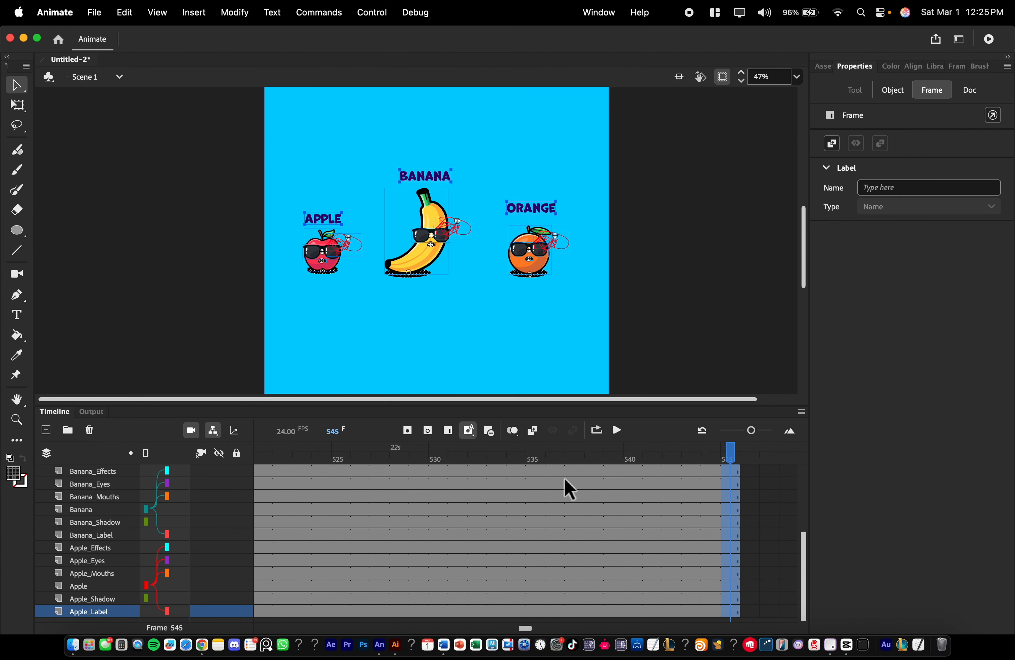
Check the extended layers and play the timeline near its end to find where the soundtrack stops.
scroll(663, 519, up, 5)
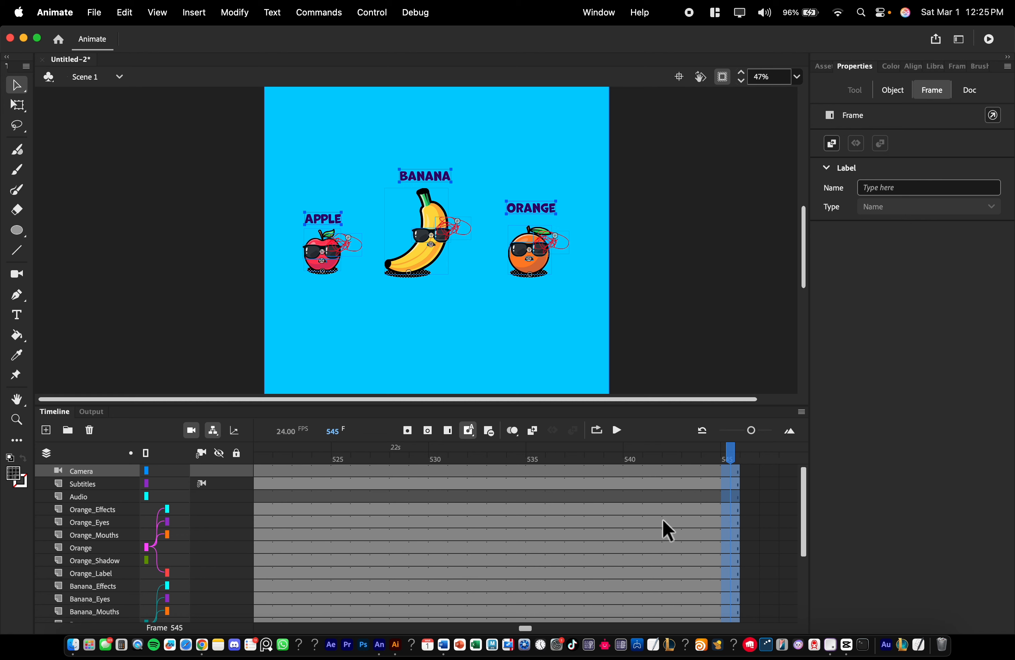
mouse_move(525, 628)
mouse_down()
mouse_move(513, 627)
mouse_move(532, 628)
mouse_move(516, 614)
mouse_up()
drag(411, 459, 312, 478)
key(Return)
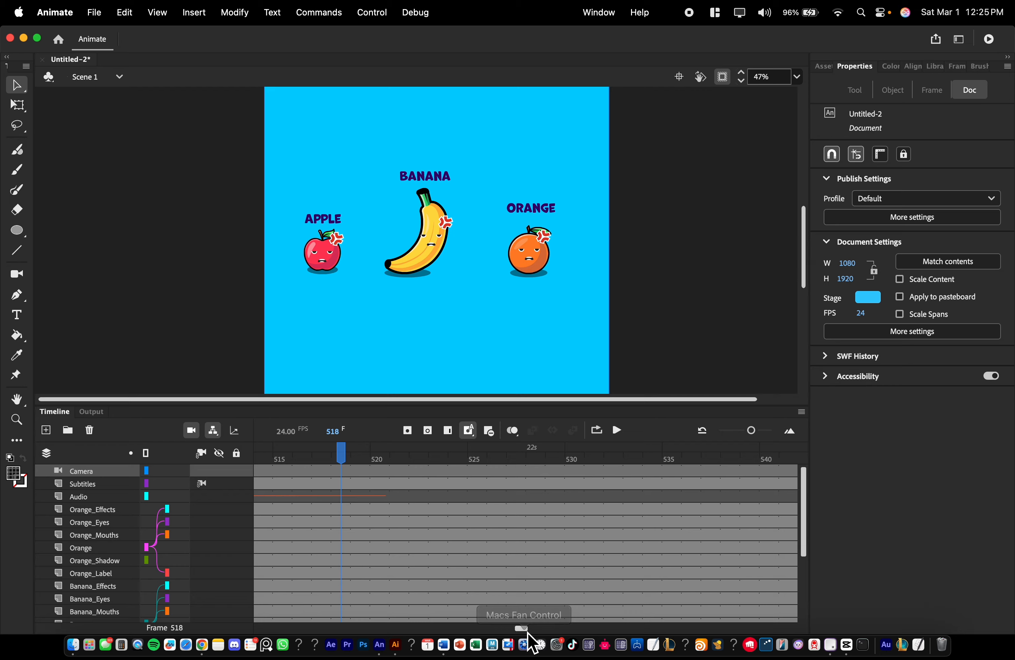
Extend all layers to frame 600, the 25-second mark, by inserting frames.
drag(522, 628, 545, 634)
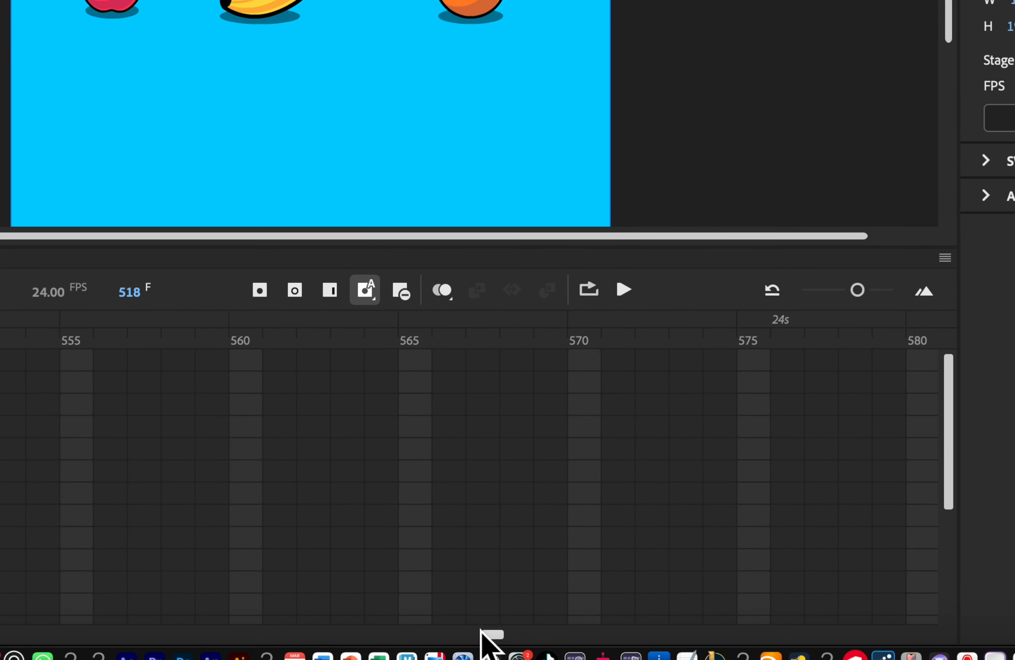
drag(480, 628, 520, 608)
drag(820, 371, 829, 651)
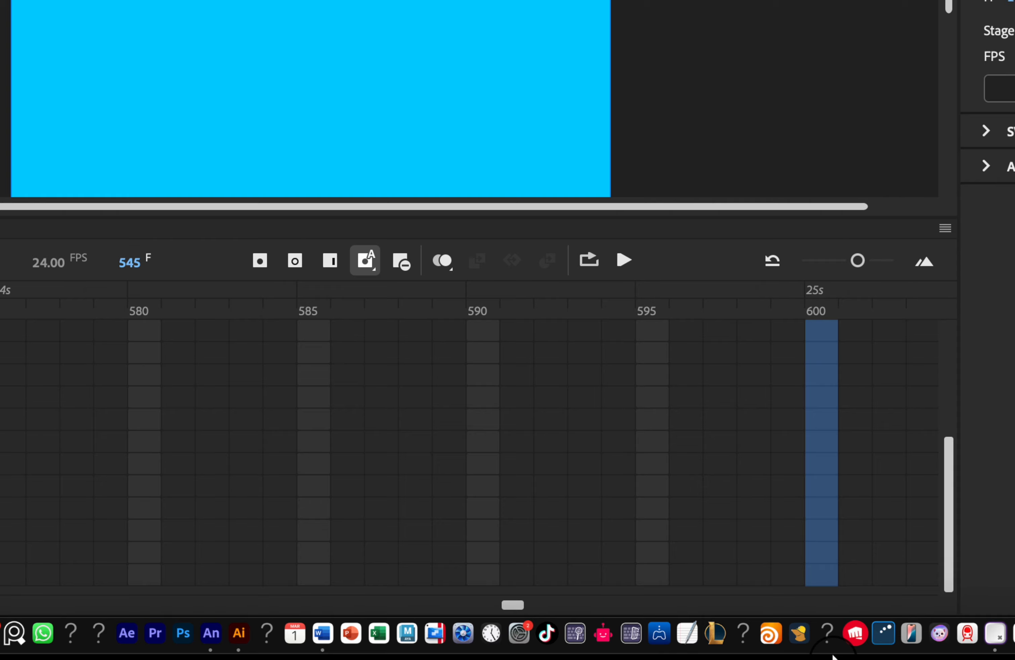
click(329, 262)
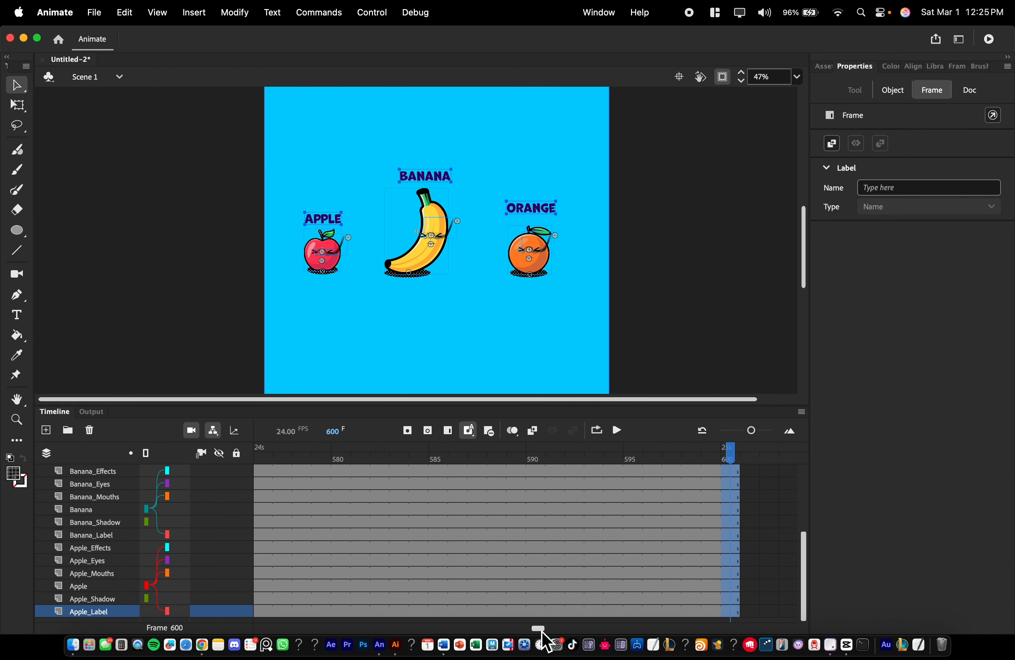
Return the playhead to frame 1 and make Apple_Mouths the active layer.
drag(543, 633, 226, 617)
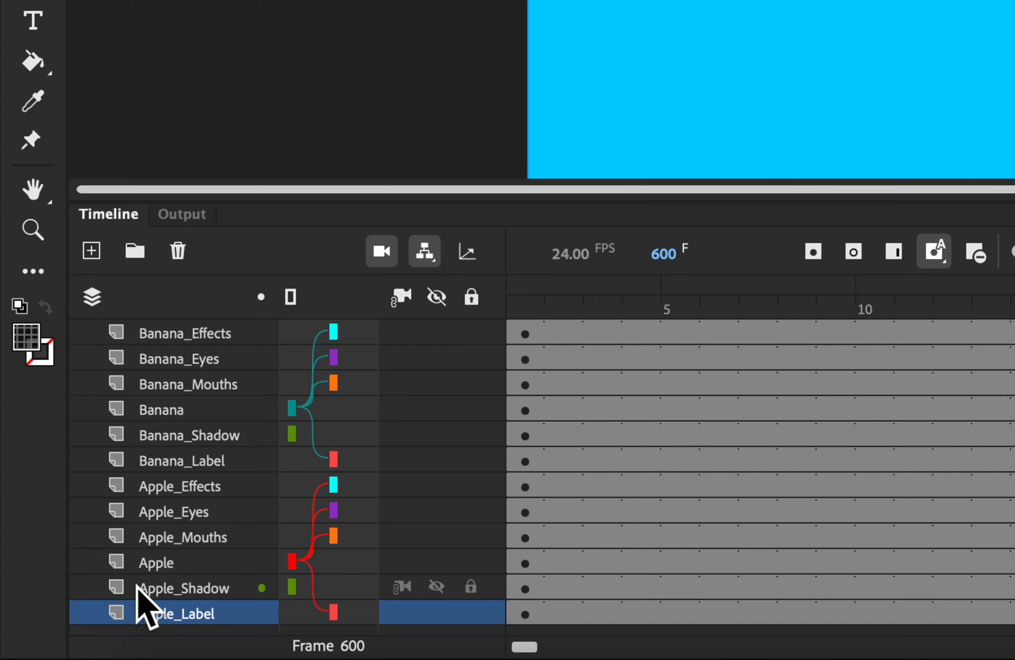
click(171, 560)
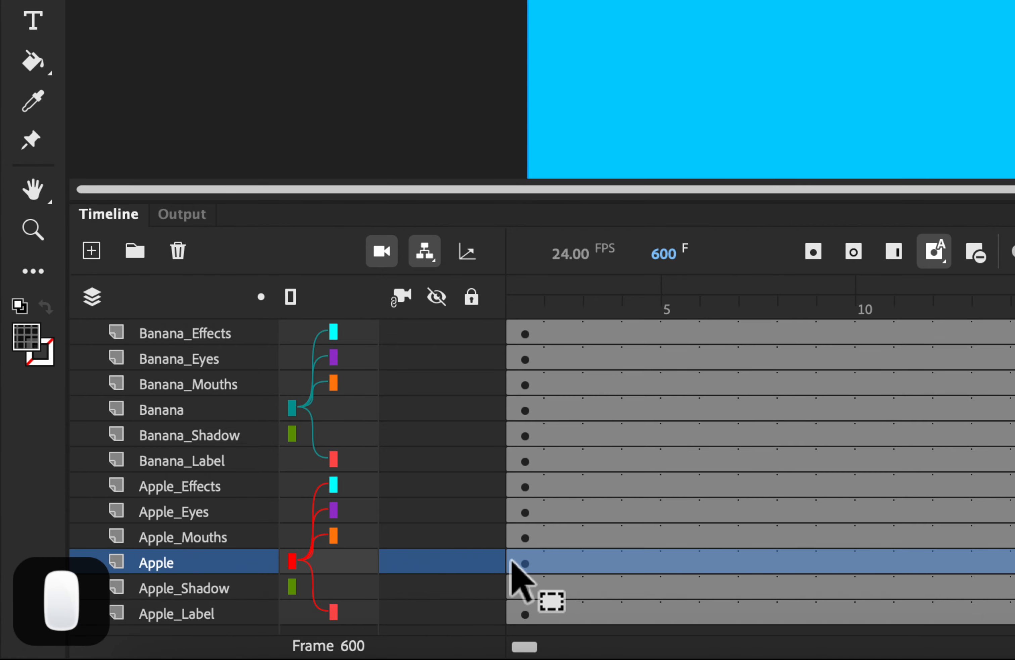
click(520, 536)
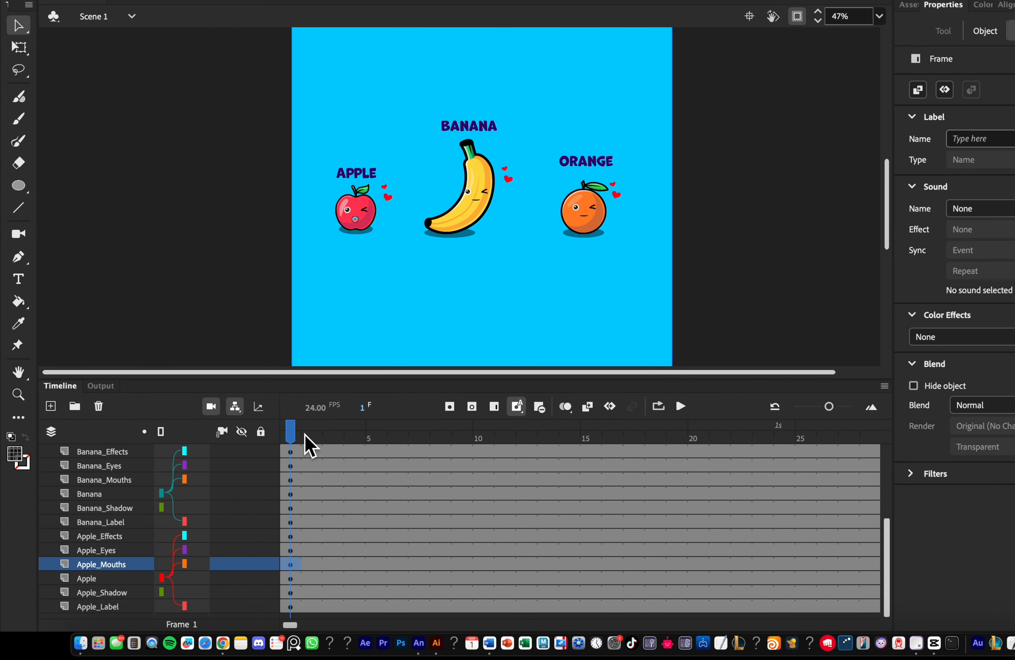
drag(527, 292, 605, 292)
drag(334, 428, 290, 428)
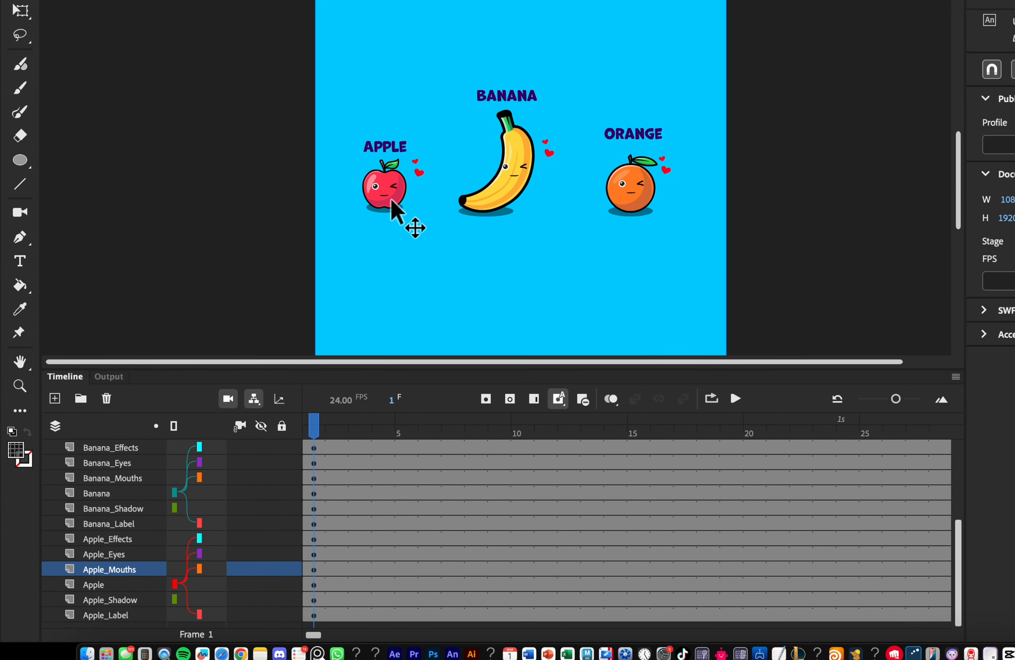
scroll(392, 201, up, 5)
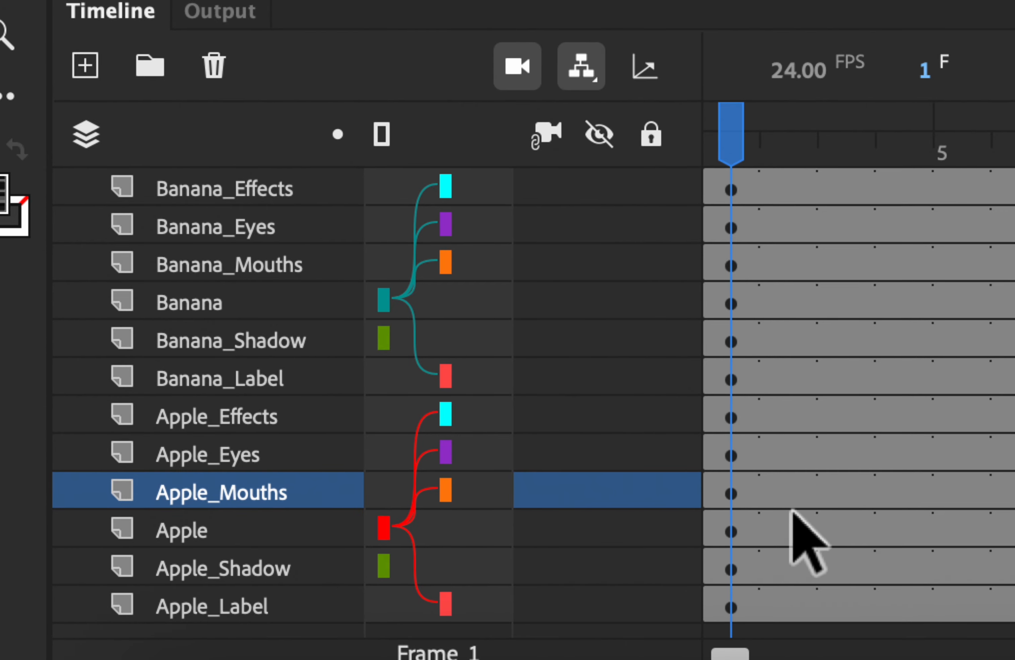
Set the apple's mouth graphic at frame 1 to Single Frame looping.
click(728, 492)
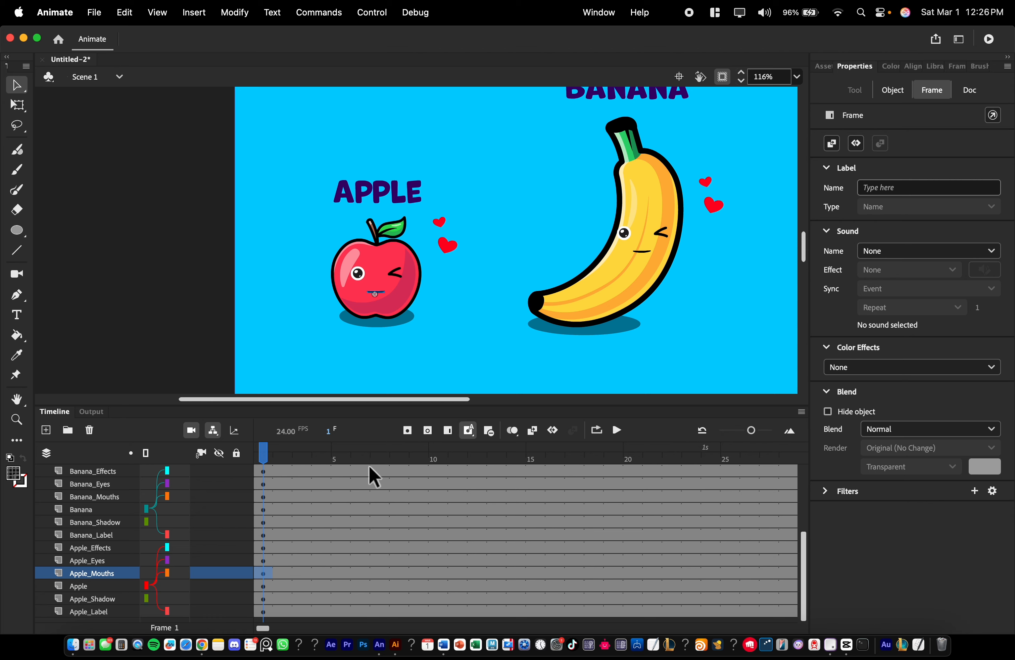
click(959, 68)
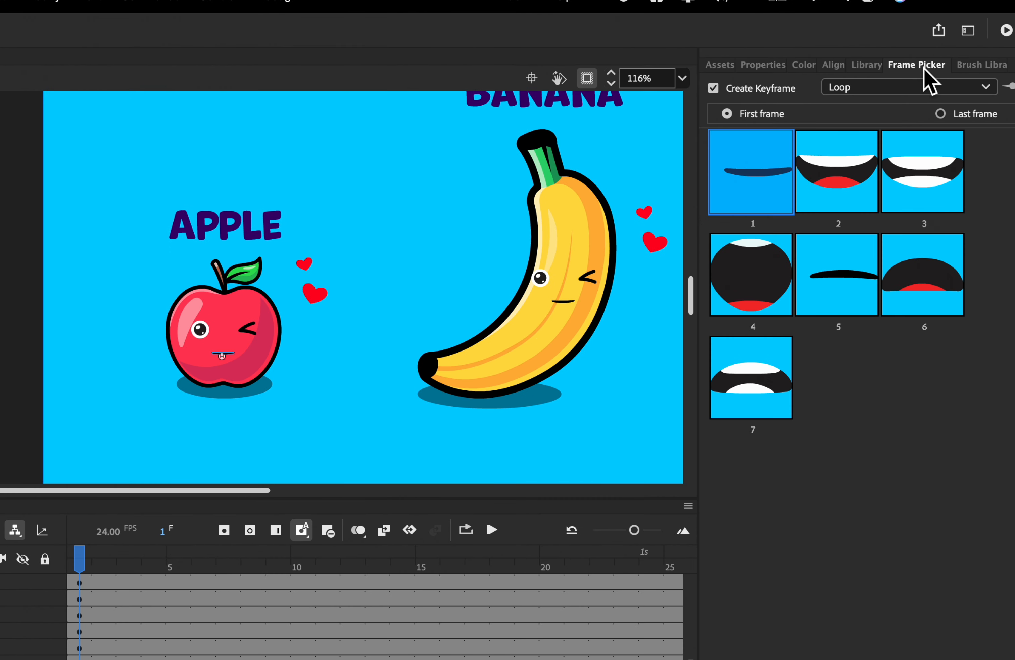
click(764, 65)
click(883, 96)
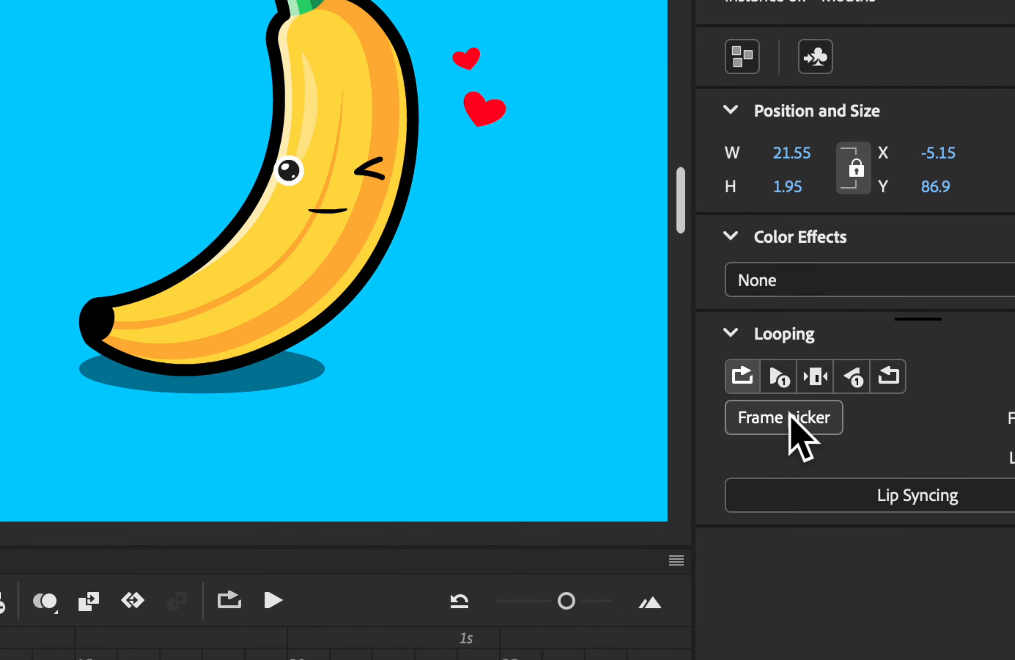
click(790, 418)
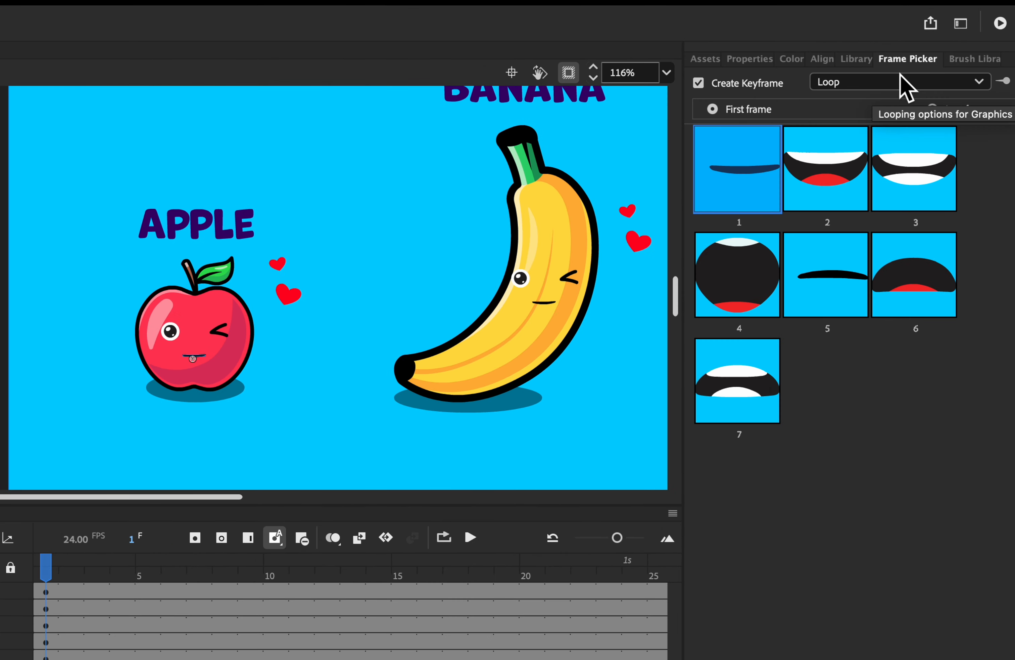
click(901, 82)
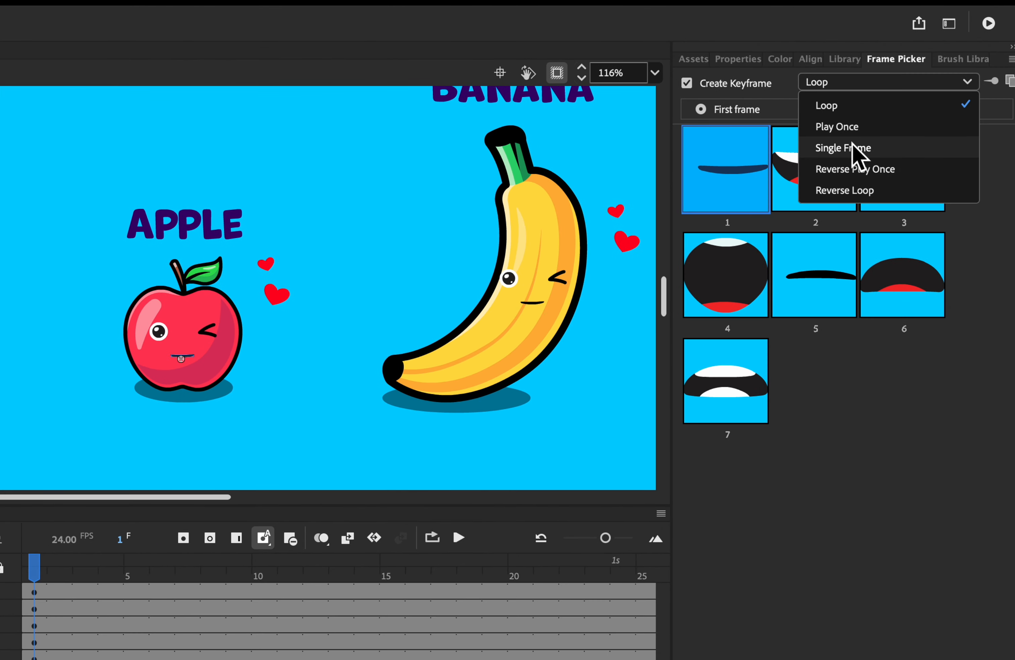
click(852, 148)
click(274, 459)
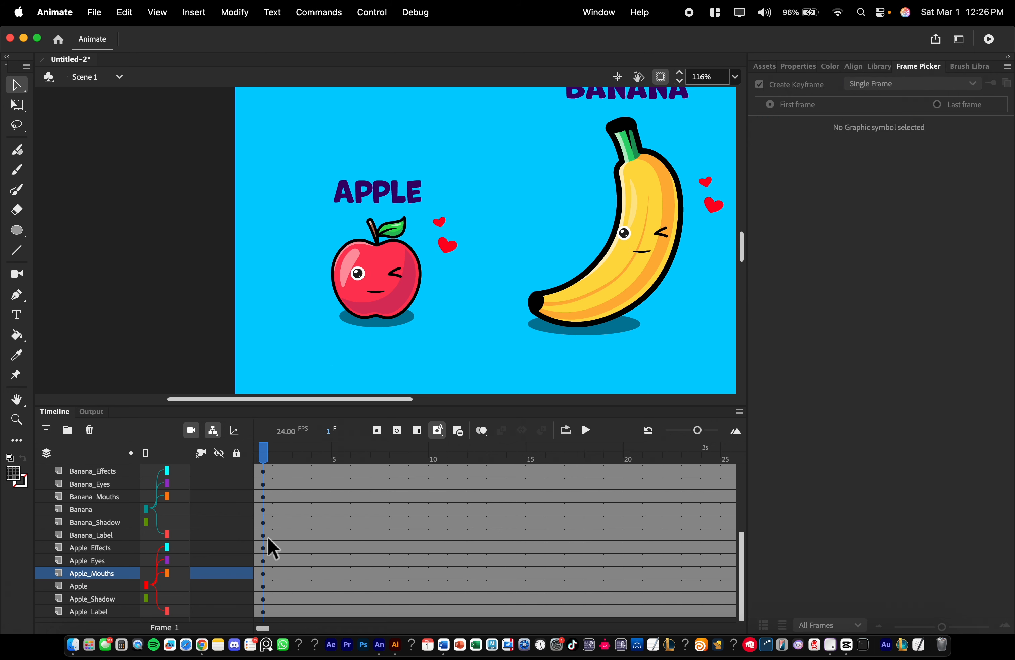
click(259, 576)
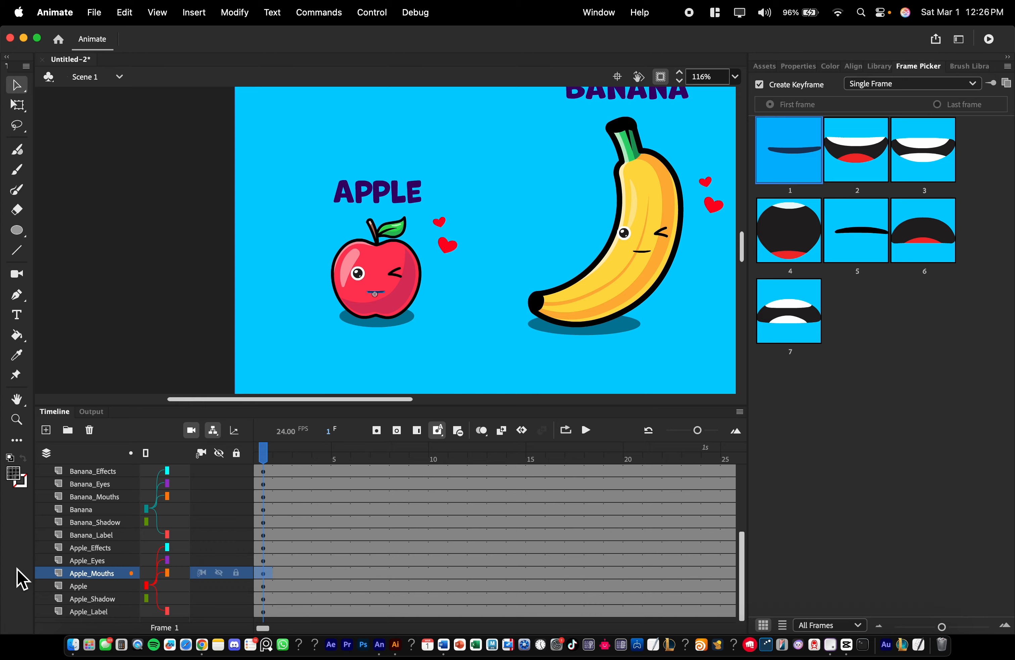
Set the apple's eyes and effects graphics to Single Frame looping as well.
click(73, 563)
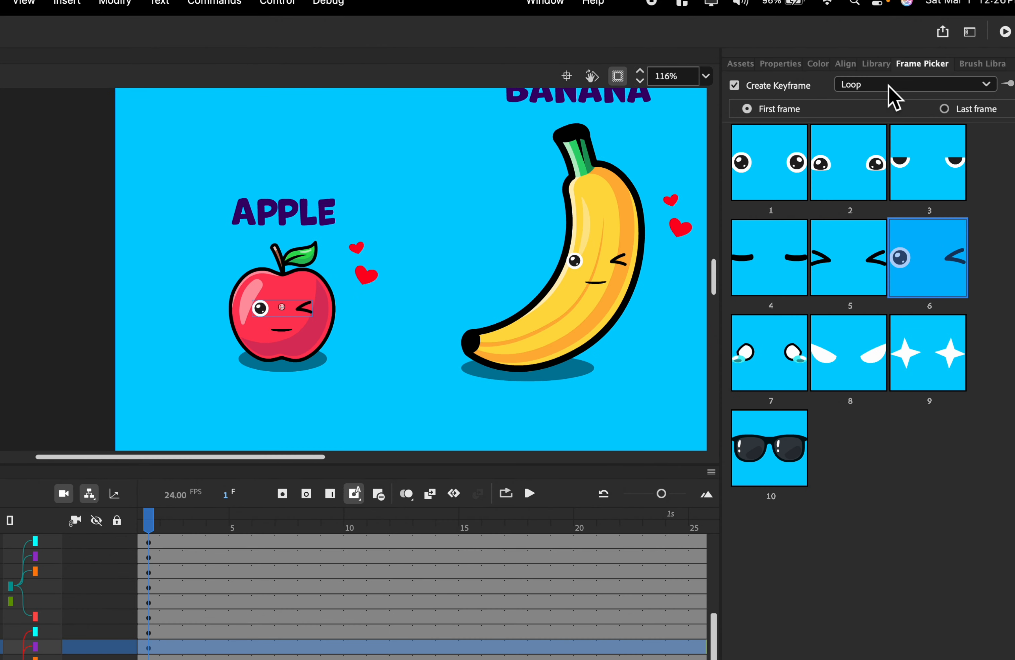
click(887, 86)
click(886, 144)
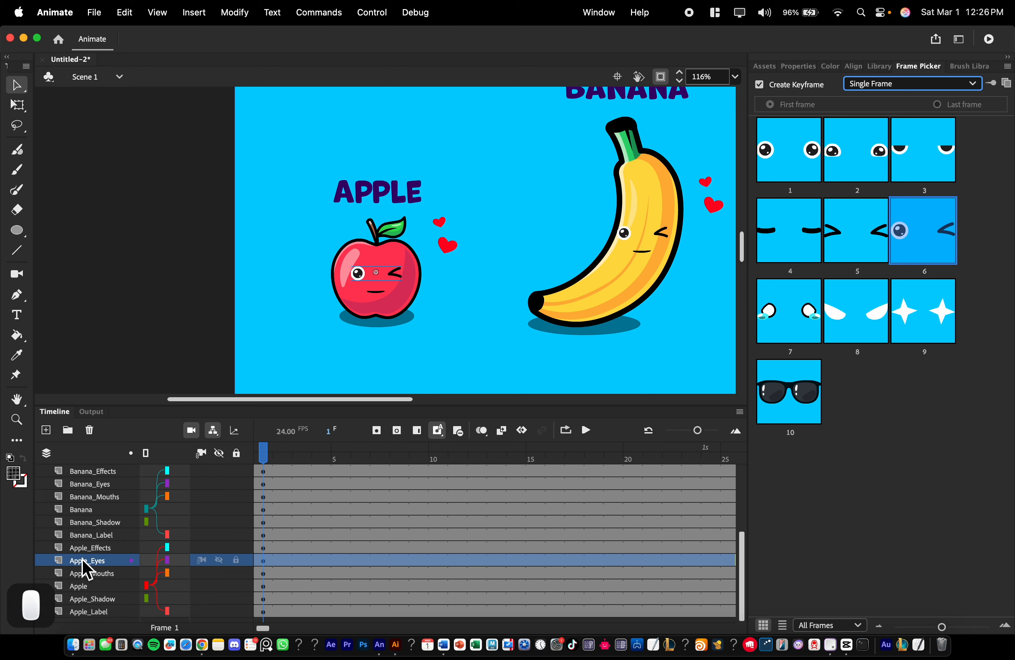
click(94, 547)
shift+click(101, 513)
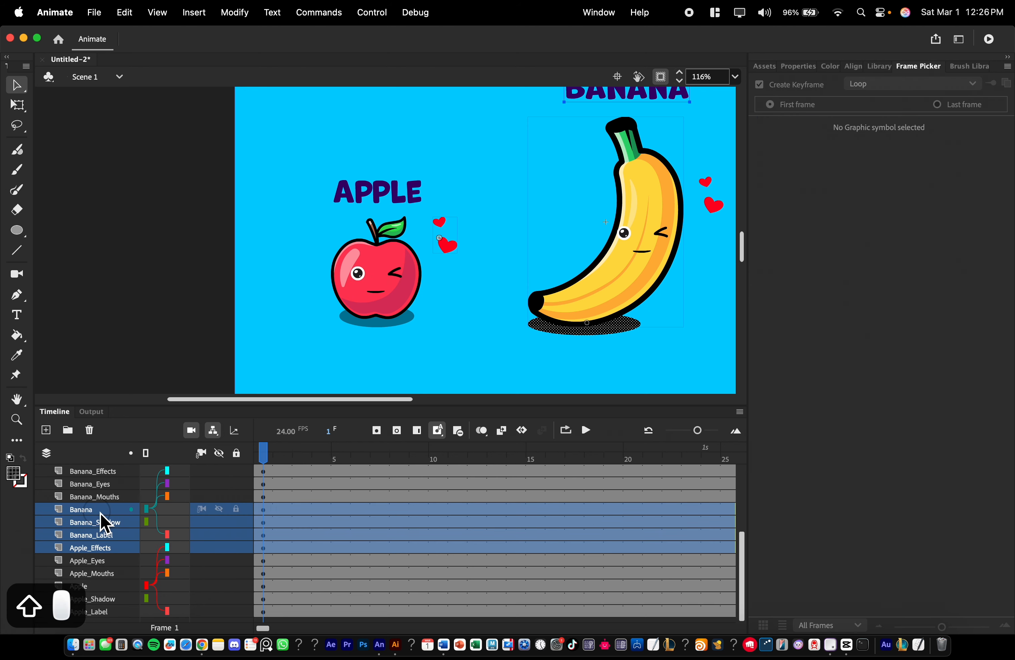
click(105, 560)
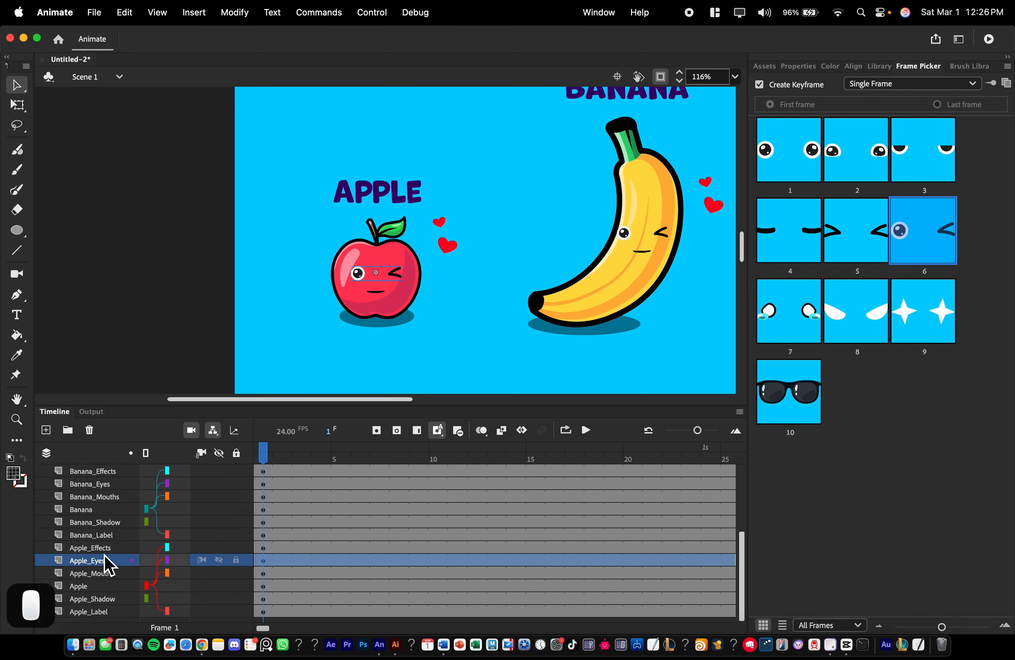
click(88, 550)
click(871, 81)
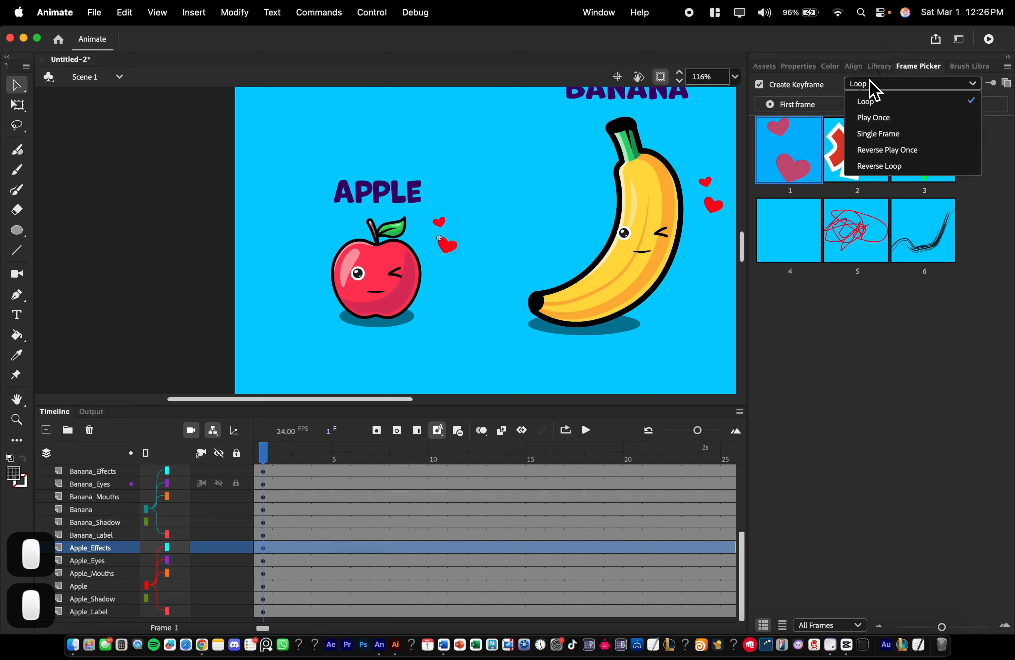
click(899, 134)
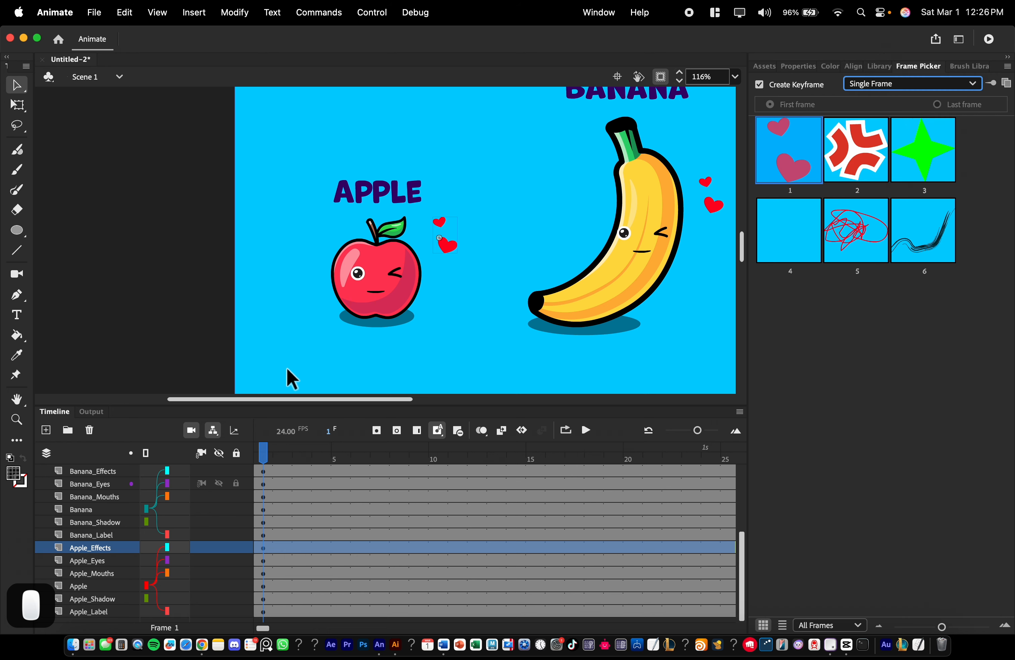
Set the banana's and orange's facial and effects graphics to Single Frame looping, layer by layer.
click(100, 537)
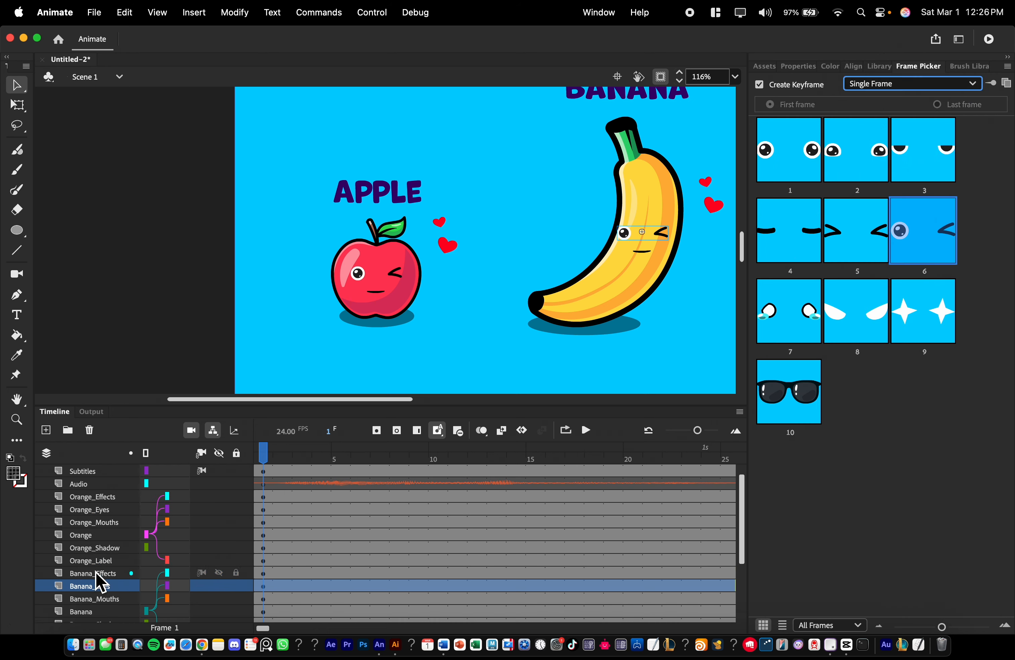
click(86, 573)
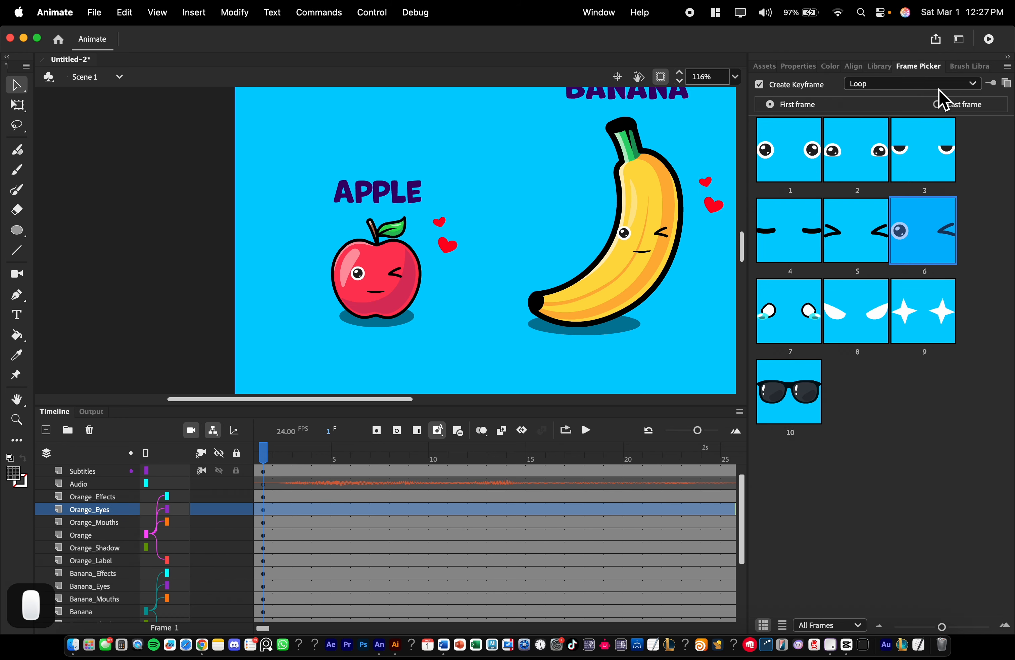
click(101, 496)
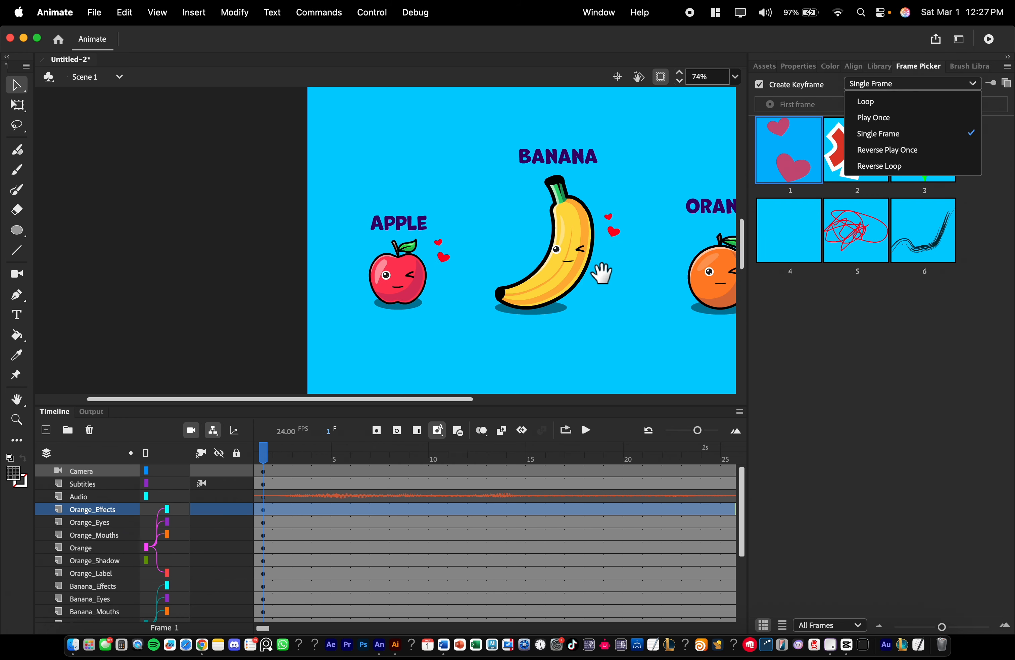
drag(602, 273, 498, 261)
drag(286, 458, 208, 459)
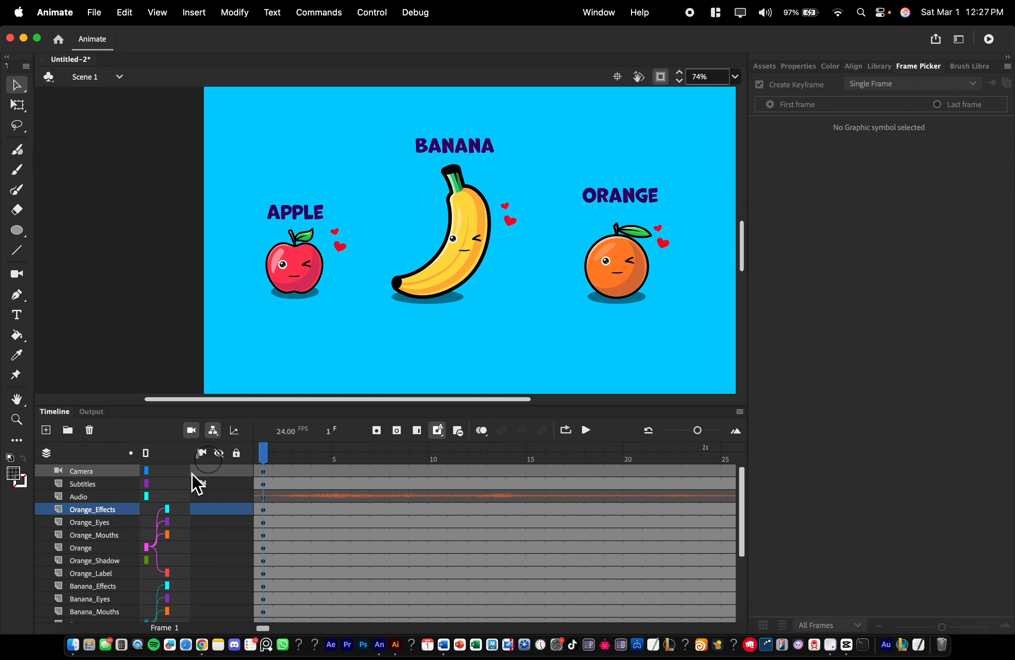
Give the orange sunglasses at frame 1 by choosing pose 10 for the Orange_Eyes graphic.
click(84, 535)
click(85, 522)
click(895, 253)
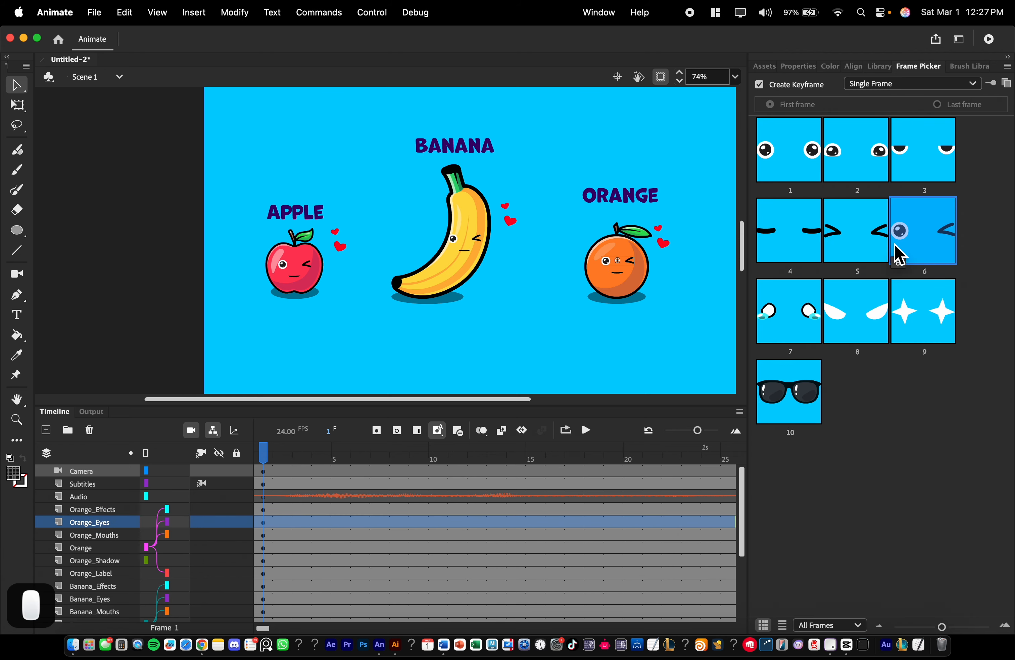
click(818, 365)
drag(276, 453, 208, 449)
Give the banana a bored look at frame 1 with eye pose 3 and mouth pose 5.
scroll(123, 590, down, 4)
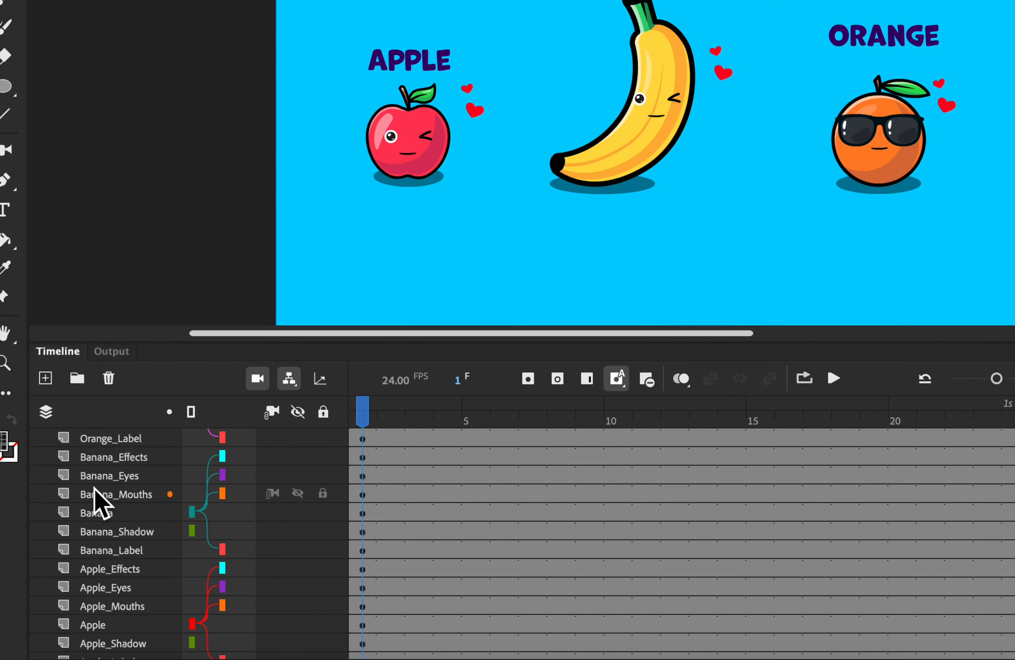
click(88, 497)
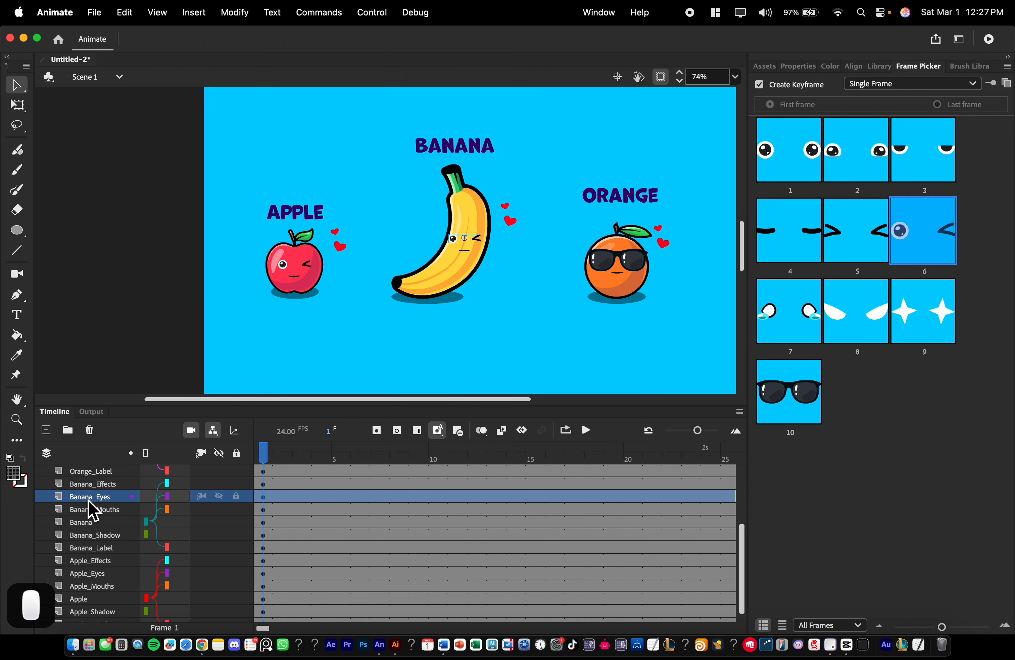
click(903, 155)
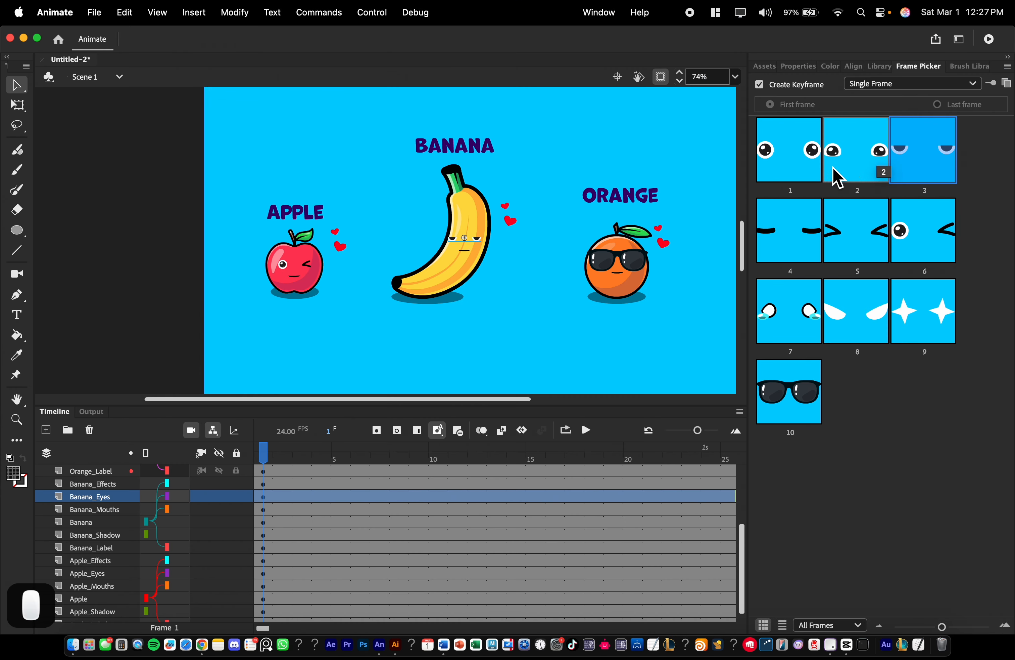
click(115, 512)
click(865, 230)
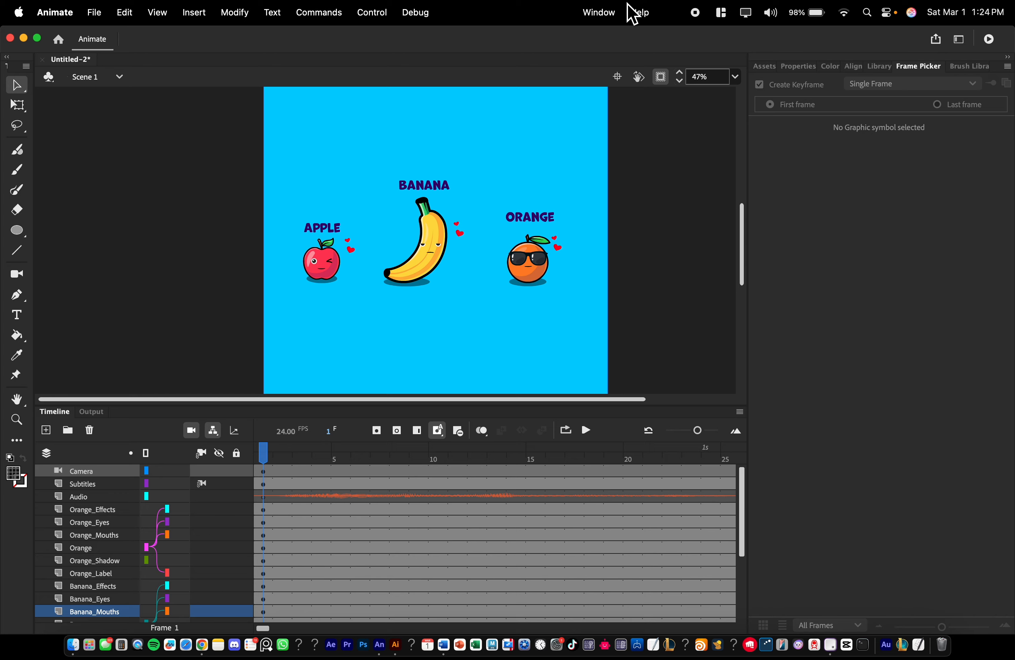
Display the document's scene list beside the stage and add a new empty scene.
click(617, 20)
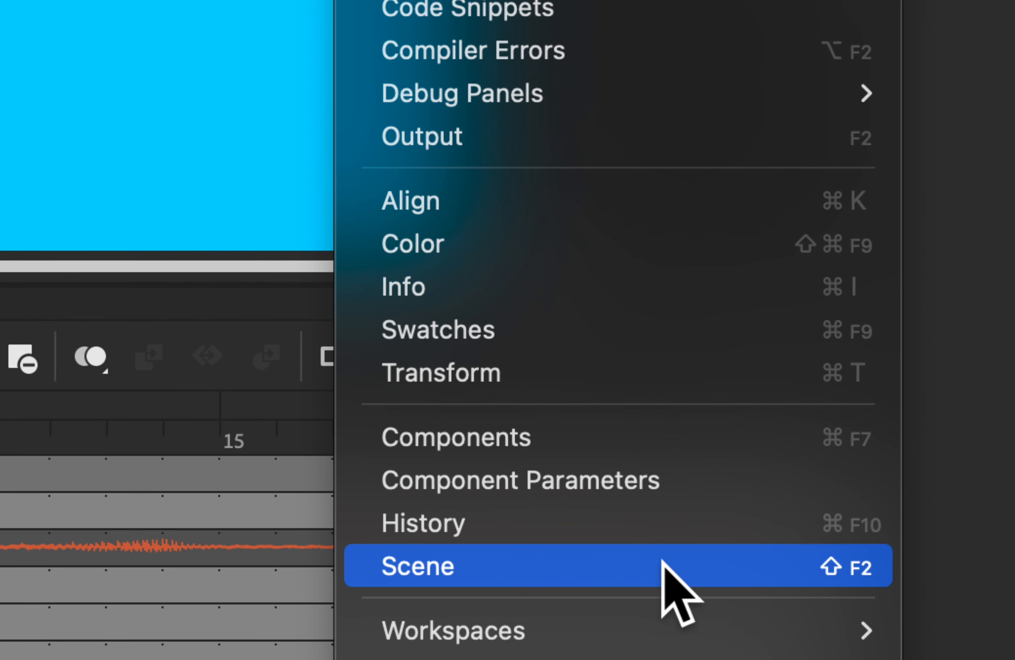
click(712, 626)
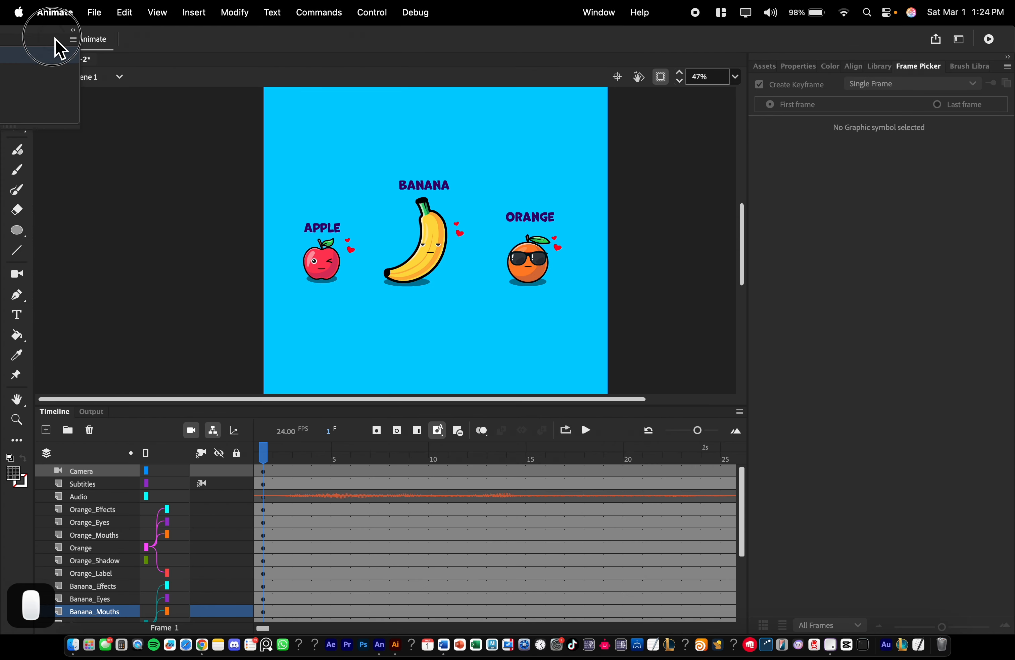
drag(57, 41, 873, 215)
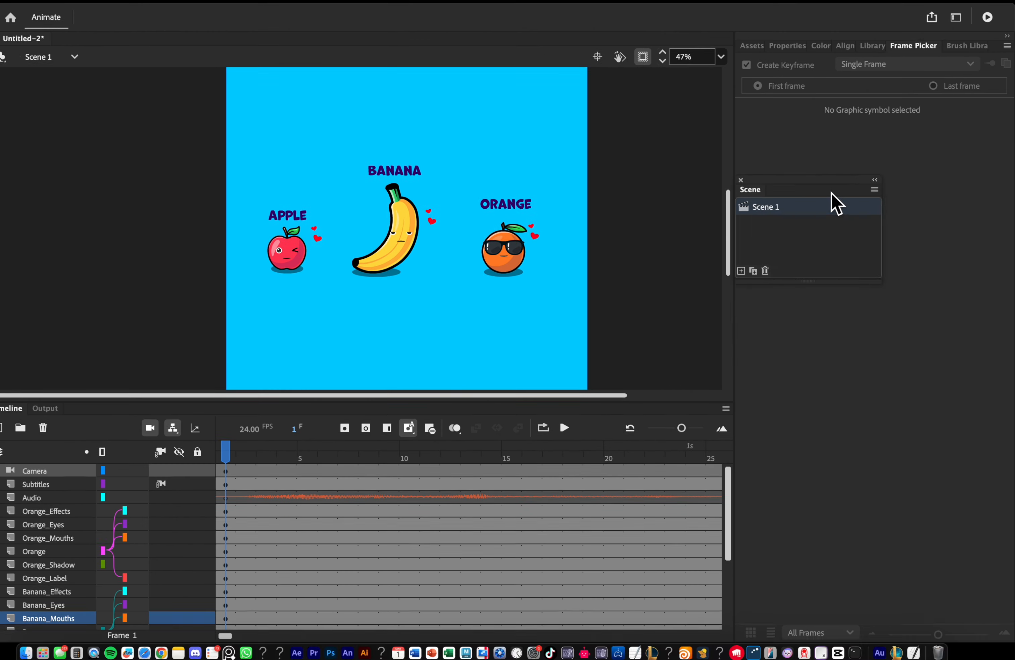
click(648, 188)
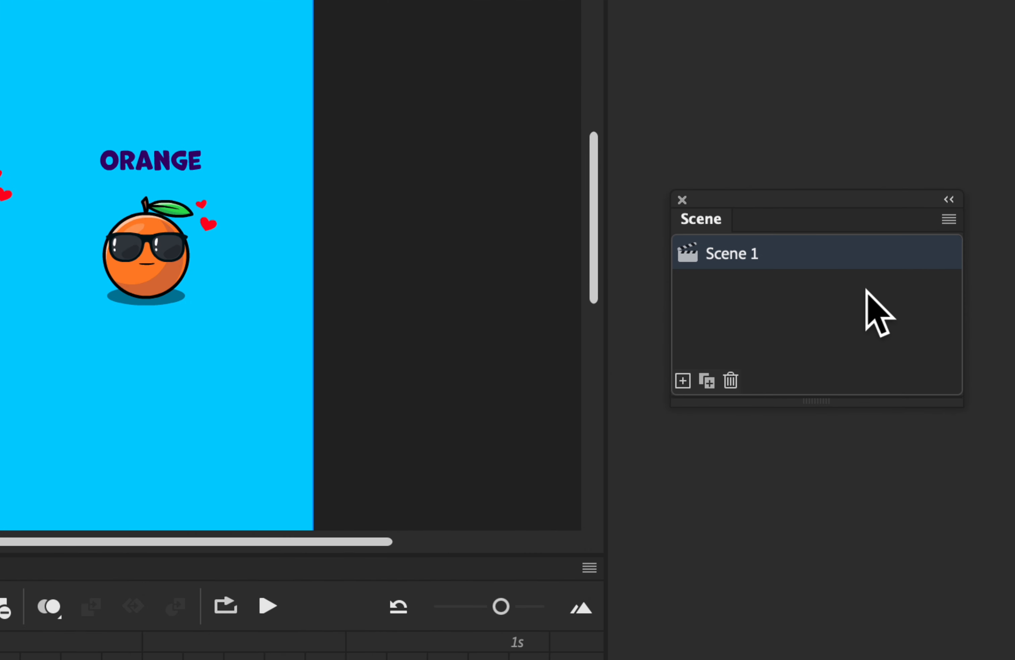
click(684, 381)
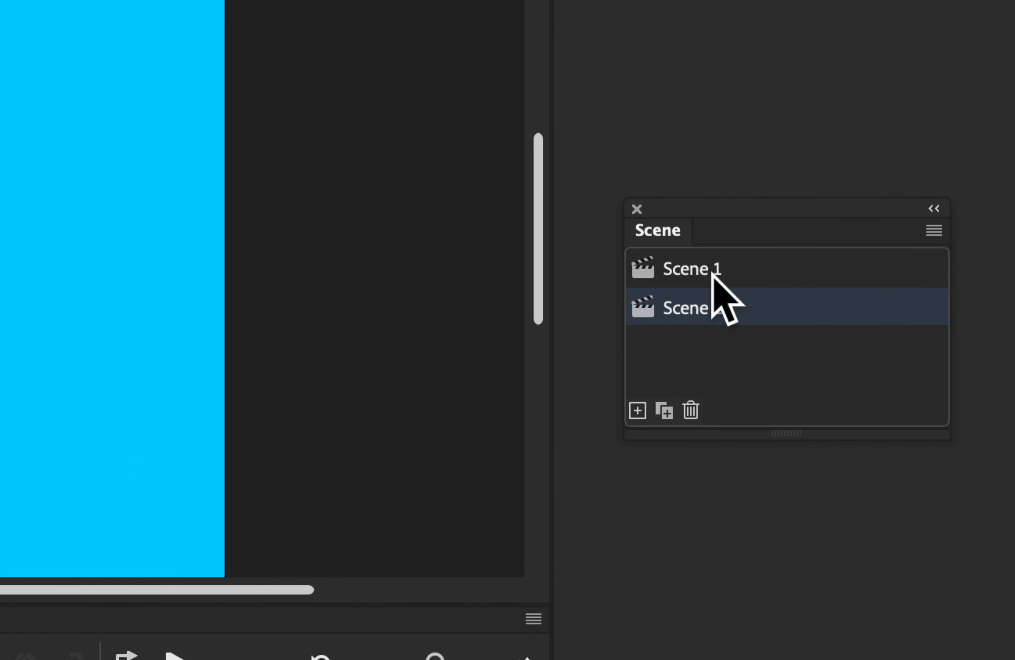
Duplicate Scene 1 and switch between the scenes to compare their contents.
click(713, 274)
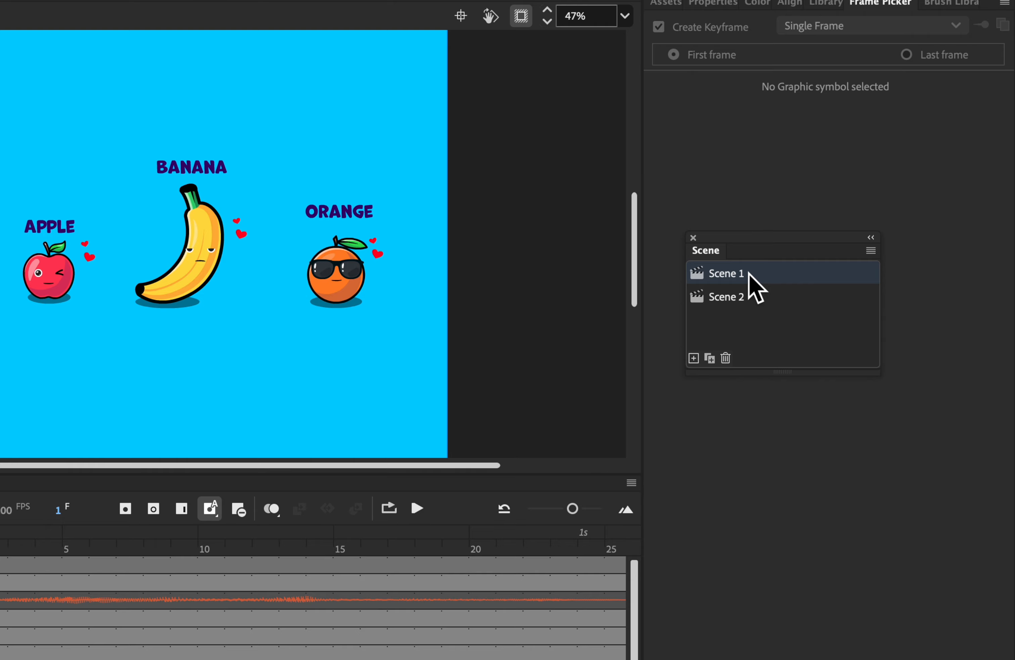
click(709, 358)
click(826, 274)
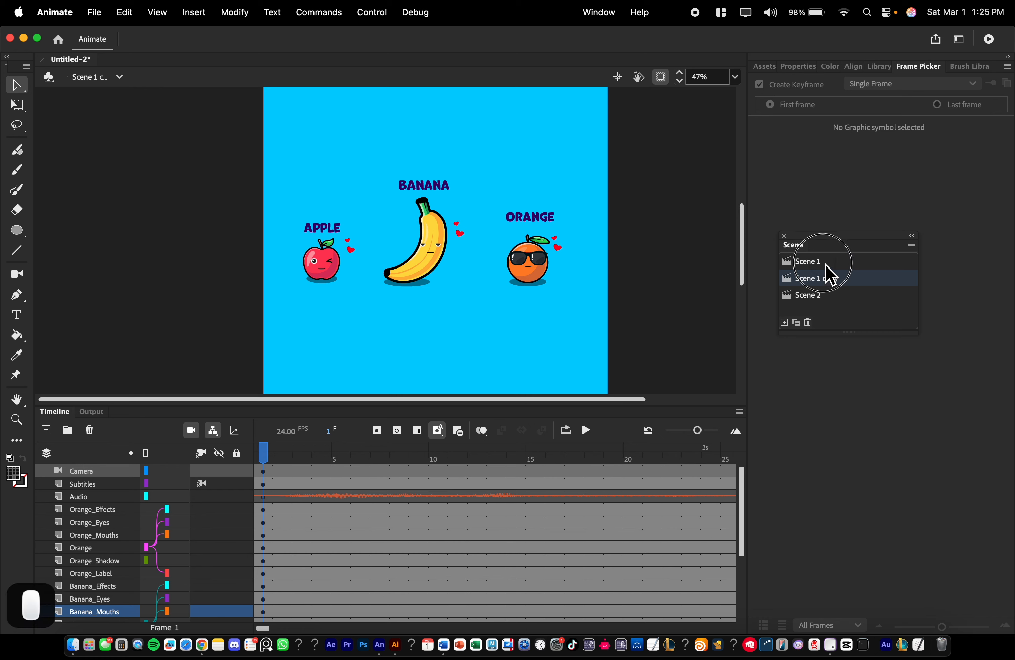
click(823, 295)
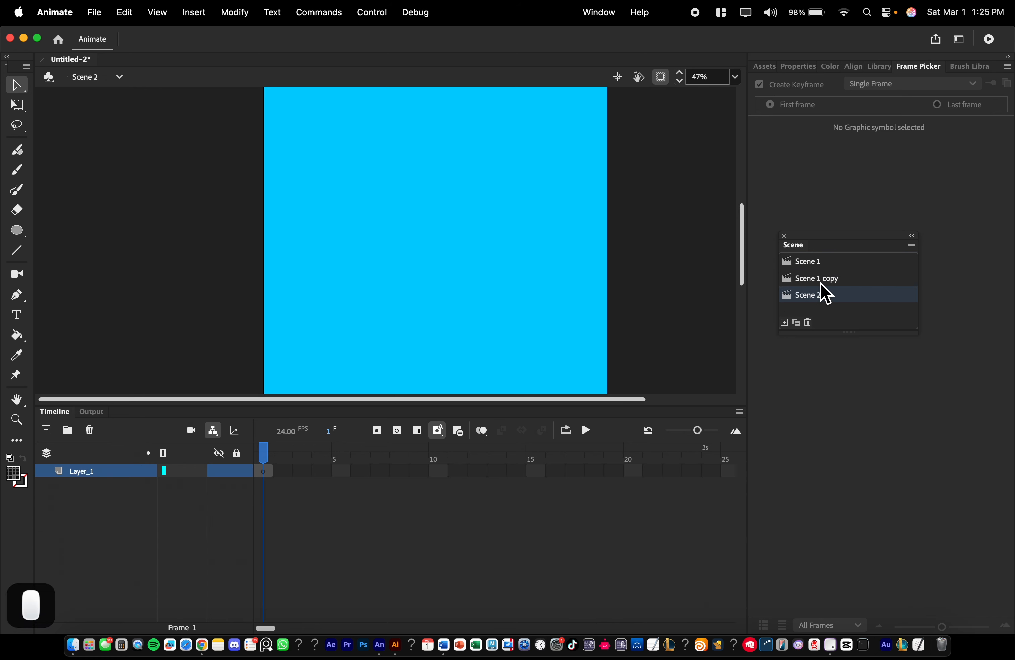
click(821, 281)
Try moving the orange character lower in Scene 1 copy and compare the result with Scene 1.
click(528, 278)
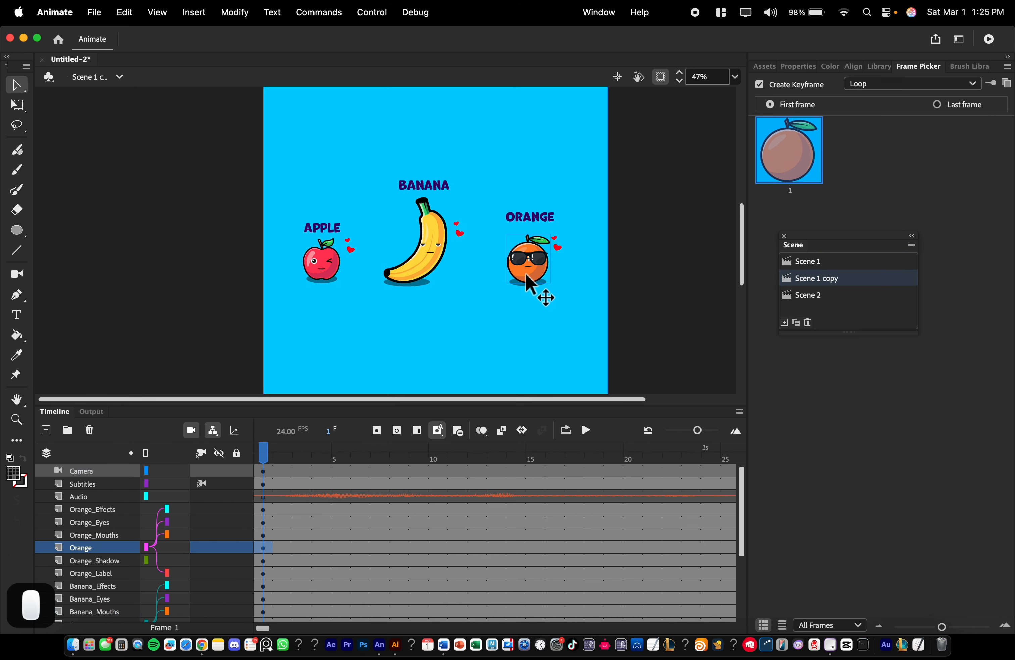
drag(531, 283, 573, 353)
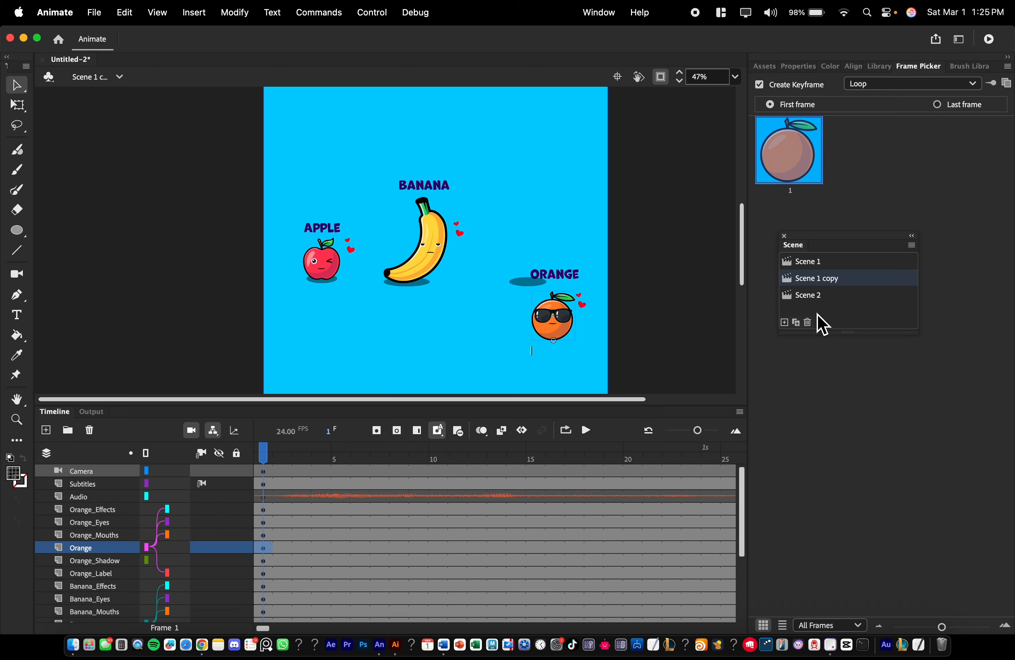
click(818, 264)
click(821, 281)
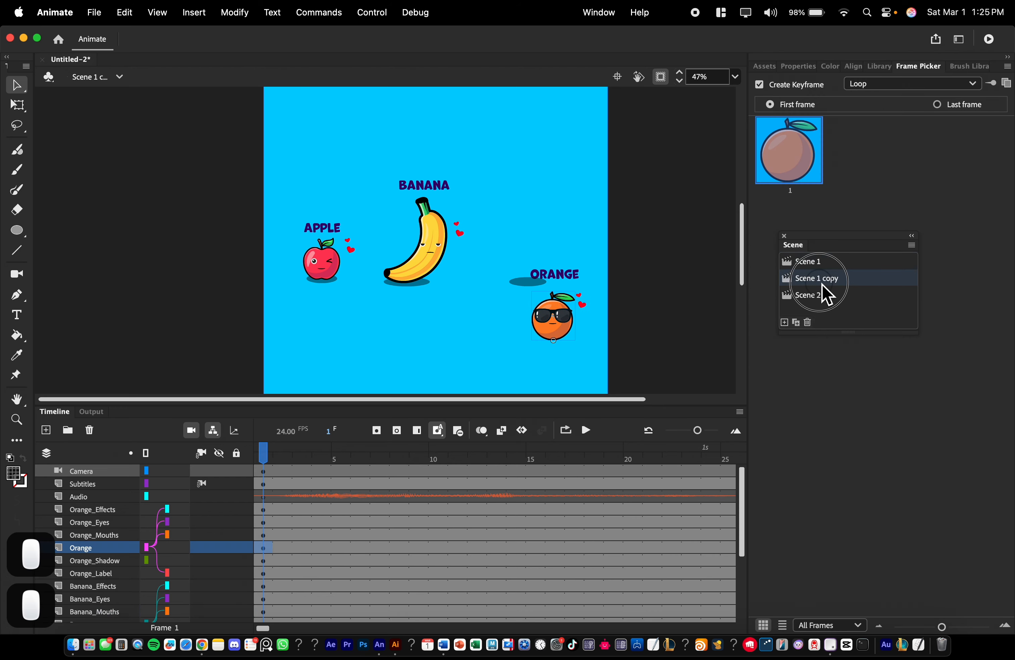
click(824, 265)
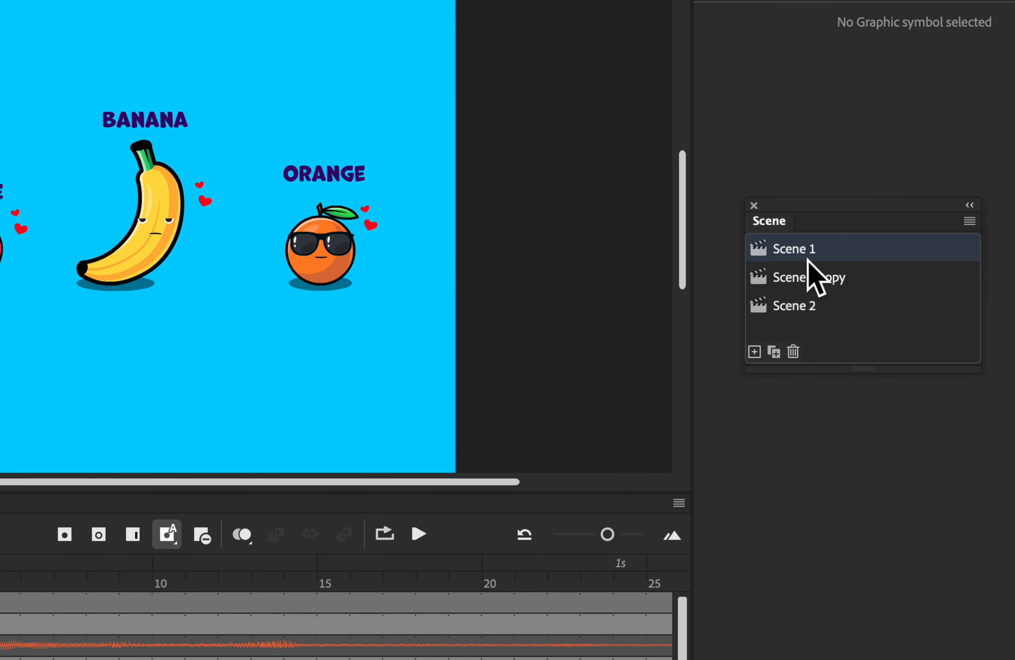
click(803, 279)
Undo the last character position changes made in the duplicated scene.
drag(376, 358, 333, 256)
key(super+z)
key(super+z)
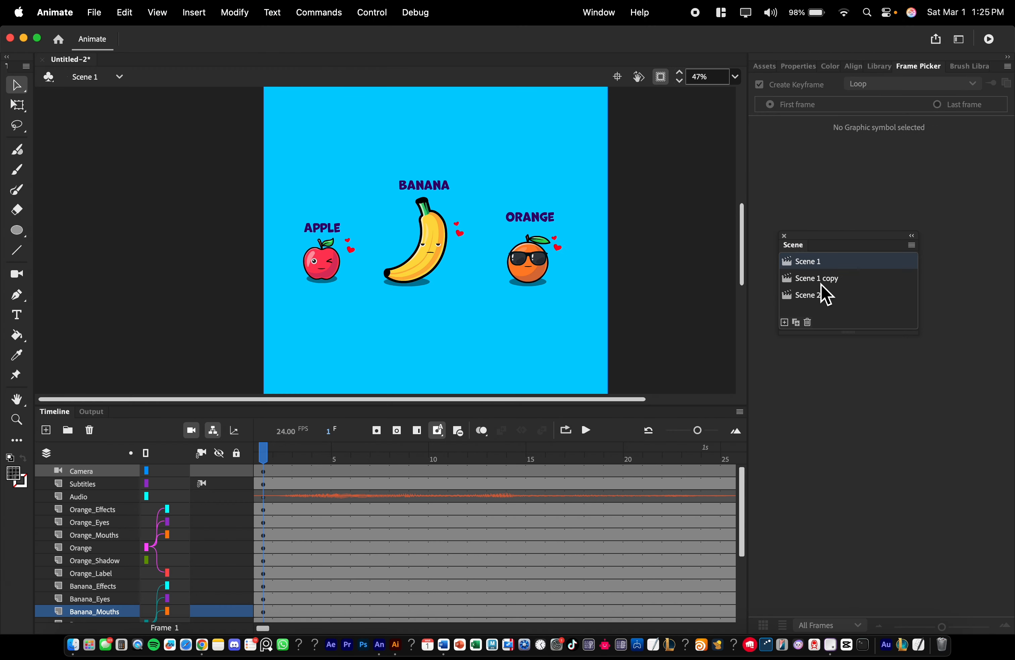
Undo the remaining moves of the orange character in Scene 1 copy to restore its original placement.
key(super+z)
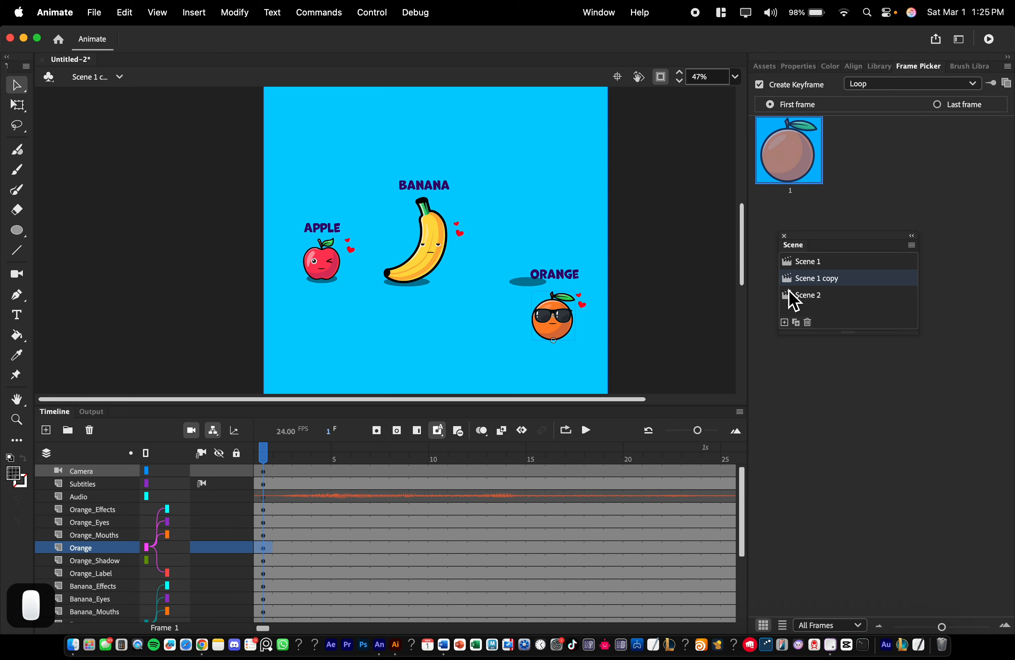
key(super+z)
key(super+z)
key(super+z)
key(super+z)
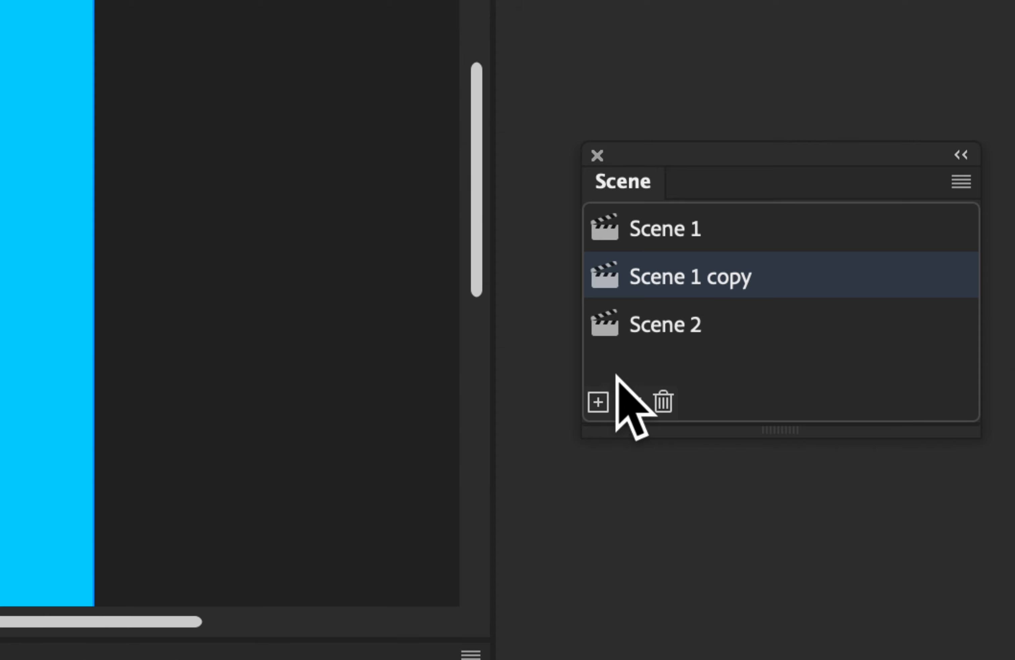
Duplicate Scene 1 copy four times and return to Scene 1.
click(628, 402)
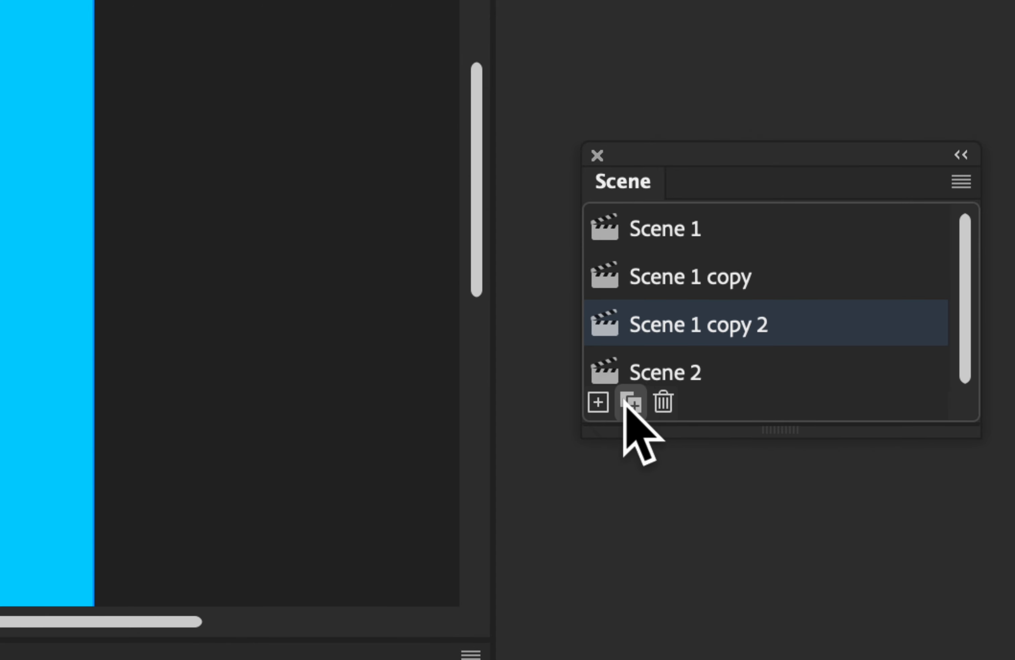
click(628, 402)
click(628, 403)
click(627, 402)
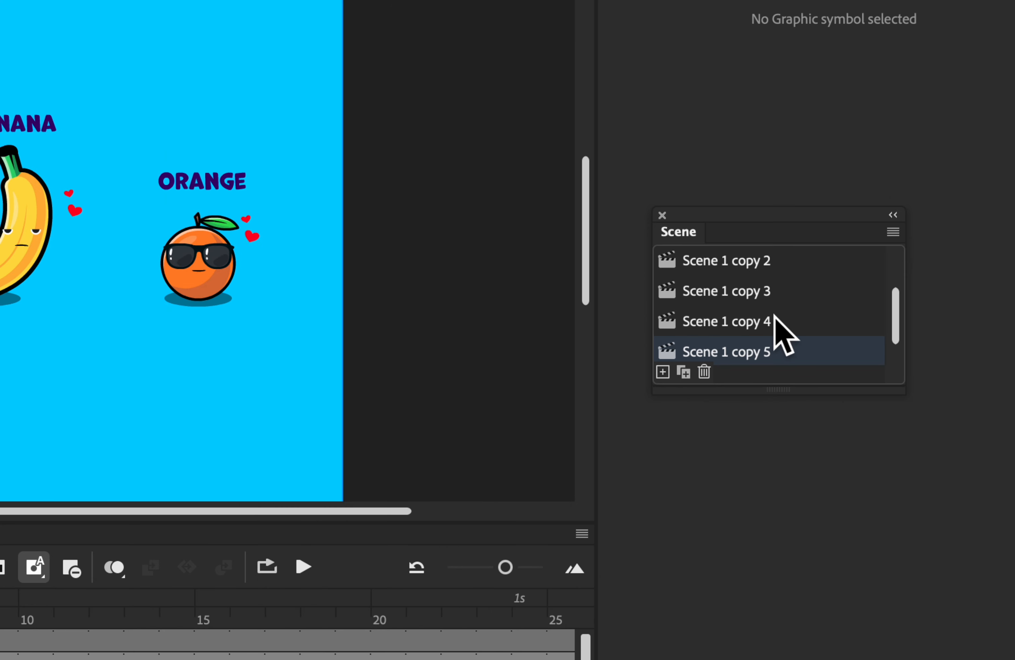
scroll(785, 339, up, 3)
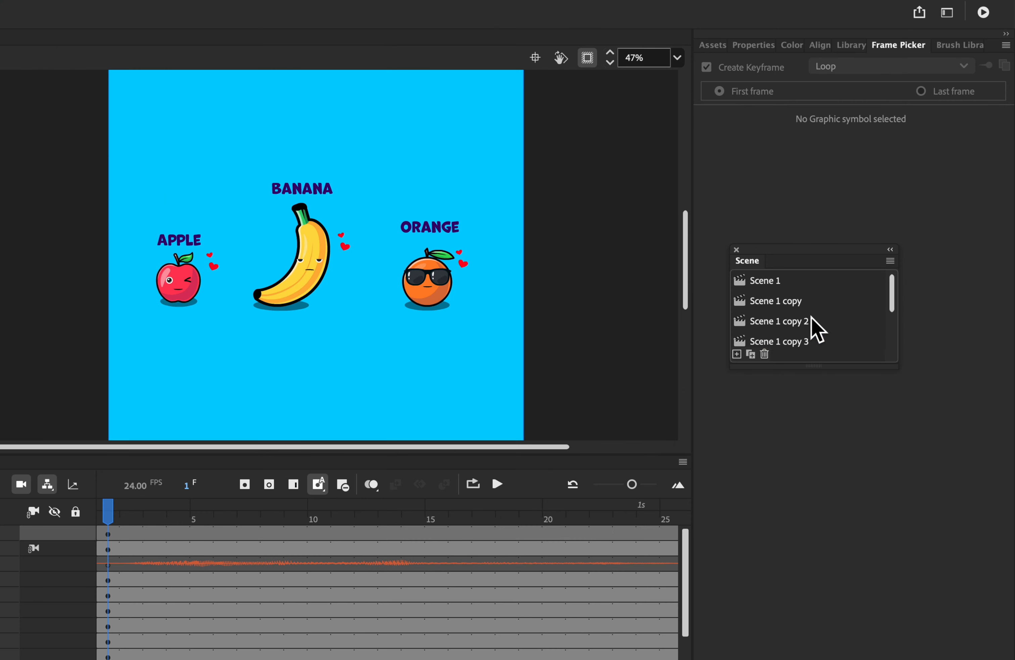
click(742, 264)
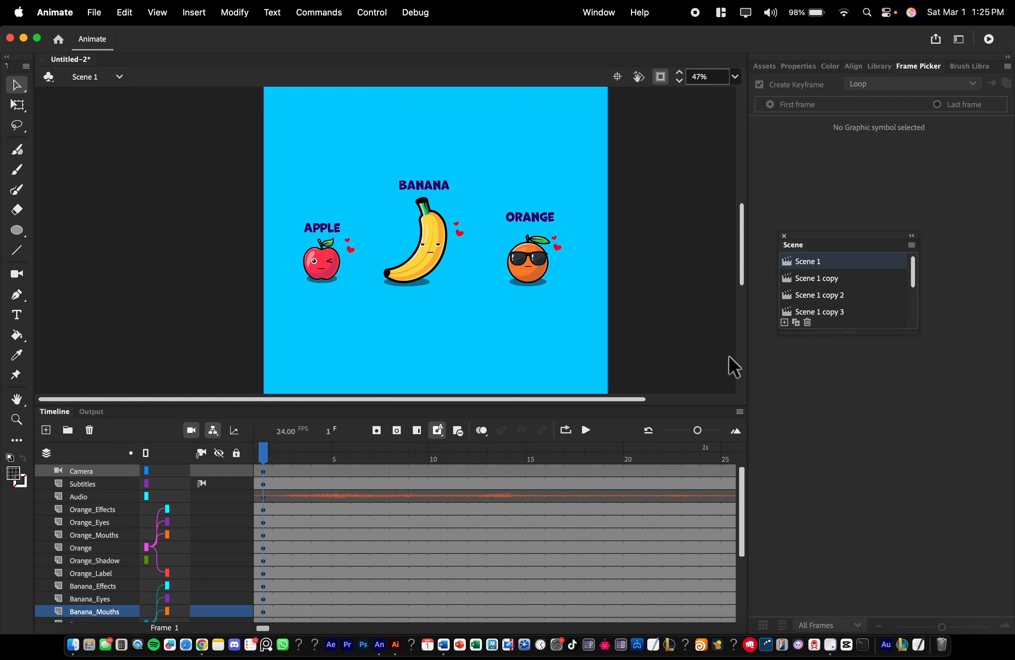
Save the document as "fruit battle setup.fla" in the fruits folder and close the scene list.
key(super+s)
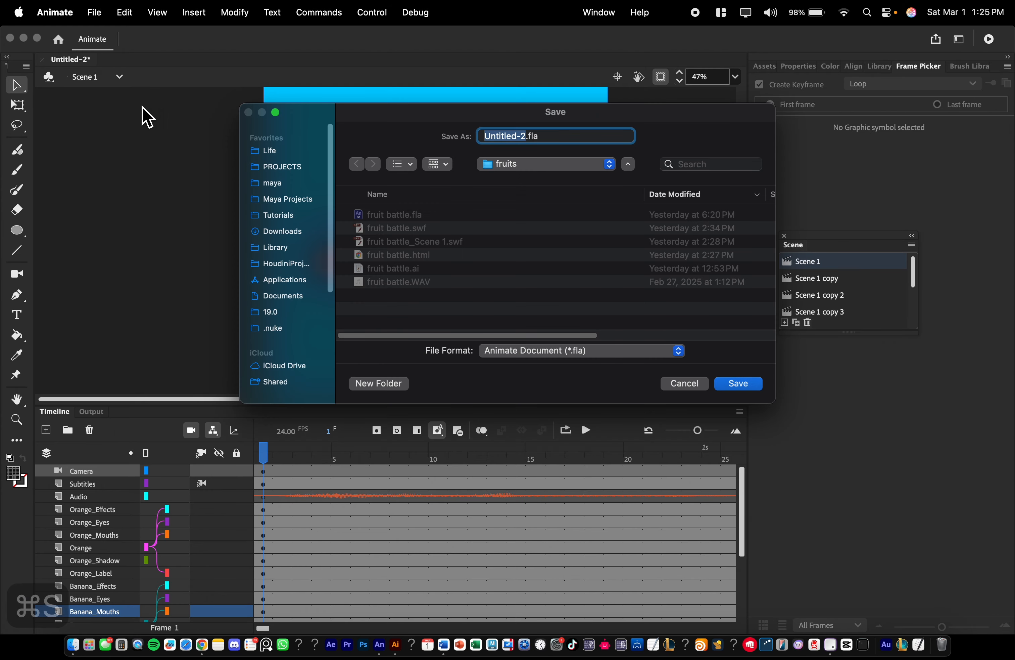
text(fruit bat)
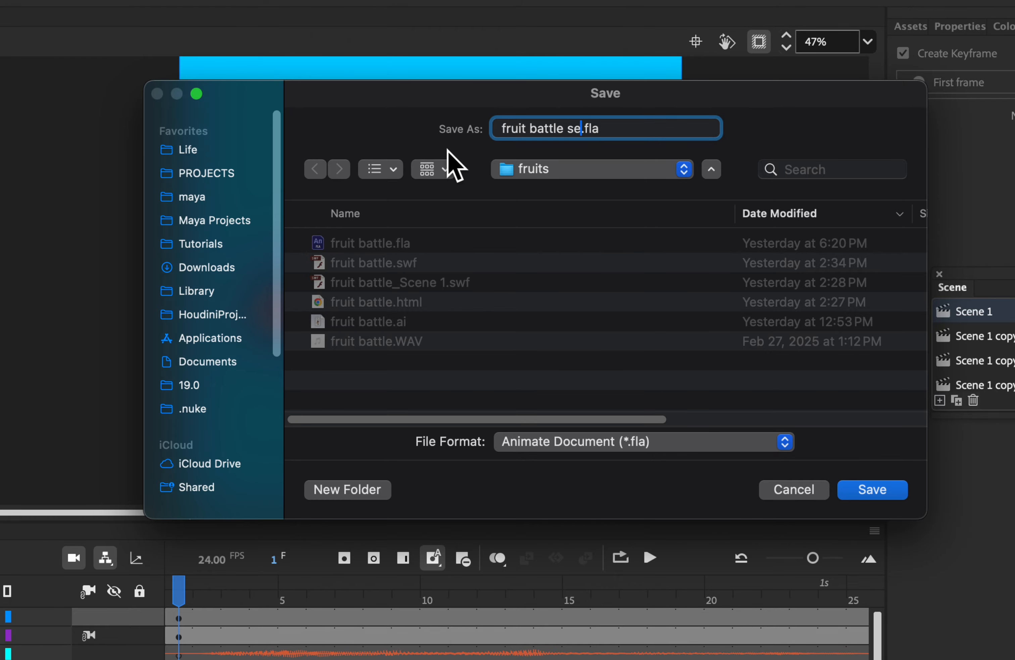
key(Return)
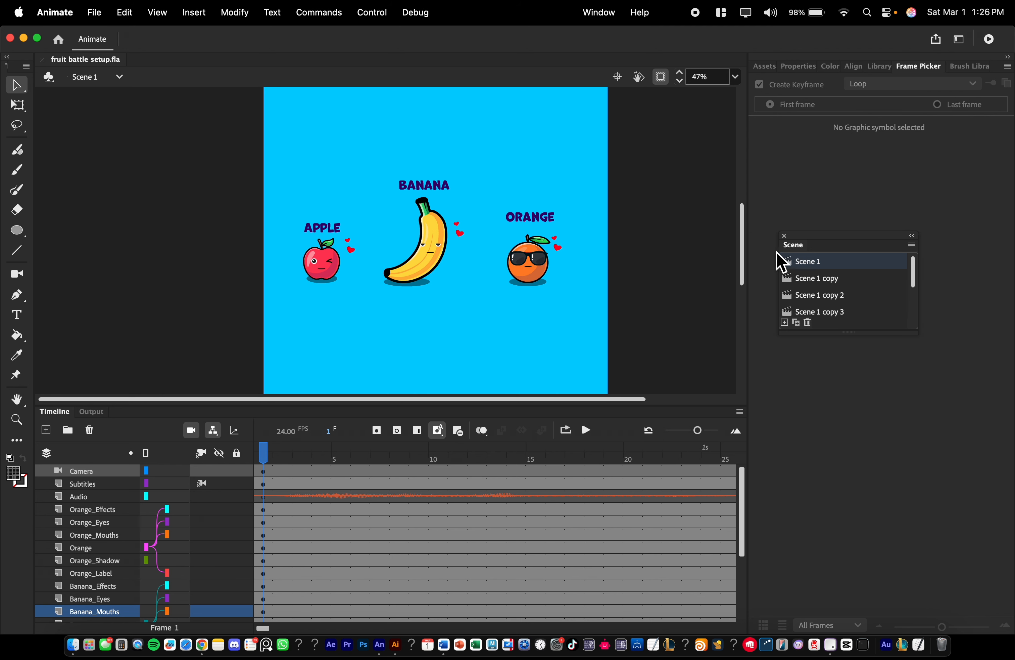
click(786, 236)
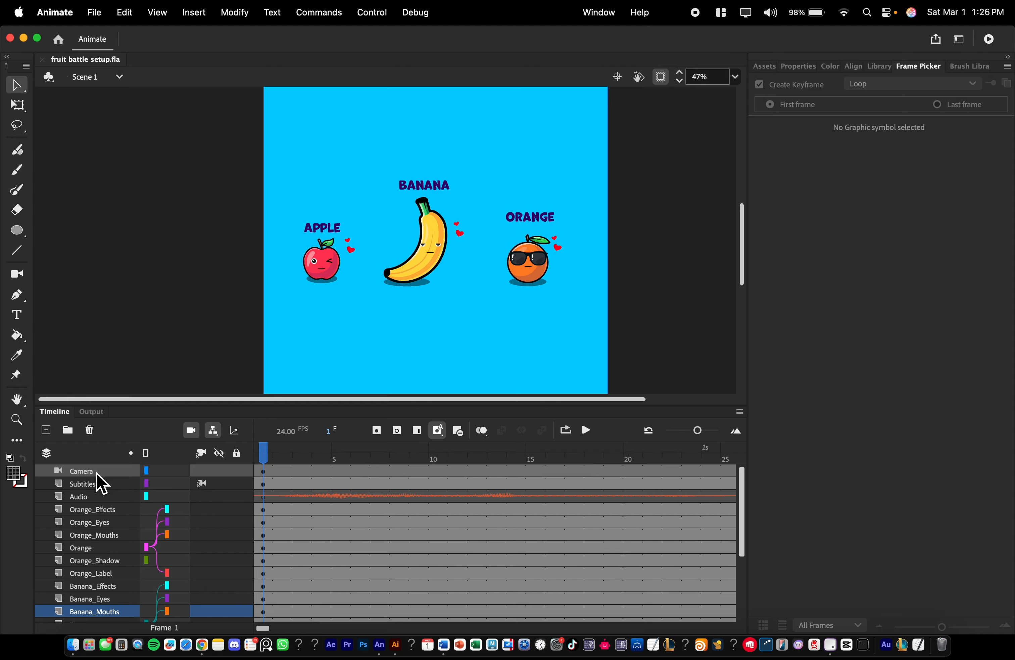
scroll(99, 488, down, 3)
scroll(109, 600, up, 3)
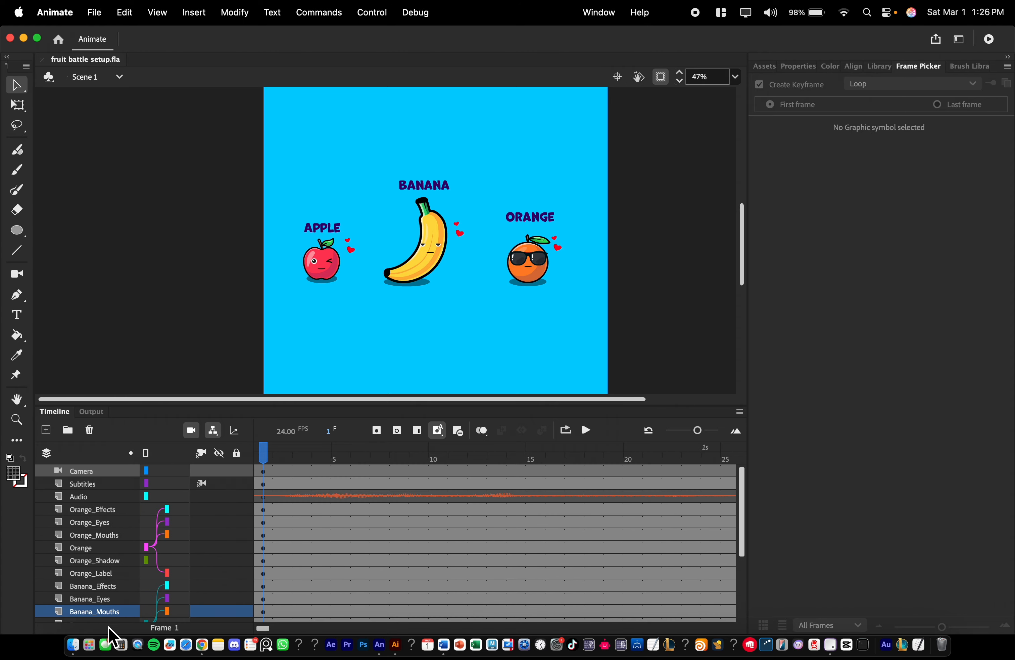